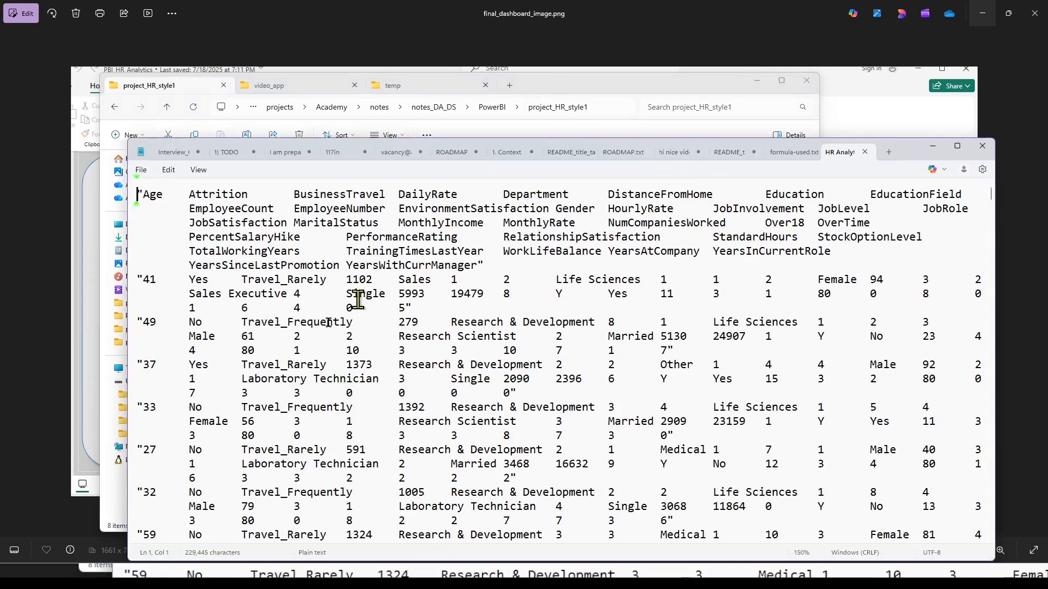
Examine the raw HR Analytics data in the text file, and minimize the file and its project folder window.
scroll(306, 324, "down", 20)
scroll(306, 324, "down", 10)
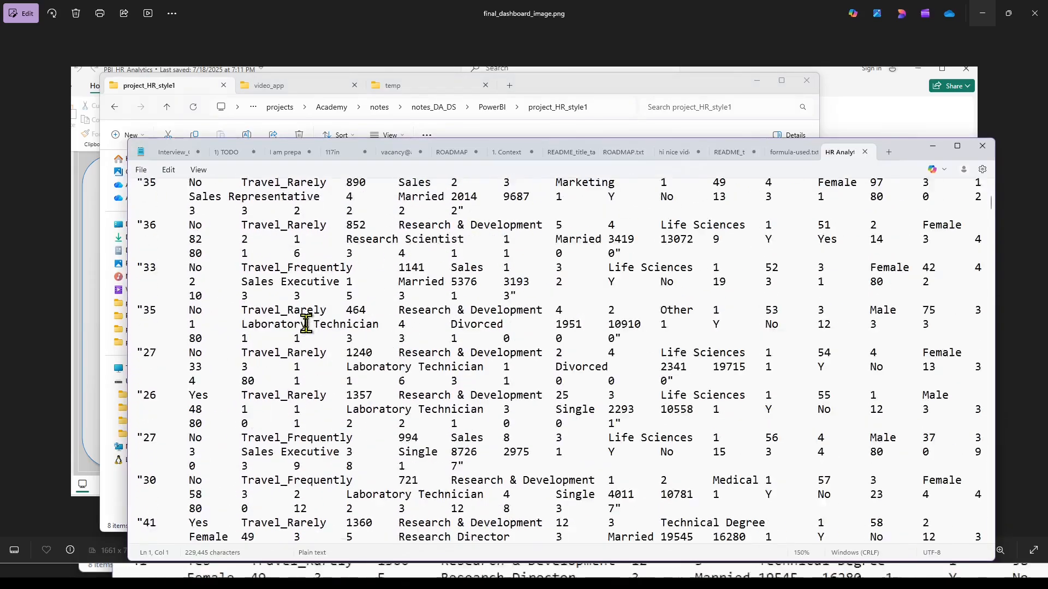
left_click(933, 146)
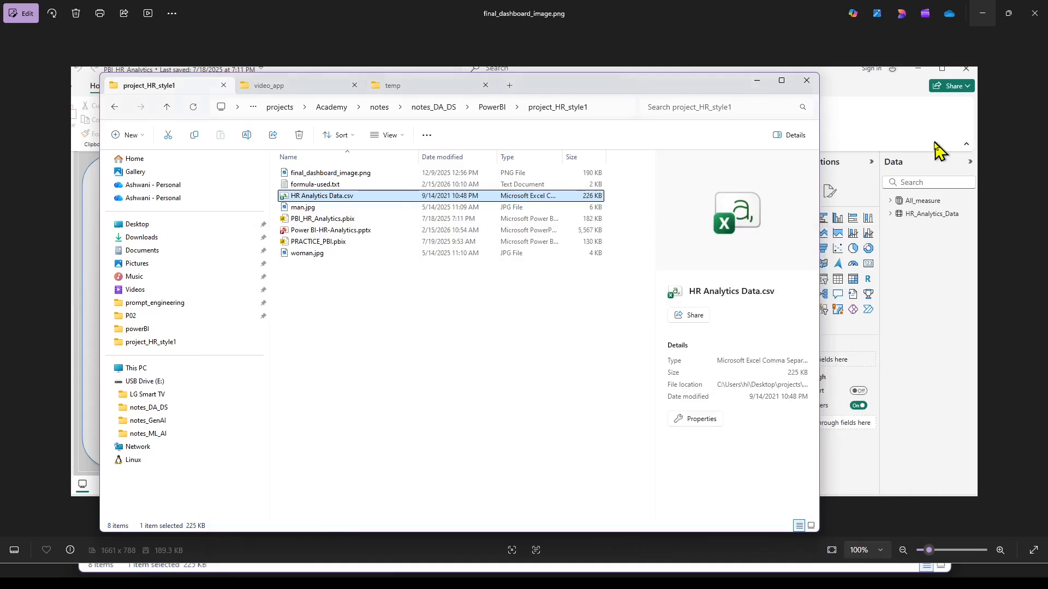
left_click(757, 80)
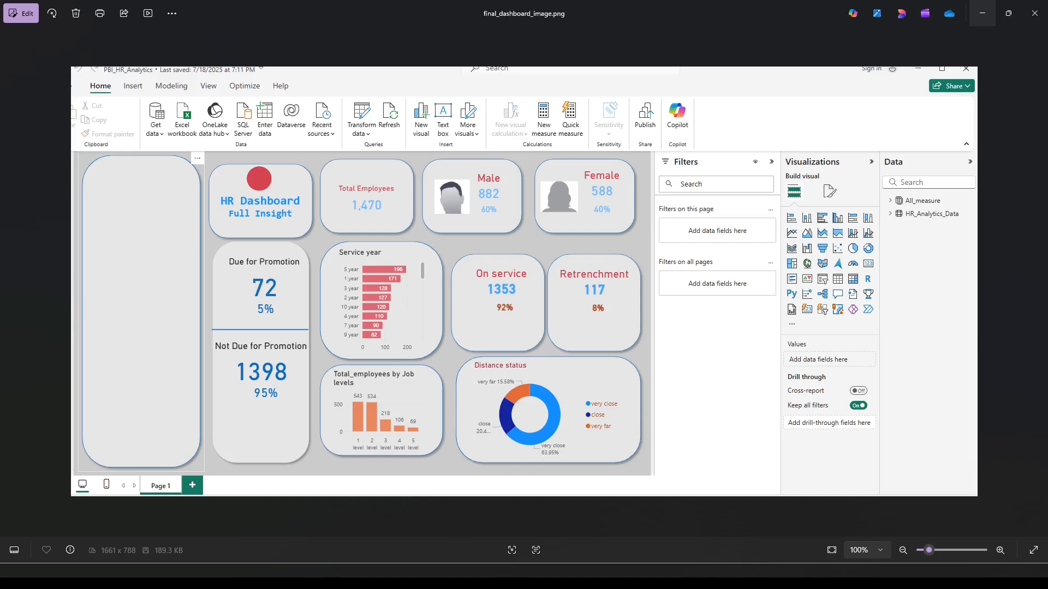
Launch Power BI Desktop and start a blank report.
left_click(446, 575)
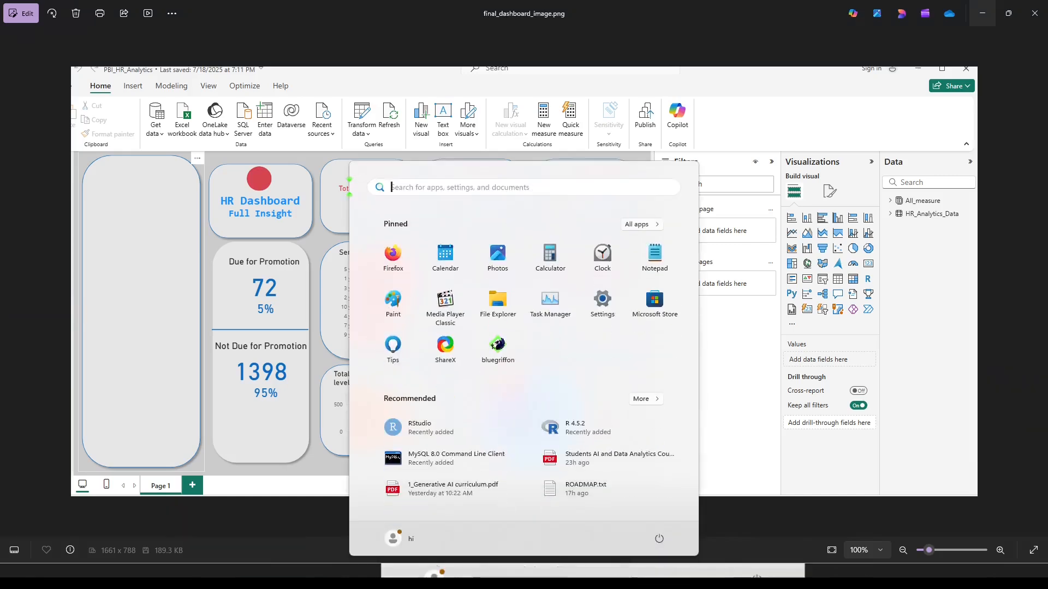
type("power")
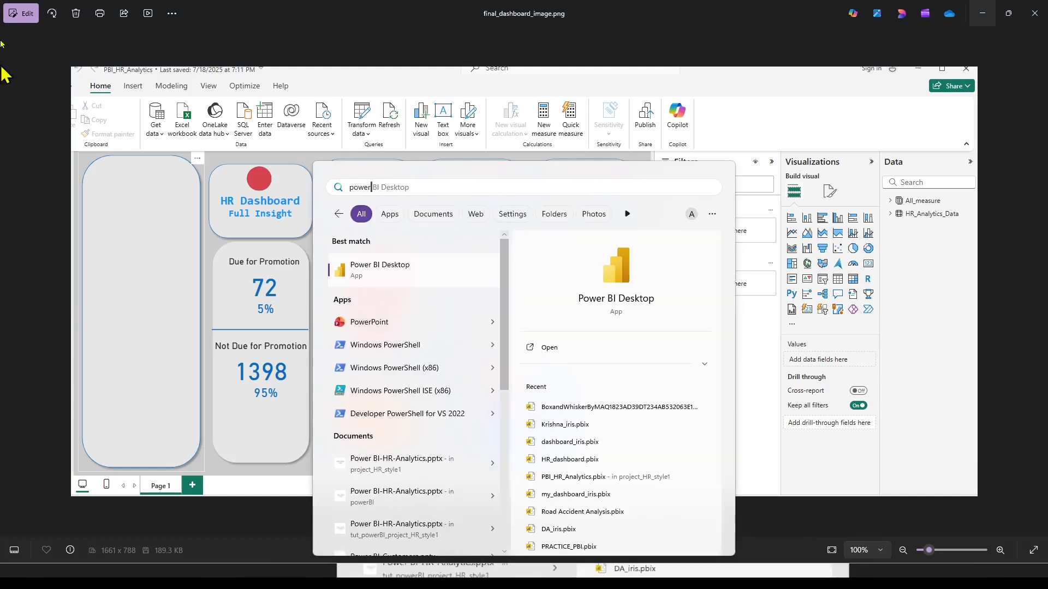
left_click(366, 272)
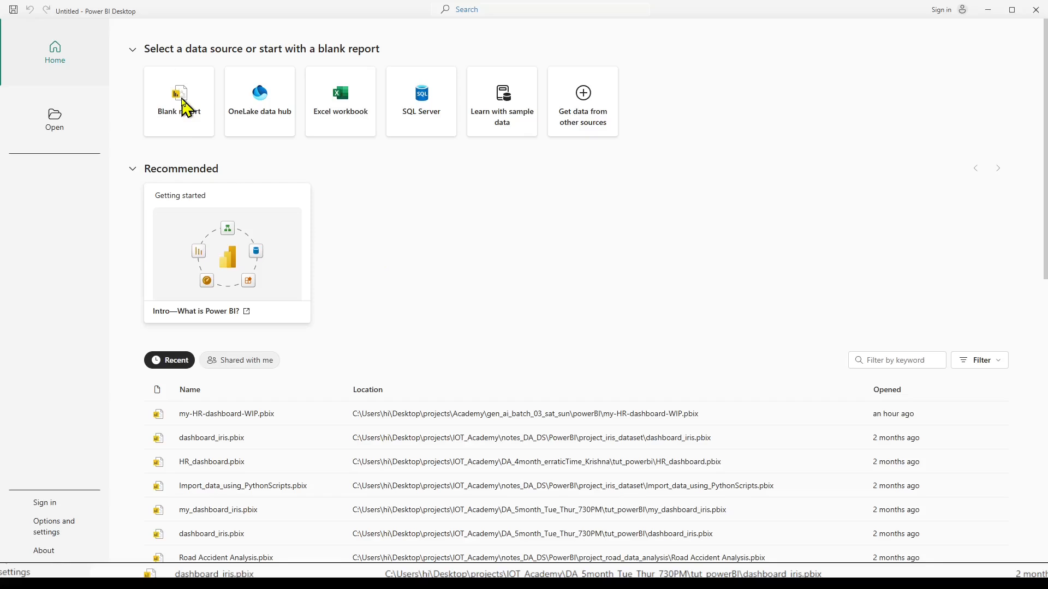
left_click(183, 107)
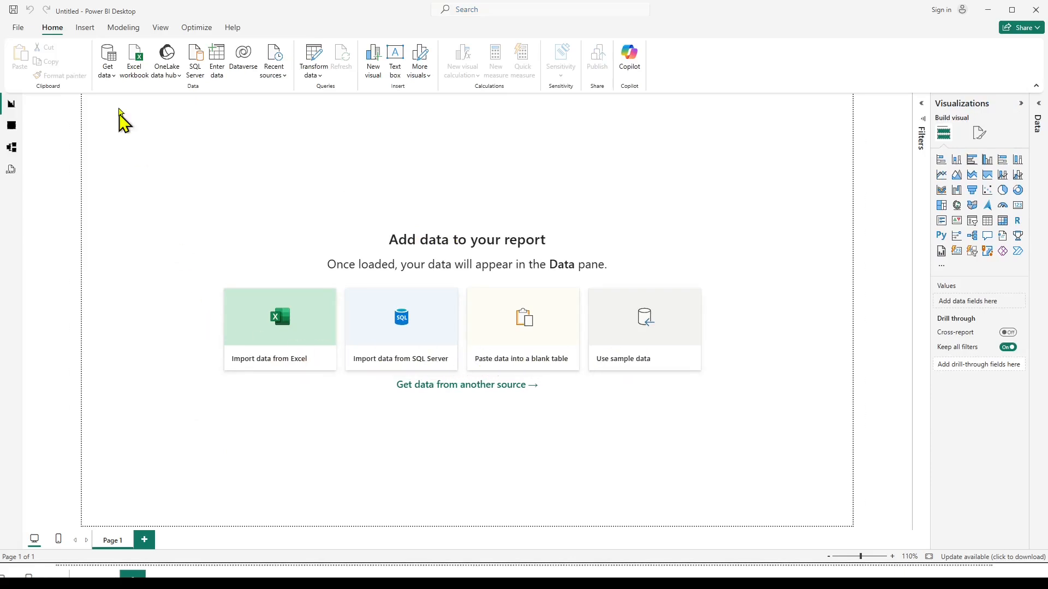
Connect to HR Analytics Data.csv in the project_HR_style1 folder as a Text/CSV file source.
left_click(114, 77)
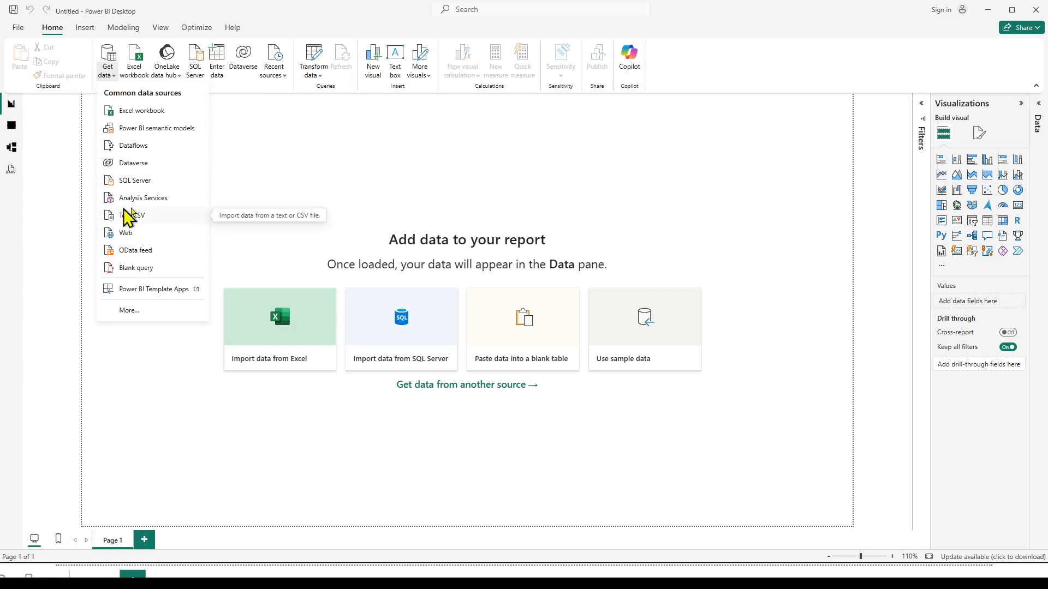
left_click(142, 312)
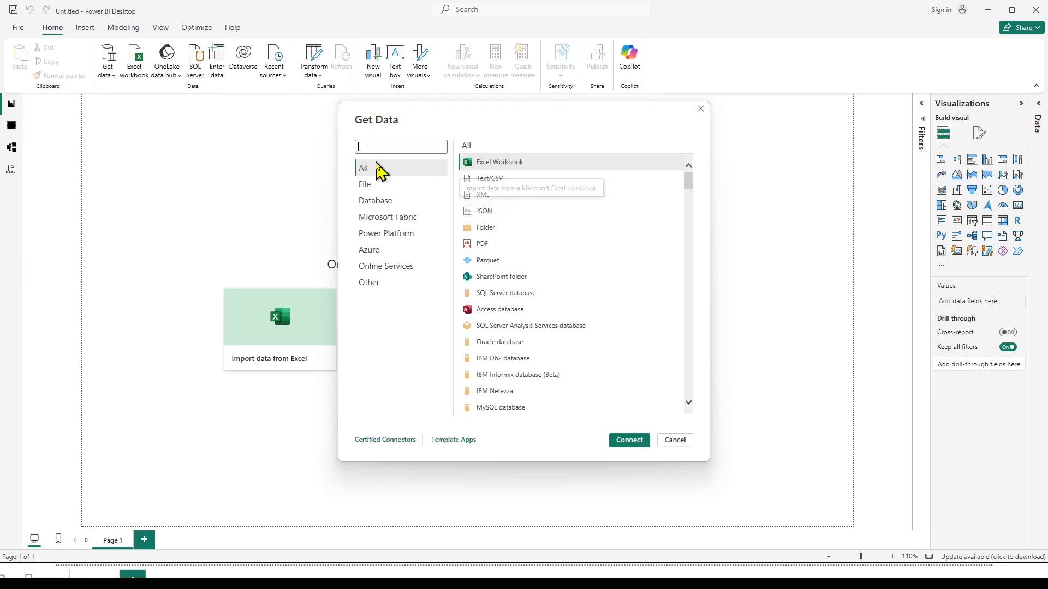
left_click(362, 188)
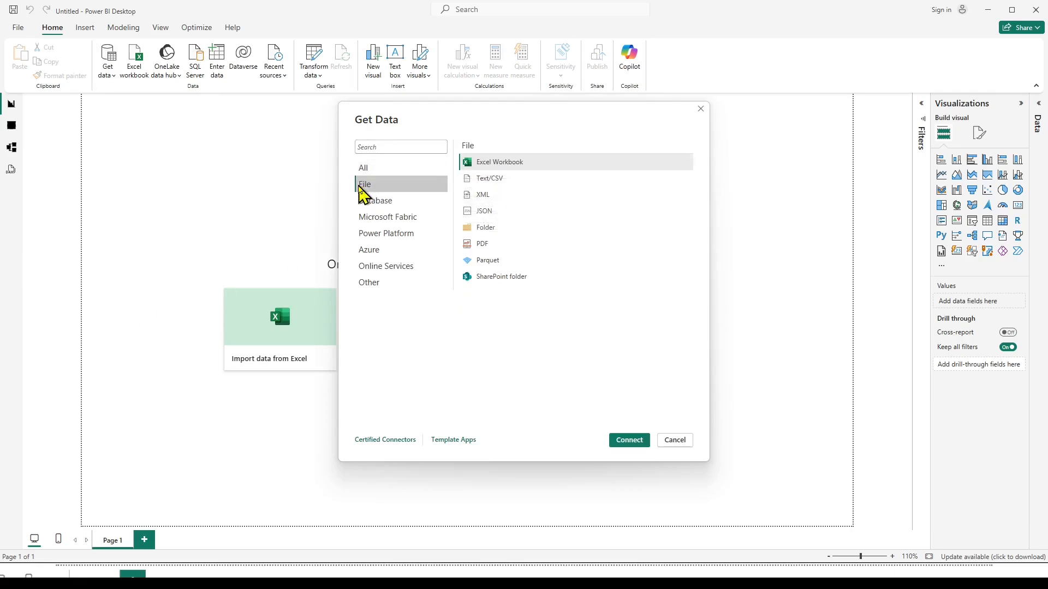
left_click(491, 179)
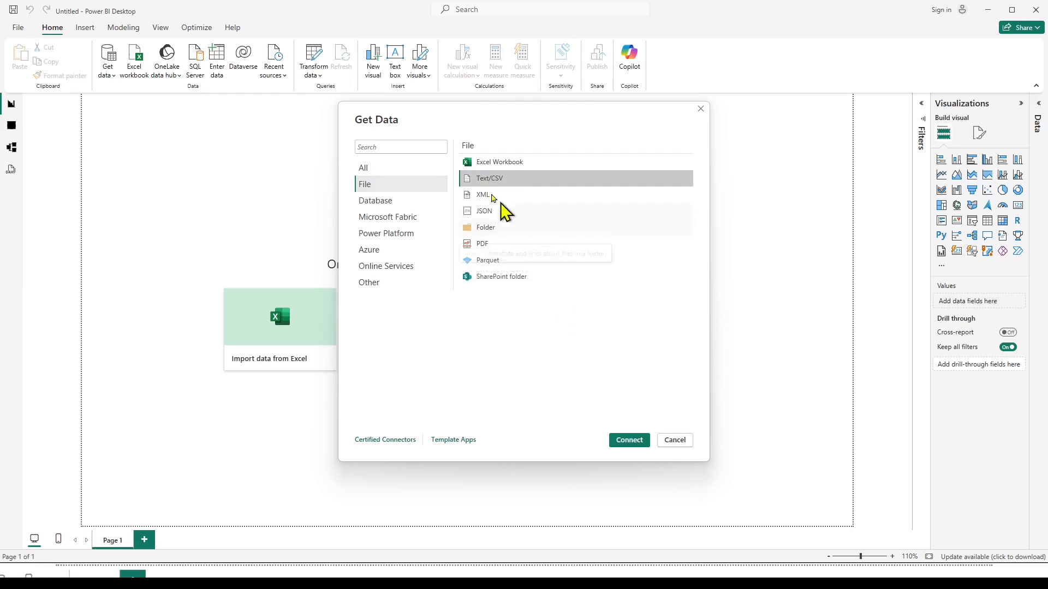
left_click(631, 441)
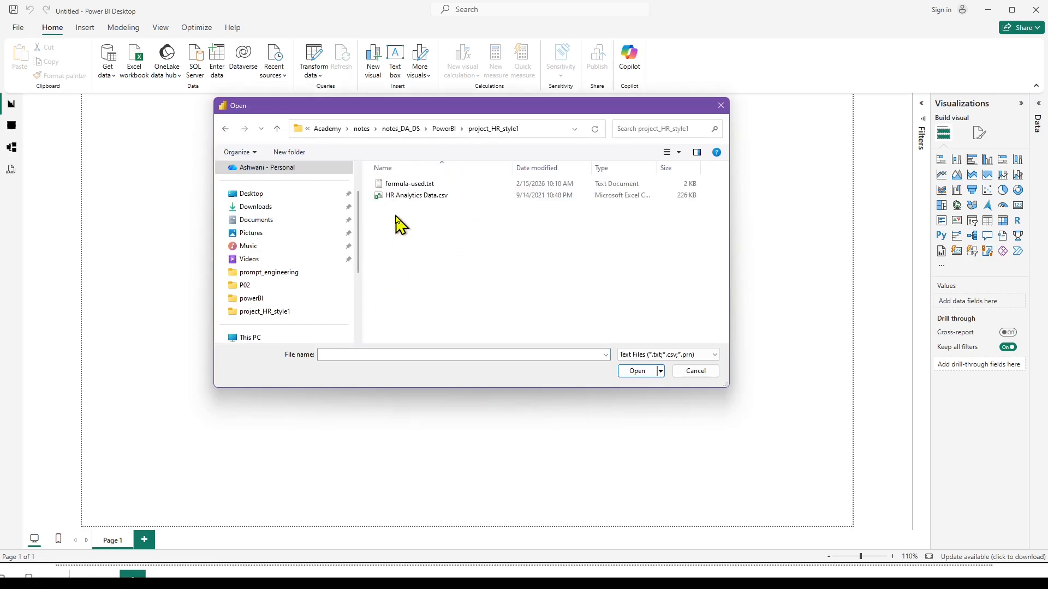
left_click(396, 196)
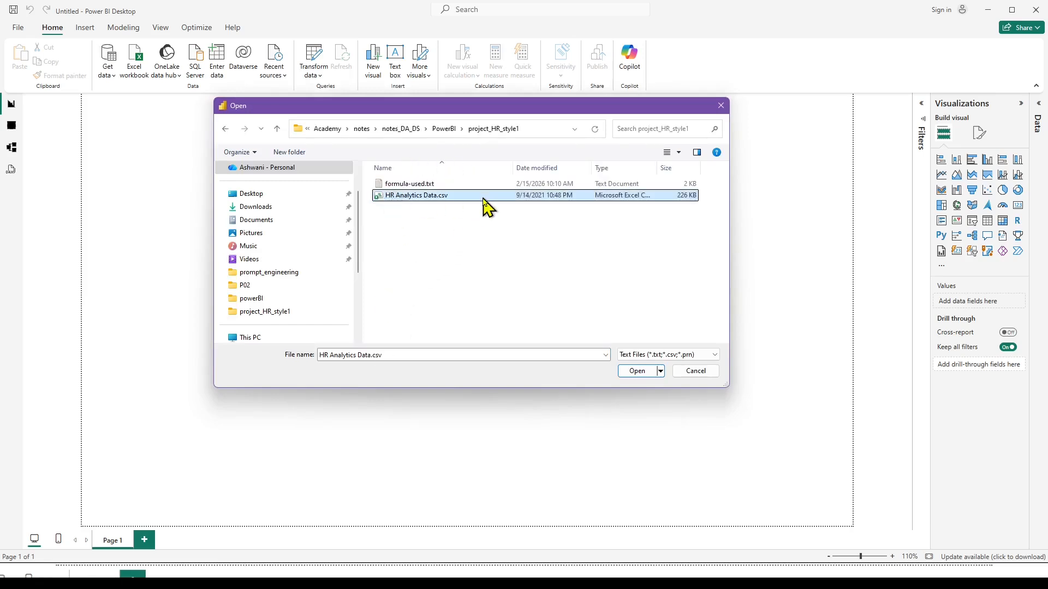
left_click(627, 371)
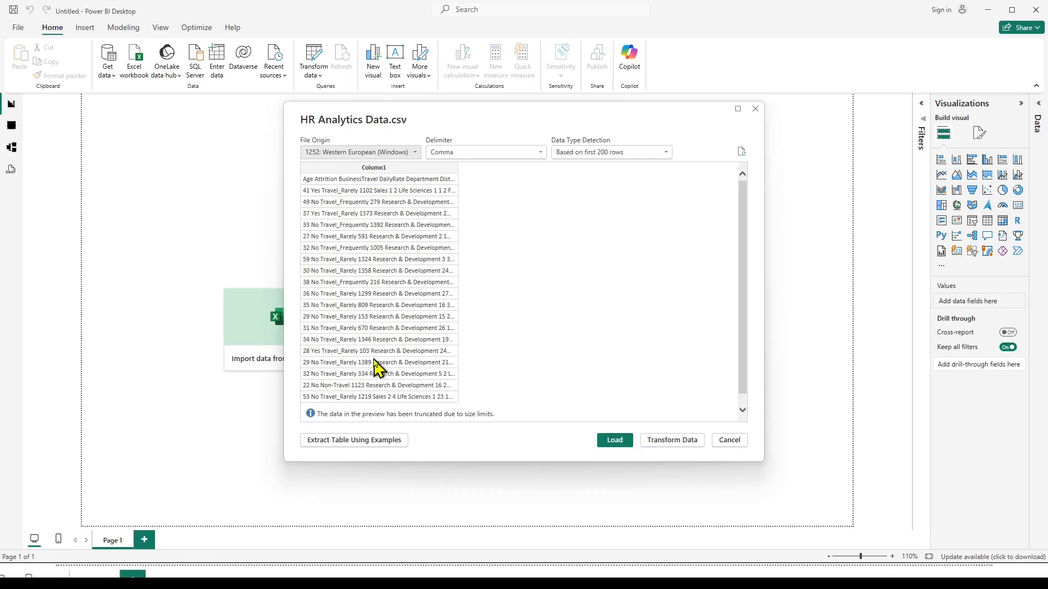
Switch to Notepad to examine how the raw HR Analytics file separates its headers and values, and return to the import preview.
left_click(568, 581)
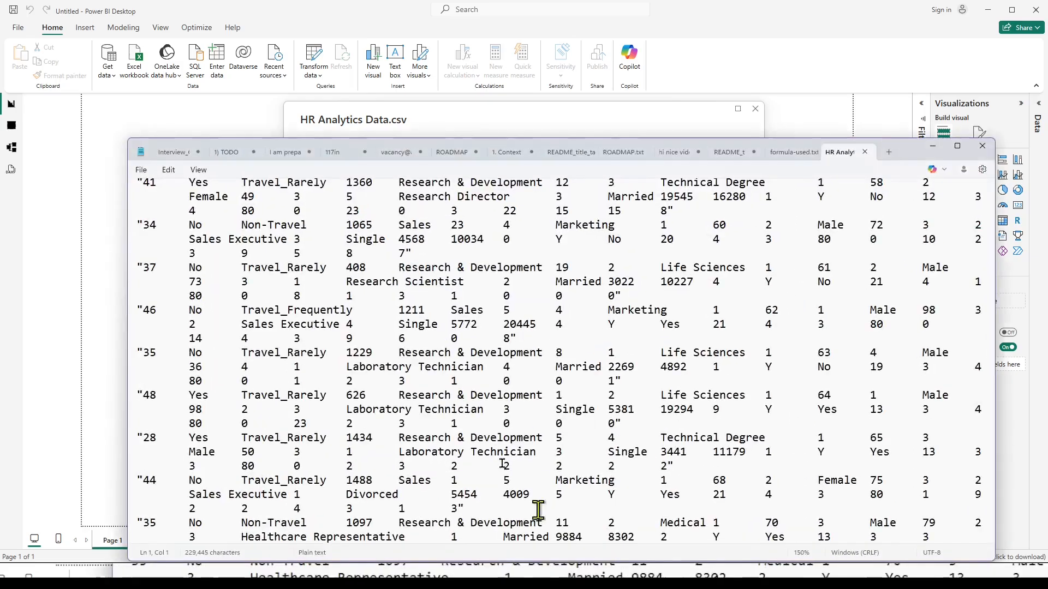
left_click(313, 287)
scroll(313, 286, "down", 20)
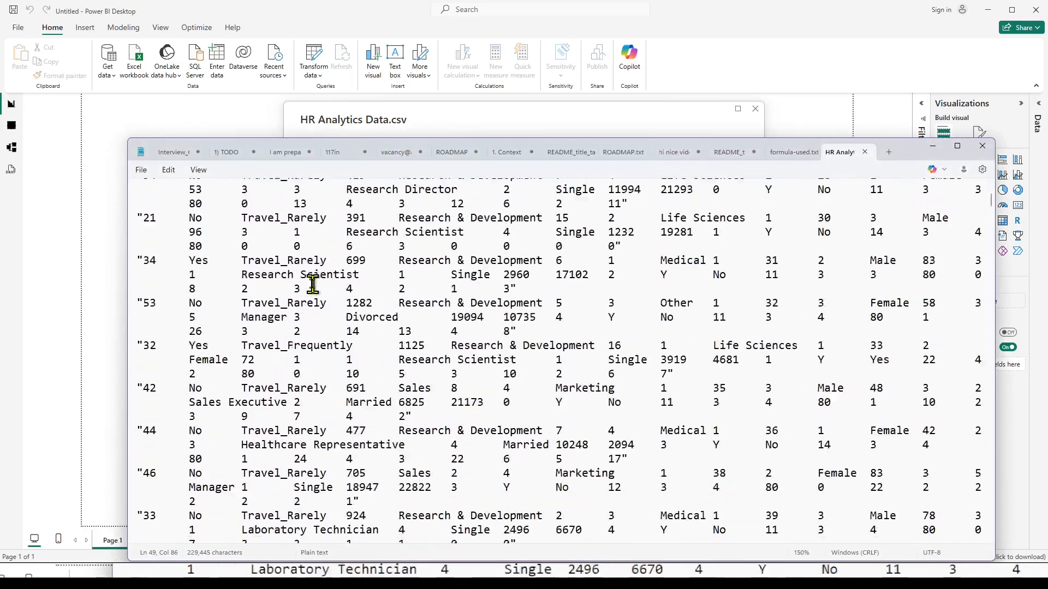
scroll(313, 285, "up", 8)
left_click(360, 191)
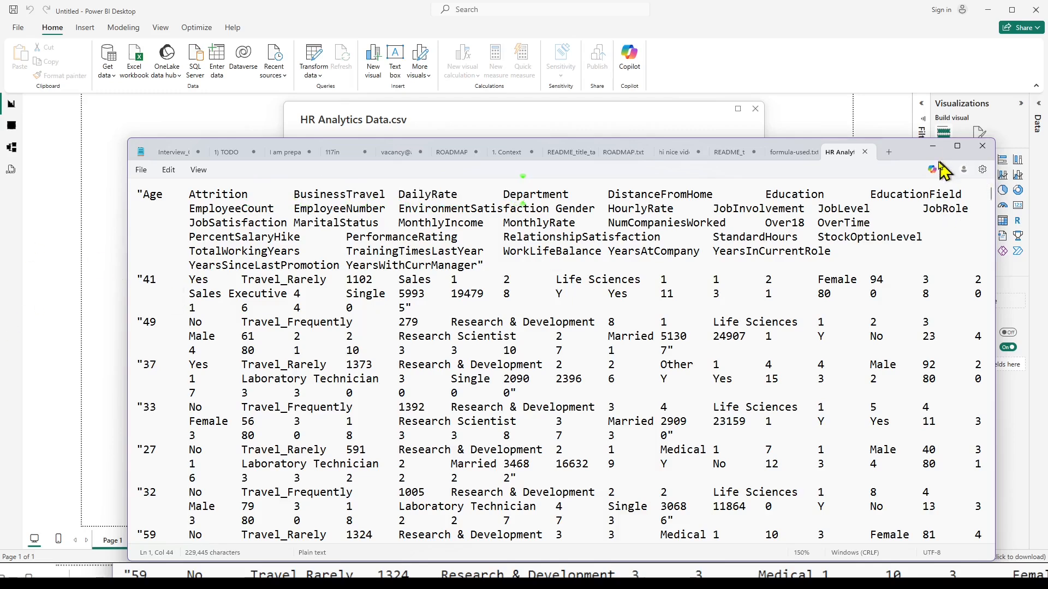
left_click(933, 146)
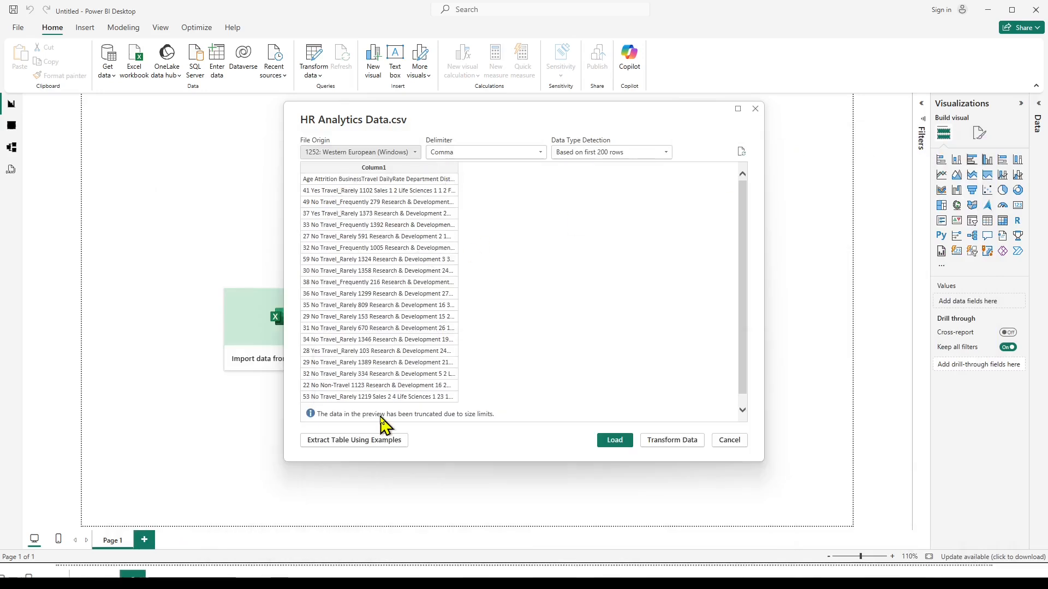
Set the import delimiter to Tab and open the HR Analytics data for transformation in Power Query.
left_click(540, 154)
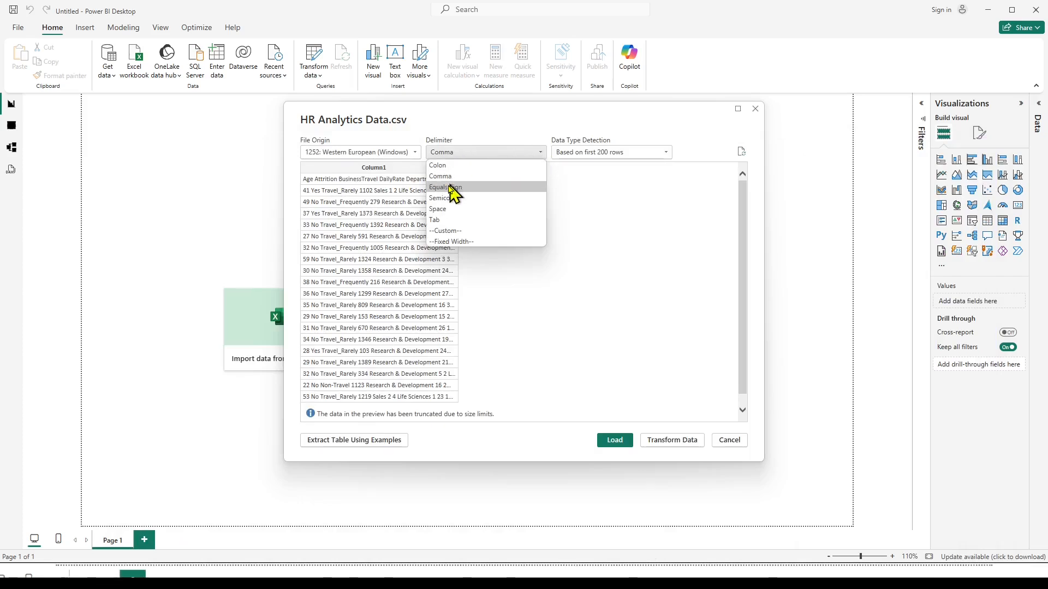
left_click(442, 220)
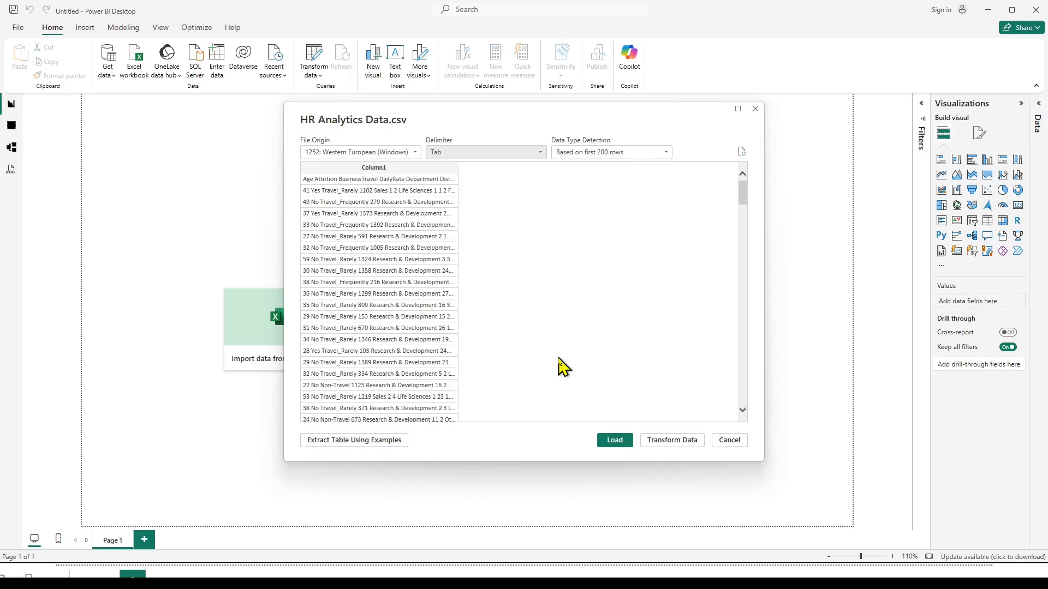
left_click(680, 445)
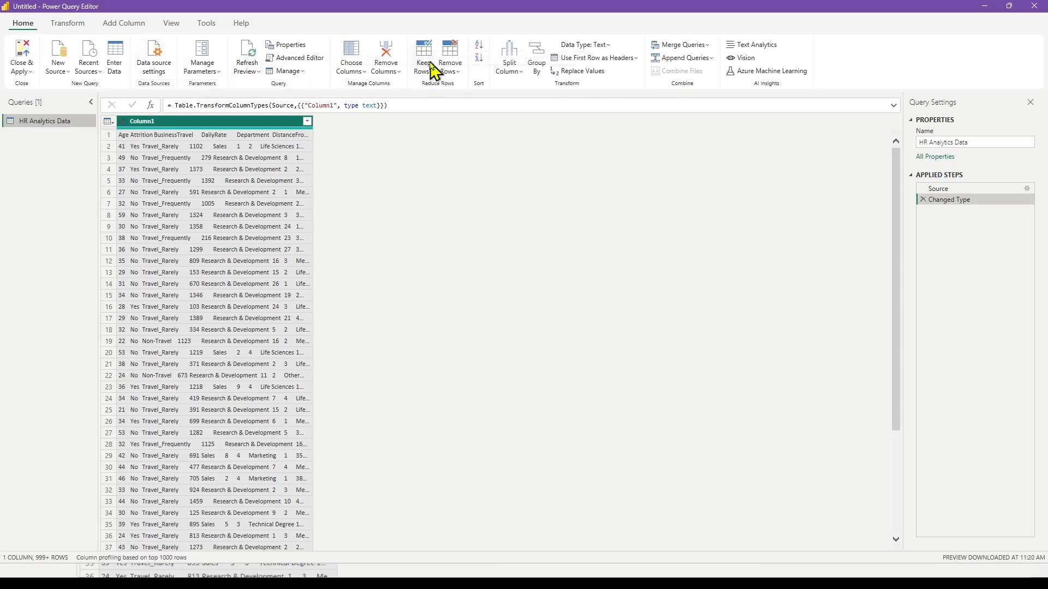
Split Column1 by the Tab delimiter at each occurrence into 35 columns.
left_click(510, 72)
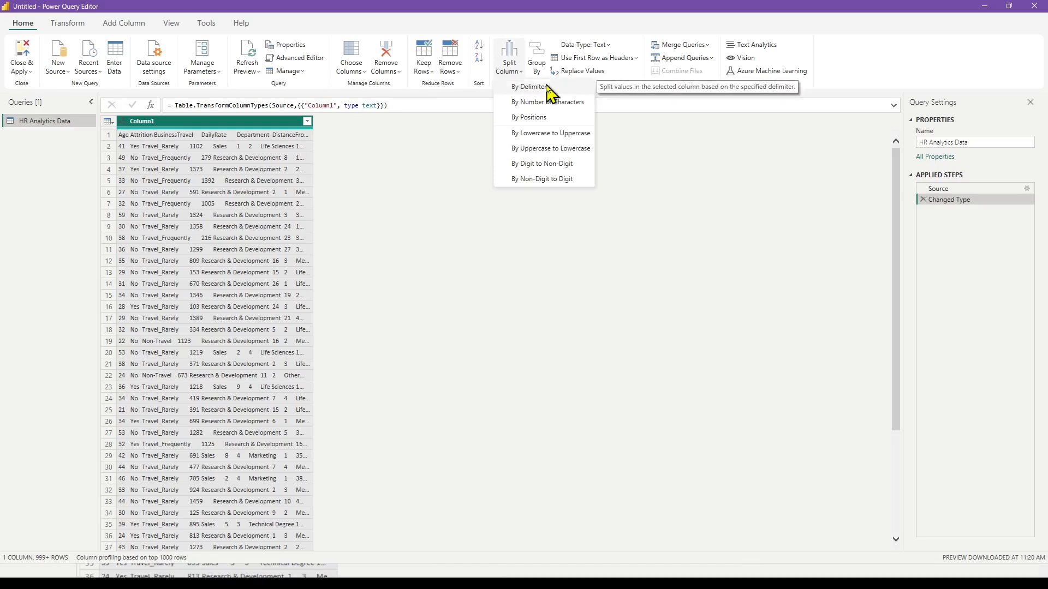
left_click(528, 87)
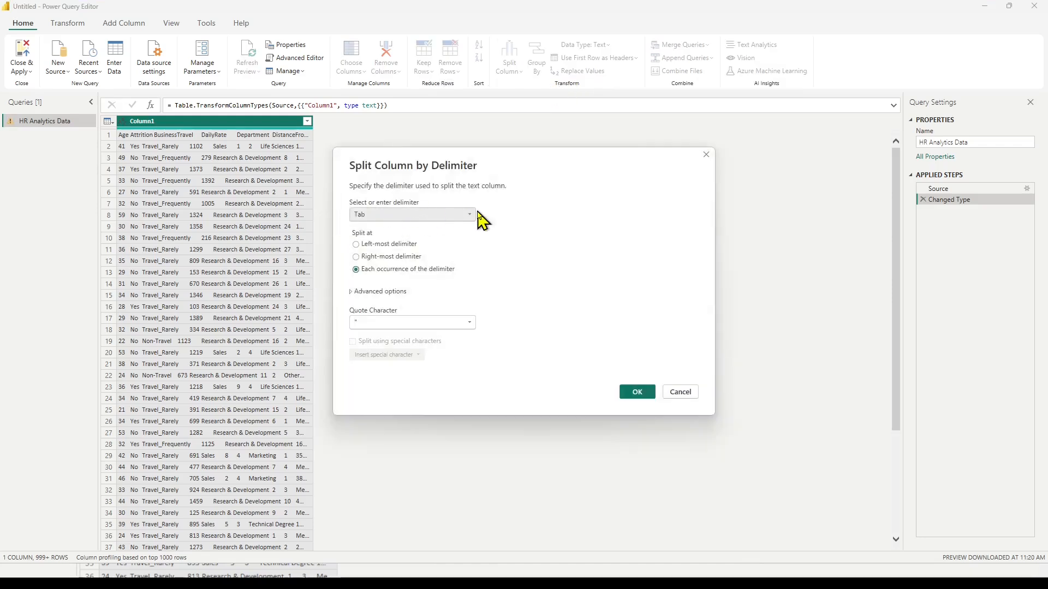
left_click(353, 292)
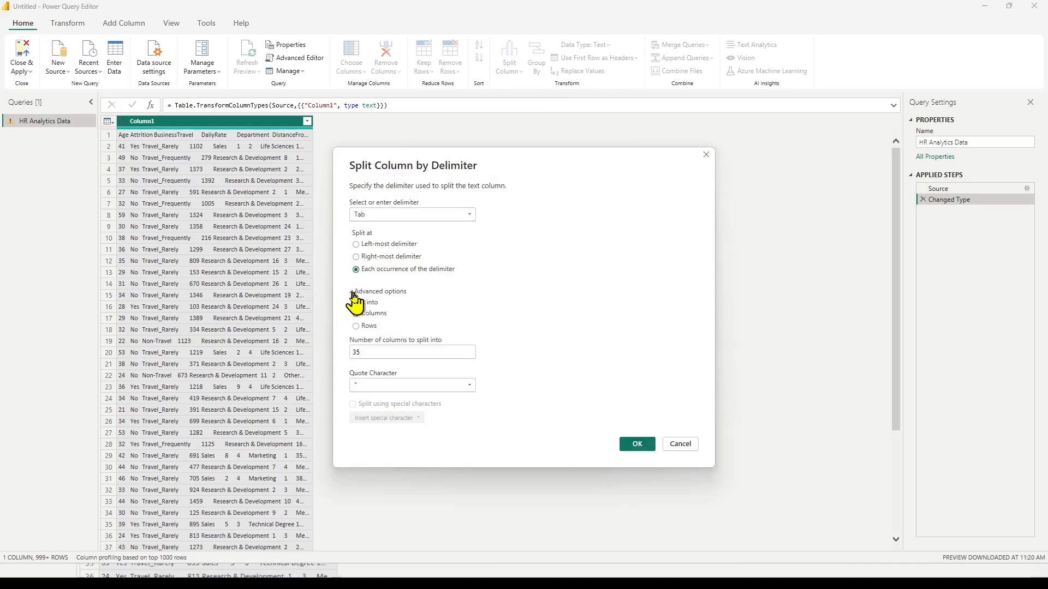
left_click(371, 352)
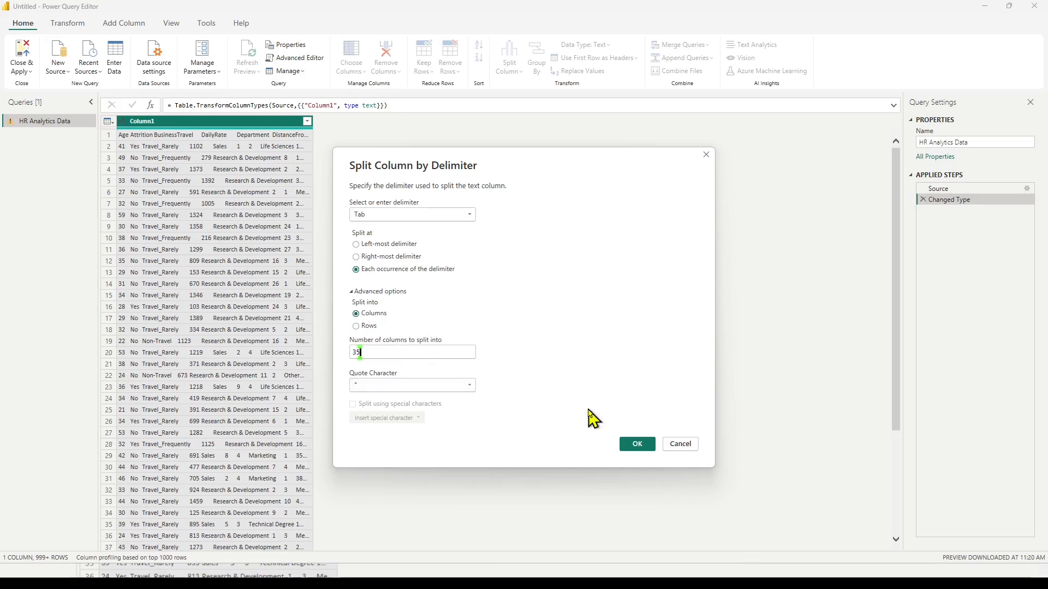
left_click(639, 445)
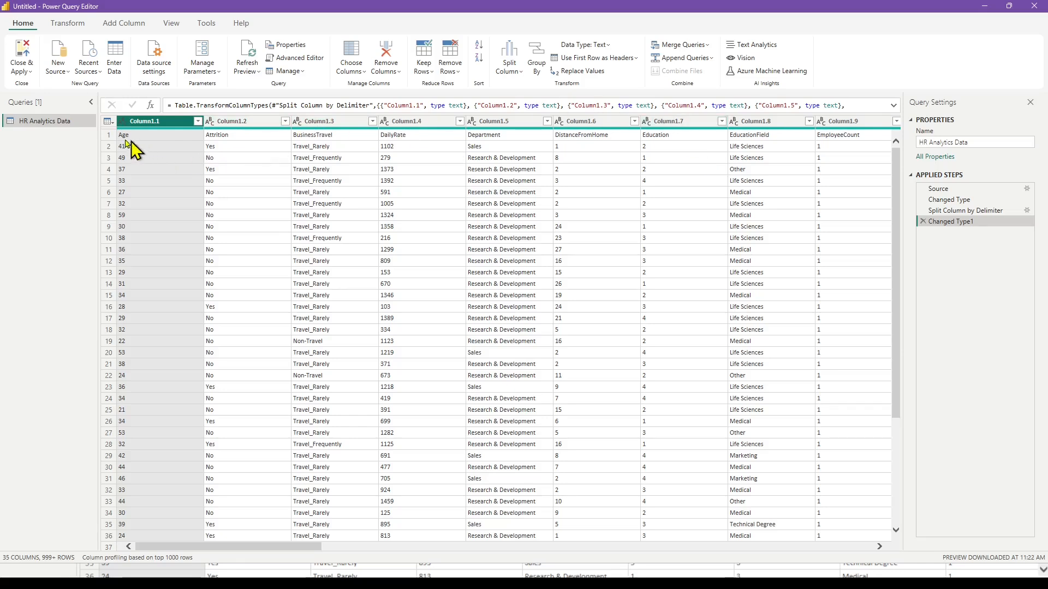
Promote the first row to column headers and apply the query changes to the report.
left_click(108, 136)
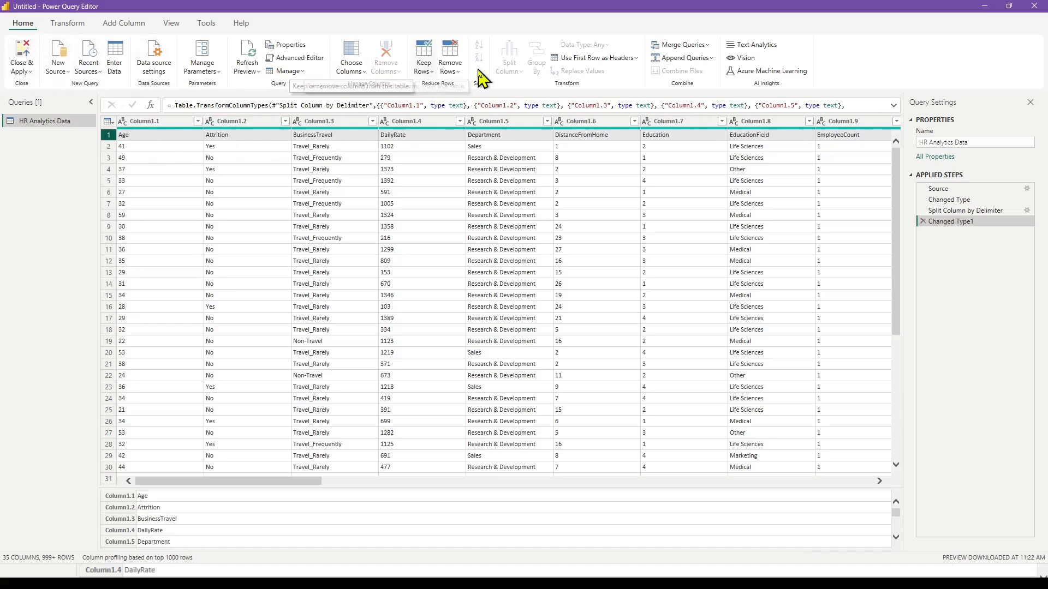
left_click(612, 61)
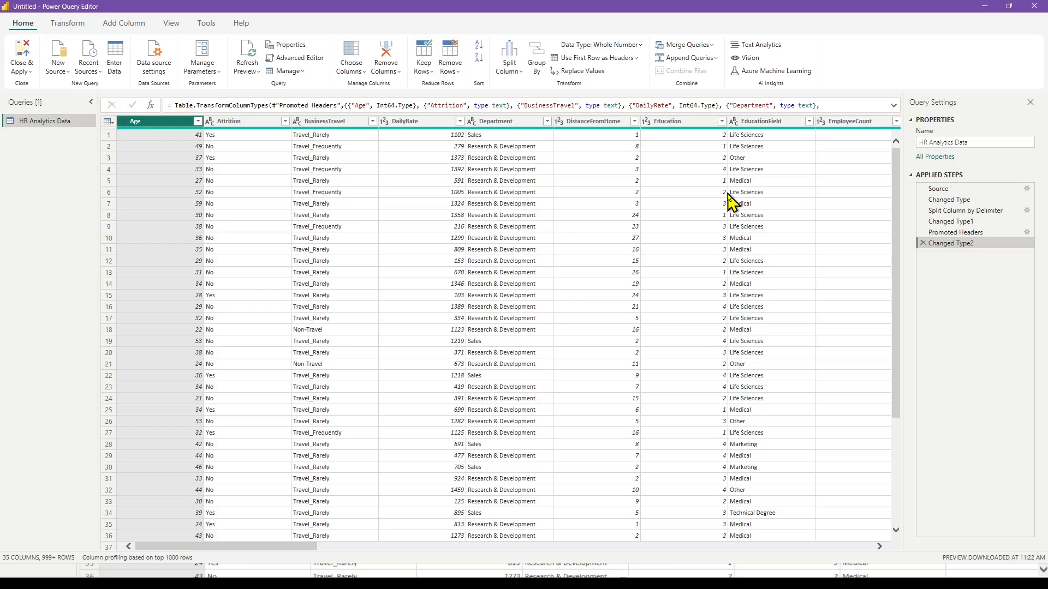
left_click(21, 56)
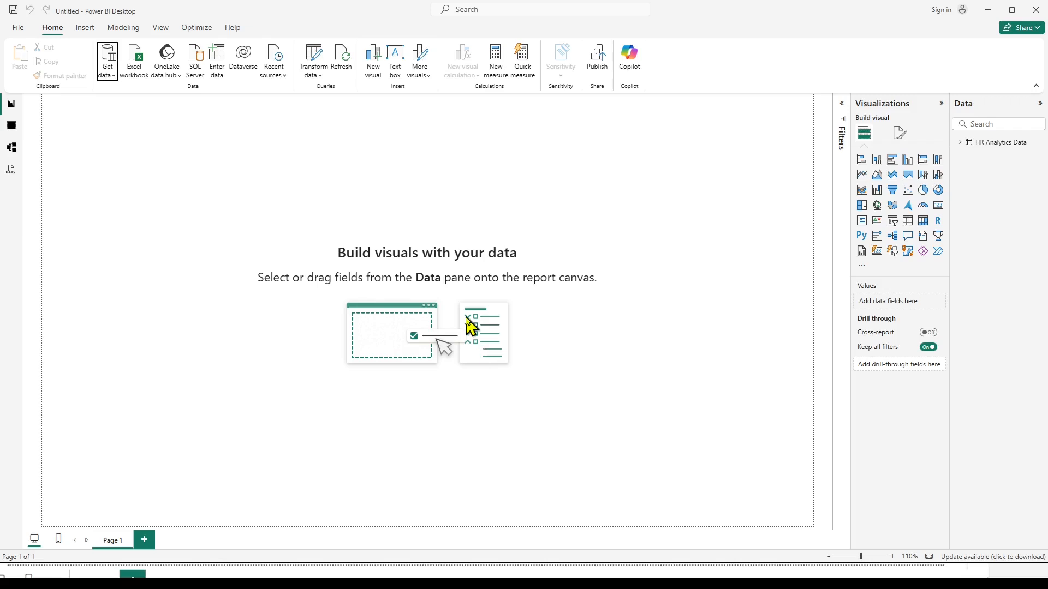
Examine the loaded HR Analytics Data table through to its last columns, and return to the report canvas.
left_click(11, 126)
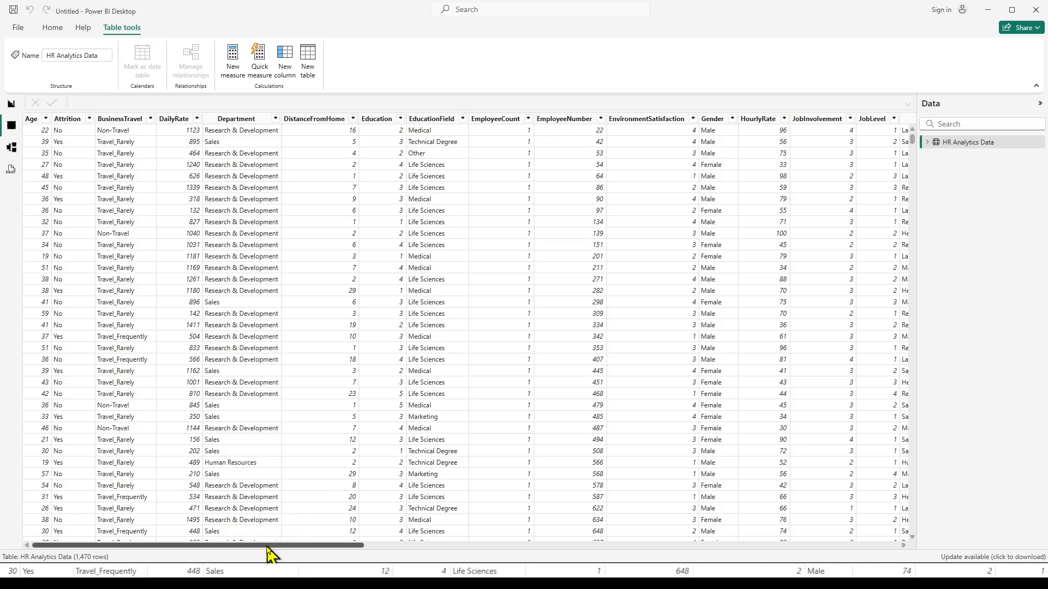
left_click_drag(267, 549, 801, 548)
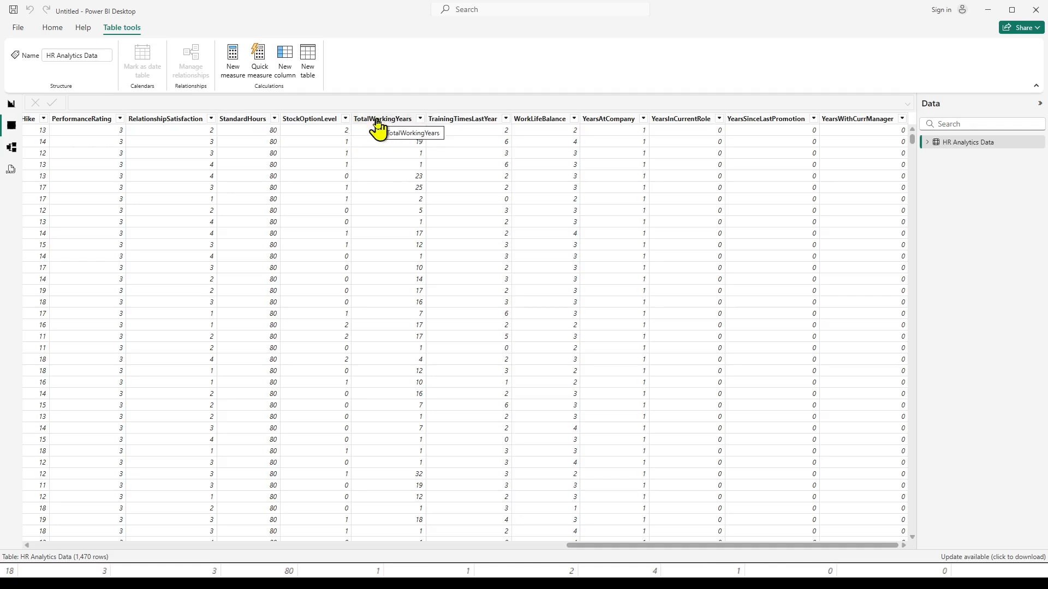
left_click(11, 104)
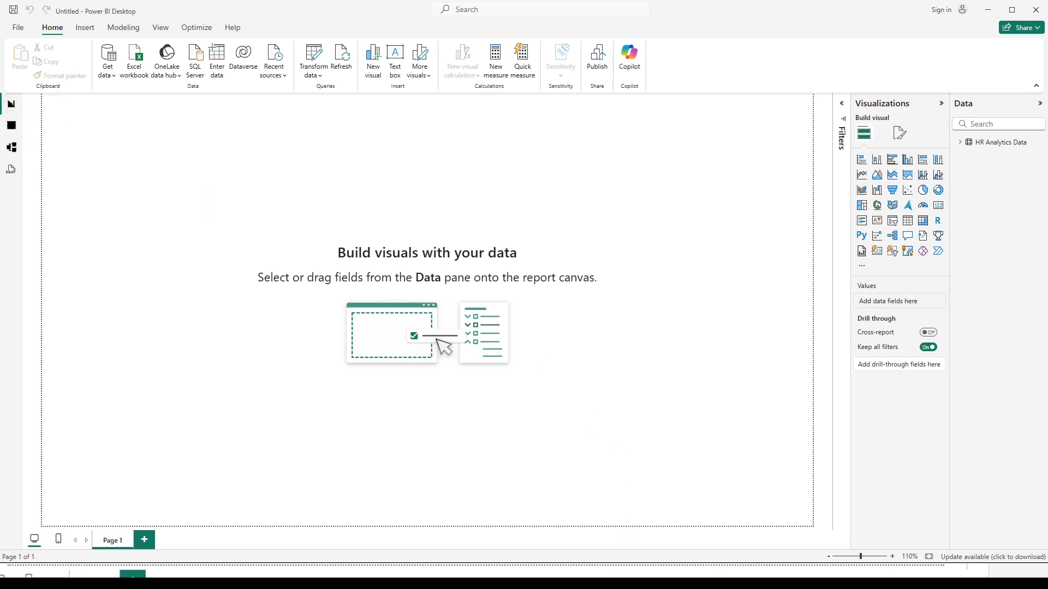
Following the reference dashboard image, set the page's canvas background to the lightest grey theme shade with 0% transparency.
left_click(523, 579)
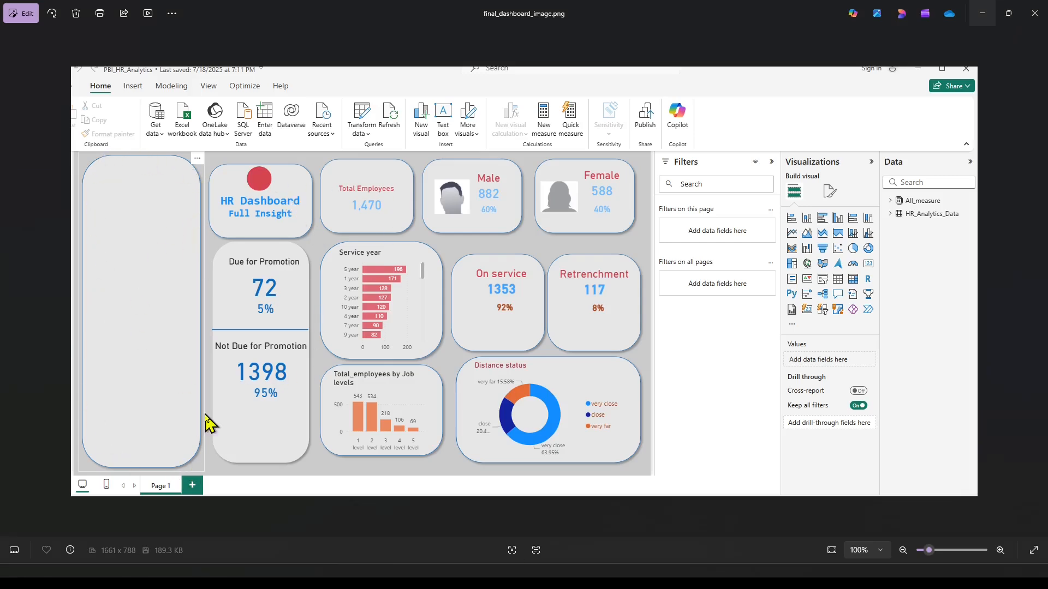
left_click(981, 9)
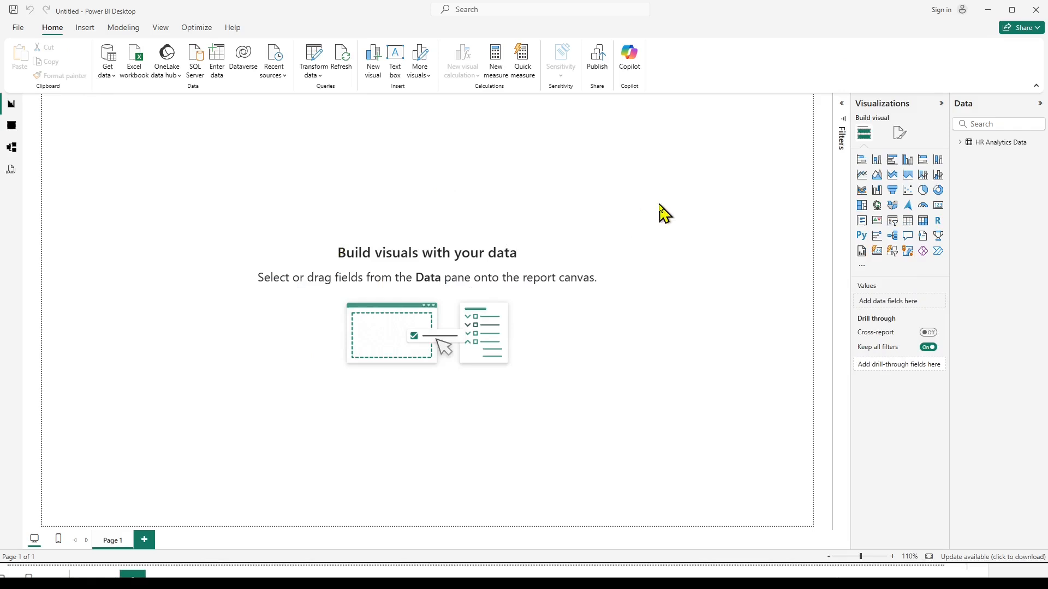
left_click(898, 134)
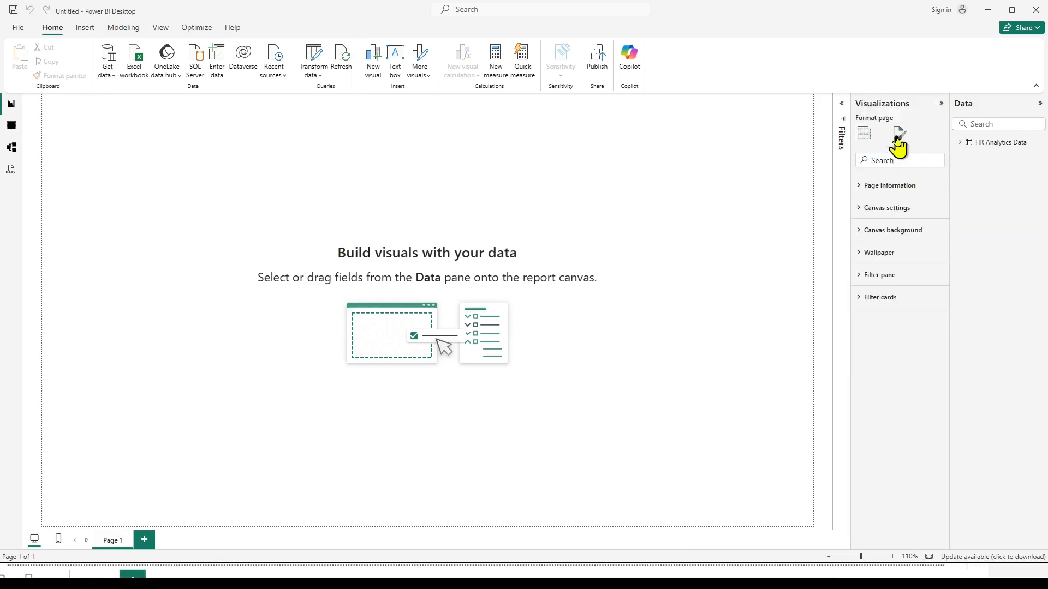
left_click(859, 232)
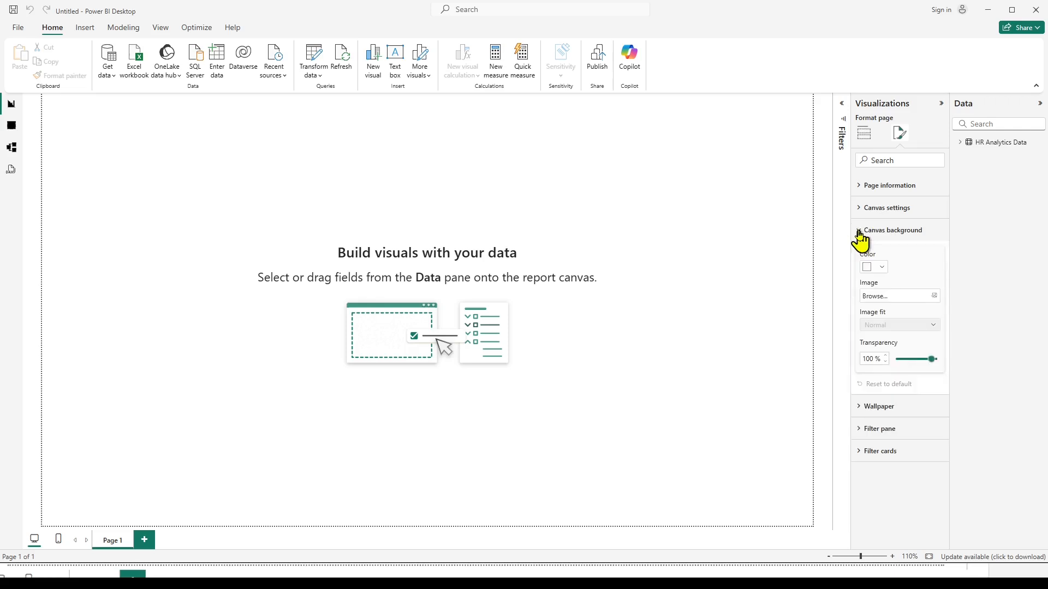
left_click(882, 268)
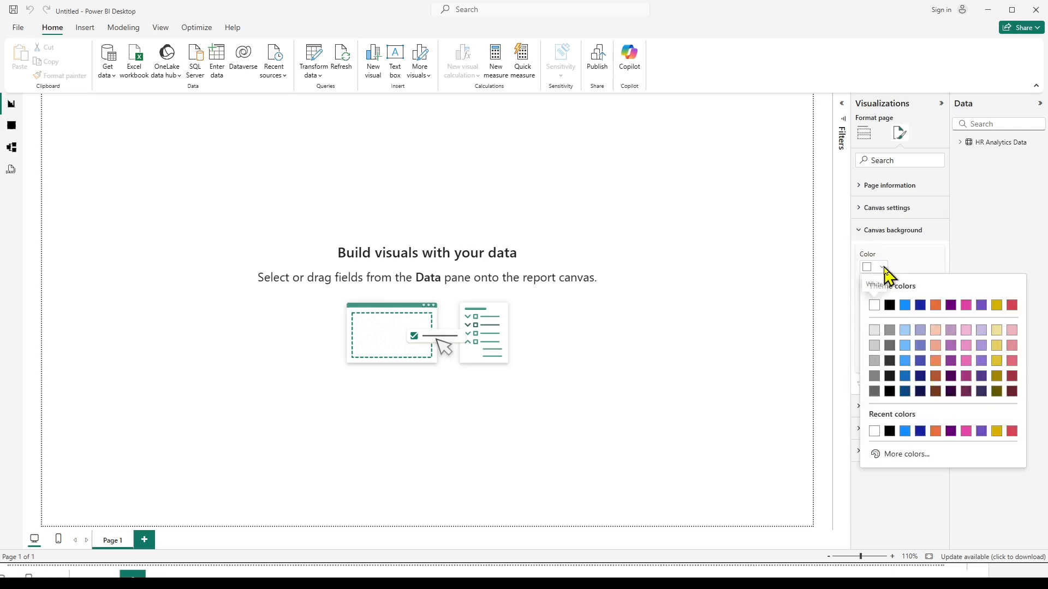
left_click(874, 331)
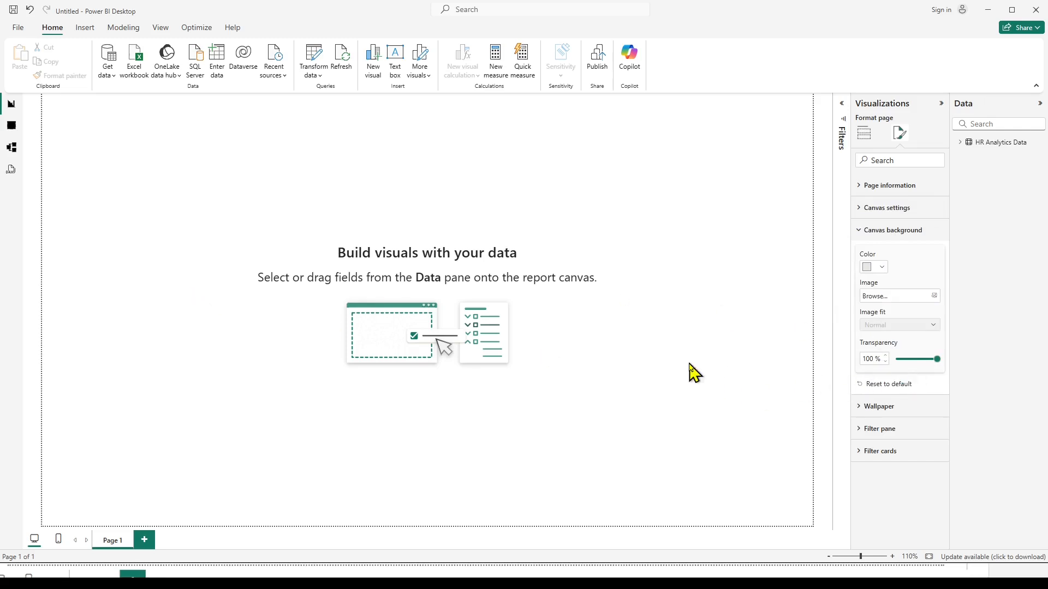
left_click_drag(937, 356, 895, 359)
left_click(568, 419)
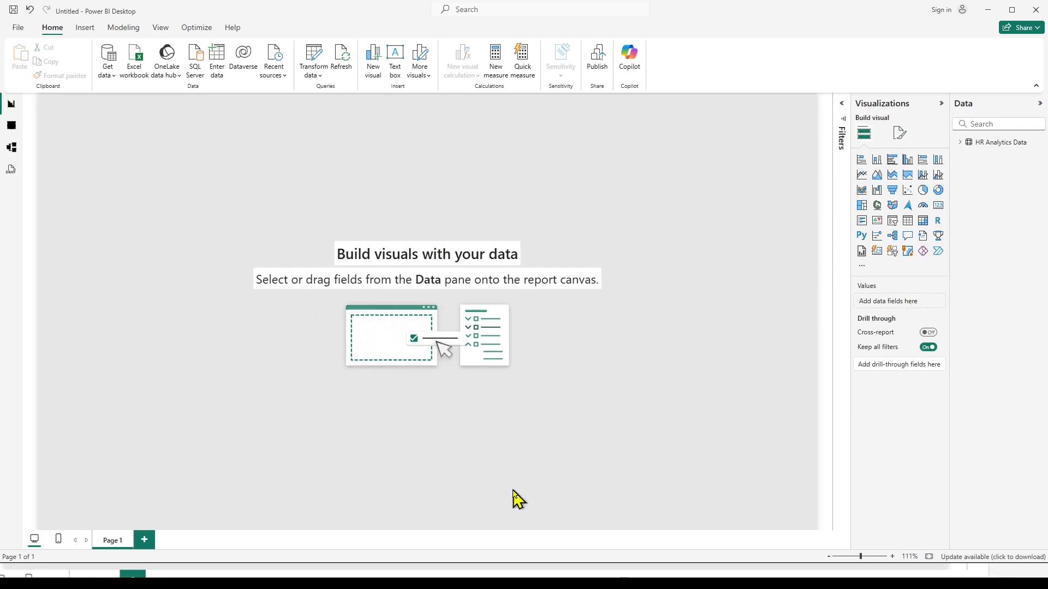
Consult the reference dashboard image and insert a rounded rectangle shape filled with White, 30% darker.
left_click(589, 581)
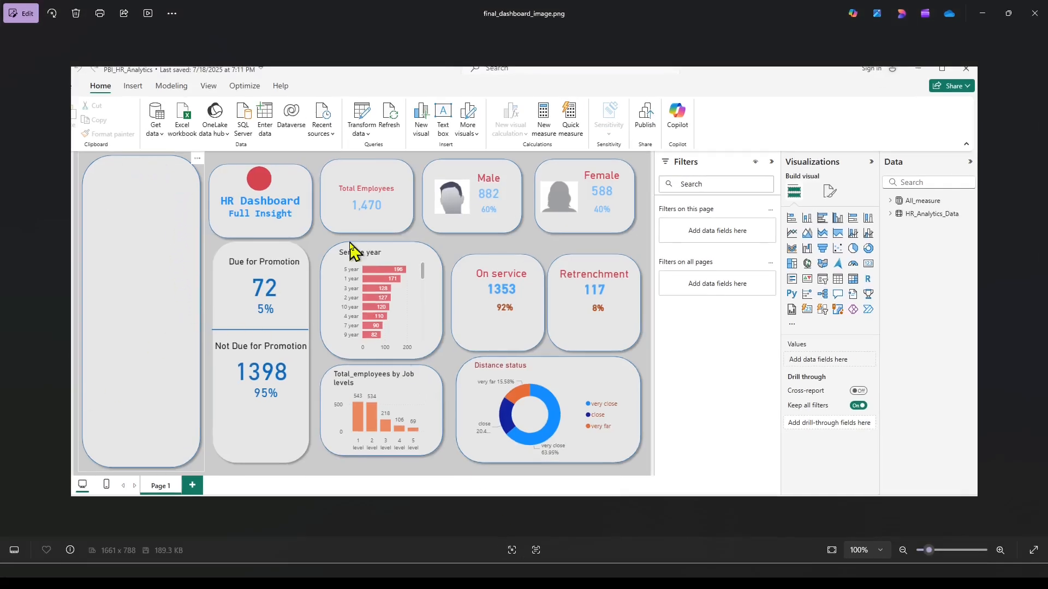
left_click(979, 12)
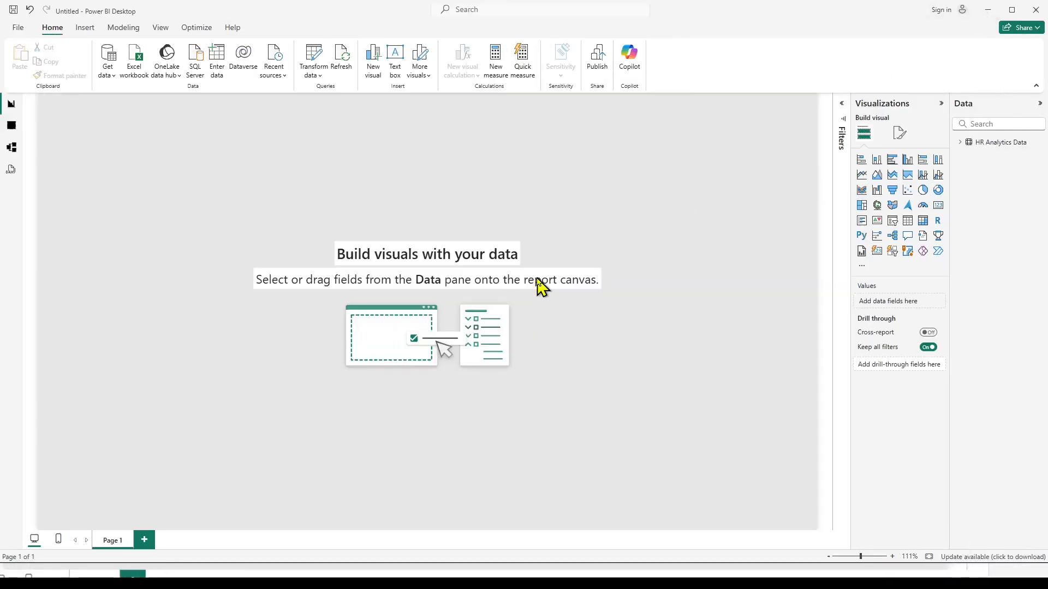
left_click(85, 30)
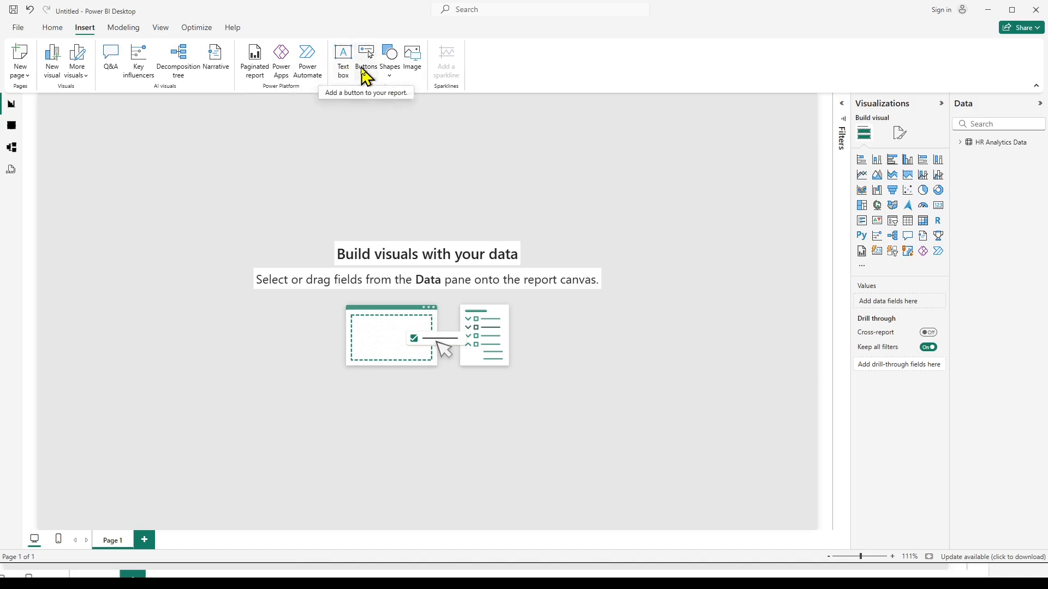
left_click(389, 77)
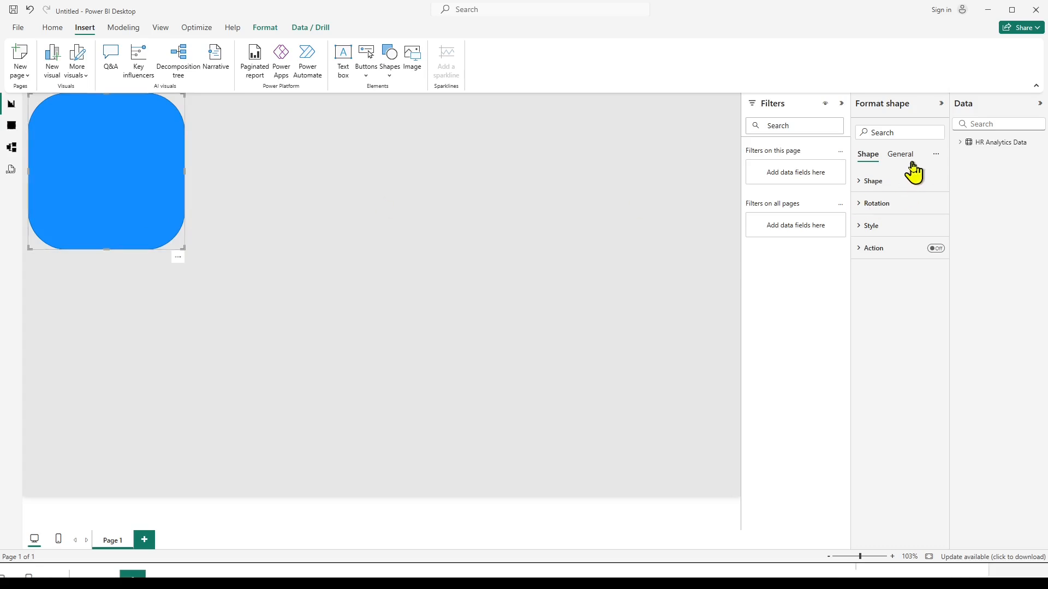
left_click(861, 227)
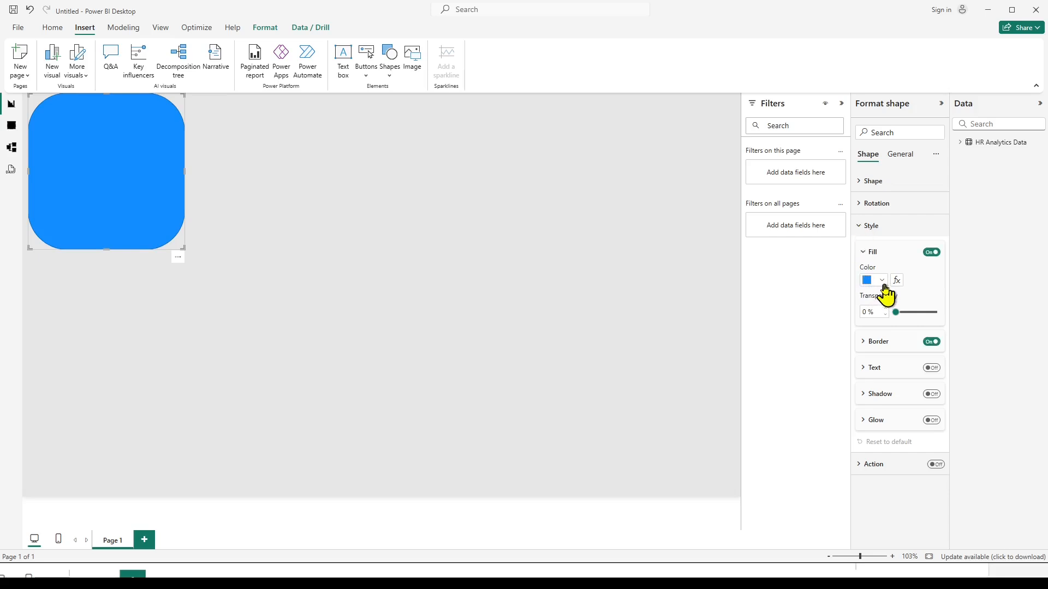
left_click(881, 281)
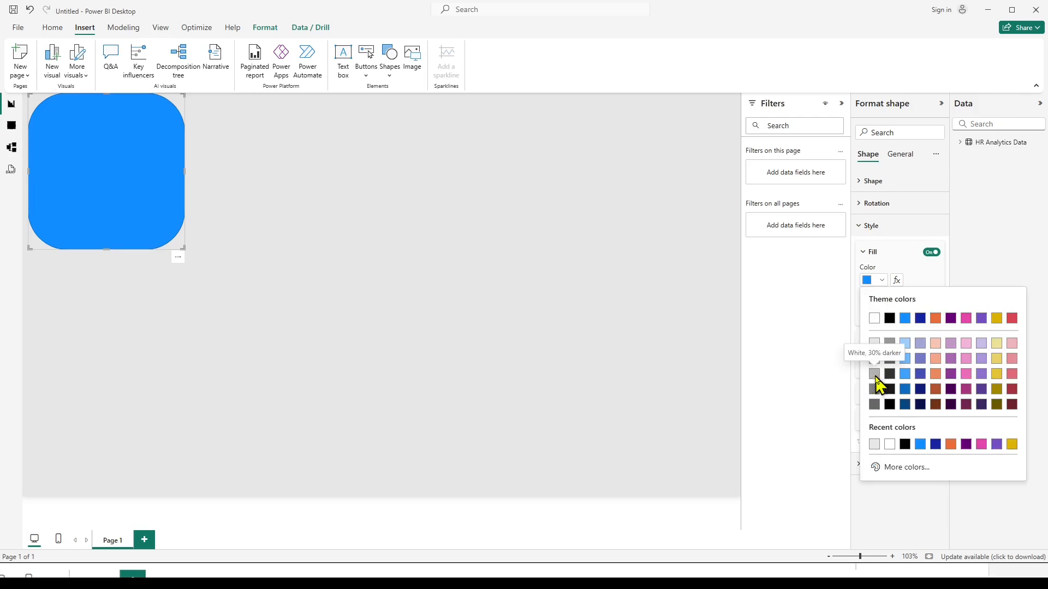
left_click(875, 374)
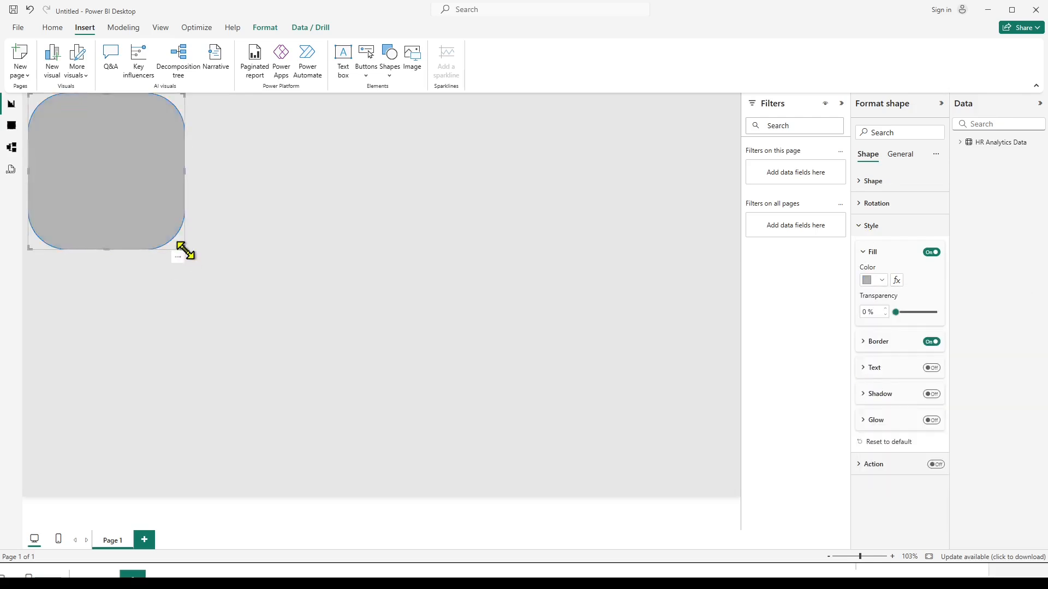
Resize the rounded rectangle into a narrow panel spanning nearly the full page height along the canvas's left edge.
left_click_drag(185, 250, 154, 488)
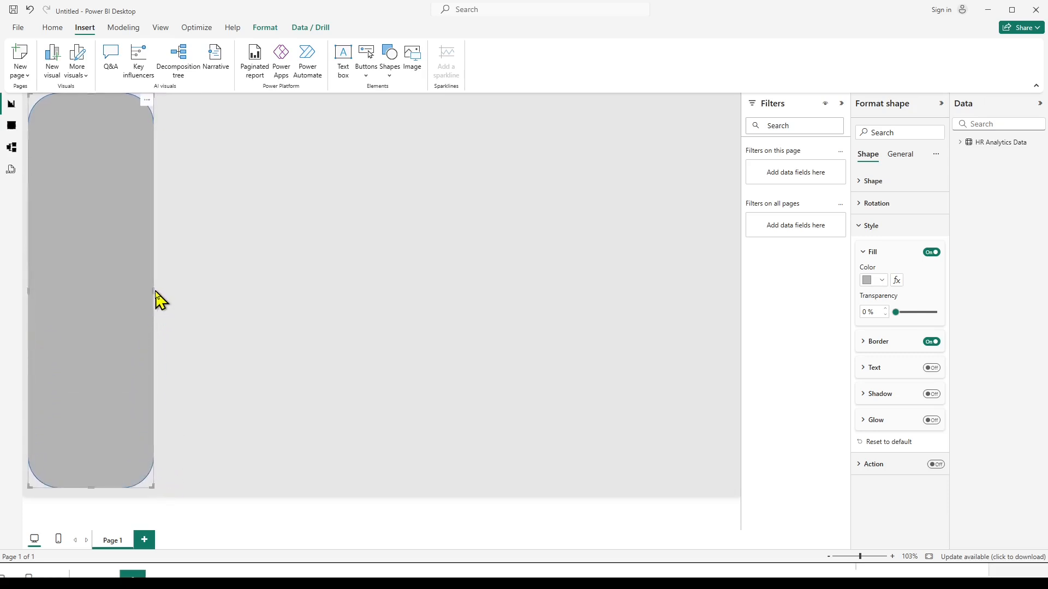
left_click_drag(154, 291, 96, 290)
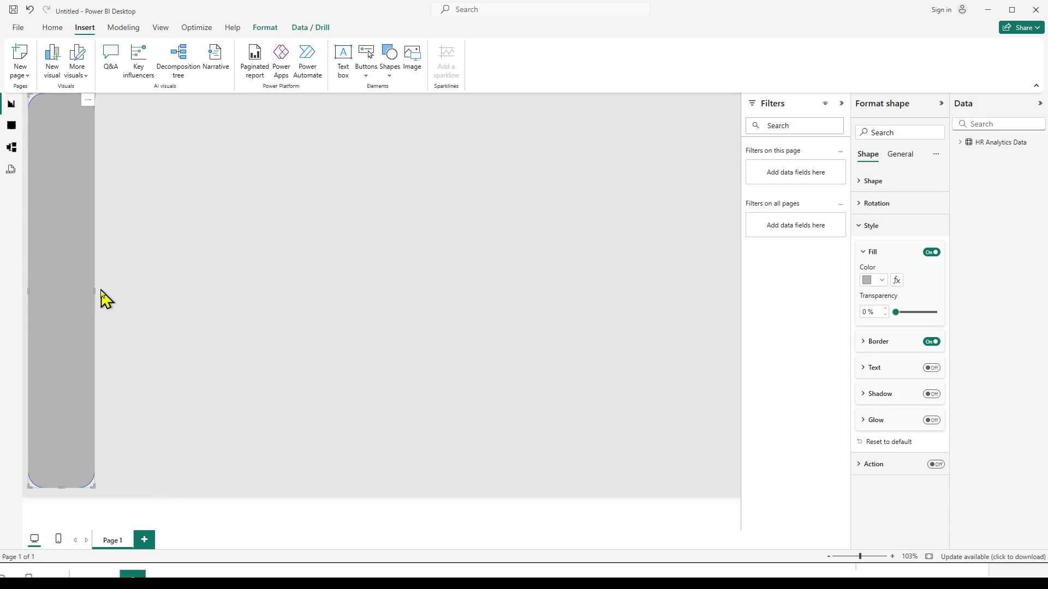
left_click(285, 240)
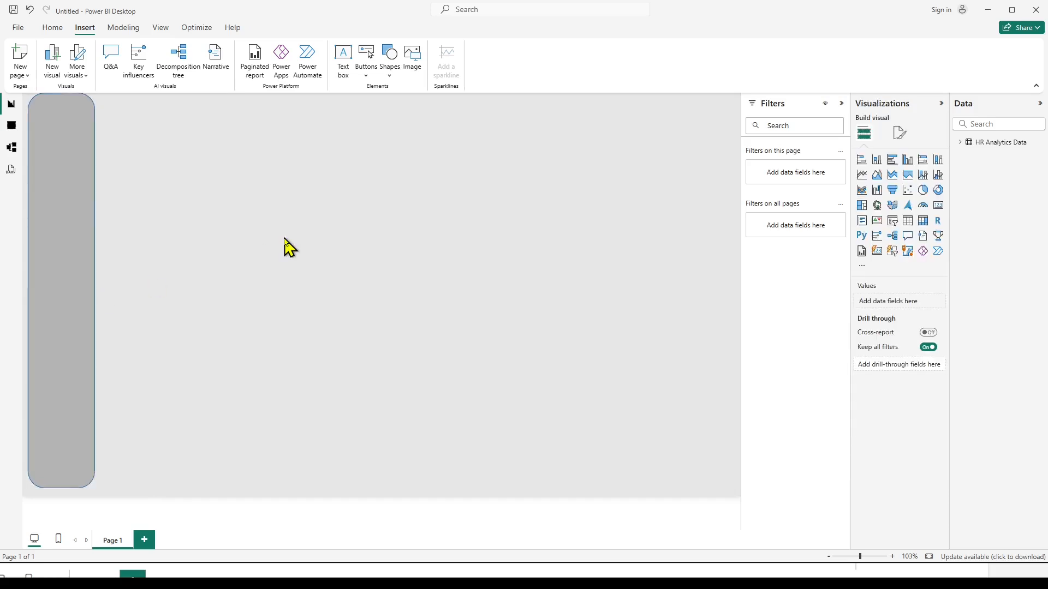
Duplicate the tall side panel and shrink the copy into a small card beside it at the top of the page.
left_click(45, 220)
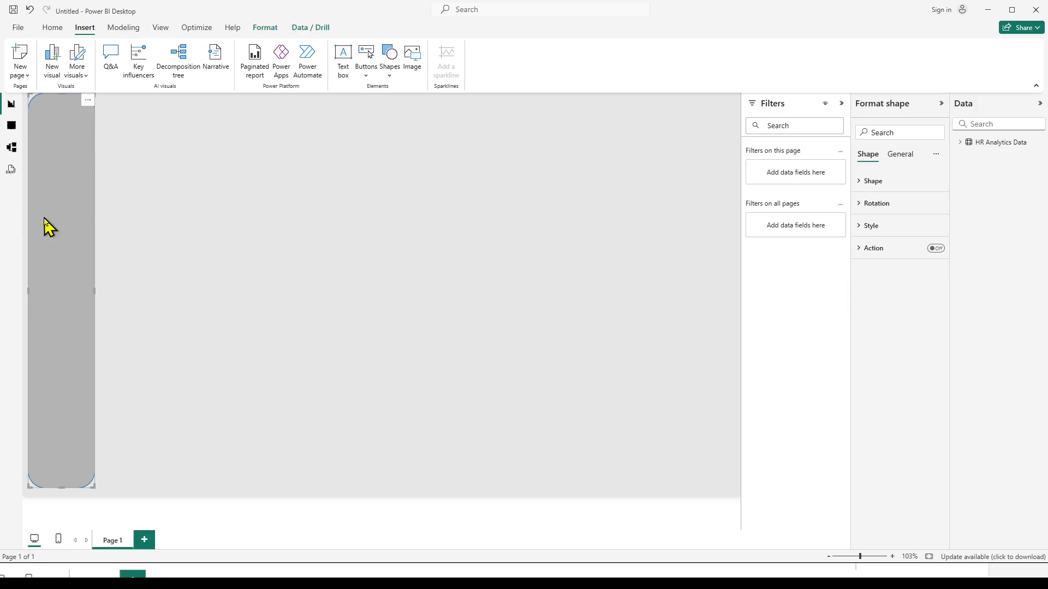
key("ctrl+v")
left_click_drag(81, 215, 169, 209)
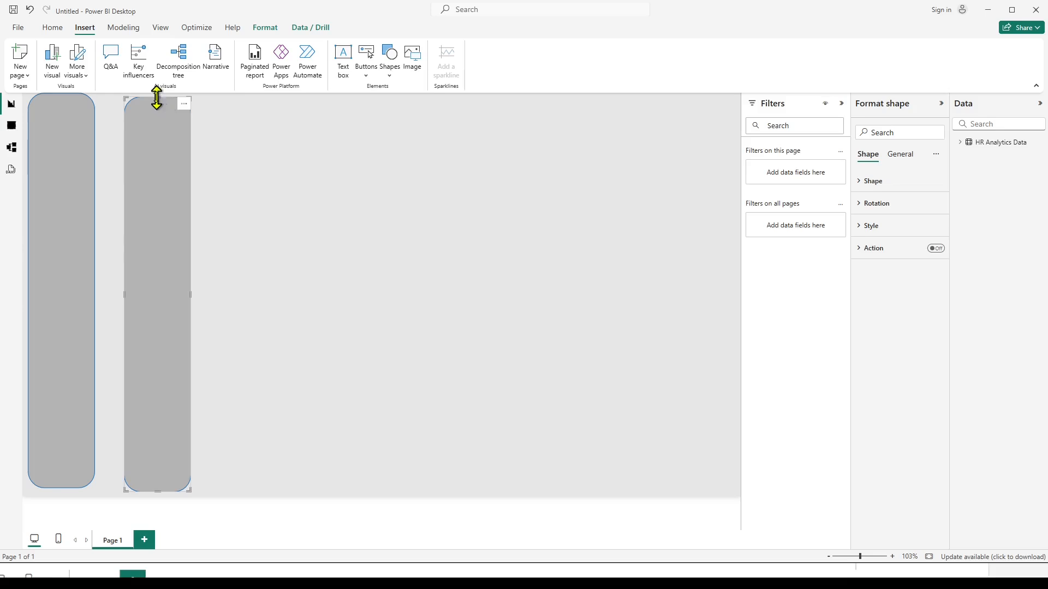
left_click_drag(156, 102, 206, 144)
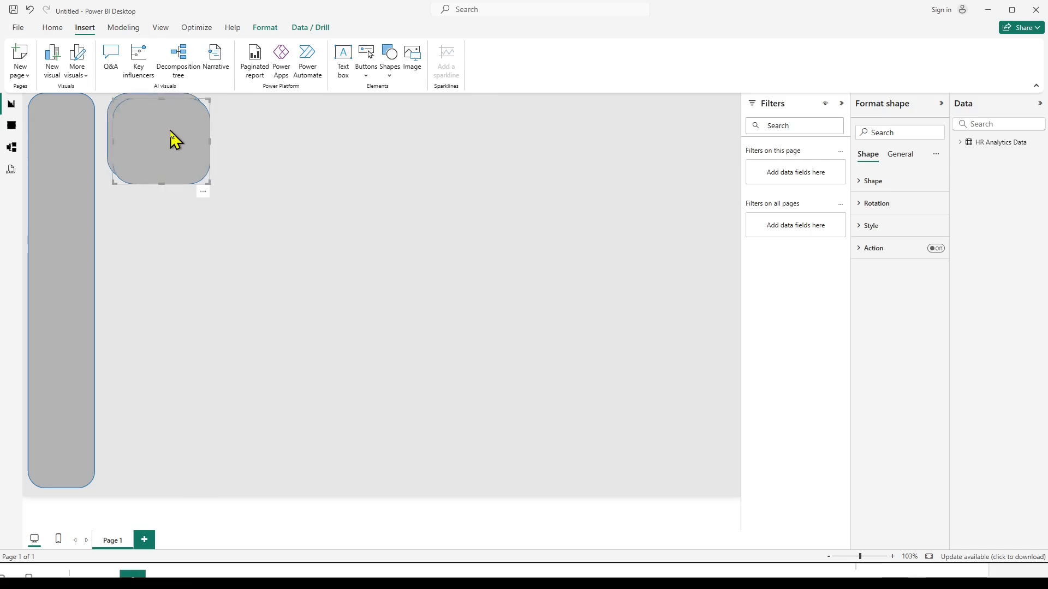
Duplicate the small card three times and arrange the copies along the page's top row, following the reference image.
left_click_drag(167, 138, 280, 133)
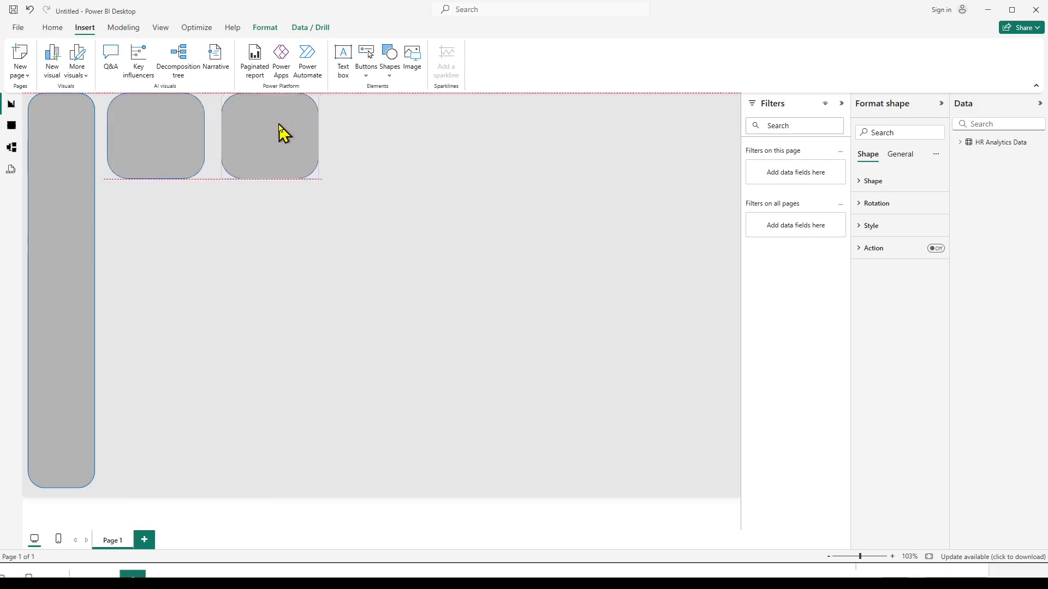
left_click(311, 253)
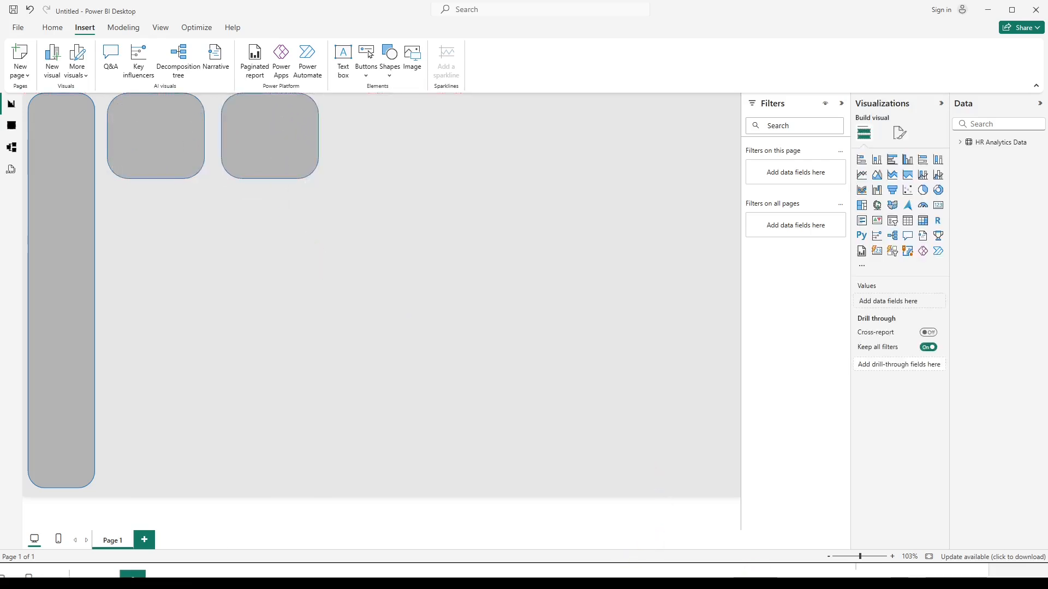
left_click(555, 576)
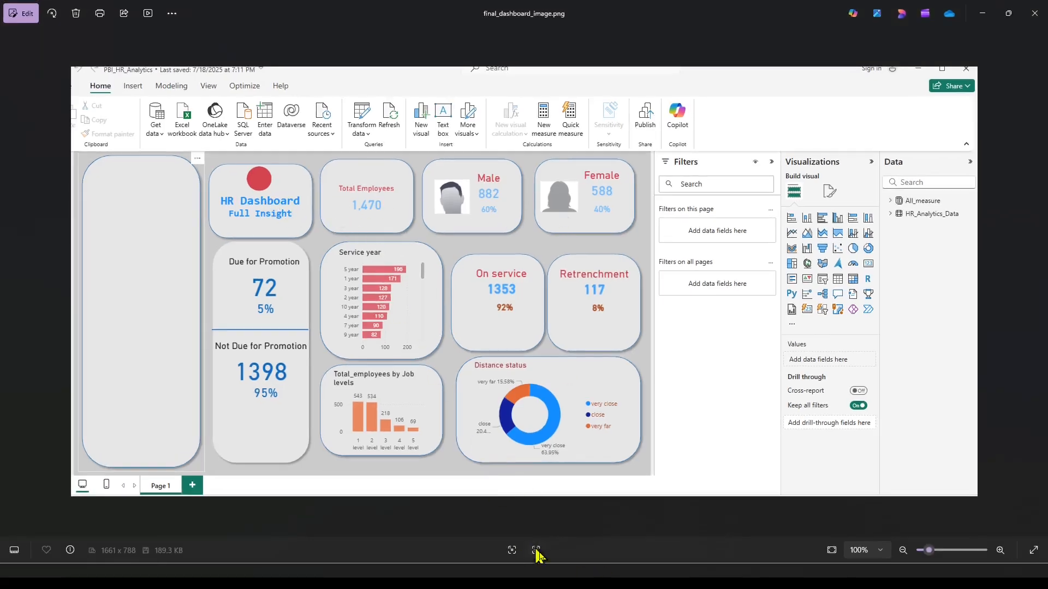
left_click(607, 581)
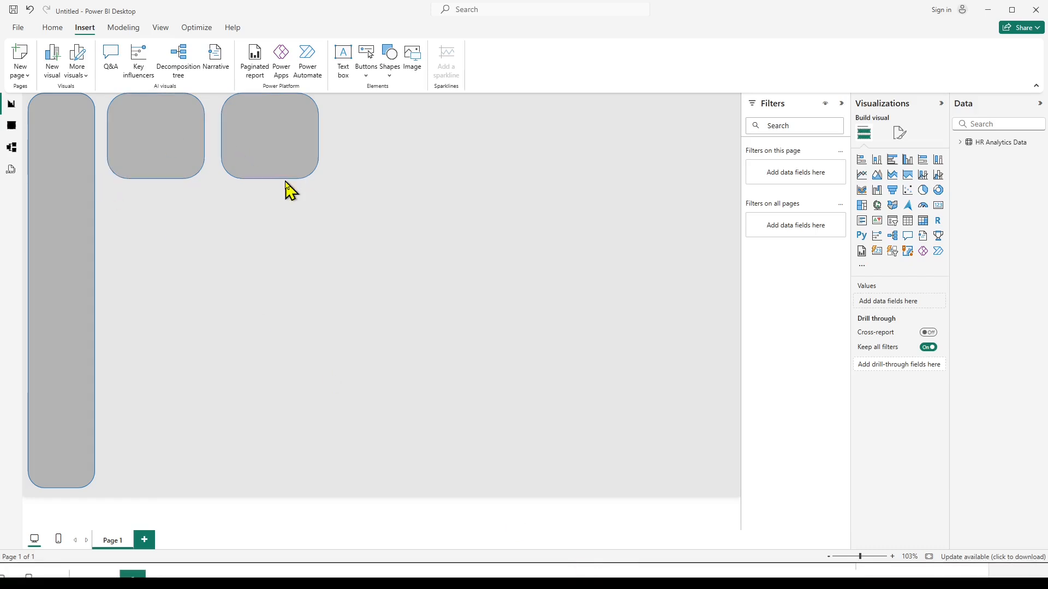
key("ctrl+v")
left_click_drag(163, 152, 389, 148)
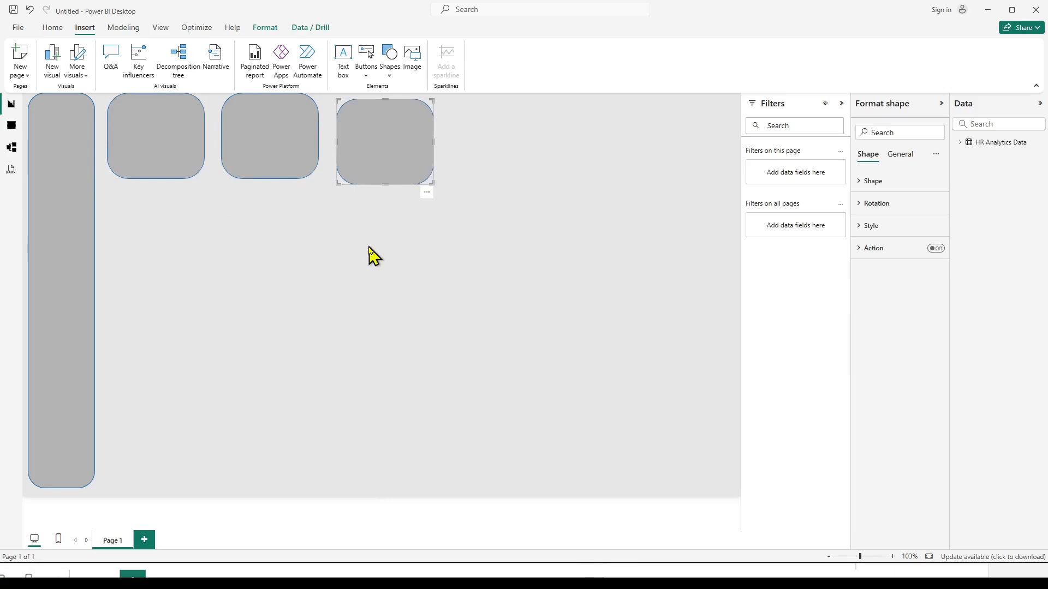
key("ctrl+v")
left_click_drag(139, 147, 502, 149)
left_click_drag(410, 155, 420, 152)
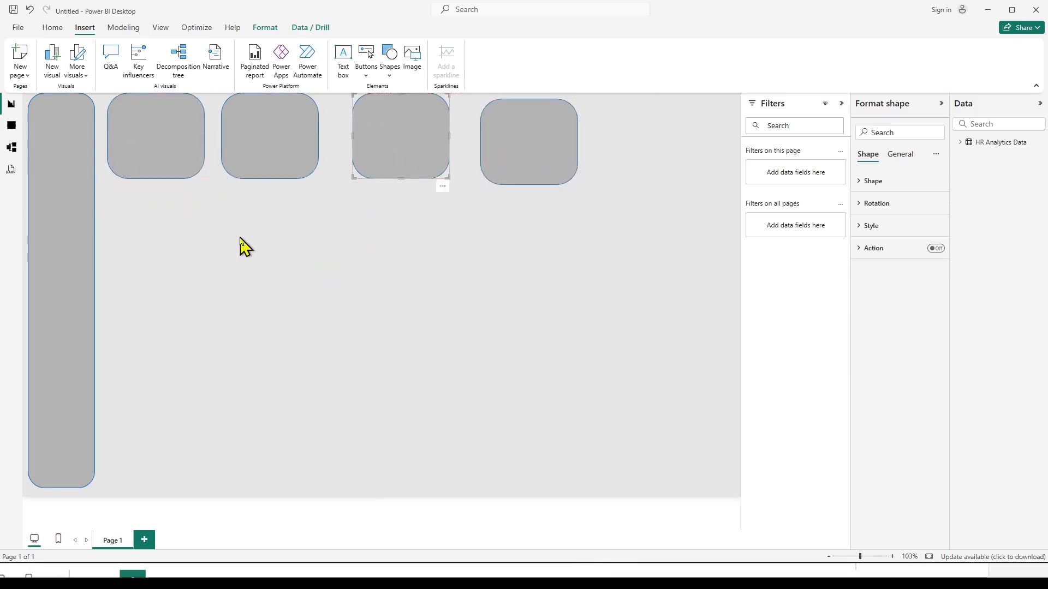
Paste another card copy beneath the first top-row card and stretch it into a tall panel reaching near the page bottom.
key("ctrl+v")
left_click_drag(157, 163, 132, 478)
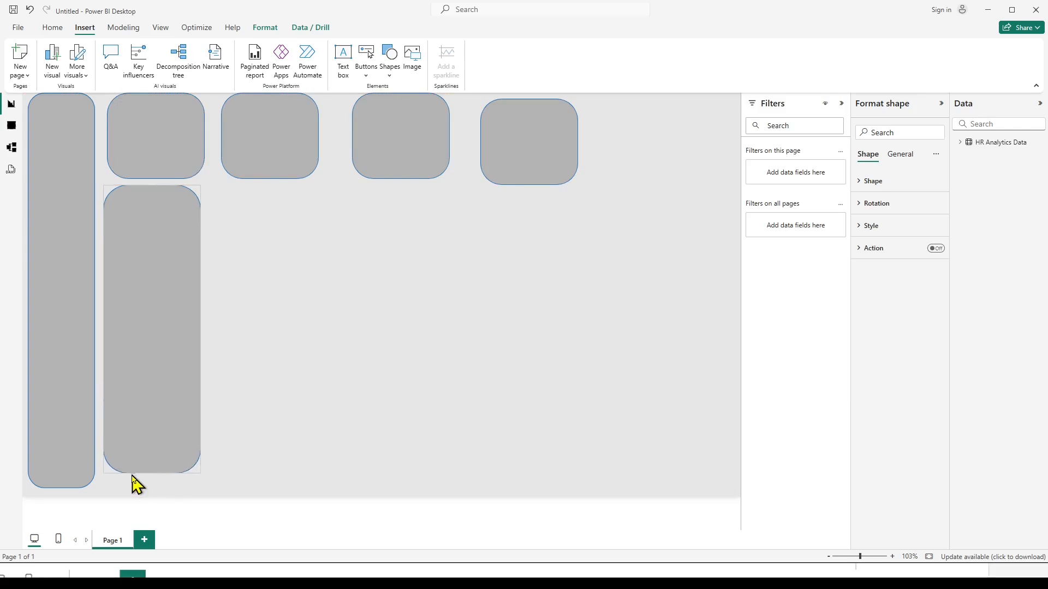
left_click(400, 312)
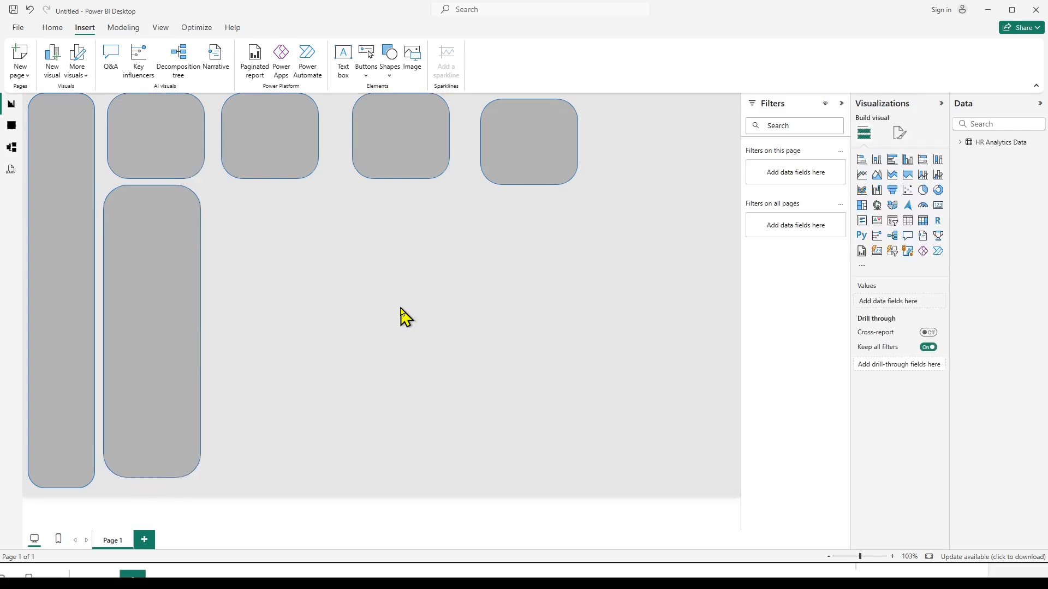
Paste a card copy beneath the second top-row card and enlarge it into a wide middle-row panel.
key("ctrl+v")
left_click_drag(164, 142, 266, 235)
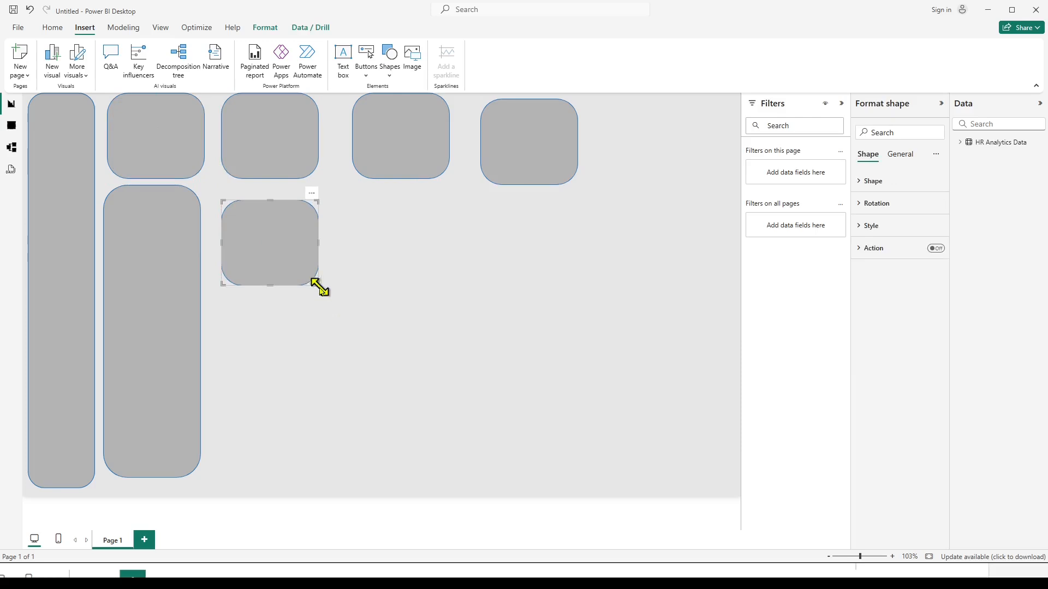
left_click_drag(319, 287, 401, 326)
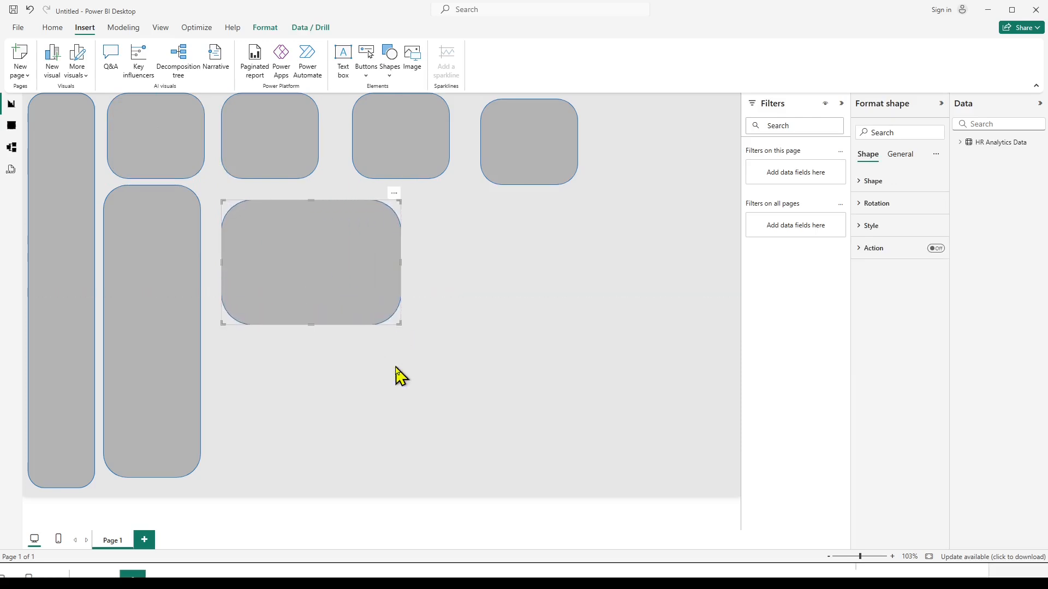
left_click(428, 338)
Paste another card copy below the wide middle-row panel and enlarge it into a bottom-row chart panel.
key("ctrl+v")
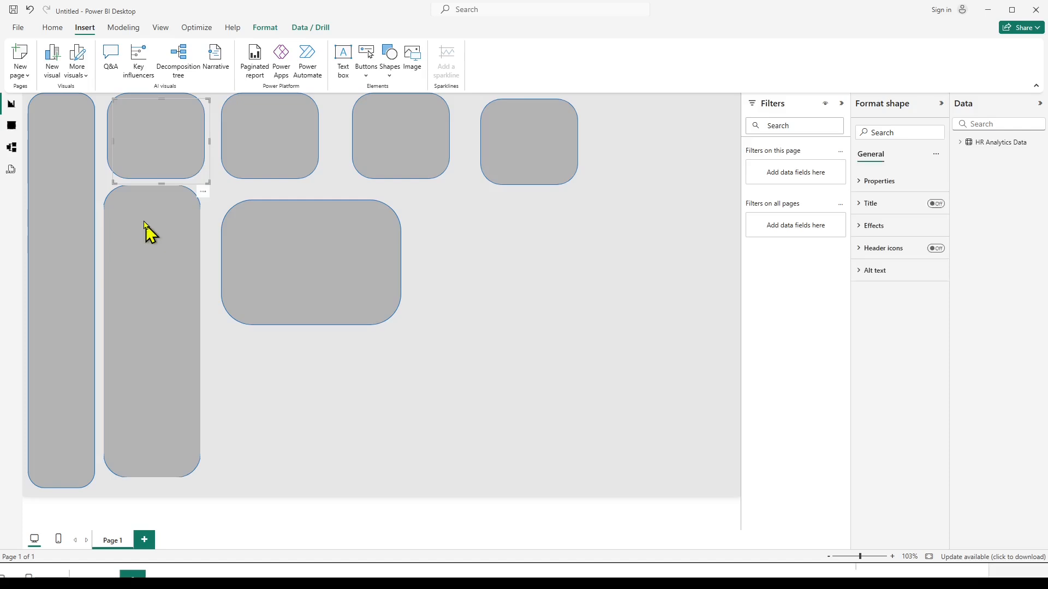
left_click_drag(151, 134, 291, 394)
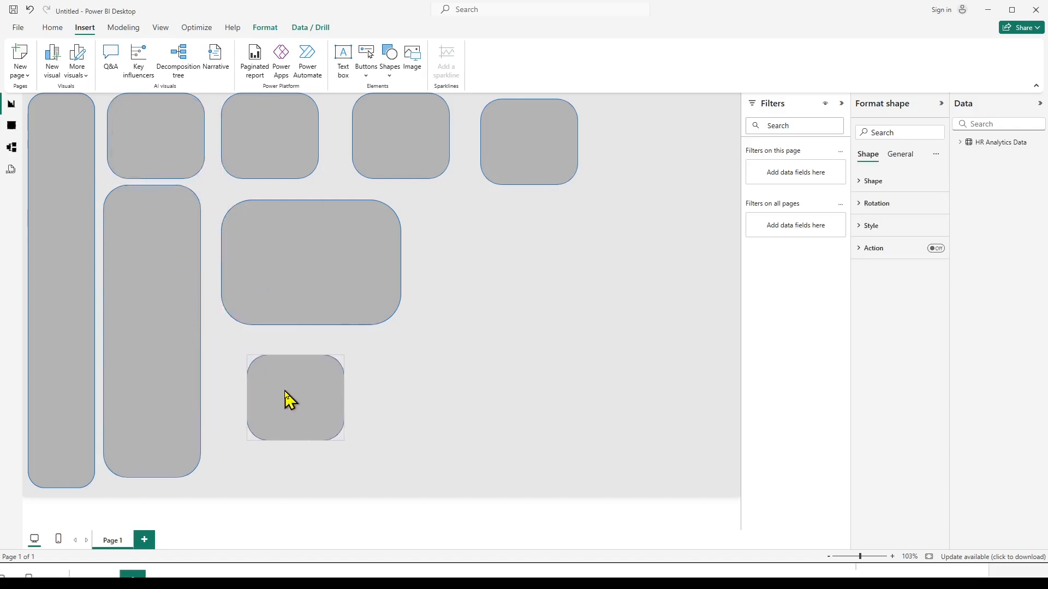
left_click_drag(245, 353, 233, 333)
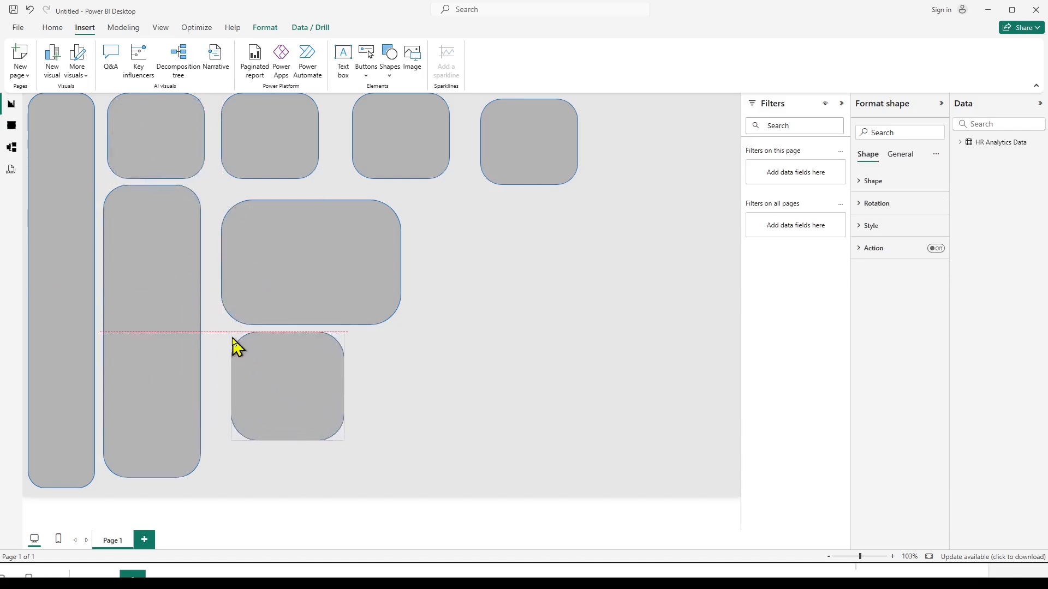
left_click_drag(308, 400, 402, 475)
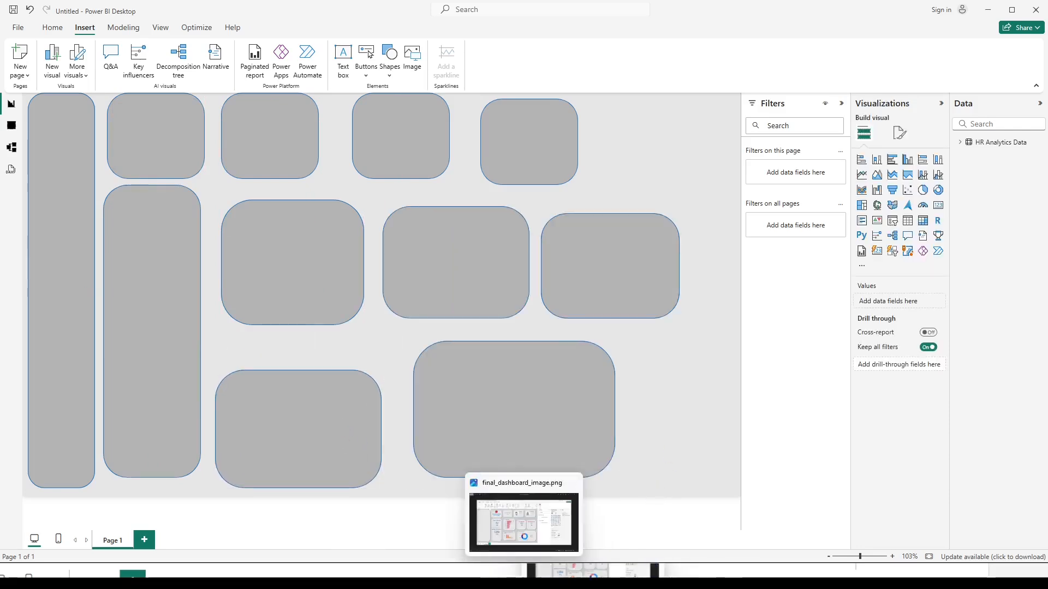
Following the reference image, insert an oval shape and shrink it to a small circle beside the wide bottom-row panel.
left_click(526, 577)
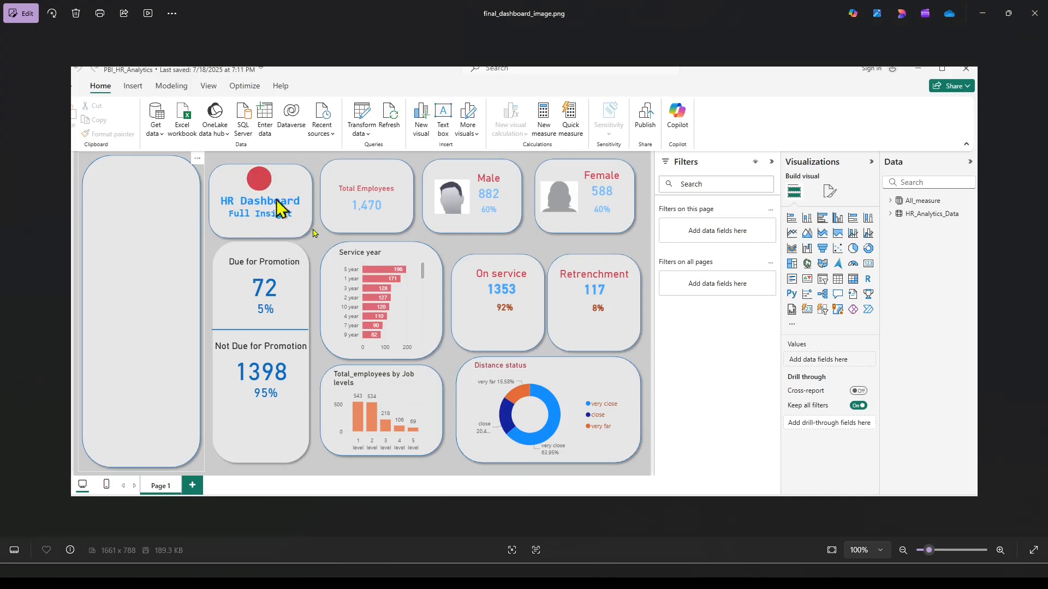
left_click(570, 576)
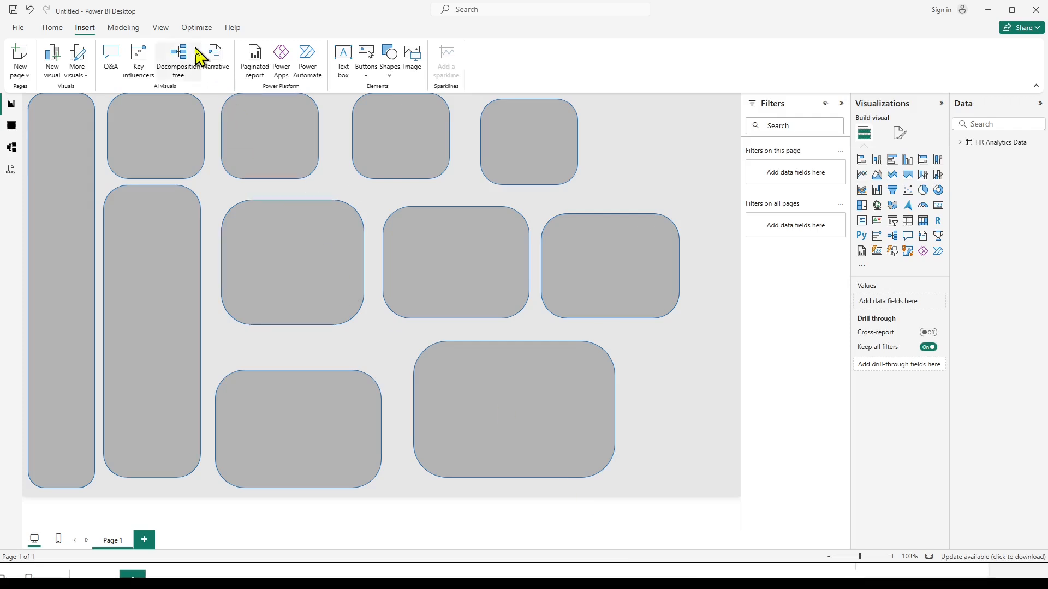
left_click(391, 77)
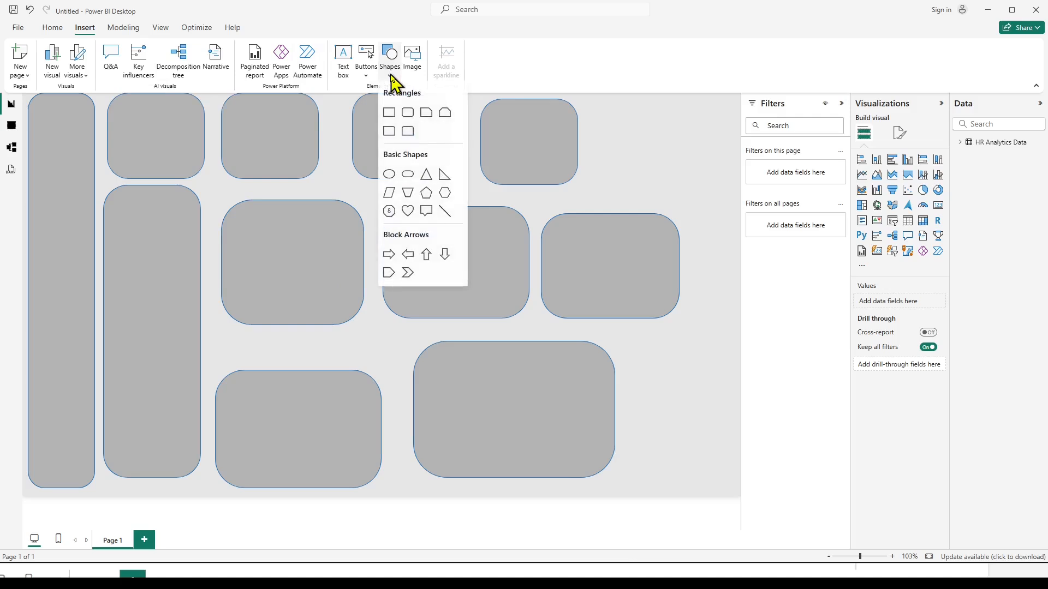
left_click(389, 174)
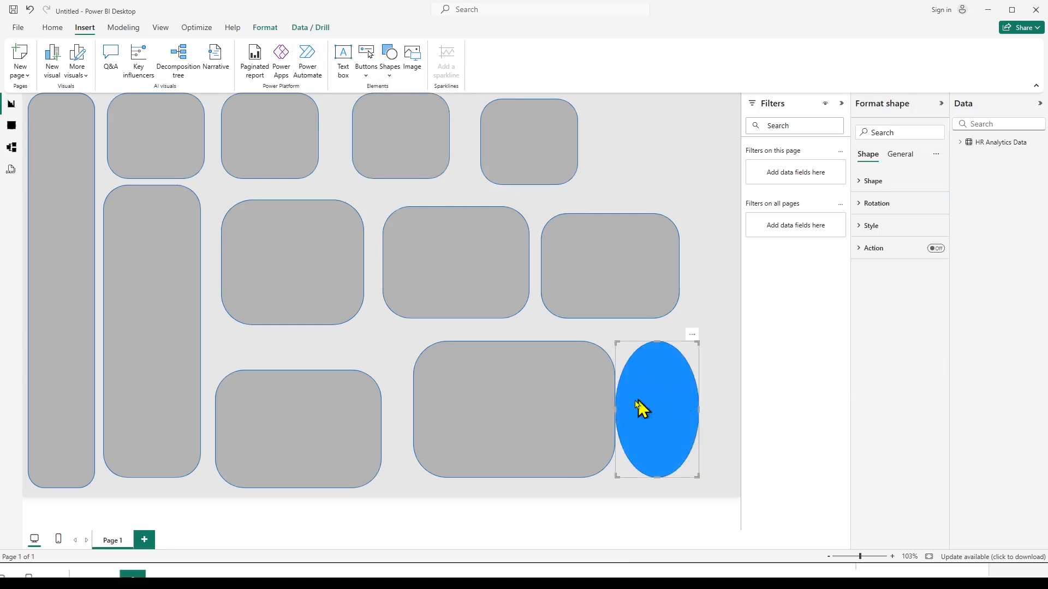
left_click_drag(614, 409, 578, 408)
left_click(591, 352)
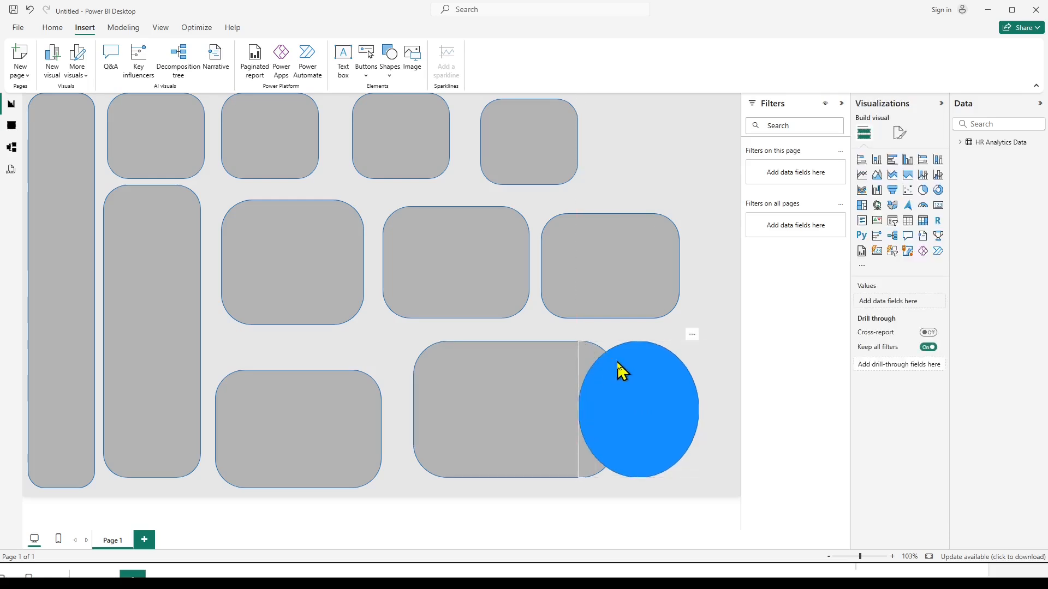
left_click(606, 358)
left_click_drag(579, 341, 648, 433)
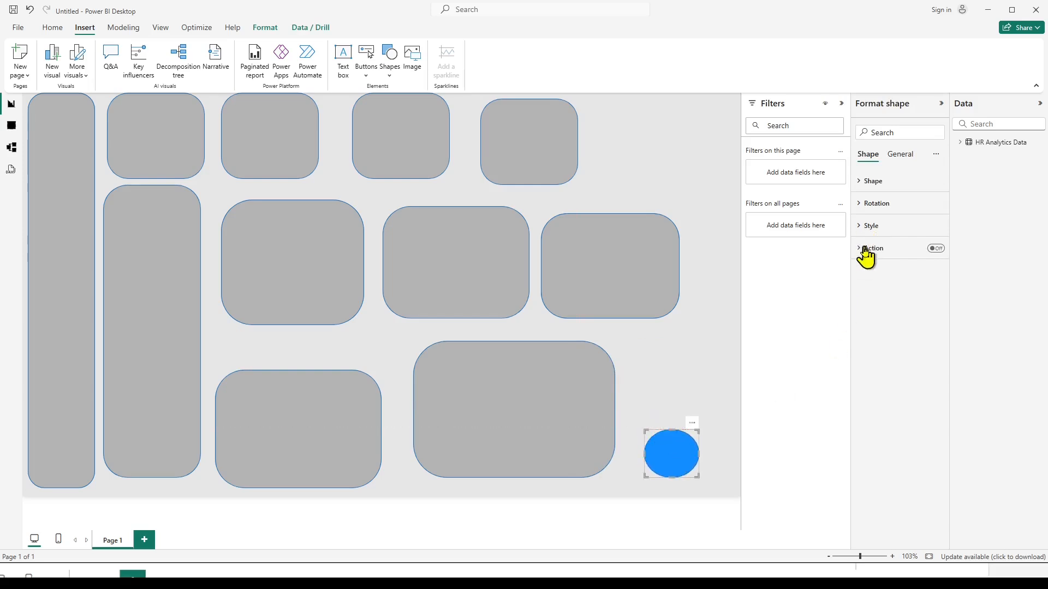
Fill the circle with the red theme colour and place it, reduced in size, at the top of the first top-row card.
left_click(861, 226)
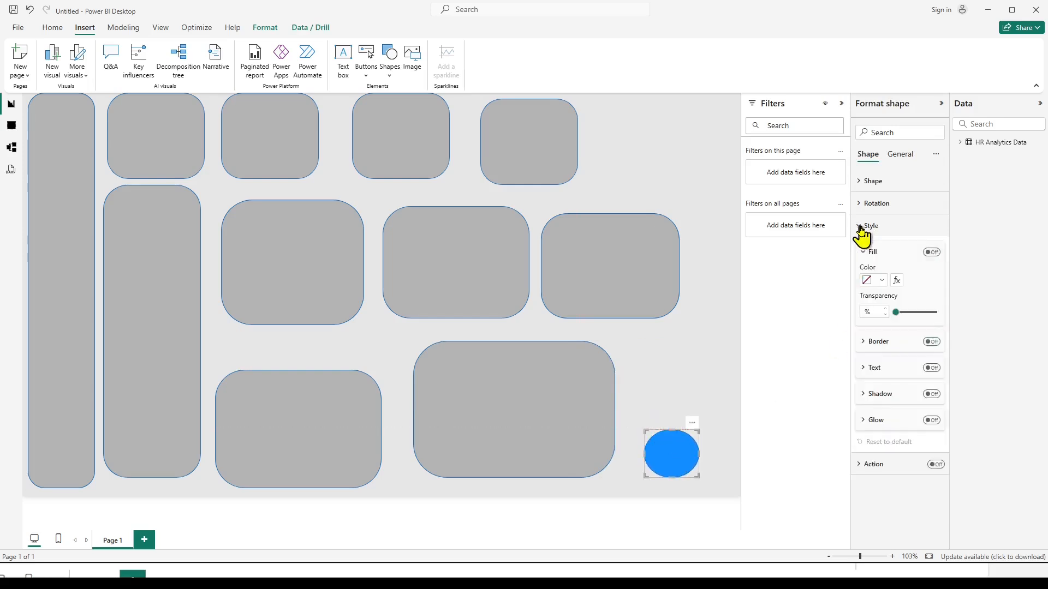
left_click(880, 281)
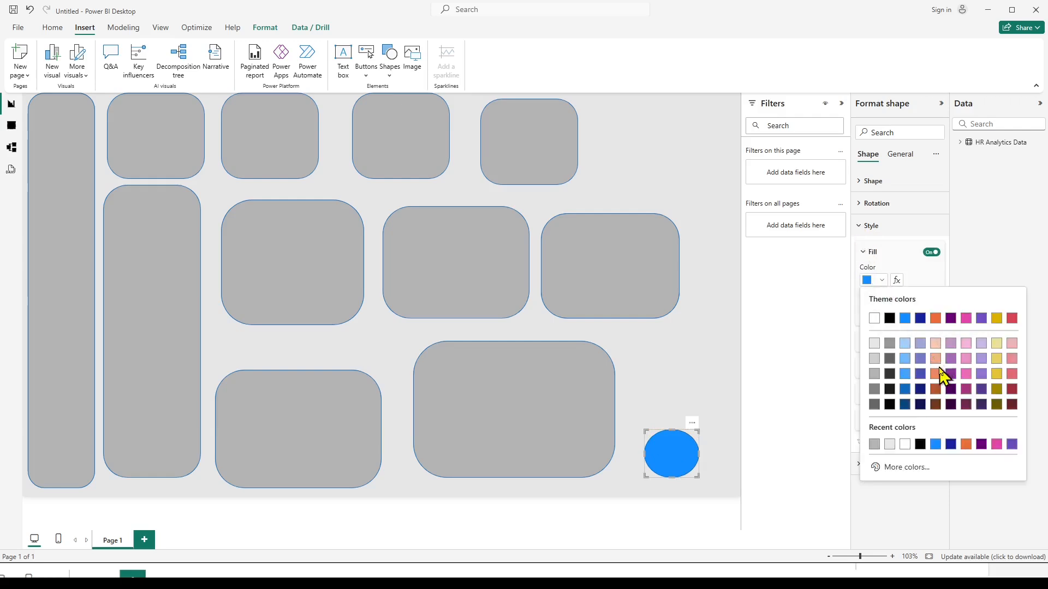
left_click(1011, 320)
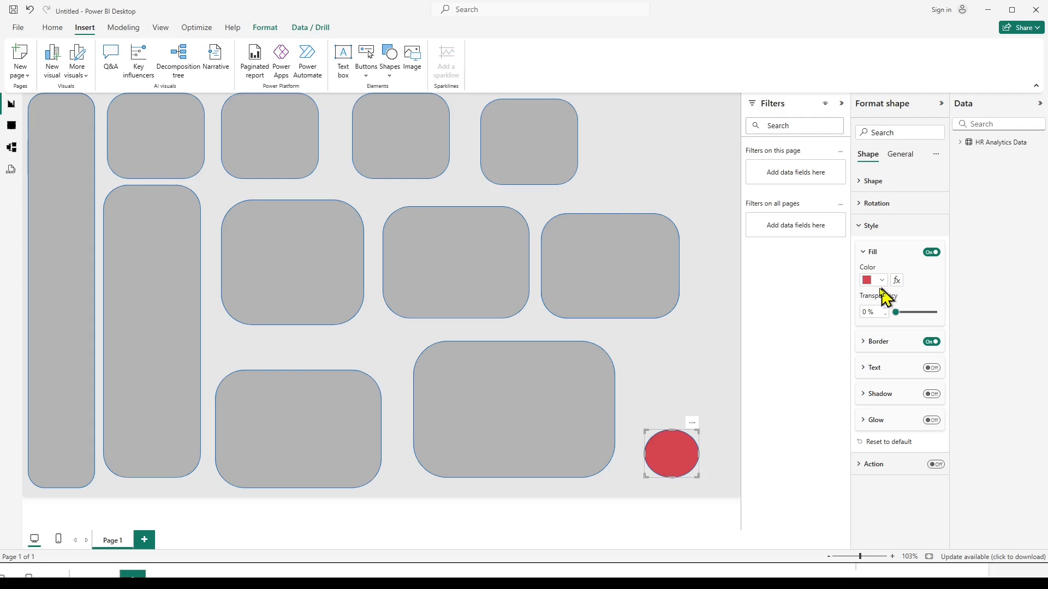
left_click_drag(662, 465, 142, 128)
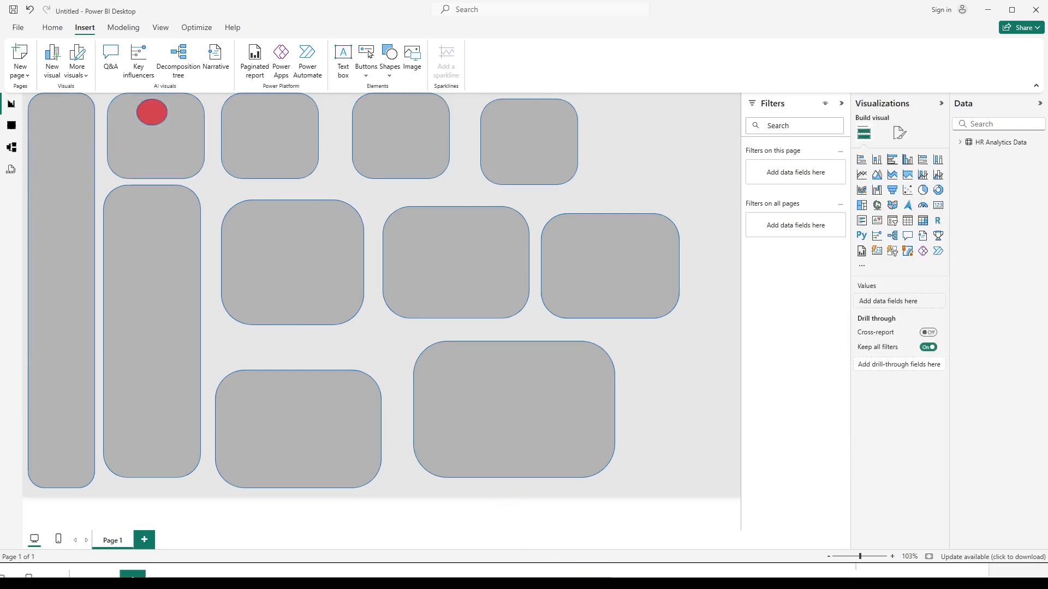
Add a text box reading "HR DashBoard" beneath the red circle and shorten it to fit inside the card.
left_click(548, 573)
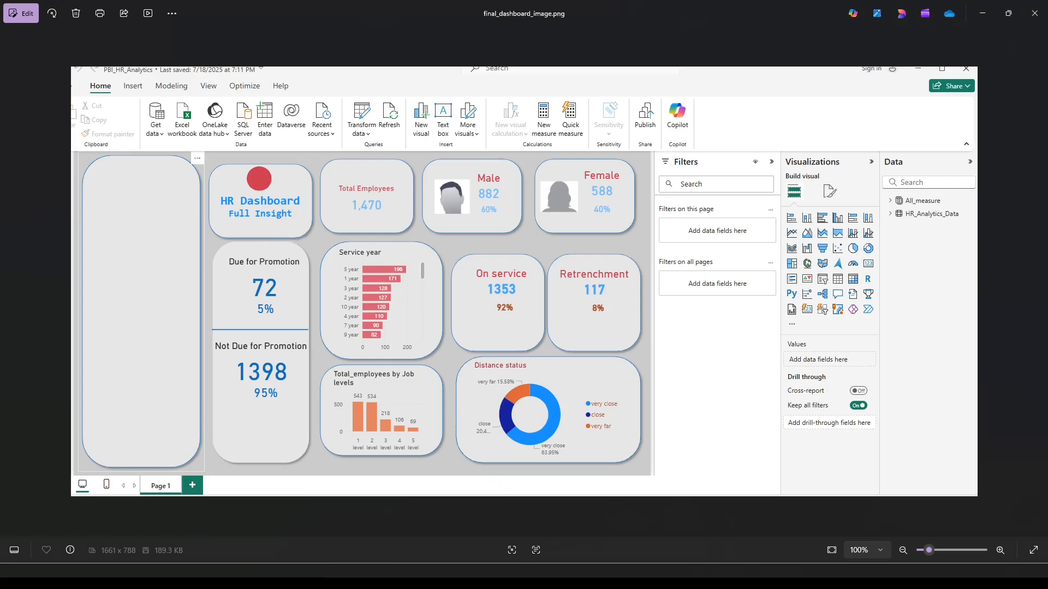
left_click(547, 573)
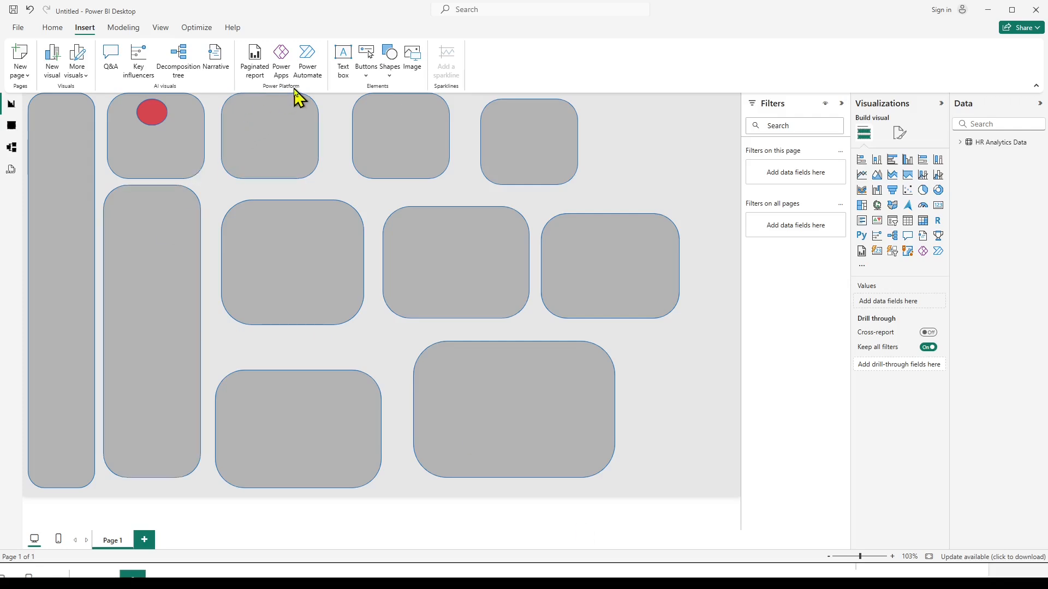
left_click(343, 62)
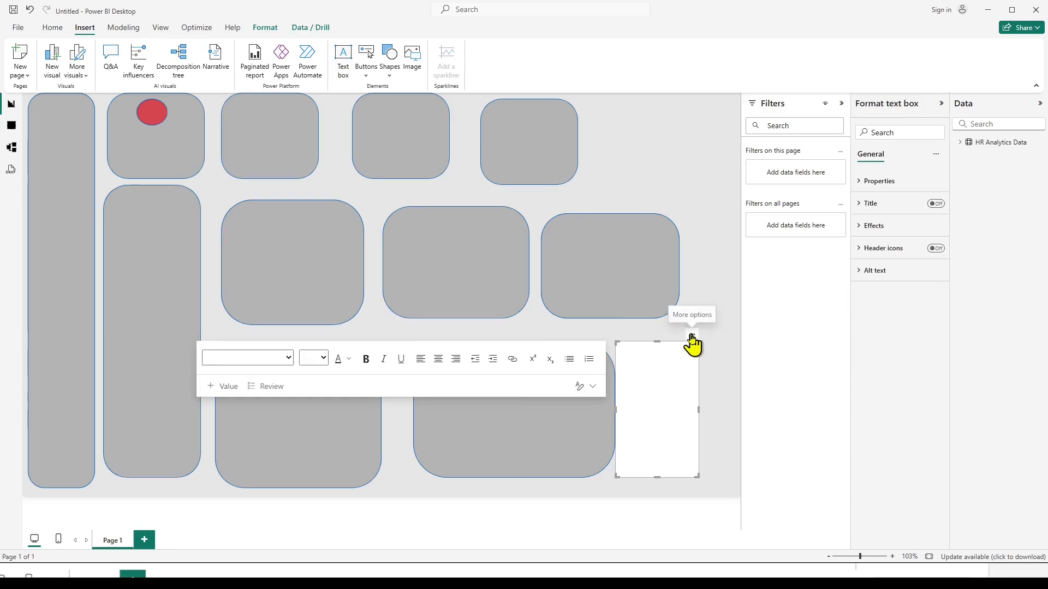
left_click_drag(689, 341, 196, 135)
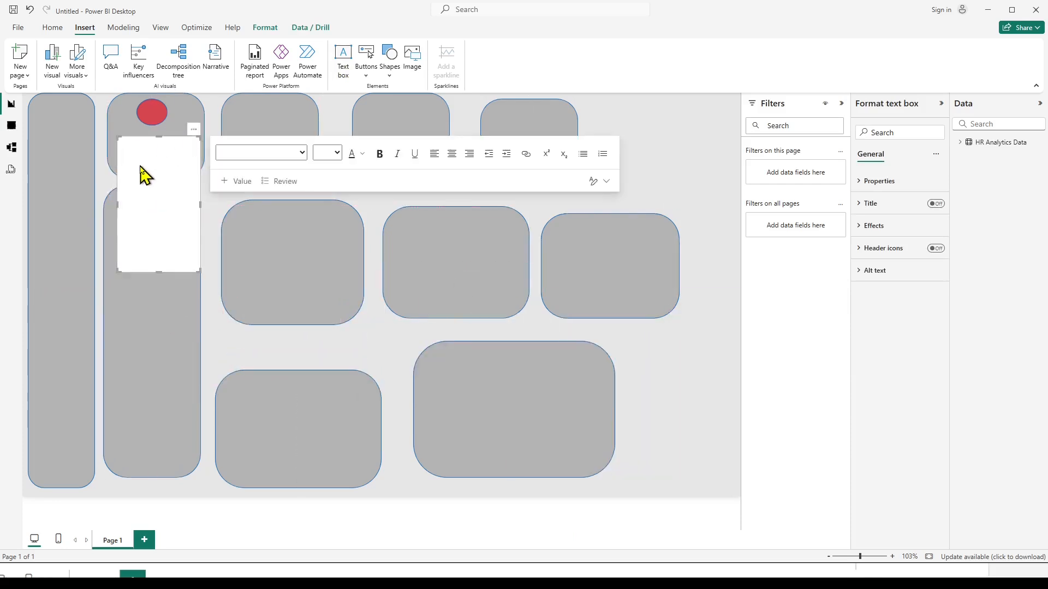
left_click(166, 165)
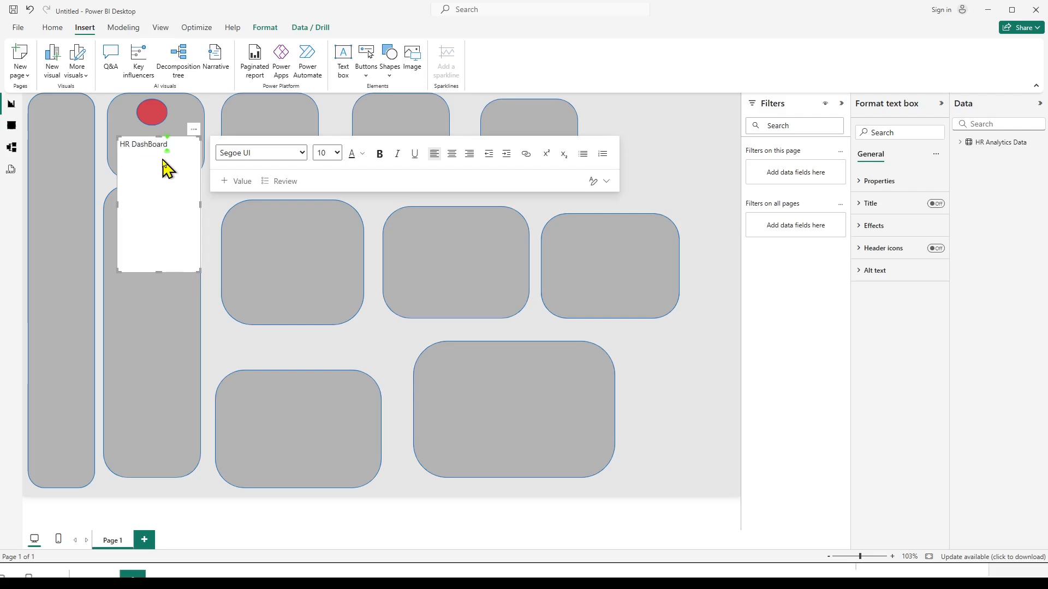
left_click_drag(159, 272, 159, 161)
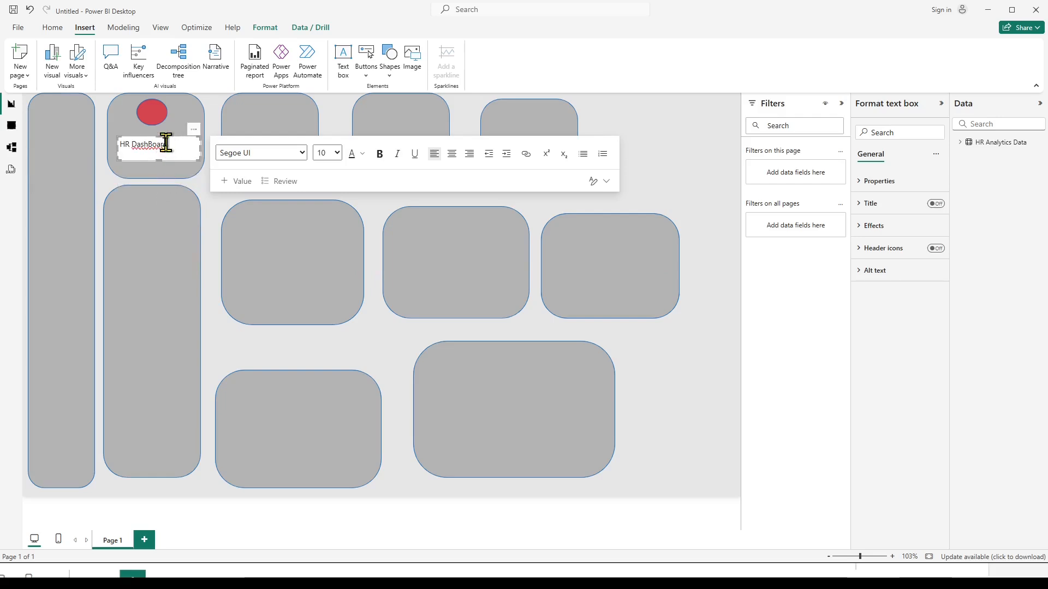
Centre the "HR DashBoard" text and make it bold at font size 12.
triple_click(165, 143)
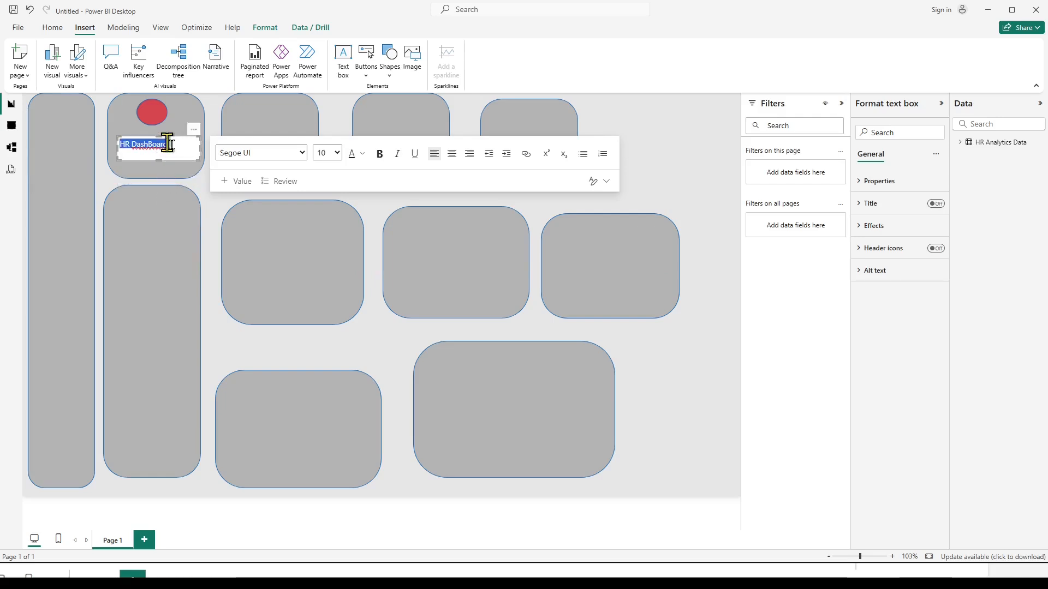
left_click(451, 159)
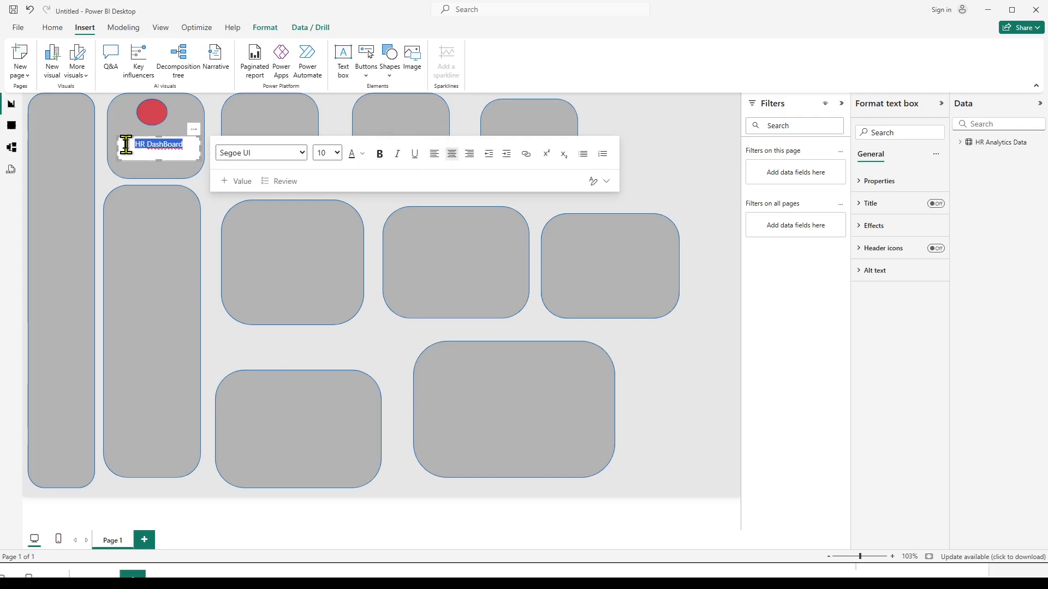
left_click(676, 176)
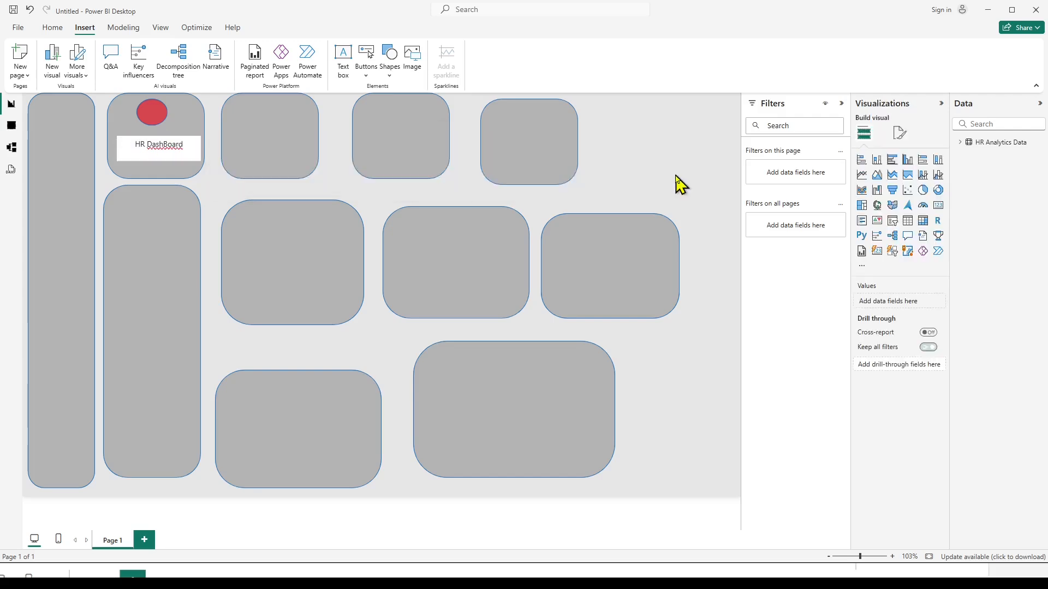
left_click(152, 145)
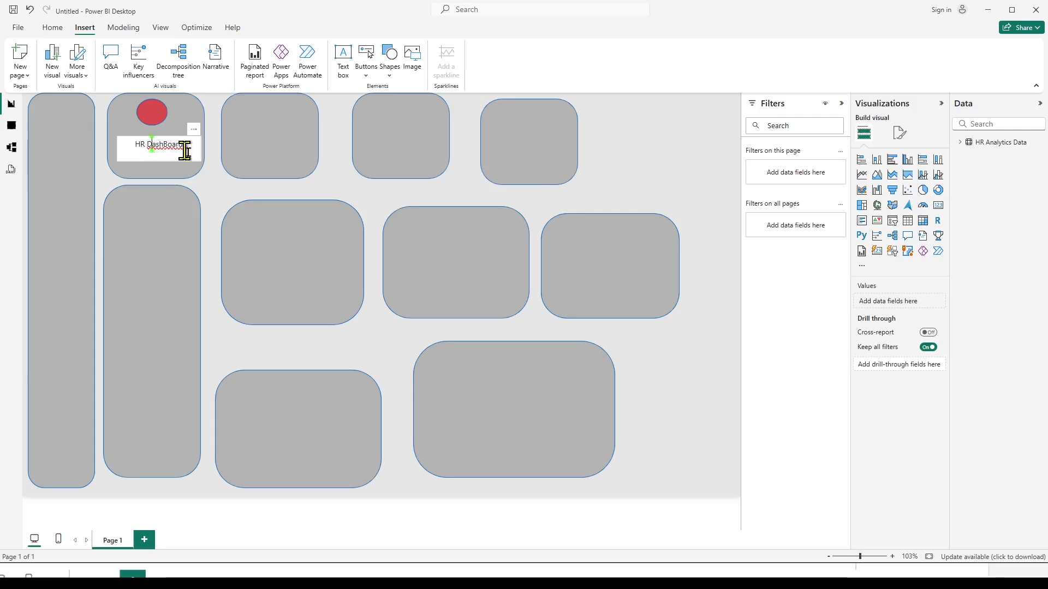
key("ctrl+a")
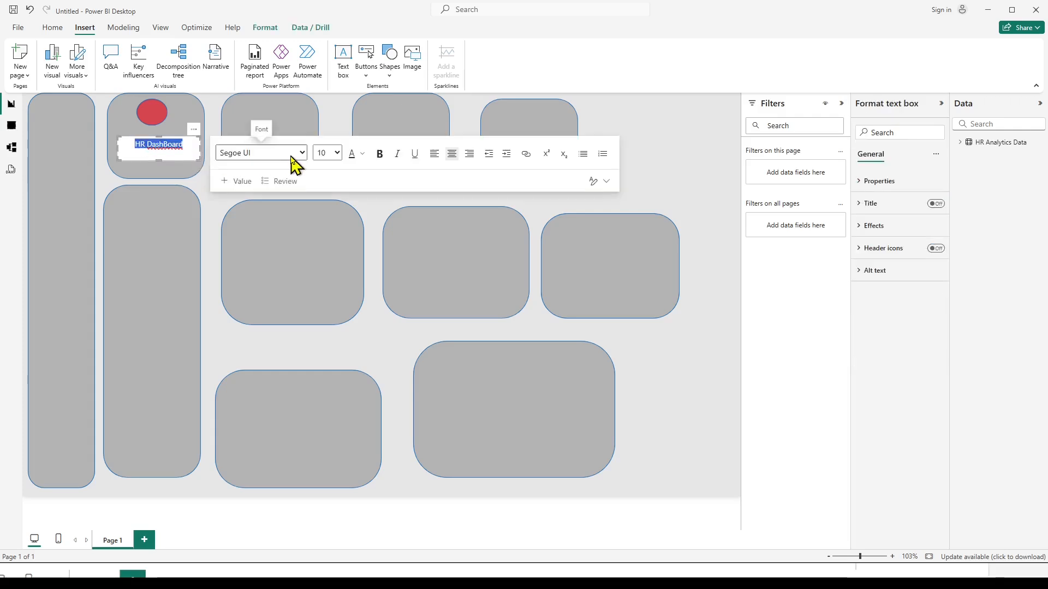
left_click(337, 154)
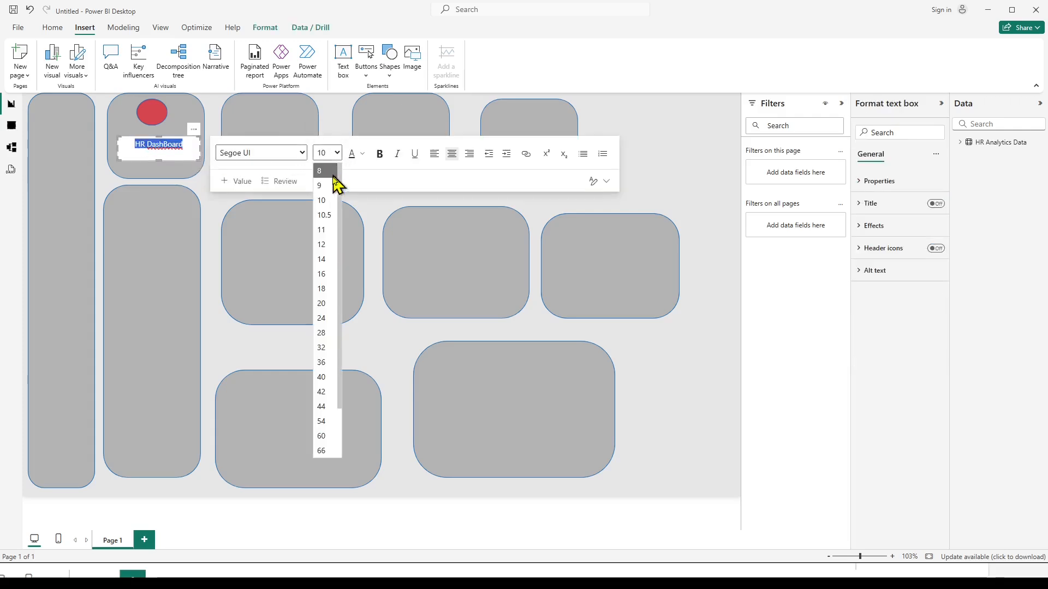
left_click(324, 230)
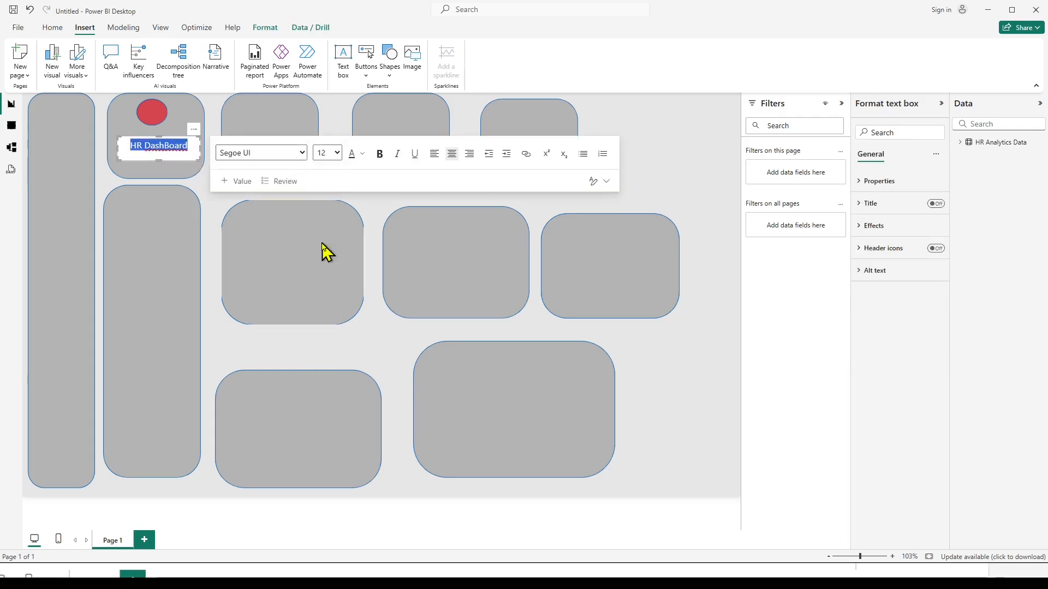
left_click(379, 154)
left_click(645, 168)
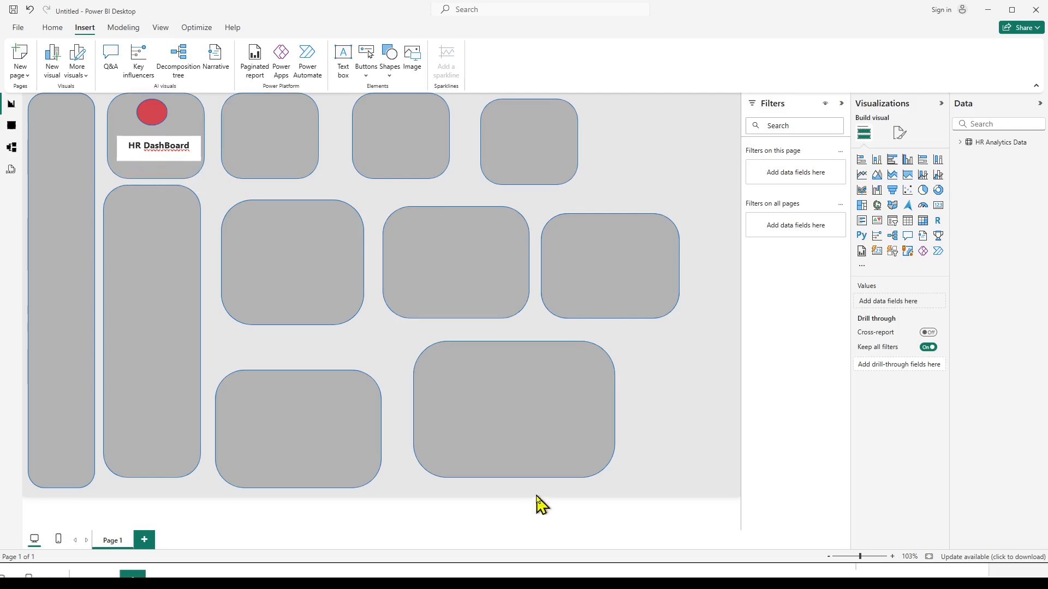
Set the title text box's background transparency to 100% and move the box up closer to the red circle.
left_click(551, 583)
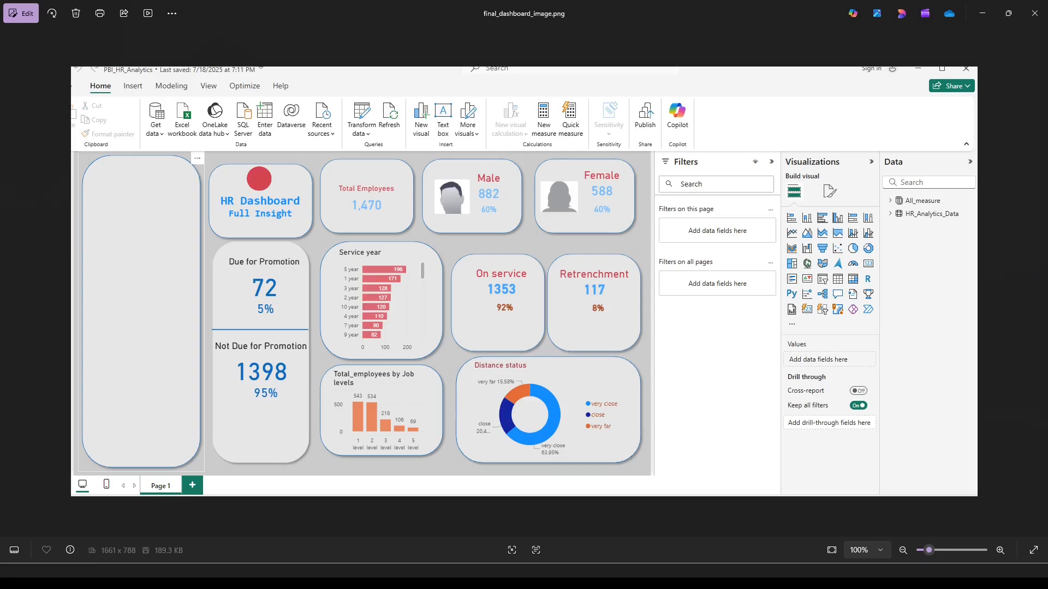
left_click(549, 582)
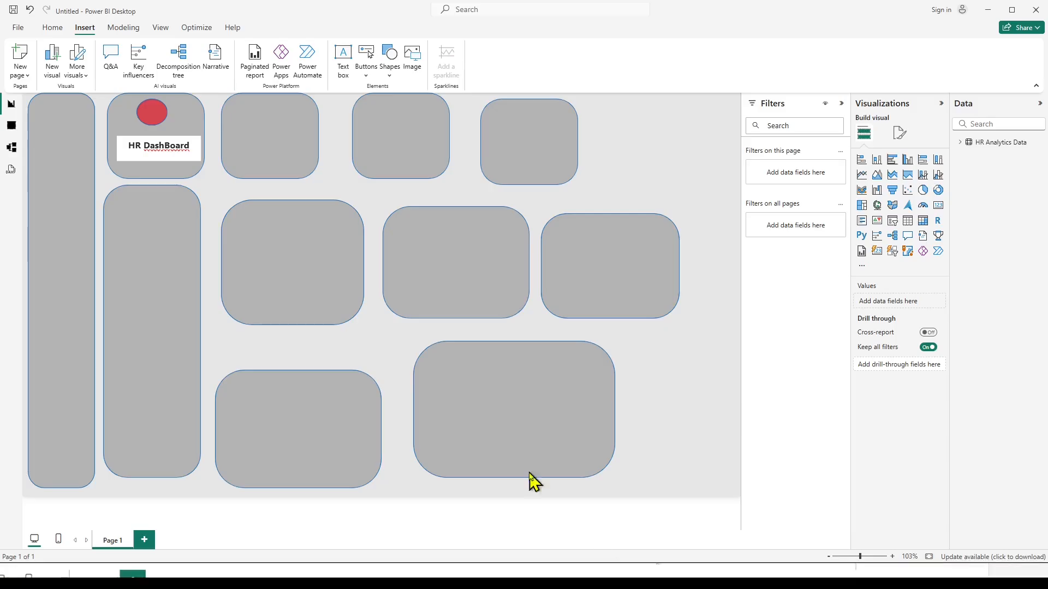
left_click(170, 146)
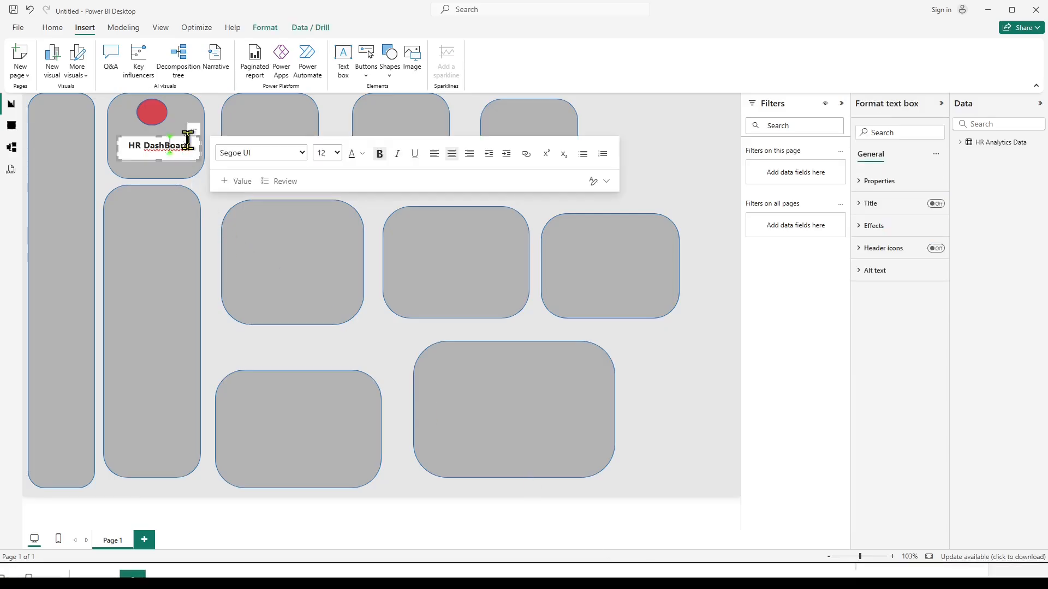
left_click(861, 189)
left_click(861, 185)
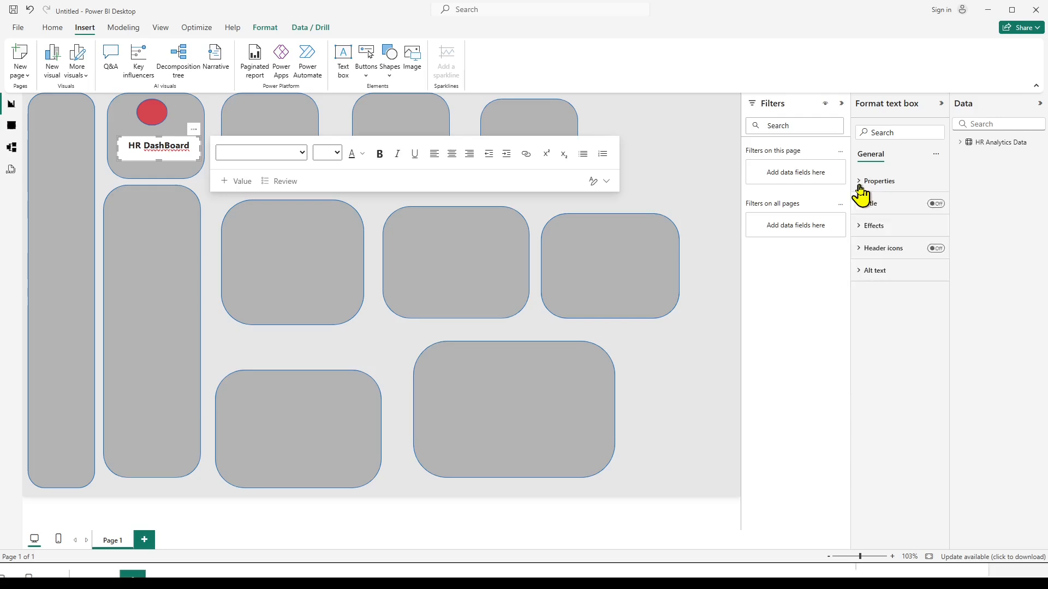
left_click(865, 226)
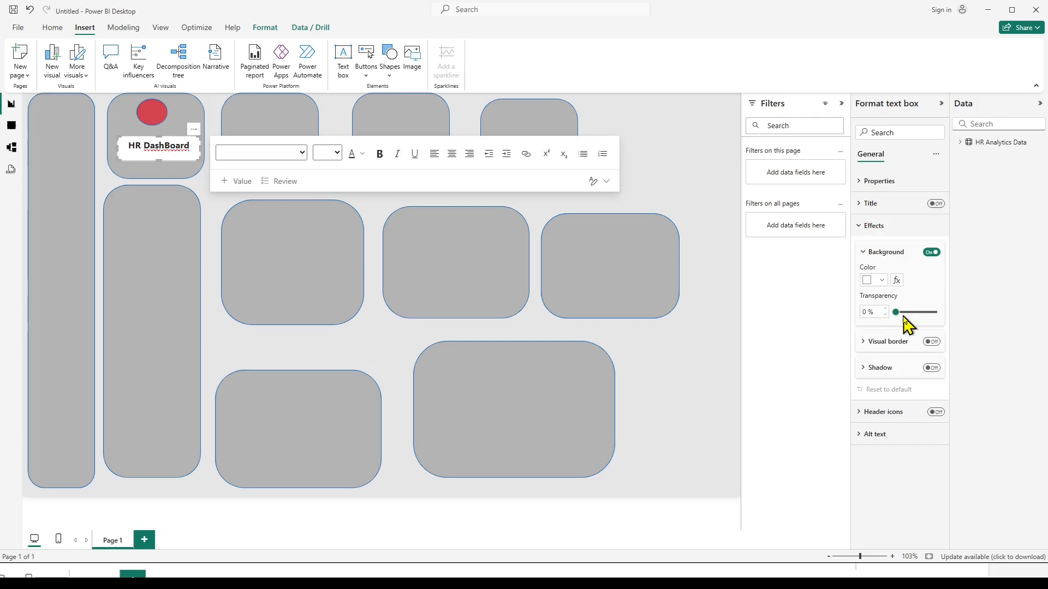
left_click_drag(896, 312, 915, 312)
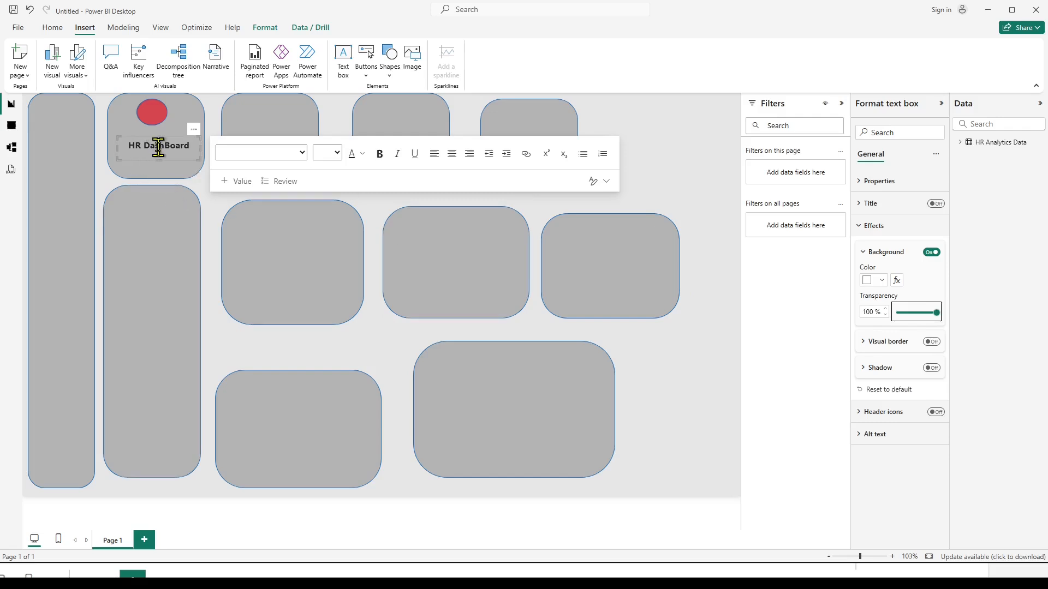
left_click_drag(193, 148, 187, 134)
left_click(707, 174)
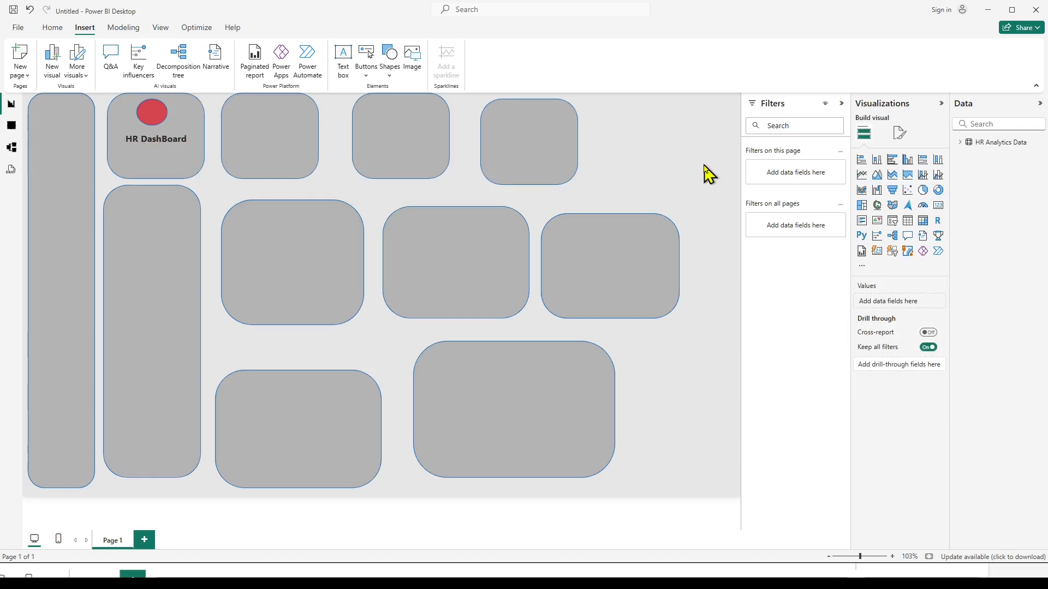
Duplicate the "HR DashBoard" text box, place the copy just beneath it, and replace its text with "Full insight".
left_click(153, 139)
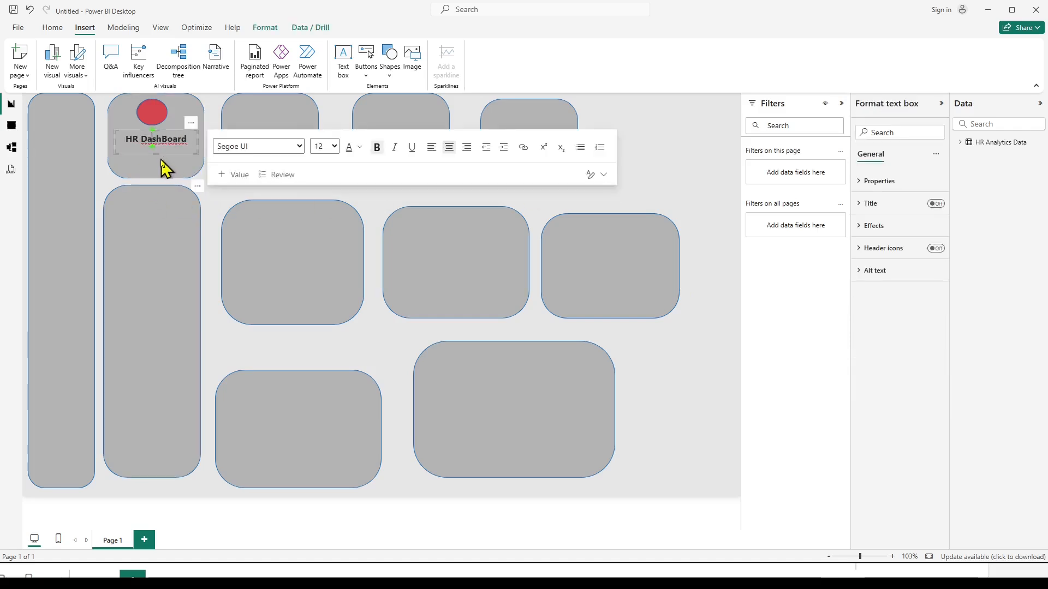
left_click(171, 130)
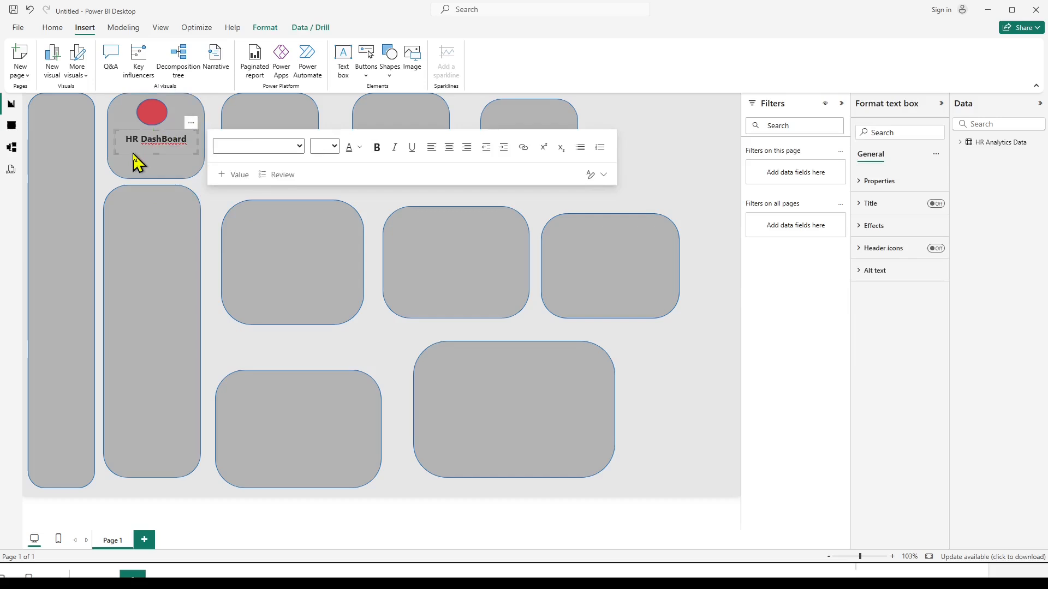
left_click_drag(133, 155, 179, 150)
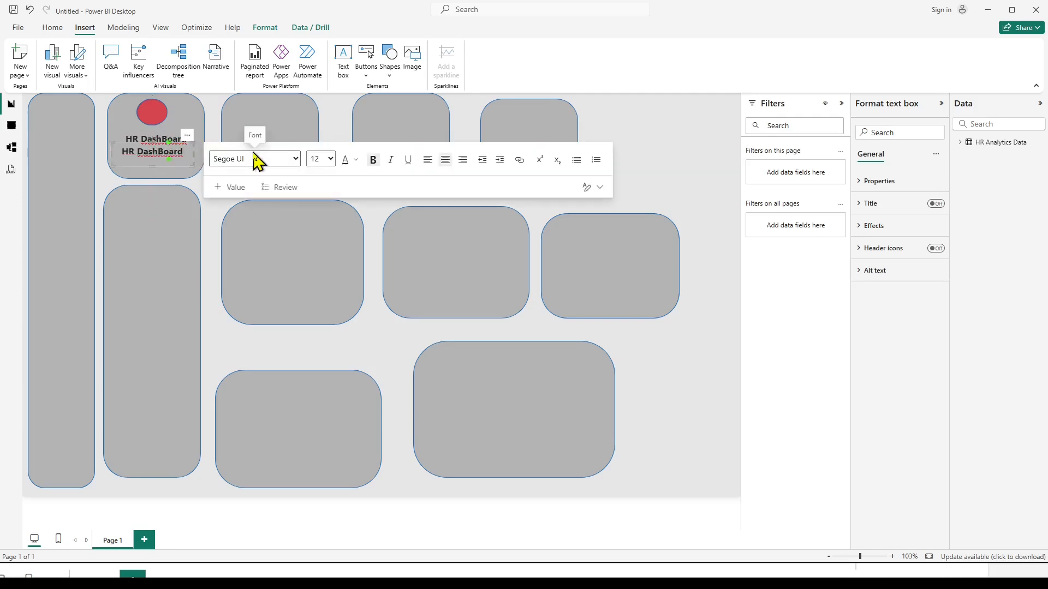
key("BackSpace")
key("BackSpace")
key("BackSpace")
key("BackSpace")
key("BackSpace")
key("BackSpace")
key("BackSpace")
key("BackSpace")
key("BackSpace")
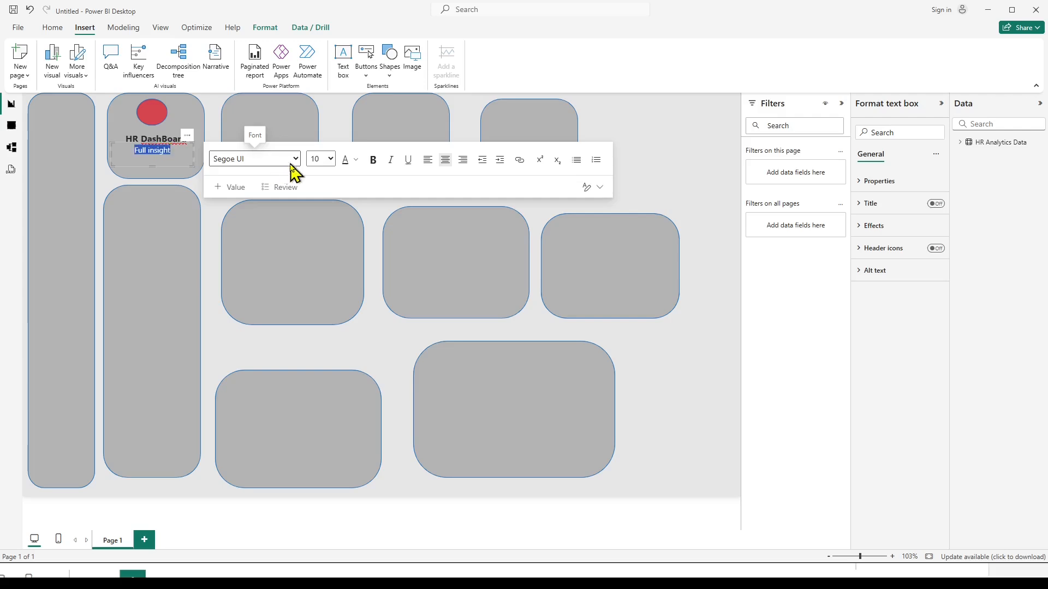
Make the "Full insight" text bold at font size 12.
left_click(329, 160)
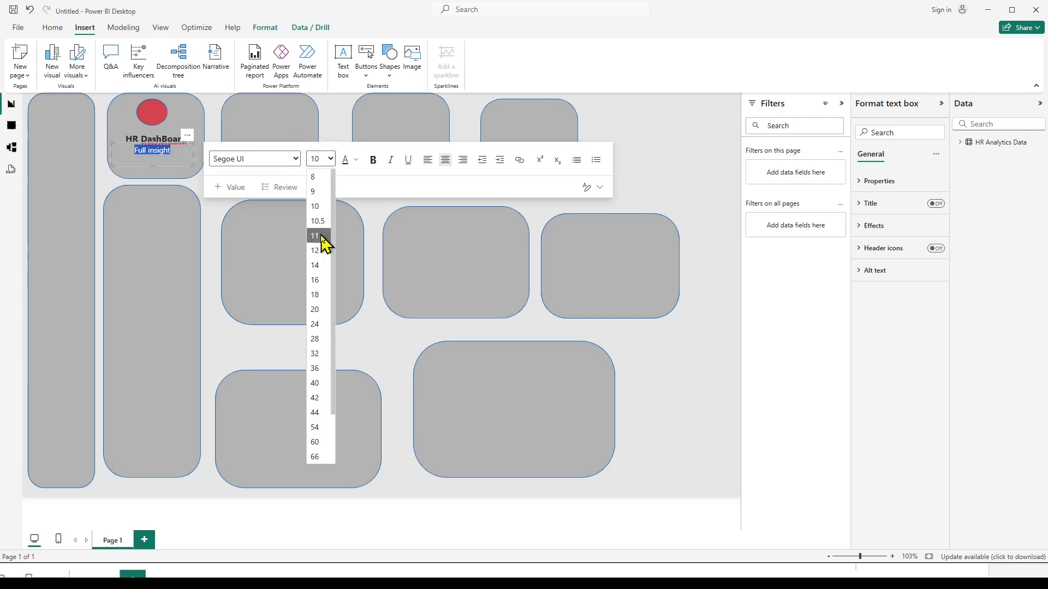
left_click(323, 255)
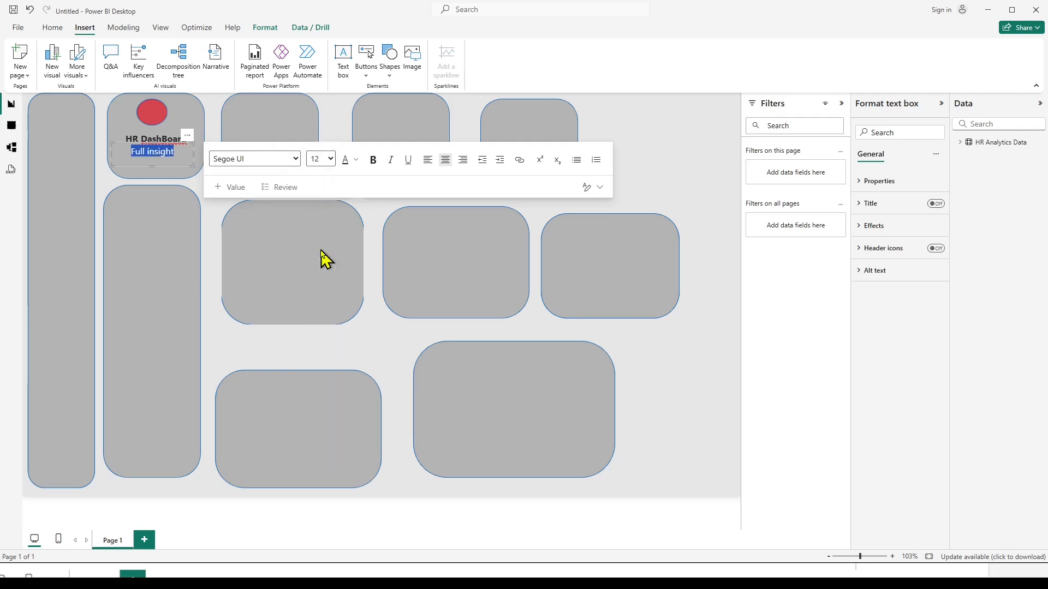
left_click(373, 162)
left_click(104, 186)
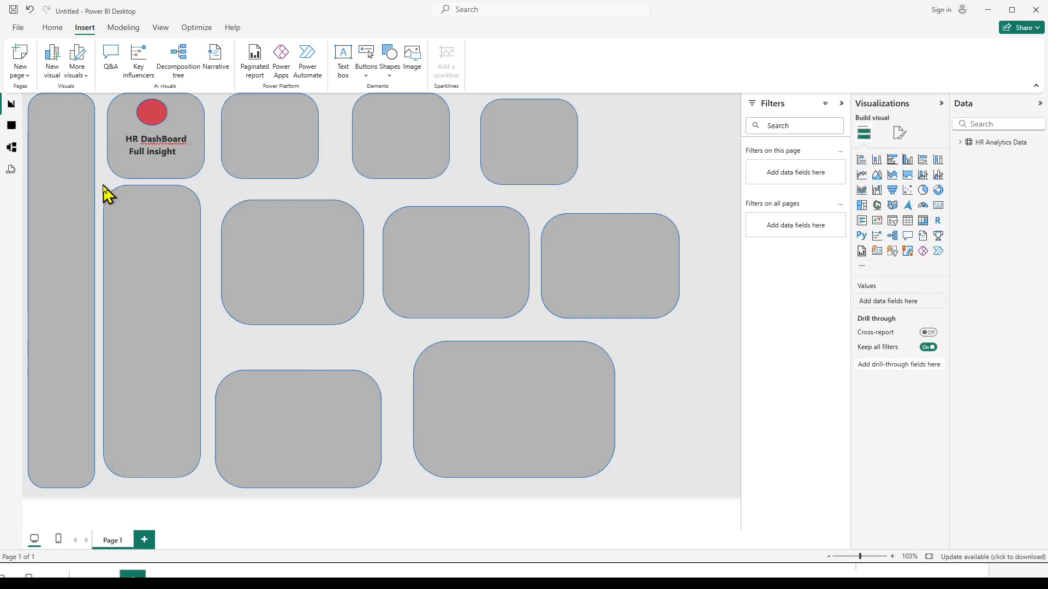
Compare the title card with final_dashboard_image.png and review the font colours available for the "HR DashBoard" text.
key("alt+Tab")
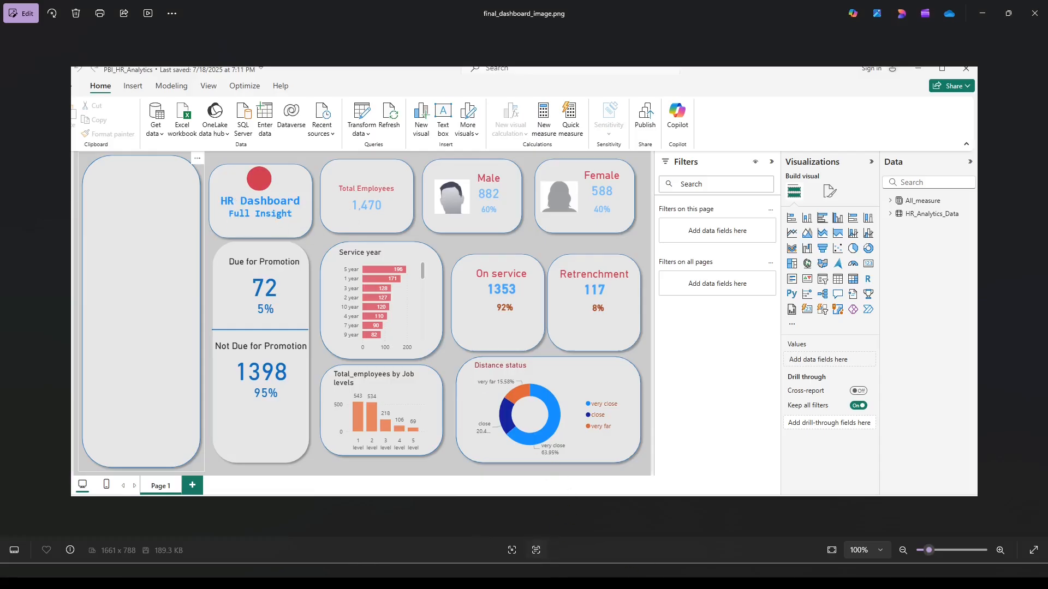
key("alt+Tab")
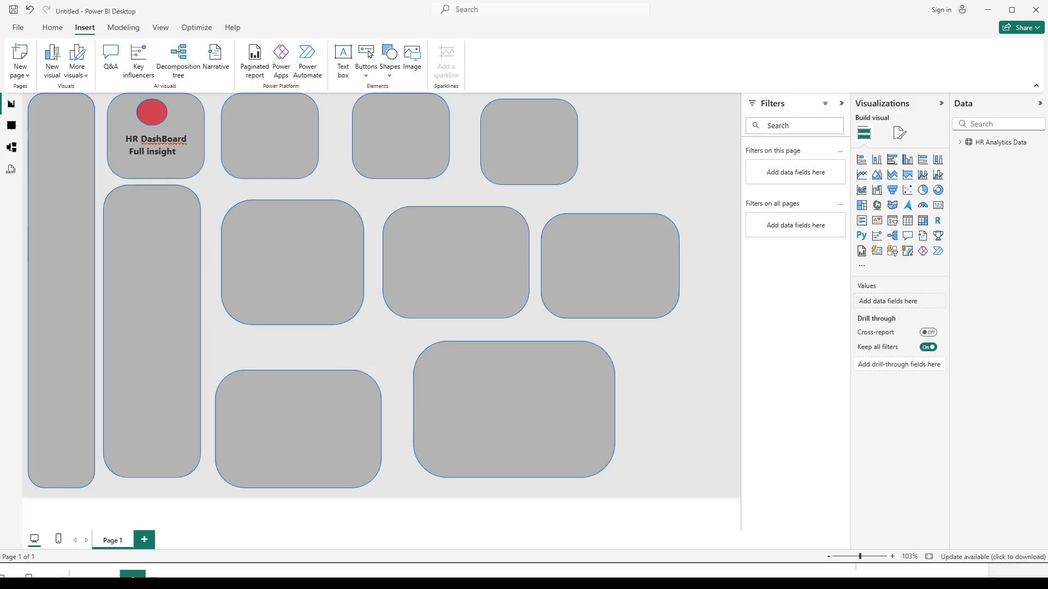
left_click(171, 139)
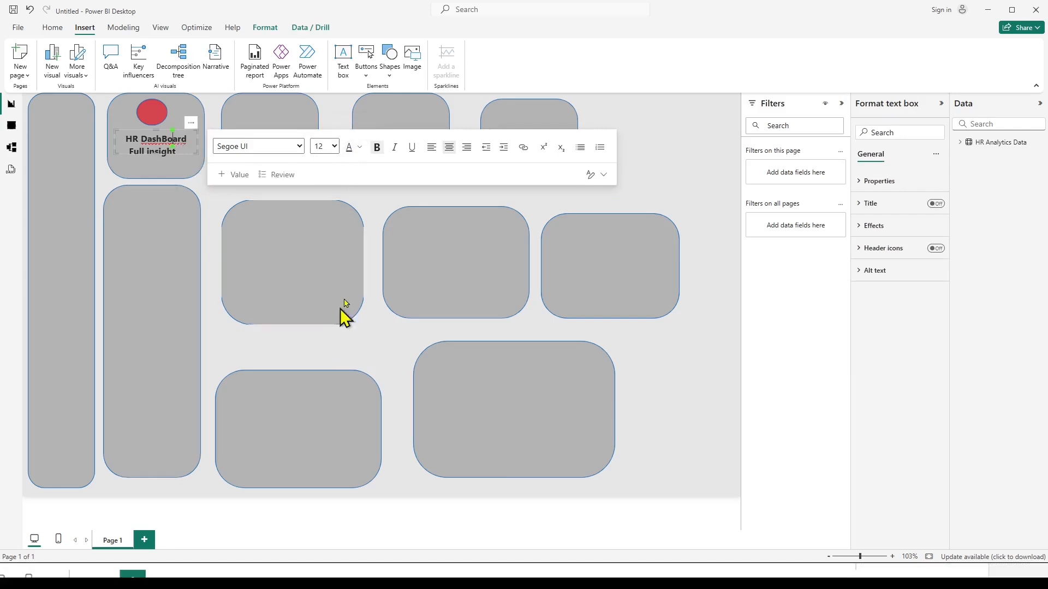
left_click(360, 149)
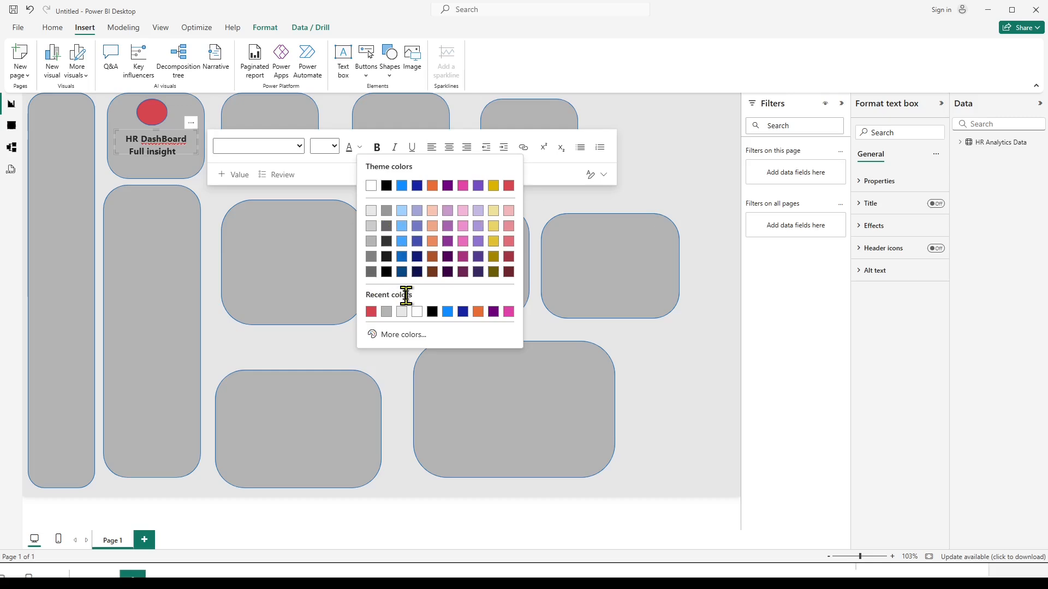
left_click(698, 185)
mouse_move(524, 573)
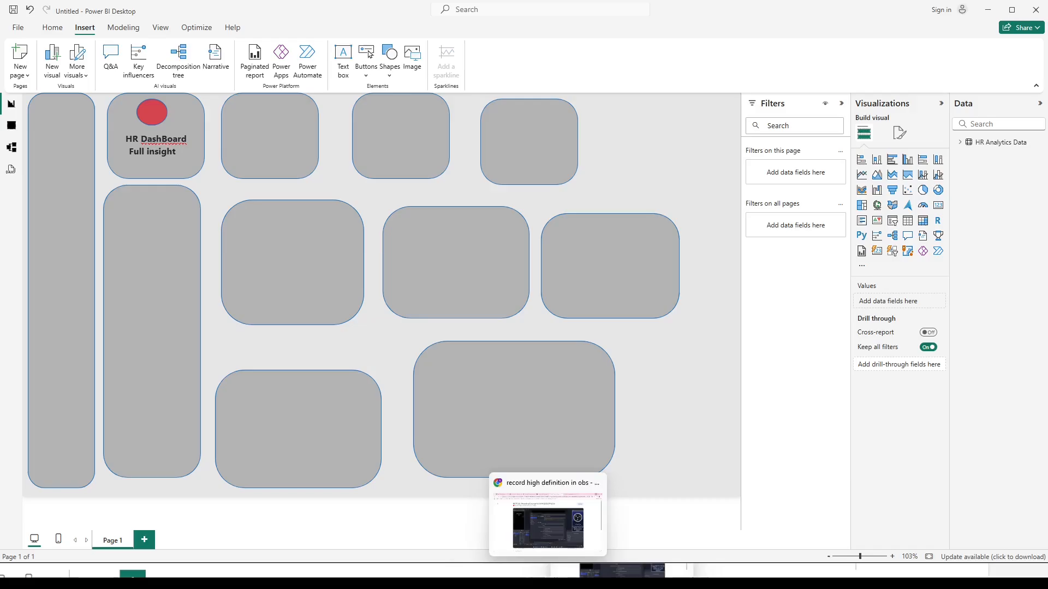
left_click(524, 521)
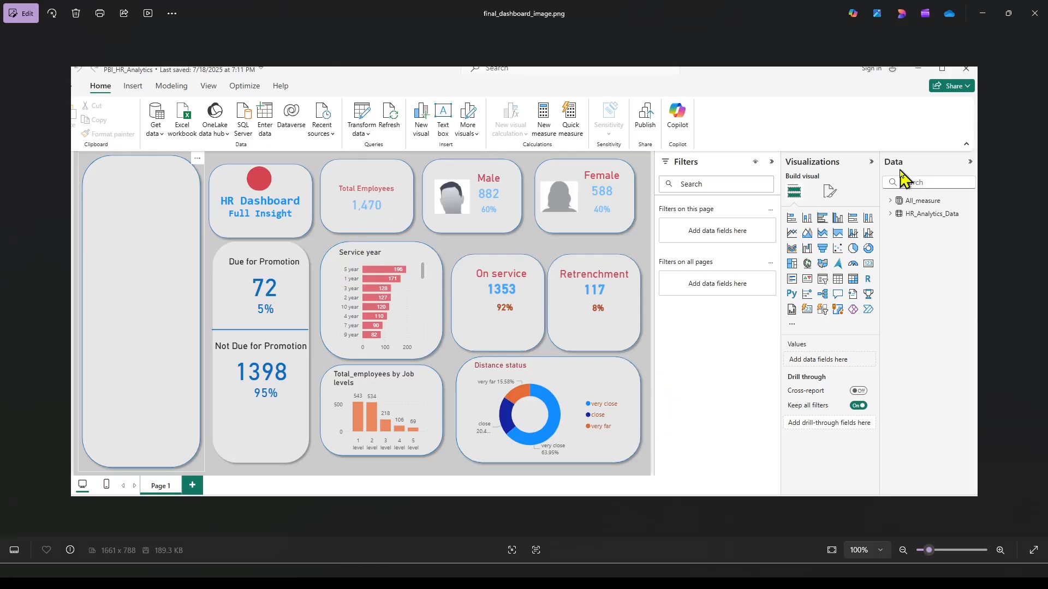
left_click(578, 579)
left_click(153, 139)
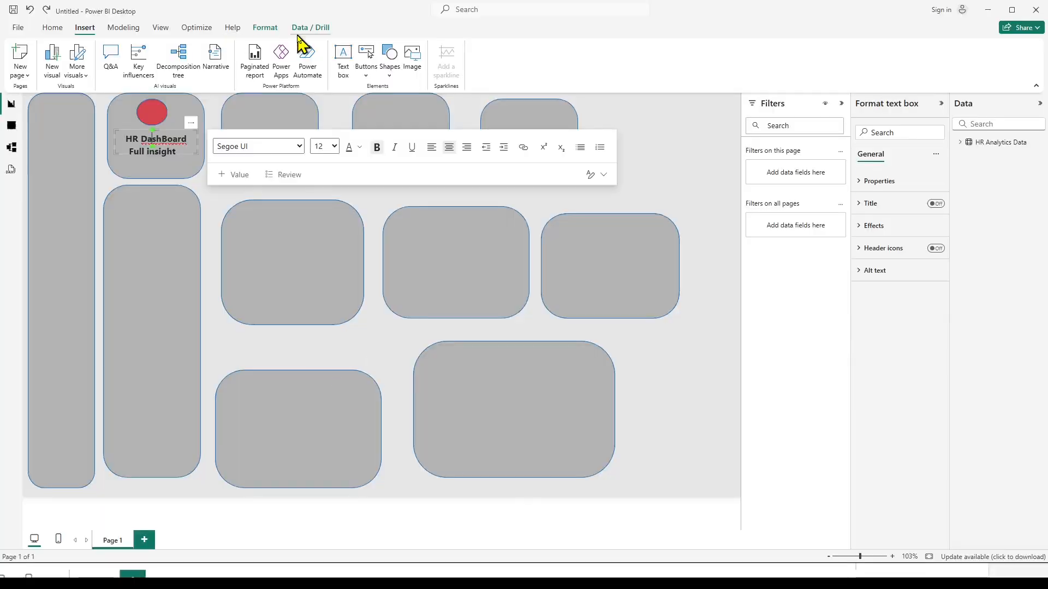
Add a text box reading "Total Employees" at the top of the card beside the title card and shorten it to fit.
left_click(344, 68)
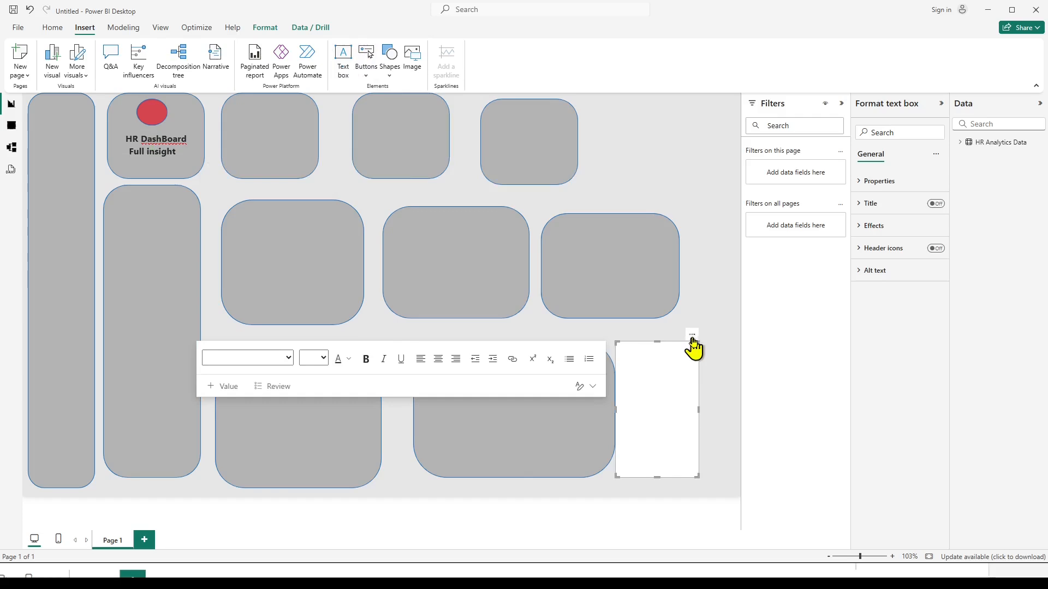
left_click_drag(693, 347, 311, 108)
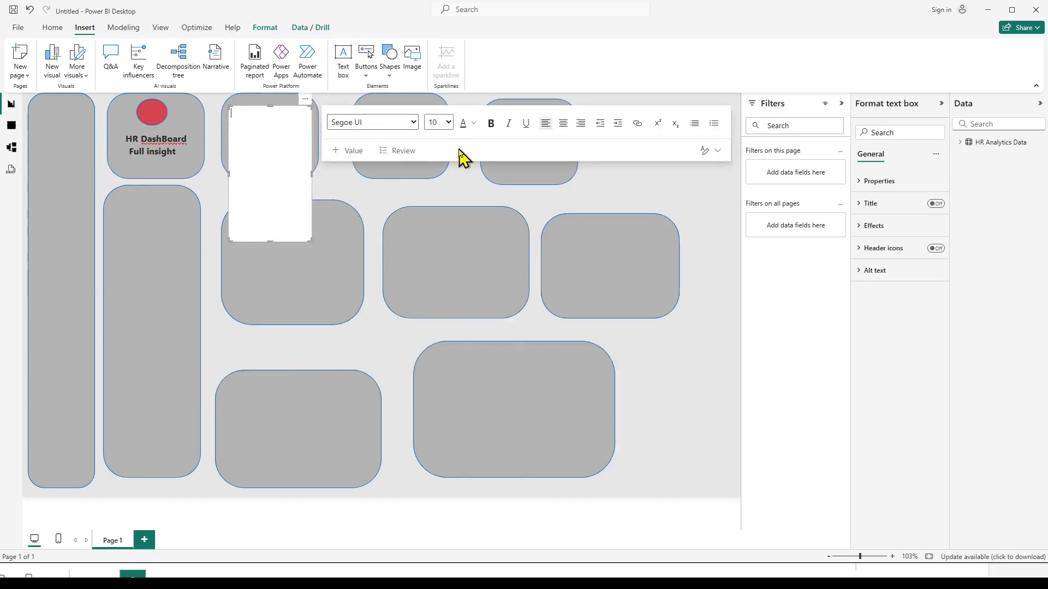
type("Total Employees")
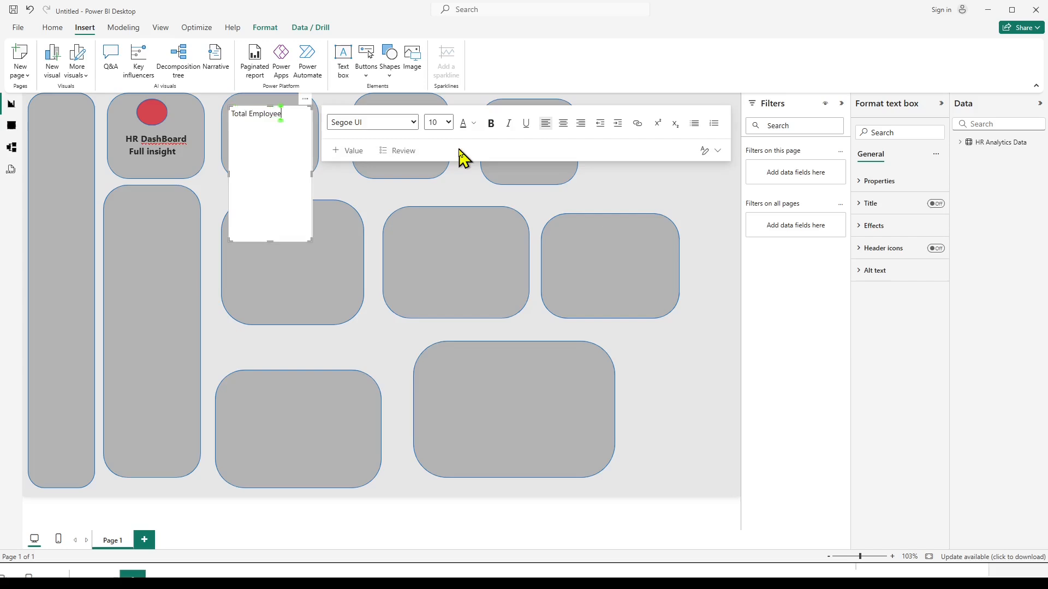
left_click(273, 252)
left_click(273, 175)
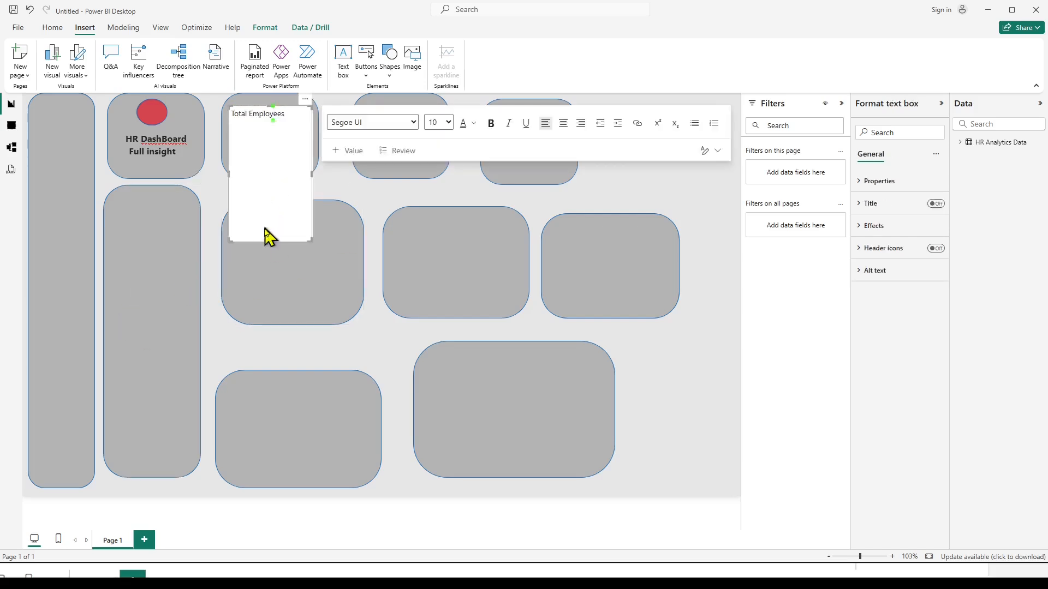
left_click_drag(270, 241, 269, 128)
Centre the "Total Employees" text and make it bold at font size 12.
key("ctrl+a")
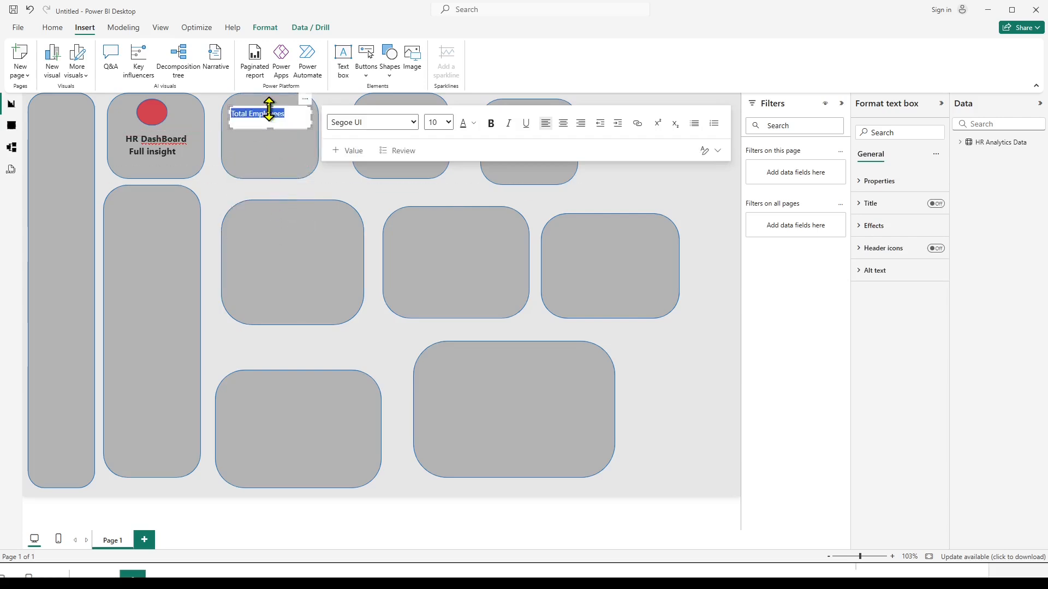
left_click(563, 125)
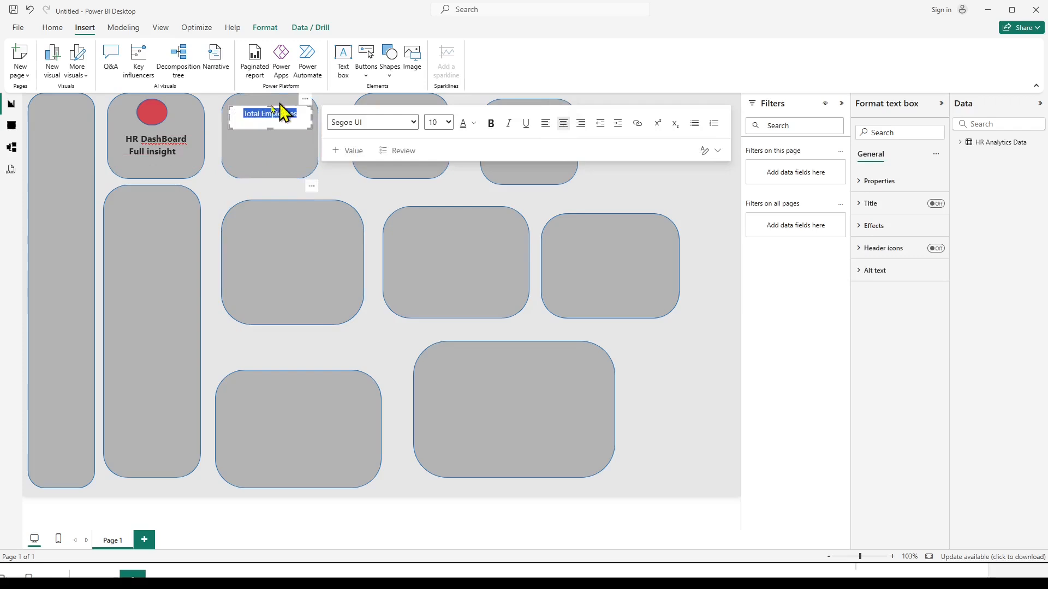
left_click(491, 124)
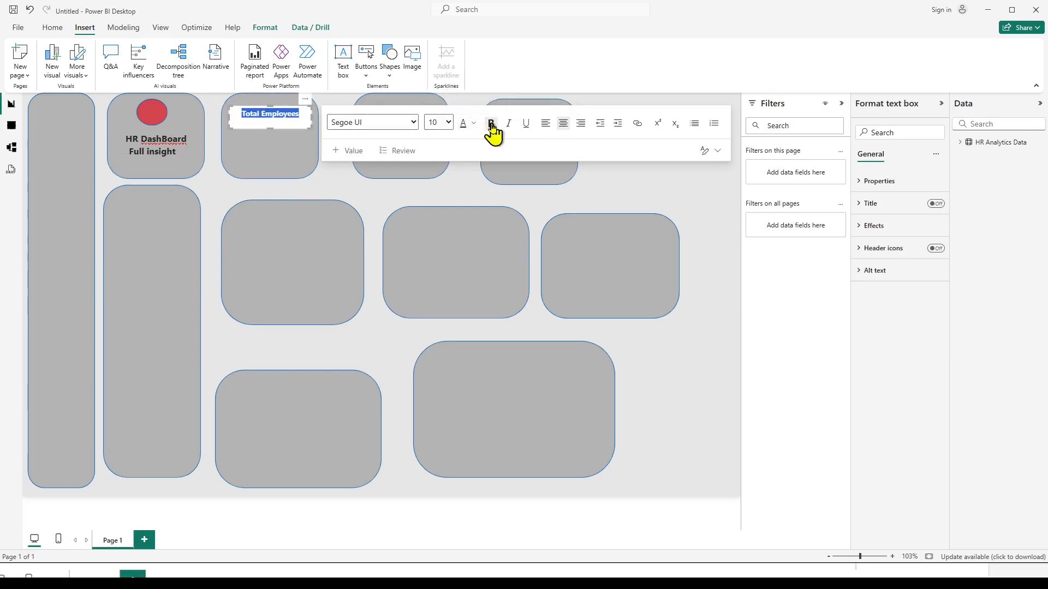
left_click(448, 123)
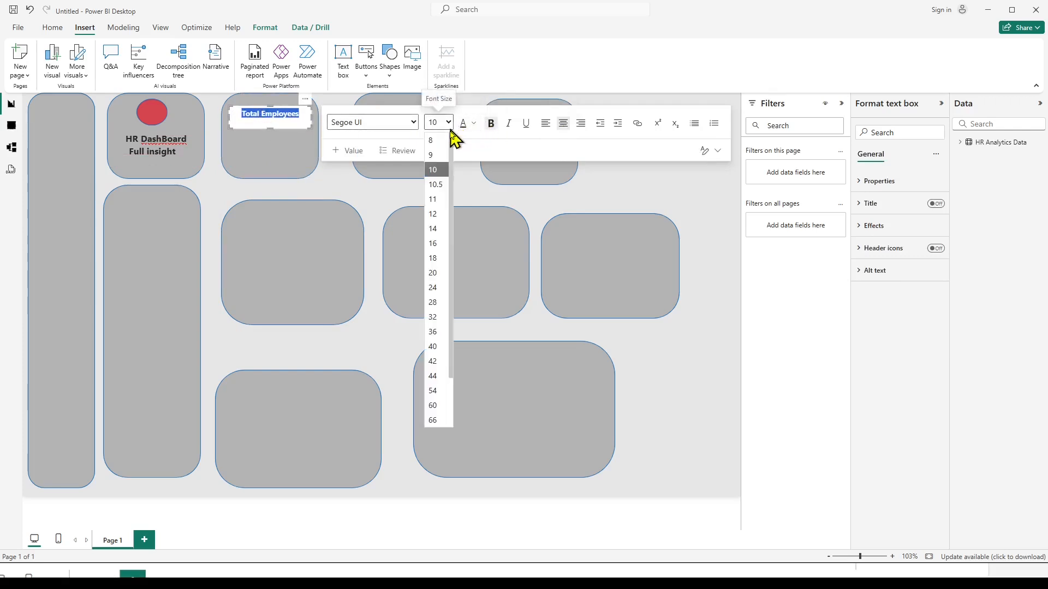
left_click(434, 228)
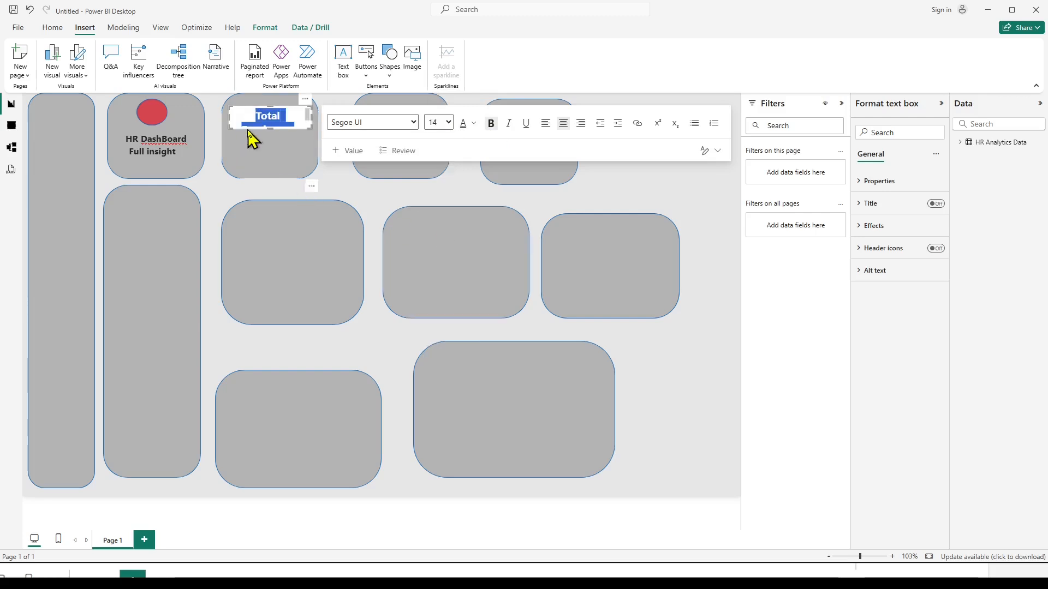
left_click(448, 124)
left_click(442, 214)
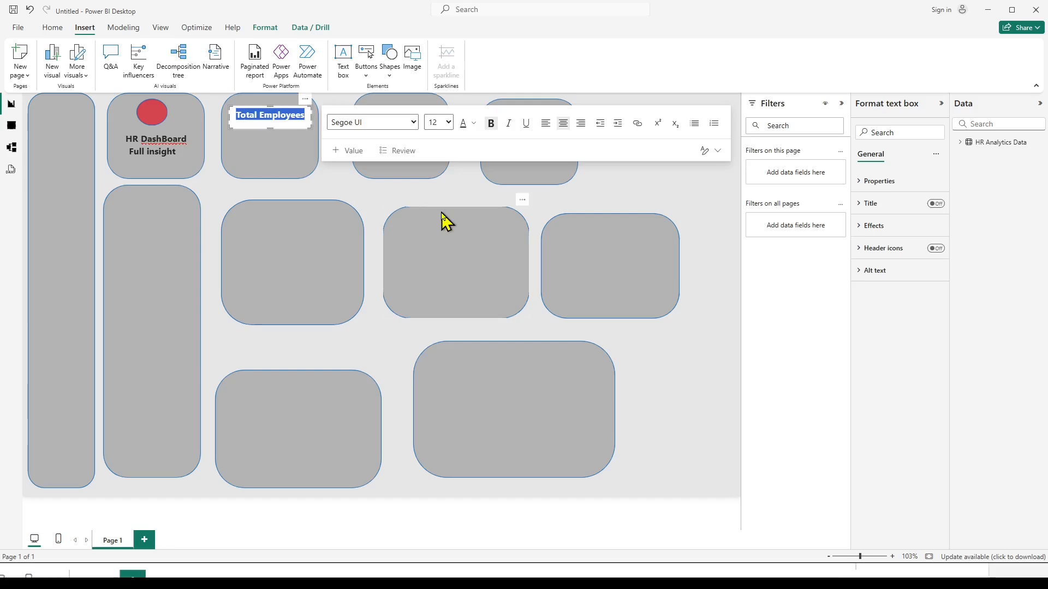
left_click(616, 204)
Set the background transparency of the "Total Employees" text box to 100%.
left_click(241, 117)
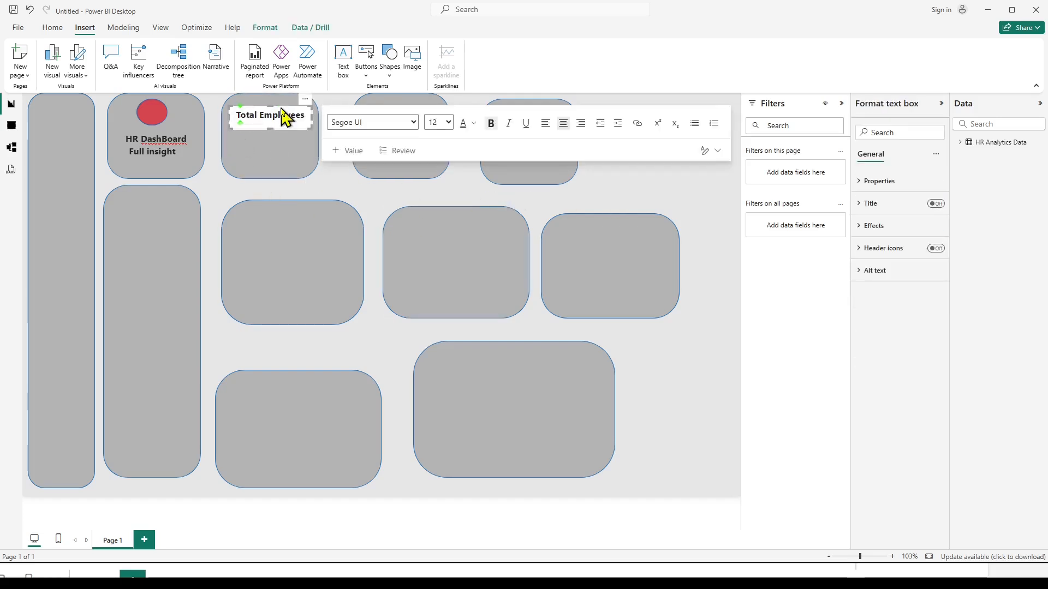
left_click(862, 225)
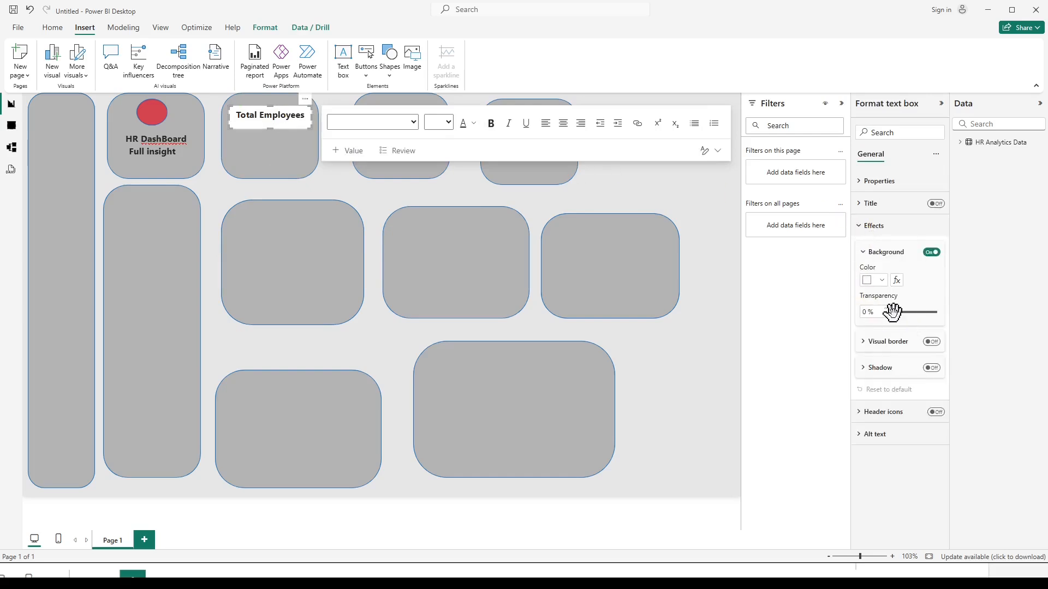
left_click_drag(893, 311, 950, 321)
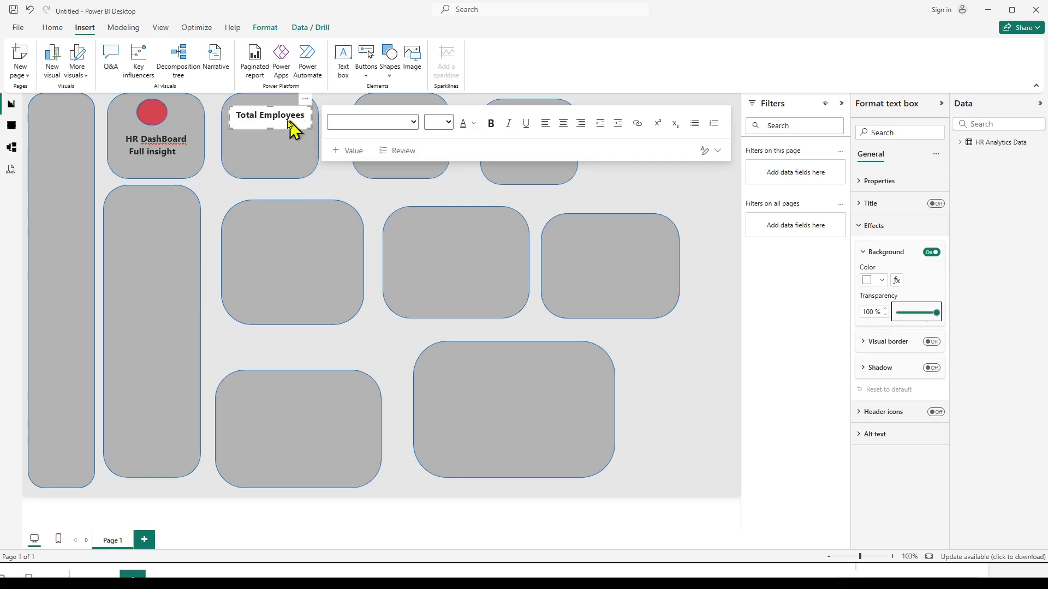
left_click(604, 188)
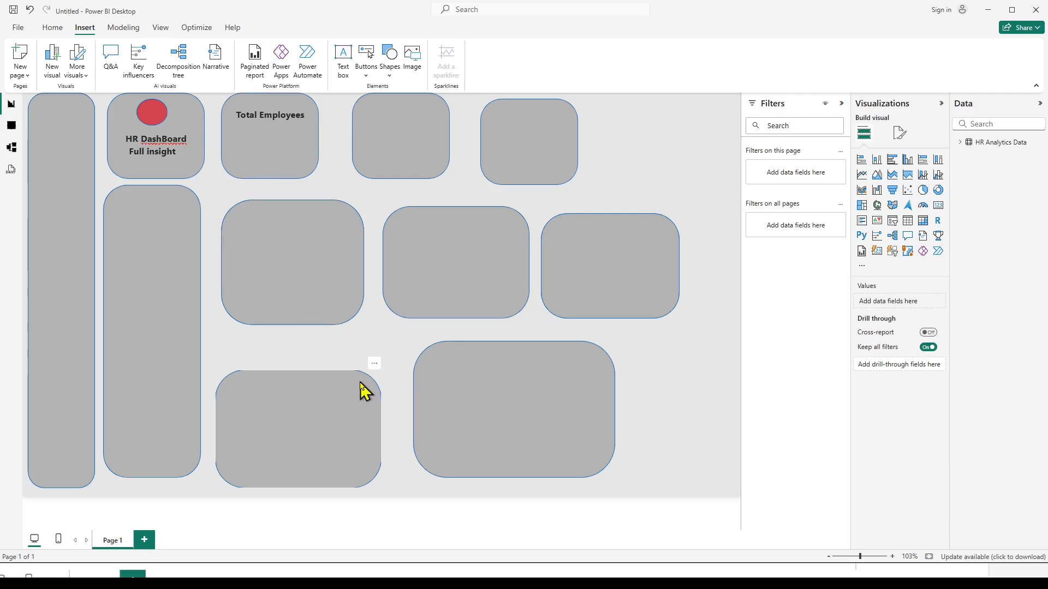
Switch to ChatGPT in the browser and bring up the formula-used.txt notes in Notepad over it.
left_click(547, 583)
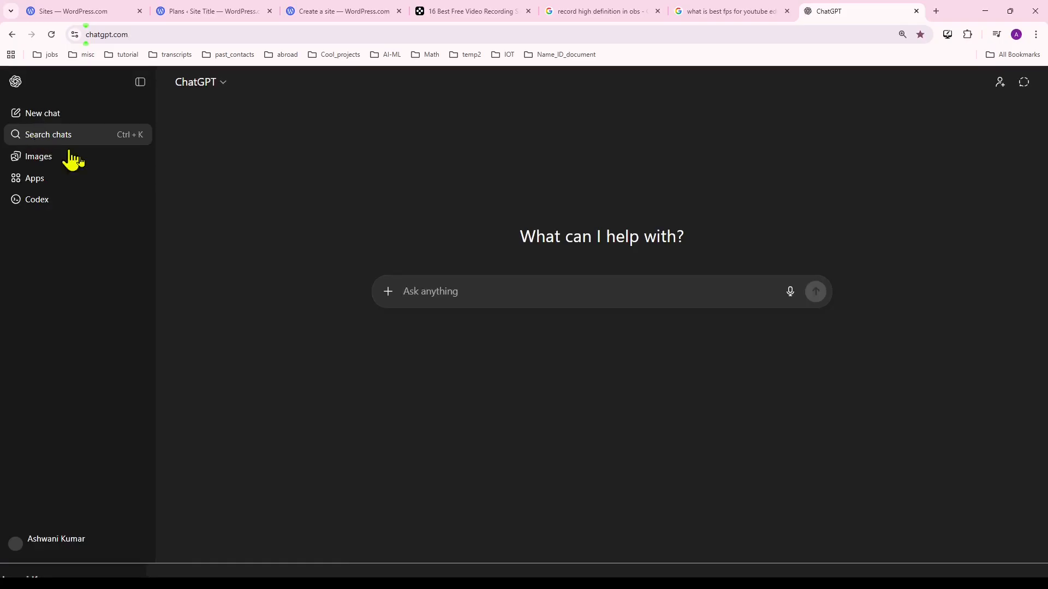
left_click(602, 579)
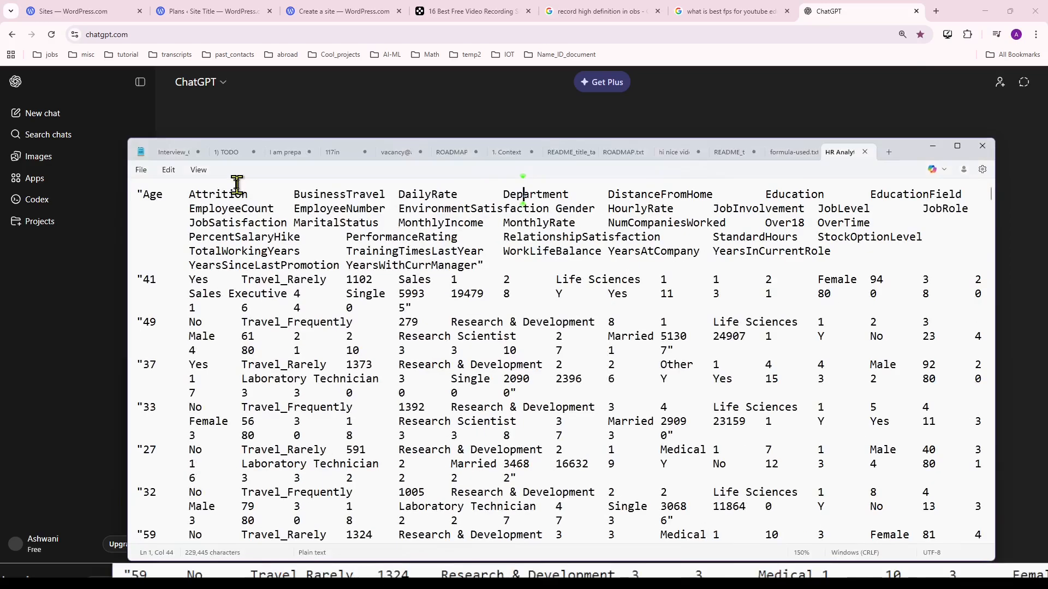
left_click(790, 154)
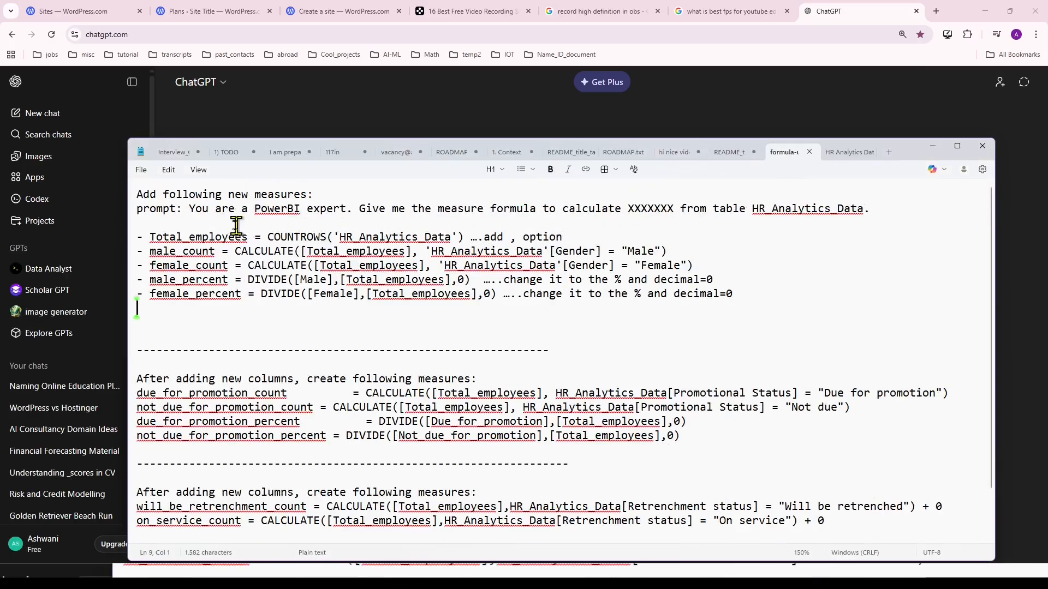
Enlarge the notes and highlight the prompt from "You are a PowerBI expert" through "HR_Analytics_Data" to review its wording.
left_click(189, 208)
key("ctrl+shift+Right")
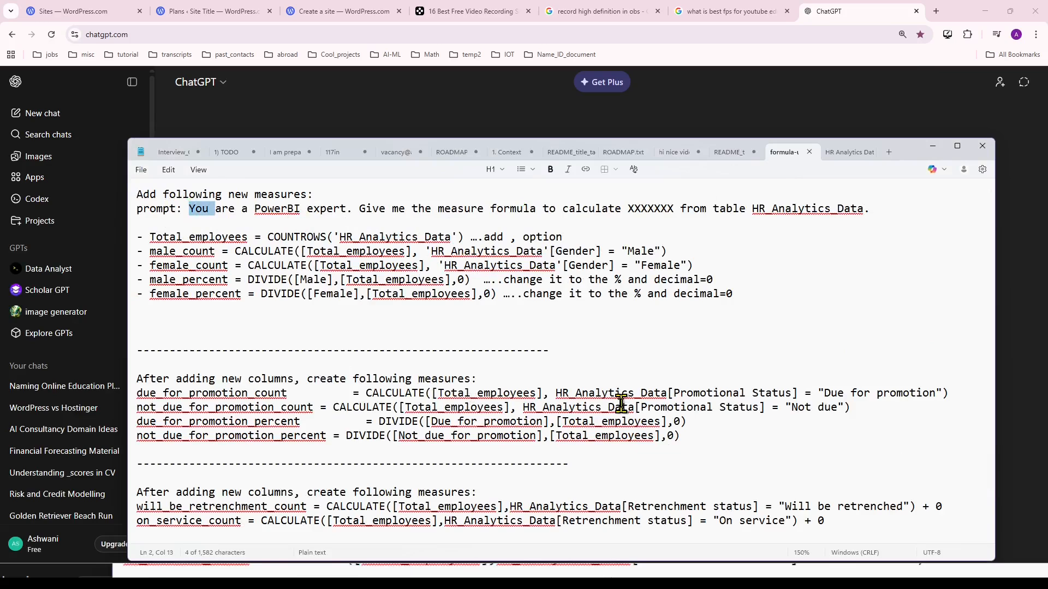
key("ctrl+plus")
key("ctrl+plus")
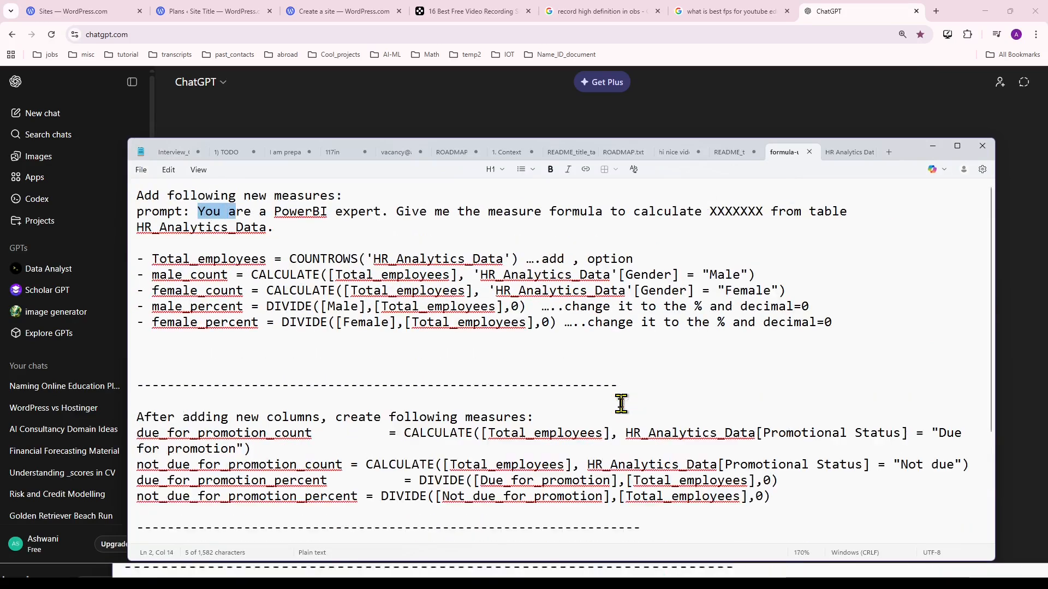
key("shift+Right")
key("shift+Right")
key("shift+Right")
key("shift+Right")
key("shift+Right")
key("shift+Right")
key("shift+Right")
key("shift+Right")
key("shift+Right")
key("shift+Right")
key("shift+Right")
key("shift+Right")
key("shift+Right")
key("shift+Right")
key("shift+Right")
key("shift+Right")
key("shift+Right")
key("shift+Right")
key("shift+Right")
key("shift+Right")
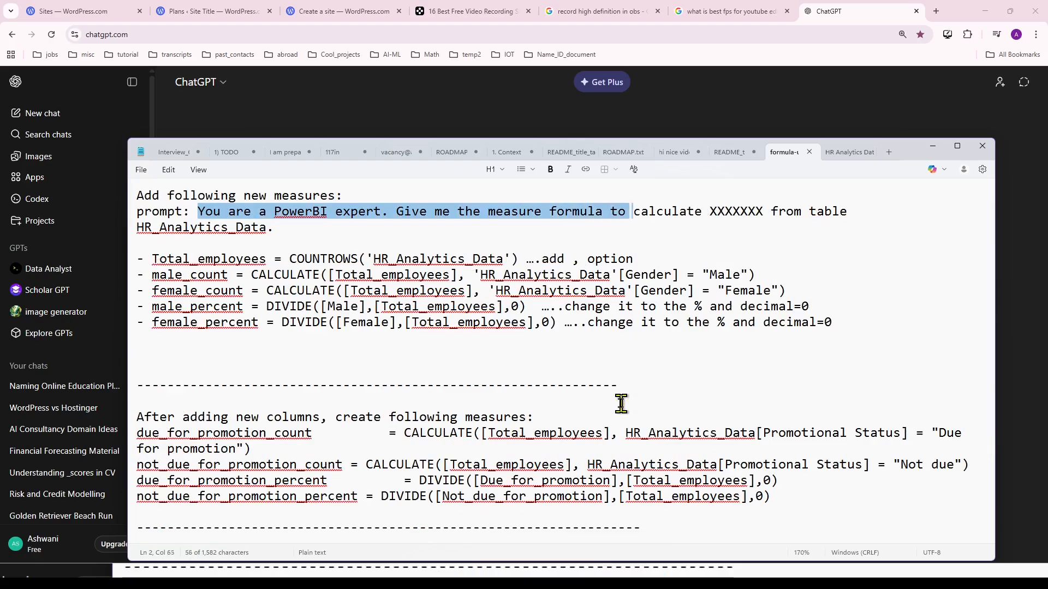
key("shift+Right")
key("shift+Right")
key("shift+Right")
key("shift+Right")
key("shift+Right")
key("shift+Right")
key("shift+Right")
key("shift+Right")
key("shift+Right")
key("shift+Right")
key("shift+Right")
key("shift+Right")
key("shift+Right")
key("shift+Right")
key("shift+Right")
key("shift+Right")
key("shift+Right")
key("shift+Right")
key("shift+Right")
key("shift+Right")
key("shift+Right")
key("shift+Right")
key("shift+Right")
key("shift+Right")
key("shift+Right")
key("shift+Right")
key("shift+Right")
key("shift+Right")
key("shift+Right")
key("shift+Right")
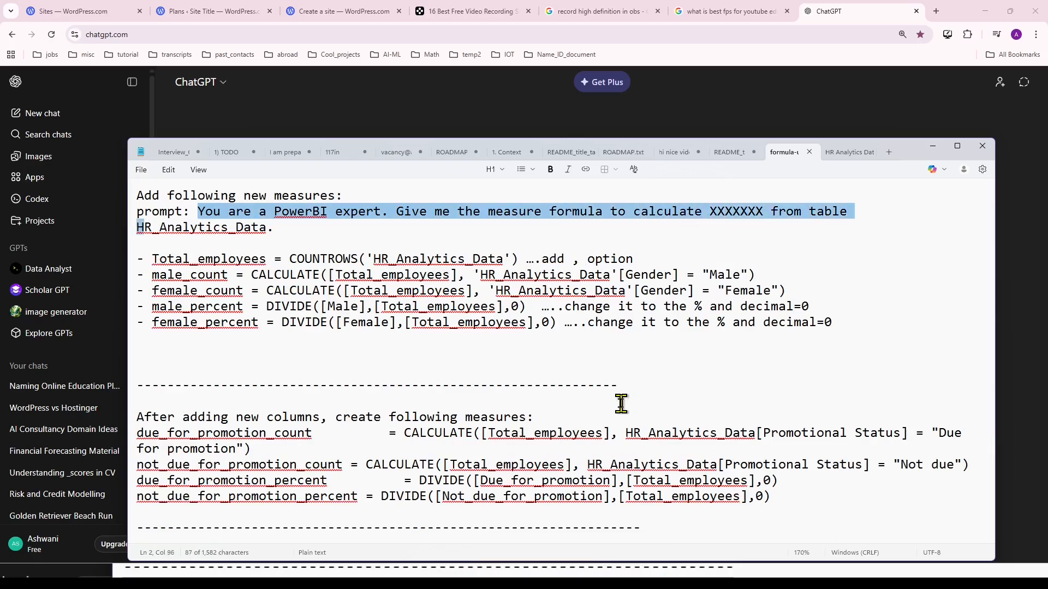
key("shift+Right")
key("shift+Right")
key("shift+Right")
key("shift+Right")
key("shift+Right")
key("shift+Right")
key("shift+Right")
key("shift+Right")
key("shift+Right")
key("shift+Right")
key("shift+Right")
key("shift+Right")
key("shift+Right")
key("shift+Right")
key("shift+Right")
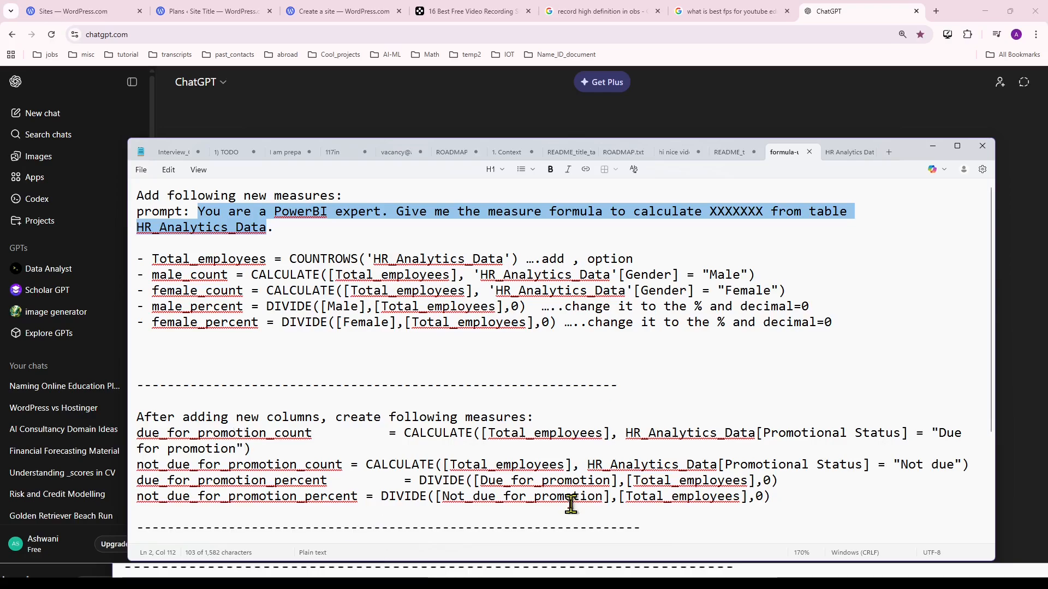
Switch to Power BI and rename the HR Analytics Data table to HR_Analytics_Data.
key("alt+Tab")
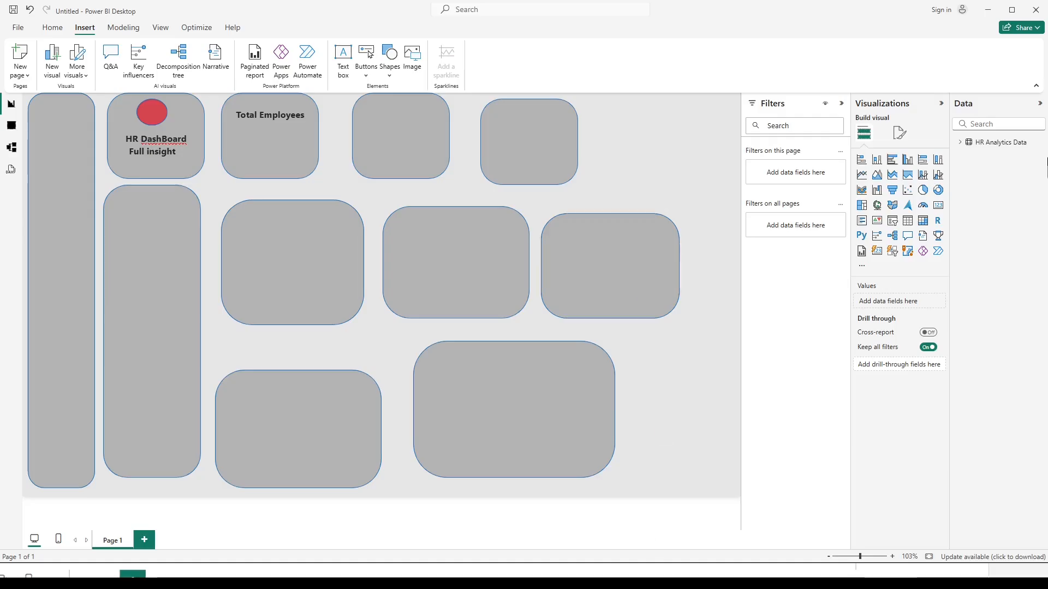
right_click(1000, 143)
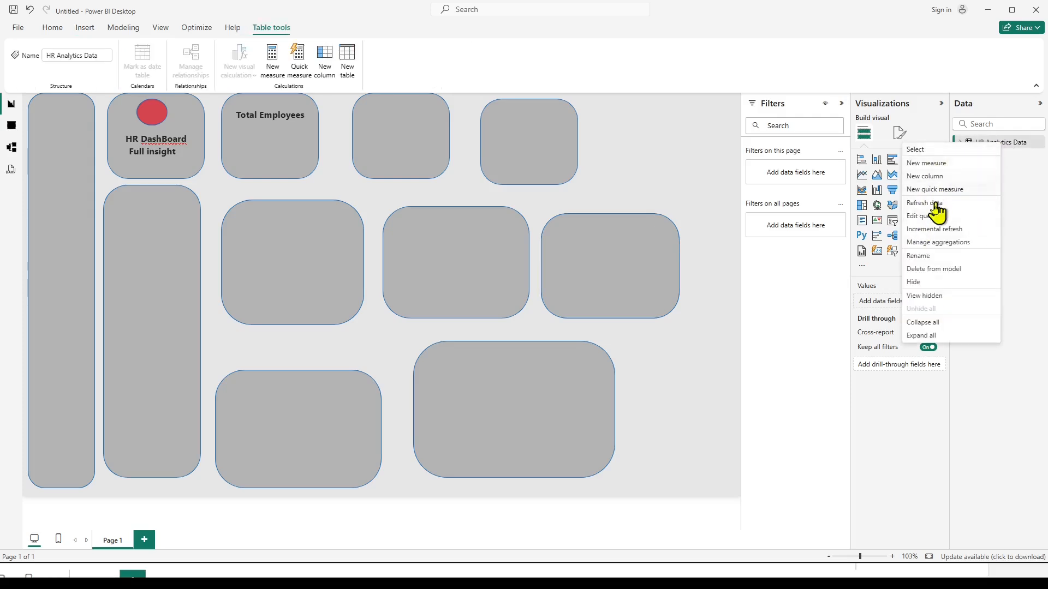
left_click(921, 257)
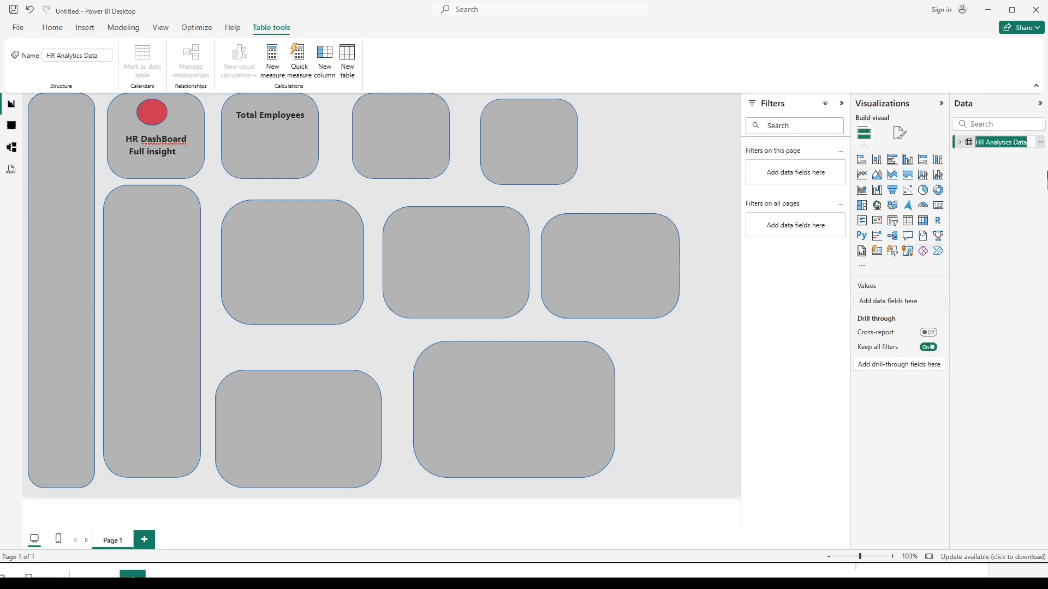
left_click(1026, 142)
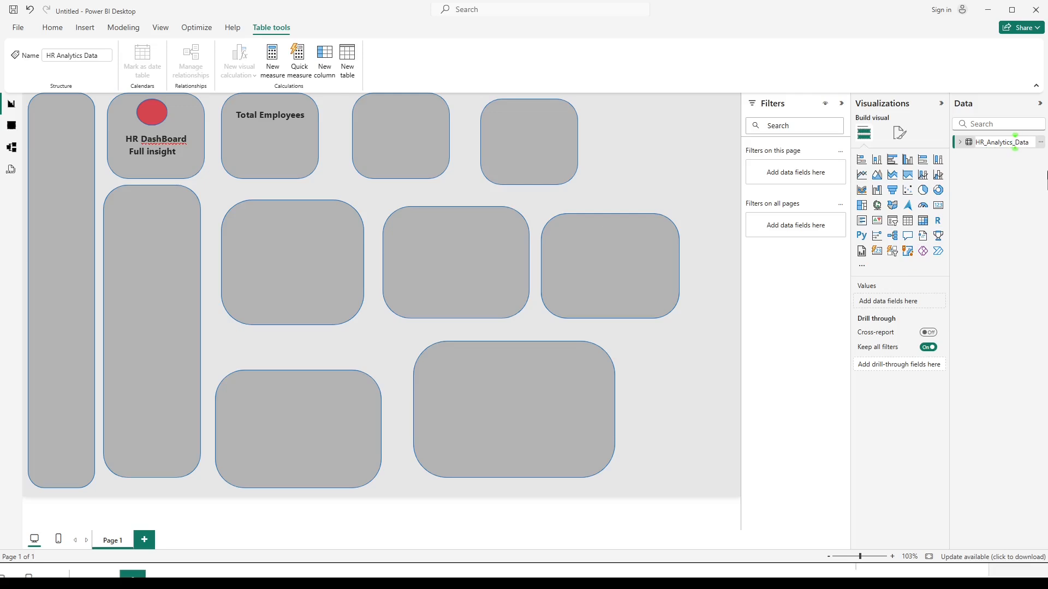
key("Return")
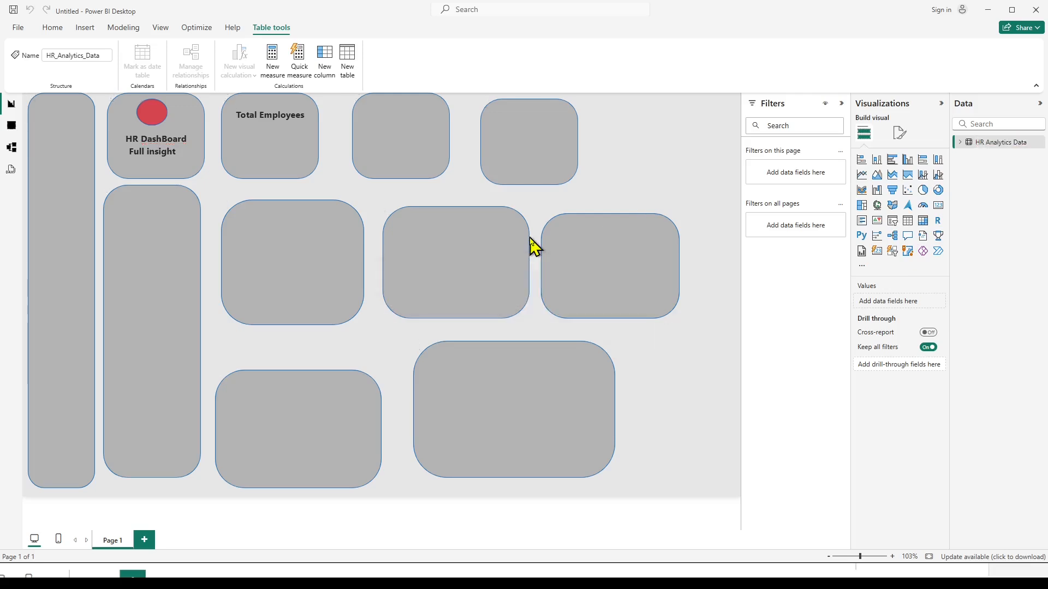
Switch to ChatGPT in the browser and paste the Power BI expert prompt from the notes into the chat.
mouse_move(548, 577)
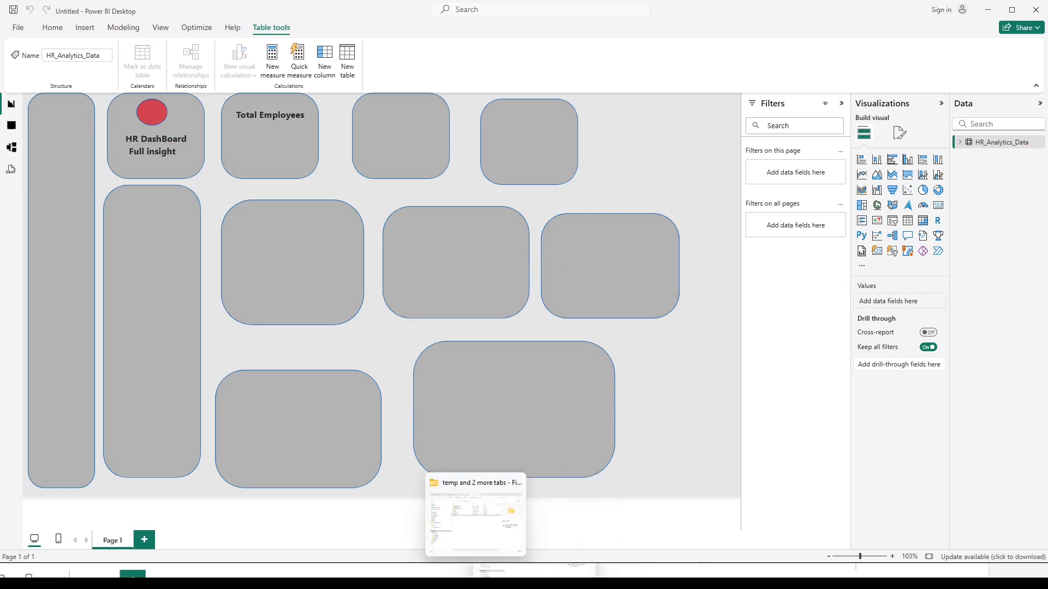
left_click(451, 580)
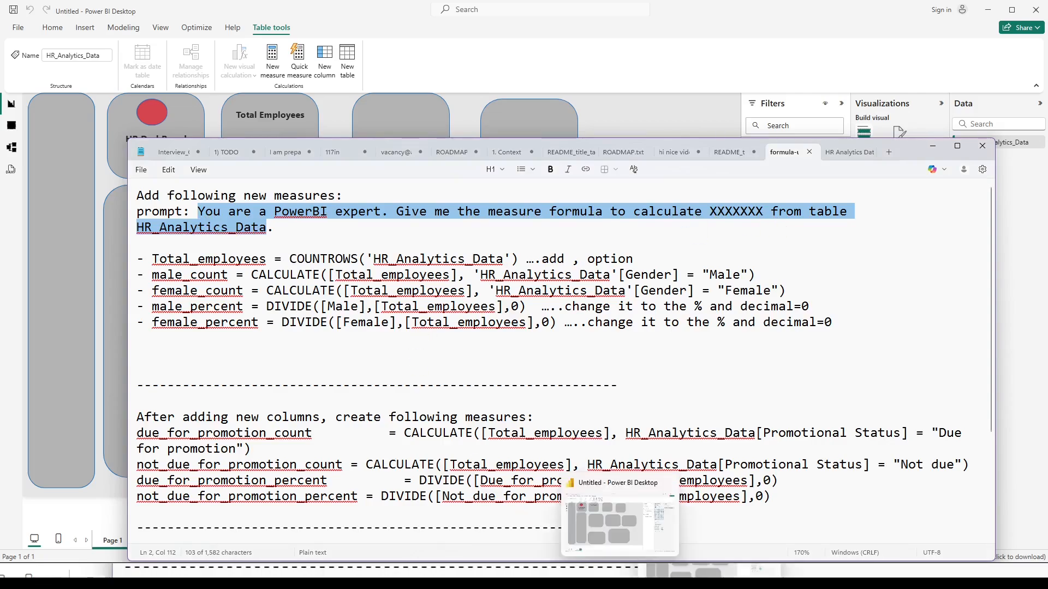
left_click(528, 574)
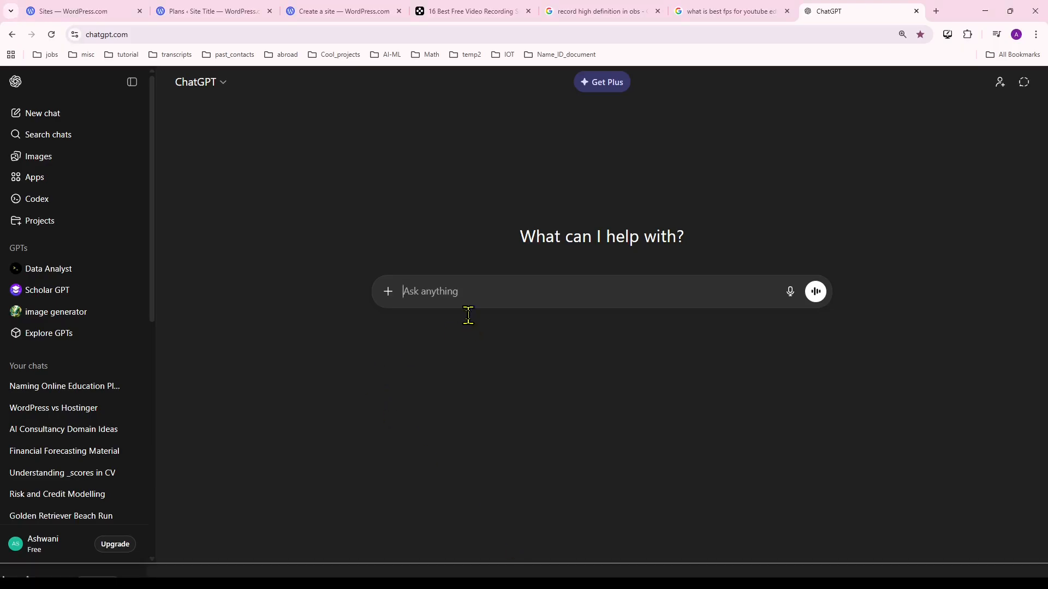
type("You are a PowerBI expert. Give me the measure formula to calculate XXXXXXX from table HR_Analytics_Data")
Replace the XXXXXXX placeholder in the prompt with "total records" and send it.
left_click(672, 291)
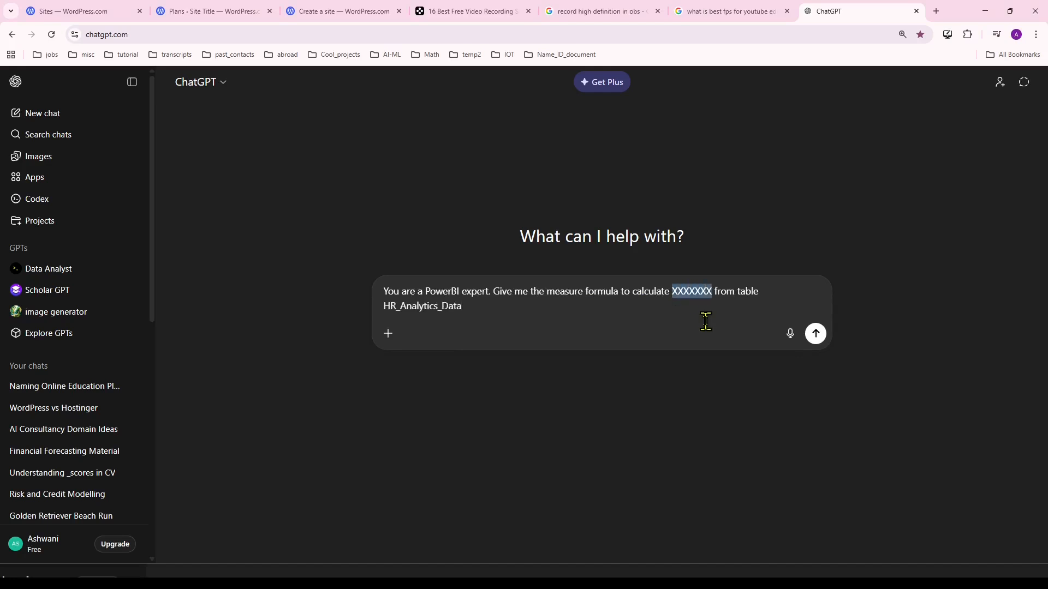
type("total")
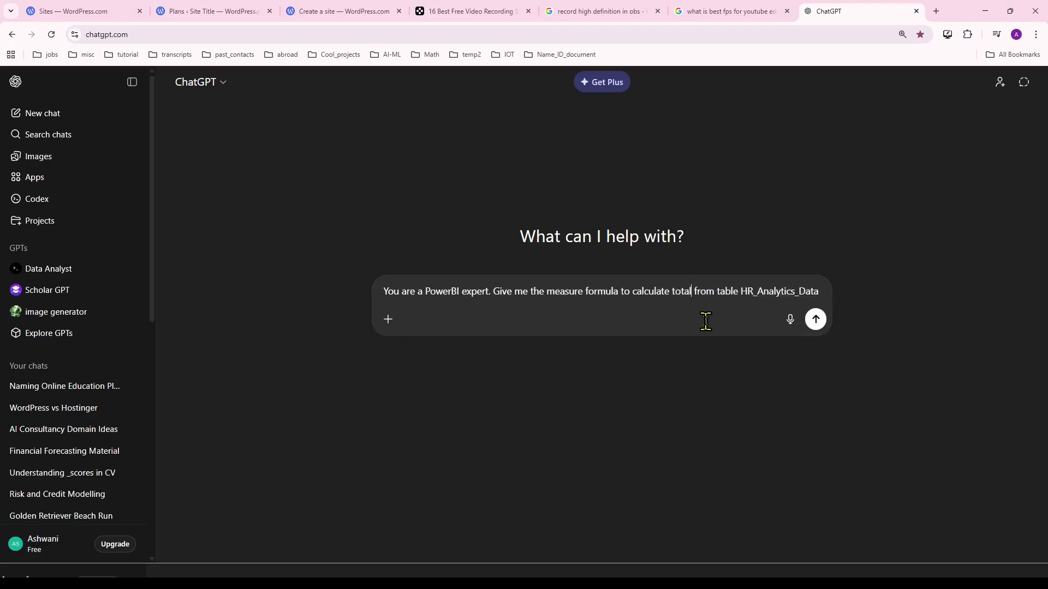
type(" recor ")
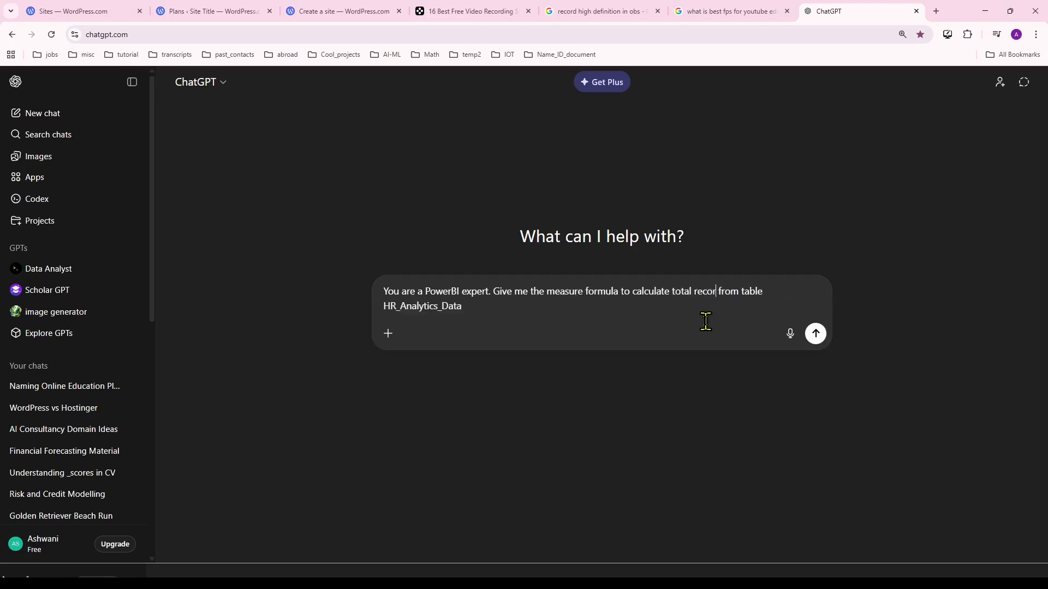
type("ds")
key("ctrl+plus")
key("ctrl+plus")
key("ctrl+plus")
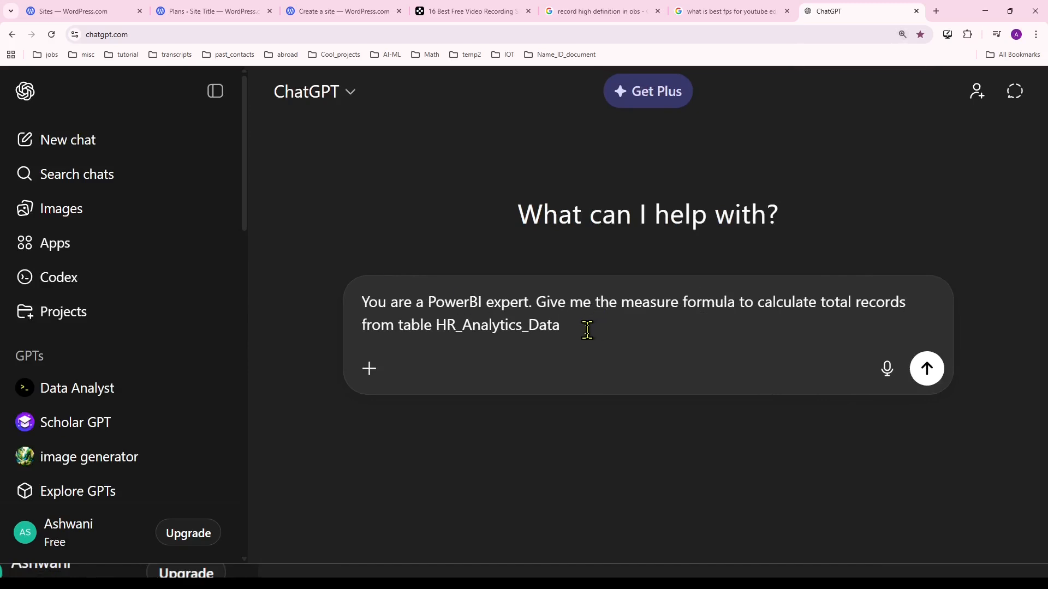
key("Return")
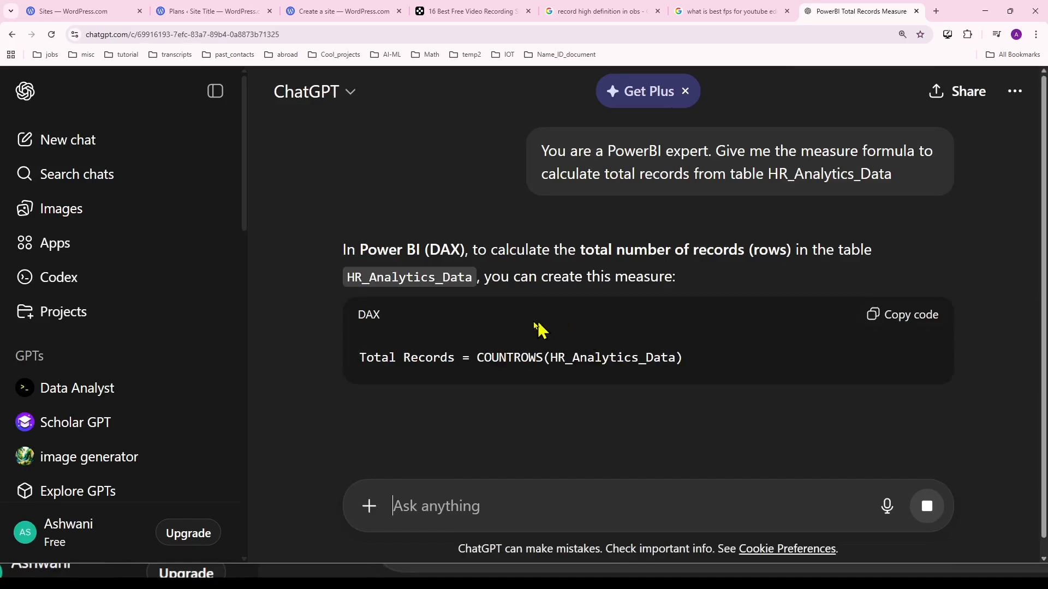
Copy the DAX formula "Total Records = COUNTROWS(HR_Analytics_Data)" from the reply and switch back to Power BI.
scroll(491, 332, "down", 2)
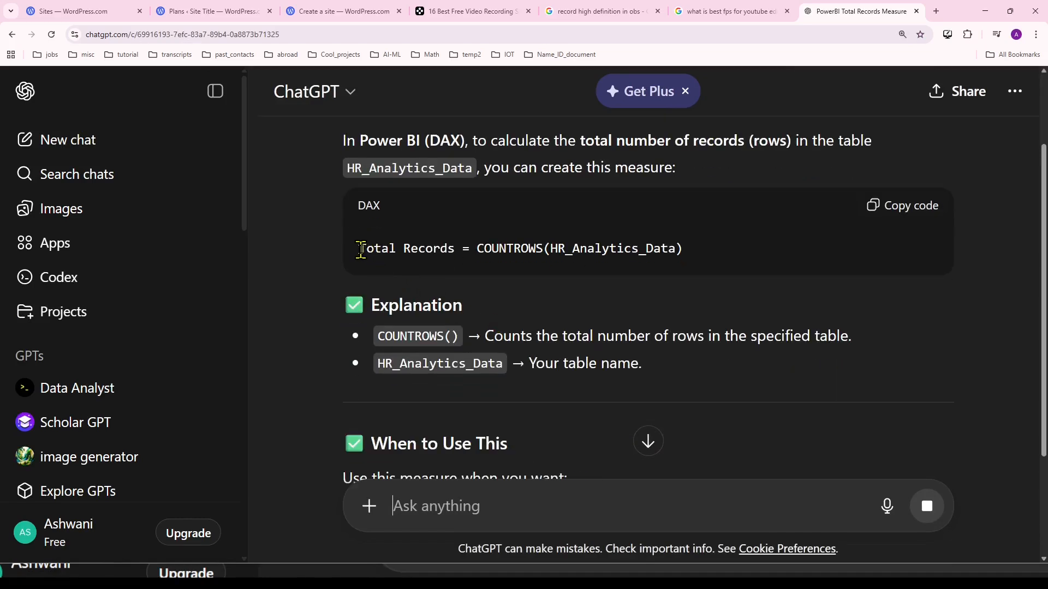
left_click_drag(360, 250, 692, 259)
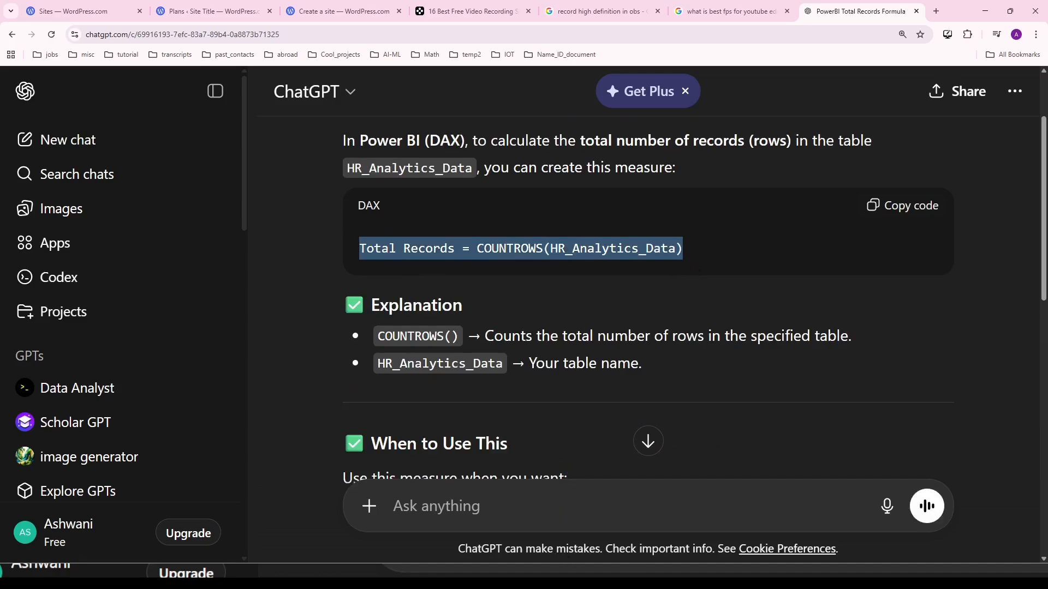
left_click(622, 576)
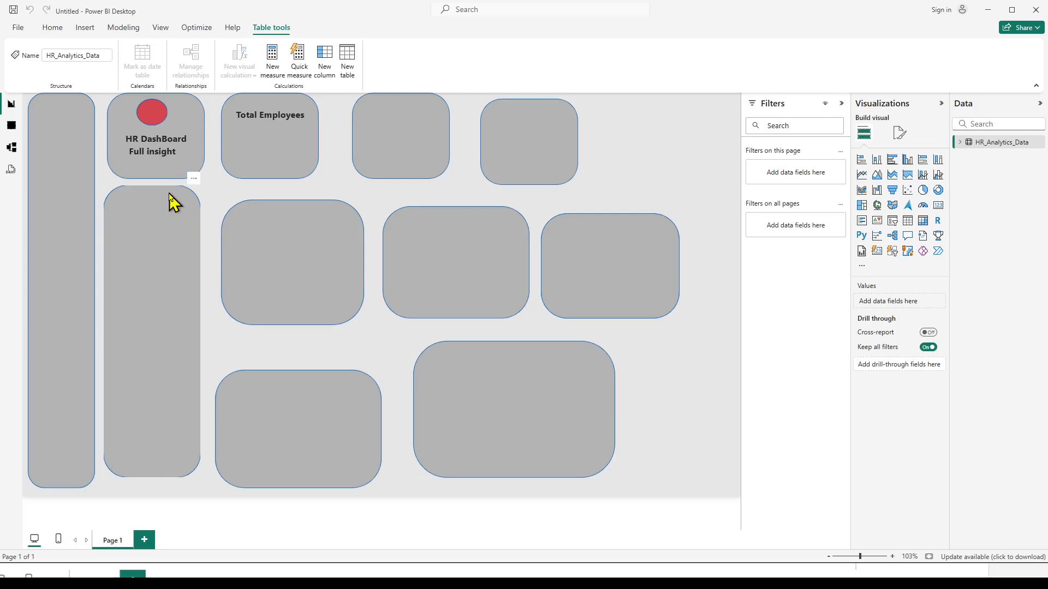
Create an empty table named all_measure with Enter data and load it into the model.
left_click(60, 32)
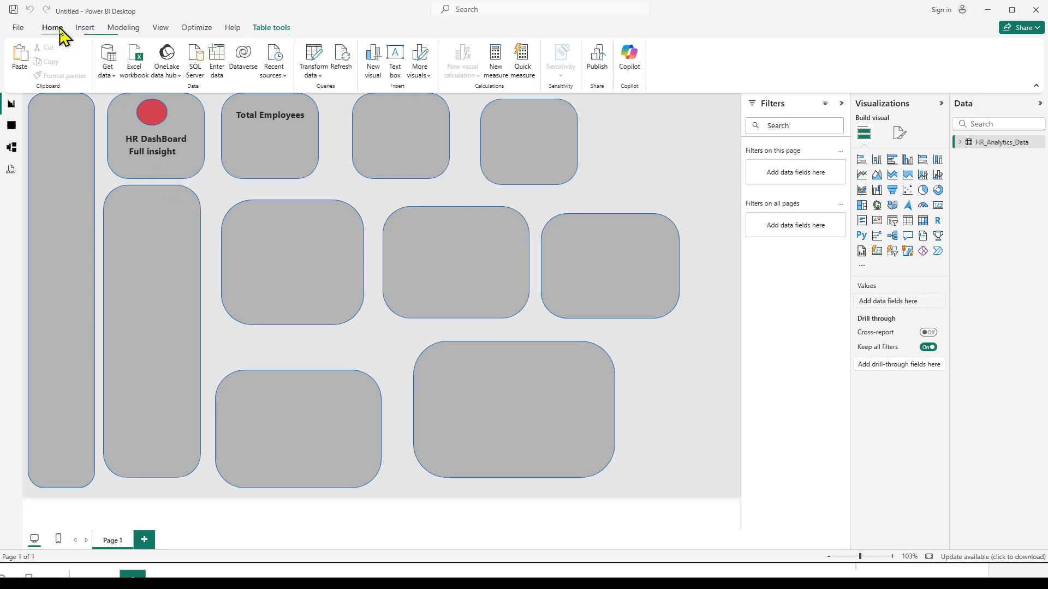
left_click(221, 65)
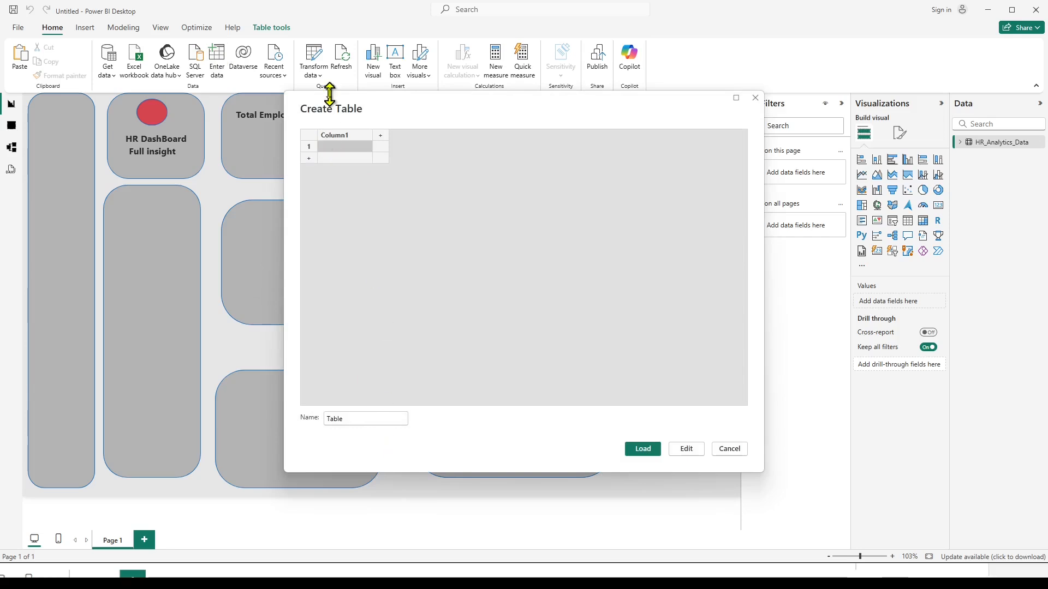
left_click(353, 417)
left_click_drag(353, 417, 321, 420)
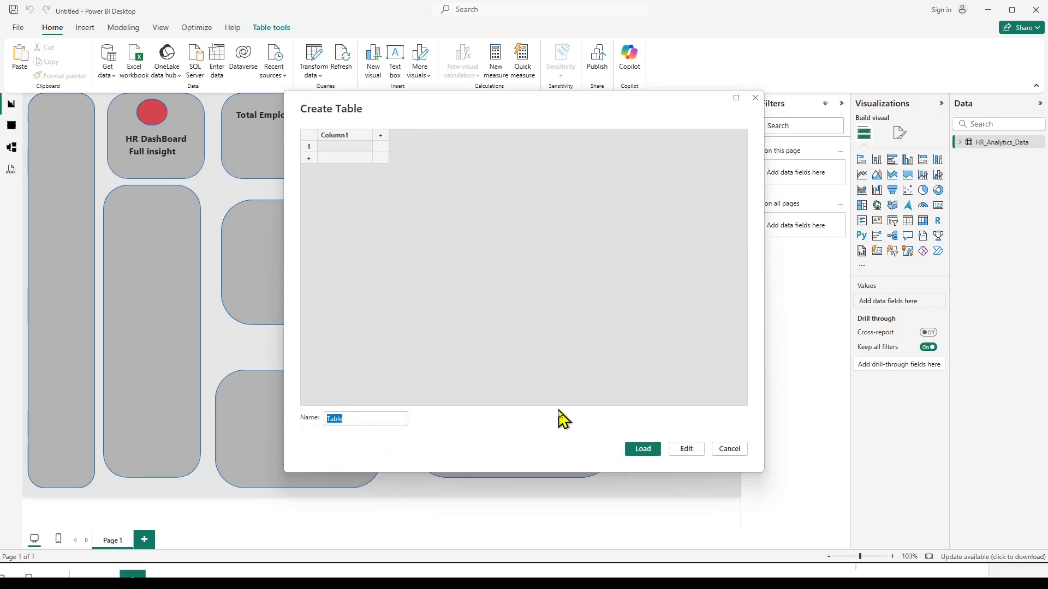
type("al")
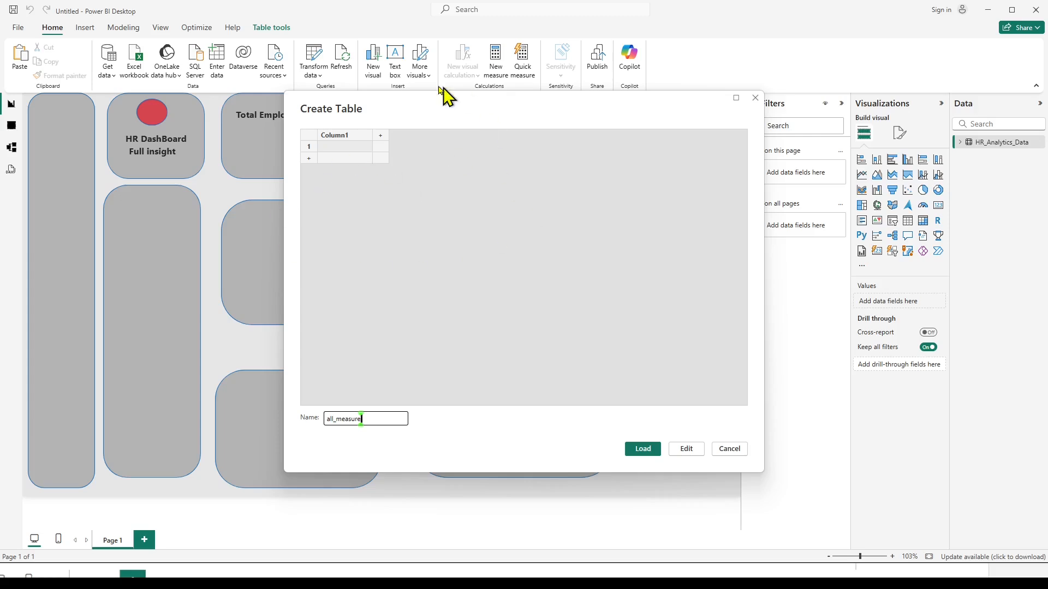
left_click(644, 449)
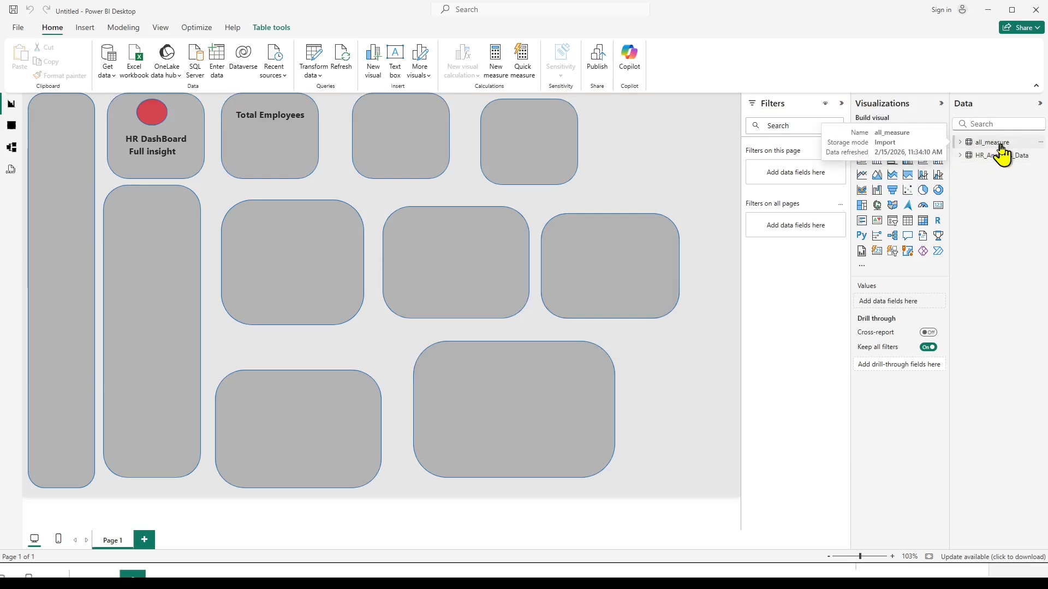
Expand the all_measure table and start a new measure in it.
left_click(960, 142)
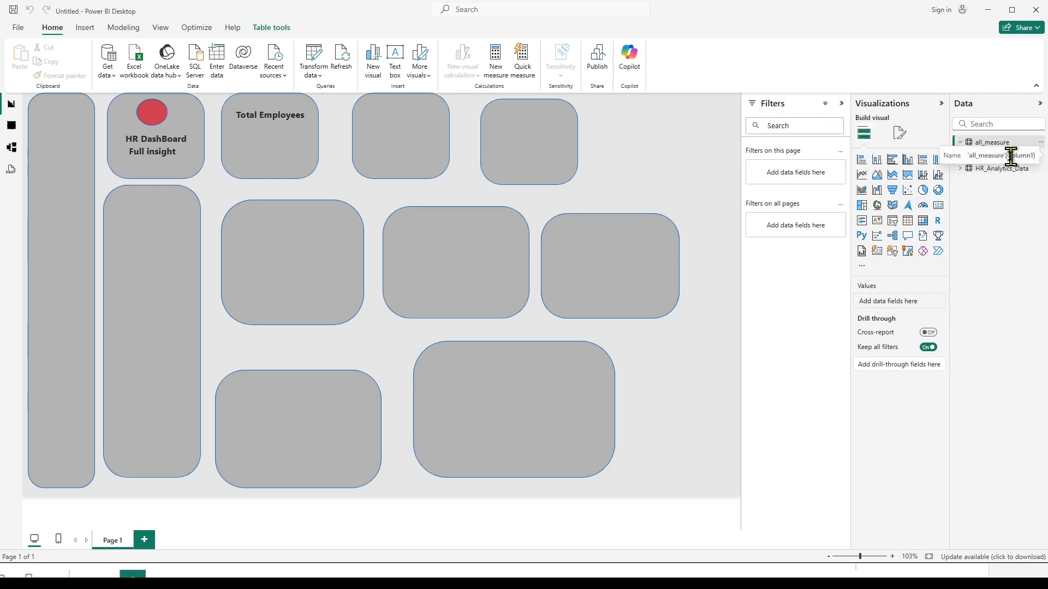
left_click(961, 169)
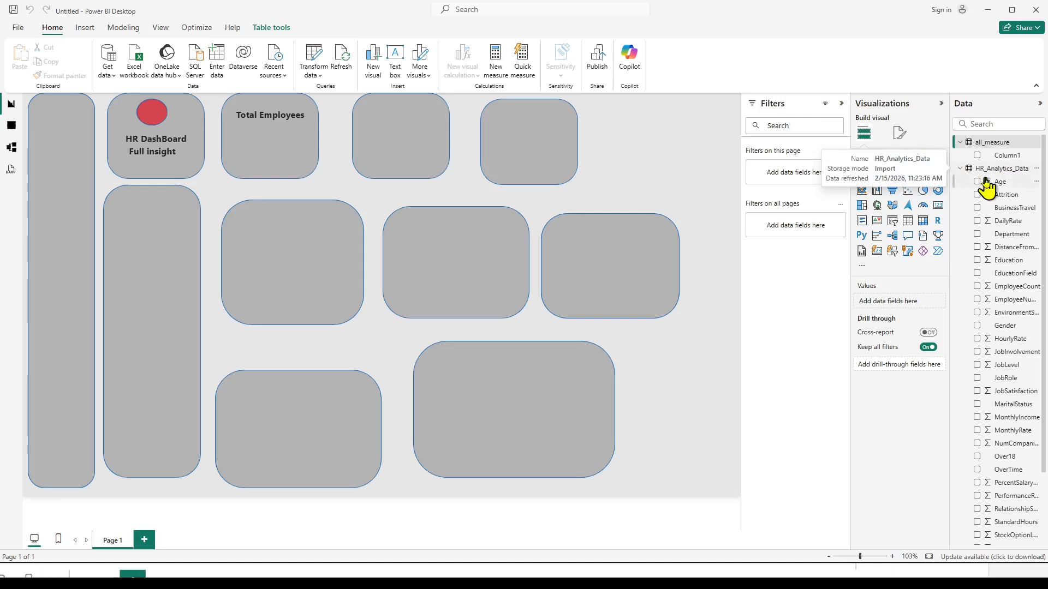
left_click(959, 169)
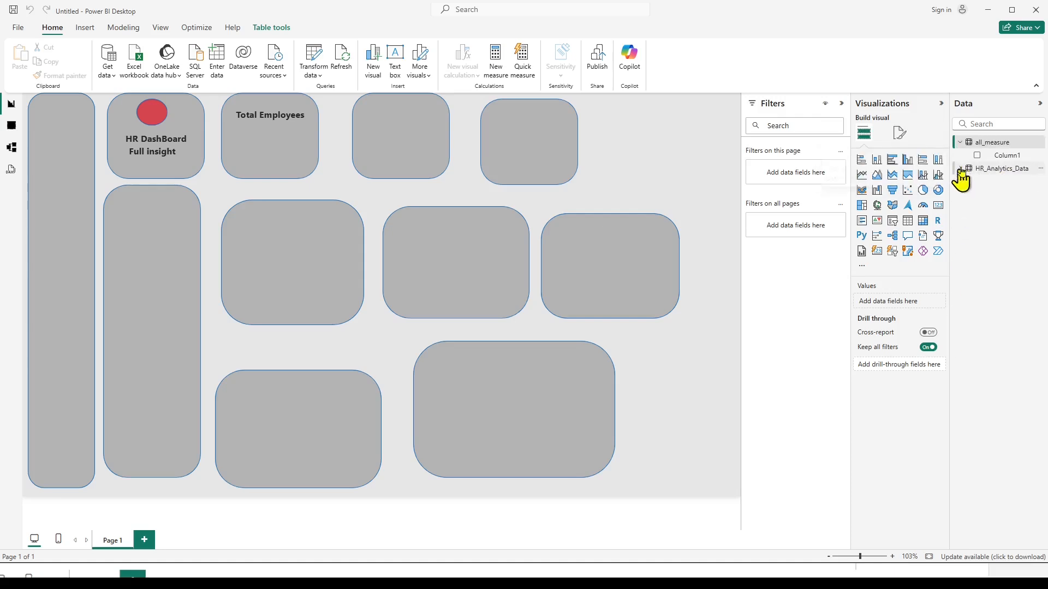
right_click(985, 143)
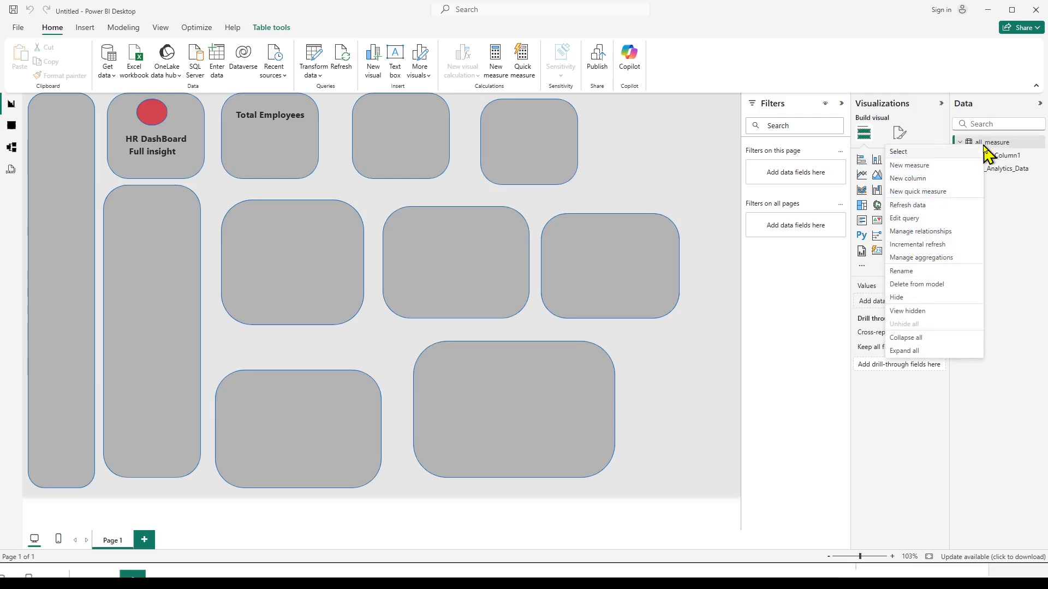
left_click(909, 166)
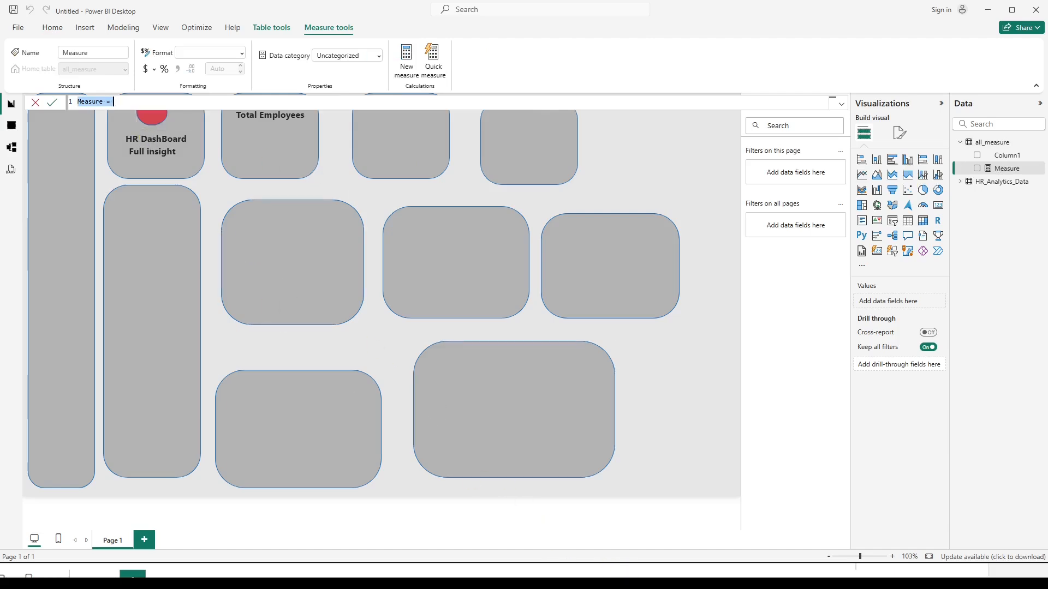
Copy the "Total Records = COUNTROWS(HR_Analytics_Data)" formula from ChatGPT again and return to Power BI.
key("alt+Tab")
left_click(465, 394)
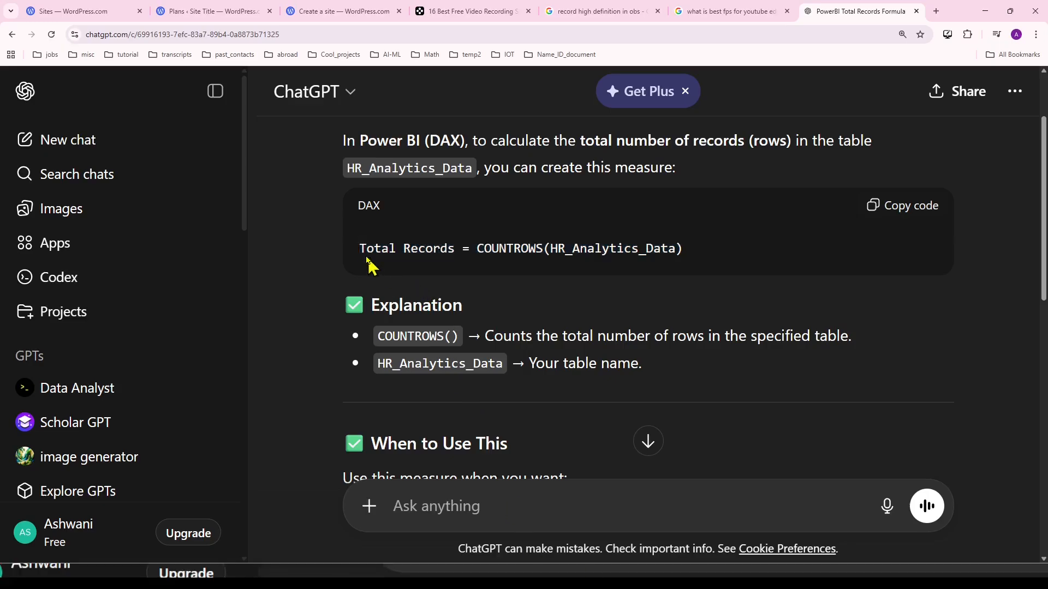
left_click_drag(359, 251, 693, 256)
key("ctrl+c")
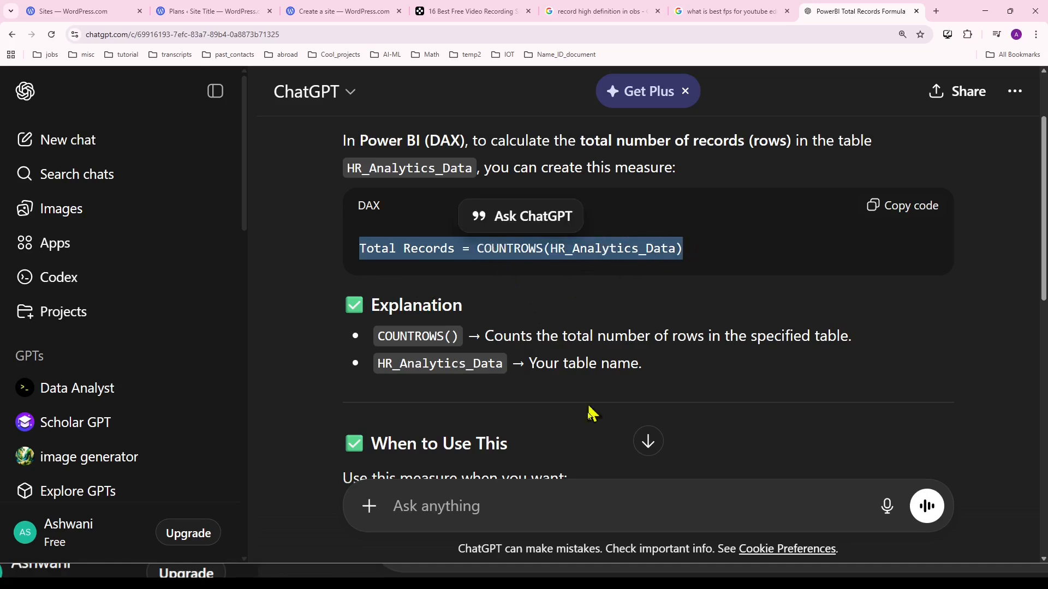
mouse_move(619, 575)
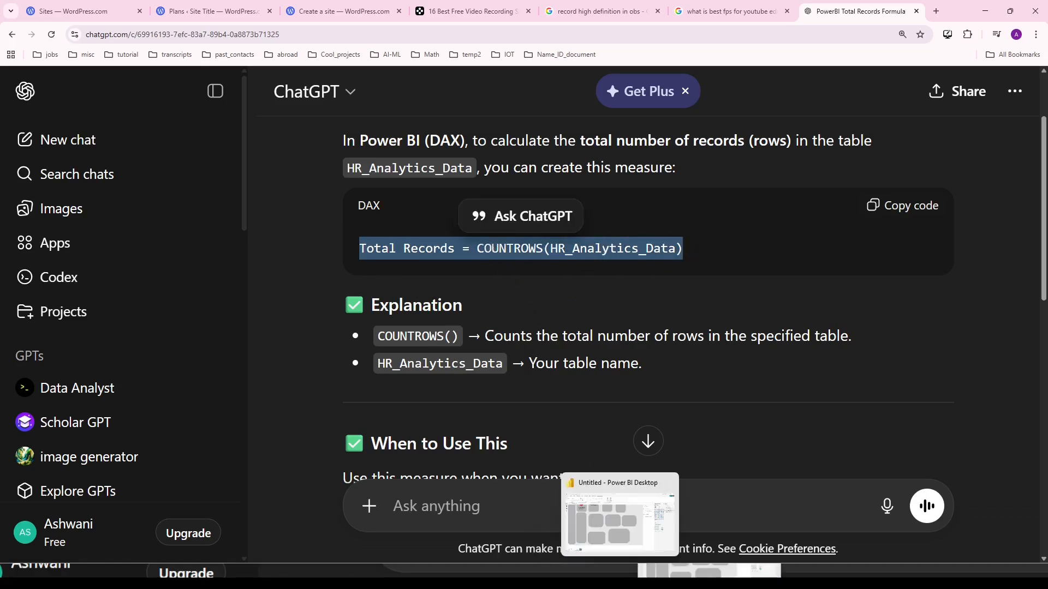
left_click(567, 577)
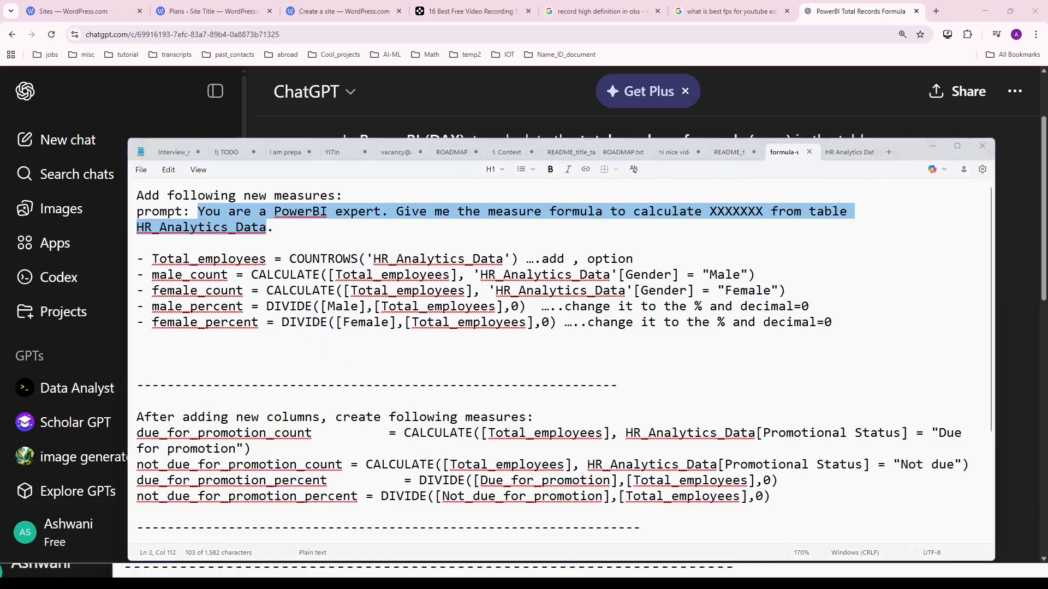
left_click(620, 576)
Paste the copied formula into the new measure and replace the name Total Records with total_employees.
type("t")
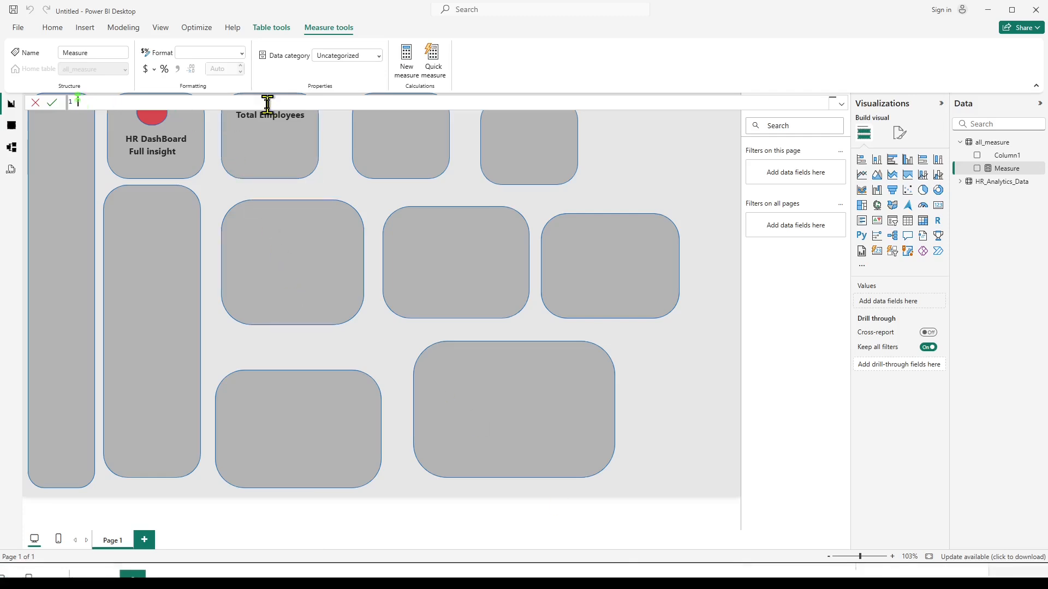
key("ctrl+v")
key("Left")
key("Left")
key("Left")
key("Left")
key("Left")
key("Left")
key("Left")
key("Left")
key("Left")
key("Left")
key("Left")
key("Left")
key("Left")
key("Left")
key("Left")
key("Left")
key("Left")
key("Left")
key("Left")
key("Left")
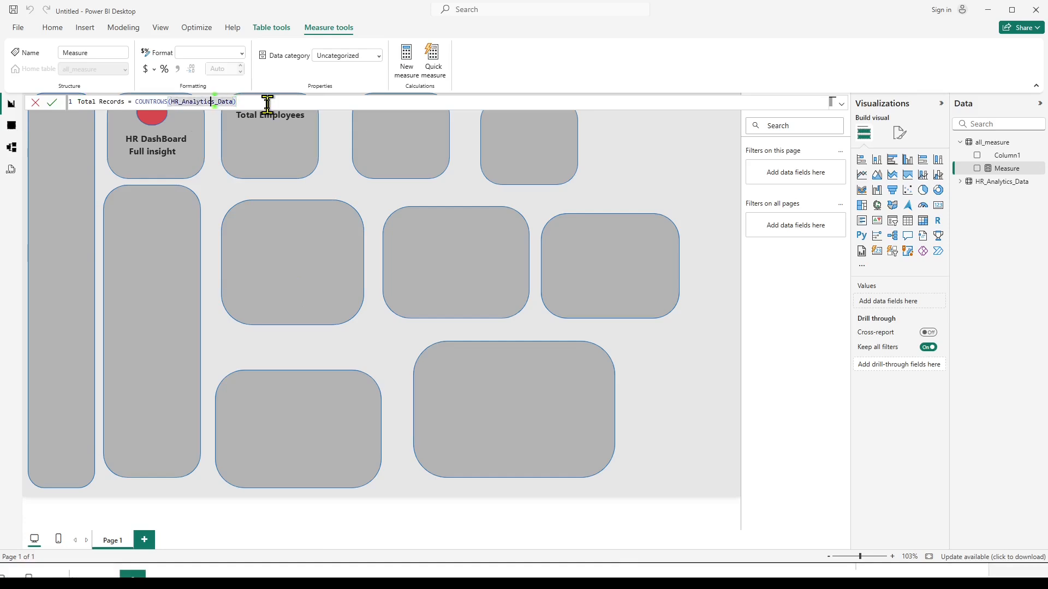
key("BackSpace")
key("BackSpace")
key("BackSpace")
key("BackSpace")
key("BackSpace")
key("BackSpace")
key("BackSpace")
key("BackSpace")
key("BackSpace")
key("BackSpace")
key("BackSpace")
key("BackSpace")
key("BackSpace")
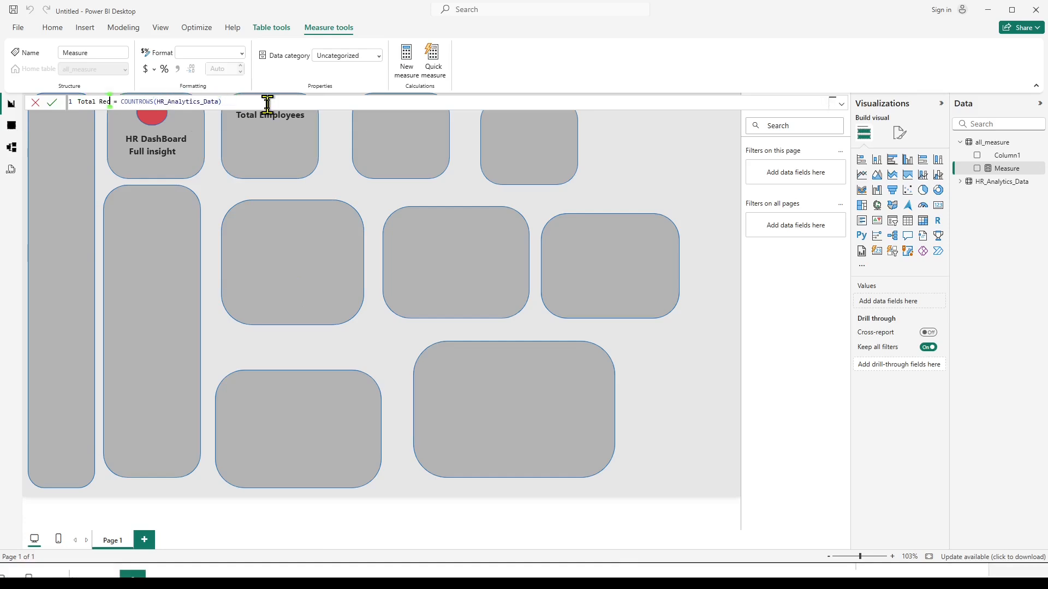
type("total_e")
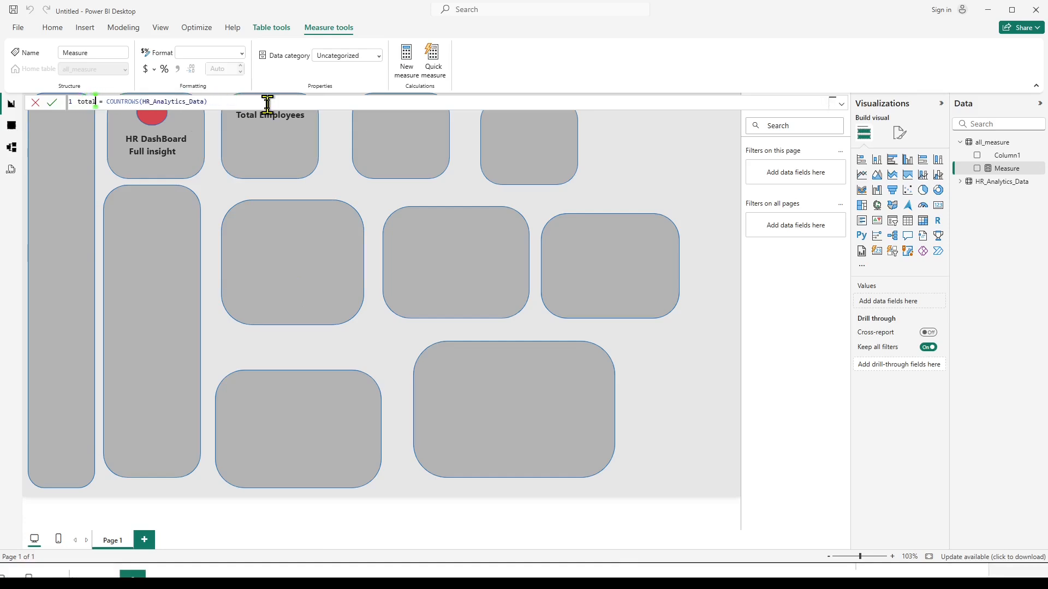
type("mployees")
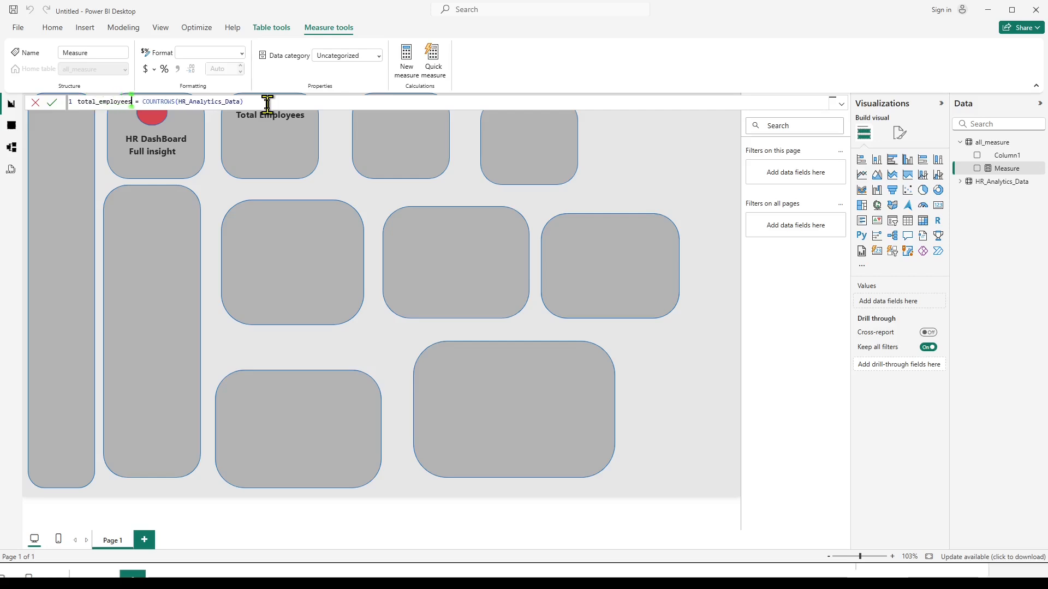
Clear the expression after the equals sign, rewrite it as COUNTROWS(HR_Analytics_Data) from the suggestions, and commit the measure.
key("Right")
key("Right")
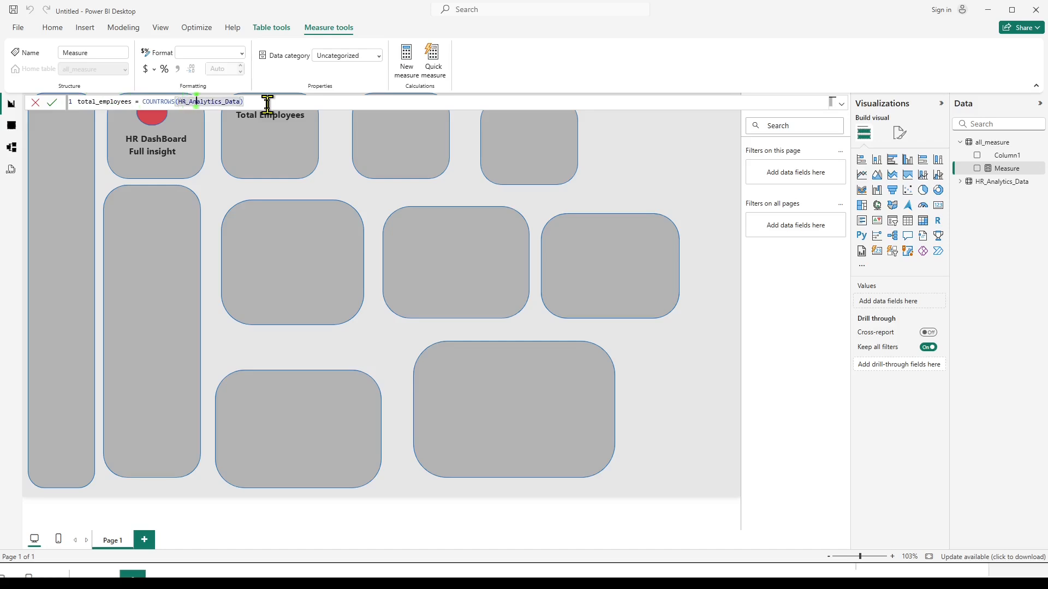
key("BackSpace")
key("BackSpace")
key("BackSpace")
key("BackSpace")
key("BackSpace")
key("BackSpace")
key("BackSpace")
key("BackSpace")
key("BackSpace")
key("BackSpace")
key("BackSpace")
key("BackSpace")
key("BackSpace")
key("BackSpace")
key("BackSpace")
key("BackSpace")
key("BackSpace")
key("BackSpace")
key("BackSpace")
key("BackSpace")
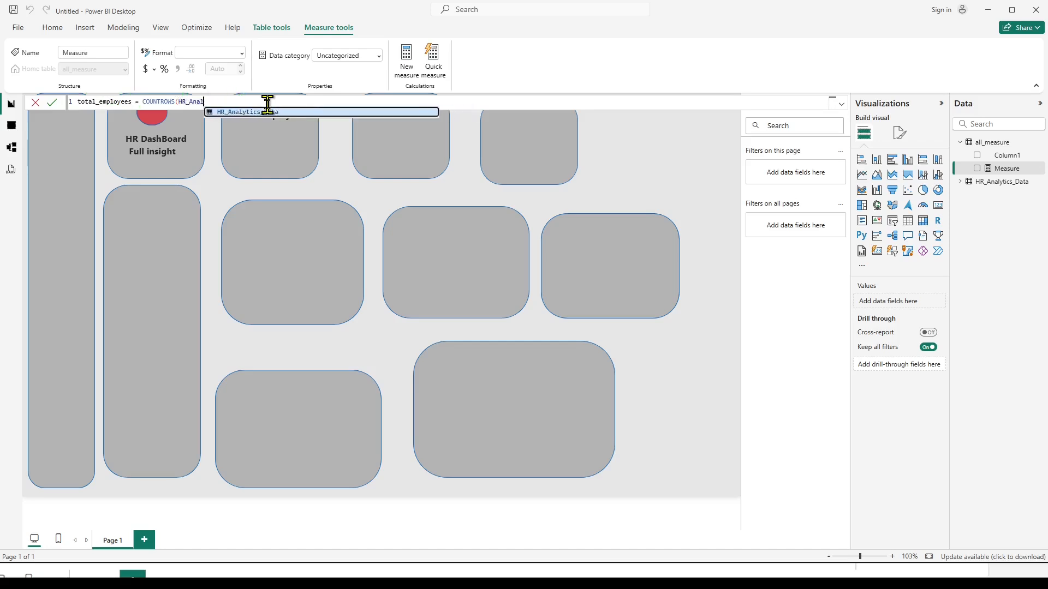
key("BackSpace")
key("BackSpace")
key("BackSpace")
key("BackSpace")
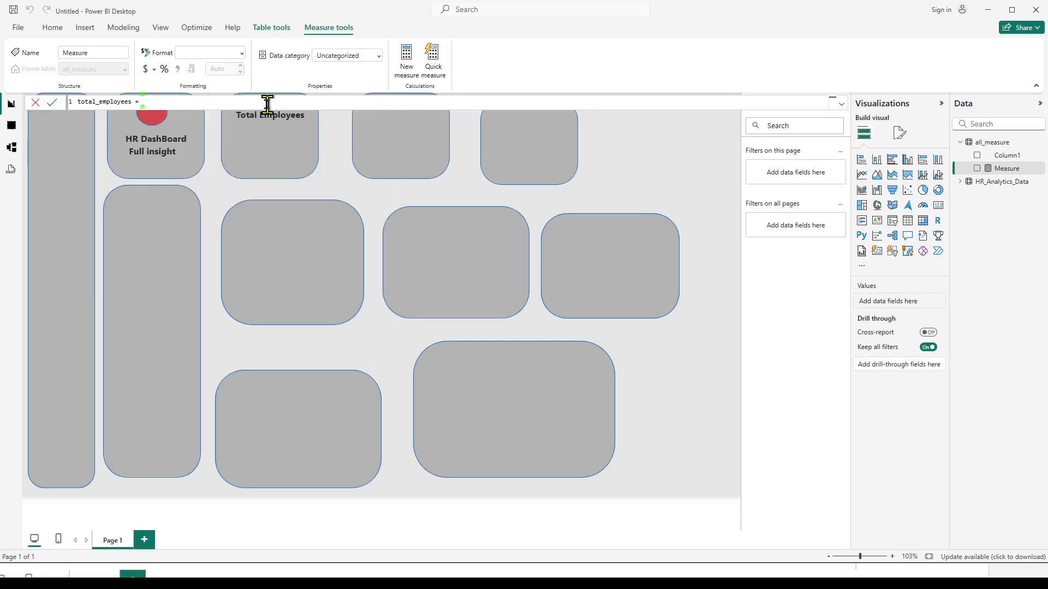
type("cou")
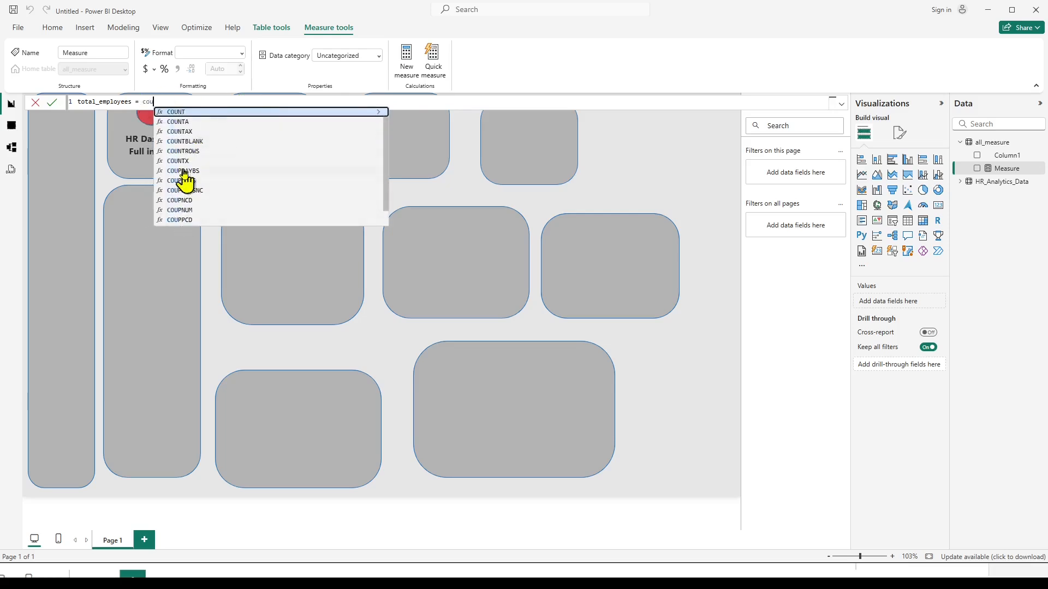
left_click(192, 153)
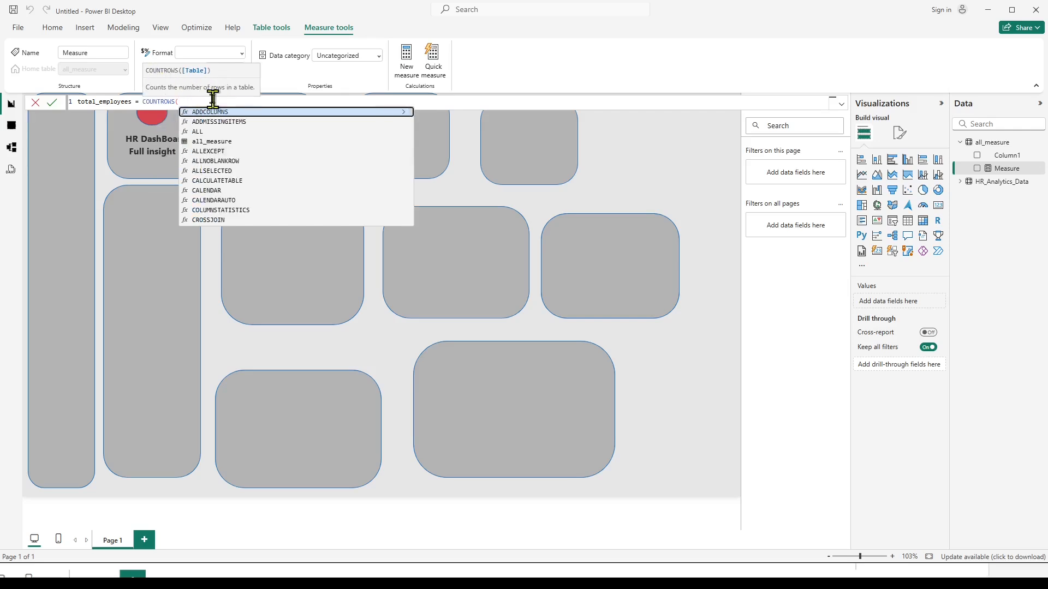
type("HR")
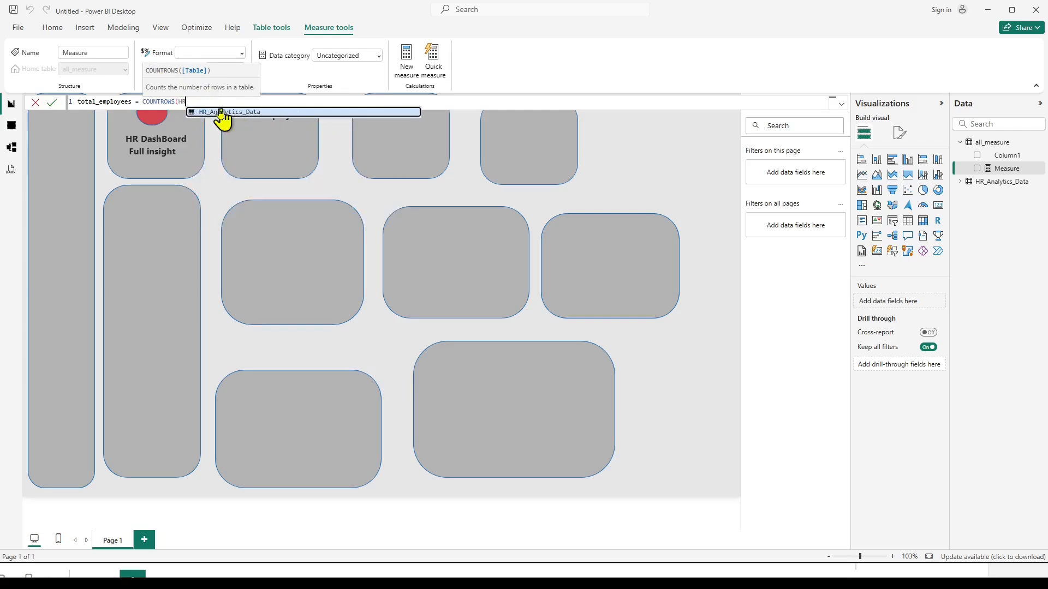
left_click(222, 113)
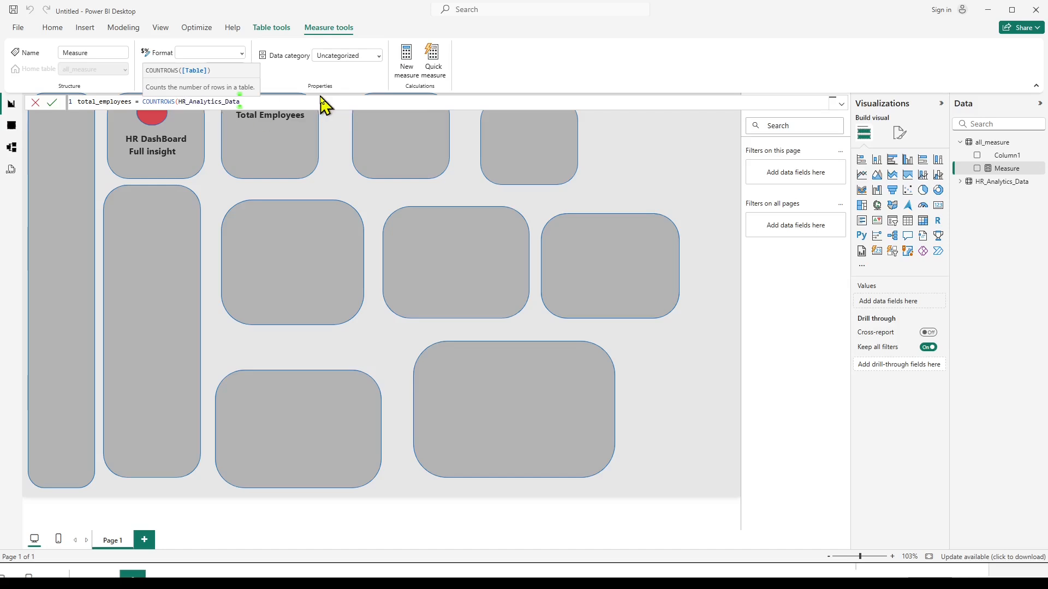
type(")")
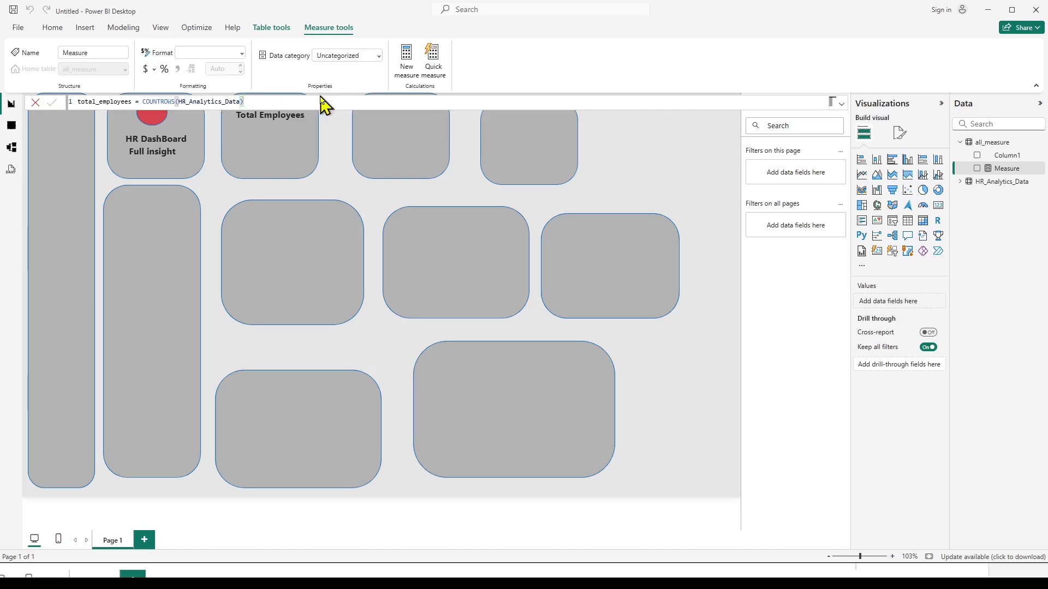
key("Return")
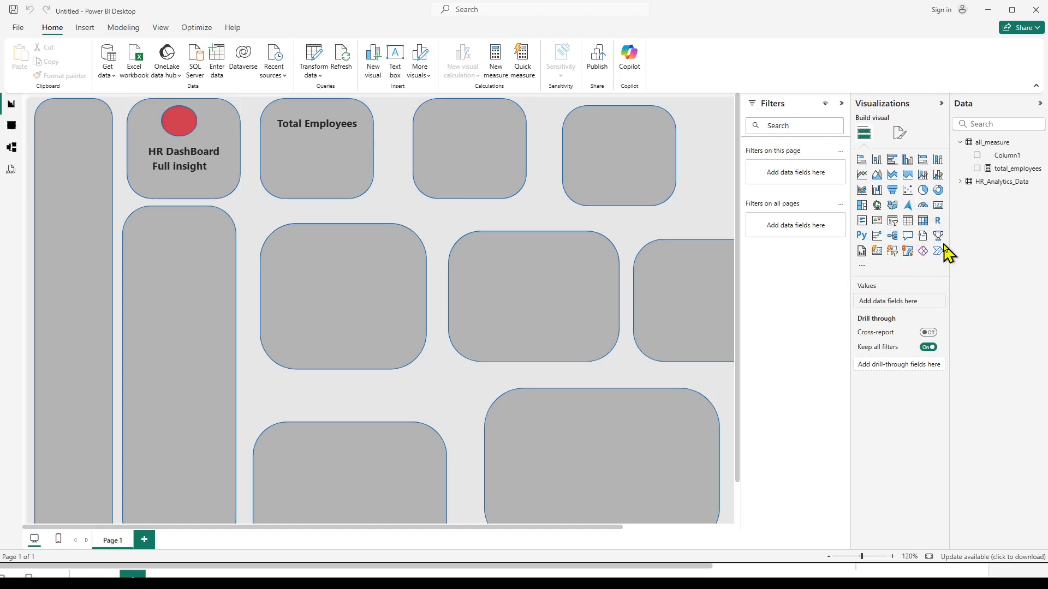
Add a card visual showing the total_employees measure and place it beneath the Total Employees heading.
left_click(939, 213)
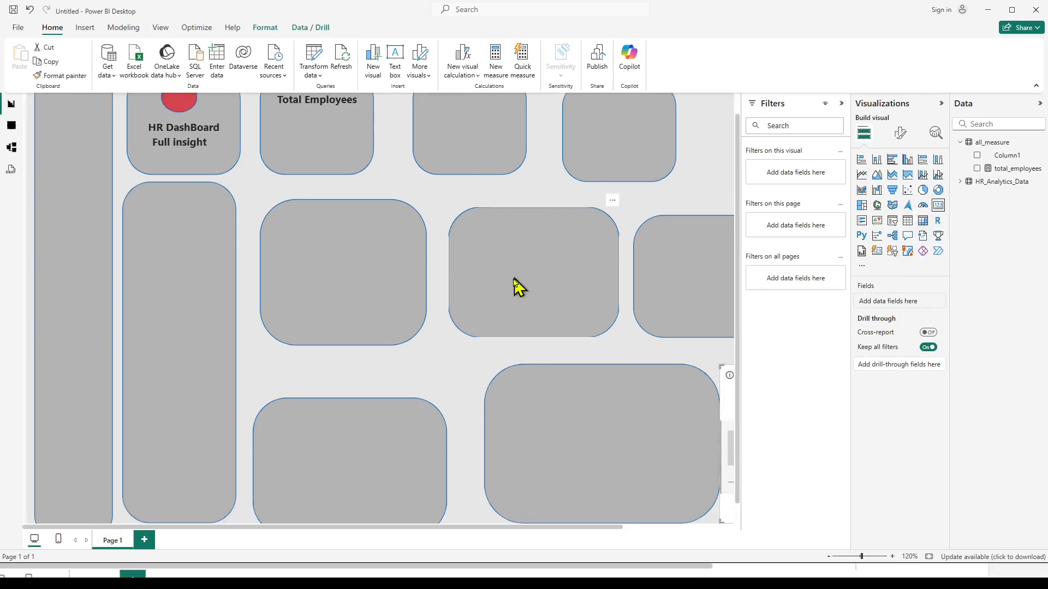
left_click_drag(739, 404, 809, 405)
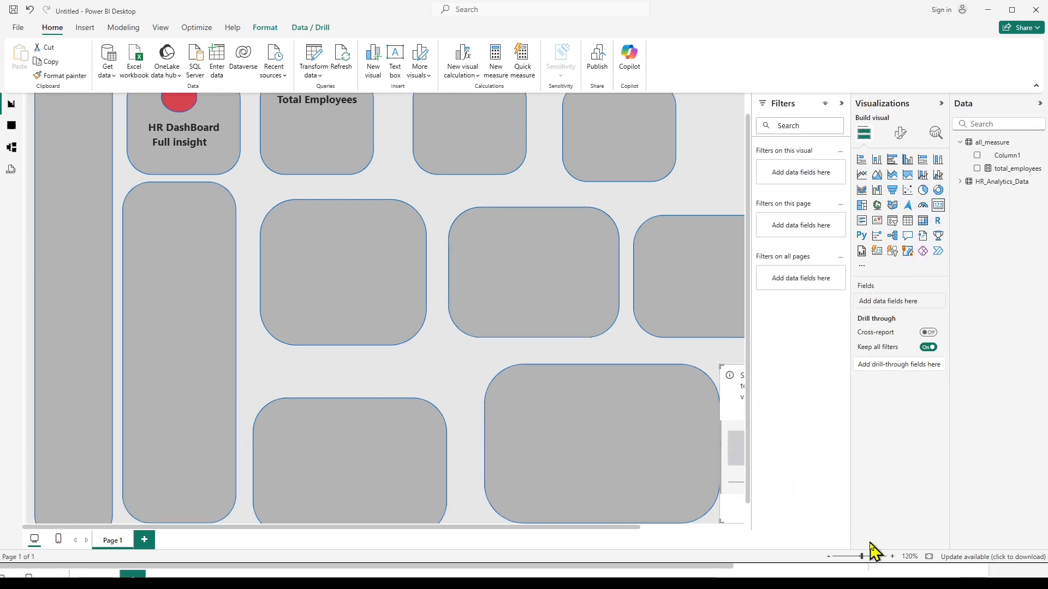
left_click(828, 557)
left_click(828, 557)
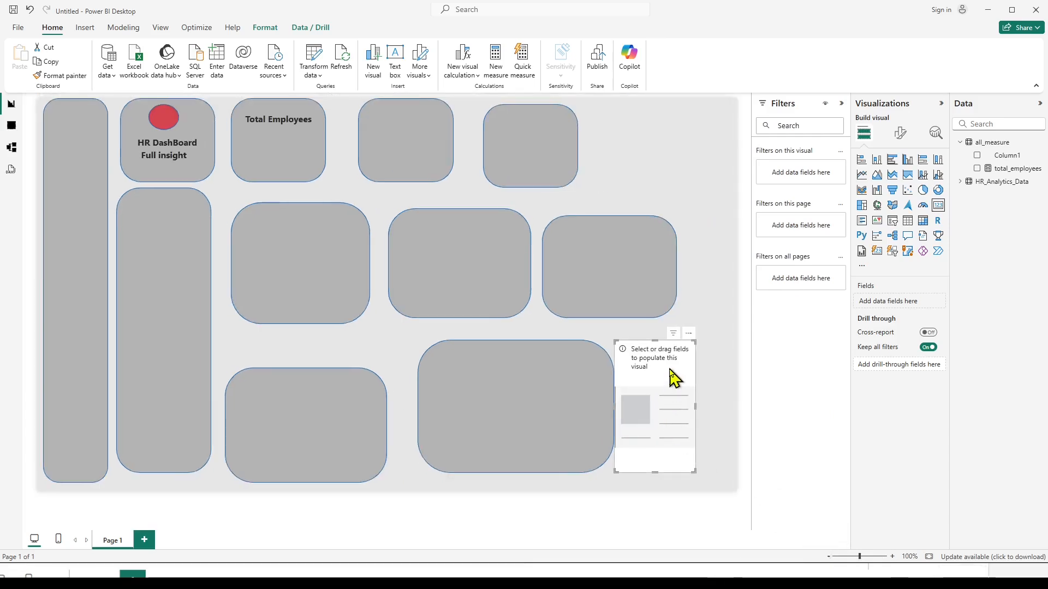
left_click_drag(677, 377, 303, 174)
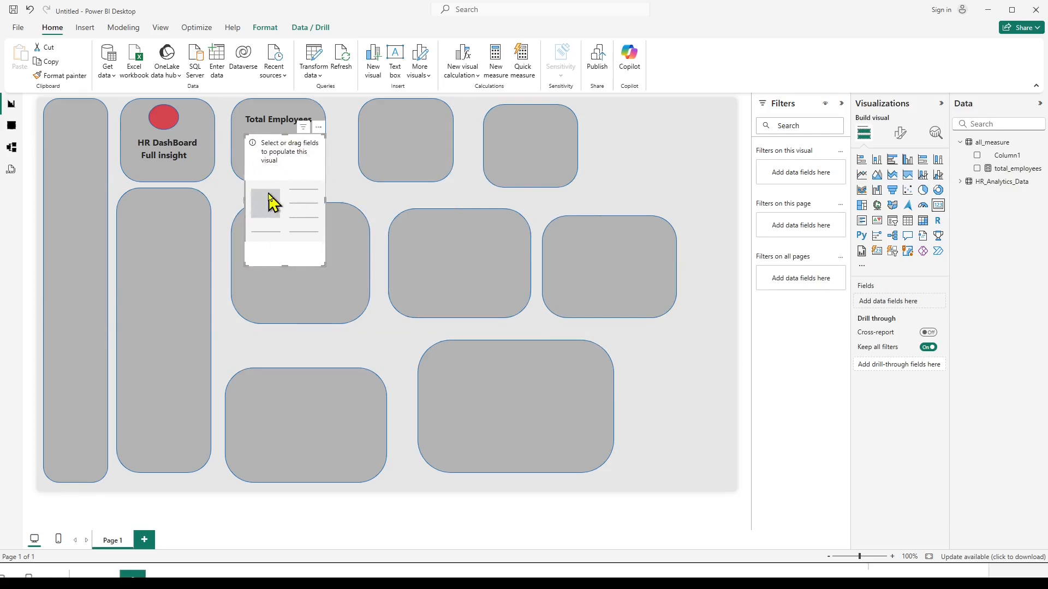
left_click(977, 168)
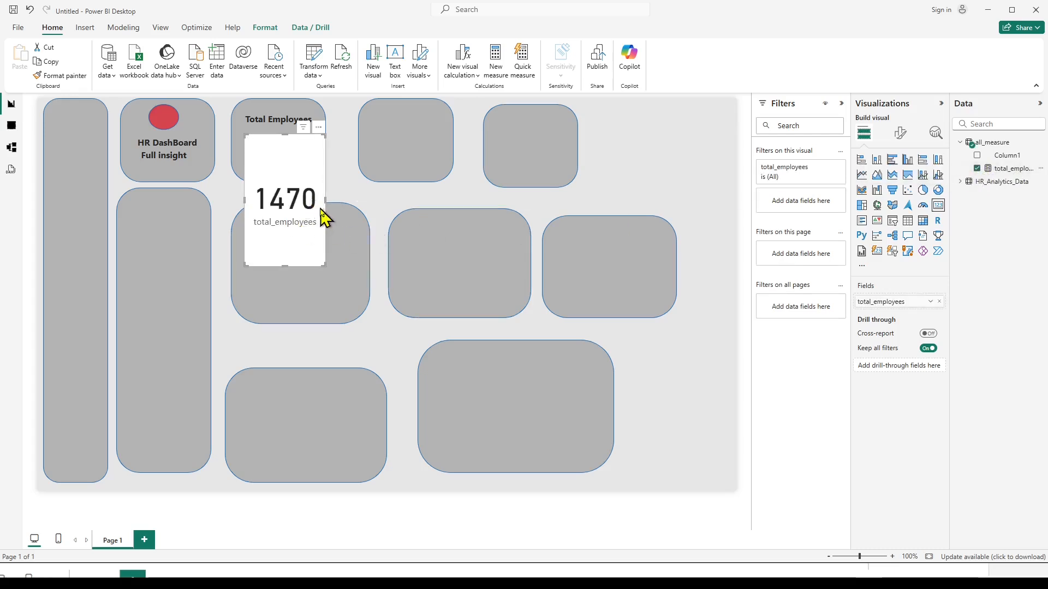
Widen the total_employees card slightly, shorten its height, and fit it over the Total Employees box below the heading.
left_click_drag(327, 201, 347, 203)
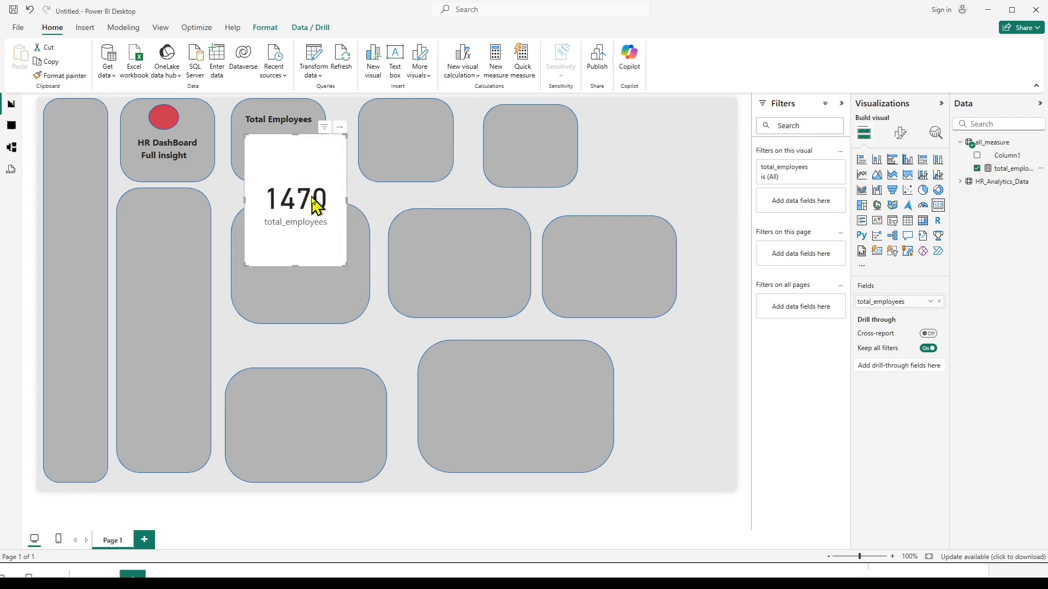
right_click(314, 152)
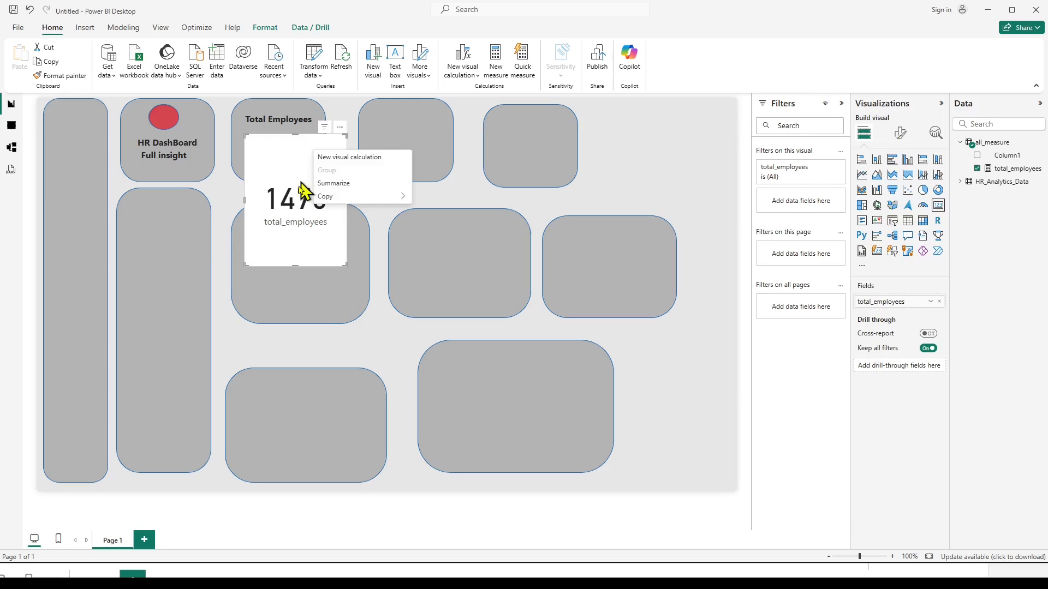
left_click(297, 252)
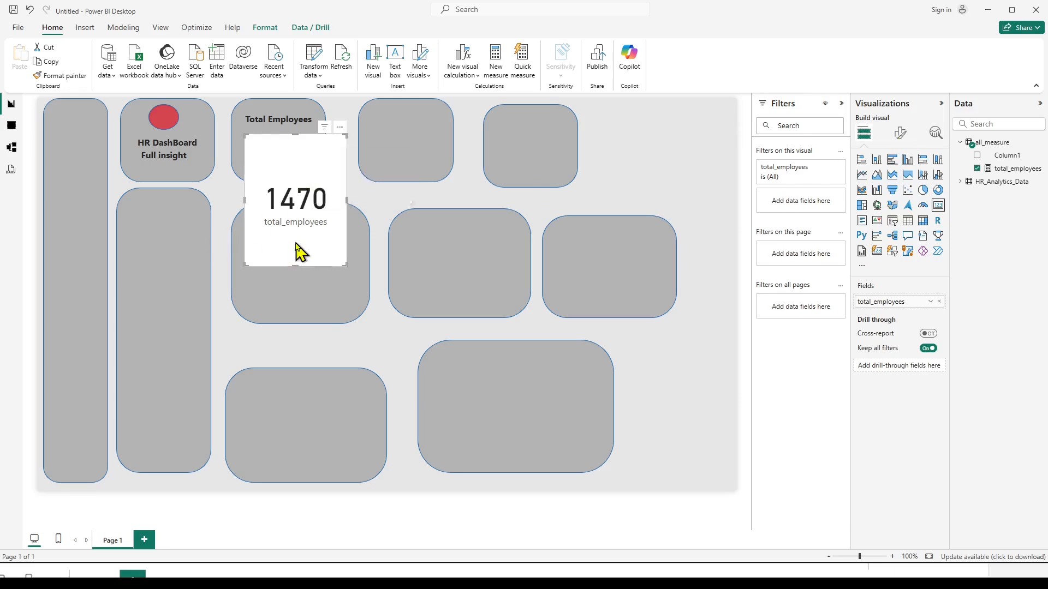
left_click_drag(296, 264, 301, 196)
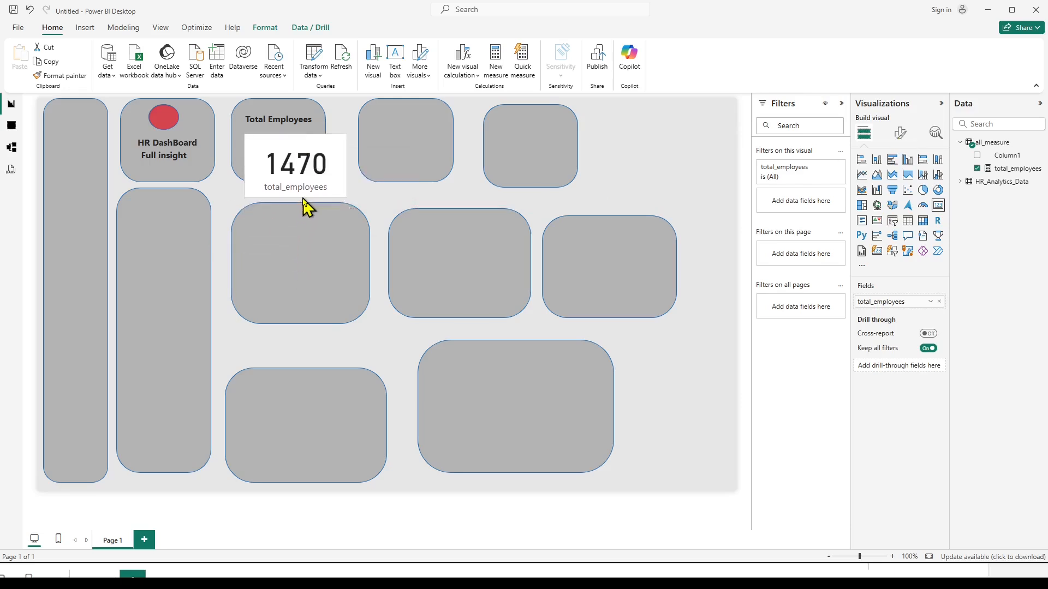
left_click_drag(303, 144, 279, 190)
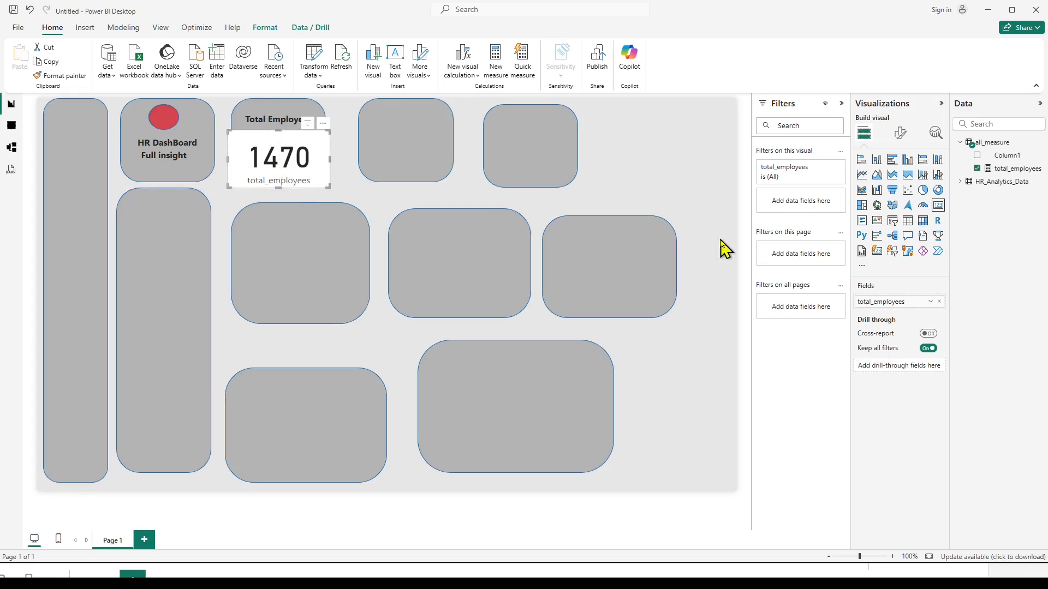
Turn off the category label of the total_employees card.
left_click(901, 134)
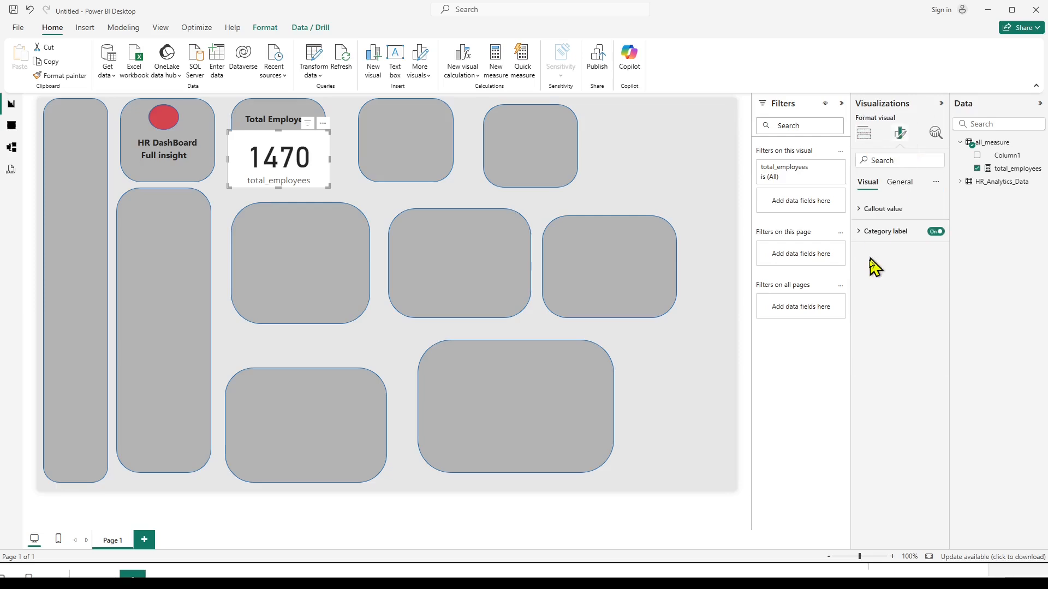
left_click(861, 233)
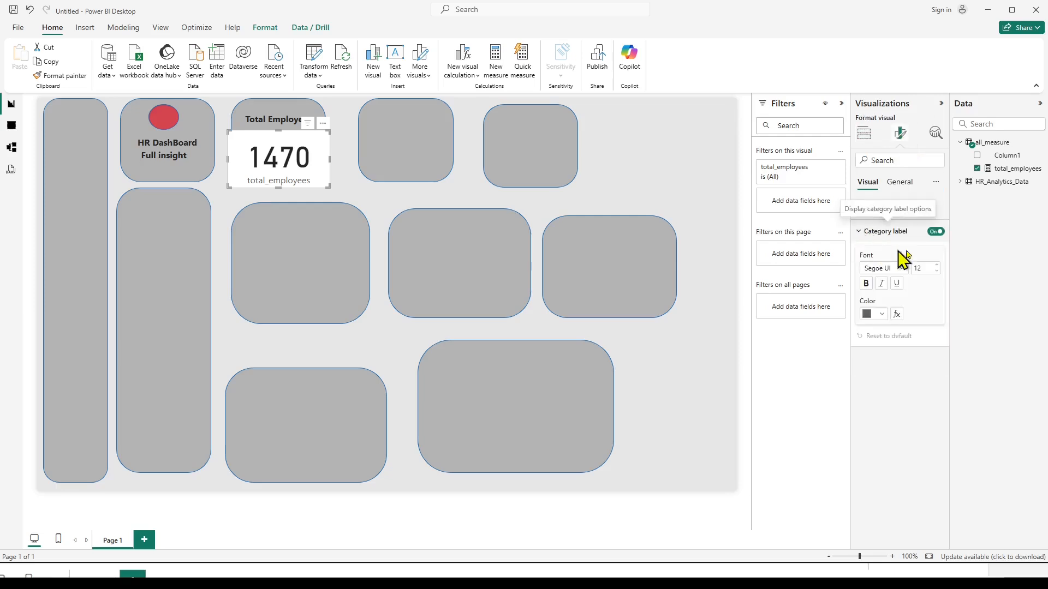
left_click(934, 233)
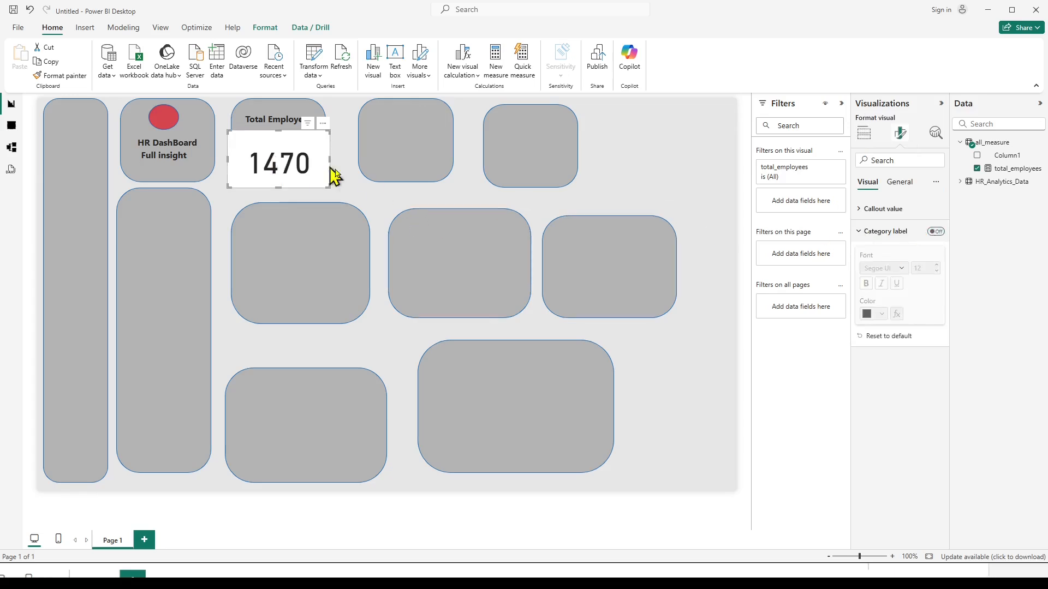
Format the card's callout value with the bright blue theme color and a font size of 30.
left_click(861, 213)
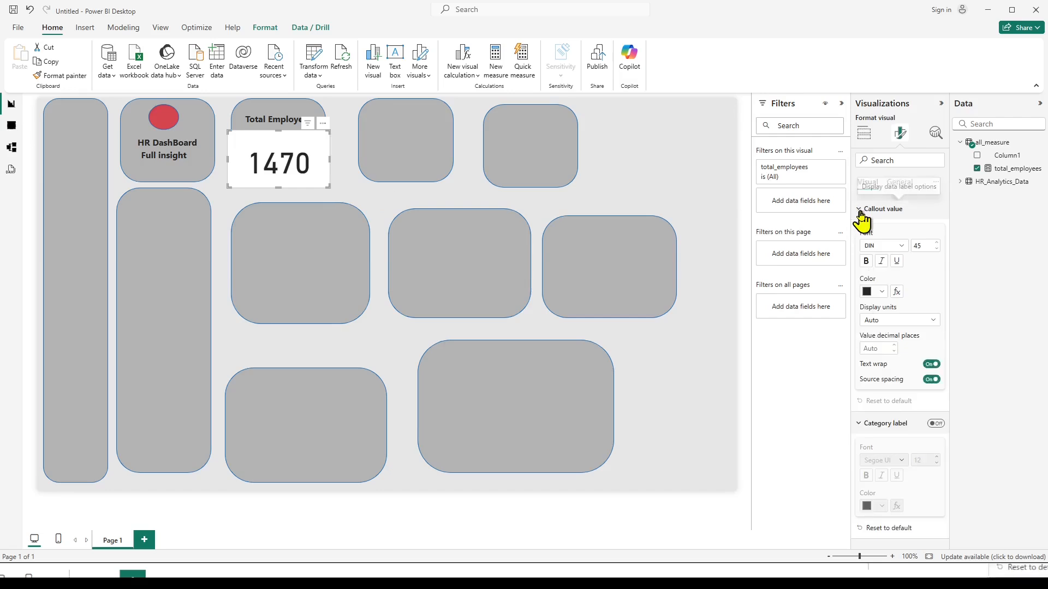
left_click(882, 292)
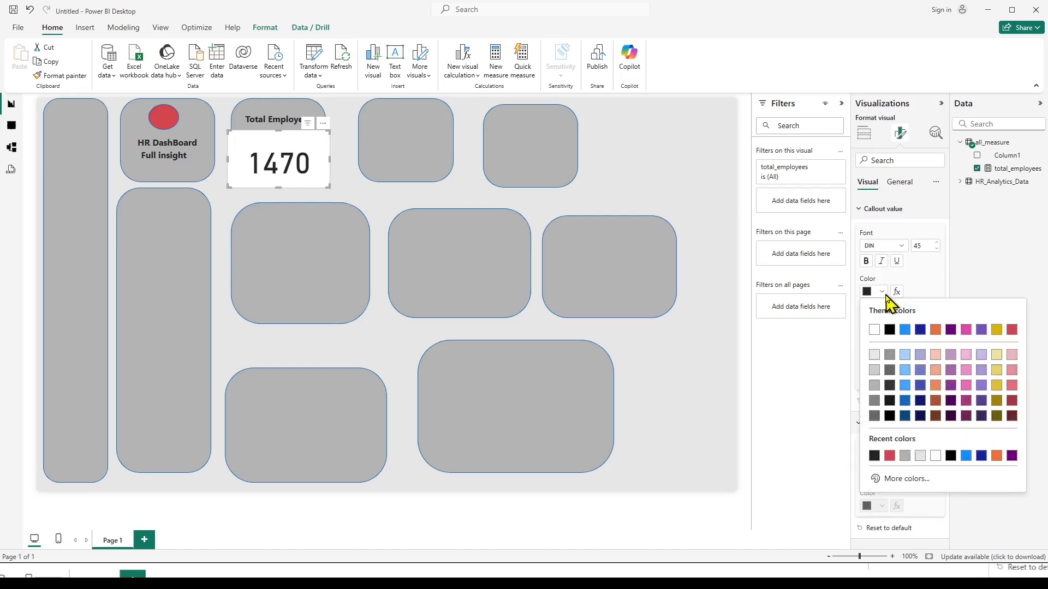
left_click(905, 331)
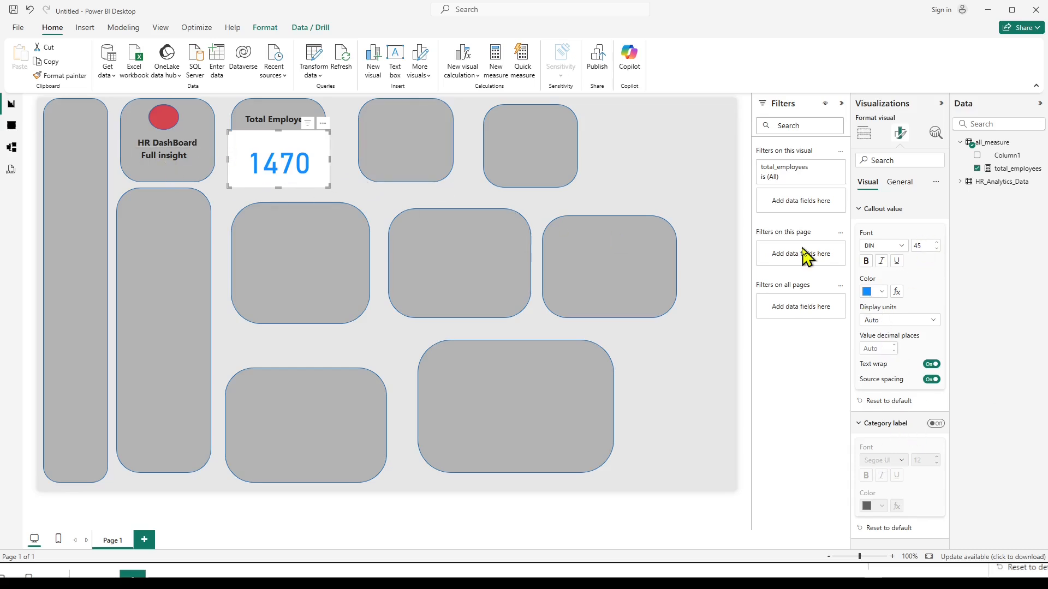
left_click(924, 245)
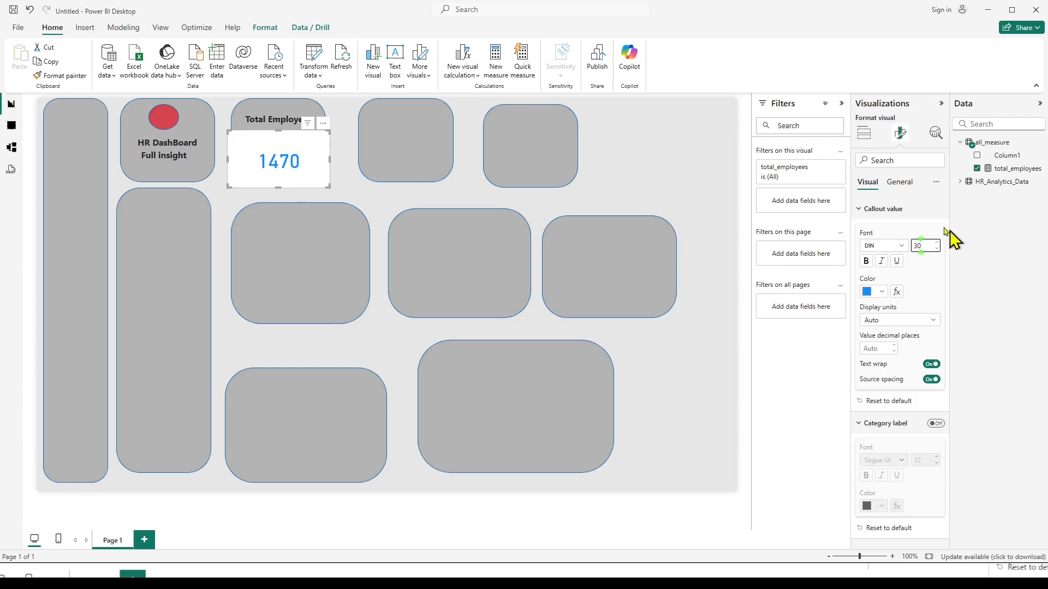
left_click(859, 212)
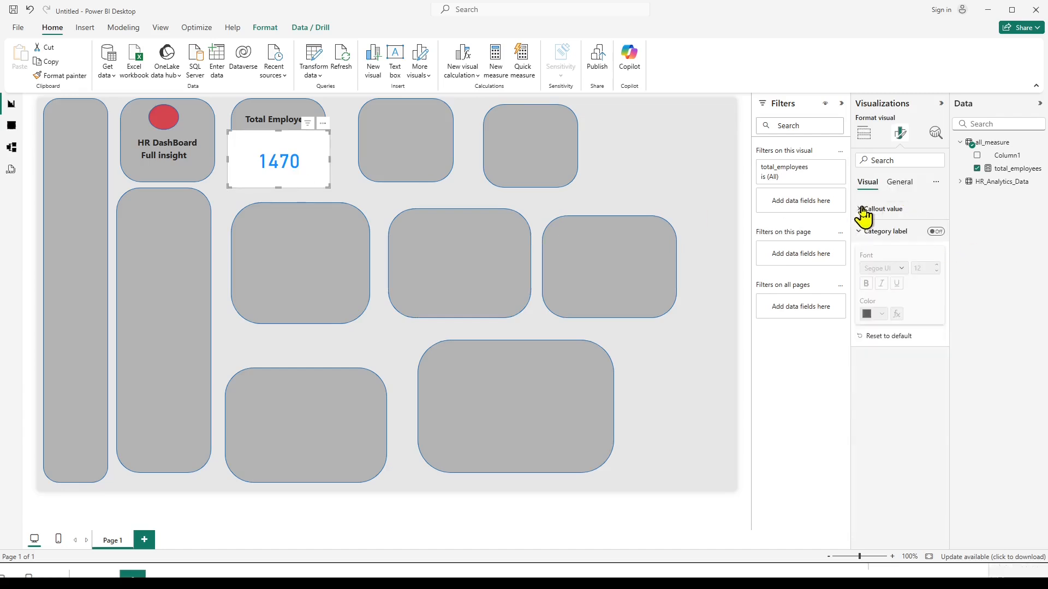
Set the background transparency of the total_employees card to 100%.
left_click(899, 186)
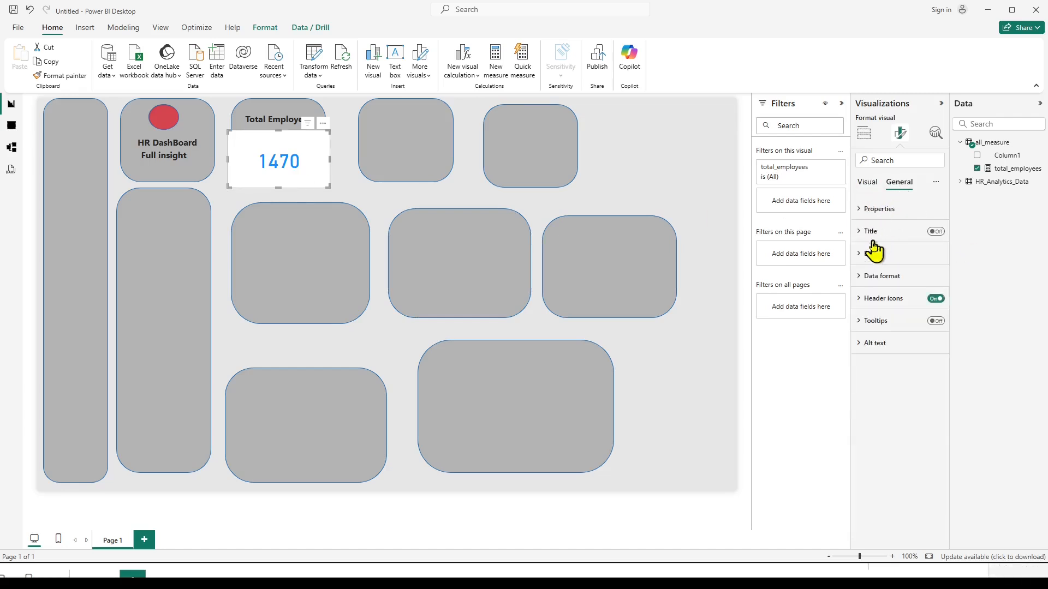
left_click(858, 253)
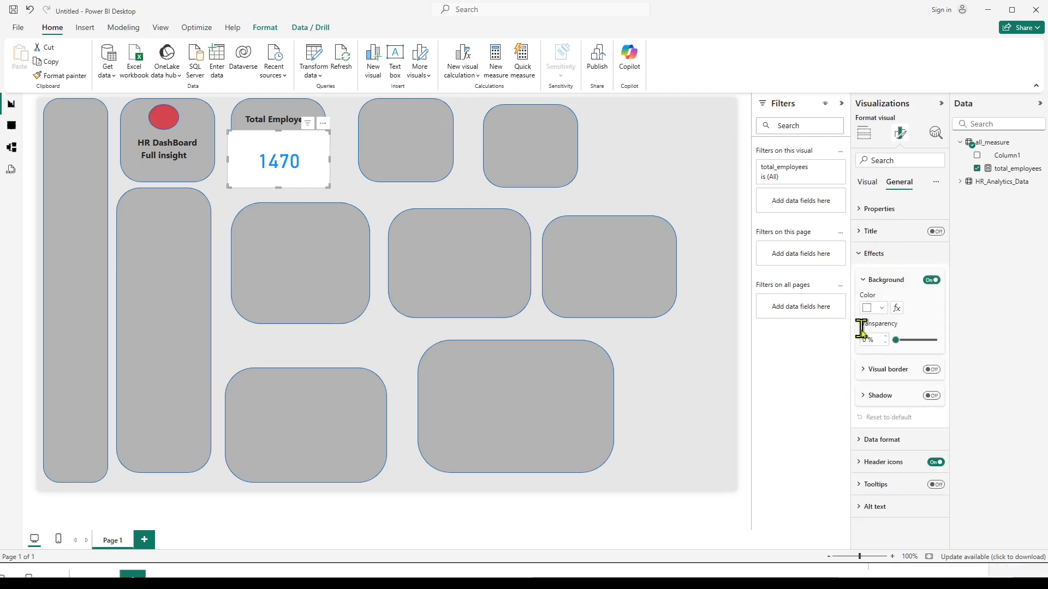
left_click_drag(896, 340, 934, 340)
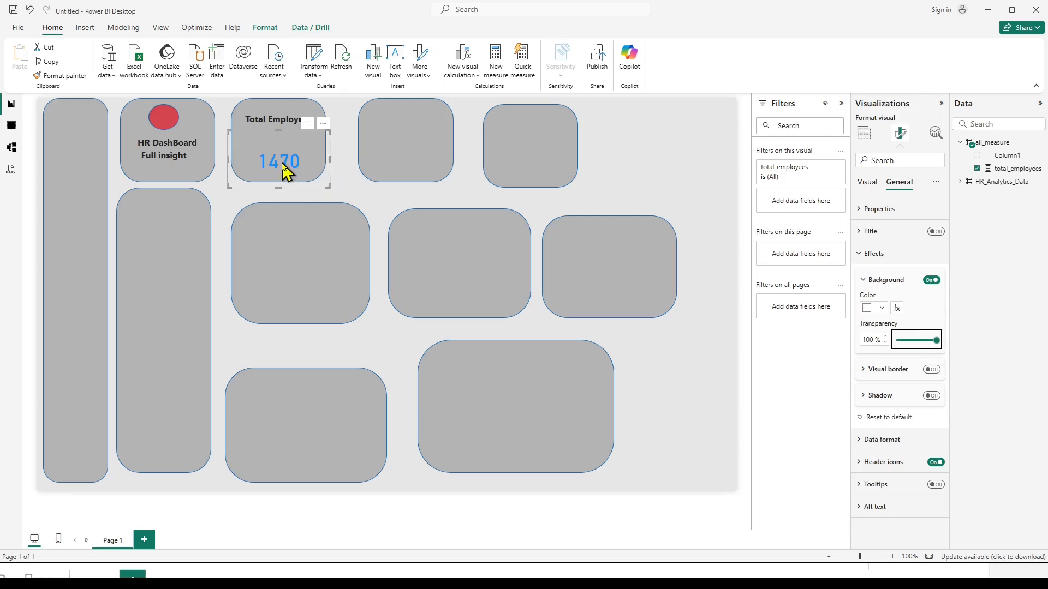
Shrink the total_employees card to fit inside its box and format the total_employees measure with a thousands separator.
left_click_drag(279, 188, 316, 155)
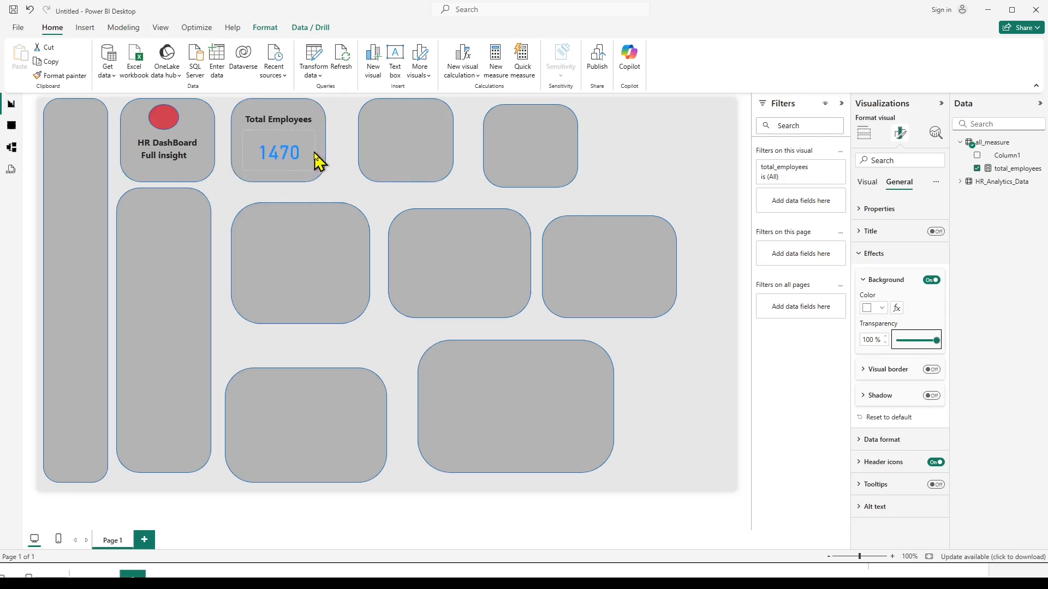
left_click(346, 185)
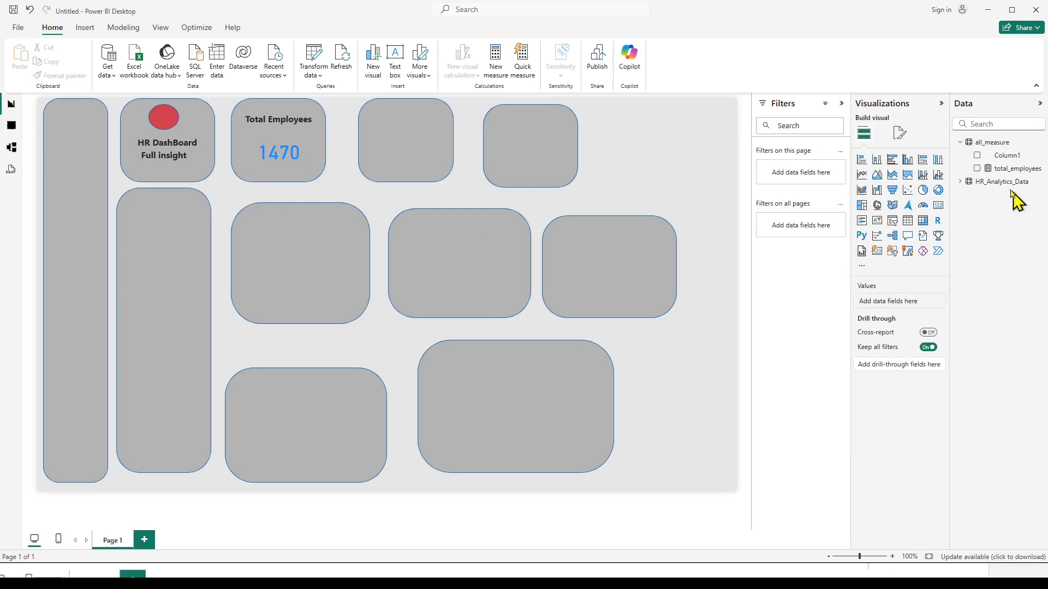
left_click(1006, 169)
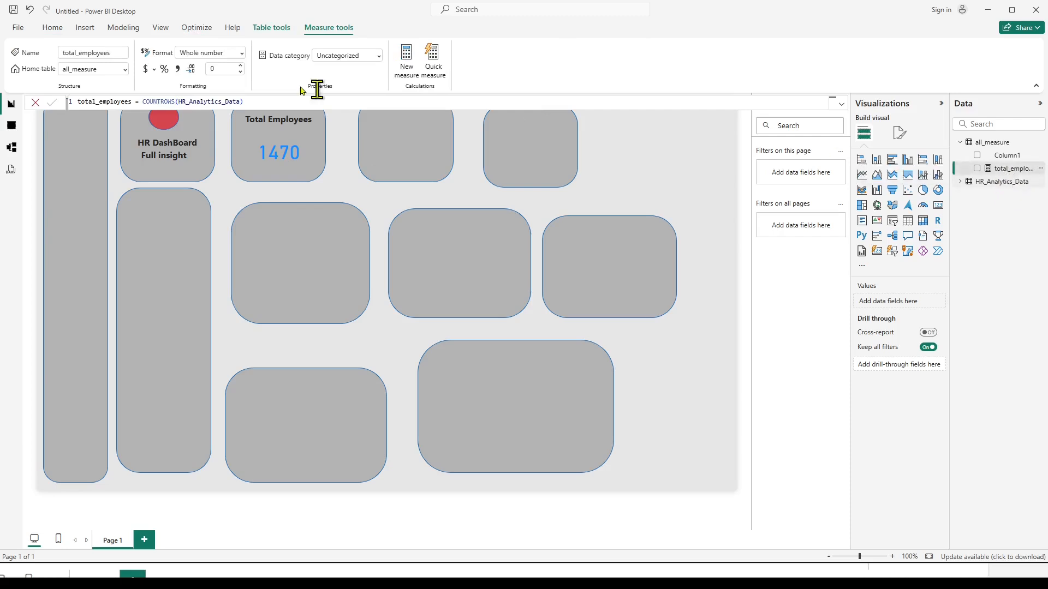
left_click(178, 69)
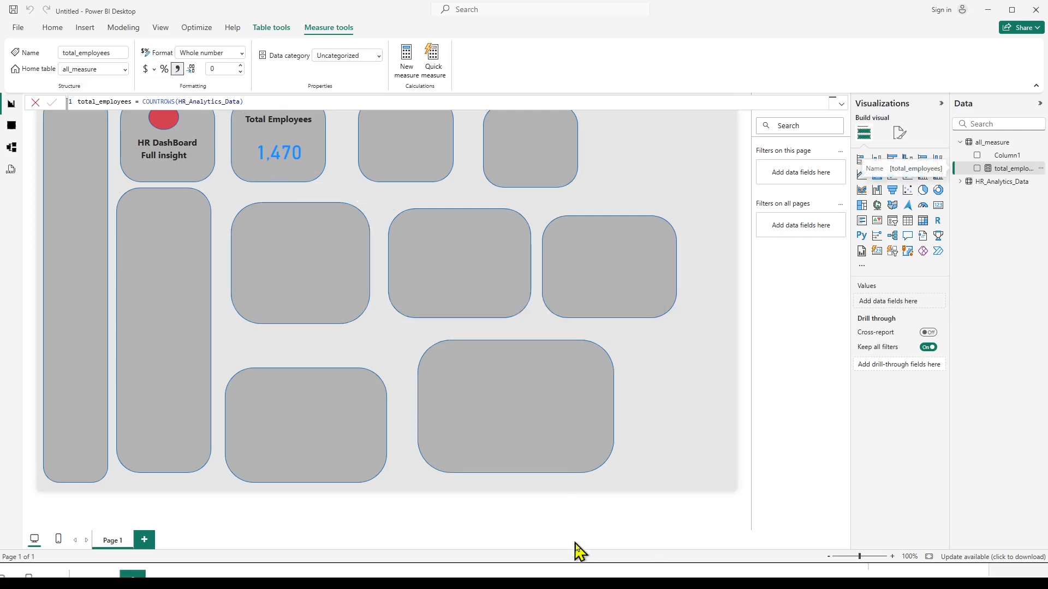
Following the reference dashboard image, insert man.jpg, shrink it, and place it at the left side of the box beside Total Employees.
key("alt+Tab")
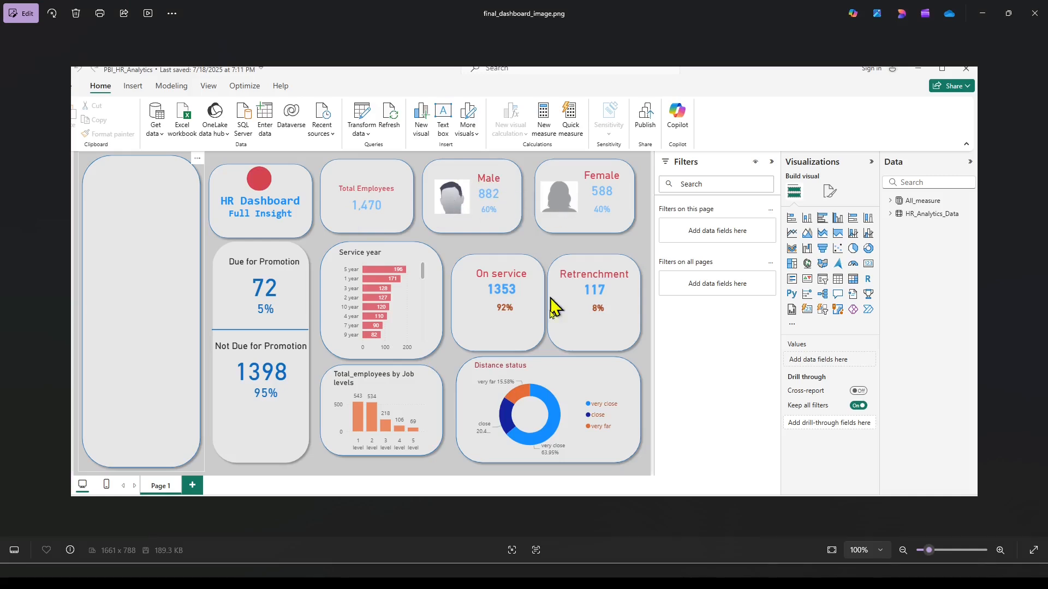
key("alt+Tab")
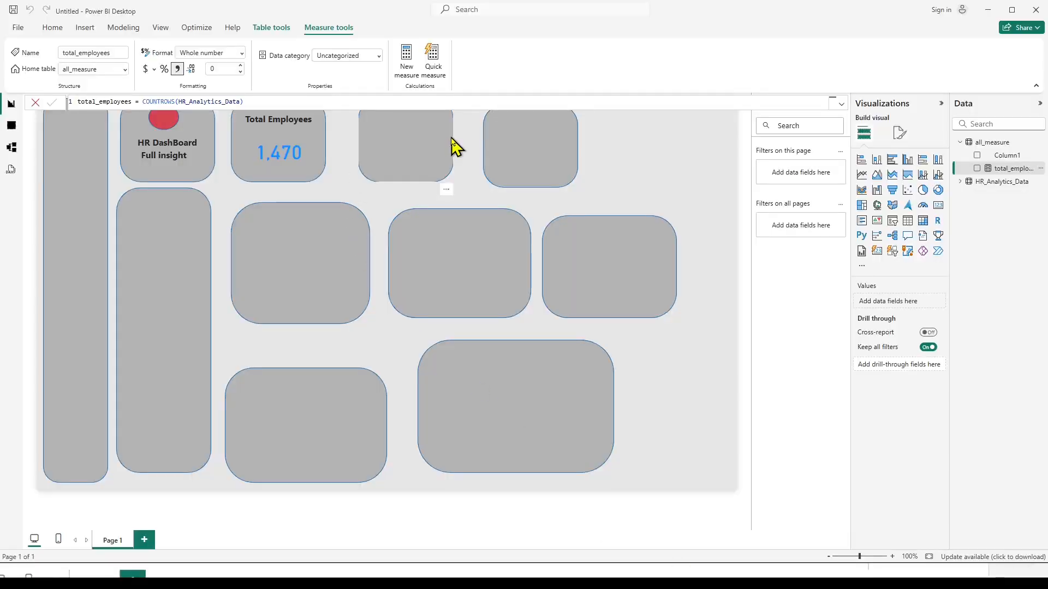
left_click(668, 175)
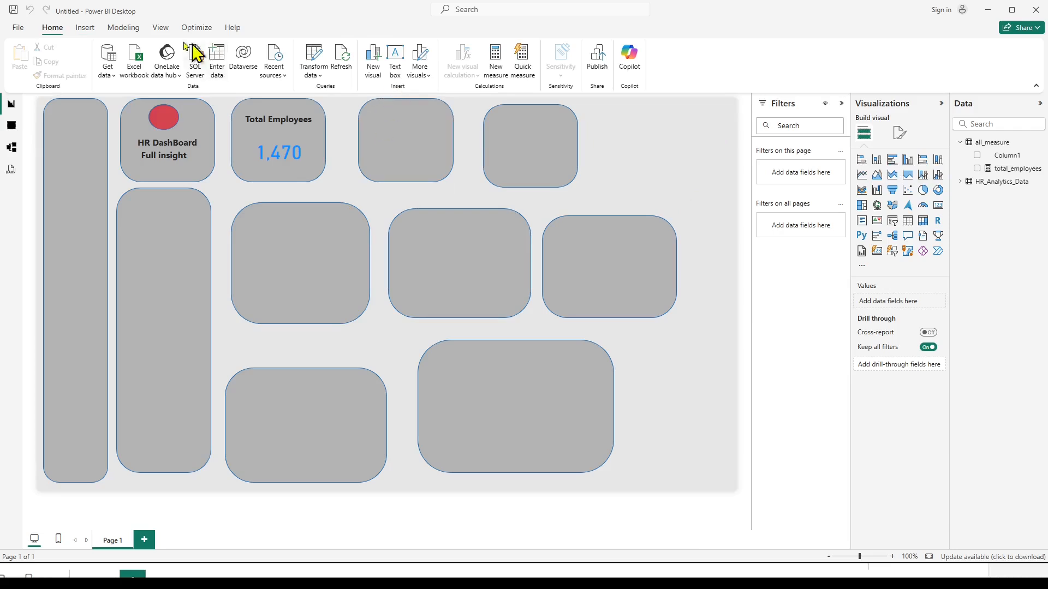
left_click(84, 29)
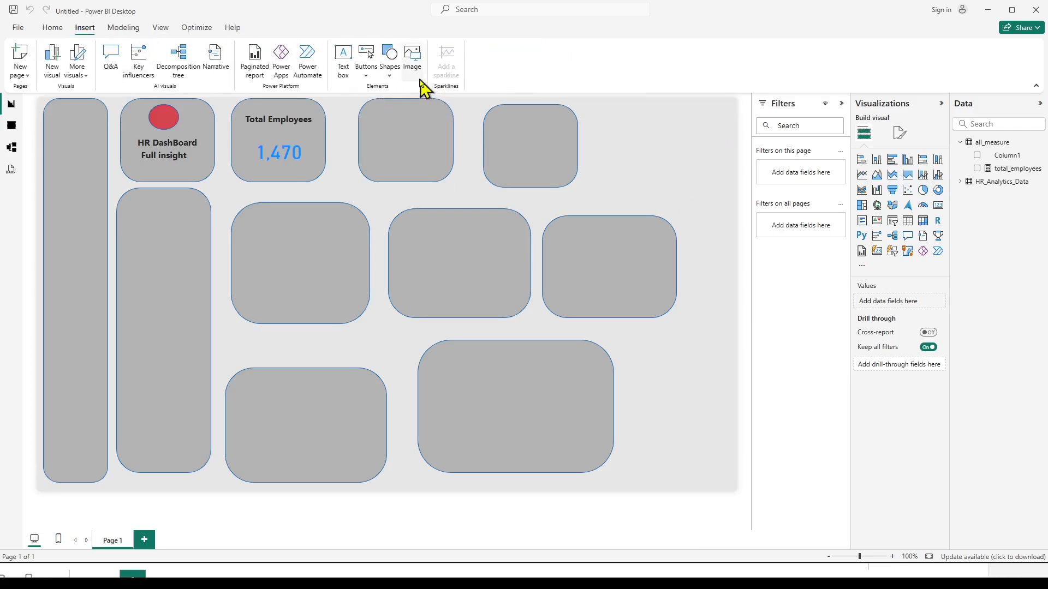
left_click(410, 64)
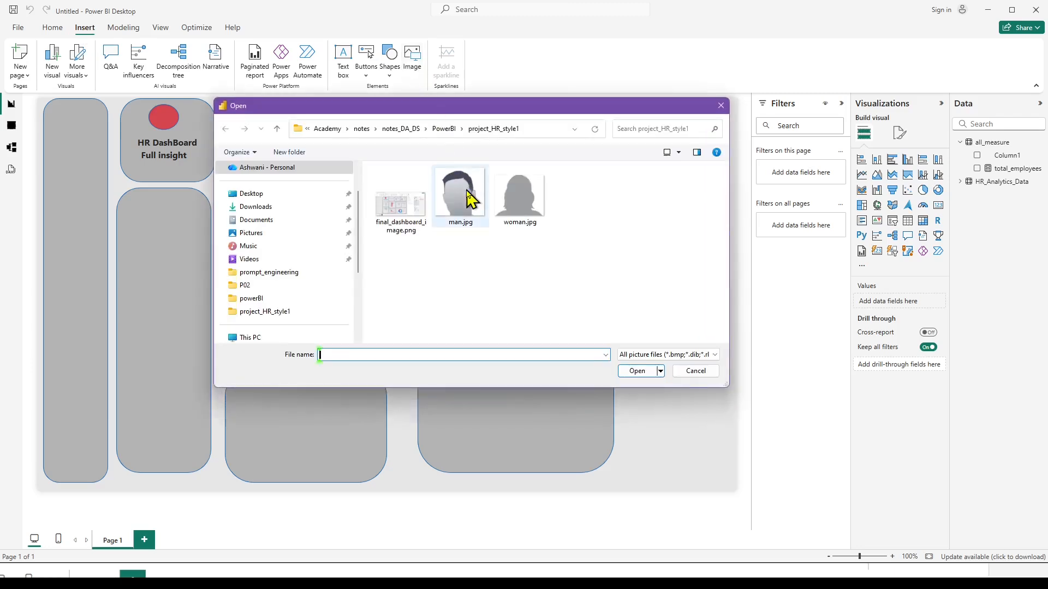
left_click(468, 199)
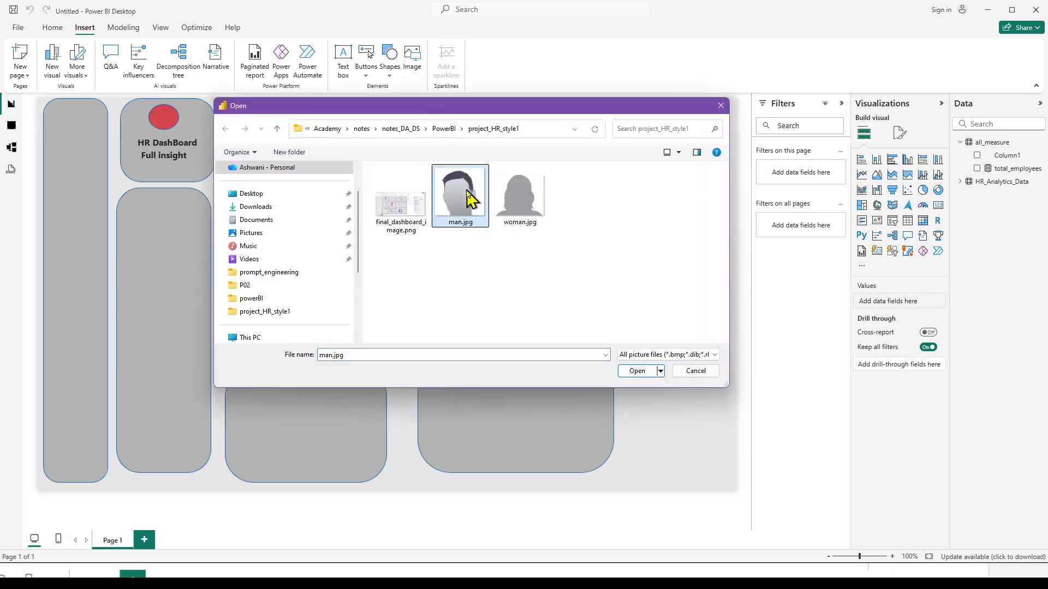
left_click(642, 371)
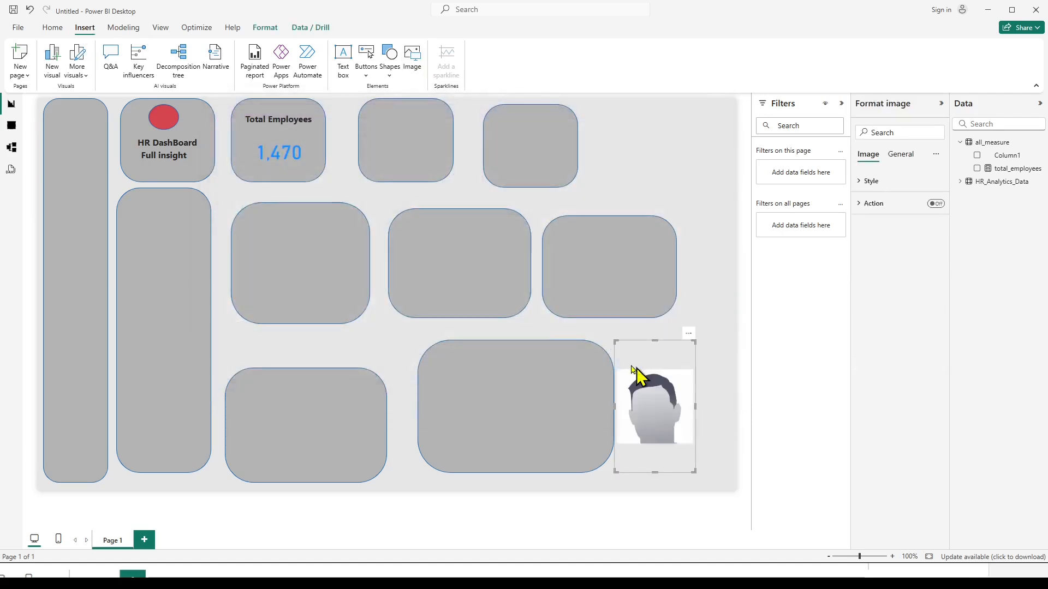
left_click_drag(664, 402, 378, 131)
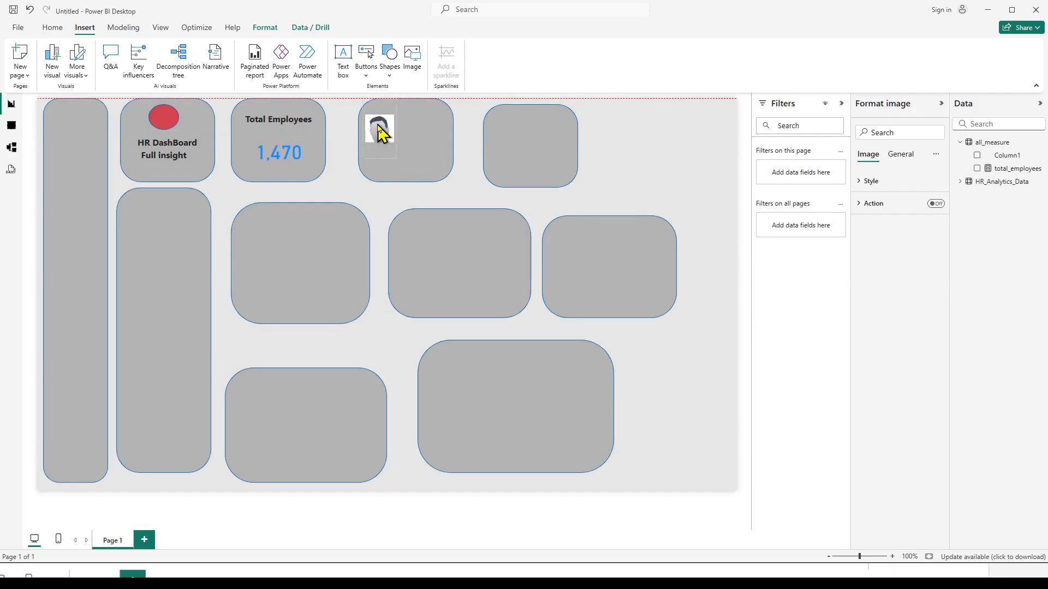
left_click(479, 196)
Duplicate the Total Employees heading and move the copy to the top of the box containing the man image.
left_click(311, 114)
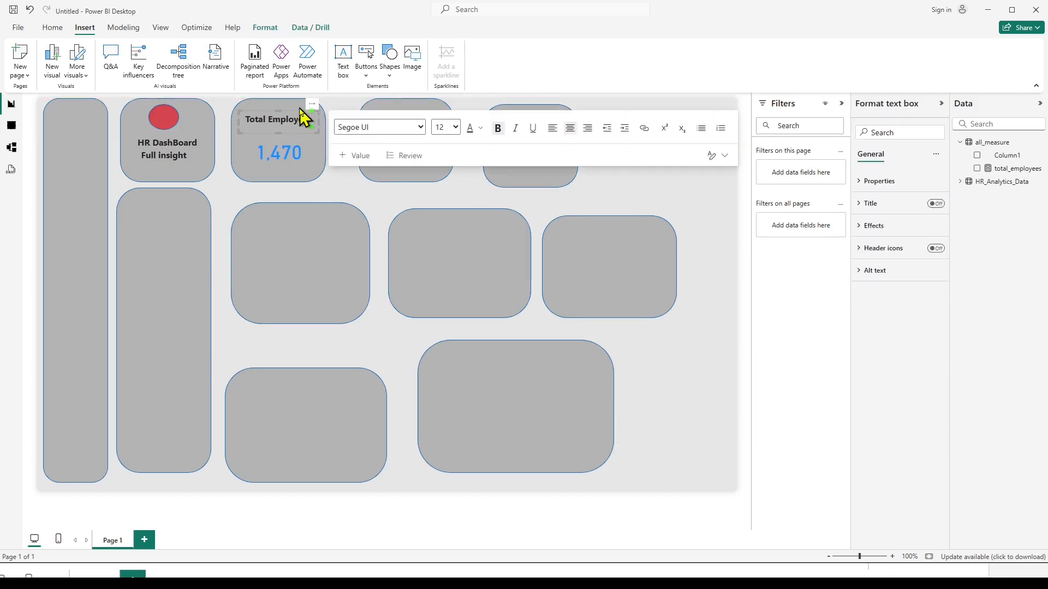
left_click(297, 109)
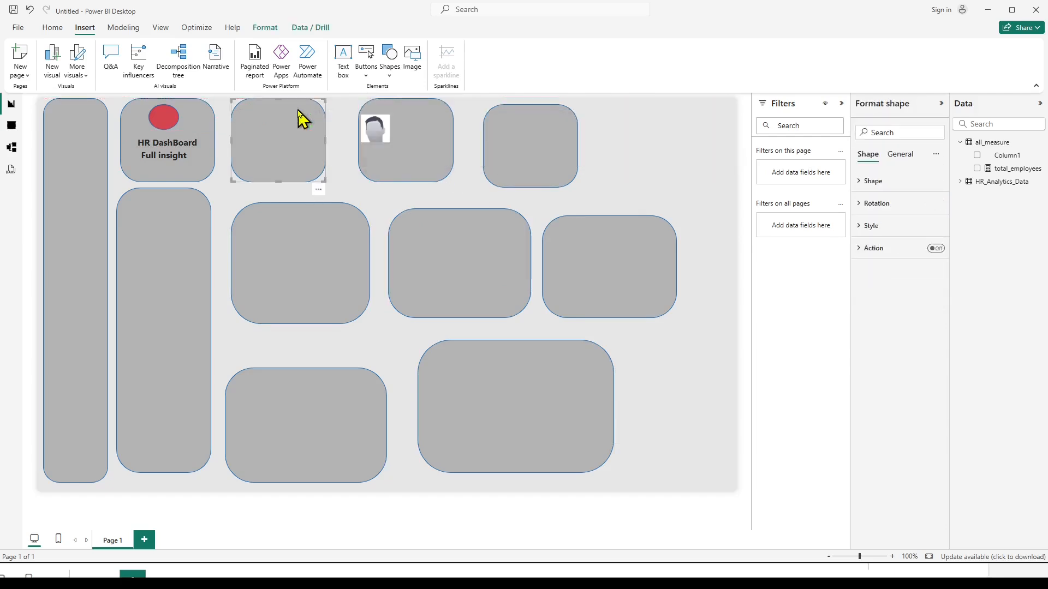
left_click(358, 192)
left_click(265, 117)
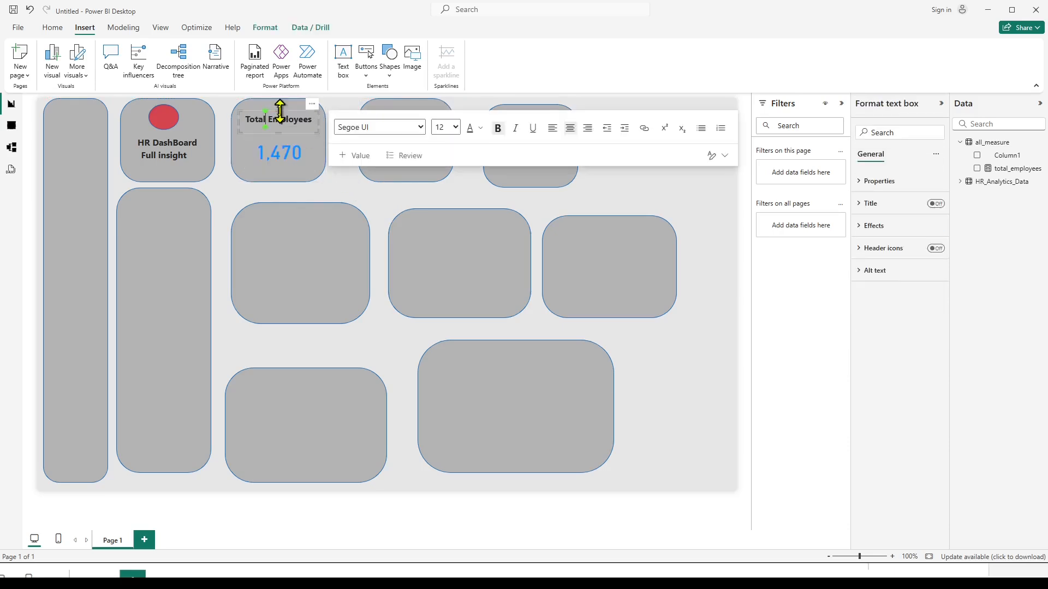
key("ctrl+a")
type("COUNTROWS(HR_Analytics_Data)")
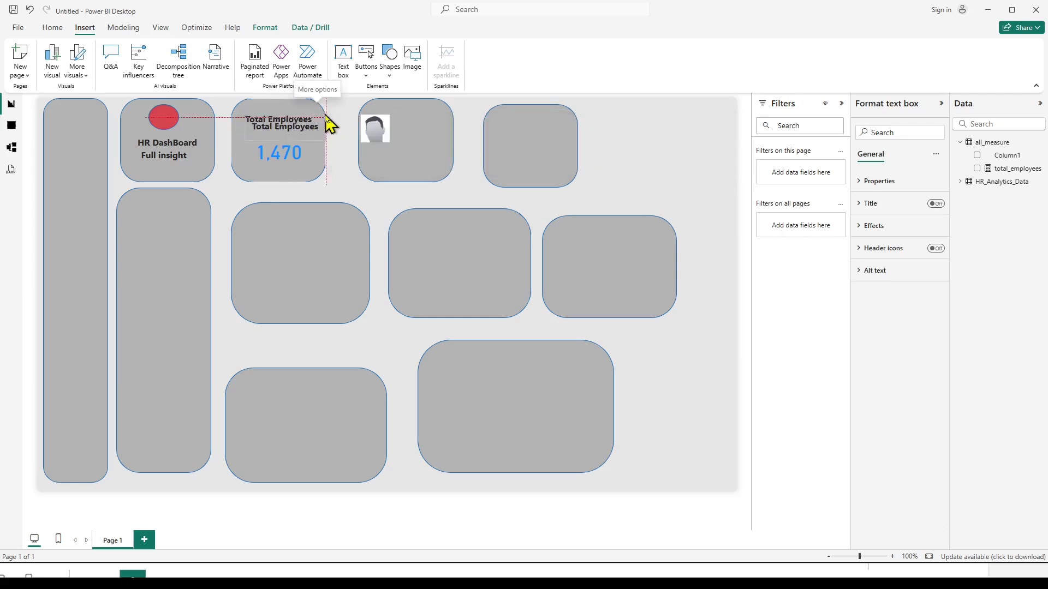
left_click_drag(323, 113, 448, 108)
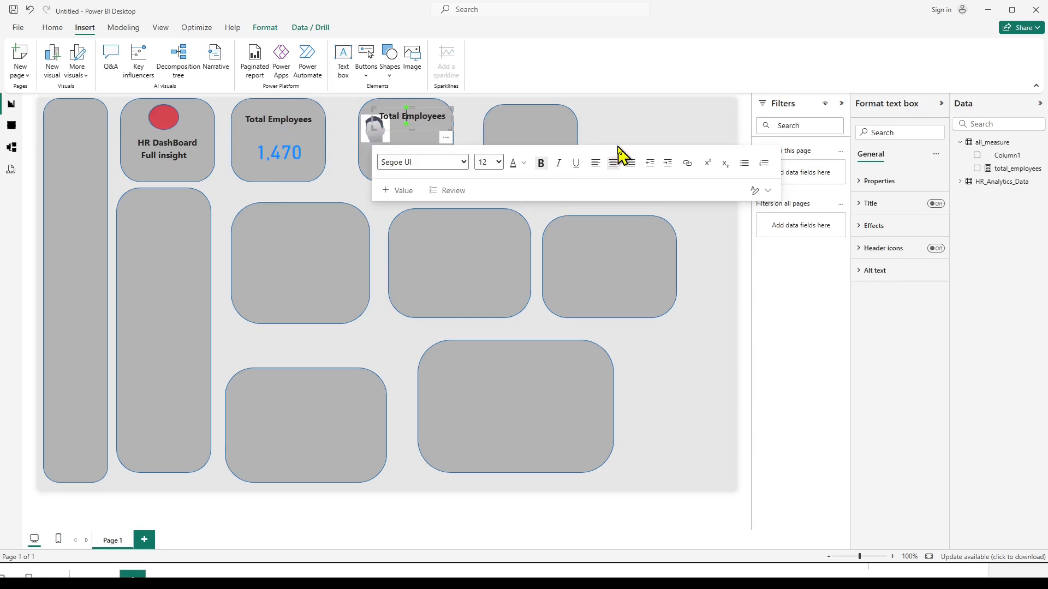
Change the copied heading's text to Male and set its font size to 14.
key("ctrl+a")
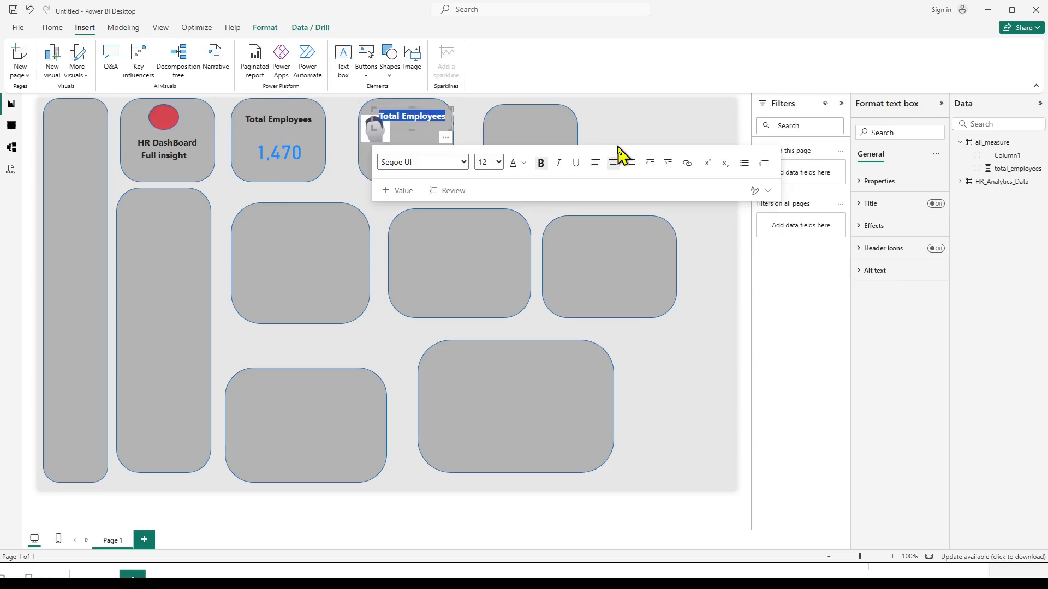
type("Male")
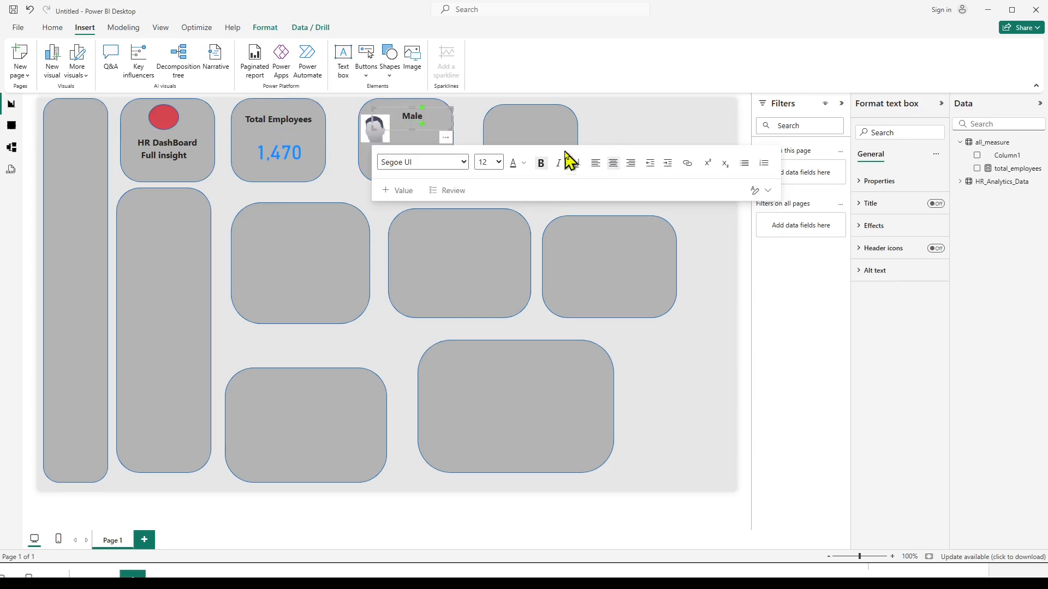
left_click(686, 108)
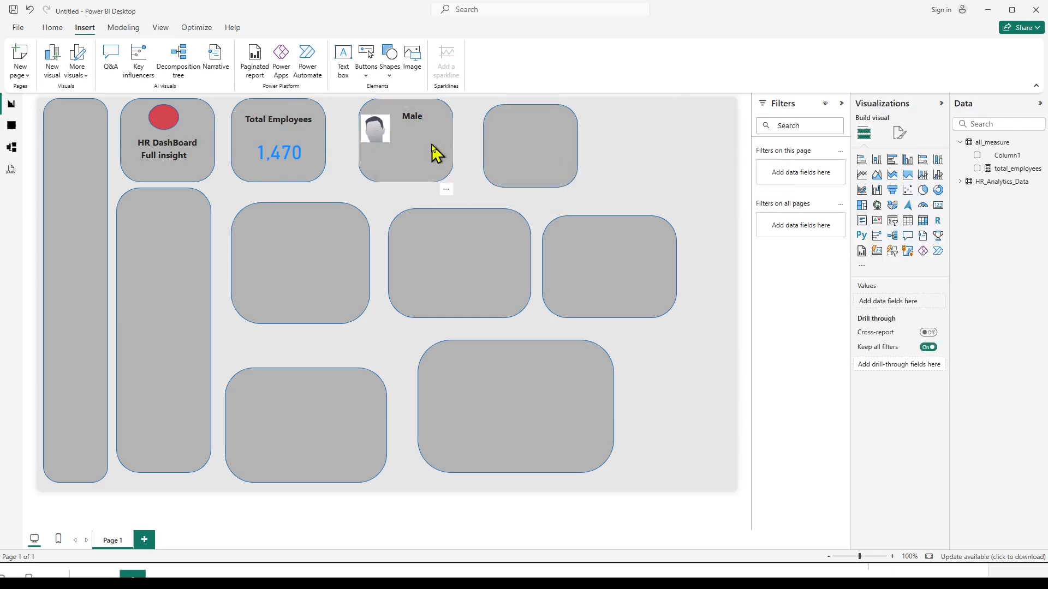
left_click(417, 115)
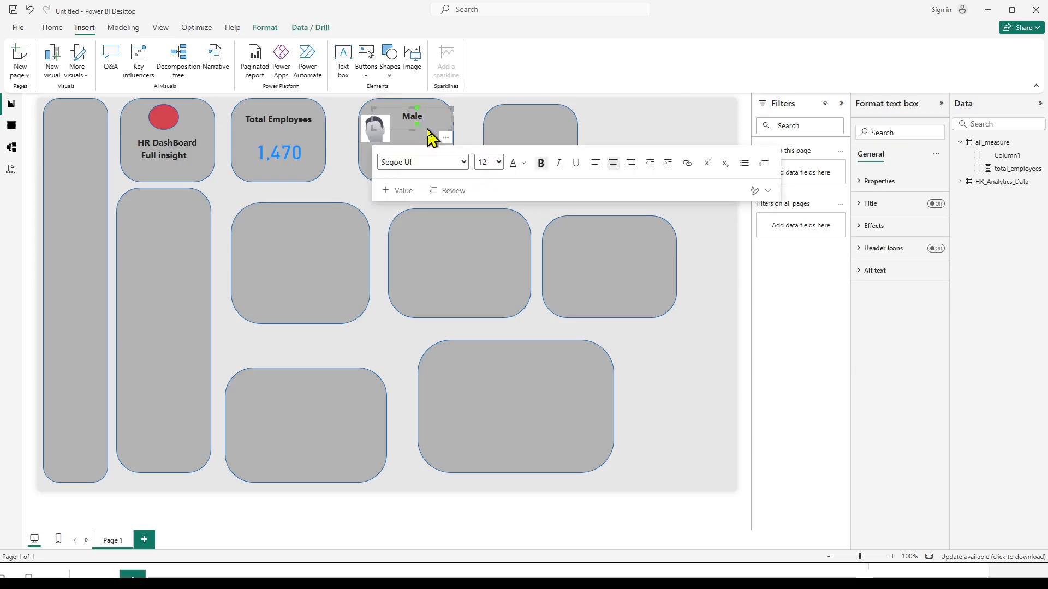
left_click(499, 162)
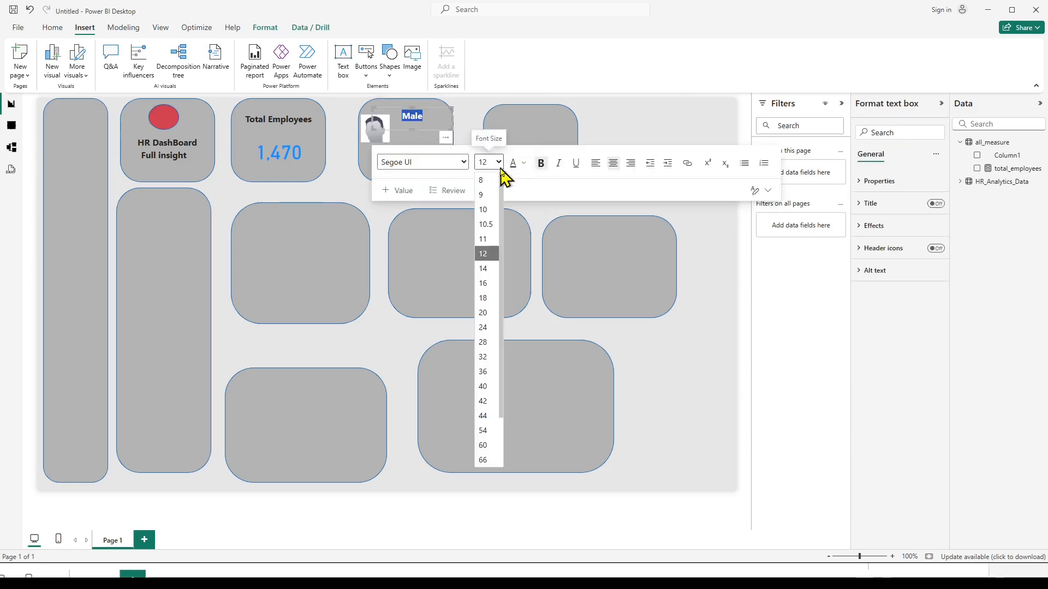
left_click(480, 273)
left_click(646, 142)
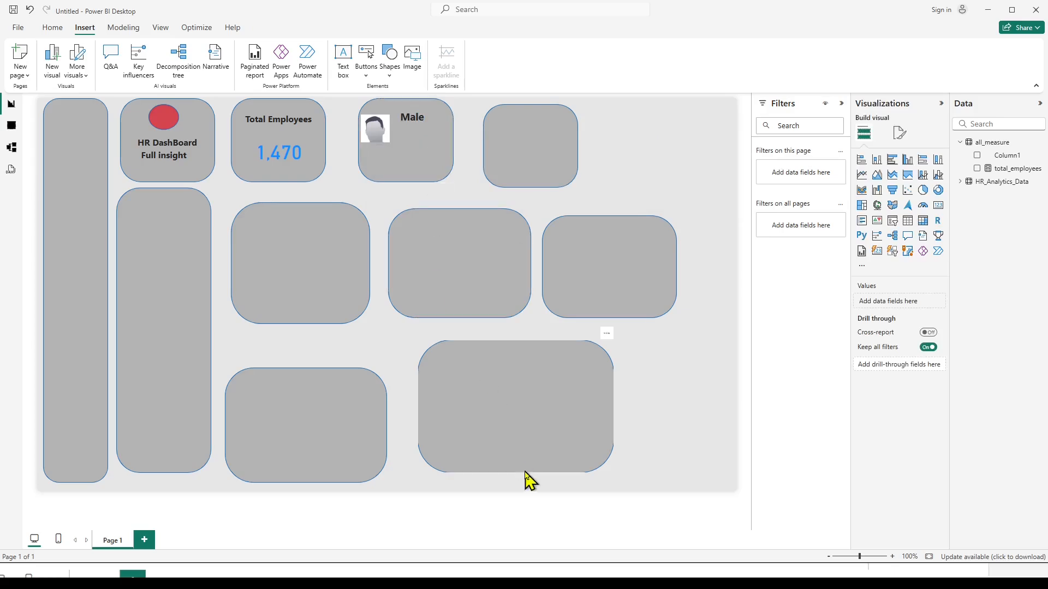
Check the HR_Analytics_Data table and ask ChatGPT for a measure formula totalling its males, noting that the gender column contains male and female.
left_click(12, 126)
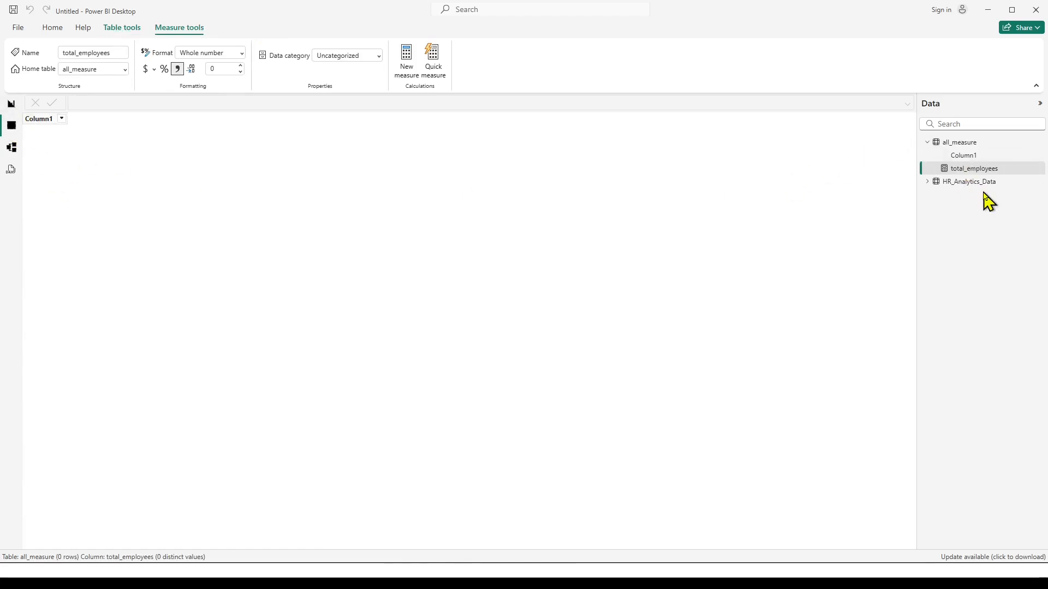
left_click(977, 183)
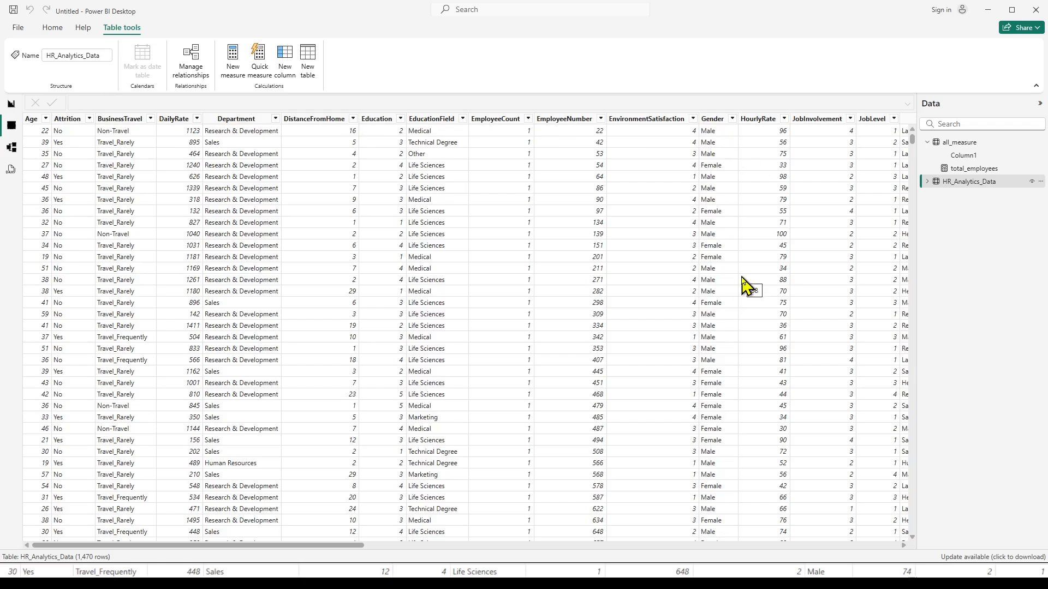
mouse_move(572, 577)
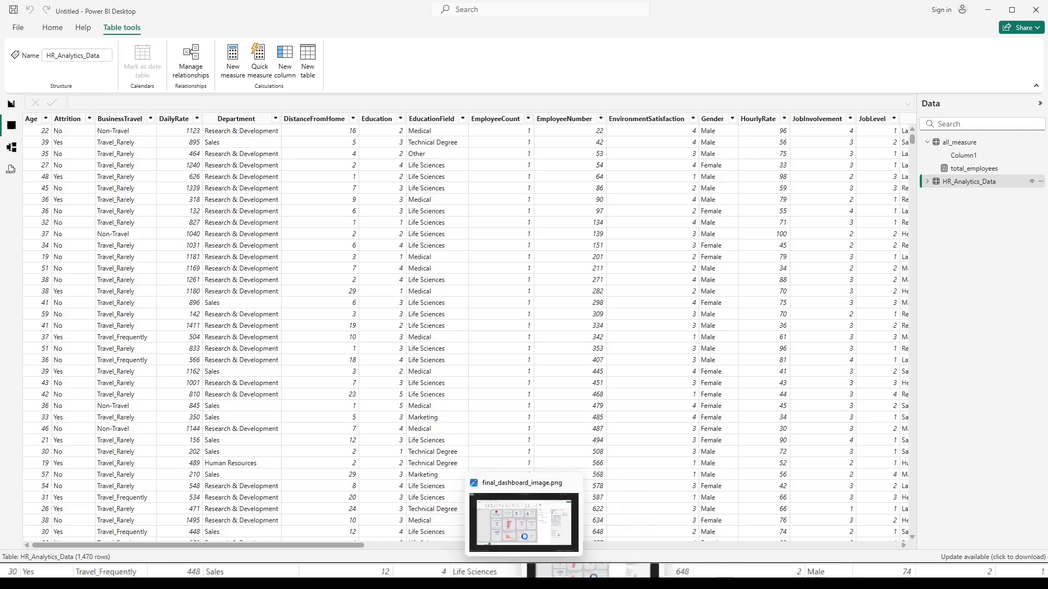
mouse_move(524, 577)
key("alt+Tab")
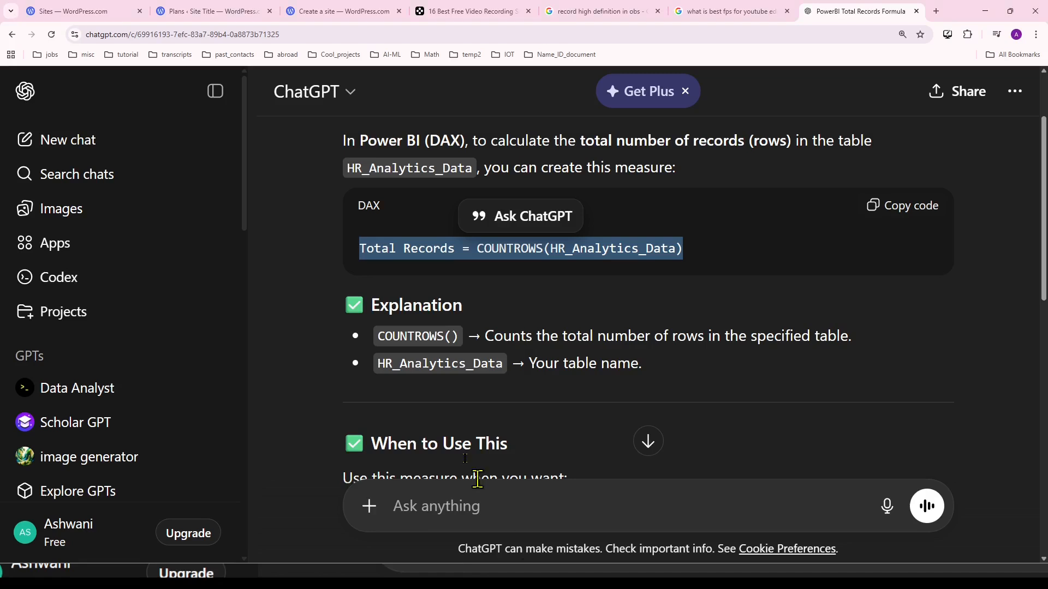
left_click(412, 526)
type("You are a PowerBI expert. Give me the measure formula to calculate total number of males  from table HR_Analytics_Data.")
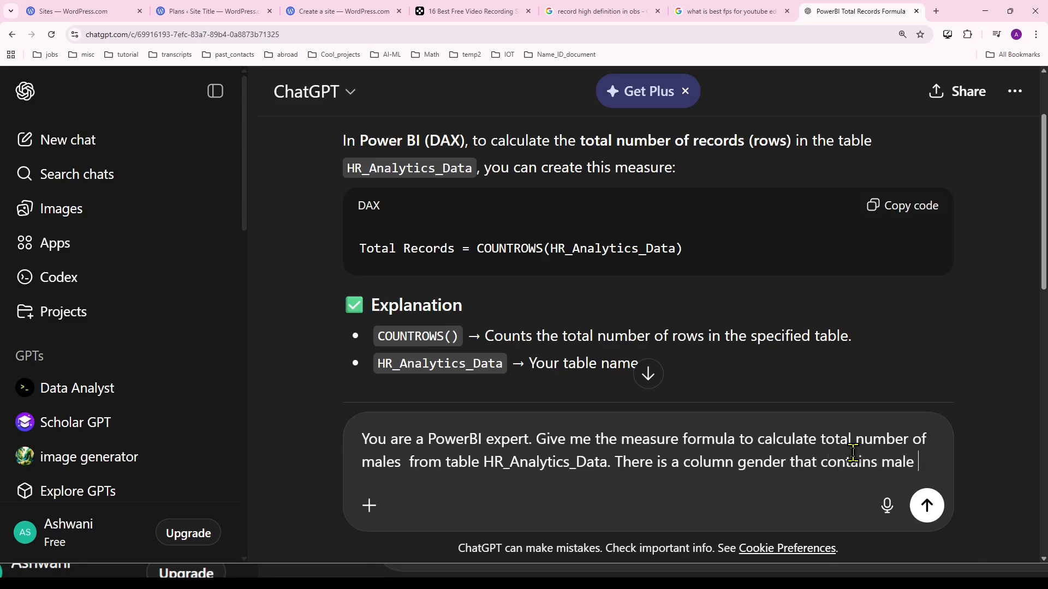
type("d female values")
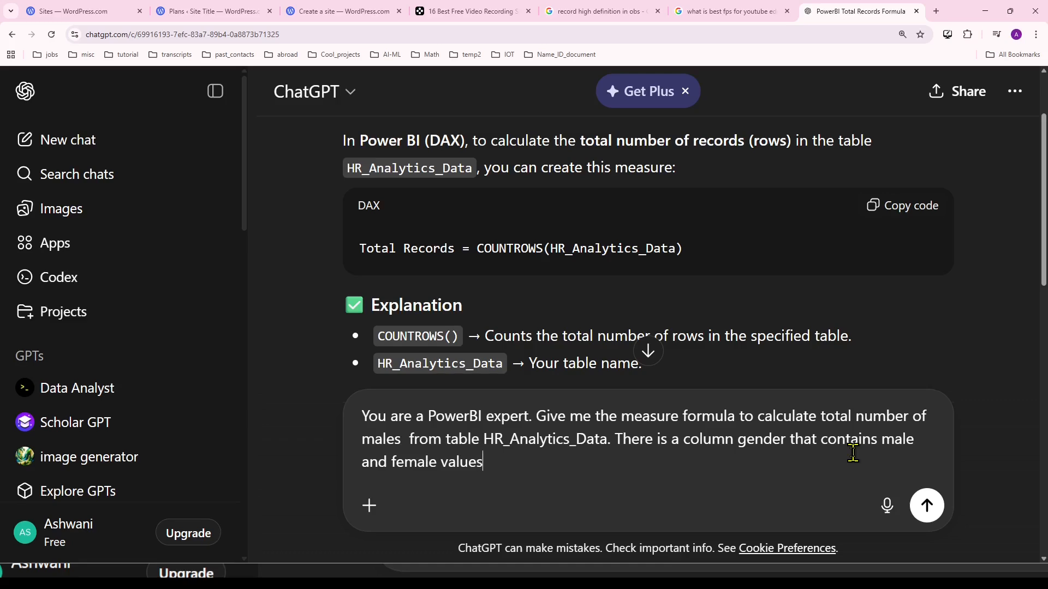
key("Return")
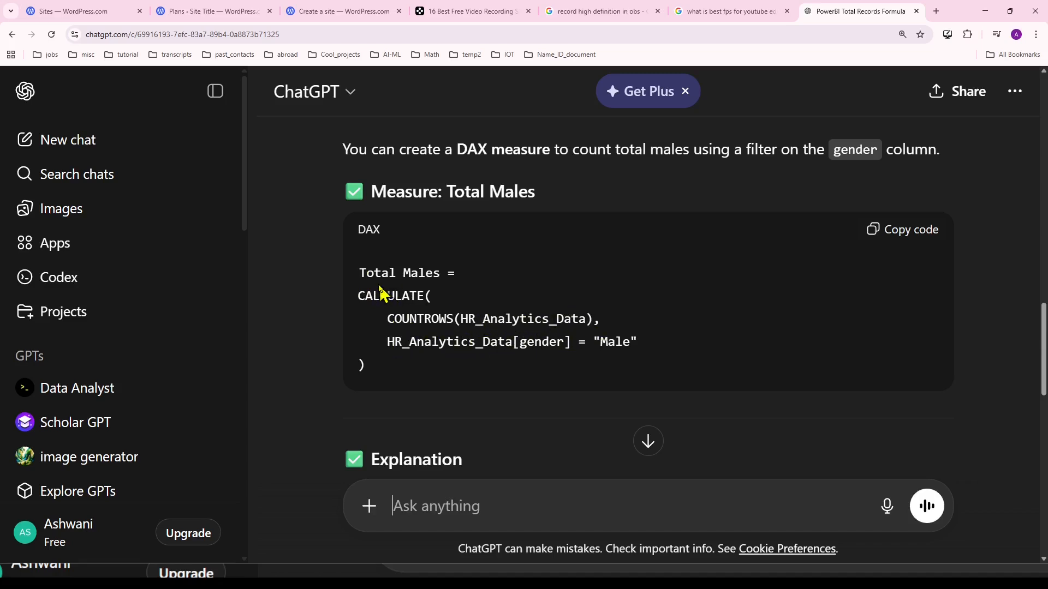
Switch to the Notepad formula notes and copy the line male_count = CALCULATE([Total_employees], 'HR_Analytics_Data'[Gender] = "Male").
left_click_drag(362, 293, 380, 374)
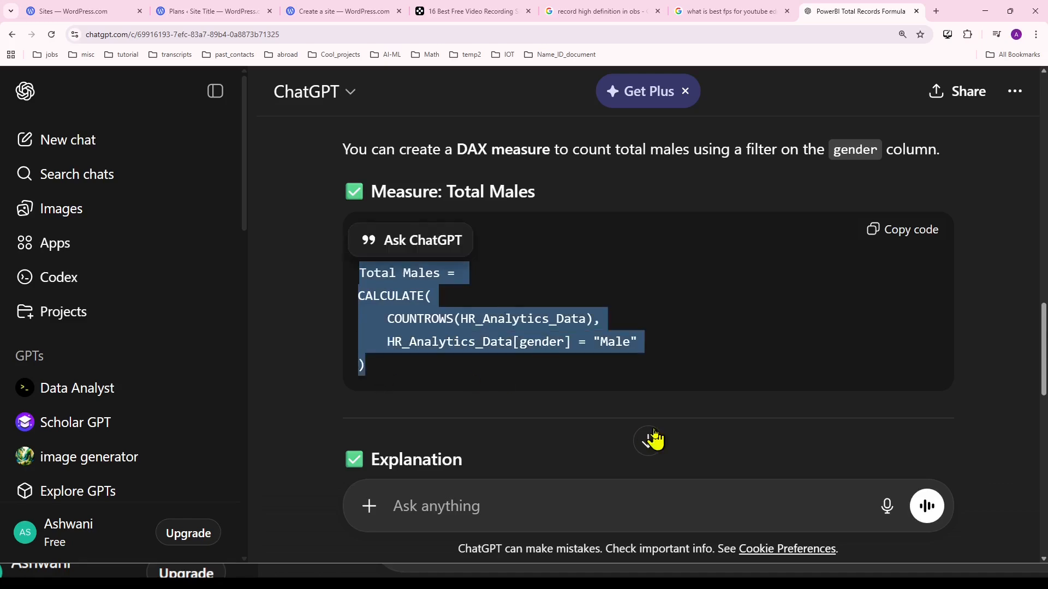
key("alt+Tab")
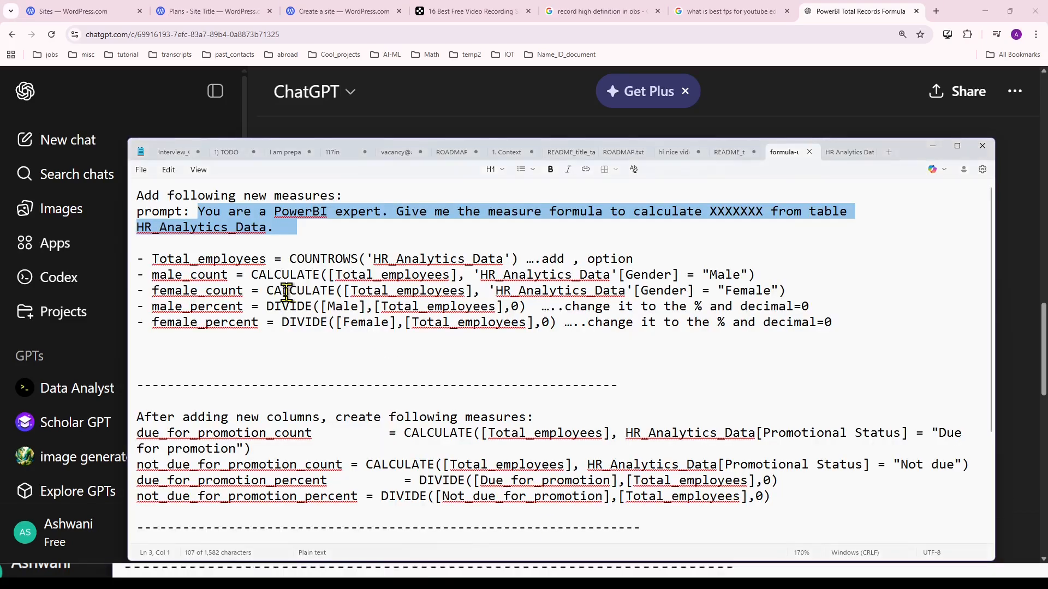
left_click(283, 288)
left_click_drag(152, 274, 756, 275)
key("ctrl+c")
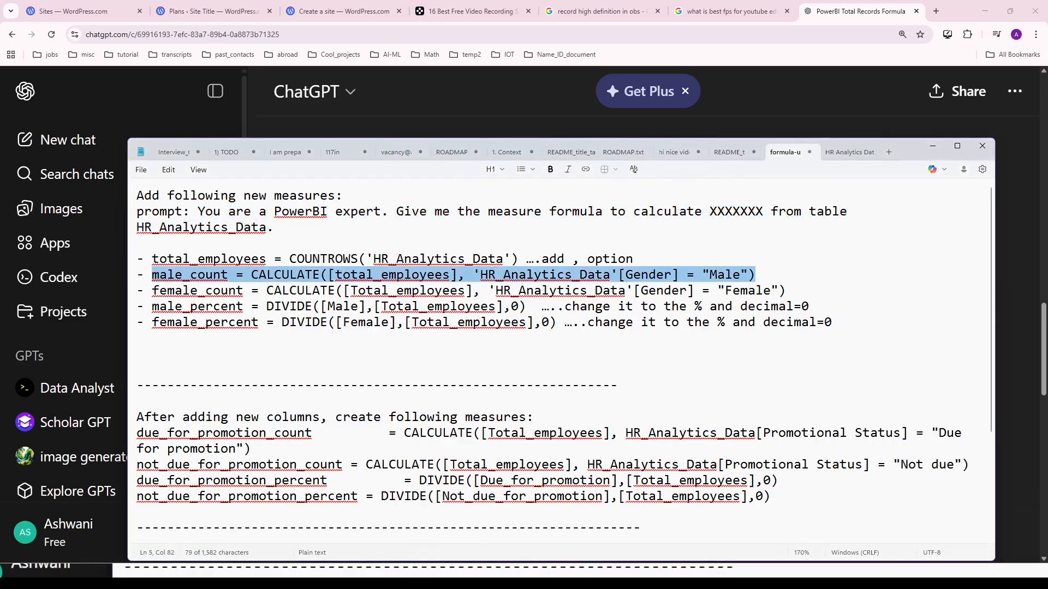
key("alt+Tab")
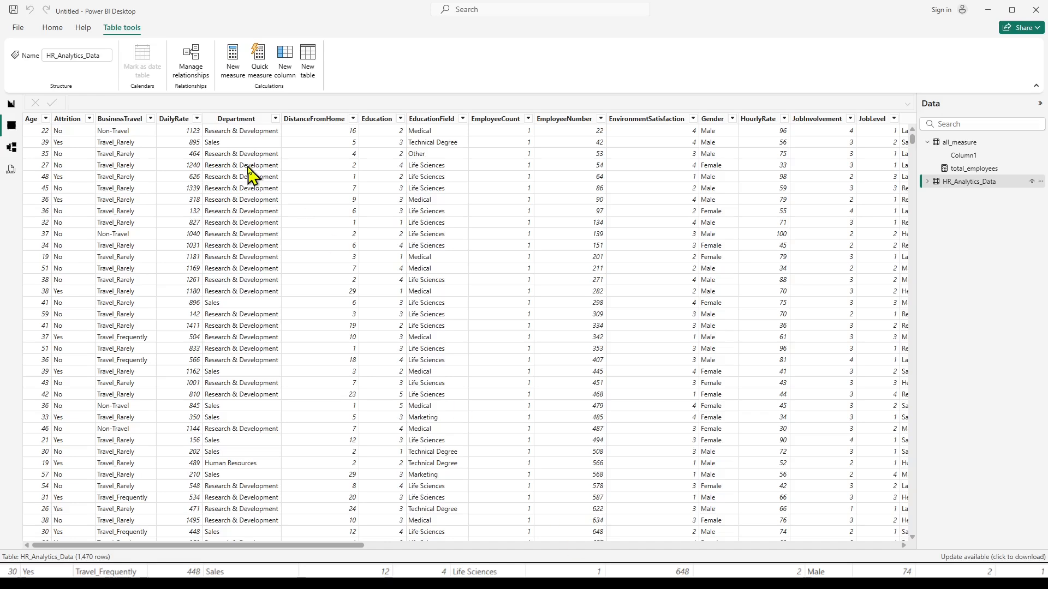
Return to the report and create the all_measure measure male_count = CALCULATE([total_employees], 'HR_Analytics_Data'[Gender] = "Male").
left_click(11, 105)
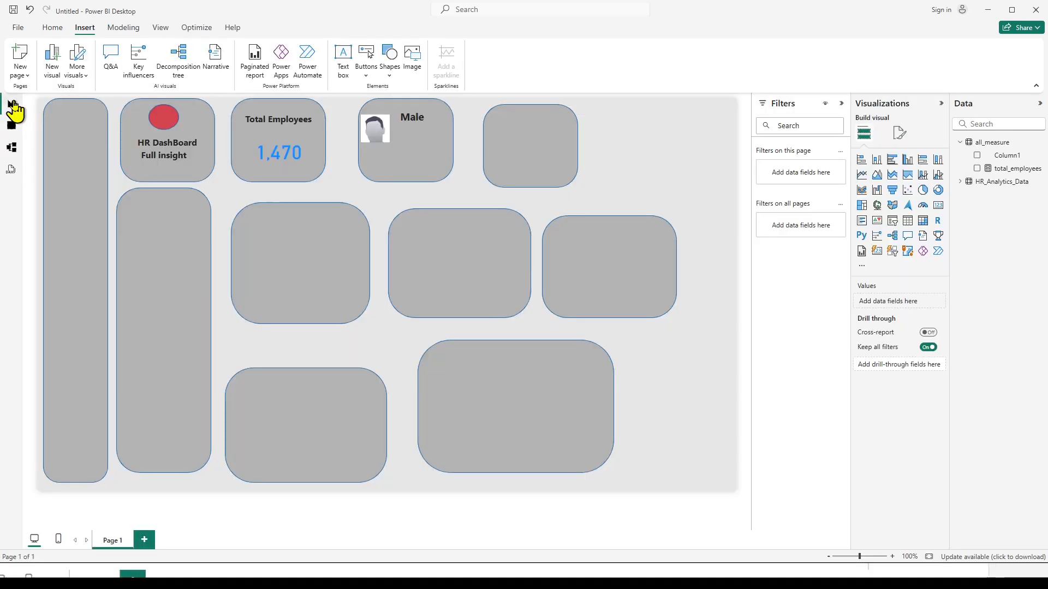
left_click(991, 143)
right_click(991, 146)
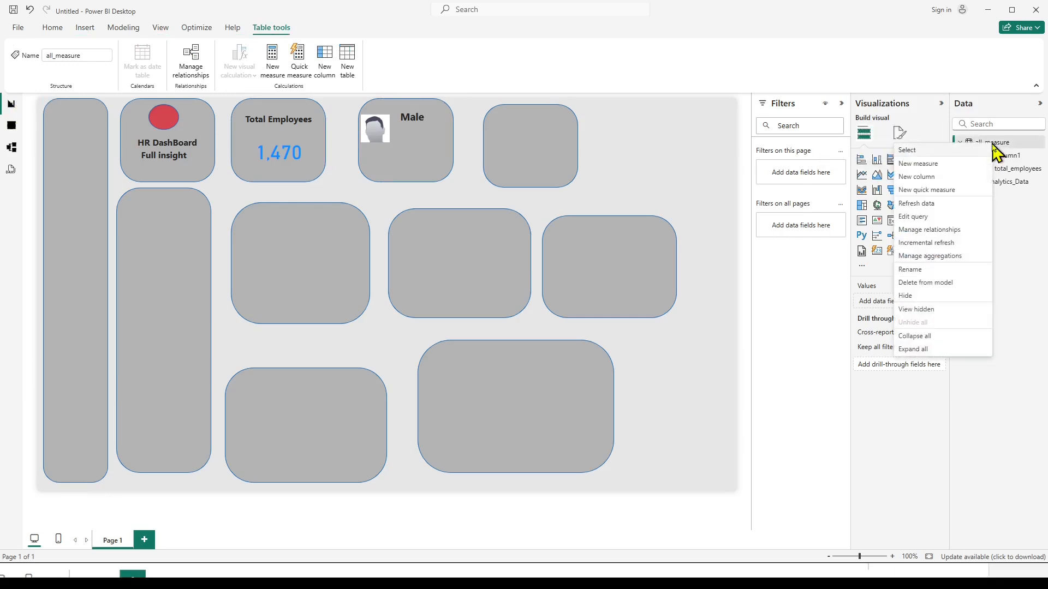
left_click(904, 163)
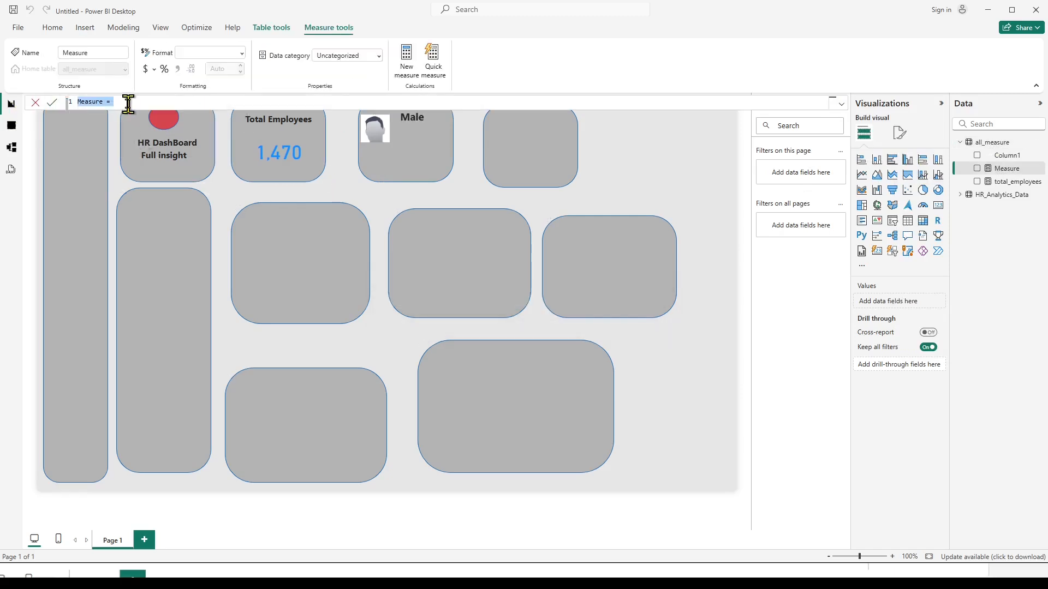
key("ctrl+v")
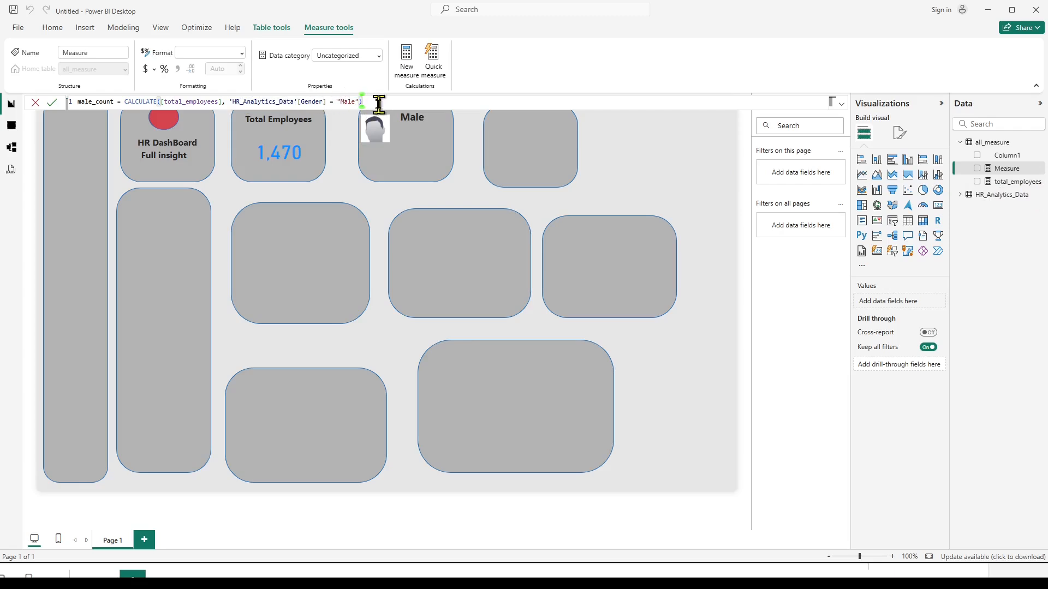
key("Return")
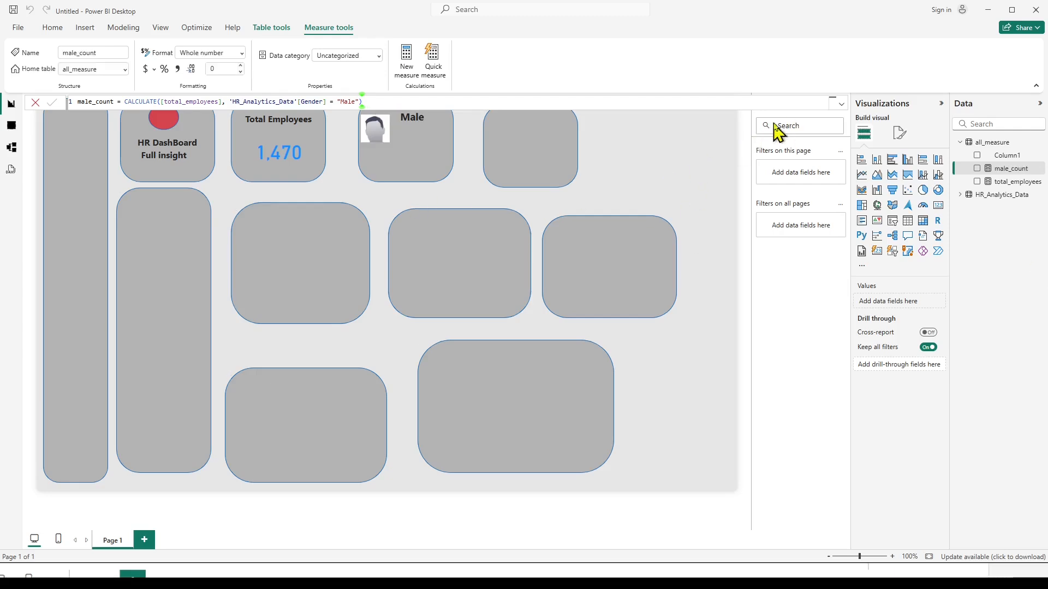
left_click(677, 163)
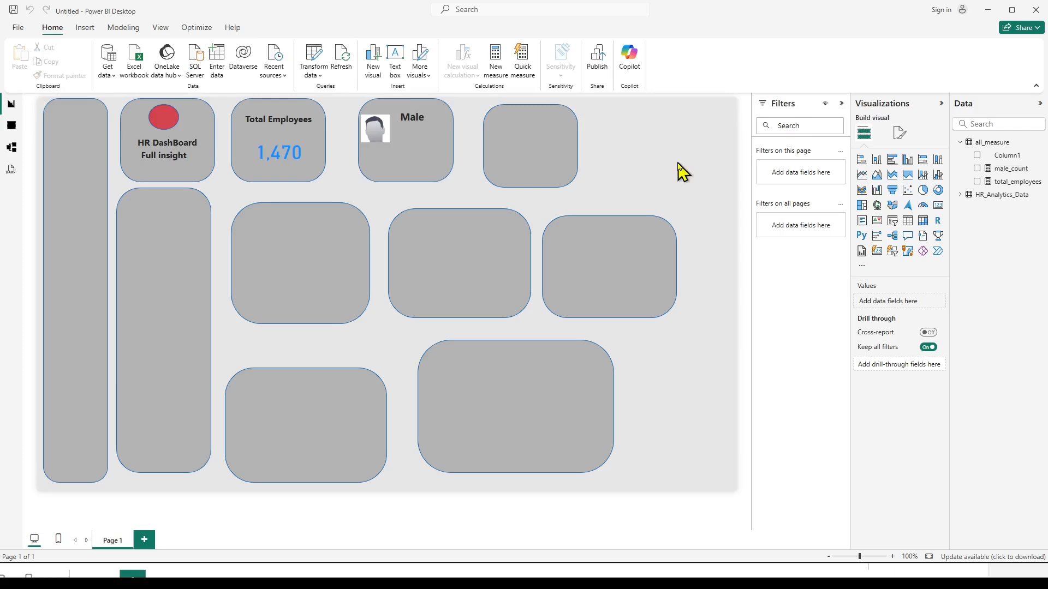
Duplicate the Total Employees value card and place the copy under the Male heading beside the man image.
left_click(938, 207)
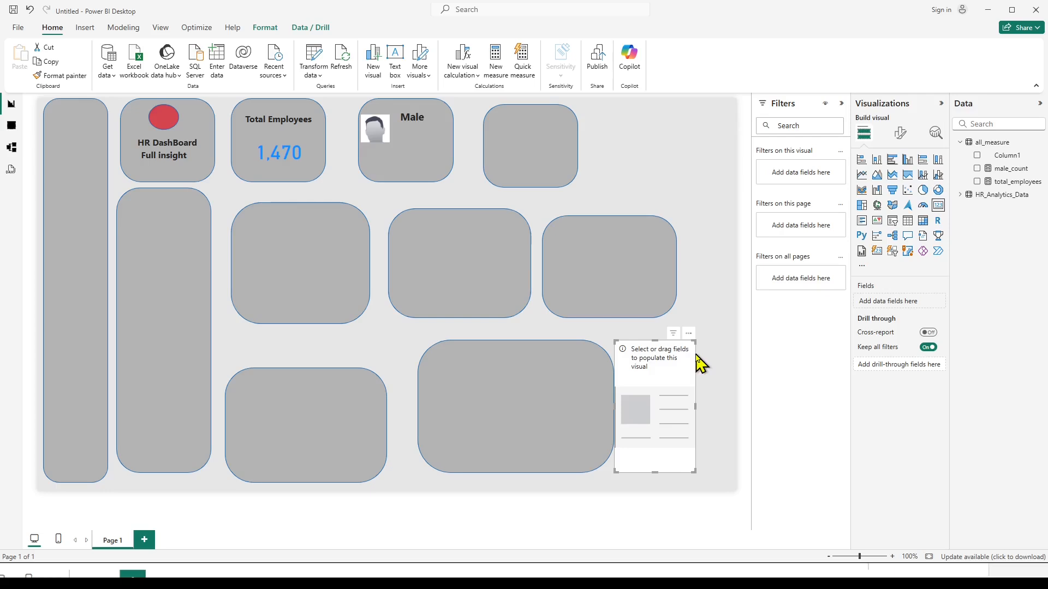
key("Delete")
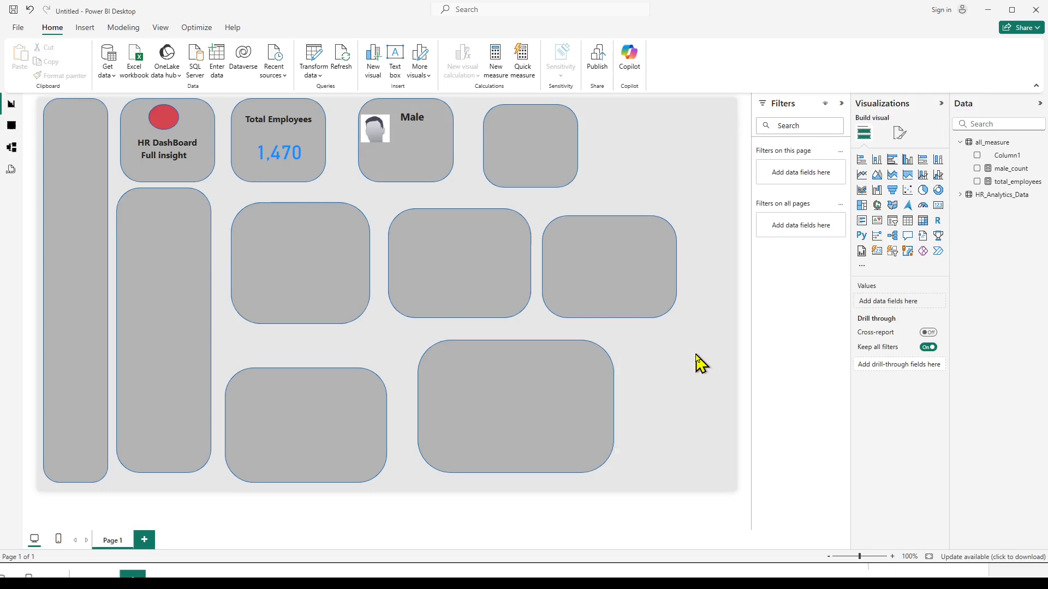
left_click(303, 159)
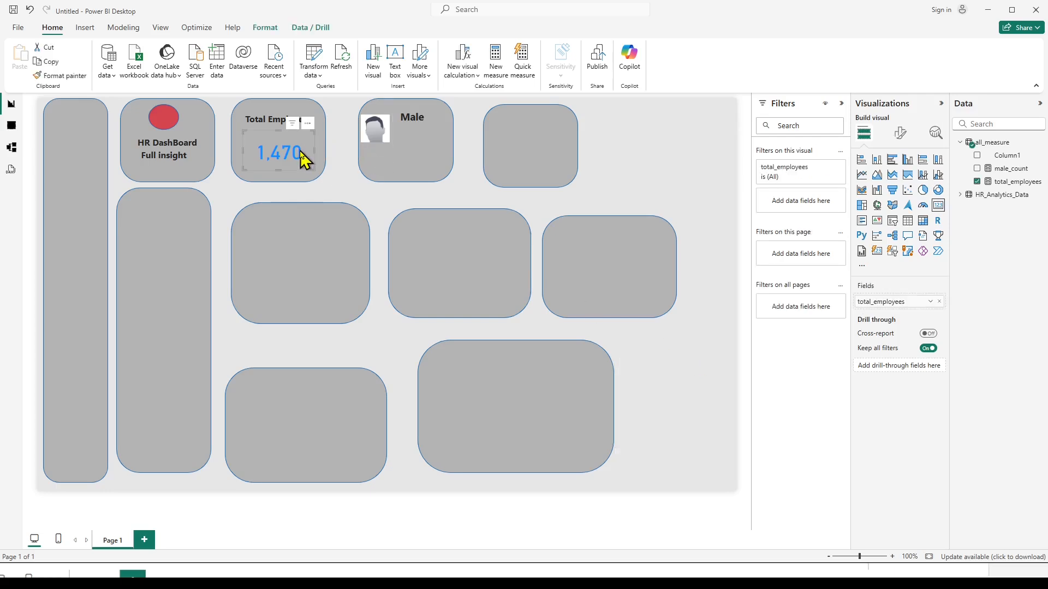
key("ctrl+v")
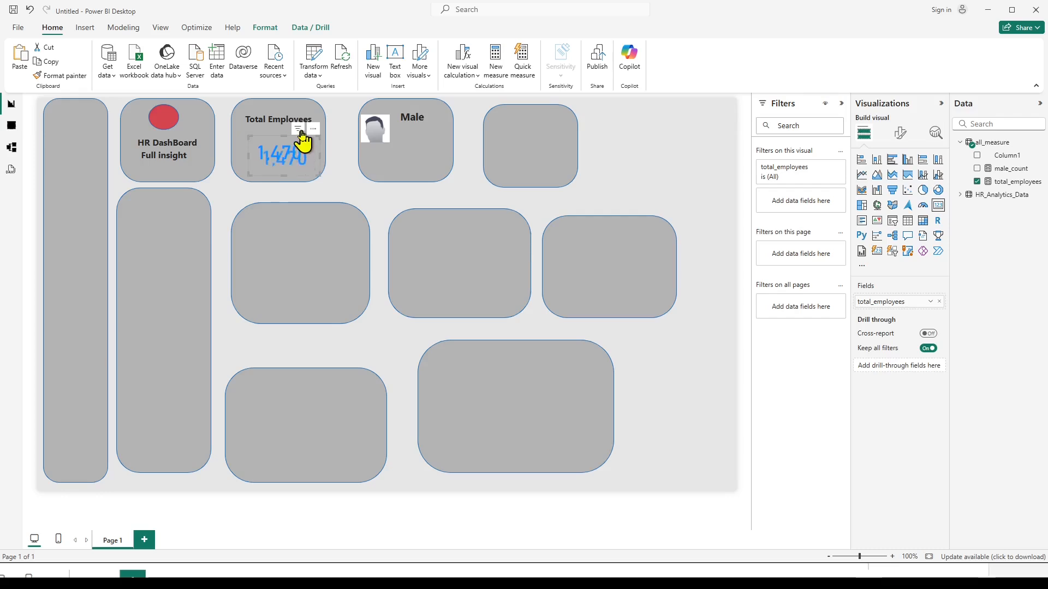
left_click_drag(303, 141, 428, 142)
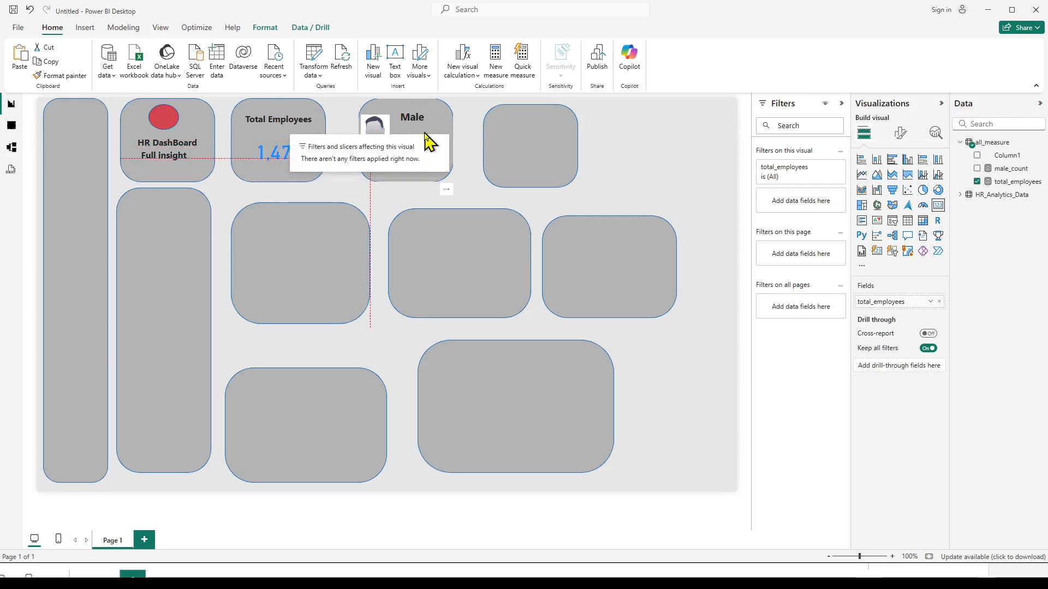
left_click(627, 191)
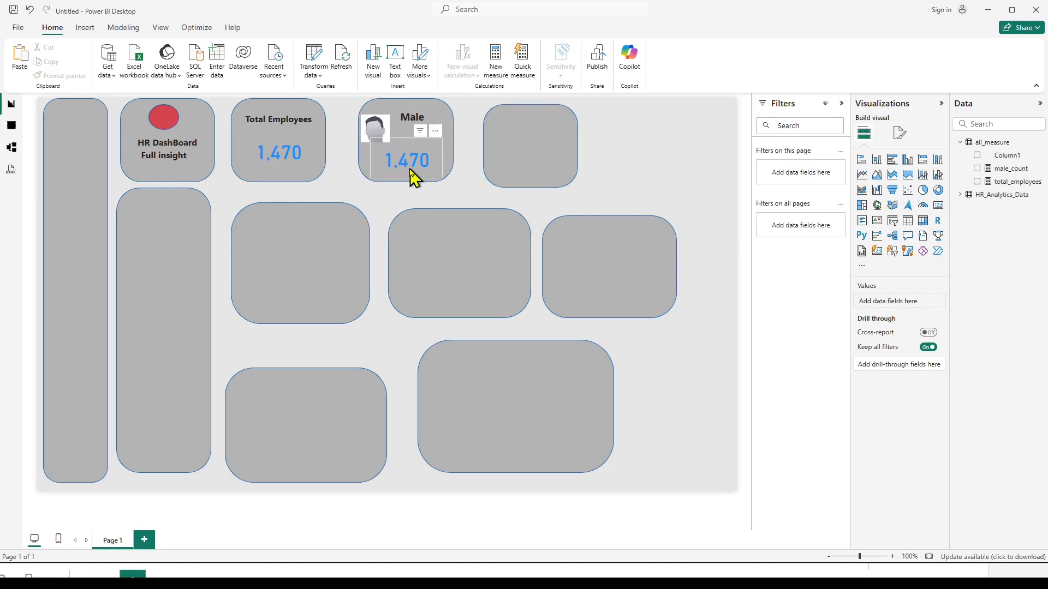
left_click_drag(413, 178, 428, 140)
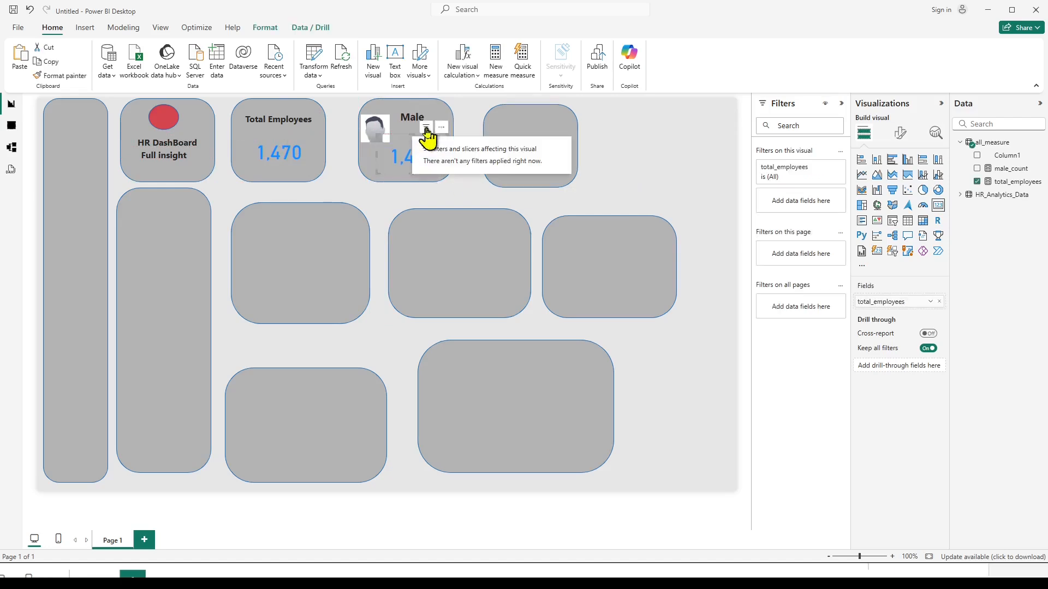
left_click(475, 209)
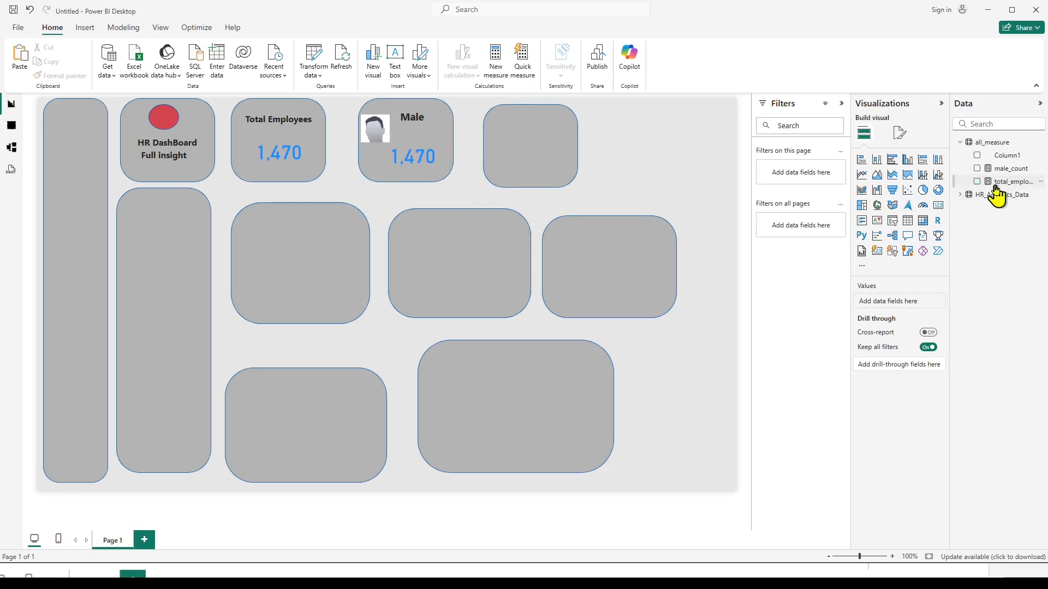
Replace total_employees with male_count as the field of the card under the Male heading.
left_click(433, 159)
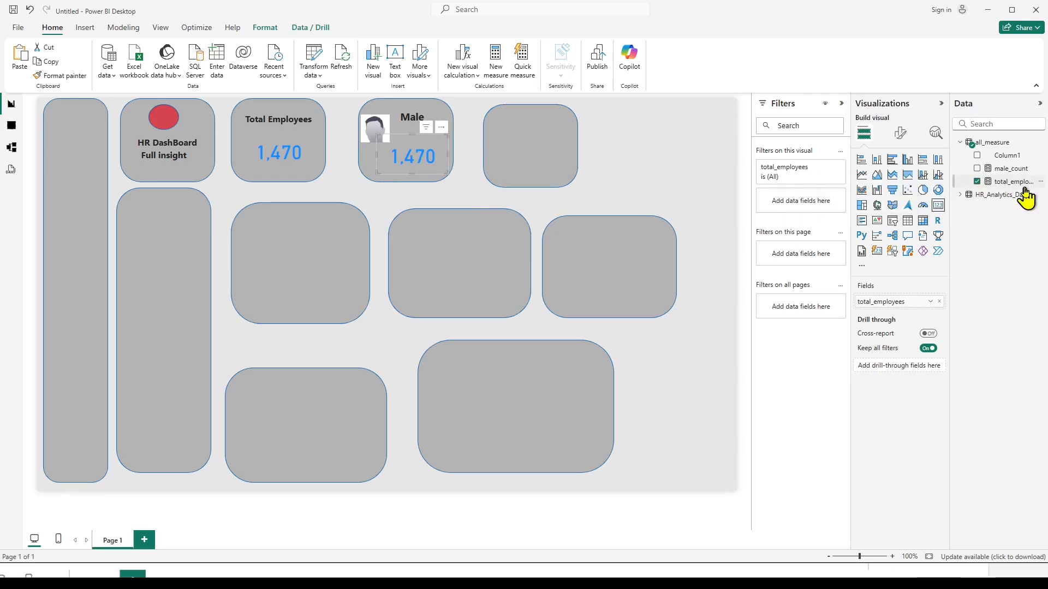
left_click(976, 182)
left_click(977, 169)
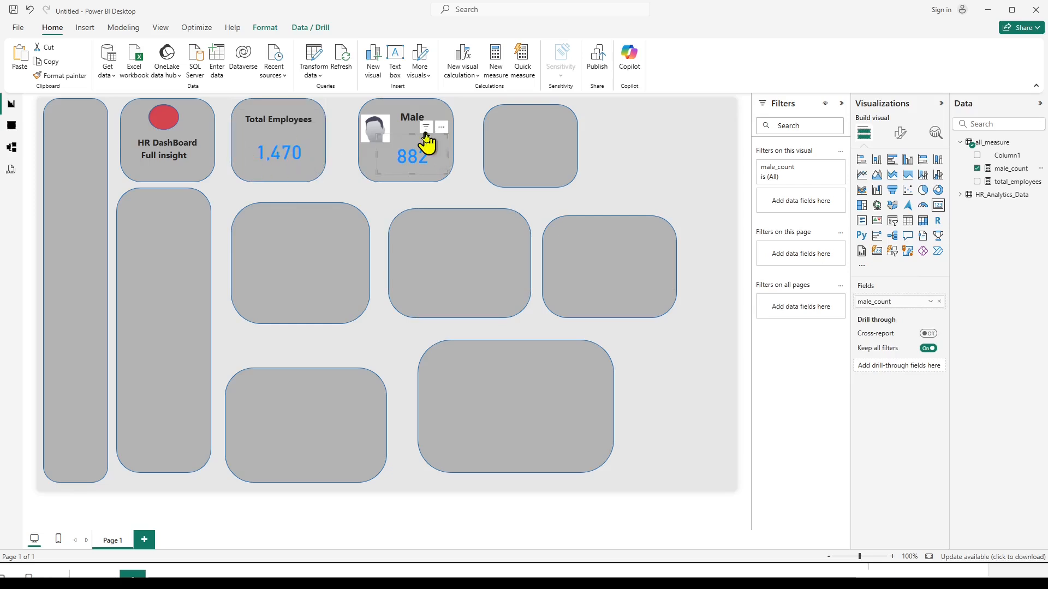
Move the male_count card up so it sits directly beneath the Male heading.
left_click_drag(429, 137, 426, 115)
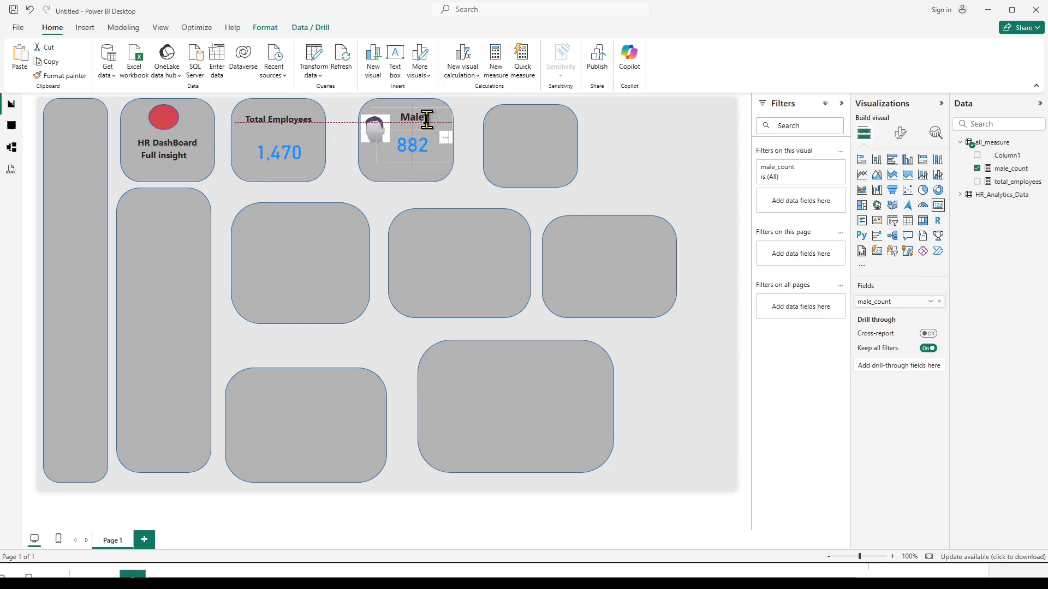
left_click(484, 189)
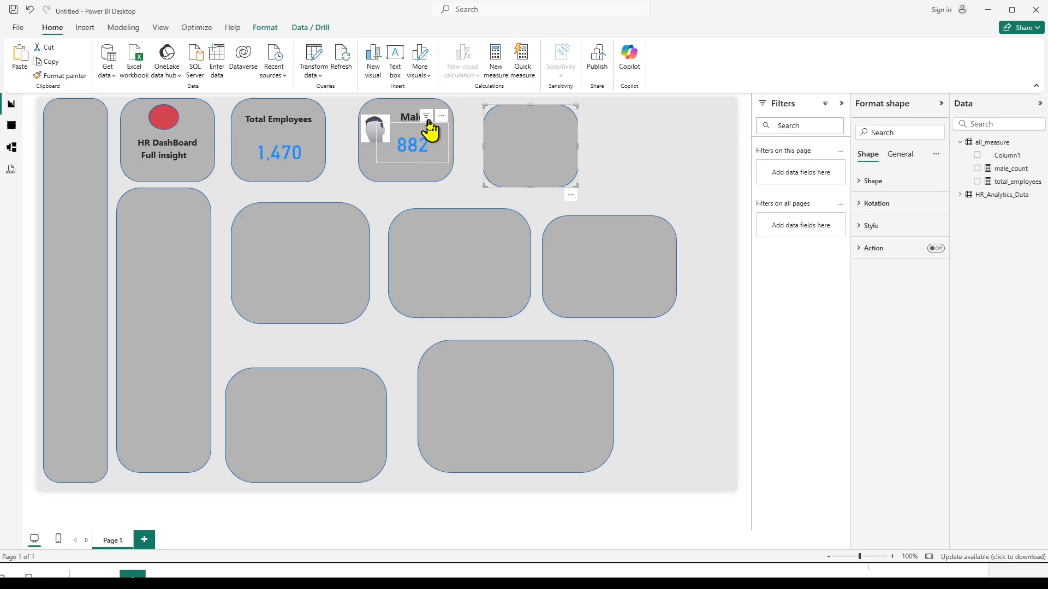
left_click_drag(442, 116, 449, 128)
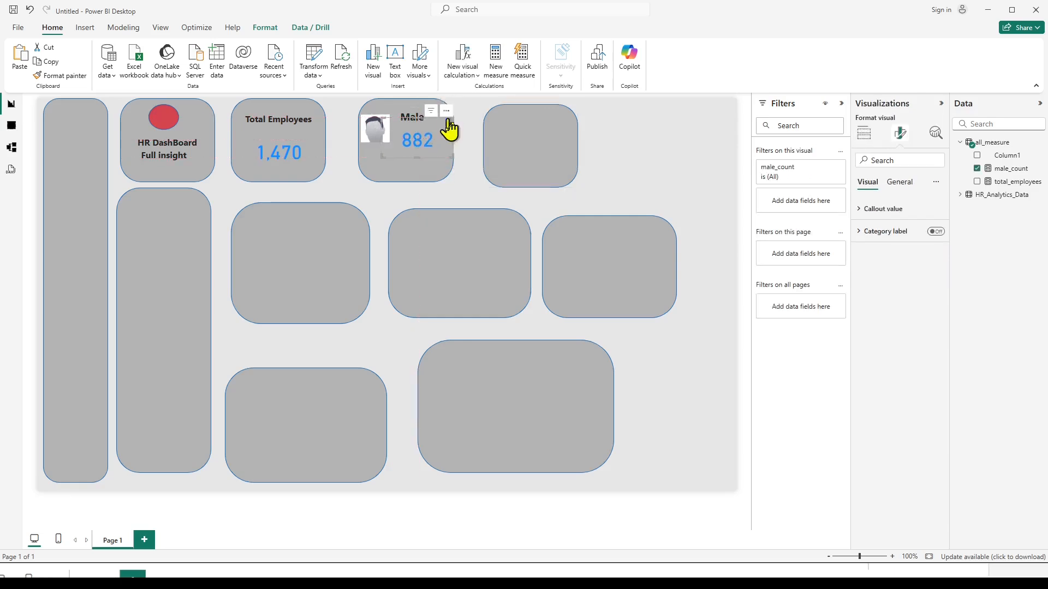
left_click(470, 208)
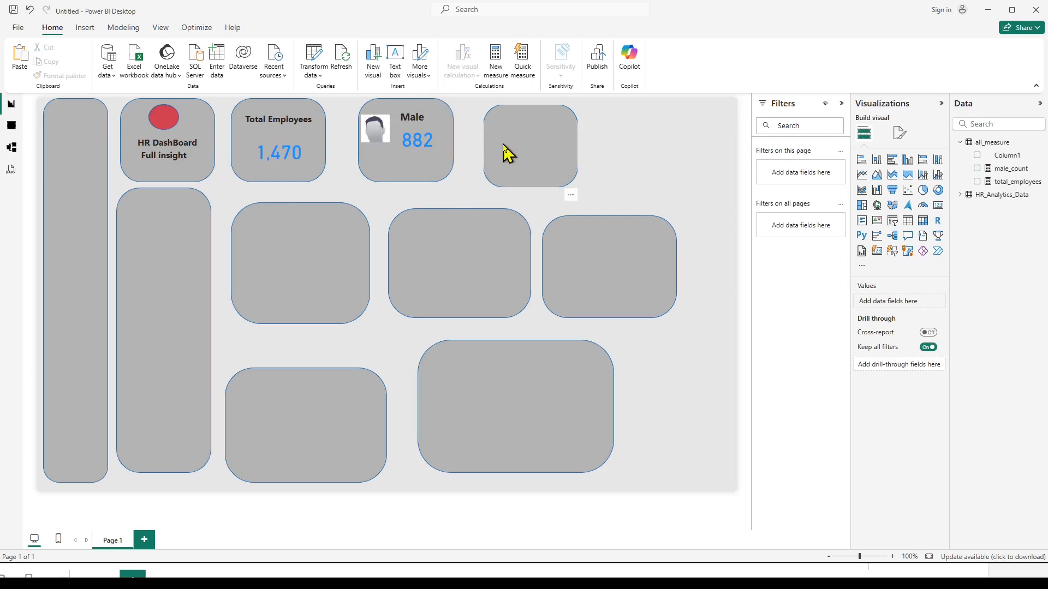
Add a new measure to all_measure that holds a copy of the male_count formula.
left_click(1002, 171)
left_click_drag(364, 102, 2, 93)
key("ctrl+c")
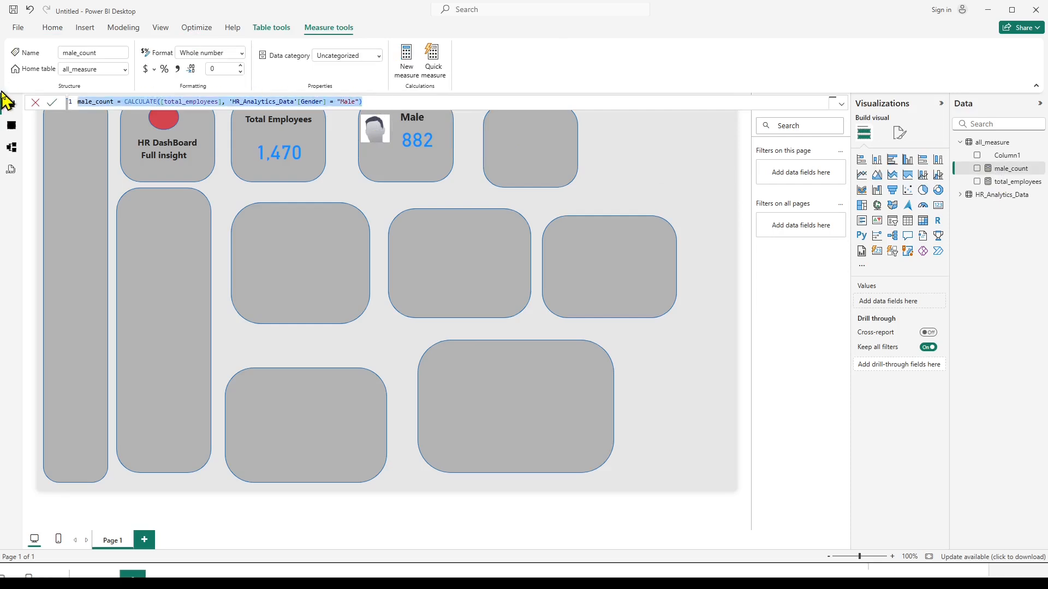
left_click(460, 100)
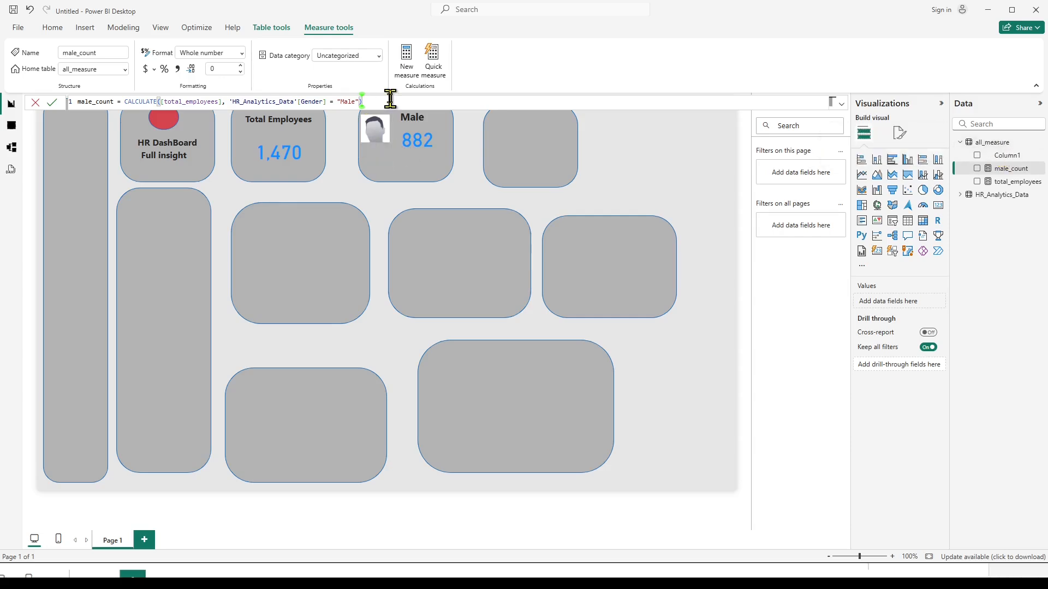
left_click(992, 142)
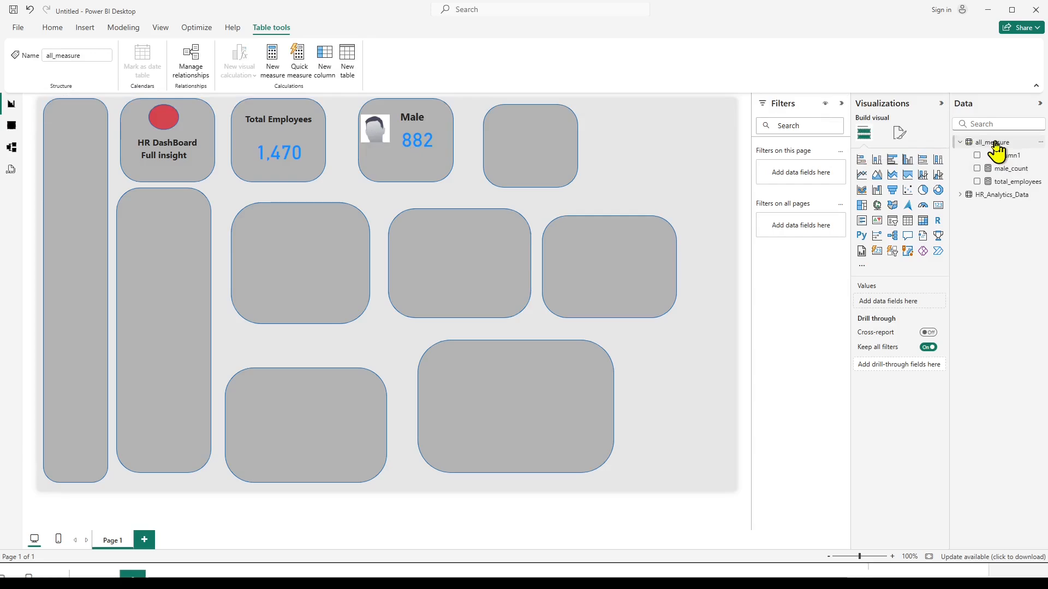
right_click(995, 143)
left_click(917, 161)
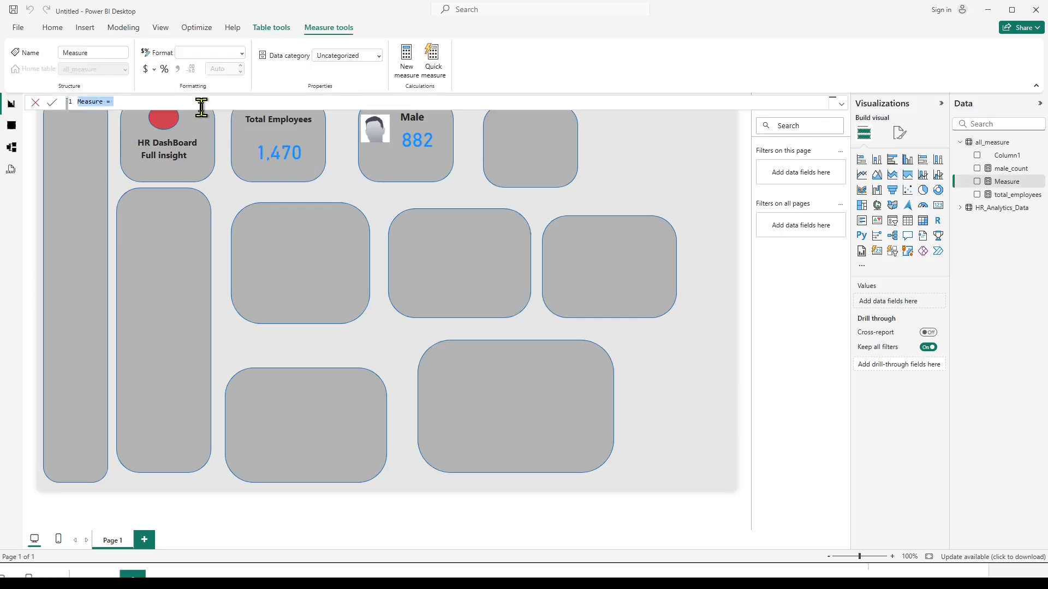
key("ctrl+v")
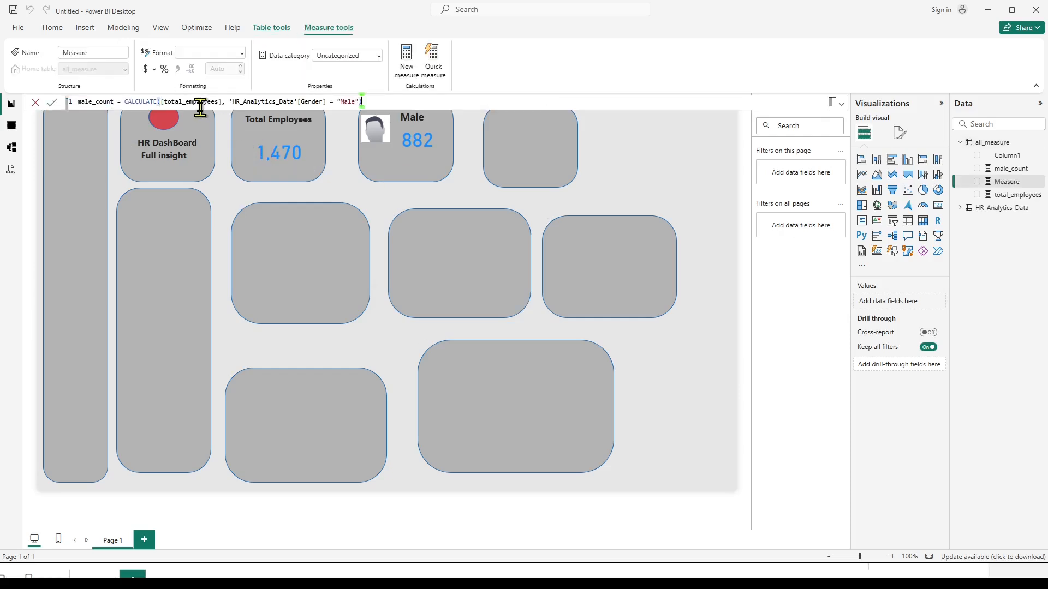
Change the copied formula to female_count = CALCULATE([total_employees], 'HR_Analytics_Data'[Gender] = "Female") and check it against the Notepad formula notes.
double_click(78, 101)
key("Left")
type("fe")
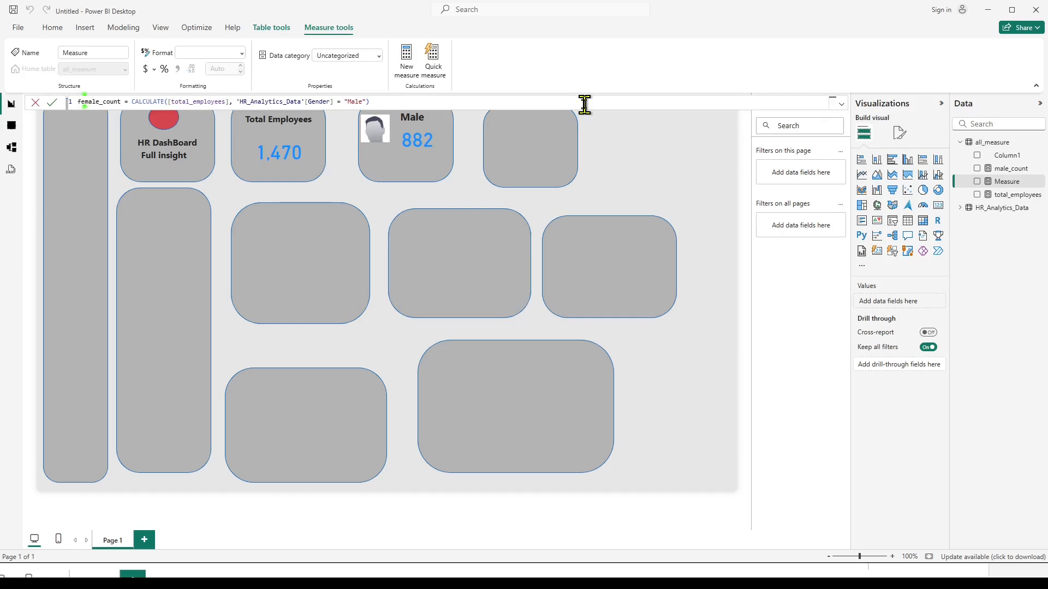
key("Right")
key("Right")
key("Right")
key("Right")
key("Right")
key("Right")
key("Right")
key("Right")
key("Right")
key("Right")
key("Right")
key("Right")
key("Right")
key("Right")
key("Right")
key("Right")
key("Right")
key("Right")
key("Right")
key("Right")
key("Return")
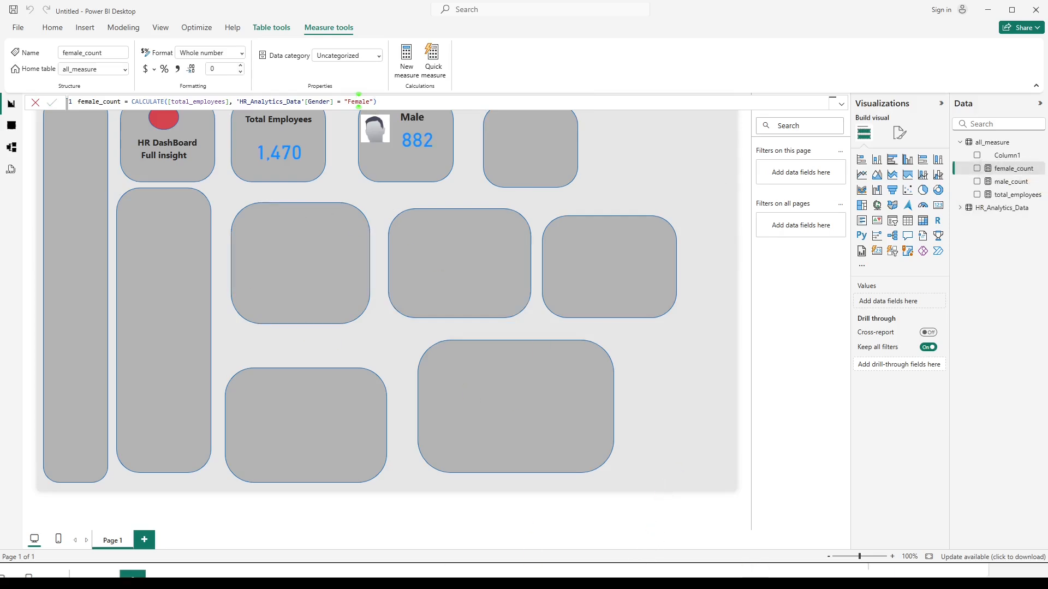
left_click(654, 583)
left_click(244, 305)
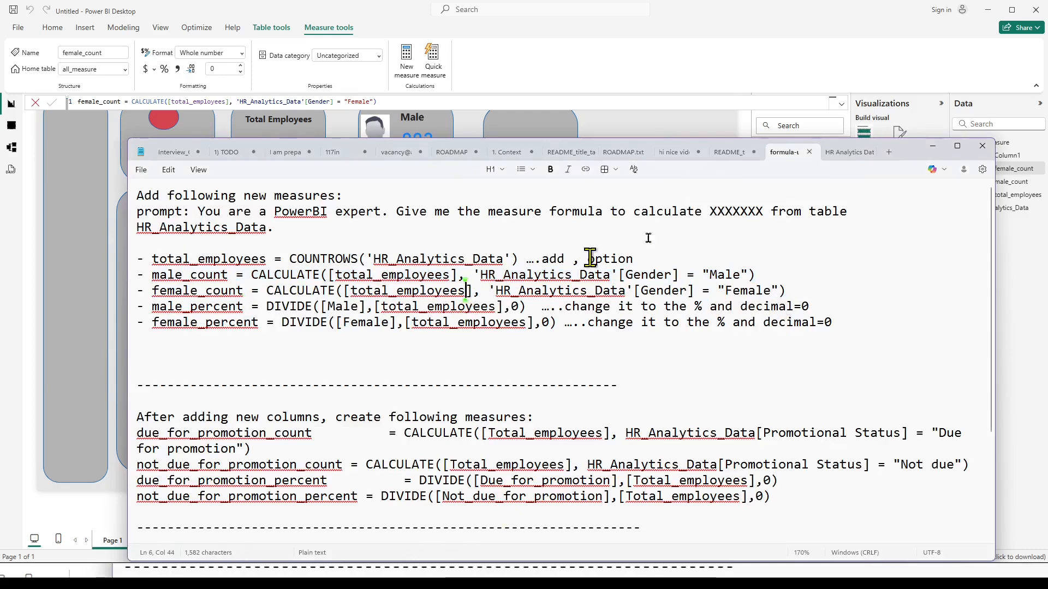
left_click(932, 146)
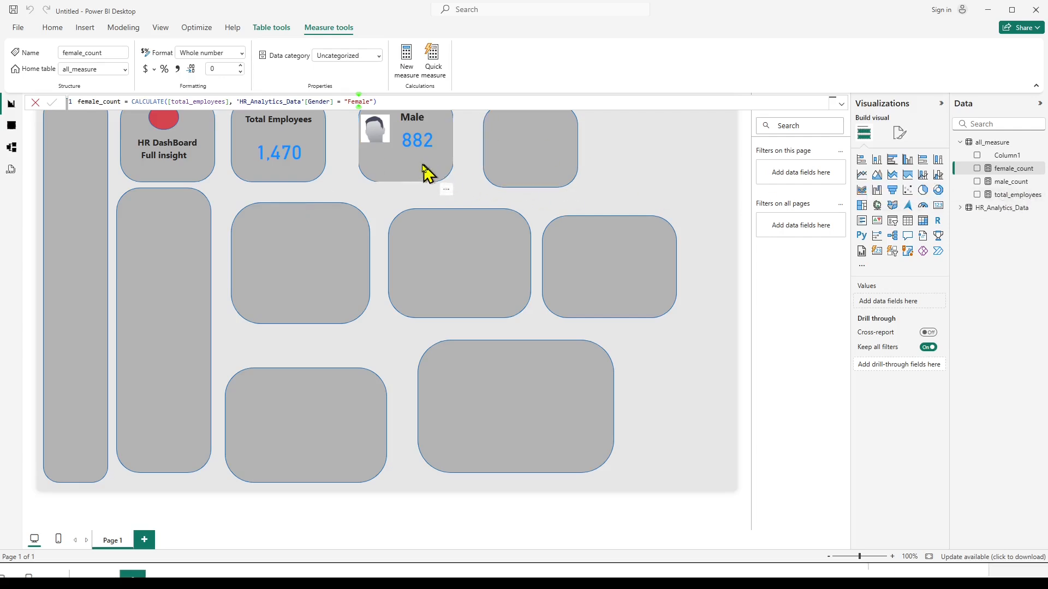
left_click(682, 161)
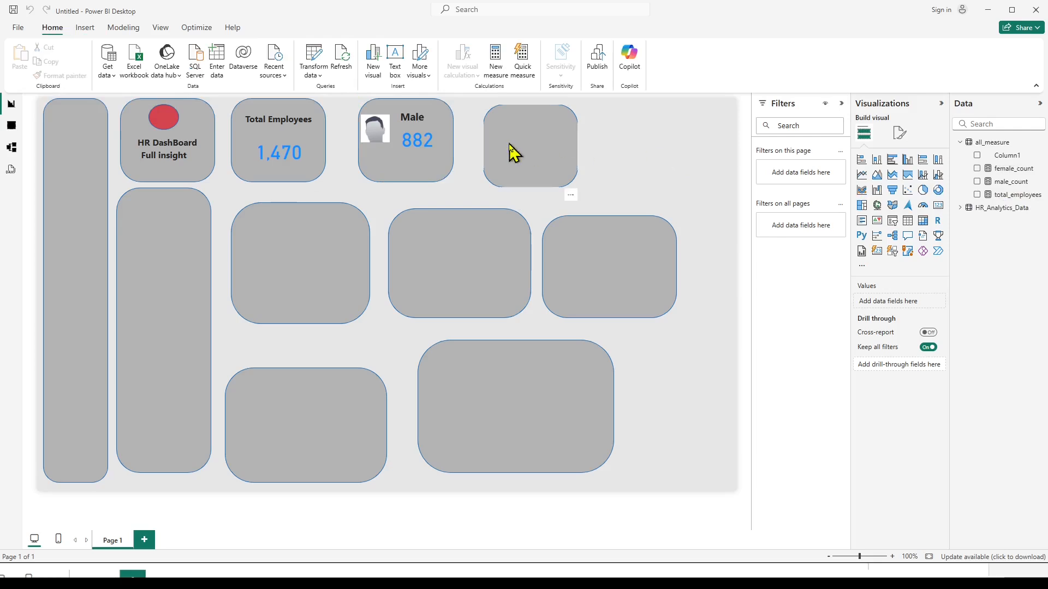
Duplicate the male_count card and place the copy in the empty box beside the Male box.
left_click(427, 126)
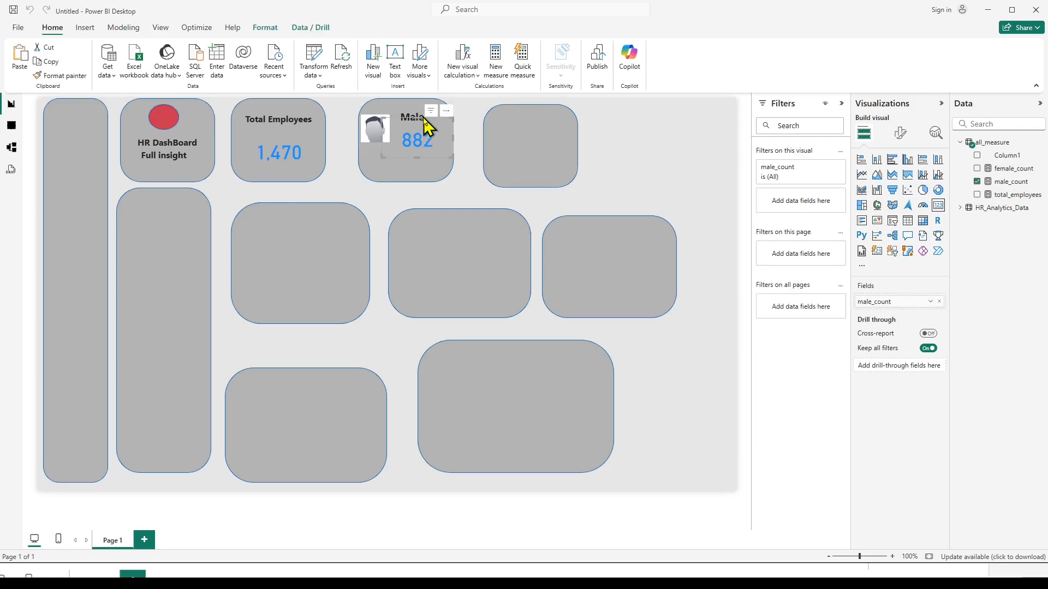
key("ctrl+c")
key("ctrl+v")
left_click_drag(430, 126, 552, 130)
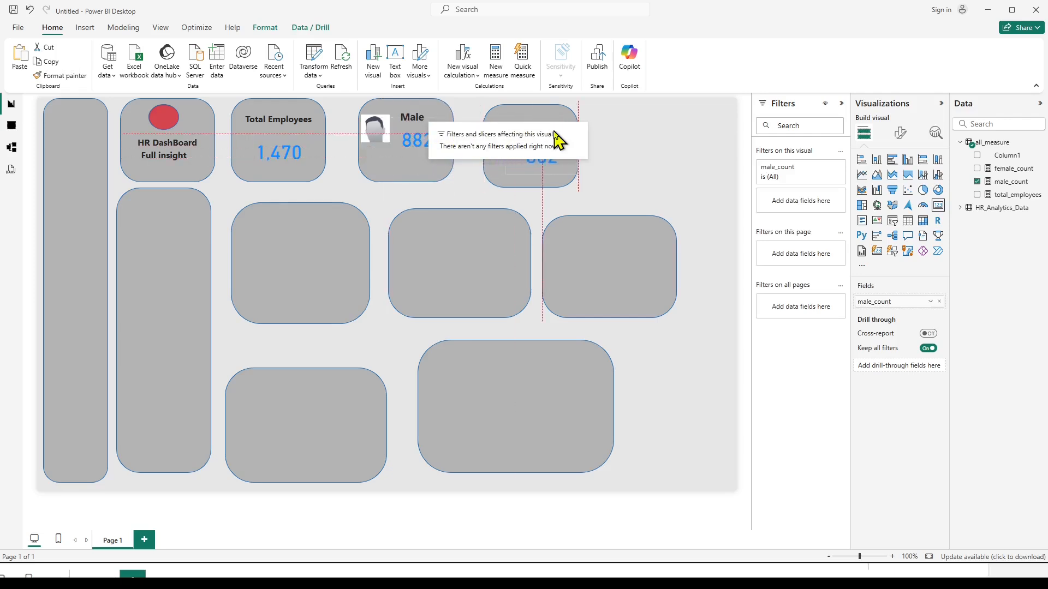
left_click(680, 162)
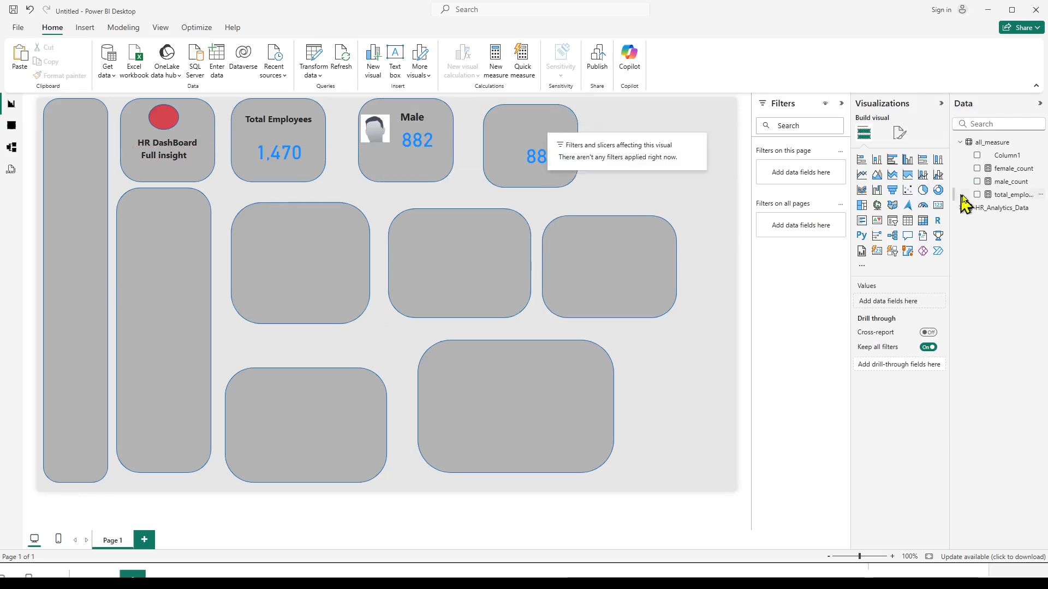
Replace male_count with female_count as the field of the duplicated card.
left_click(532, 171)
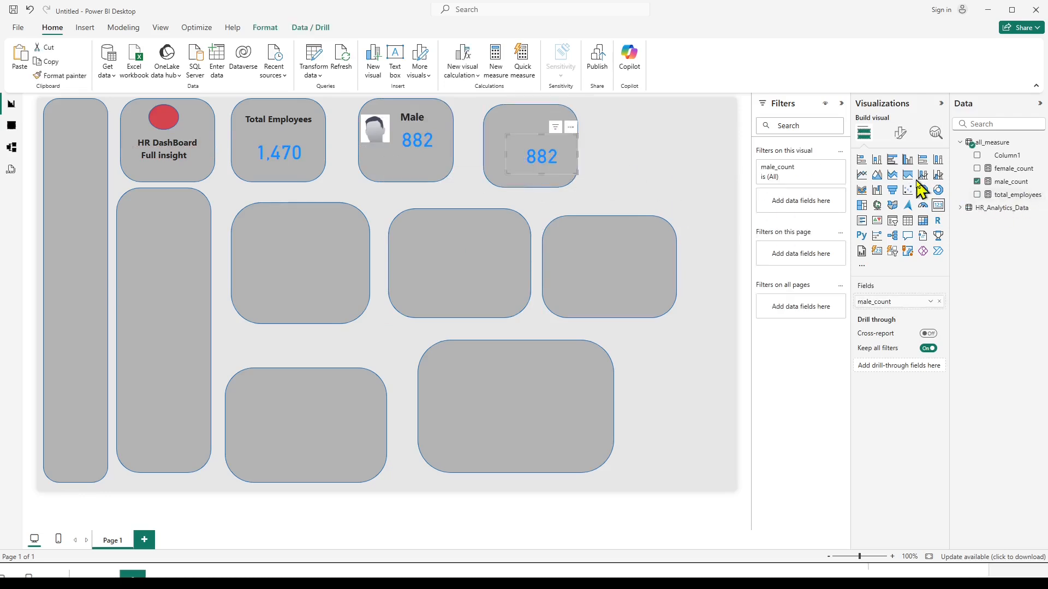
left_click(977, 182)
left_click(977, 169)
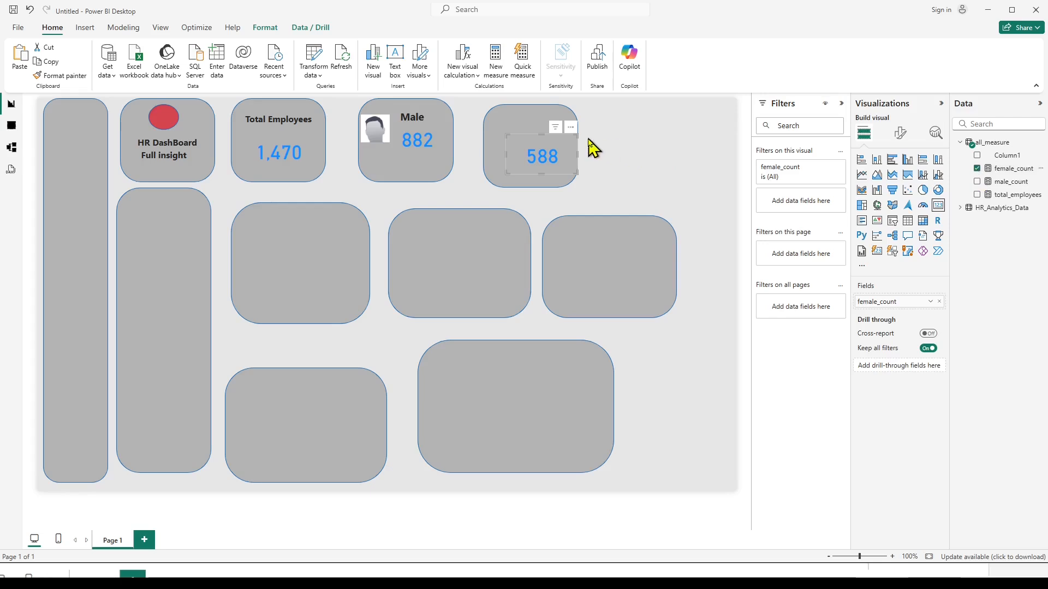
Move the female_count card higher within its box.
left_click_drag(577, 134, 575, 120)
left_click(625, 144)
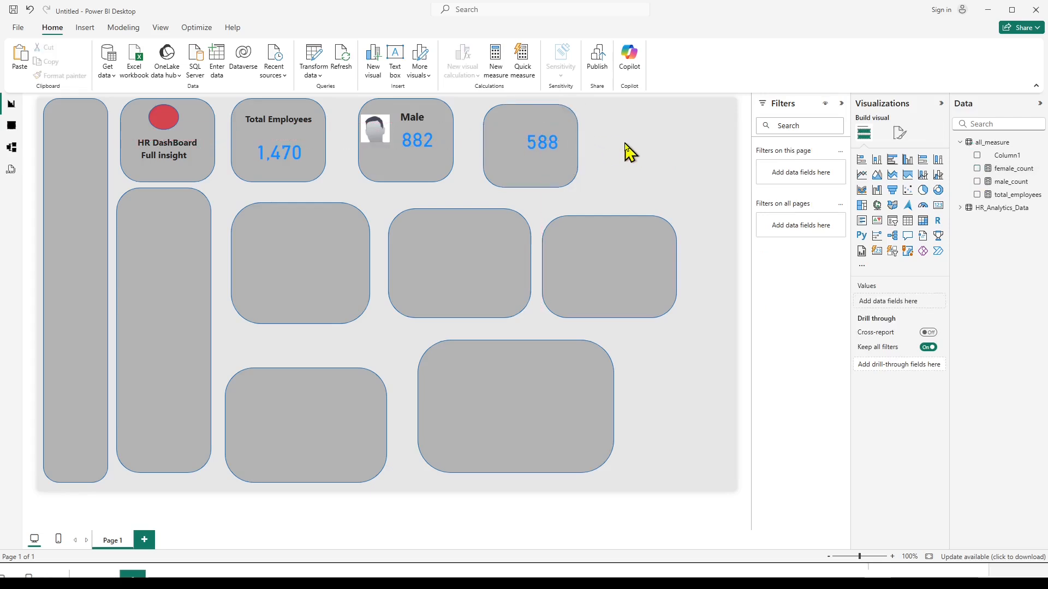
Duplicate the Male heading, place the copy above the female_count card, and change its text to Female.
left_click(413, 116)
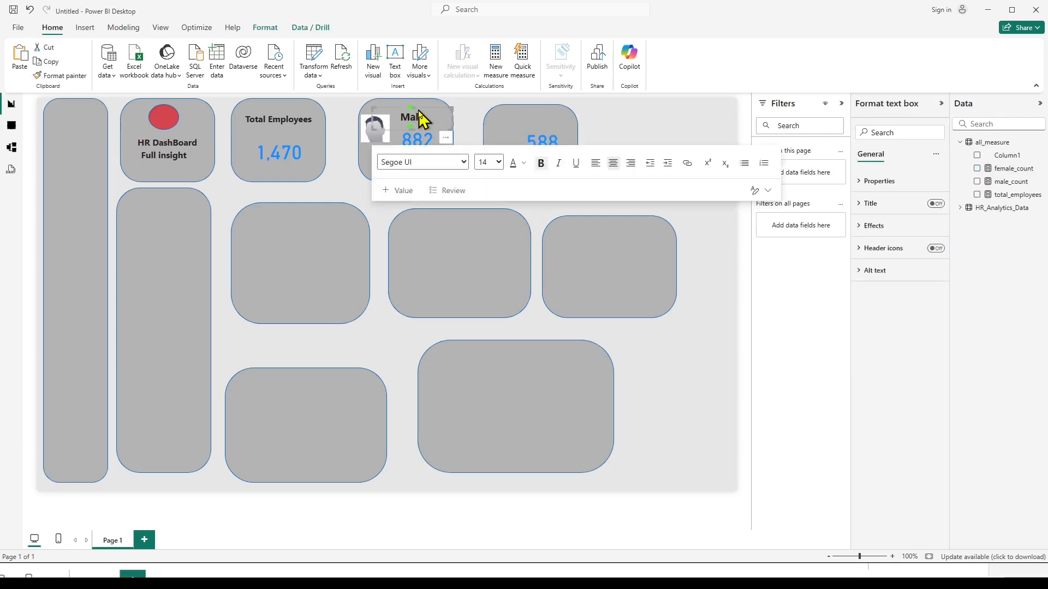
left_click(418, 107)
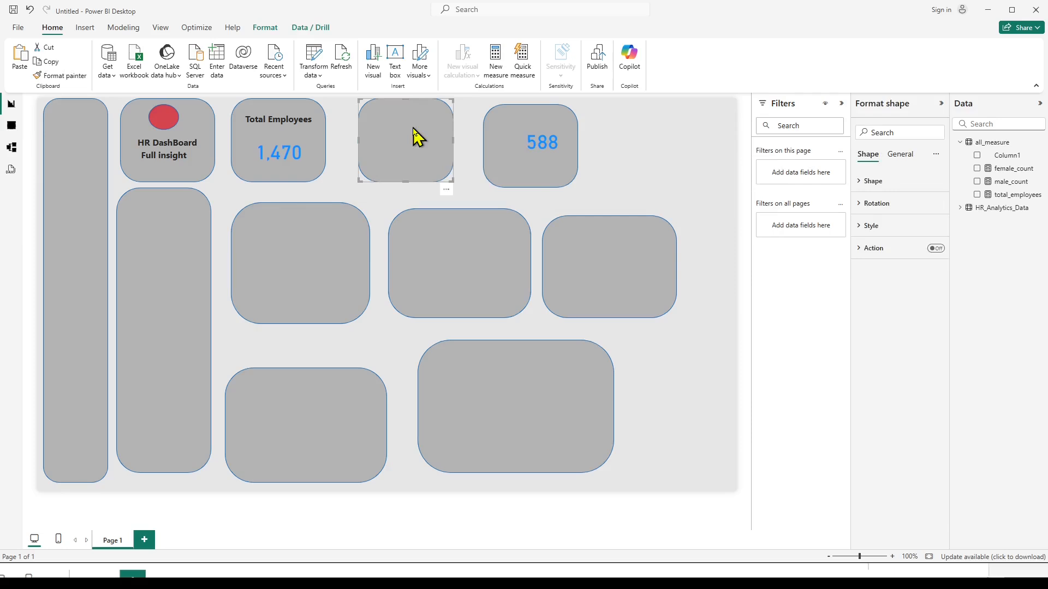
left_click(421, 127)
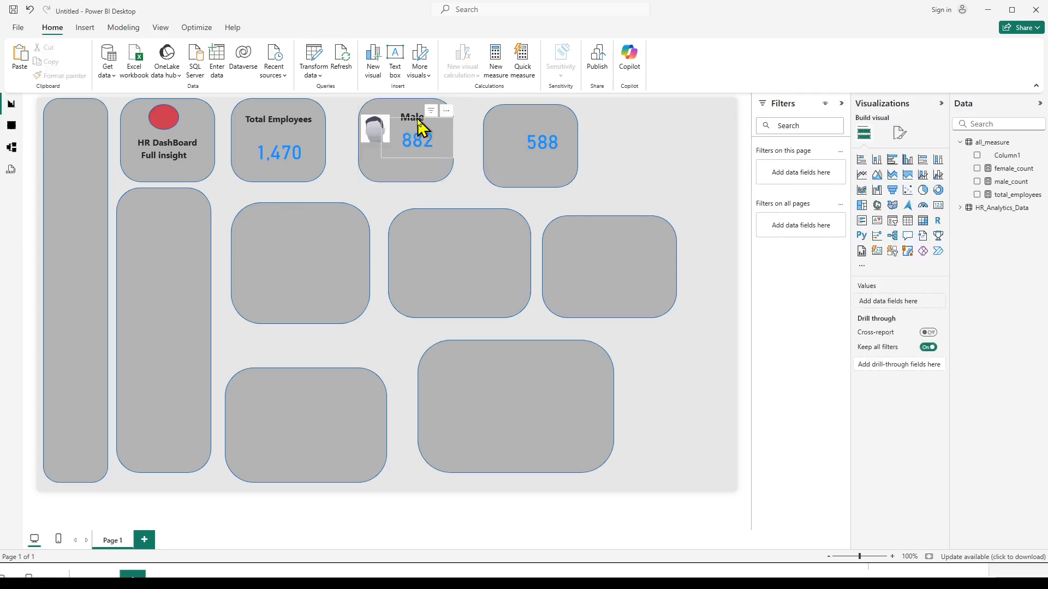
left_click(421, 127)
left_click(416, 115)
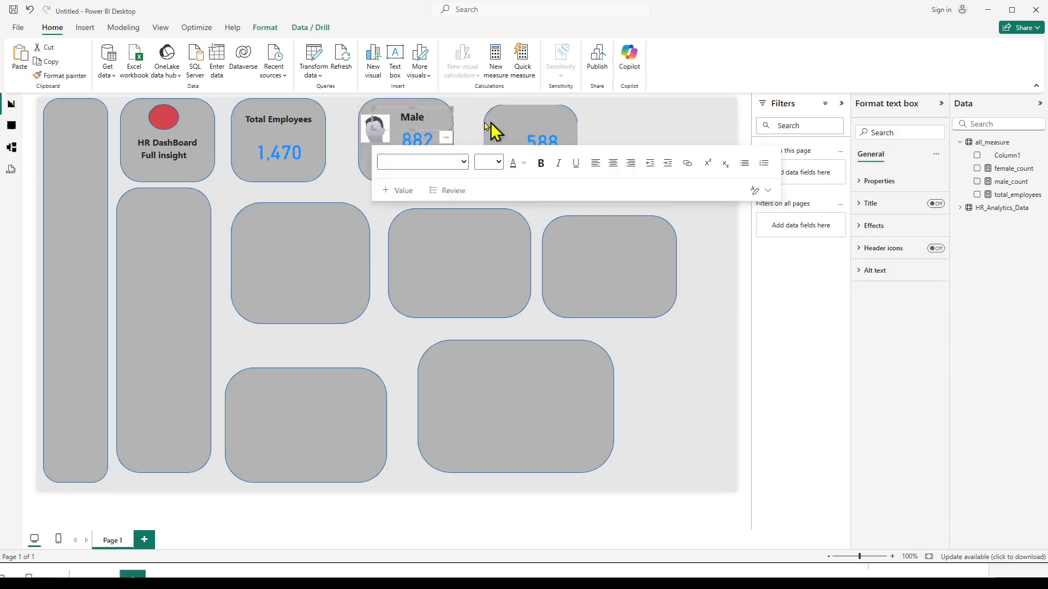
left_click(604, 122)
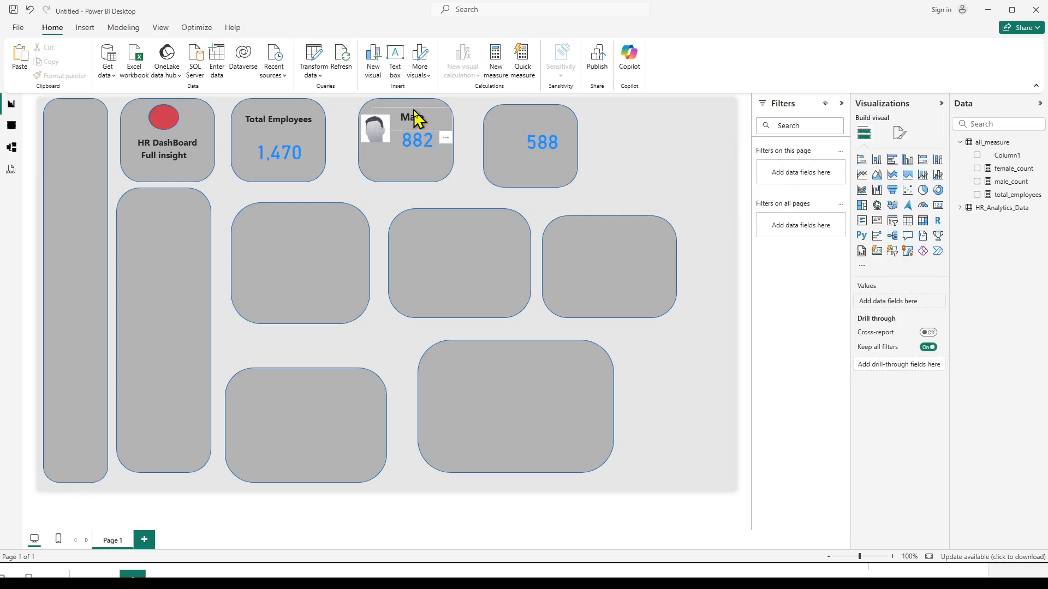
left_click(416, 116)
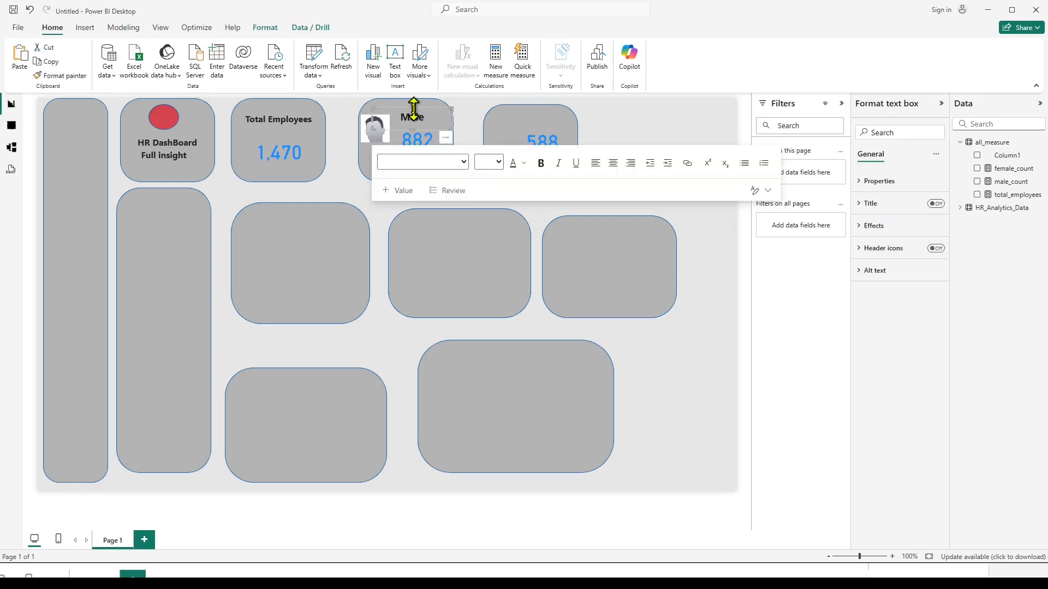
key("ctrl+v")
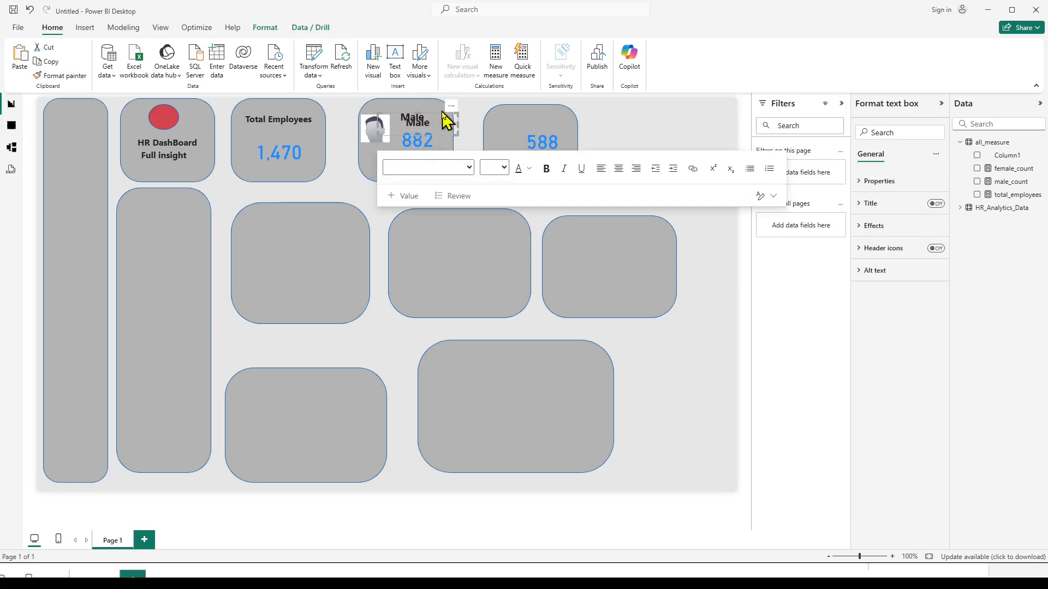
left_click_drag(451, 112, 574, 115)
left_click(539, 120)
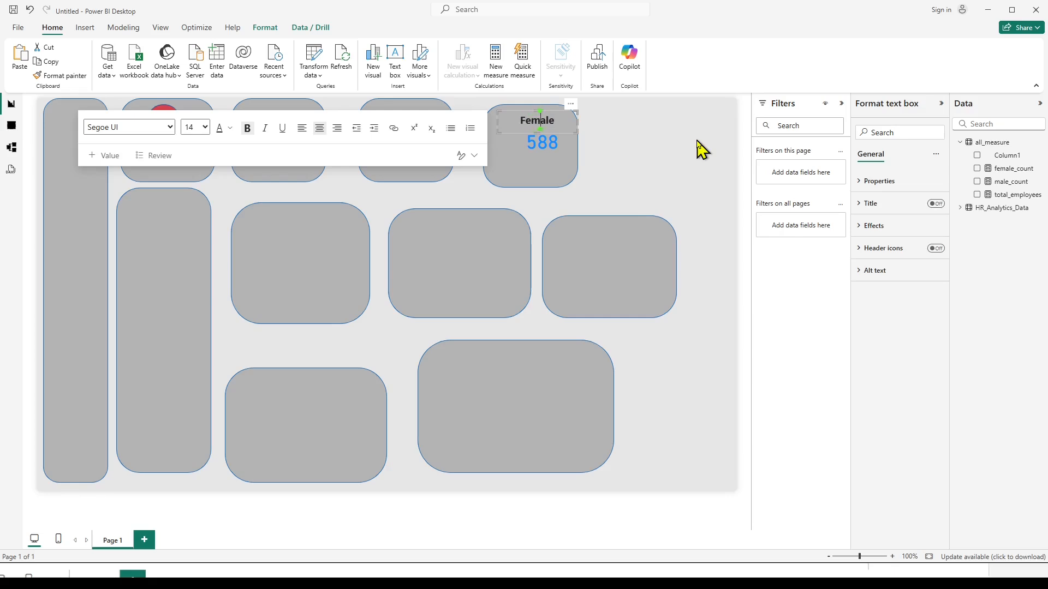
left_click(592, 164)
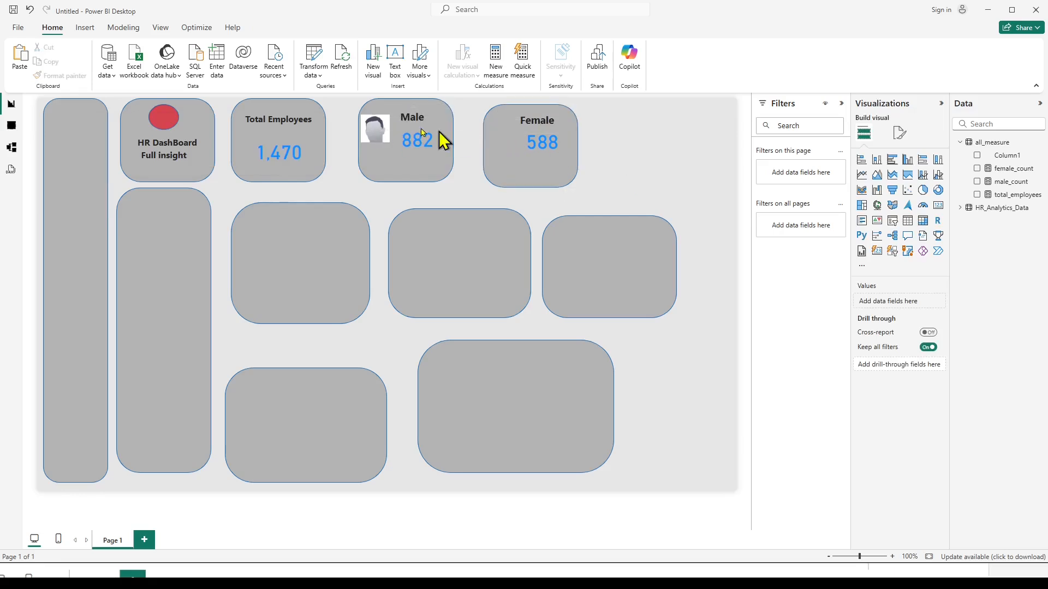
Insert the picture woman.jpg from the project_HR_style1 folder into the report page.
left_click(496, 158)
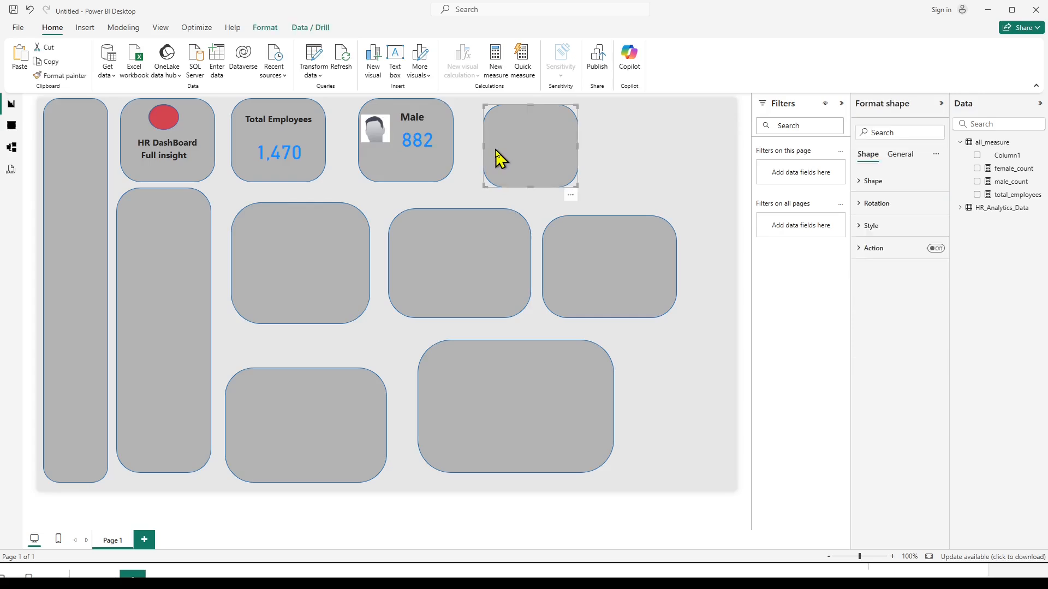
left_click(655, 156)
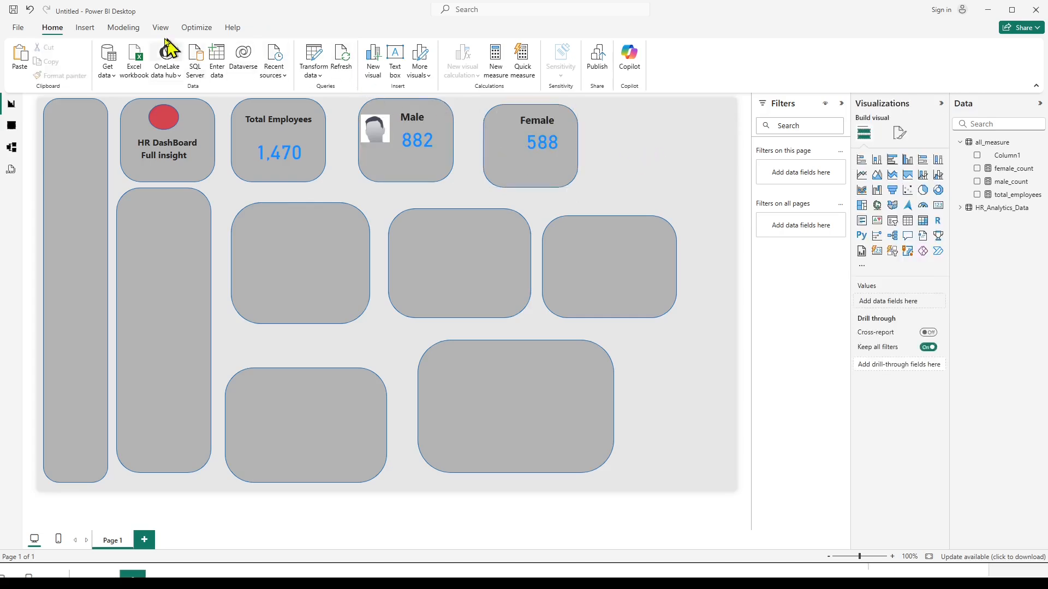
left_click(86, 28)
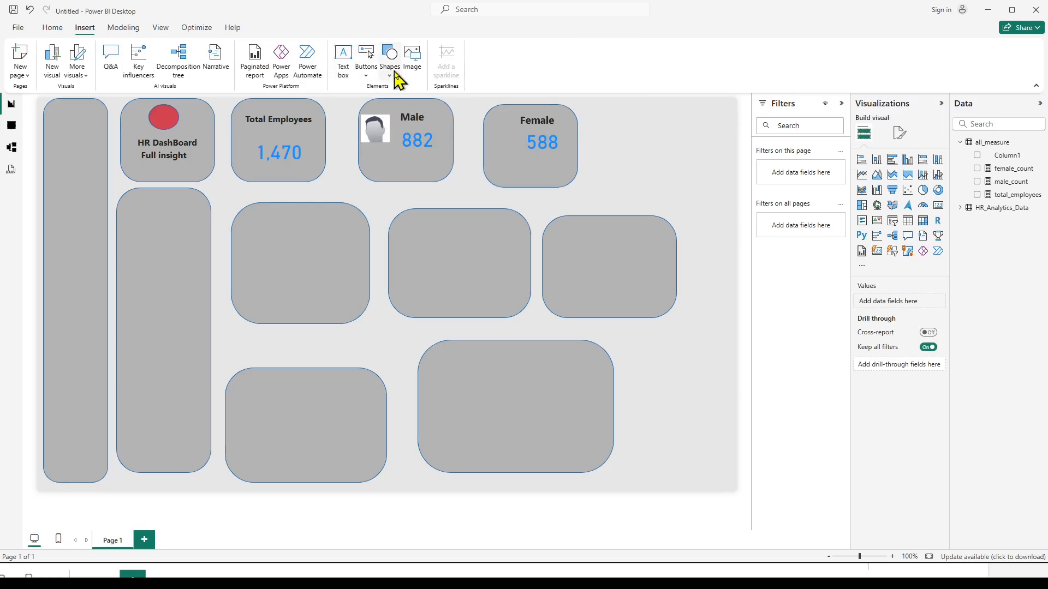
left_click(413, 68)
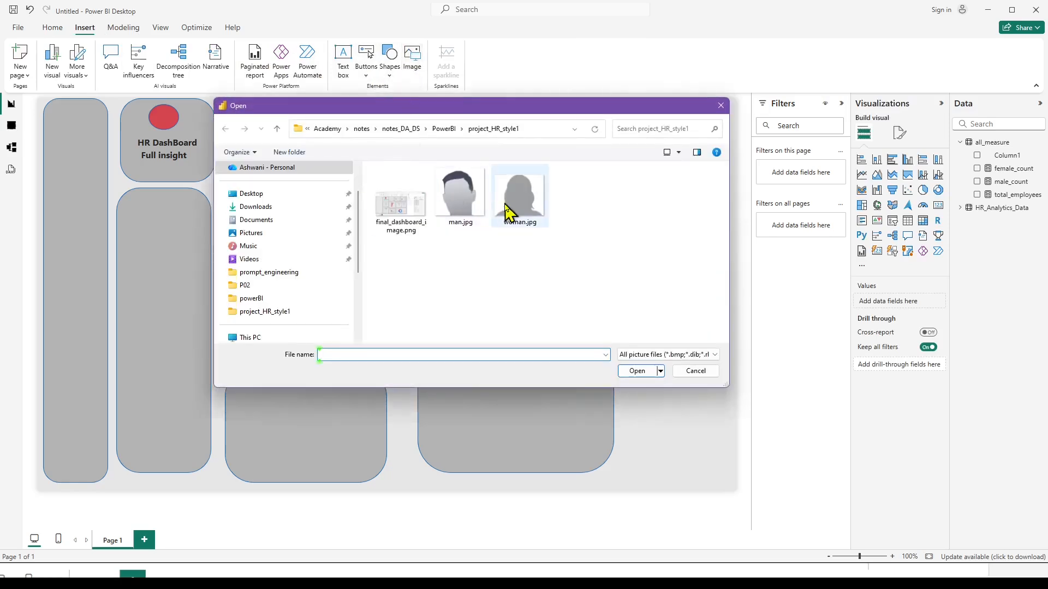
left_click(517, 209)
left_click(637, 371)
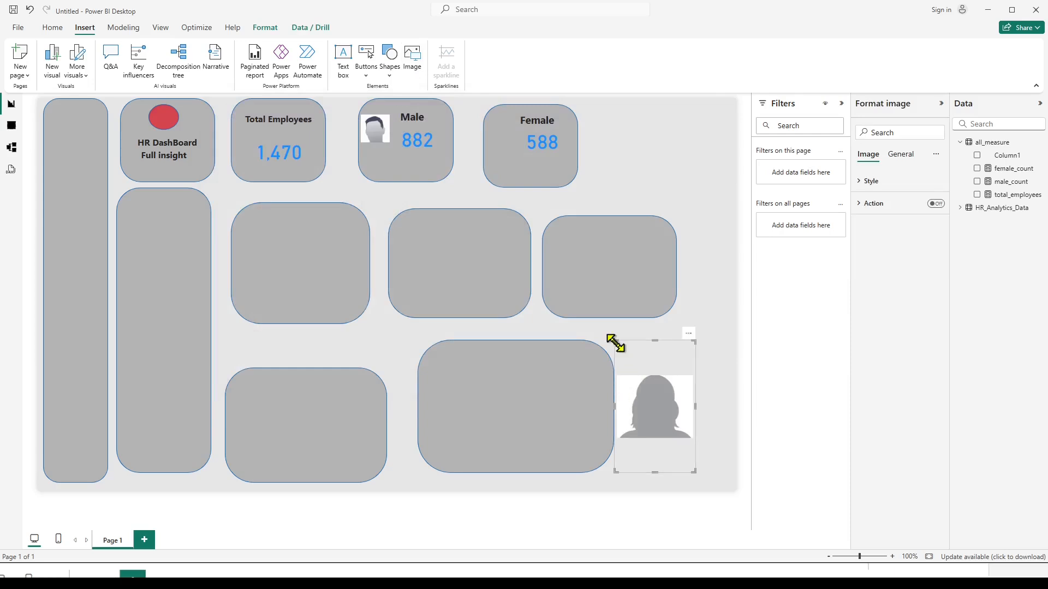
Shrink the woman picture to icon size and place it in the Female box beside the count, matching the Male box.
left_click_drag(615, 342, 615, 358)
left_click_drag(631, 405, 534, 171)
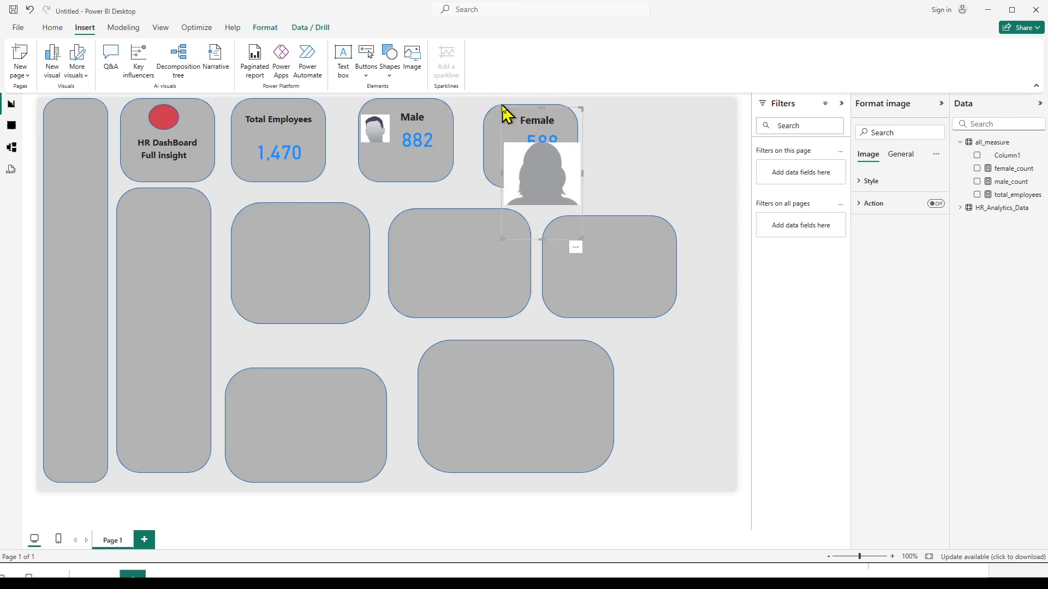
left_click_drag(502, 105, 505, 154)
left_click(621, 129)
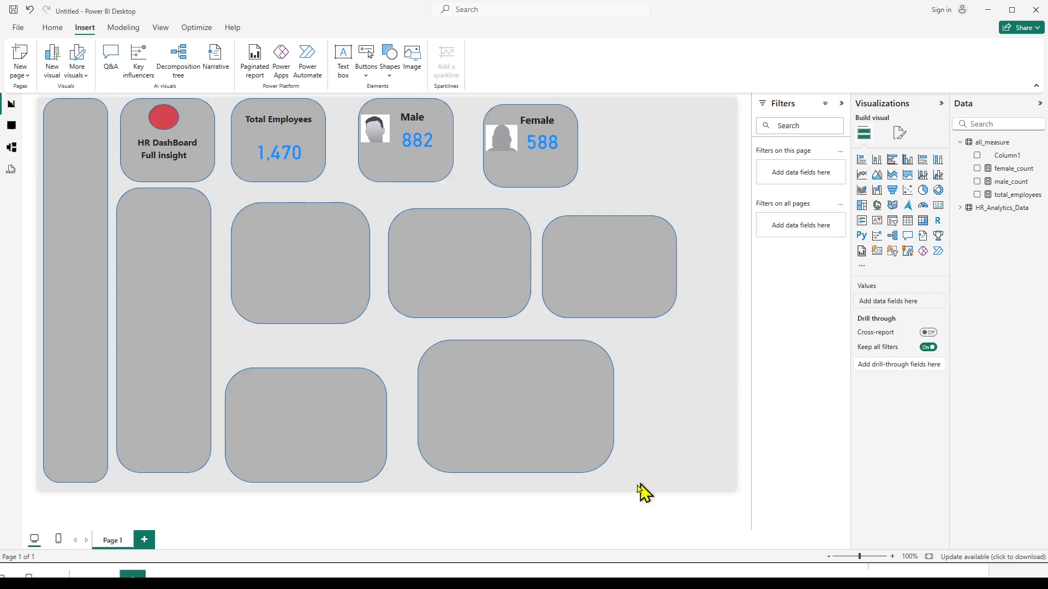
Switch to the browser window with the PowerBI Total Records Formula chat.
mouse_move(548, 581)
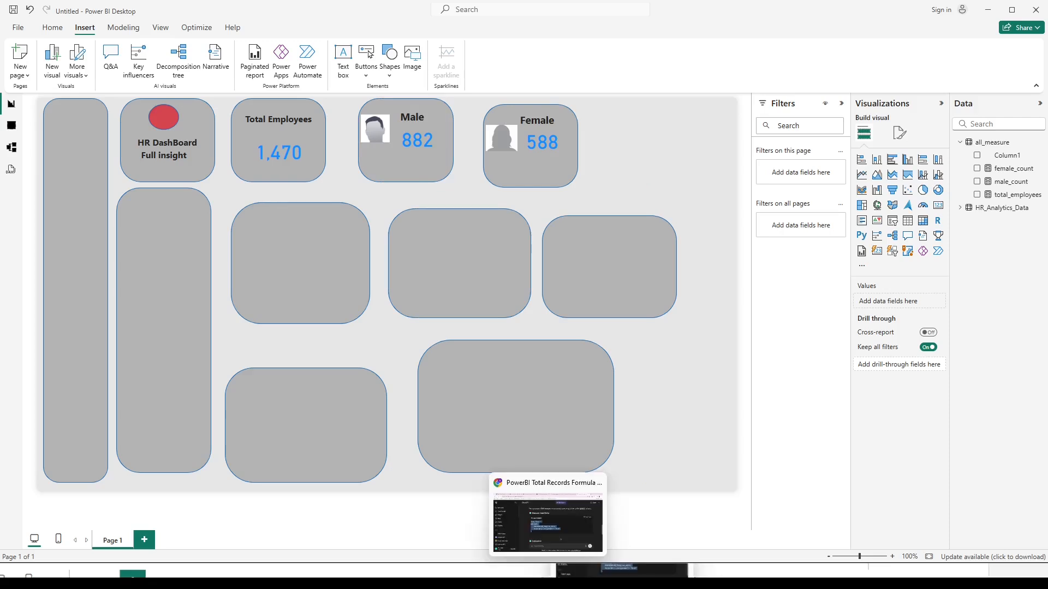
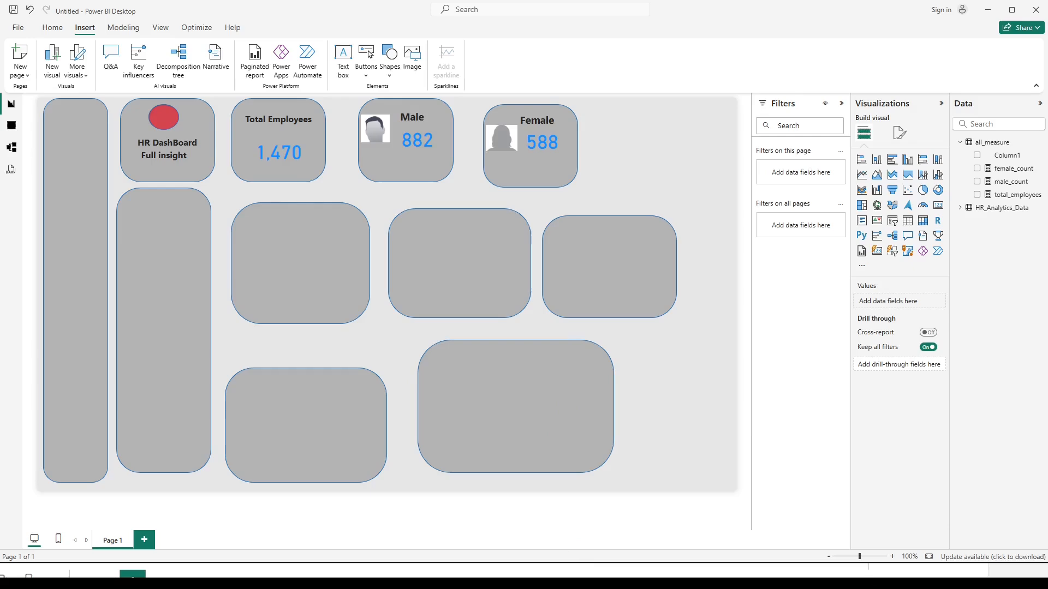
Check the male_percent formula in the Notepad notes, and start a new measure in the all_measure table as male_percent =.
left_click(570, 578)
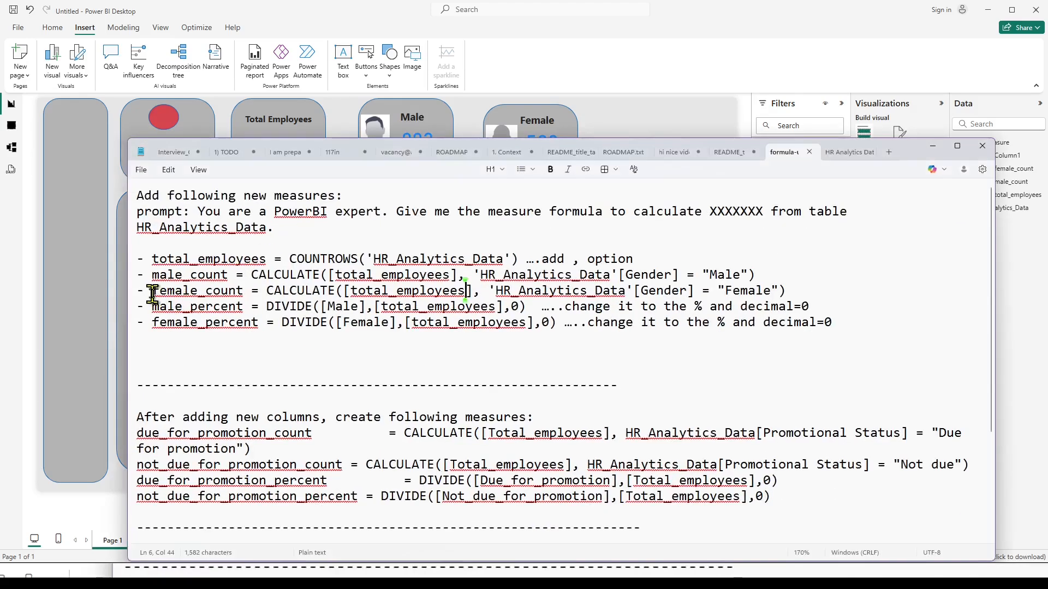
left_click(145, 306)
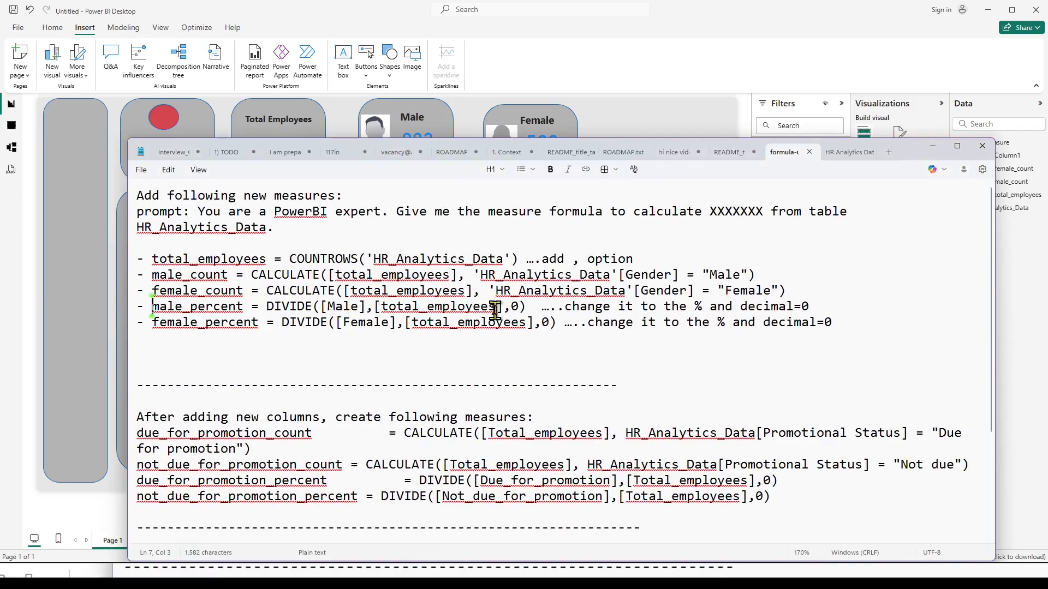
left_click(933, 146)
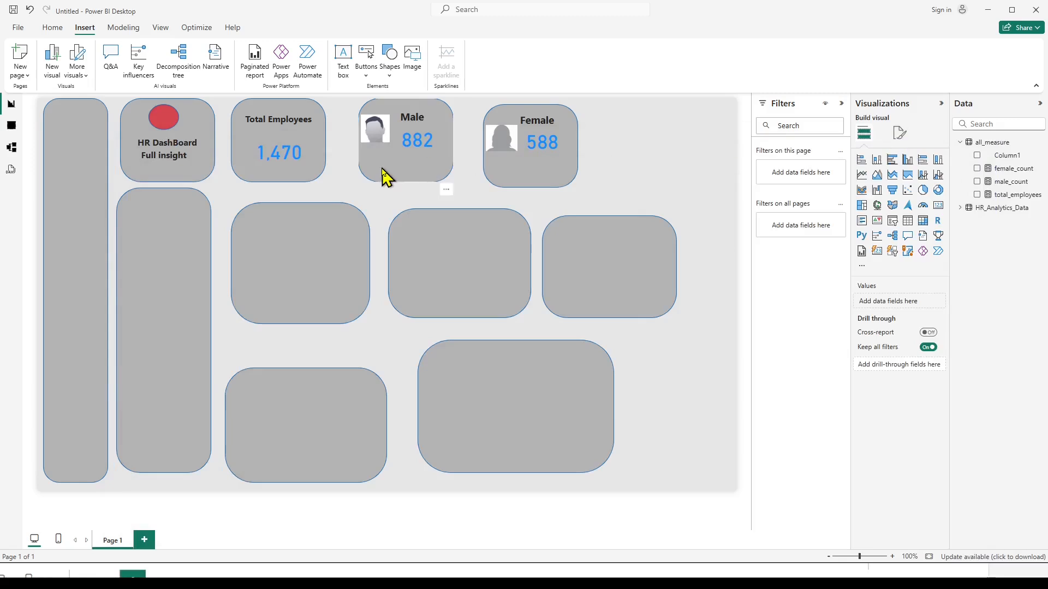
right_click(990, 143)
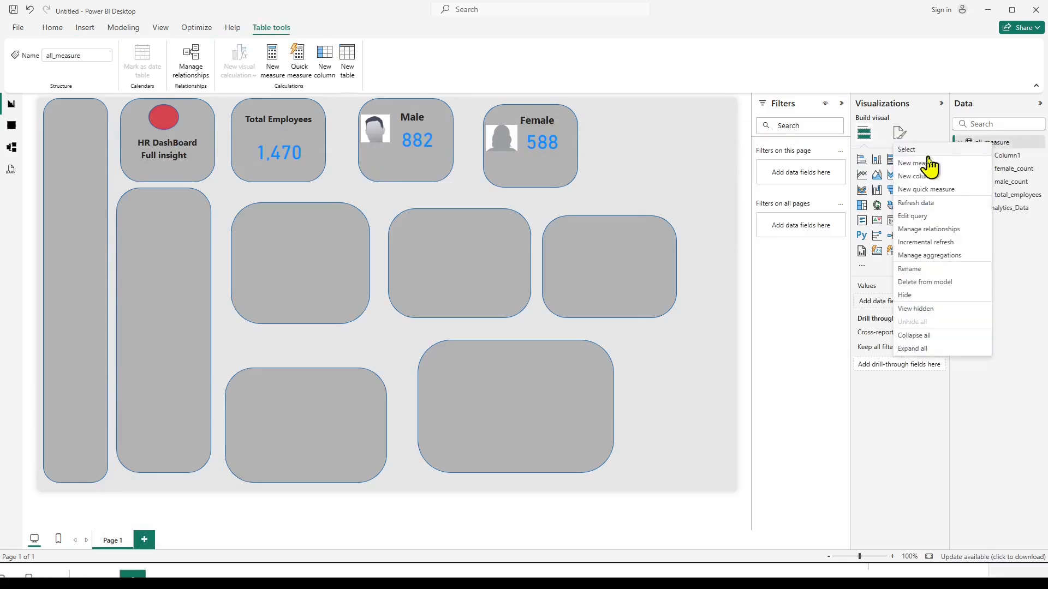
left_click(923, 164)
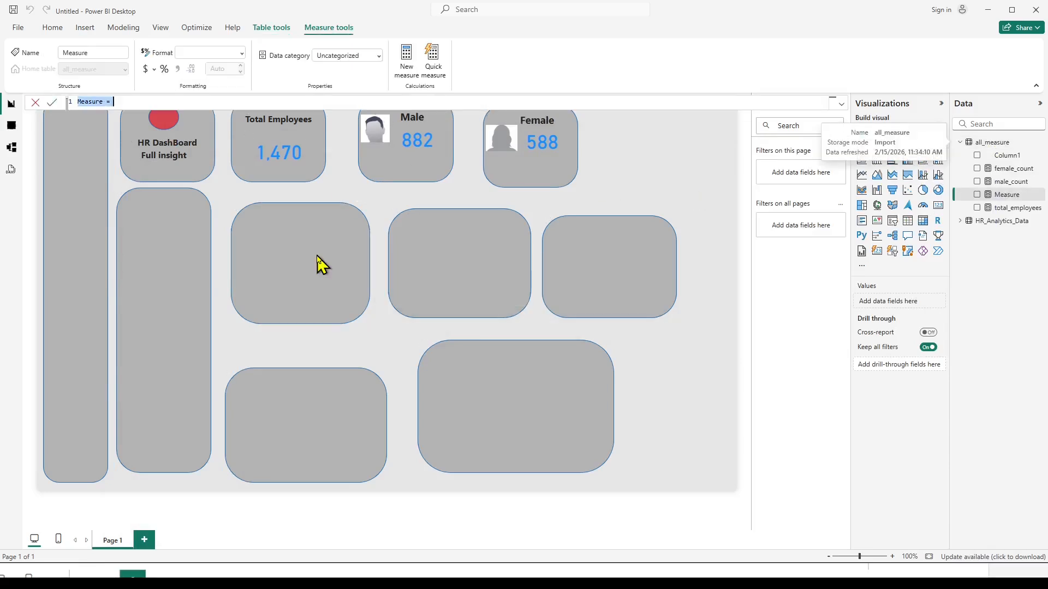
type("male_percent")
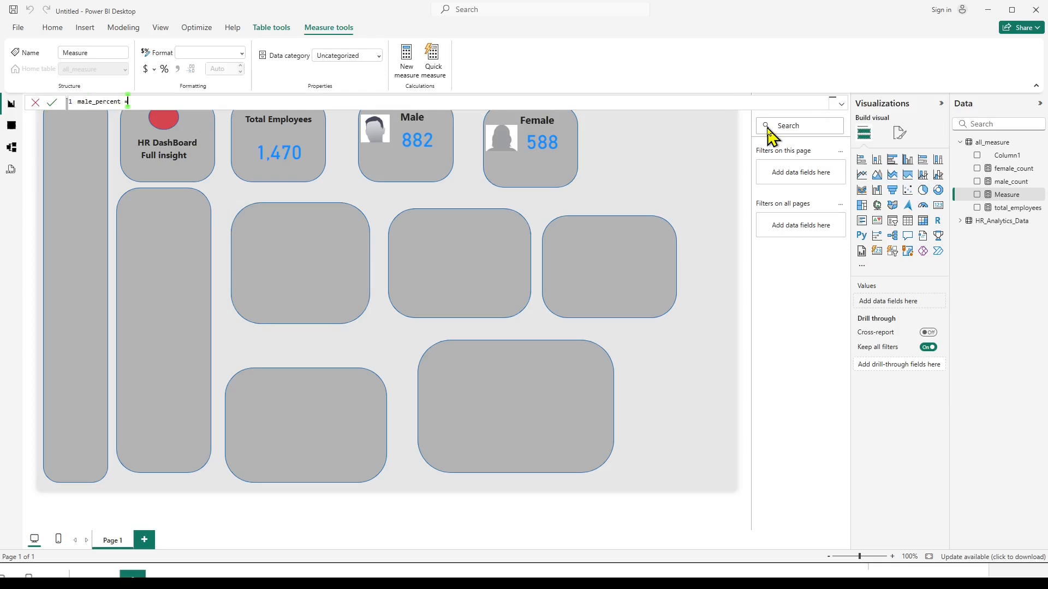
Switch to the Notepad formula notes and add the line male_percent = [] below the female_count formula, separated by a blank line.
left_click(627, 572)
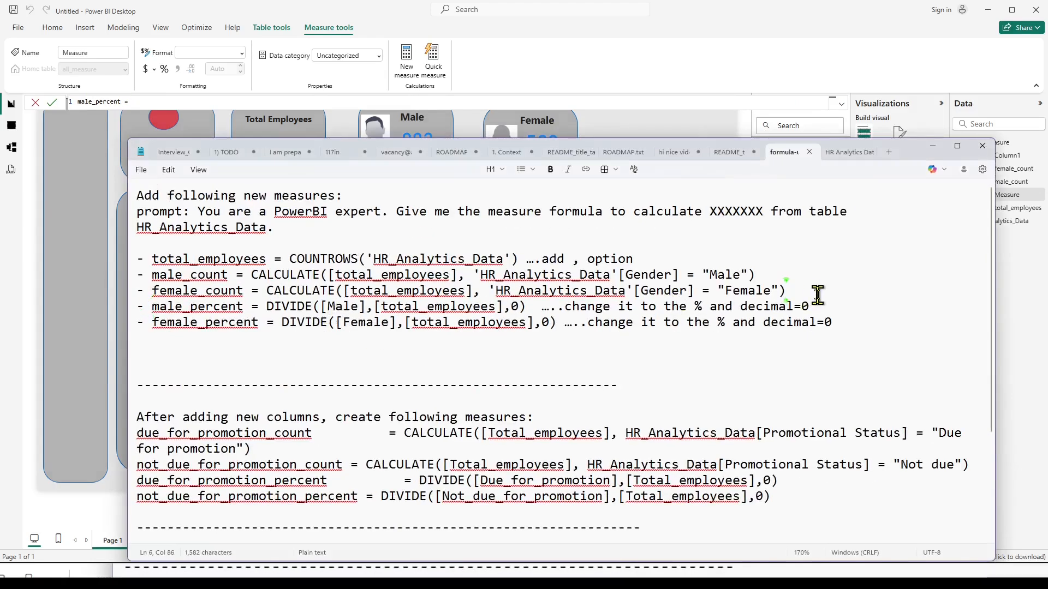
left_click(817, 295)
key("Return")
key("Return")
type("male")
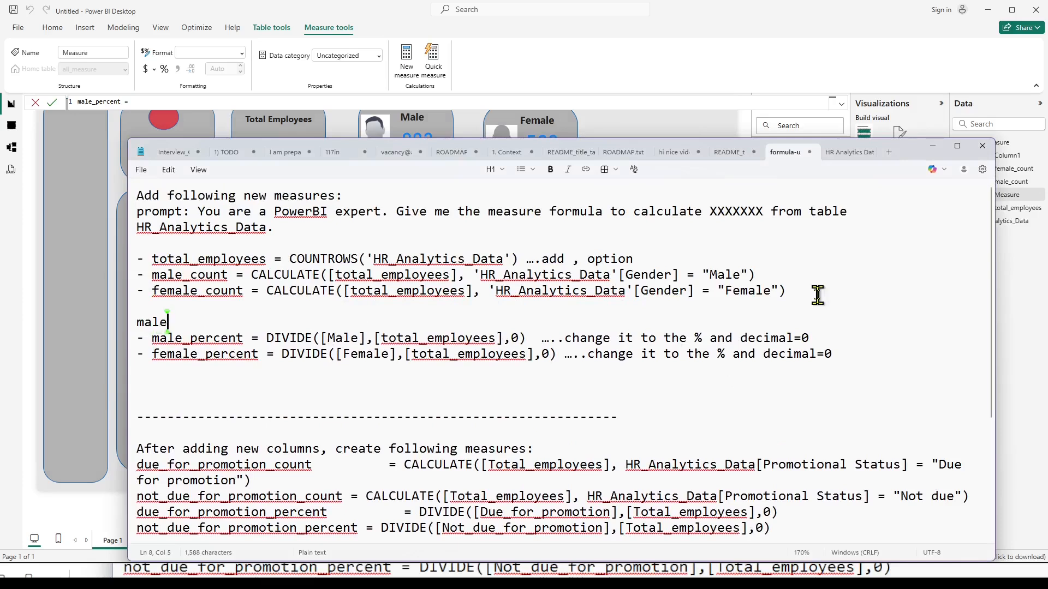
type("_percent ")
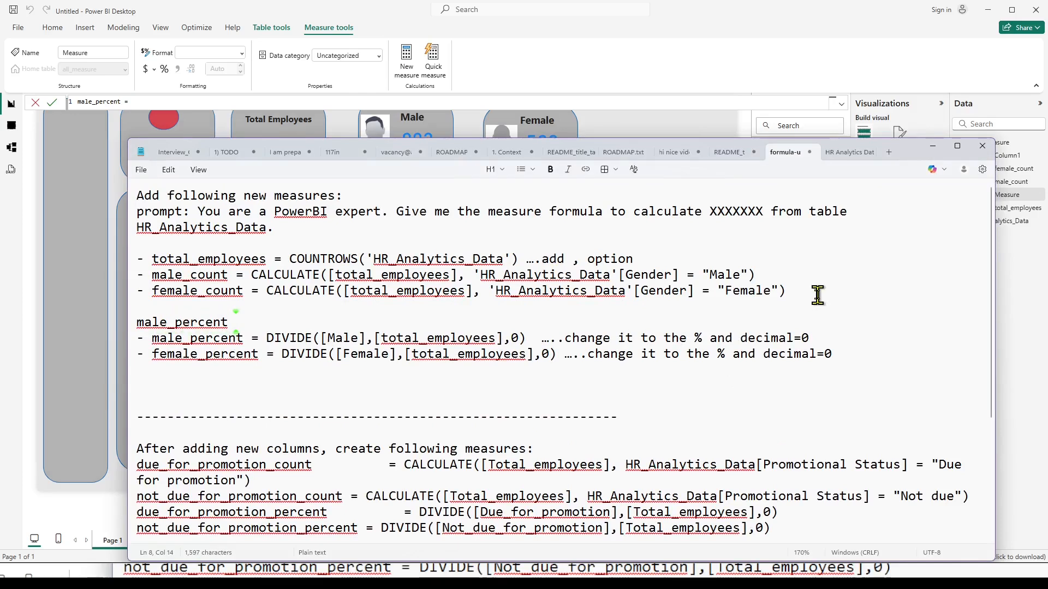
type("= []")
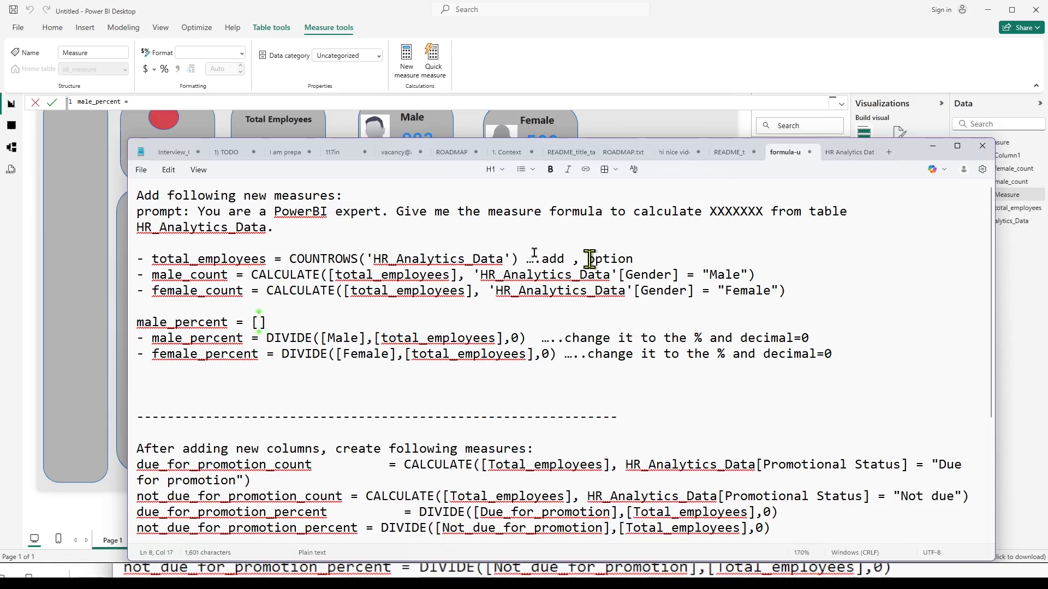
Copy the name male_count into the empty brackets of the new male_percent line and add a division slash after them.
double_click(208, 277)
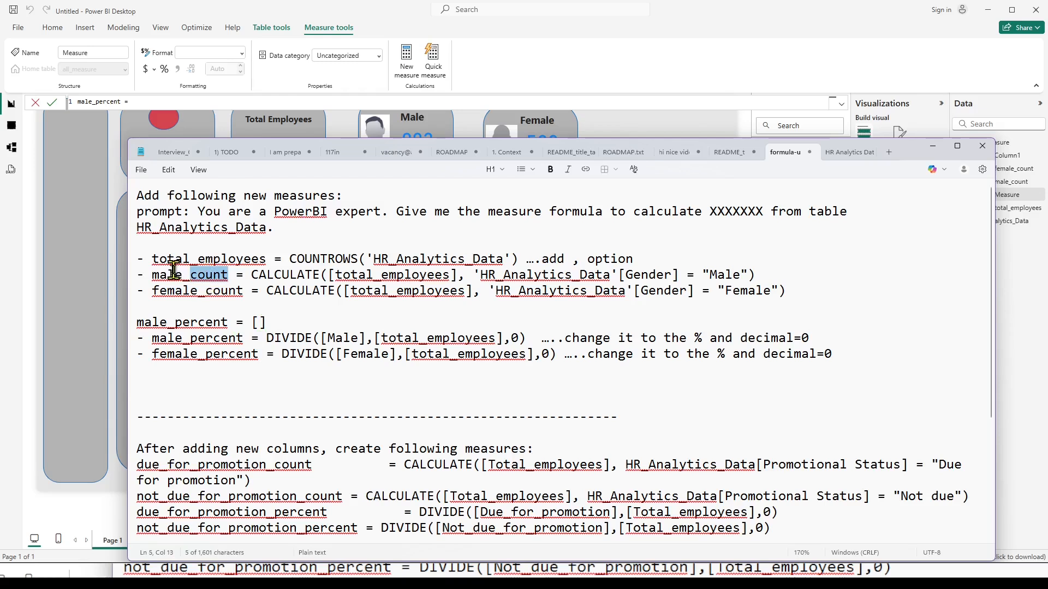
left_click_drag(151, 276, 228, 276)
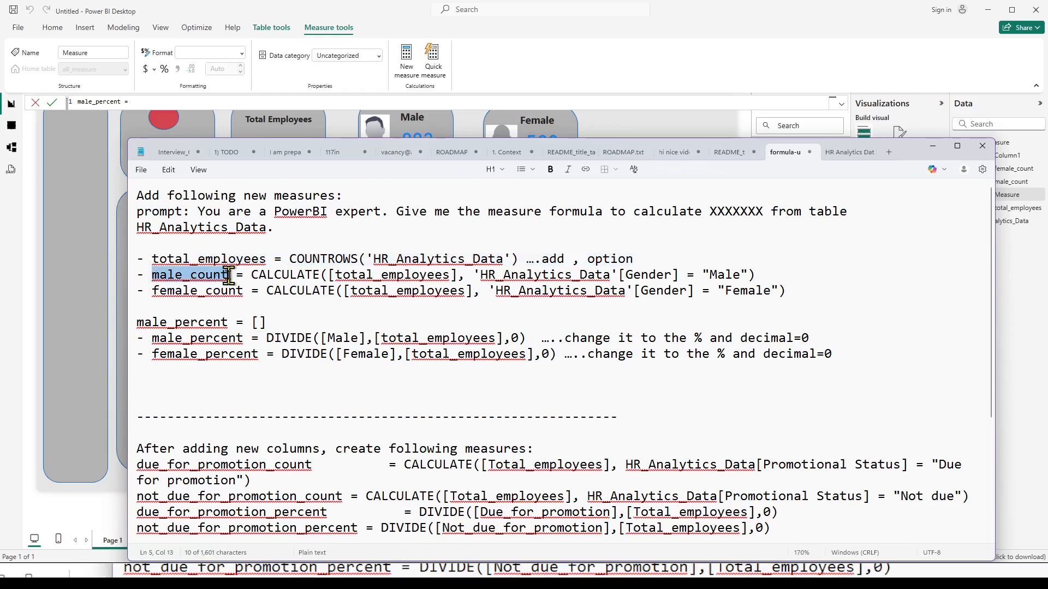
key("ctrl+c")
left_click(259, 322)
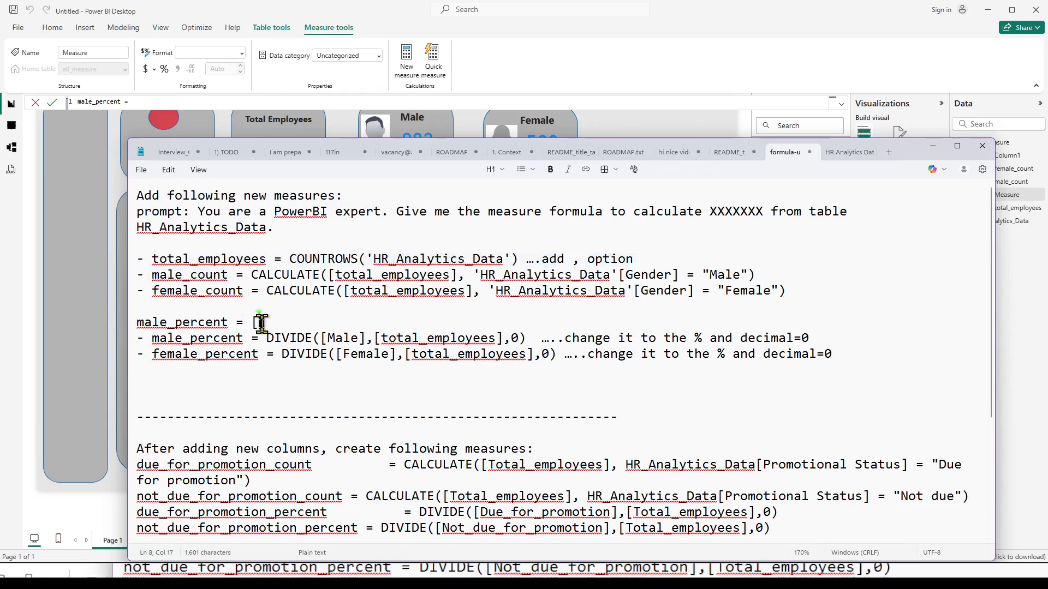
key("ctrl+v")
left_click(354, 322)
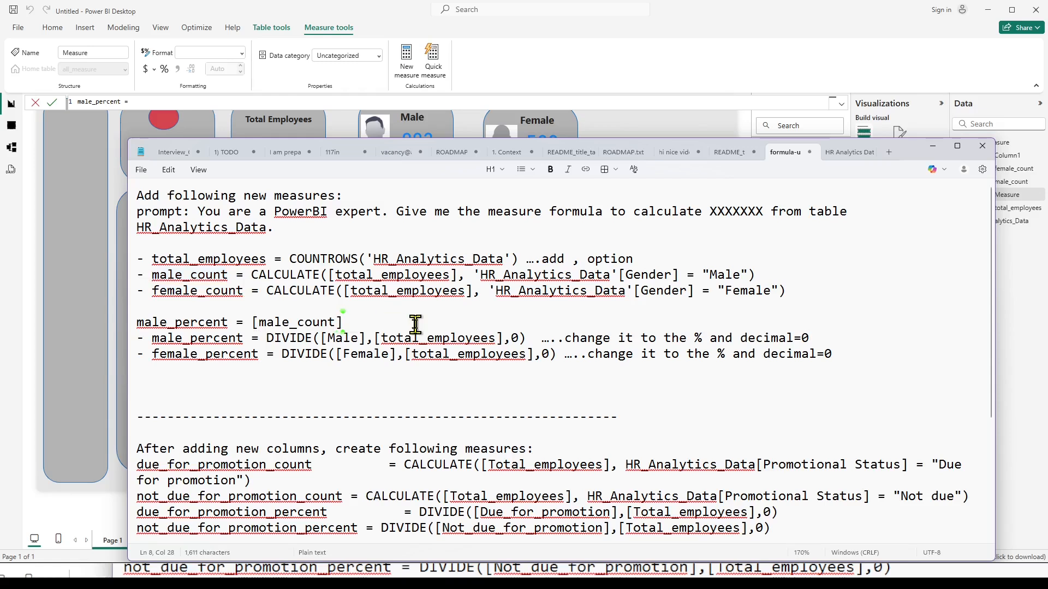
type("/")
Complete the male_percent line with [total_employees] as the divisor and add a blank line below it.
left_click(157, 258)
left_click_drag(157, 259, 264, 256)
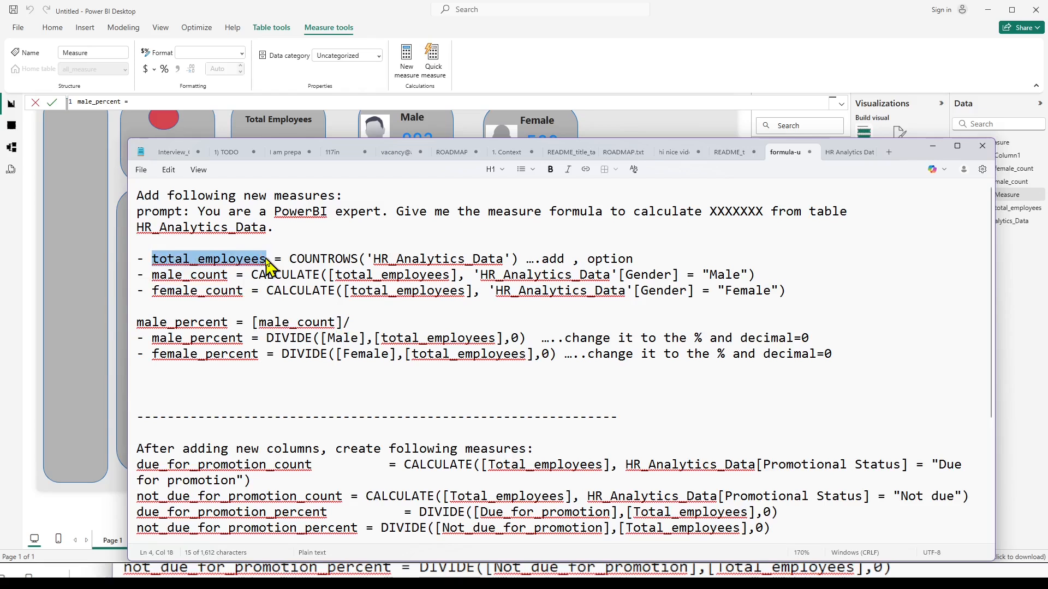
left_click(376, 324)
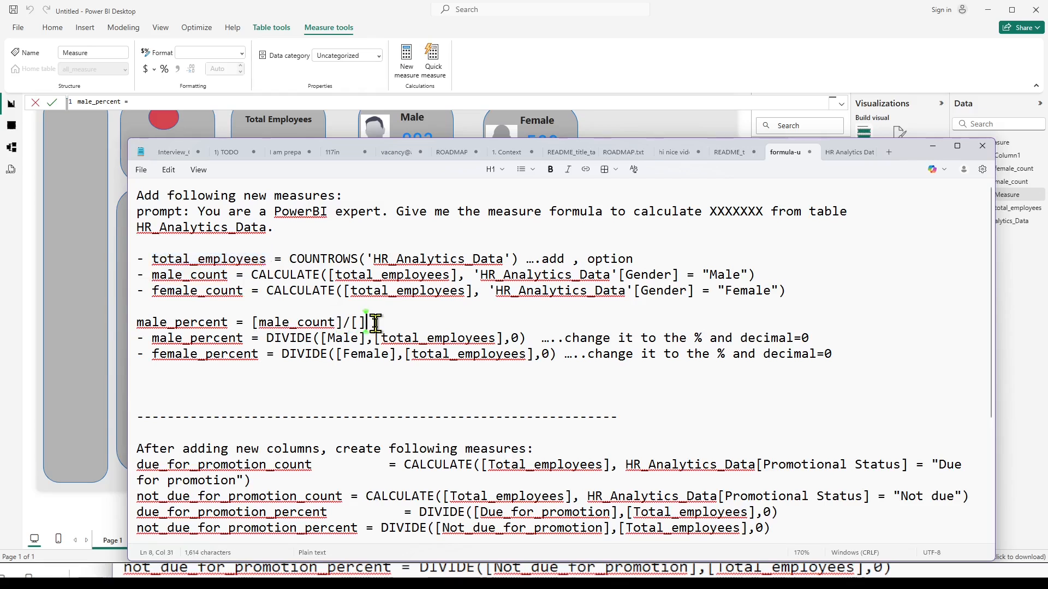
type("[")
key("ctrl+v")
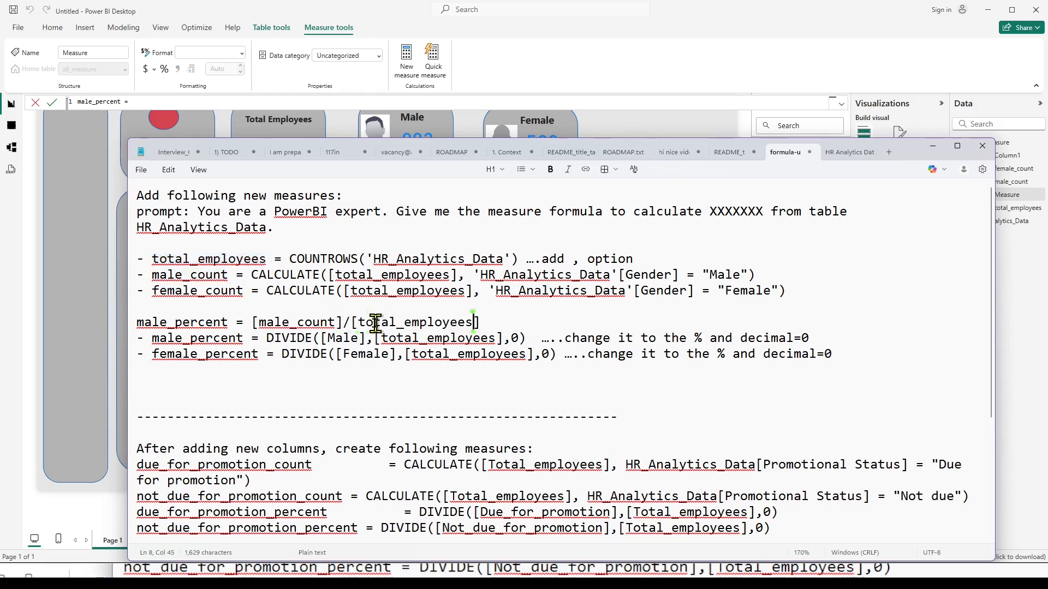
left_click(500, 321)
key("Return")
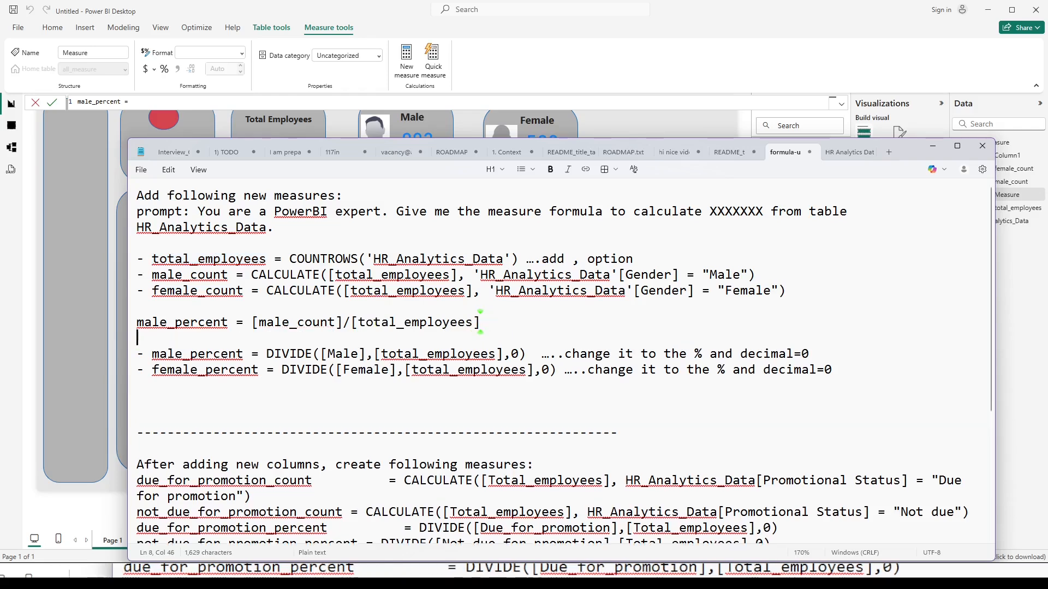
Compare the plain male_percent division with the DIVIDE version in the notes, including its last argument 0.
left_click_drag(358, 322, 473, 325)
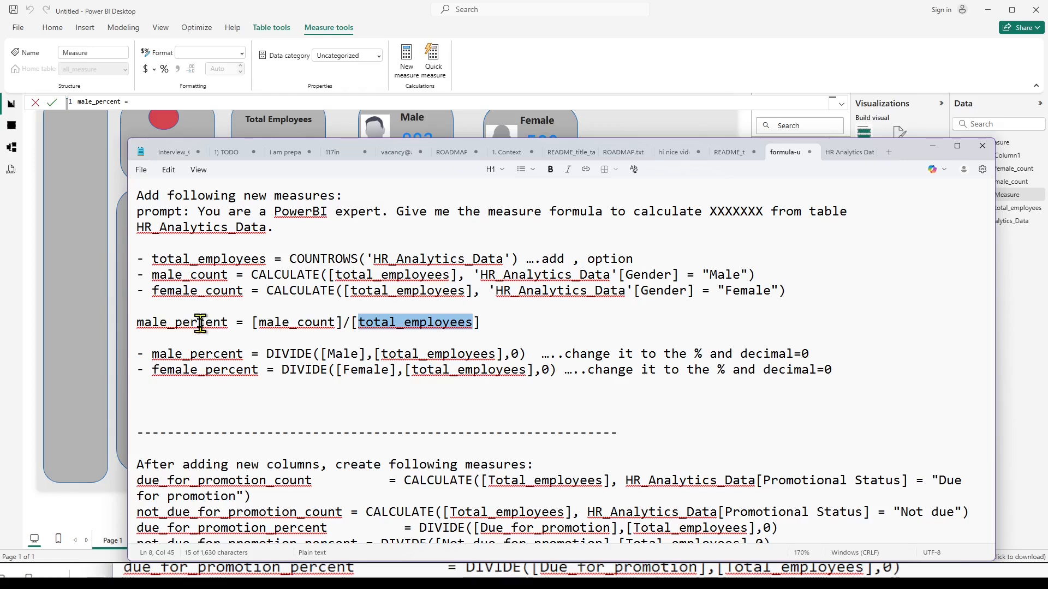
double_click(289, 355)
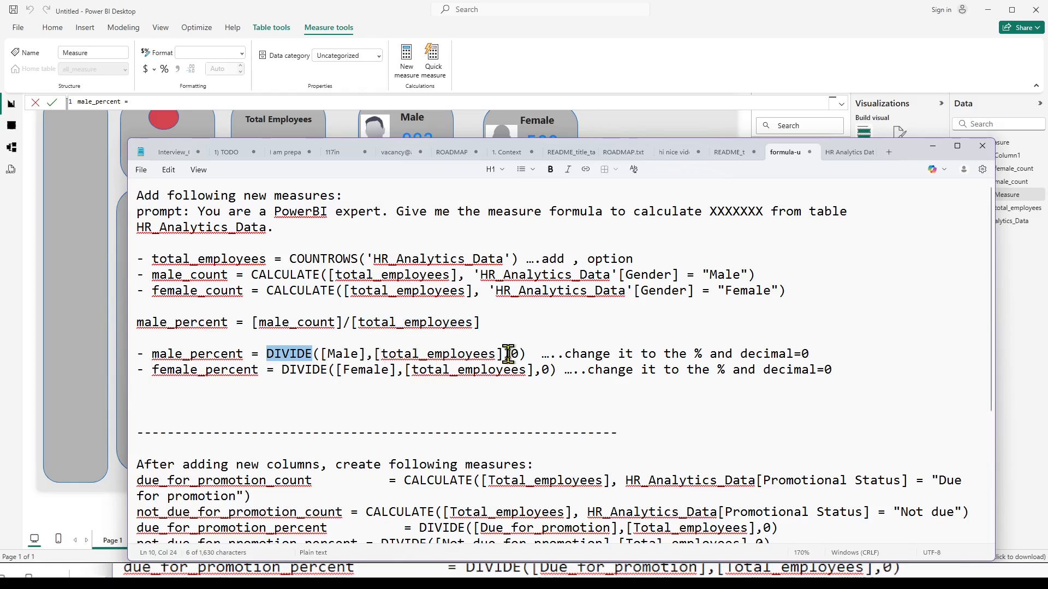
left_click_drag(510, 354, 519, 354)
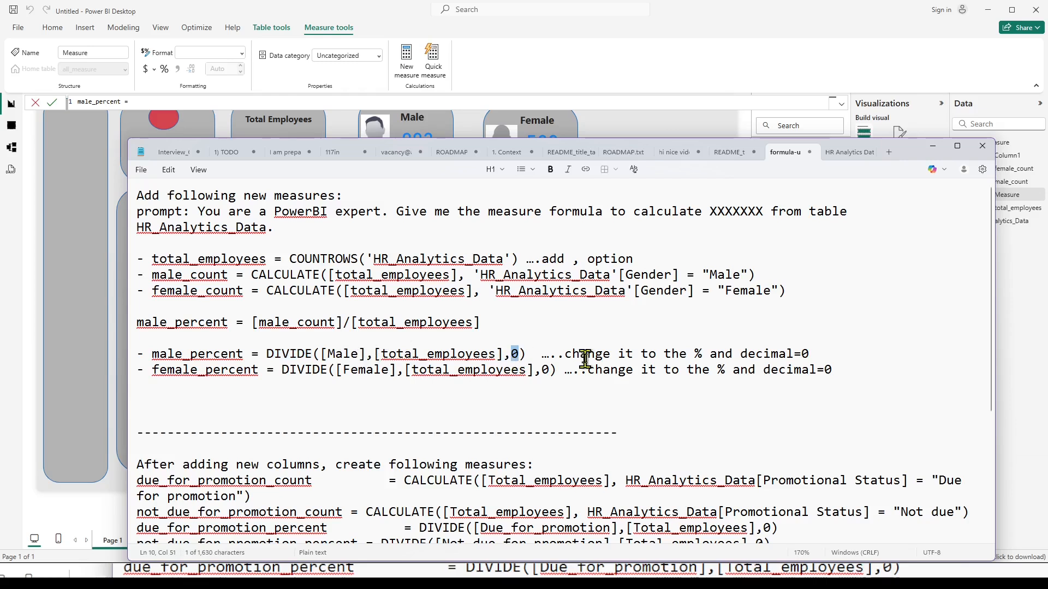
left_click(526, 354)
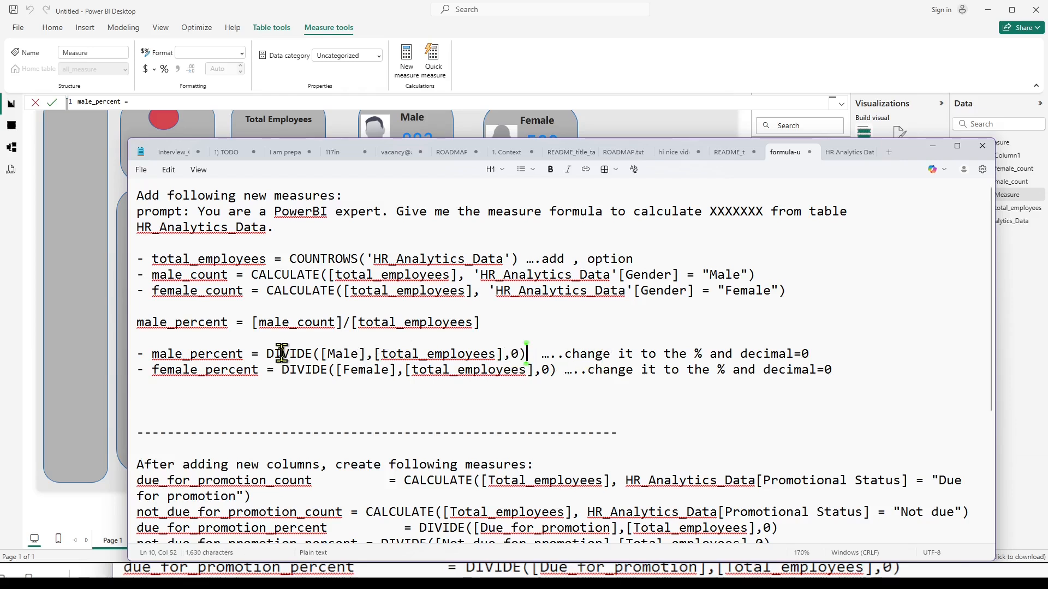
left_click_drag(266, 354, 528, 354)
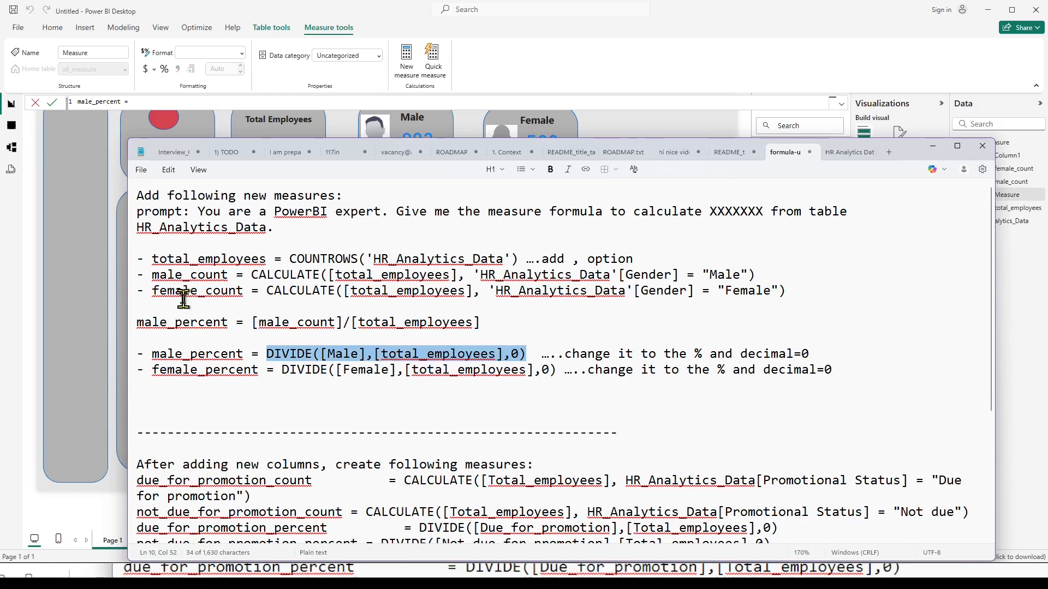
Replace Male with male_count inside the DIVIDE formula of the male_percent line in the notes.
left_click_drag(258, 322, 336, 322)
key("ctrl+c")
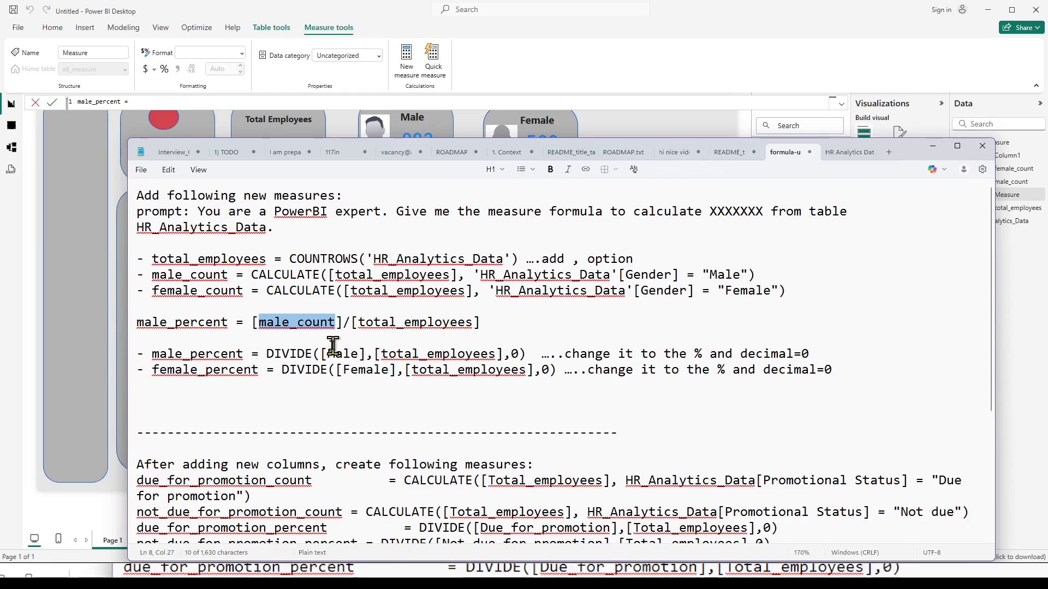
double_click(335, 353)
key("ctrl+v")
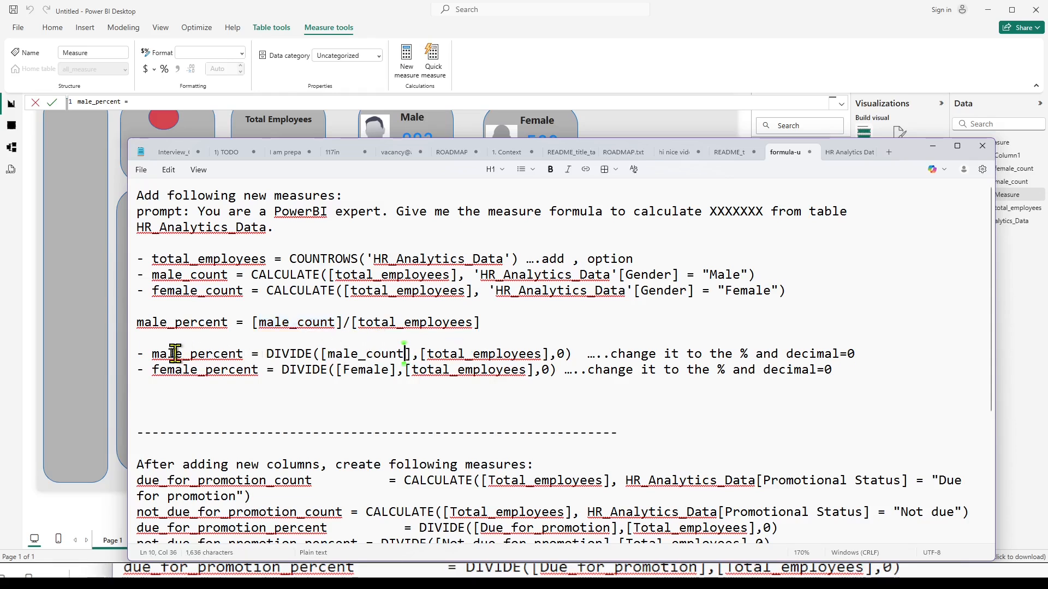
Copy male_percent = DIVIDE([male_count],[total_employees],0) from the notes into the new Power BI measure and commit it.
left_click_drag(152, 353, 575, 354)
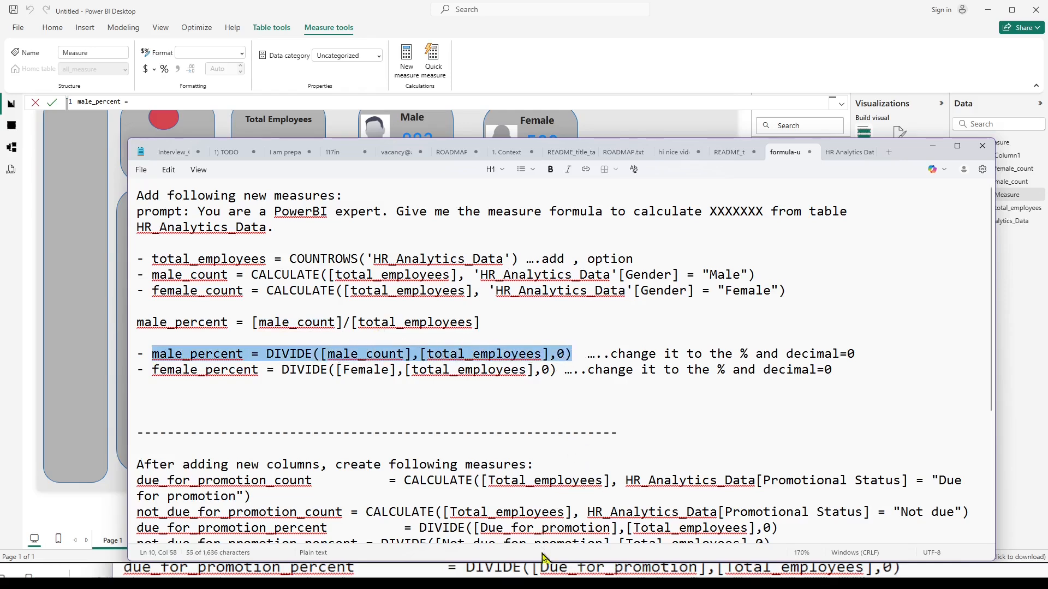
left_click(519, 579)
left_click_drag(165, 104, 31, 105)
key("ctrl+v")
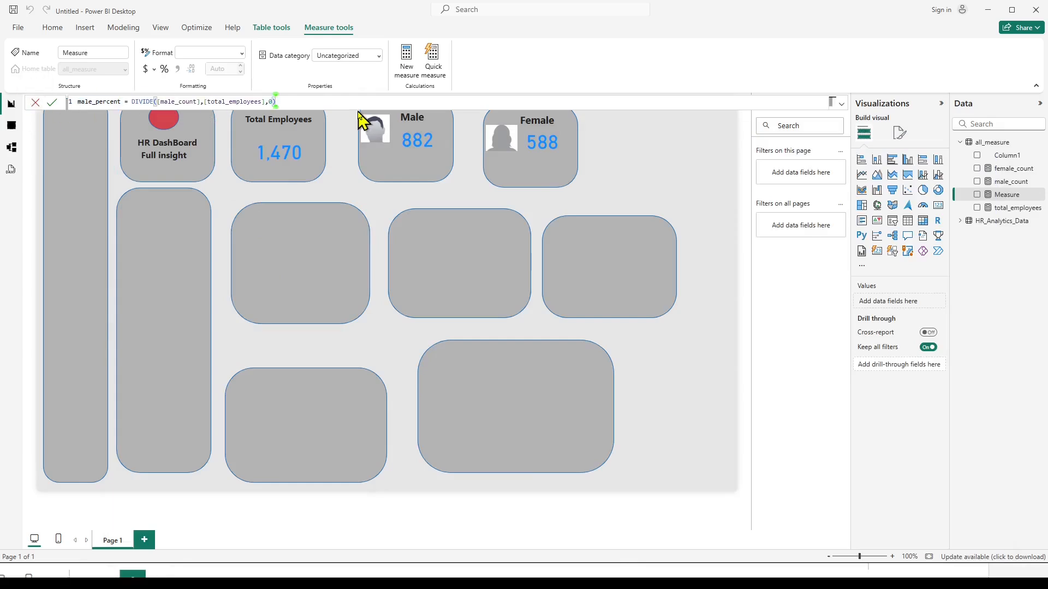
key("Return")
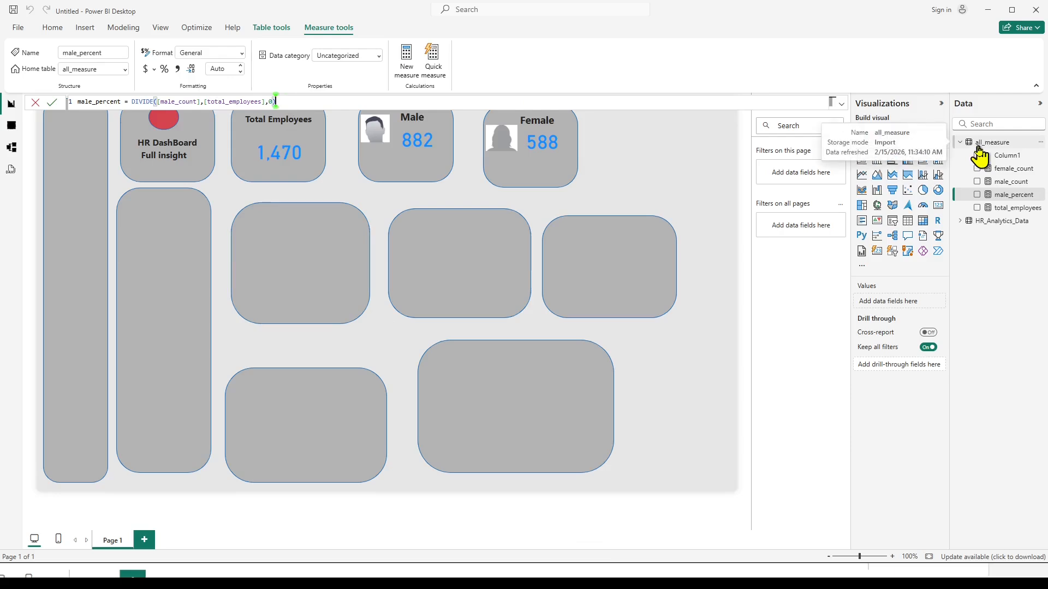
Clear the male_percent expression after the equals sign and start it again with the DIVIDE function.
key("BackSpace")
key("BackSpace")
key("BackSpace")
key("BackSpace")
key("BackSpace")
key("BackSpace")
key("BackSpace")
key("BackSpace")
key("BackSpace")
key("BackSpace")
key("BackSpace")
key("BackSpace")
key("BackSpace")
key("BackSpace")
key("BackSpace")
key("BackSpace")
key("BackSpace")
key("BackSpace")
key("BackSpace")
key("BackSpace")
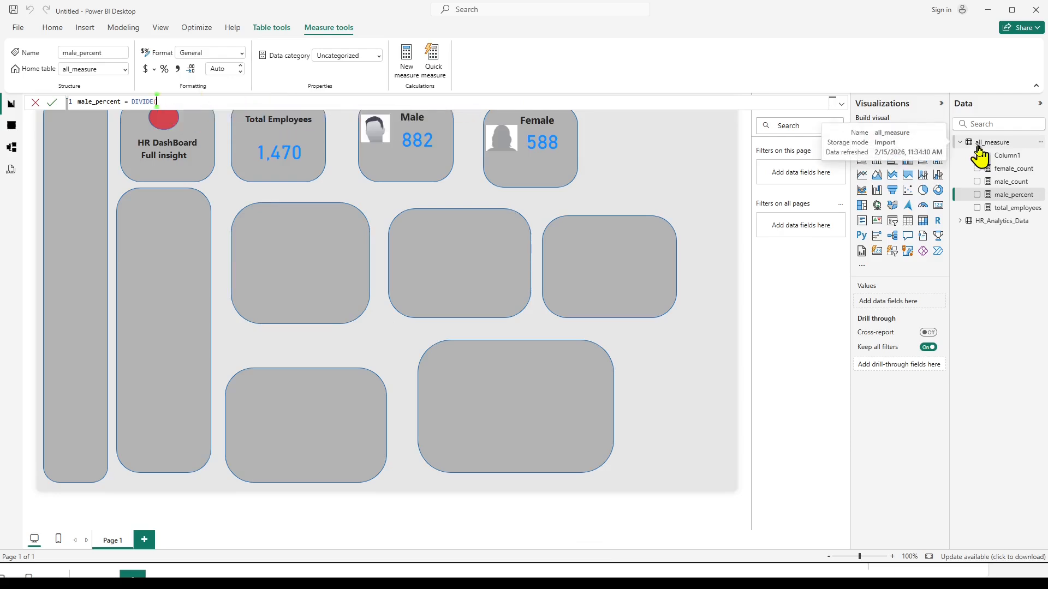
key("BackSpace")
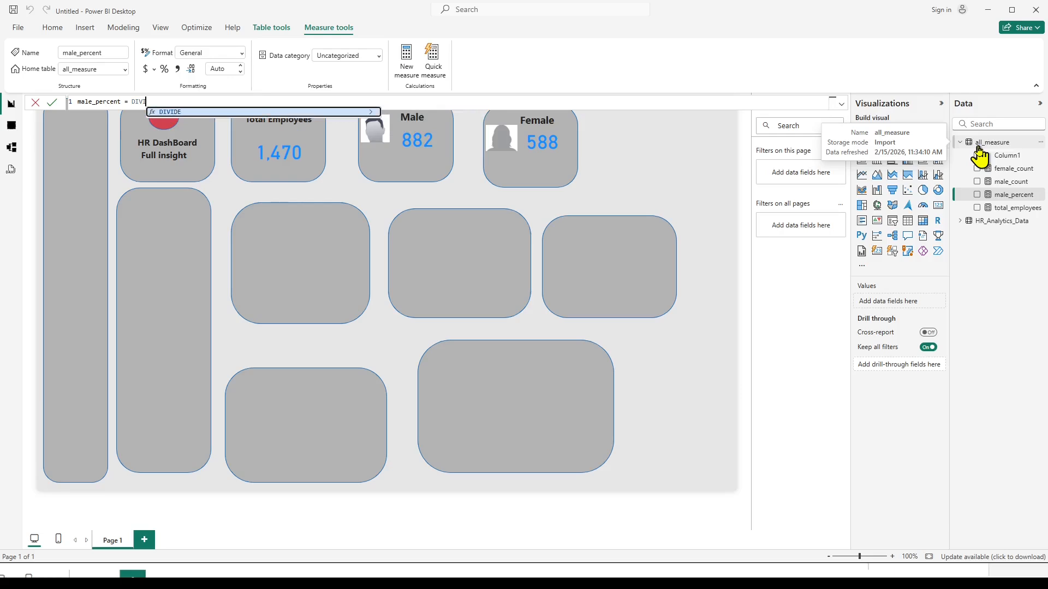
key("BackSpace")
key("BackSpace")
key("BackSpace")
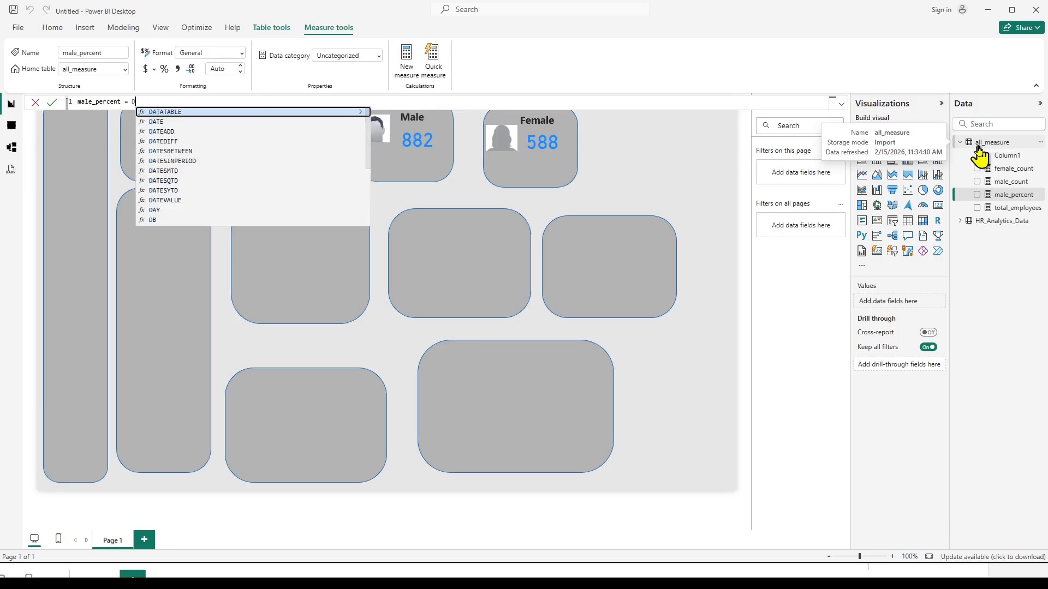
type("i")
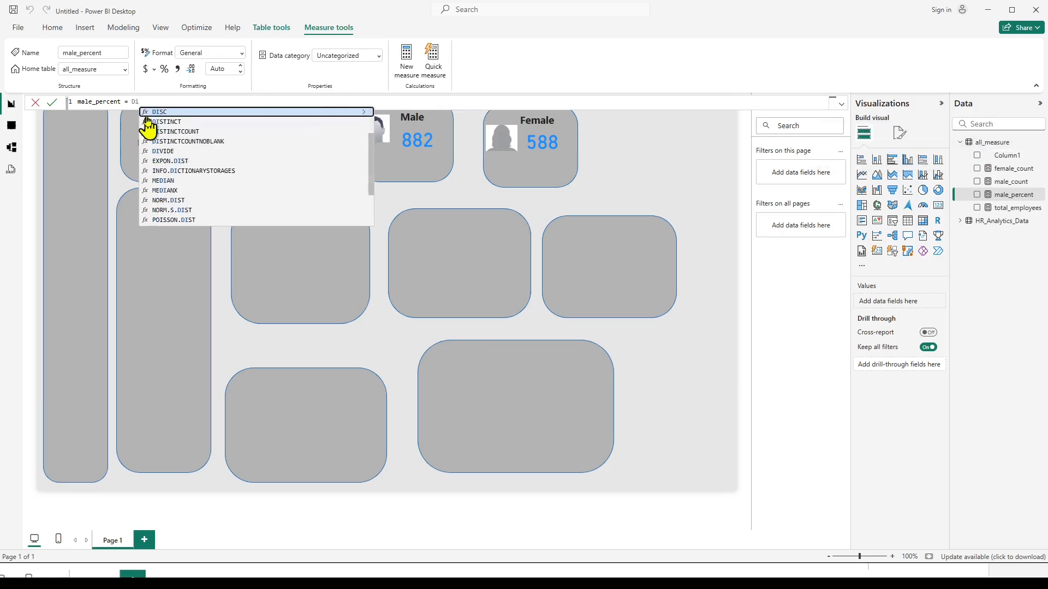
left_click(161, 151)
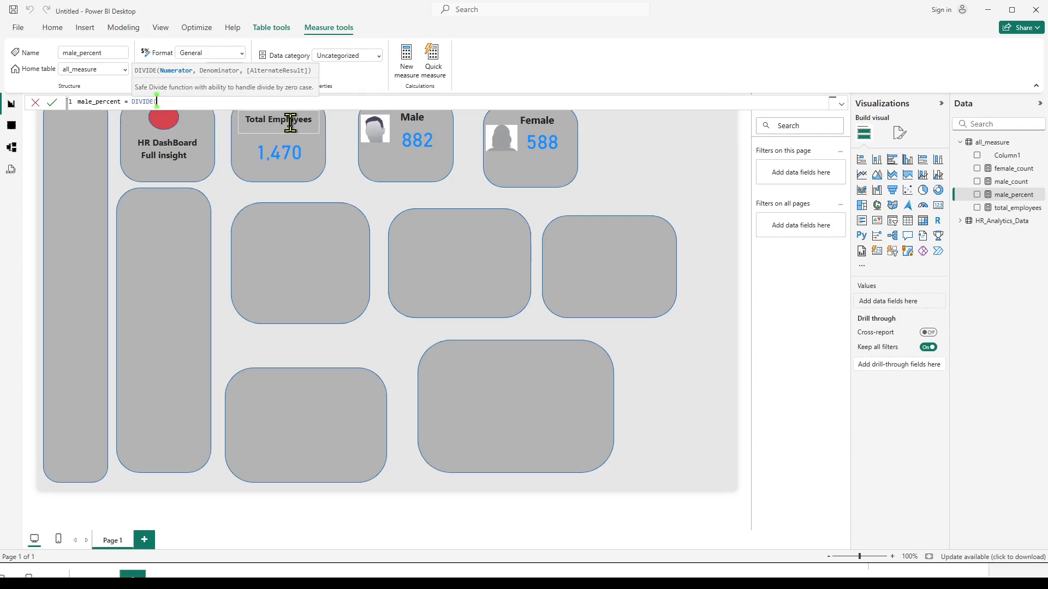
Fill in the DIVIDE arguments of male_percent with [male_count], [total_employees] and the alternate result 0.
type("[")
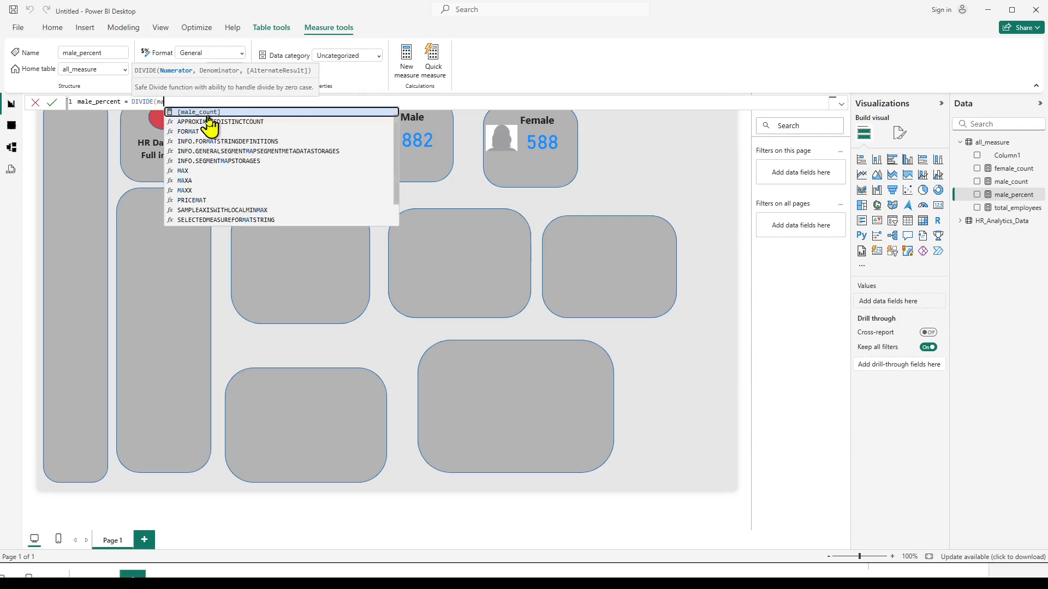
left_click(214, 123)
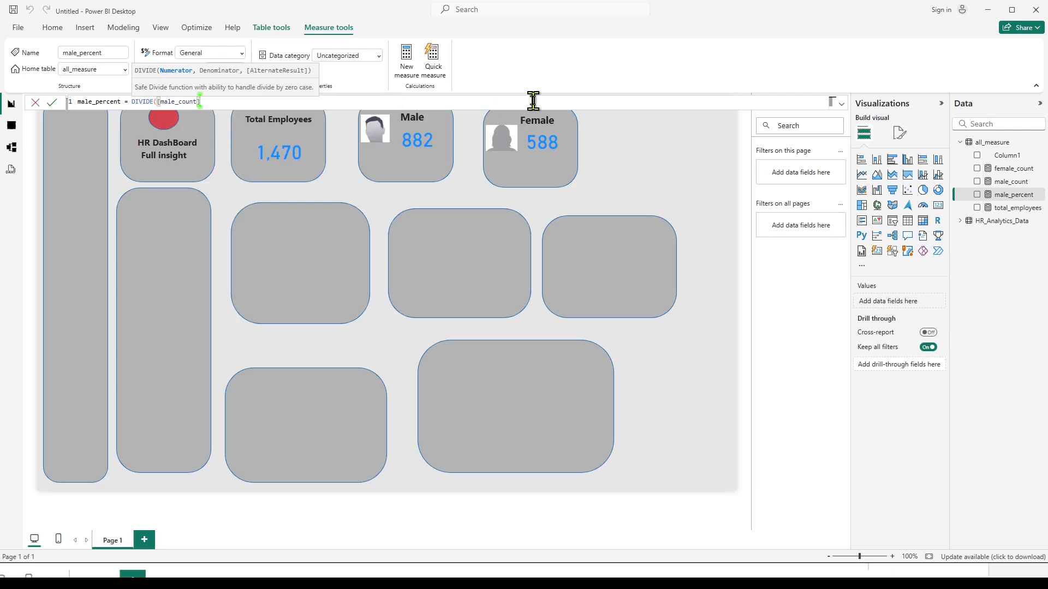
type(",tot")
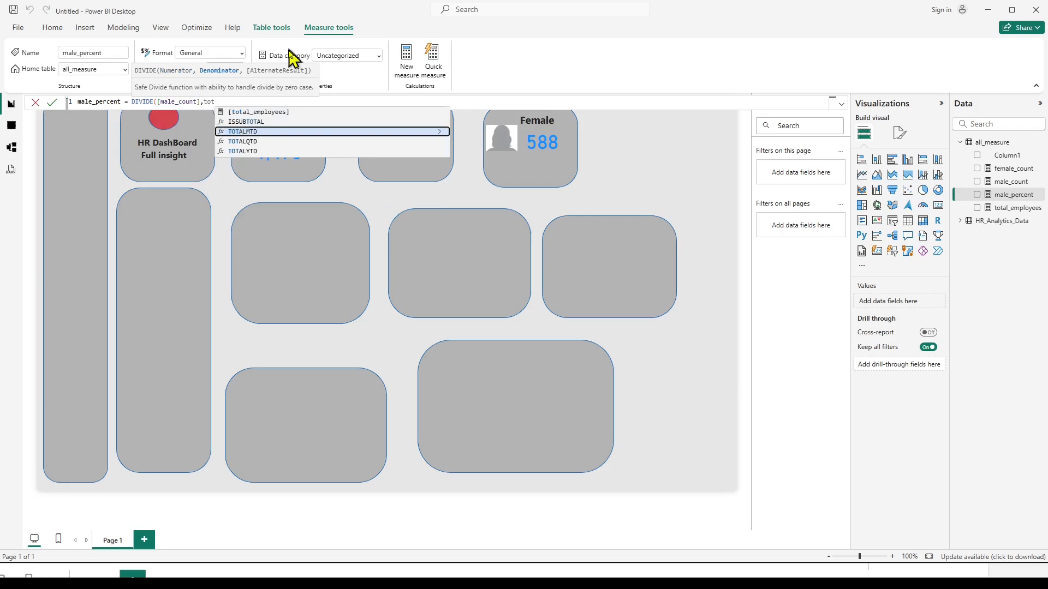
left_click(234, 112)
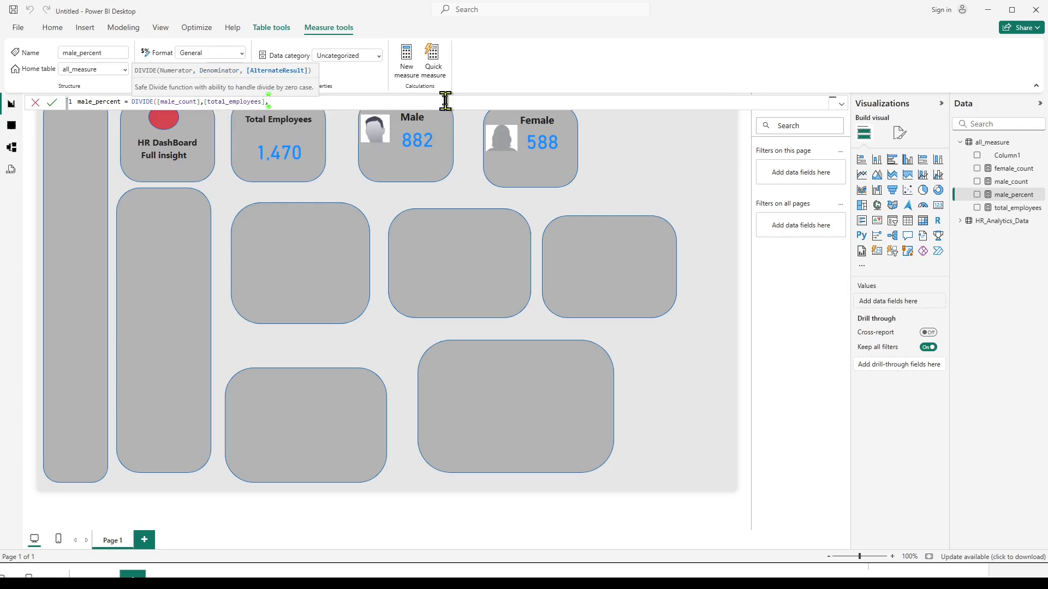
type(",0)")
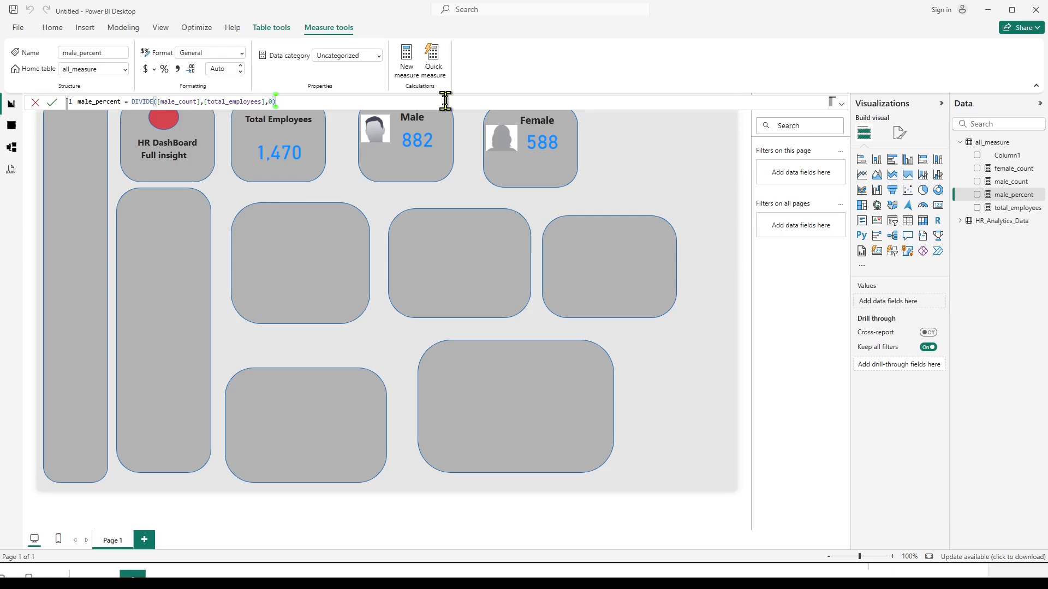
Duplicate the male count card into the empty area beside the Female tile and replace its field with male_percent.
left_click(432, 157)
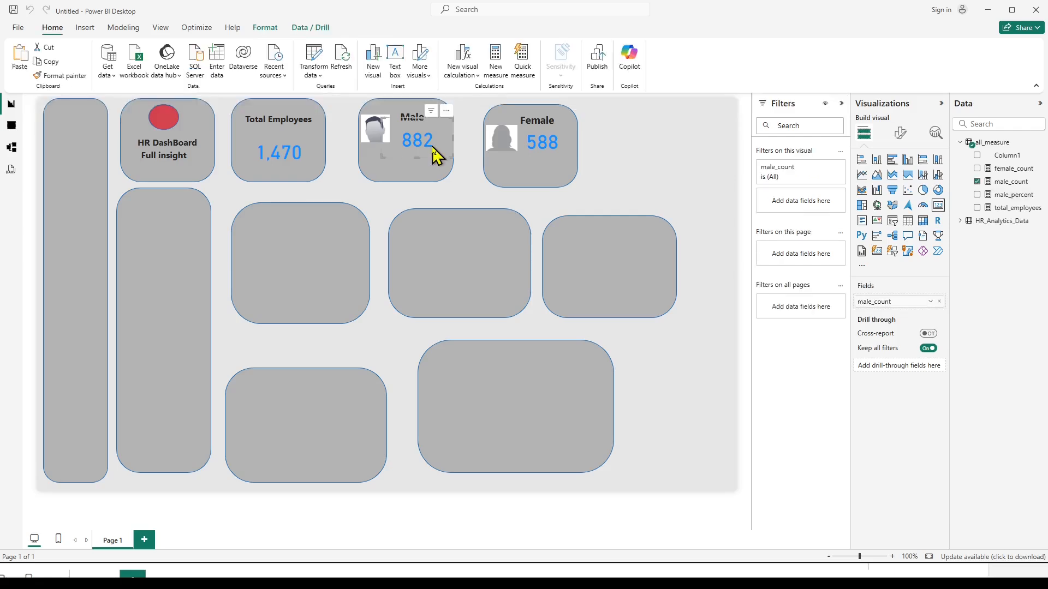
left_click_drag(452, 128, 669, 160)
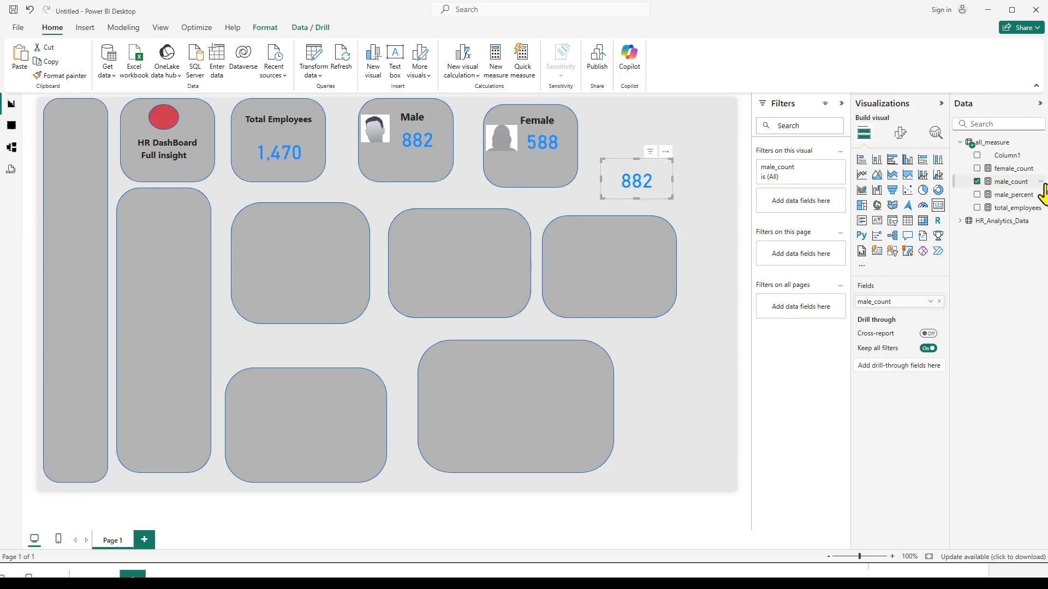
left_click(977, 183)
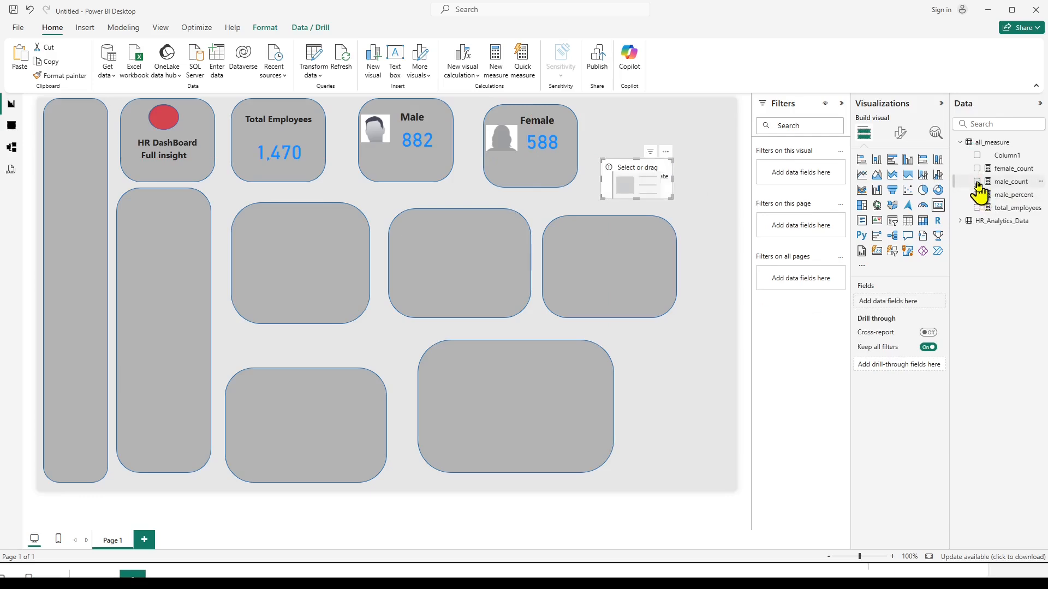
left_click(977, 195)
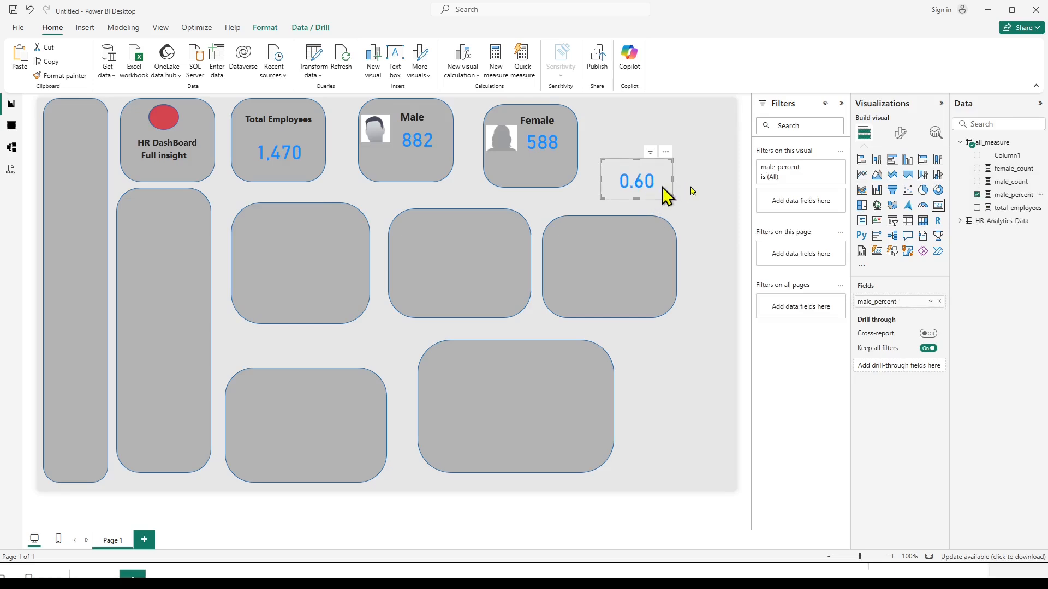
Format the male_percent measure as a percentage with 0 decimal places.
left_click(1009, 195)
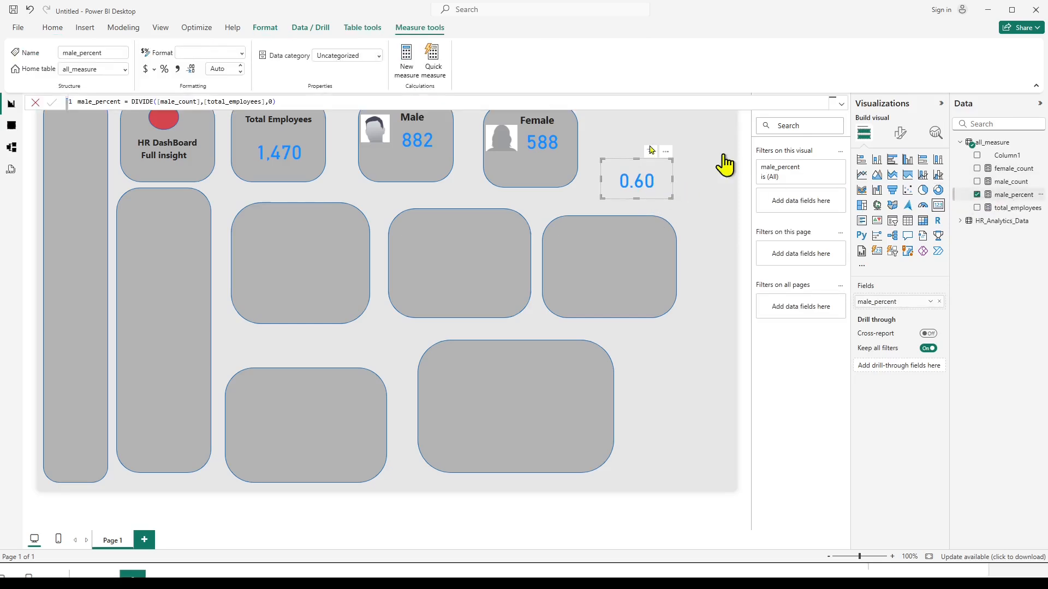
left_click(164, 69)
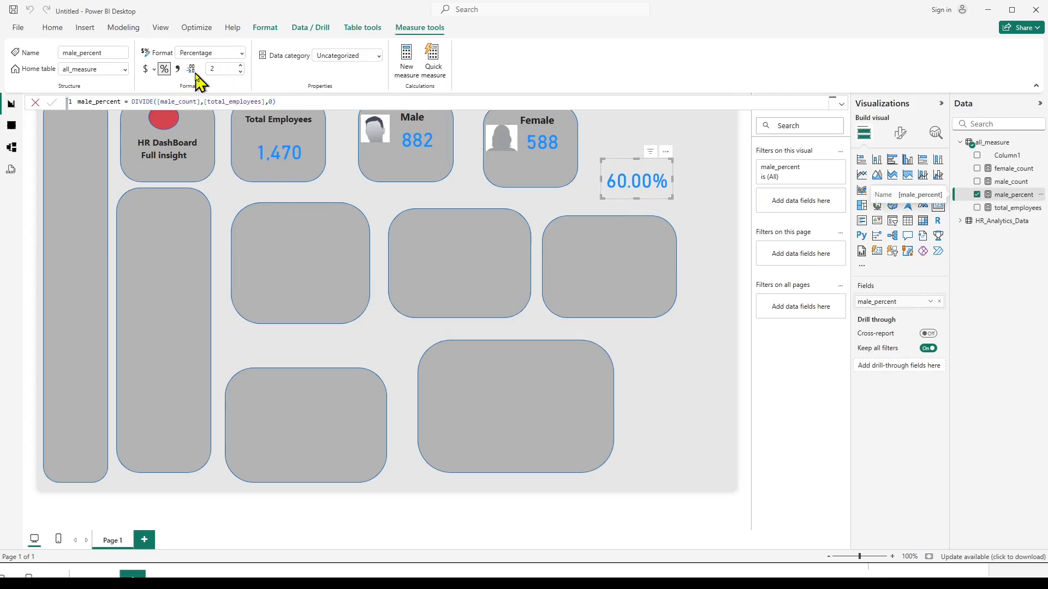
left_click(229, 69)
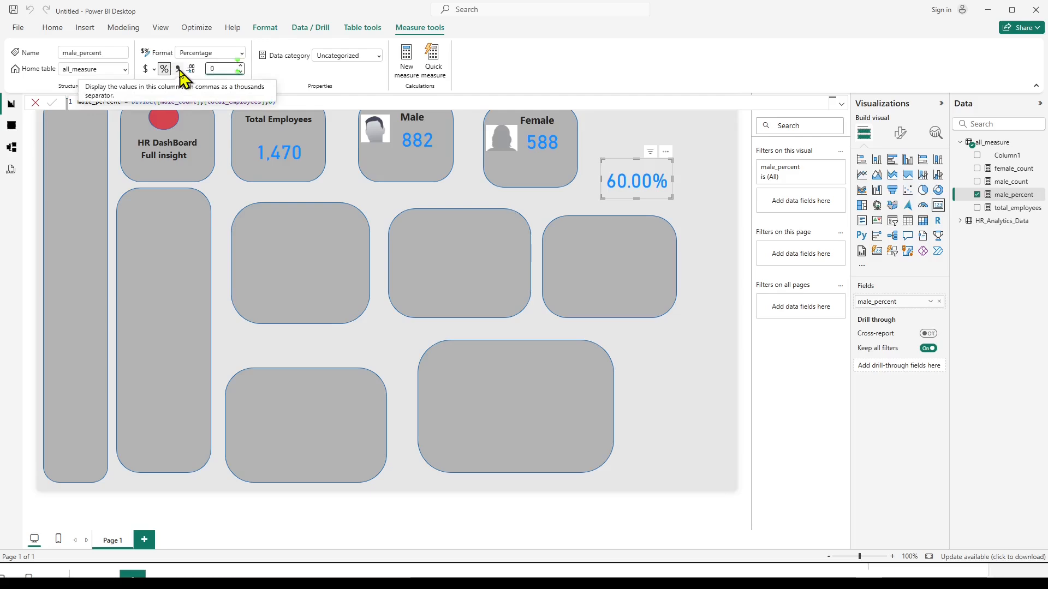
type("0")
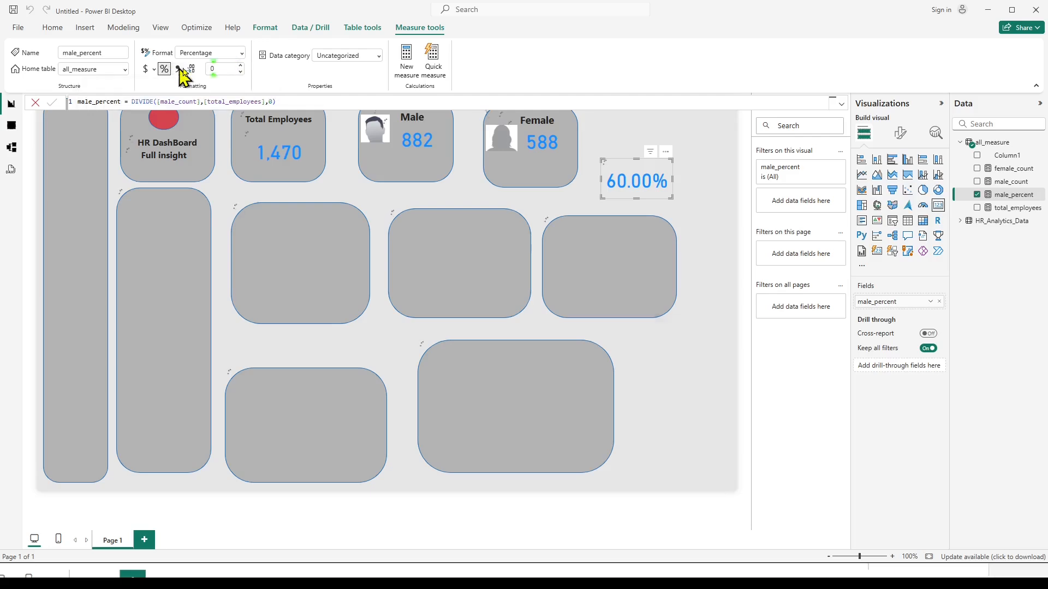
key("Return")
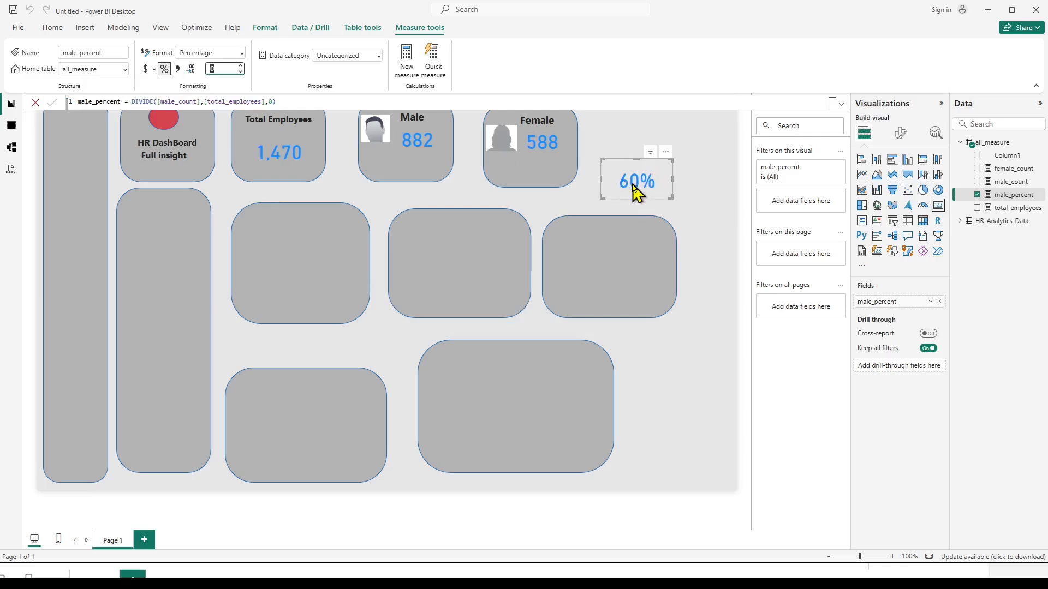
Move the male_percent card into the Male tile, directly below the male count.
left_click(640, 172)
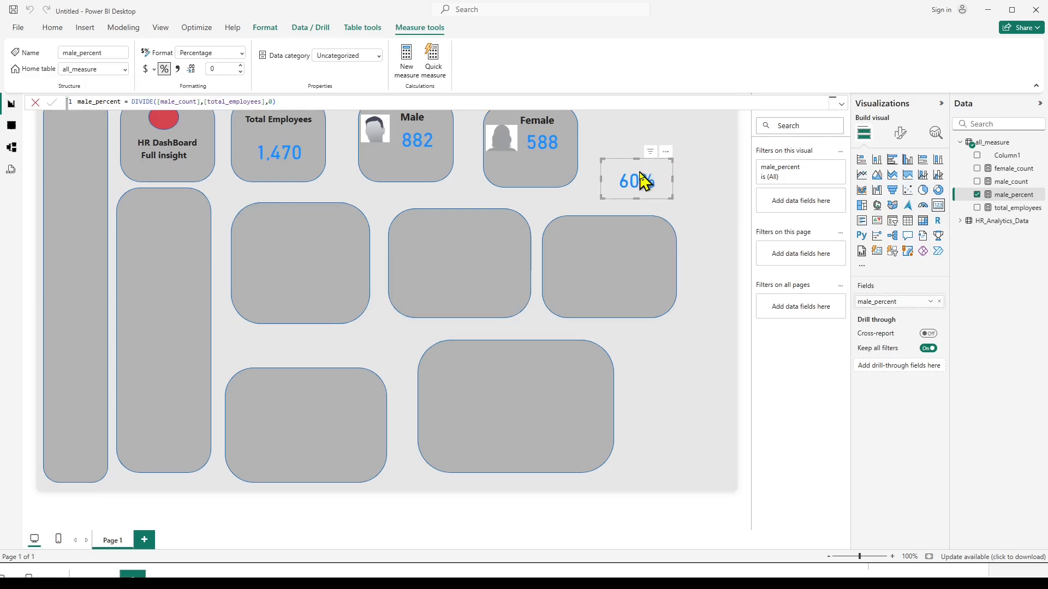
left_click(665, 153)
left_click(645, 179)
left_click_drag(655, 161, 437, 145)
left_click(421, 180)
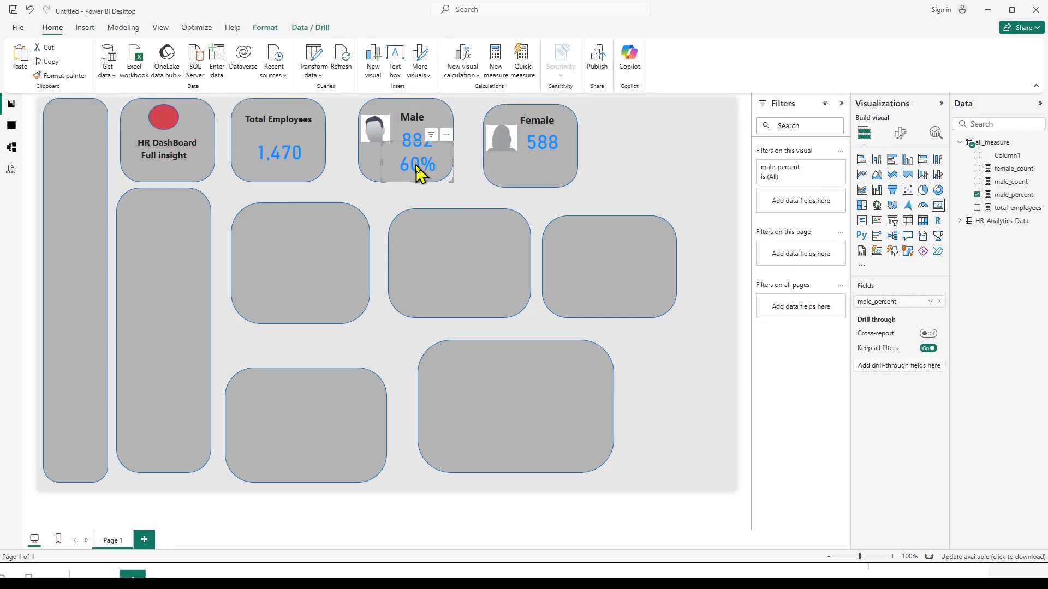
Set the callout value font size of the male_percent card to 20.
left_click(900, 134)
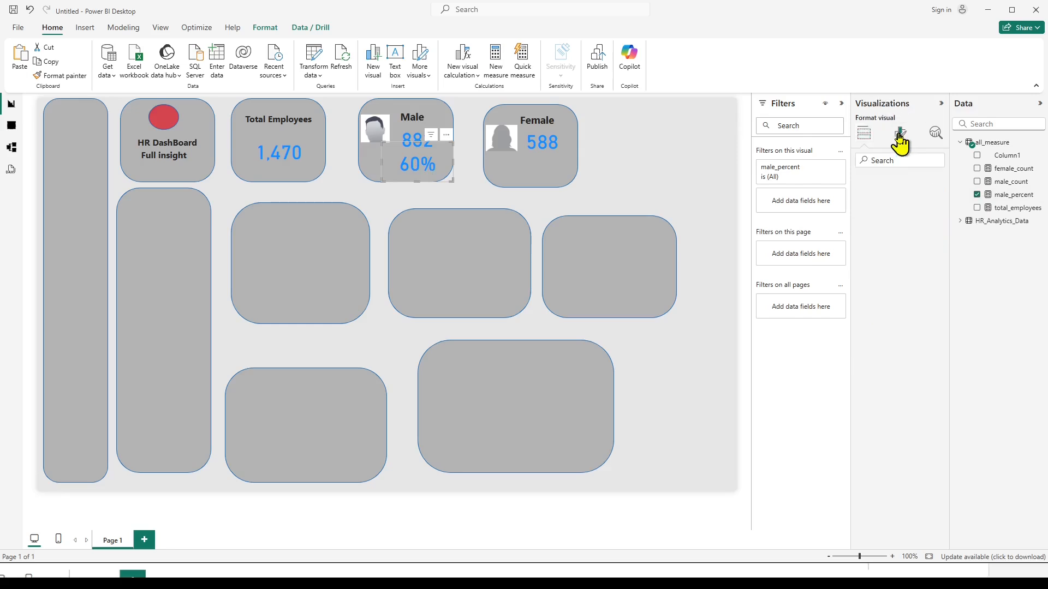
left_click(860, 211)
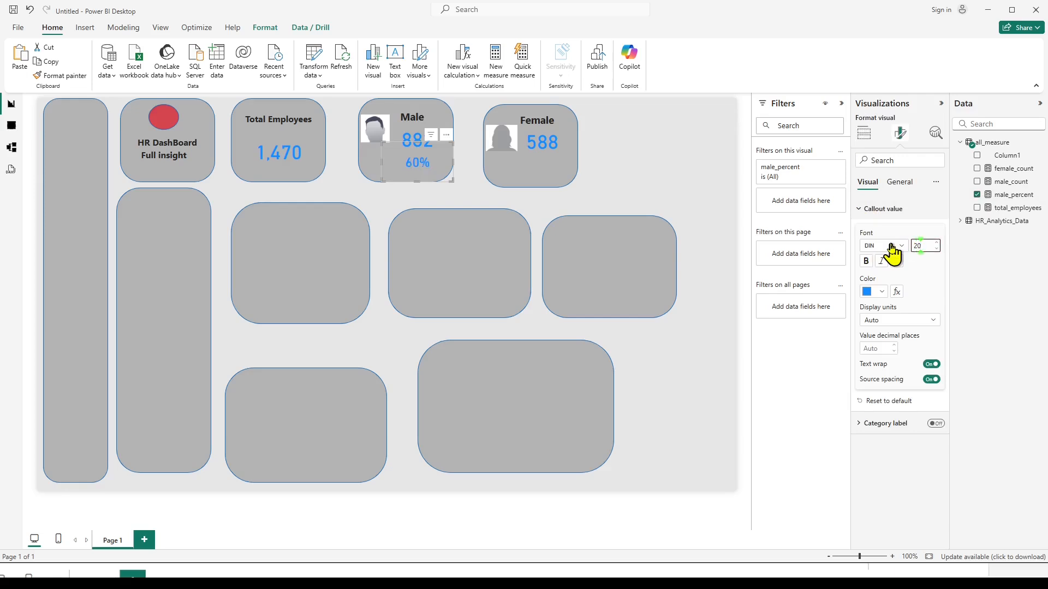
left_click(666, 188)
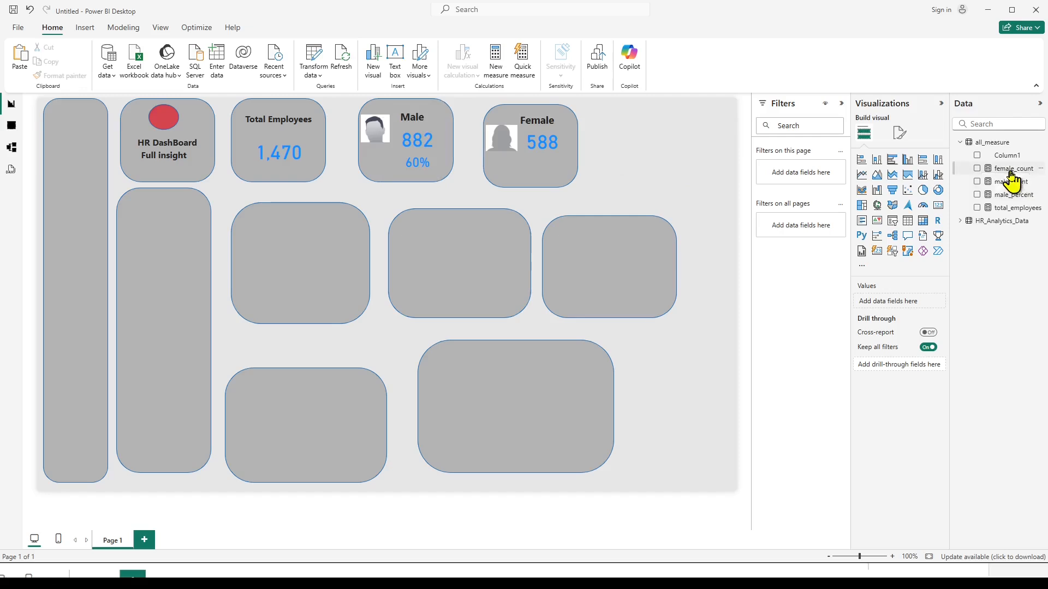
Copy the full male_percent formula into a new measure in the all_measure table.
left_click(1006, 197)
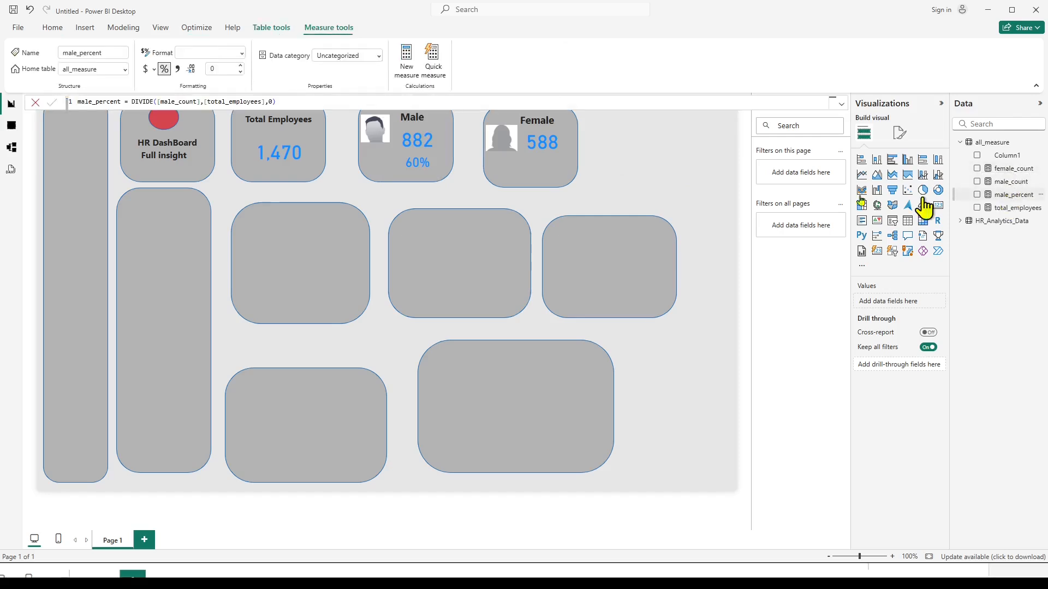
left_click_drag(300, 103, 20, 103)
key("ctrl+c")
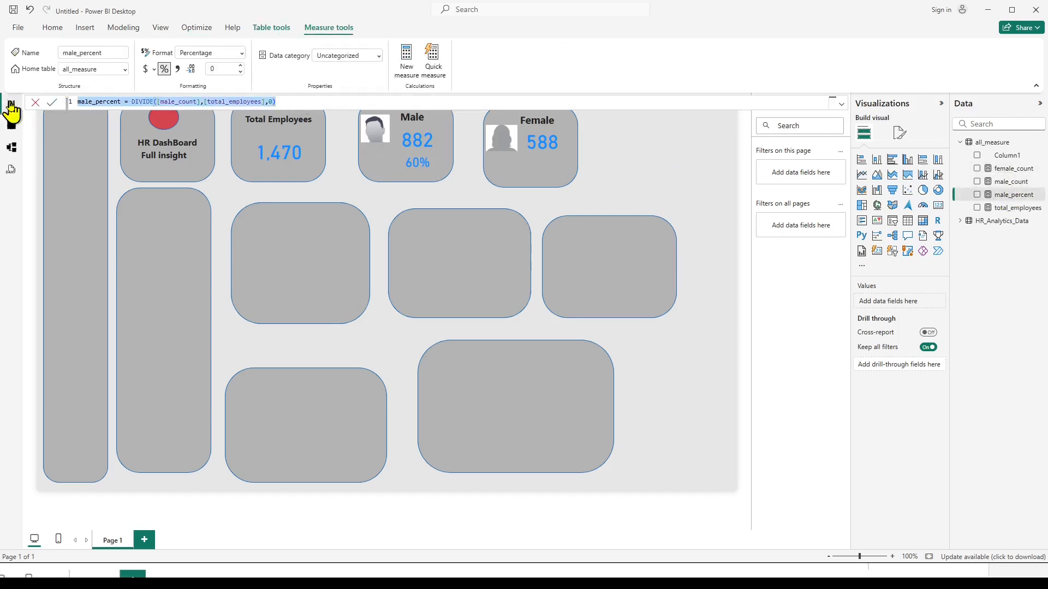
left_click(777, 290)
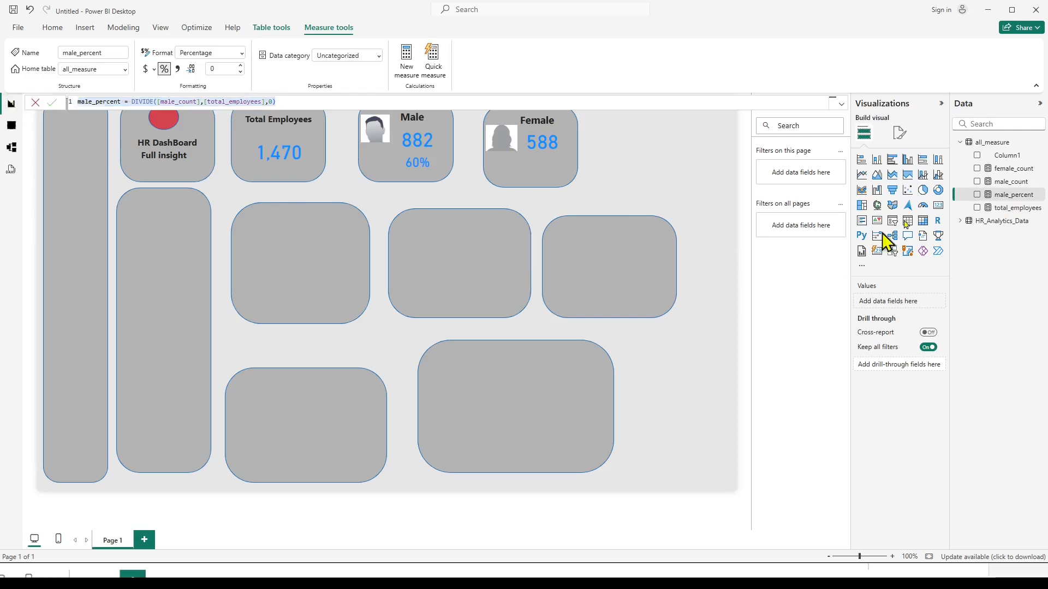
left_click(993, 144)
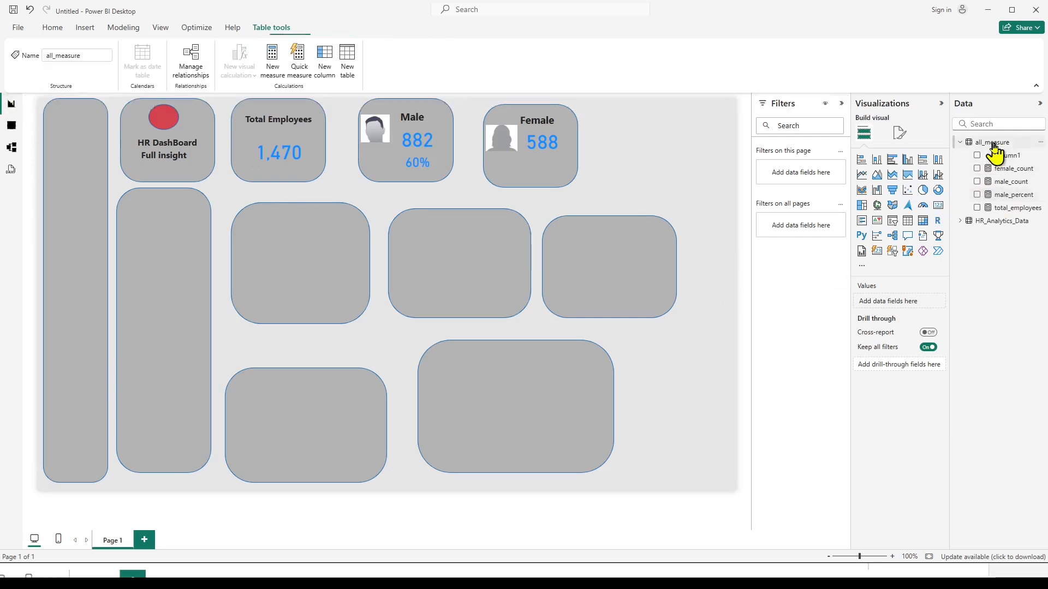
right_click(993, 146)
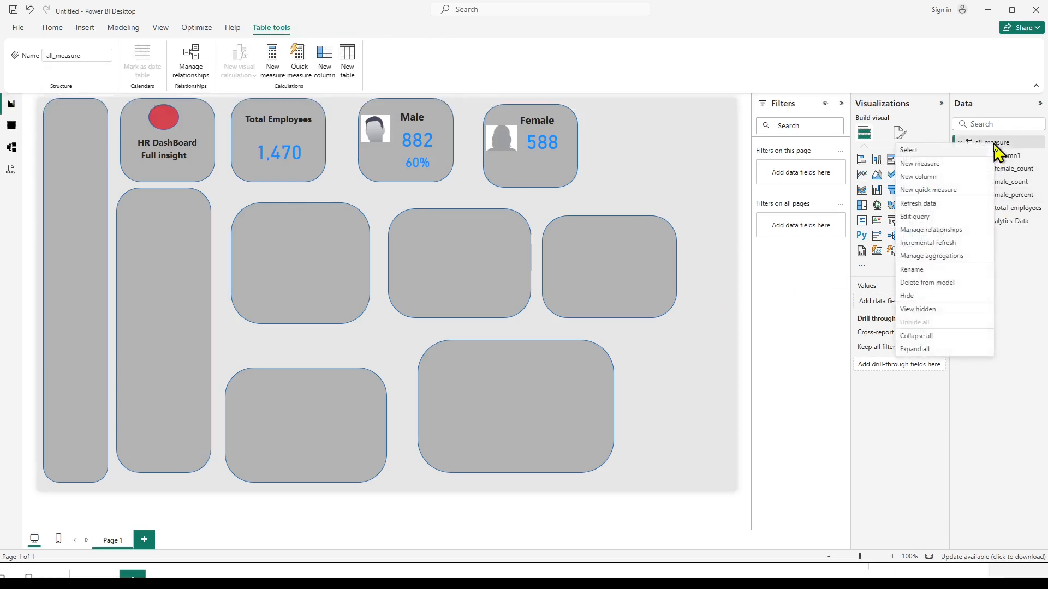
left_click(914, 175)
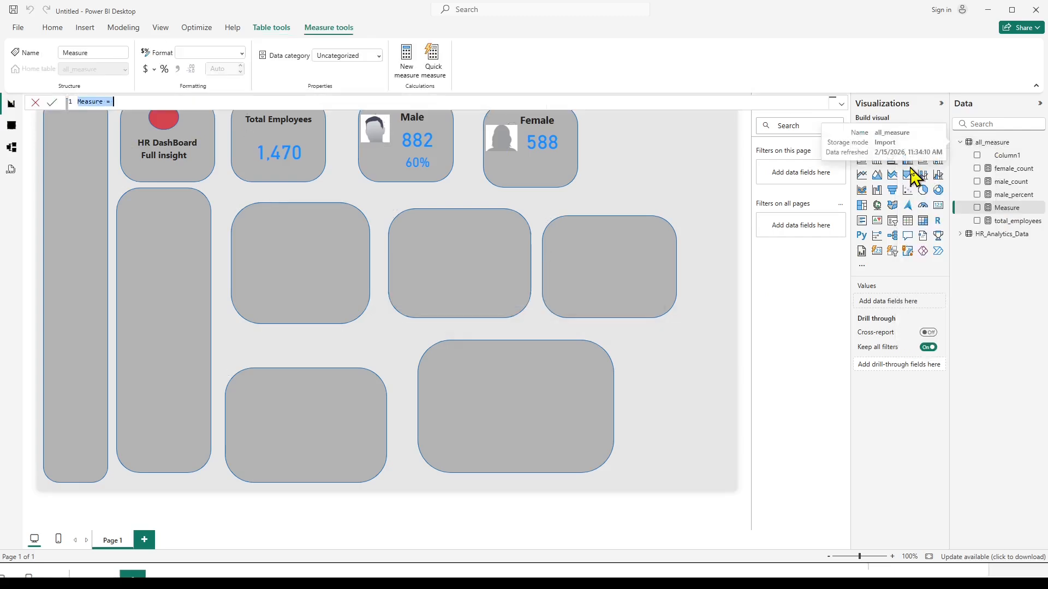
key("ctrl+v")
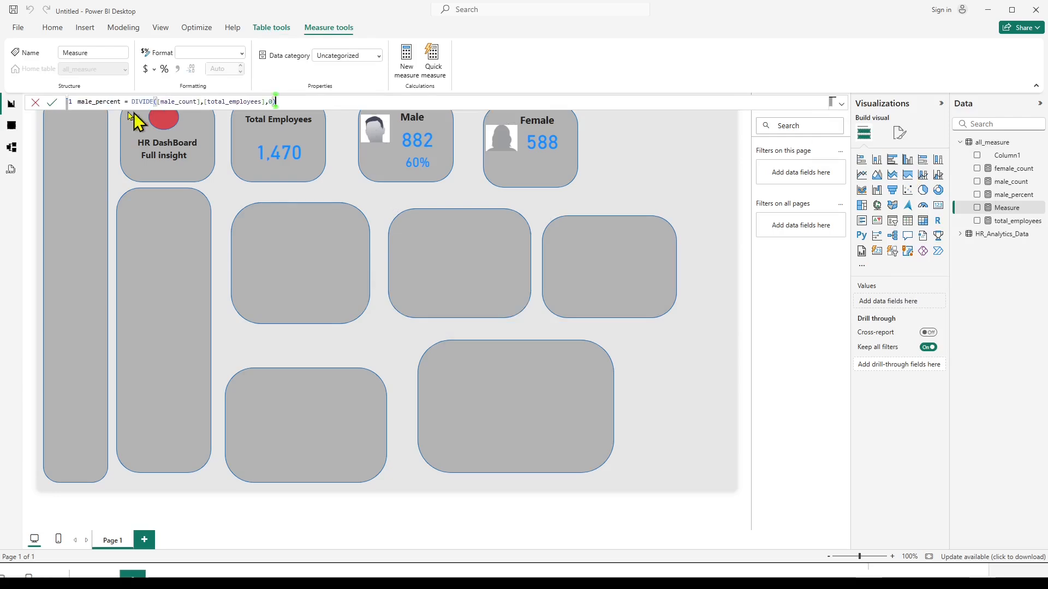
Edit the copied measure formula to female_percent = DIVIDE([female_count],[total_employees],0) and commit it.
double_click(84, 102)
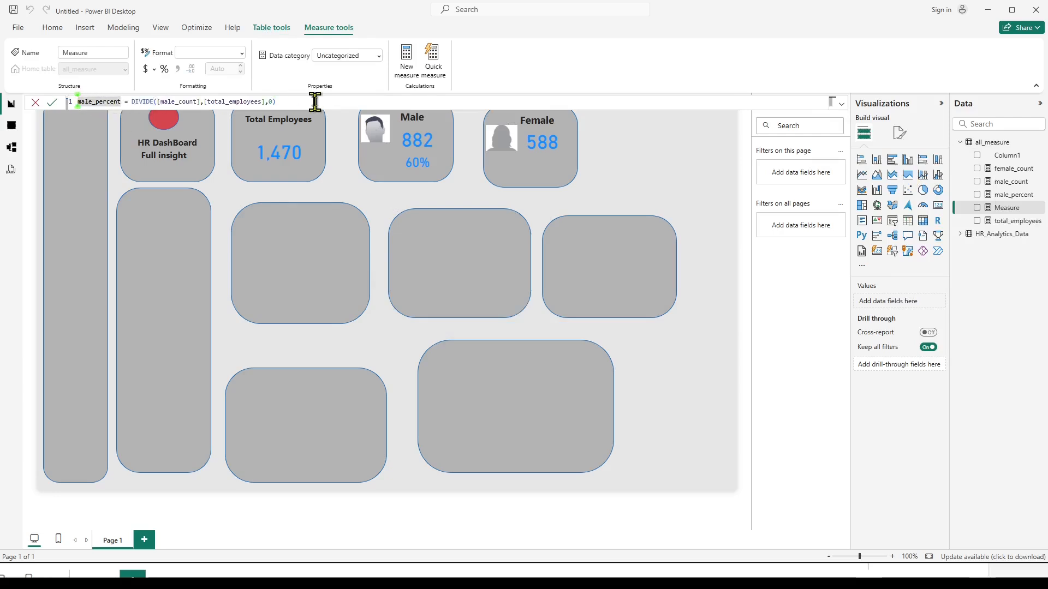
type("female_percent")
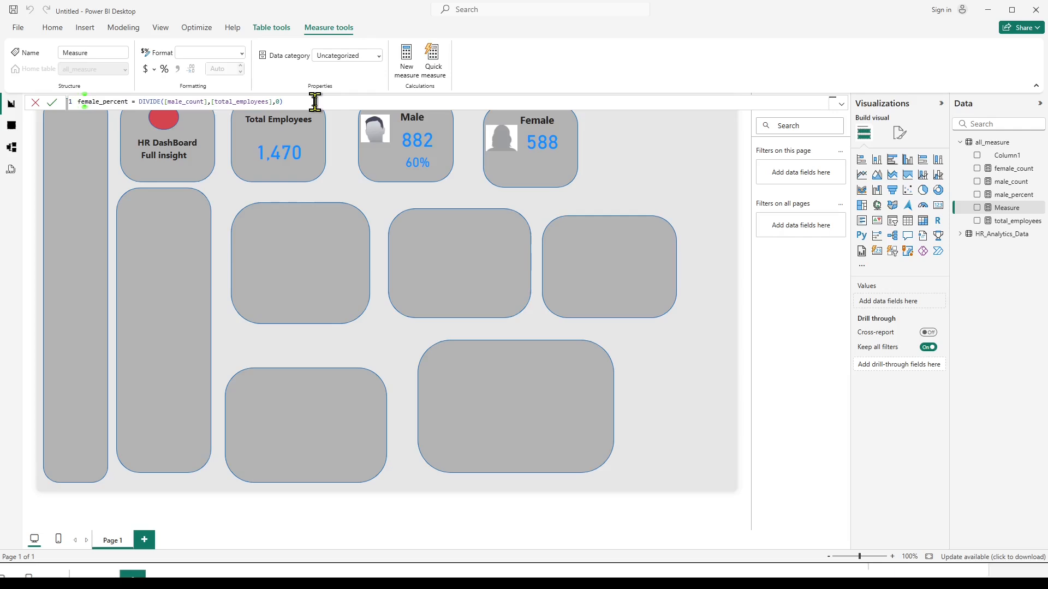
key("Right")
key("Right")
key("Right")
key("Right")
key("Right")
key("Right")
key("Right")
key("Right")
key("Right")
key("Right")
key("Right")
key("Right")
key("Right")
key("Right")
key("Right")
key("Right")
key("Right")
key("Right")
key("Right")
key("Right")
key("Left")
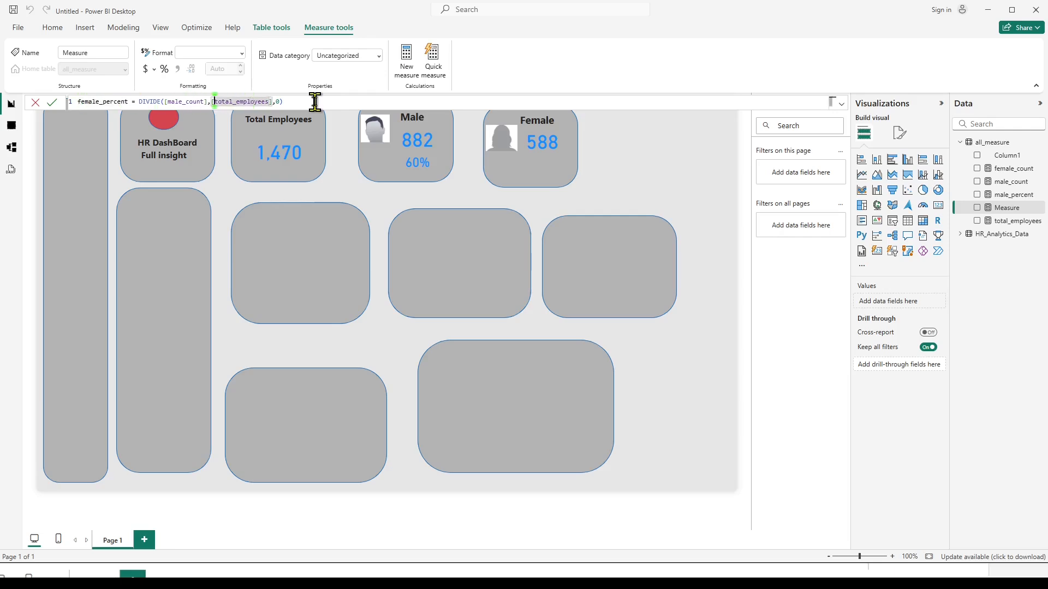
key("Left")
key("Left")
key("Left")
key("Left")
key("Left")
key("Left")
key("Left")
key("Left")
key("Left")
key("Left")
key("Left")
type("fe")
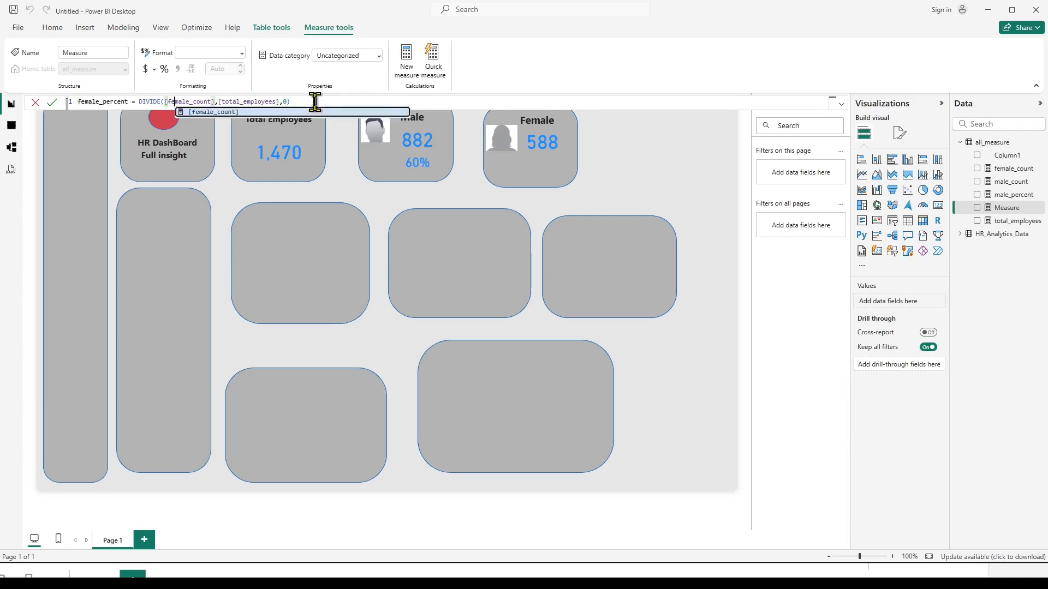
key("Right")
key("Right")
key("Right")
key("Right")
key("Right")
key("Right")
key("Right")
key("Right")
key("Right")
key("Right")
key("Right")
key("Right")
key("Right")
key("Right")
key("Right")
key("Right")
key("Right")
key("Right")
key("Right")
key("Right")
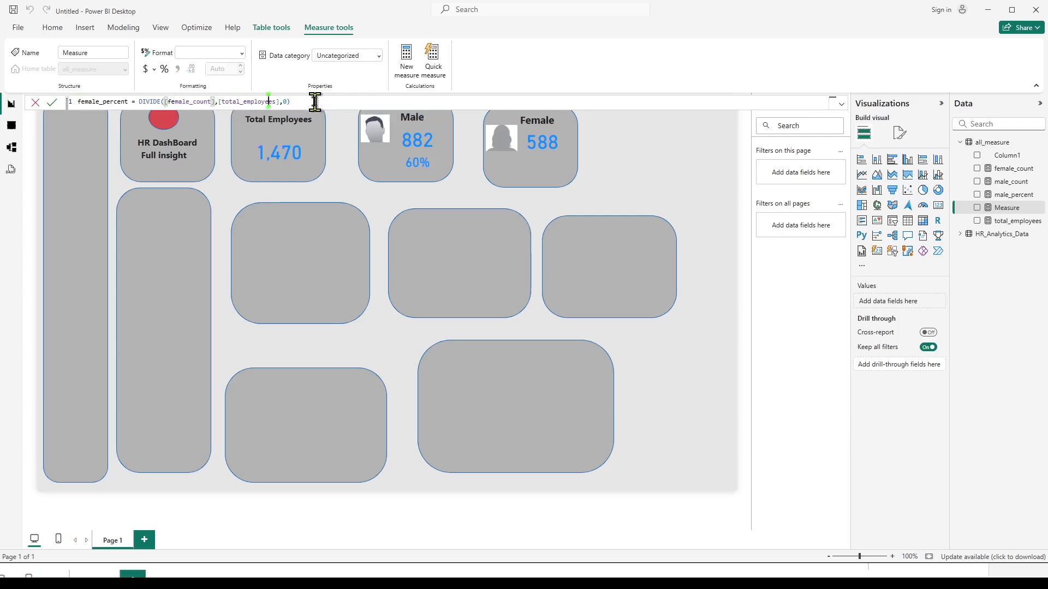
key("Return")
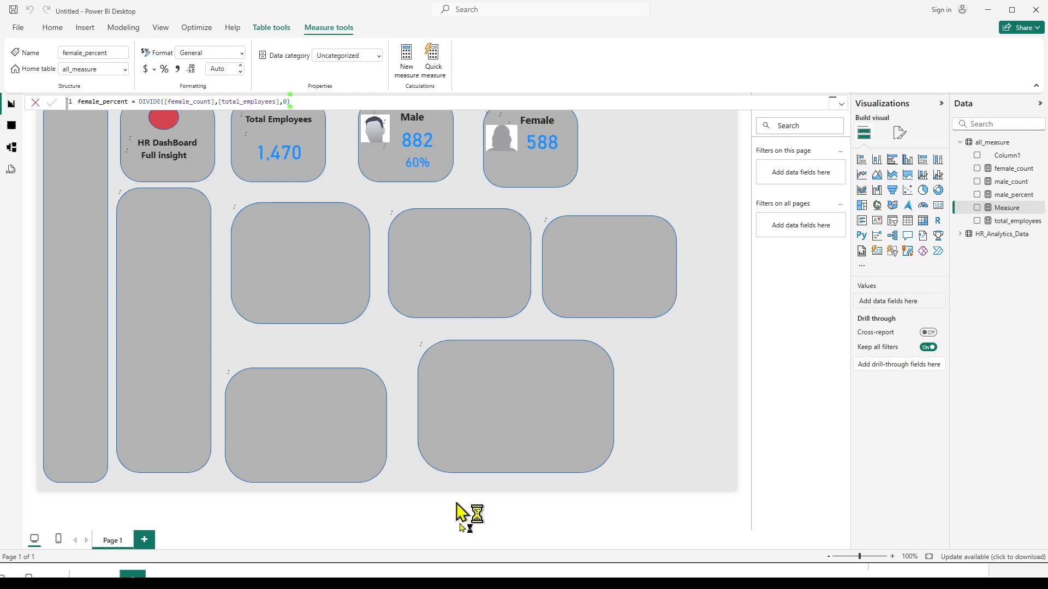
In the Notepad formula notes, replace Female with female_count in the female_percent formula, and return to Power BI.
mouse_move(572, 576)
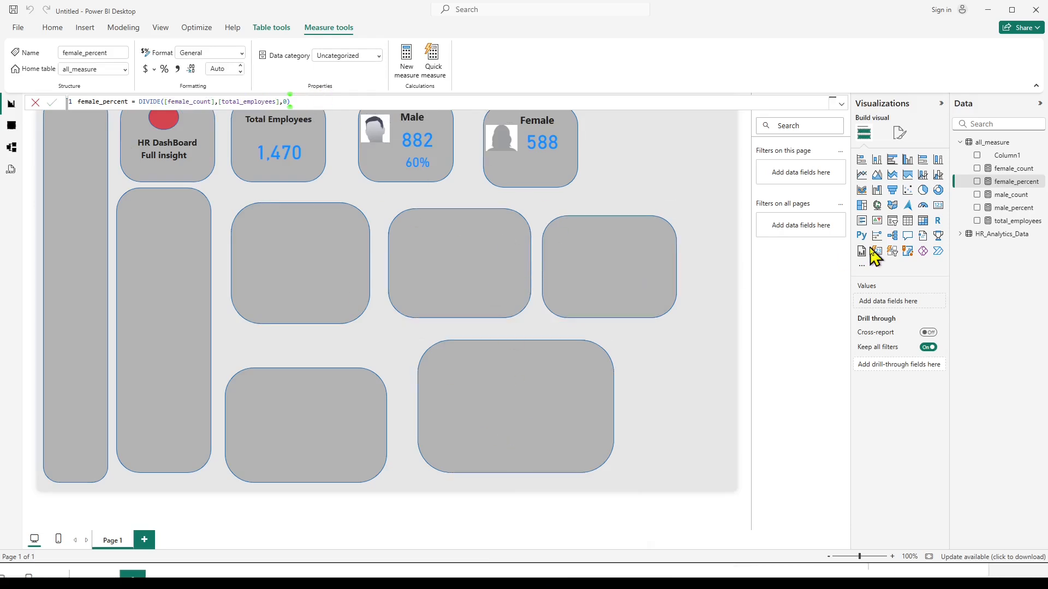
left_click(600, 582)
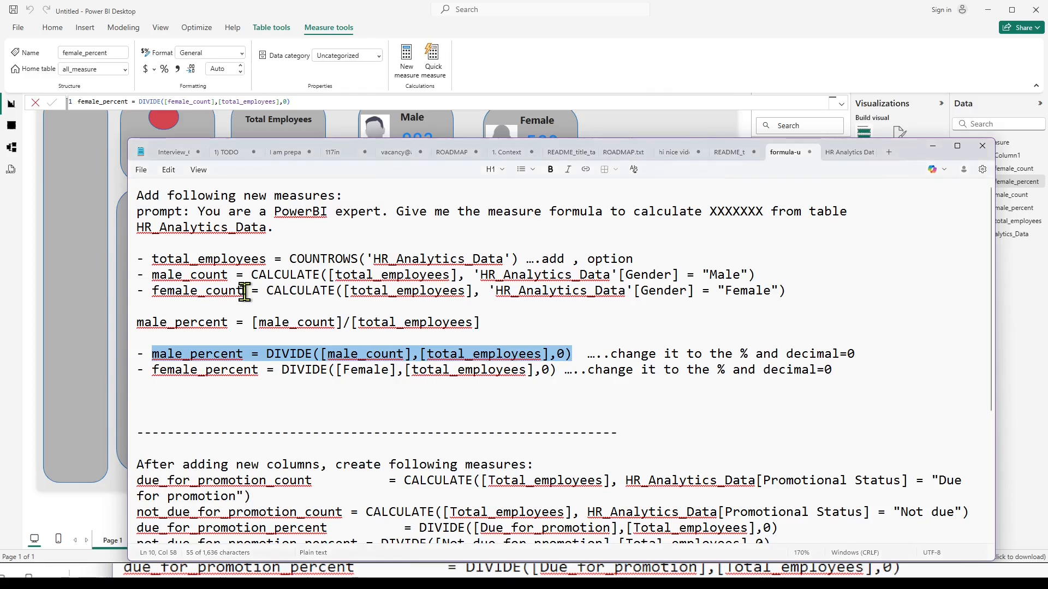
left_click(182, 370)
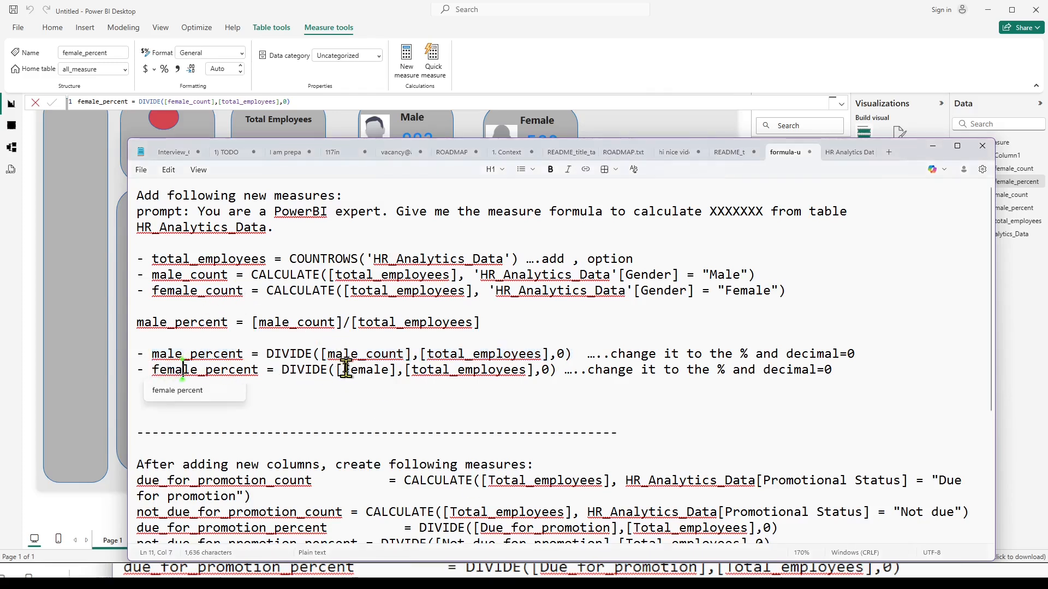
left_click_drag(153, 290, 243, 293)
key("ctrl+c")
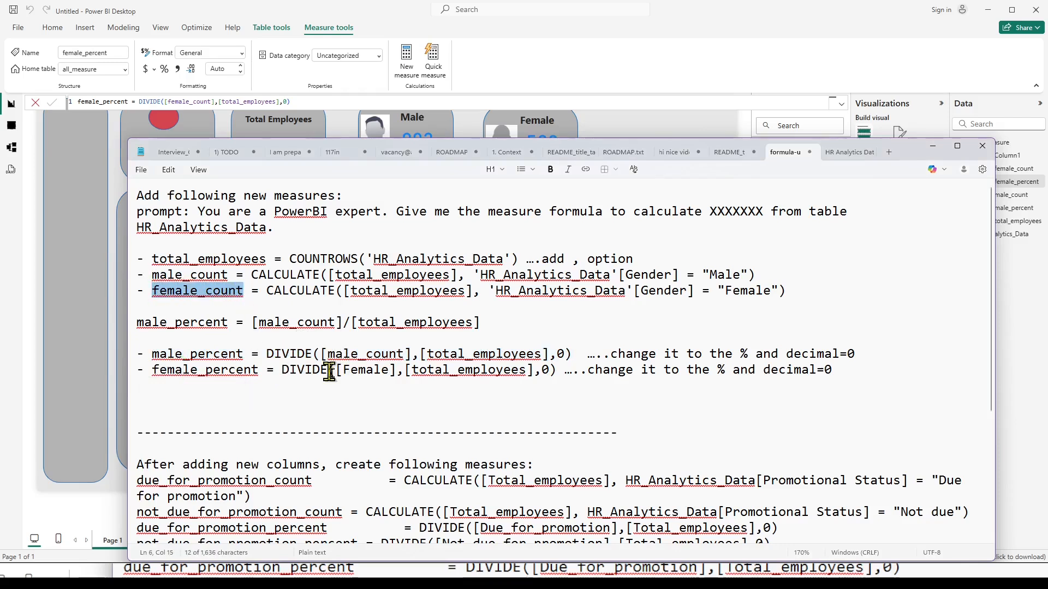
double_click(358, 371)
key("ctrl+v")
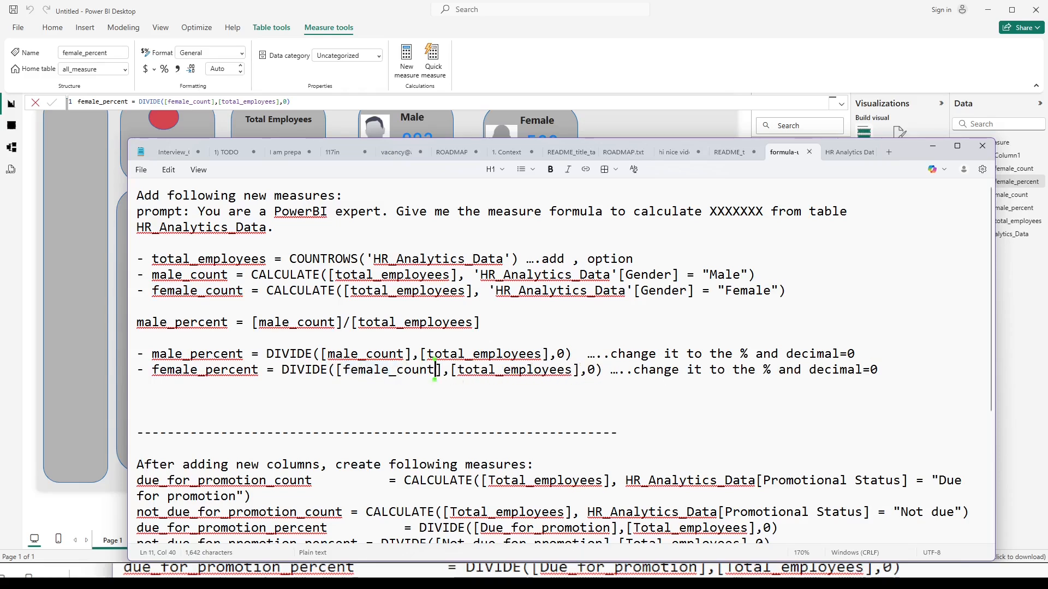
left_click(595, 572)
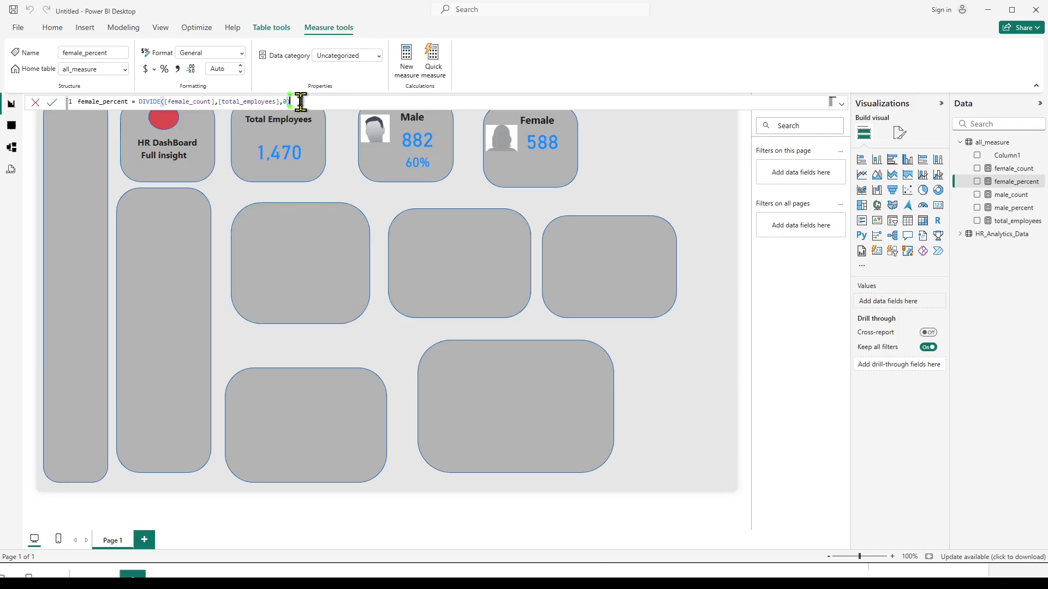
Duplicate the male_percent card and place the copy in the Female tile, directly below the female count.
left_click(413, 172)
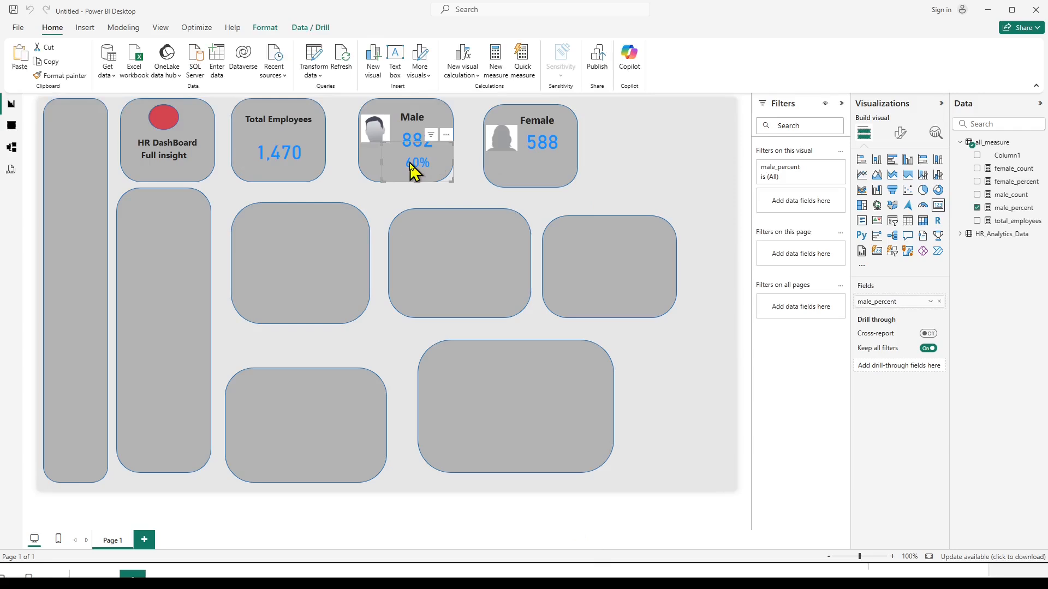
left_click_drag(414, 173, 580, 156)
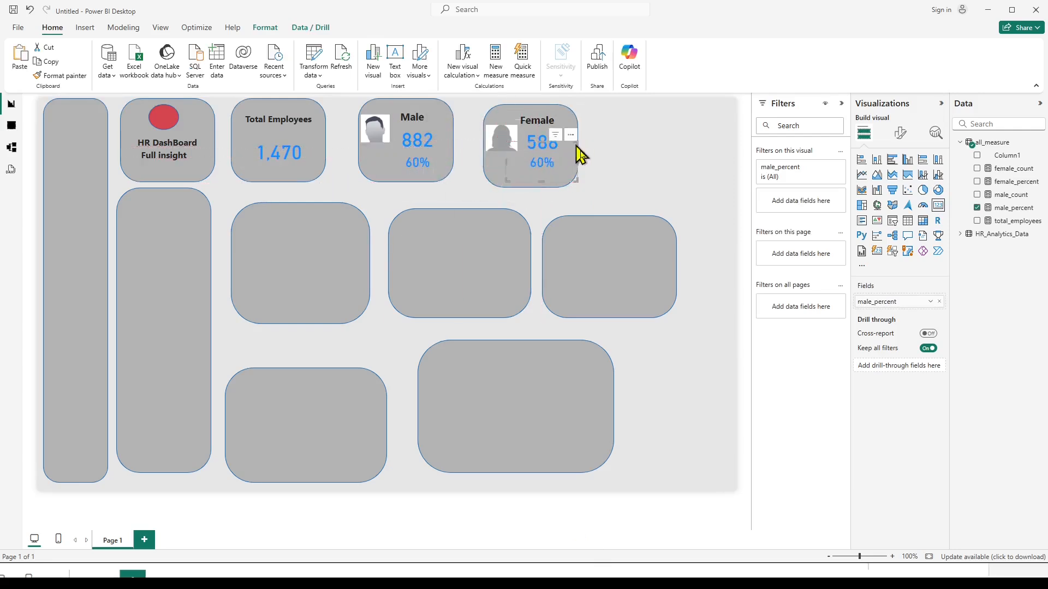
left_click(638, 168)
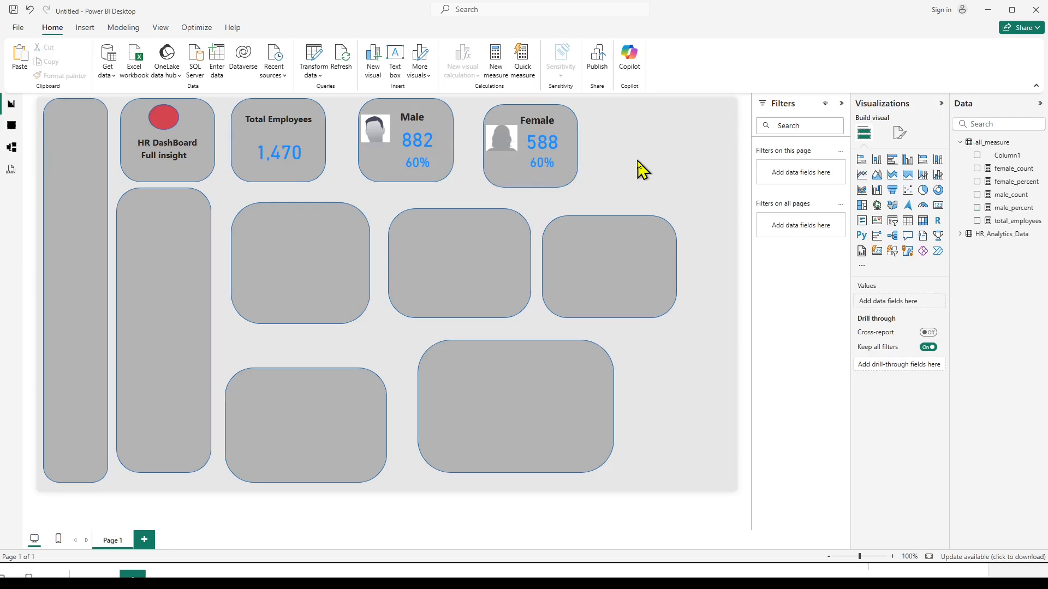
Replace male_percent with the female_percent measure in the percentage card of the Female tile.
left_click(560, 171)
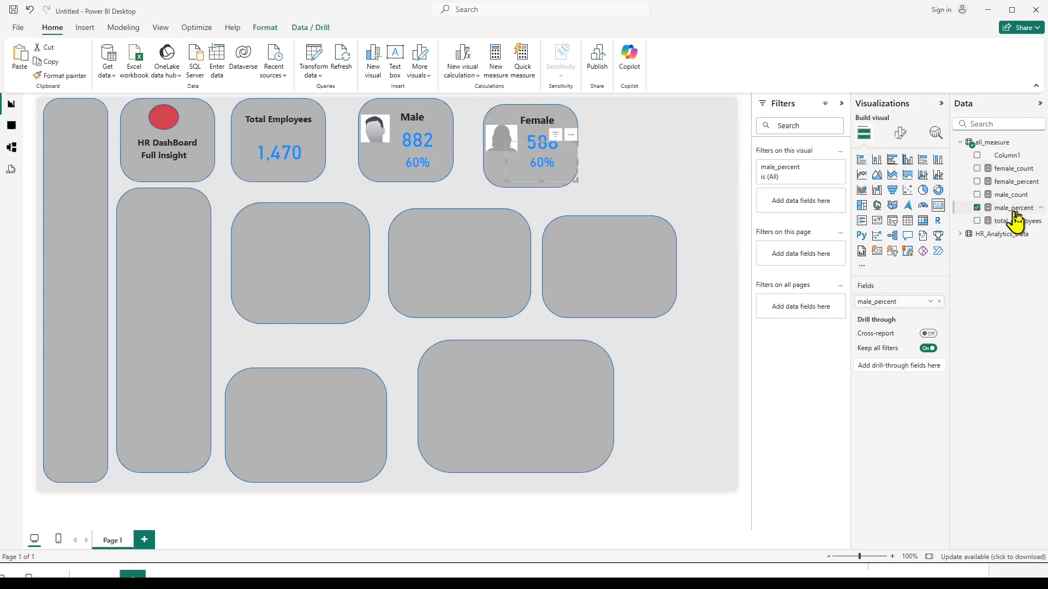
left_click(976, 209)
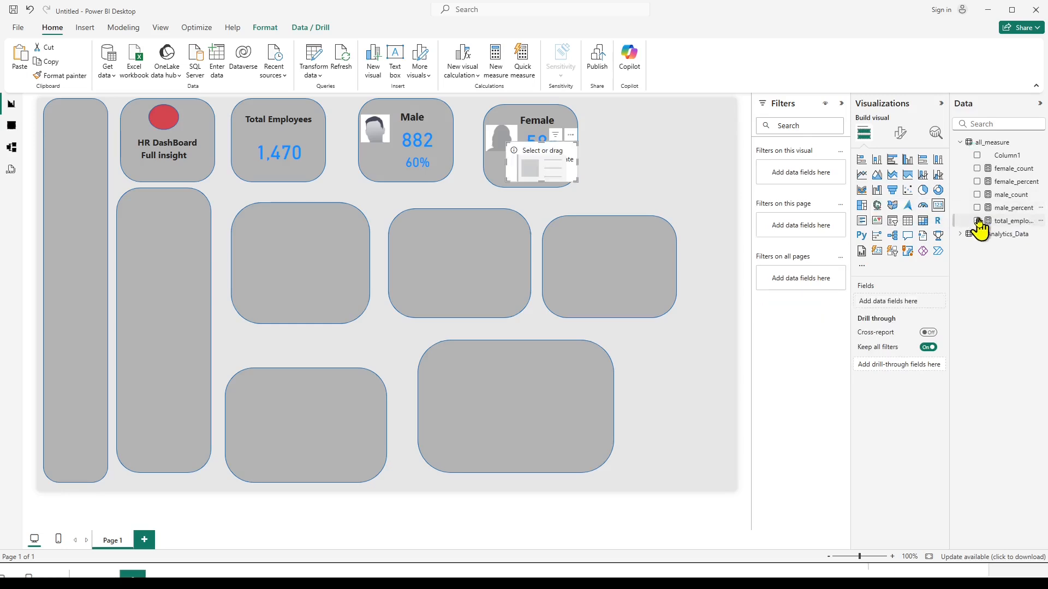
left_click(977, 182)
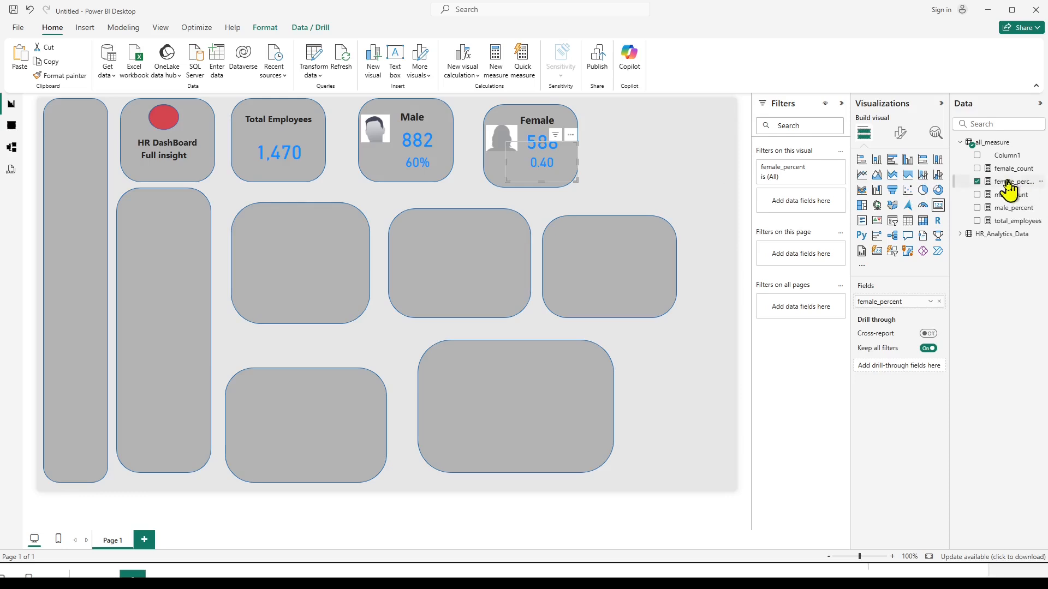
Format the female_percent measure as a percentage with 0 decimal places.
left_click(1007, 182)
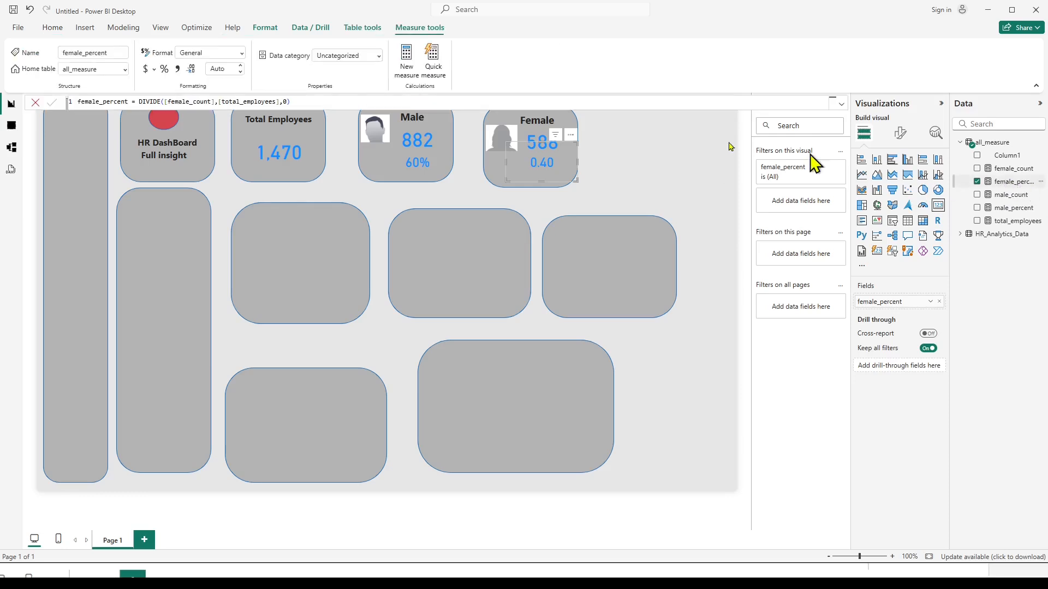
left_click(164, 69)
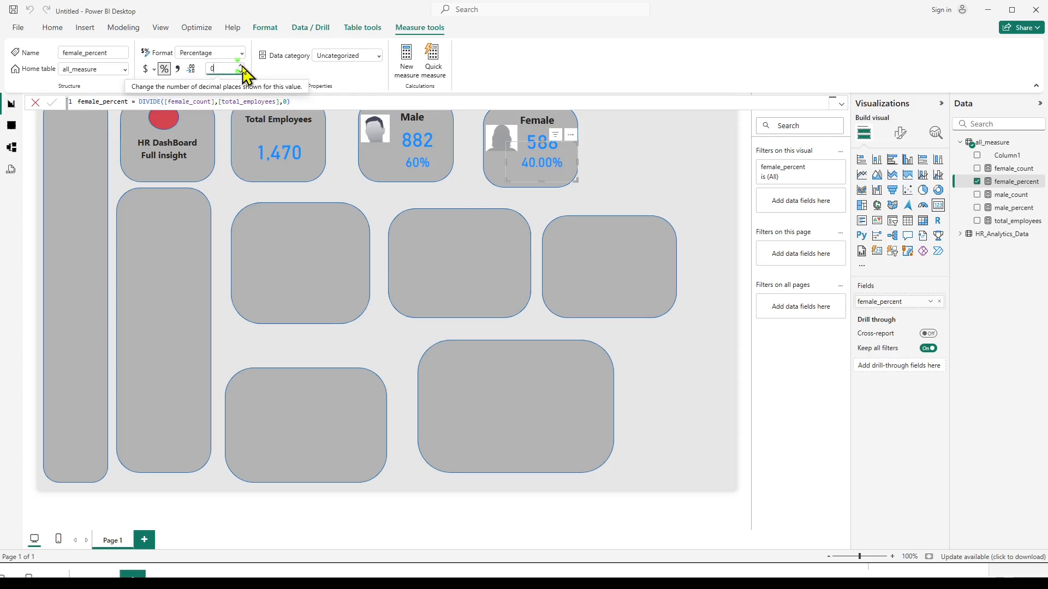
left_click(241, 66)
left_click(241, 66)
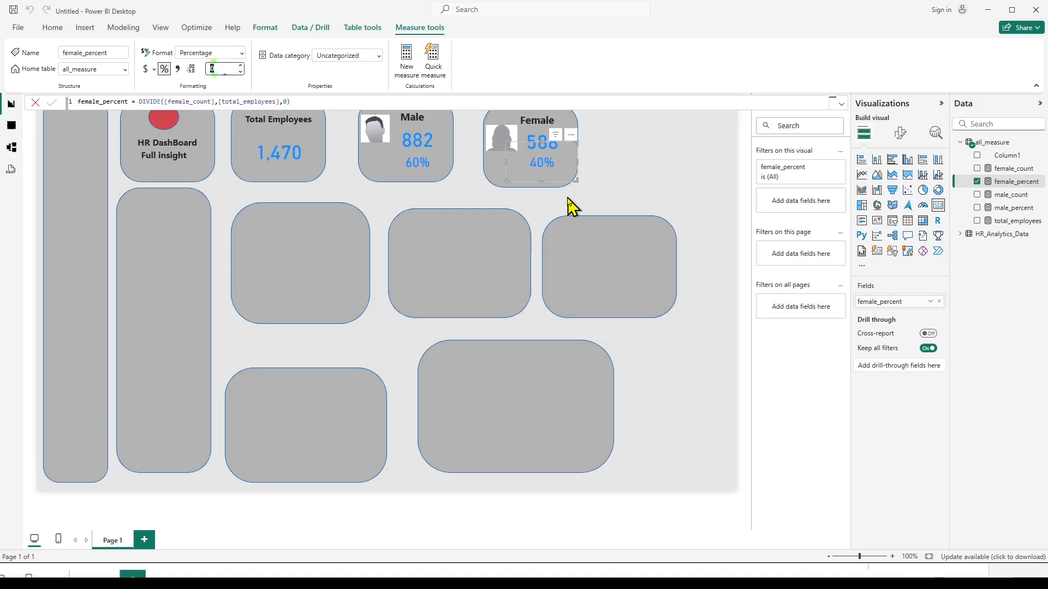
left_click(645, 191)
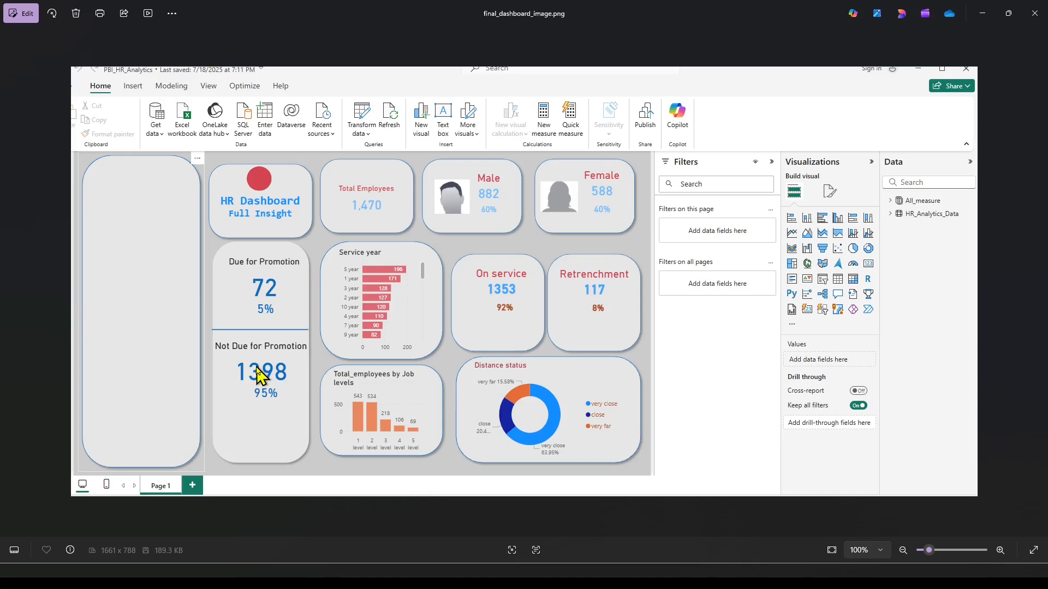
Return from the reference image to Power BI and examine the distinct values of YearsSinceLastPromotion in the HR_Analytics_Data table.
mouse_move(596, 576)
key("alt+Tab")
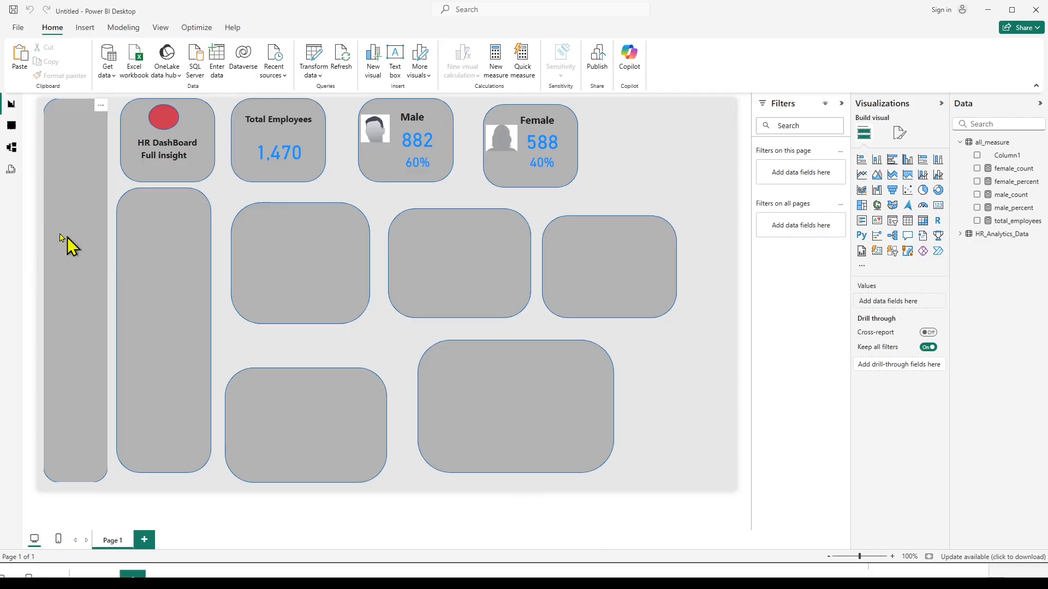
left_click(12, 128)
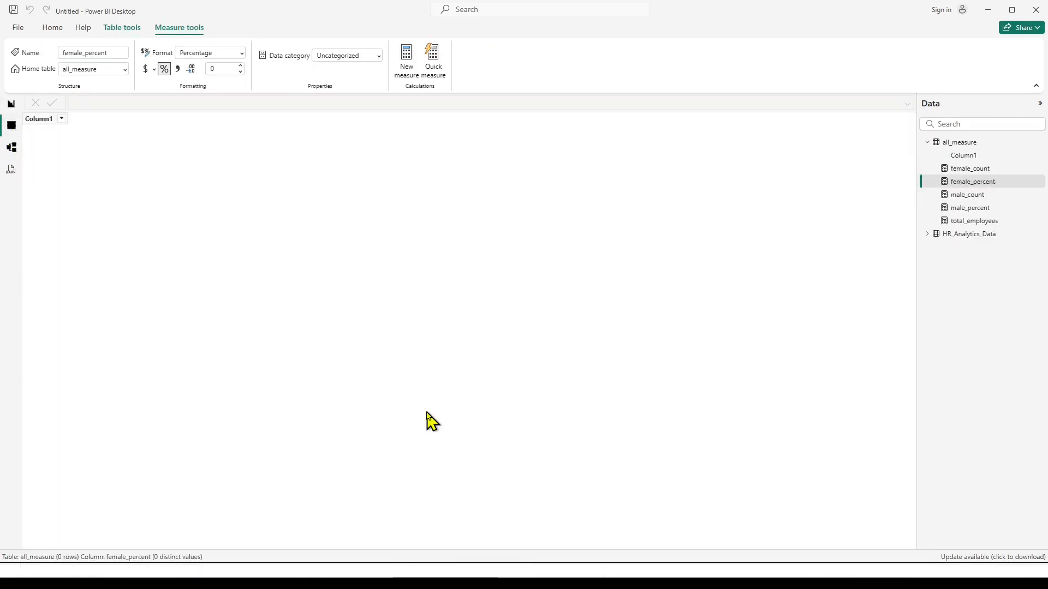
left_click(959, 235)
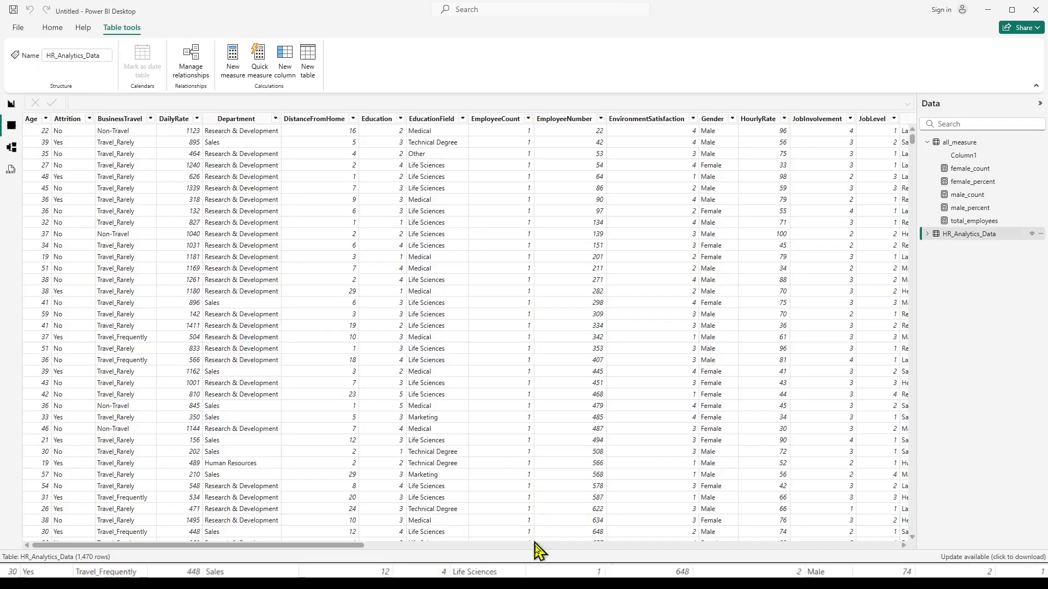
left_click_drag(315, 540, 873, 557)
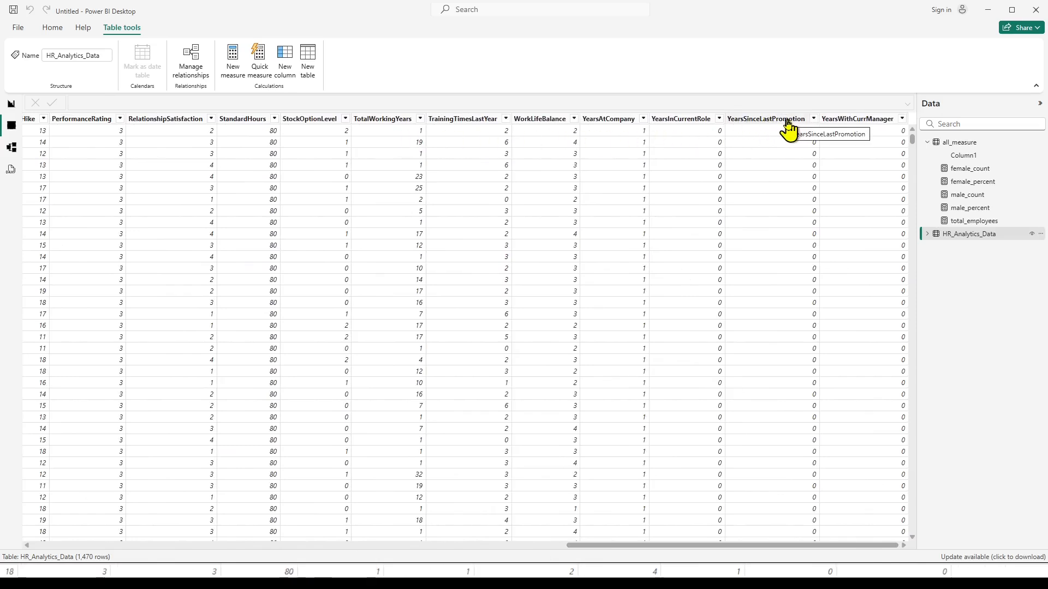
left_click(815, 120)
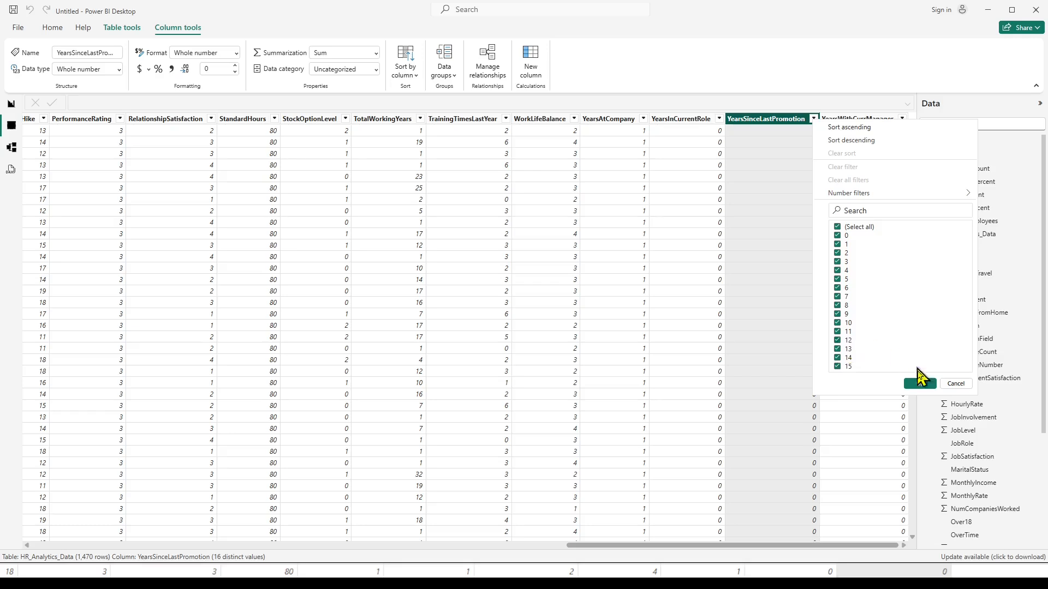
left_click(950, 384)
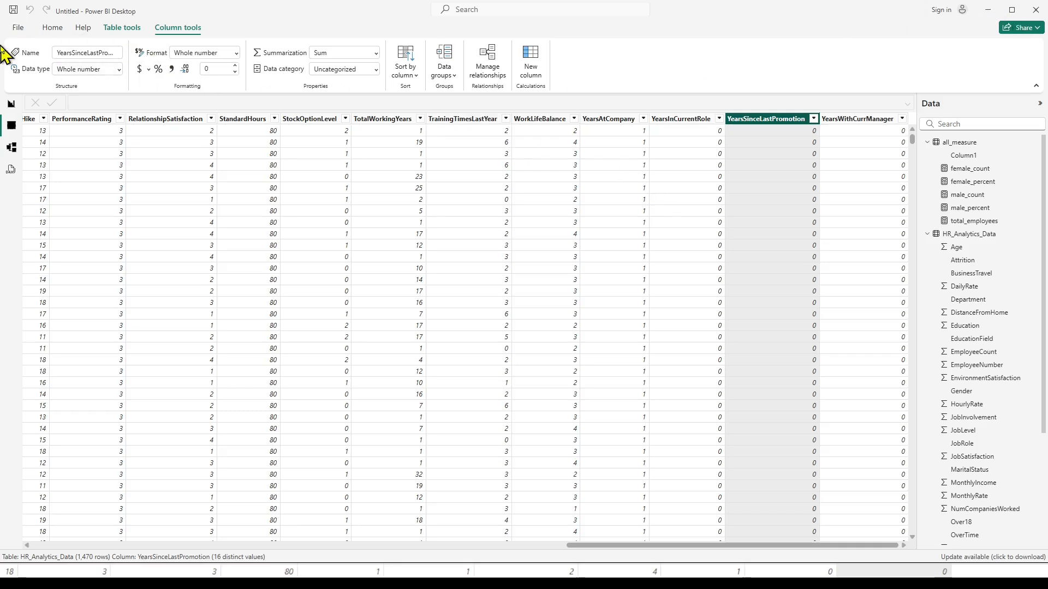
Open the data in Power Query Editor and start a conditional column named promotion_status in HR_Analytics_Data.
left_click(55, 32)
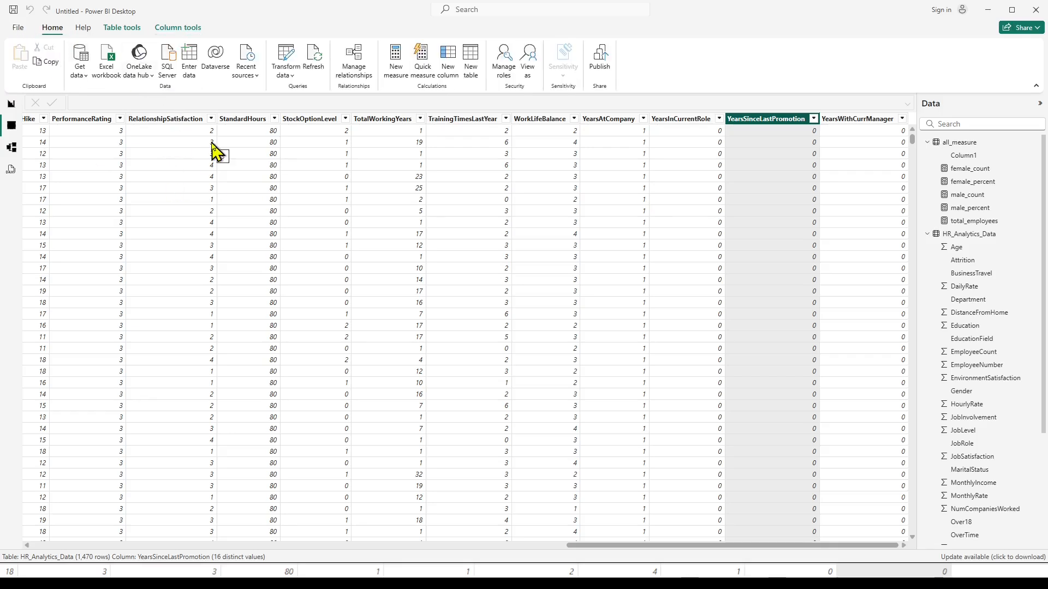
left_click(286, 61)
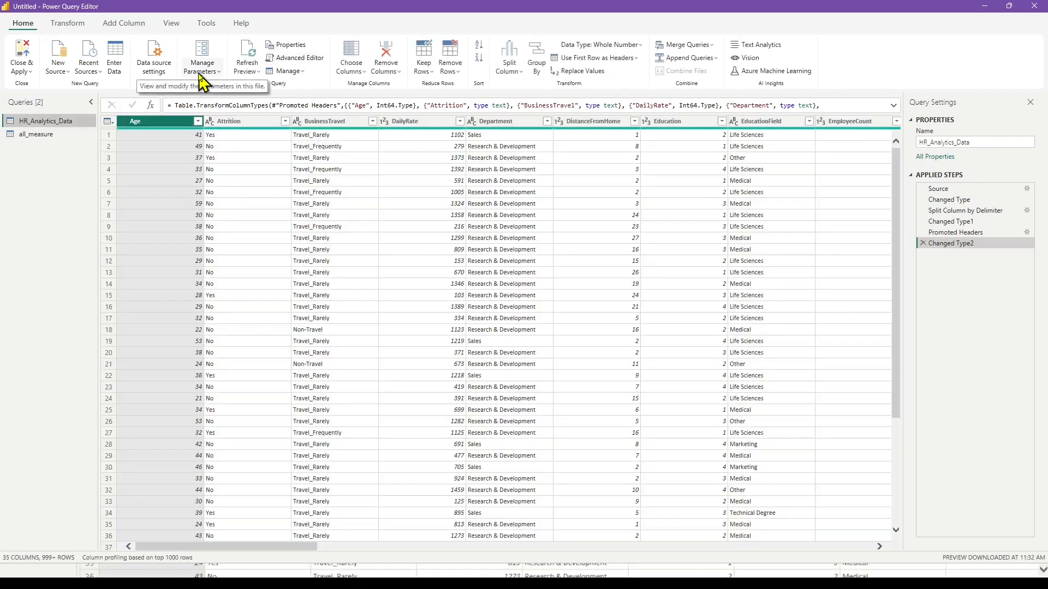
left_click(126, 25)
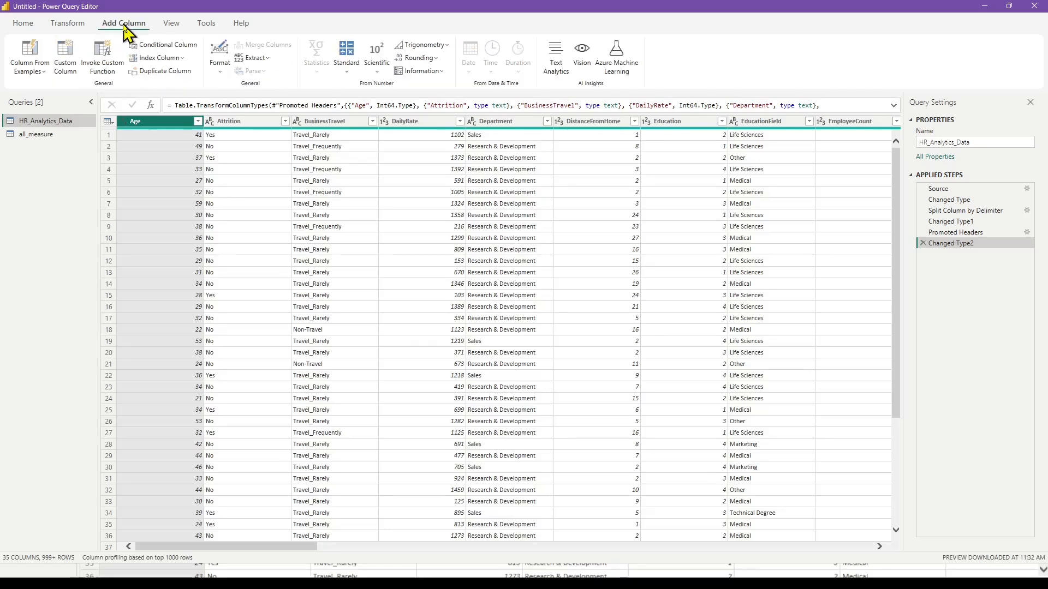
left_click(176, 48)
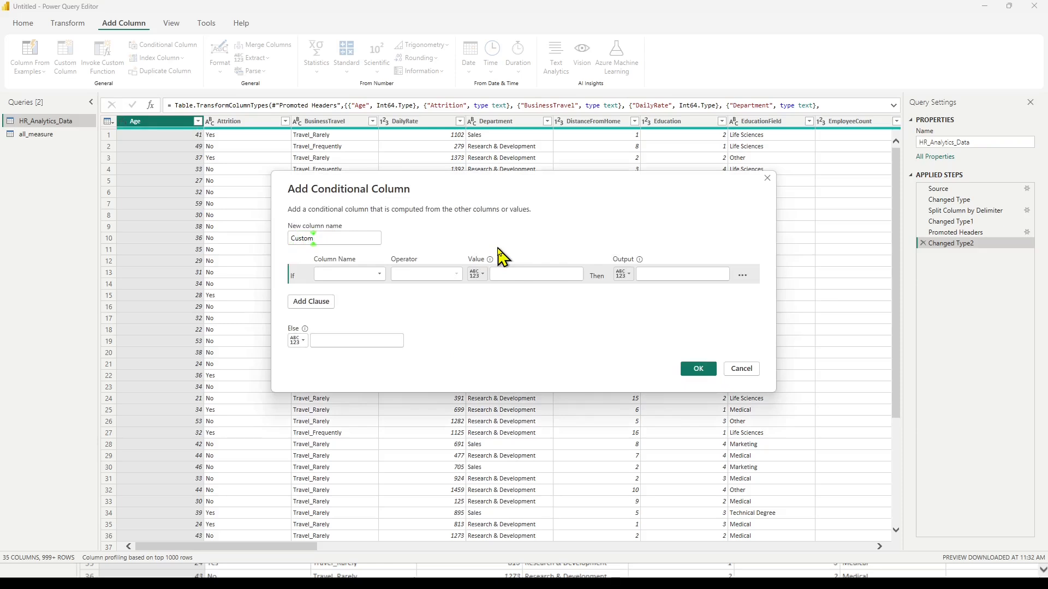
key("BackSpace")
key("BackSpace")
type("promotion_status")
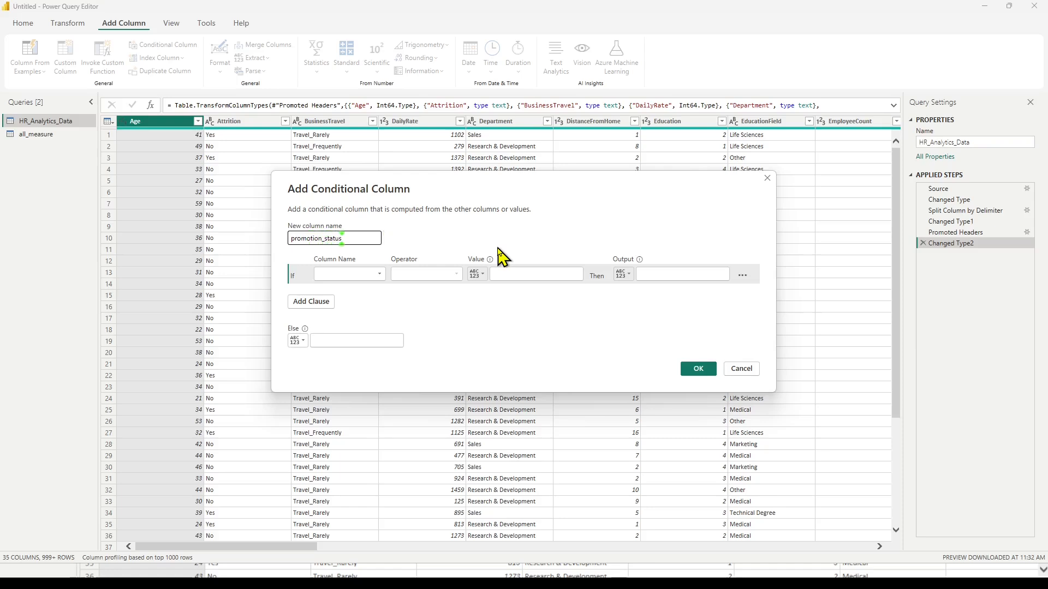
Set the promotion_status condition to YearsSinceLastPromotion is greater than 10.
left_click(381, 275)
left_click_drag(402, 333, 407, 440)
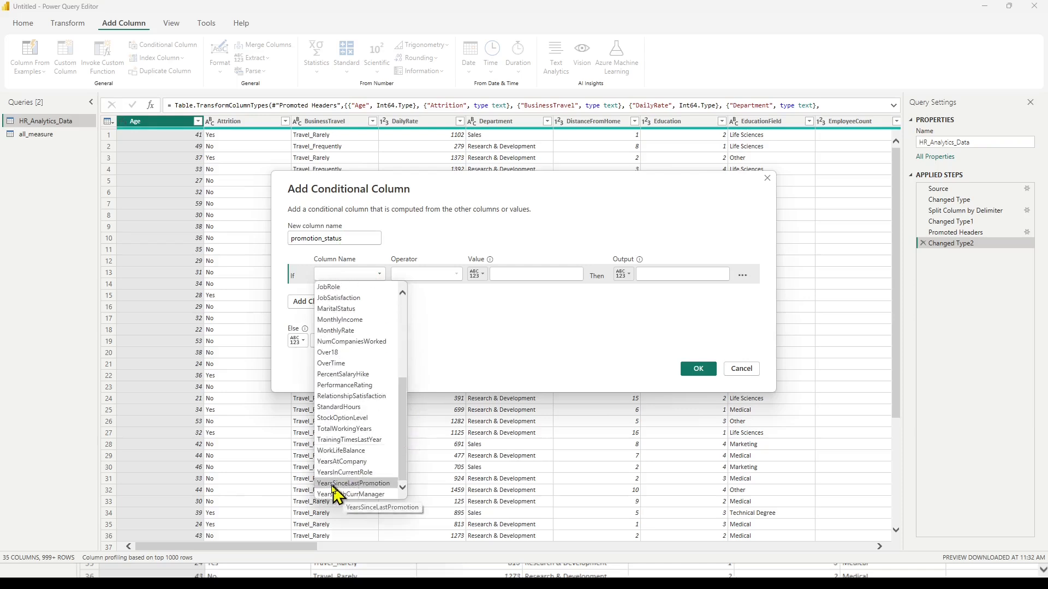
left_click(378, 484)
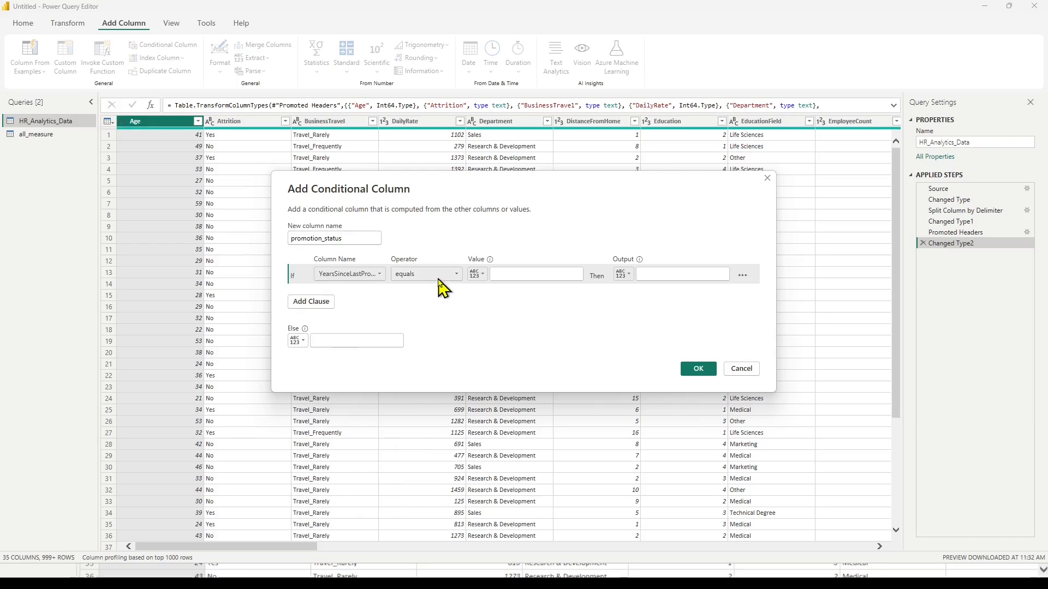
left_click(457, 273)
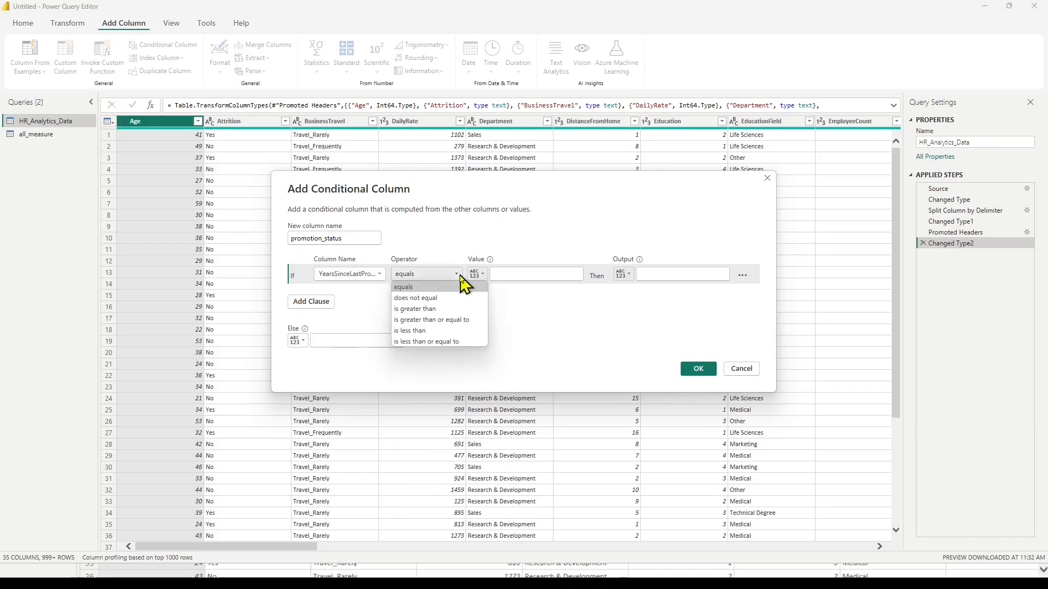
left_click(420, 308)
left_click(509, 273)
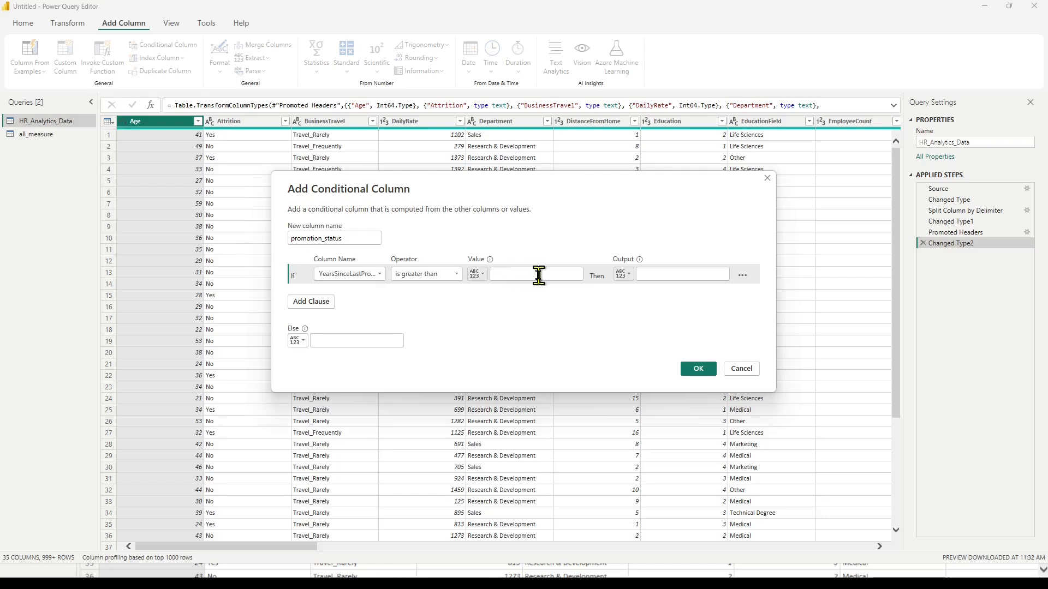
type("10")
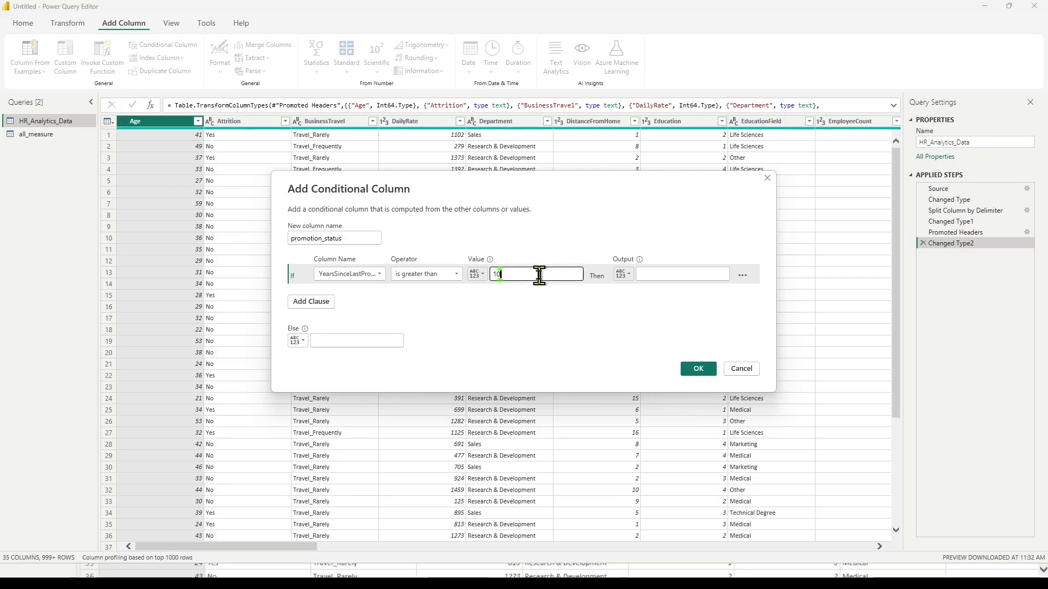
Output "Due for promotion" when the condition is met, otherwise "Not due for promotion", and create the conditional column.
left_click(691, 274)
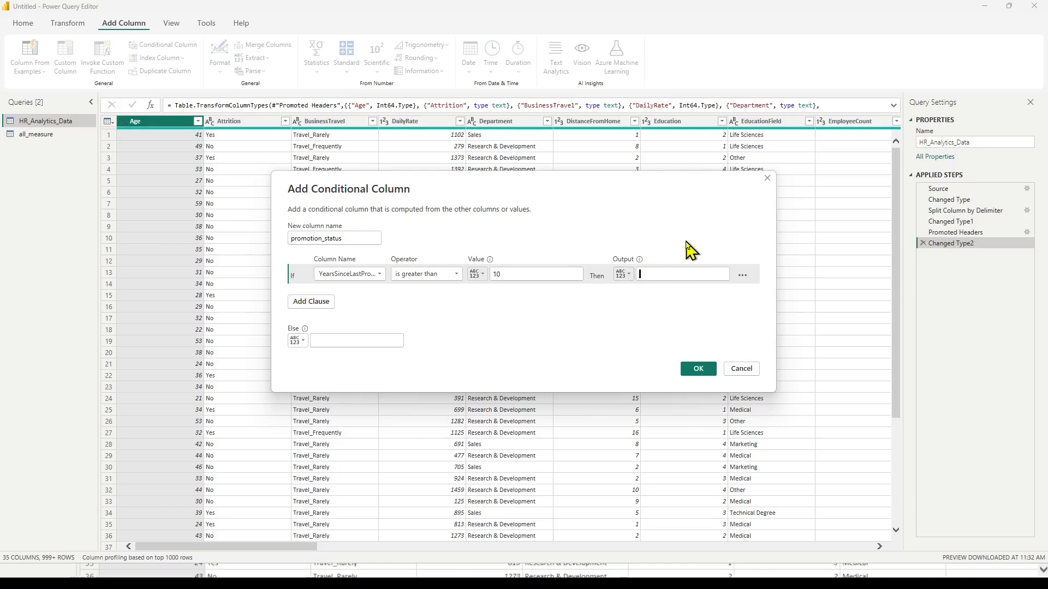
type("Due for promotion")
left_click(322, 340)
type("Not due f")
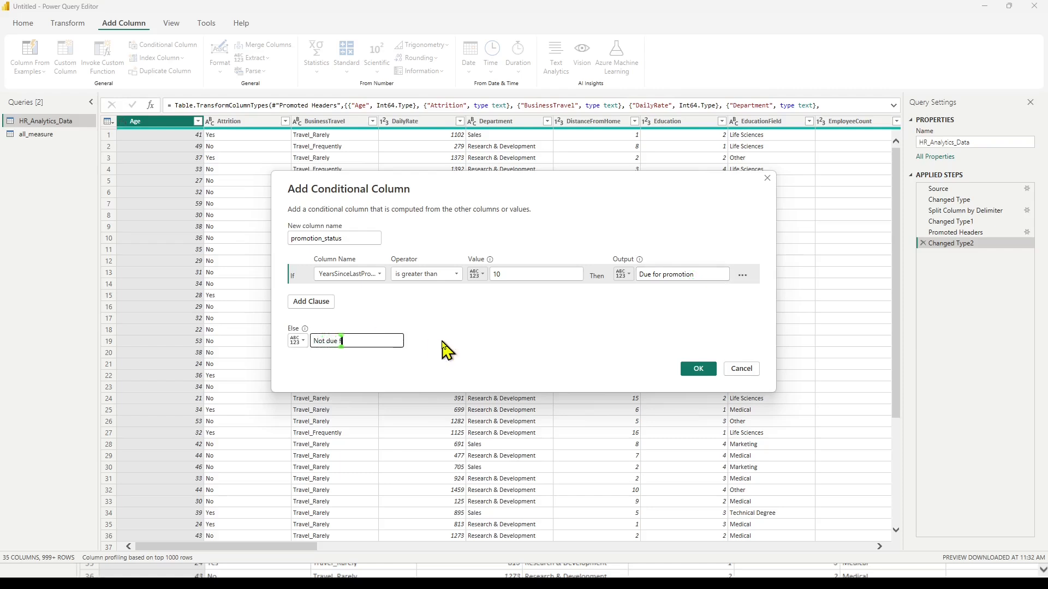
type("or promotion")
left_click(696, 369)
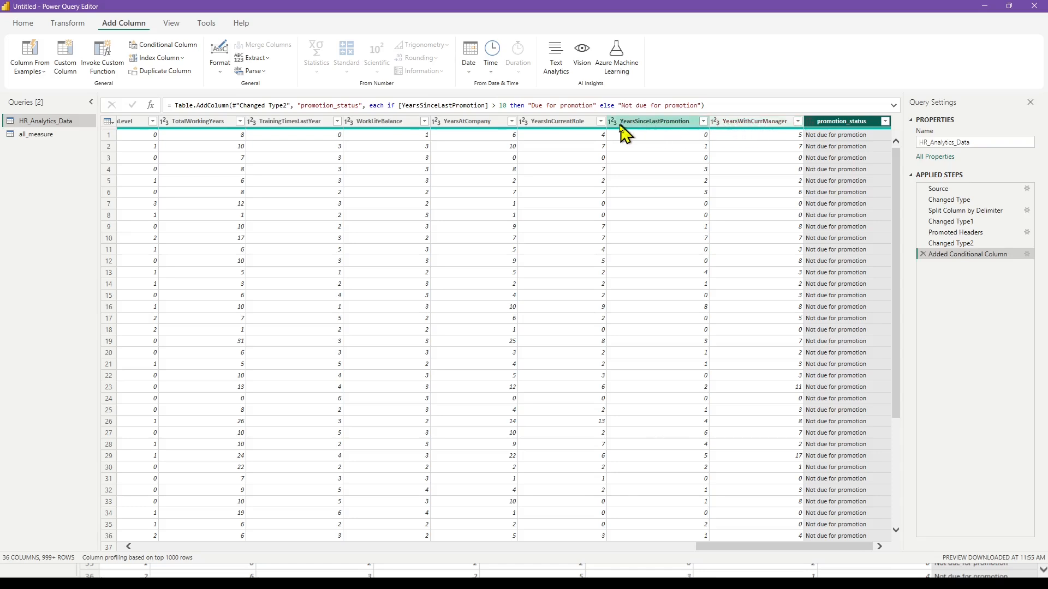
Filter the promotion_status column to only the "Due for promotion" rows.
mouse_move(527, 129)
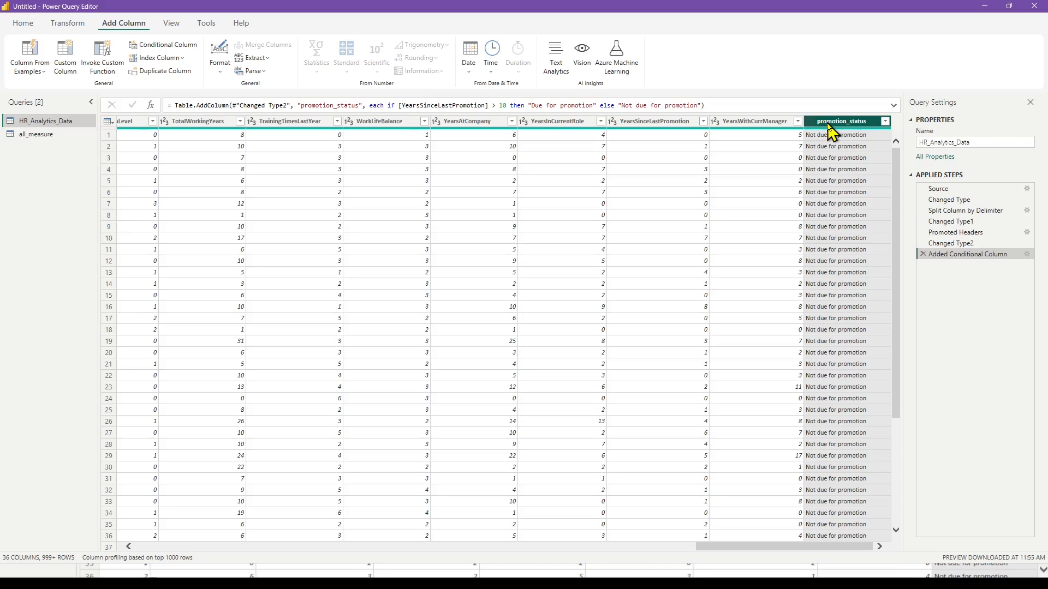
left_click(884, 121)
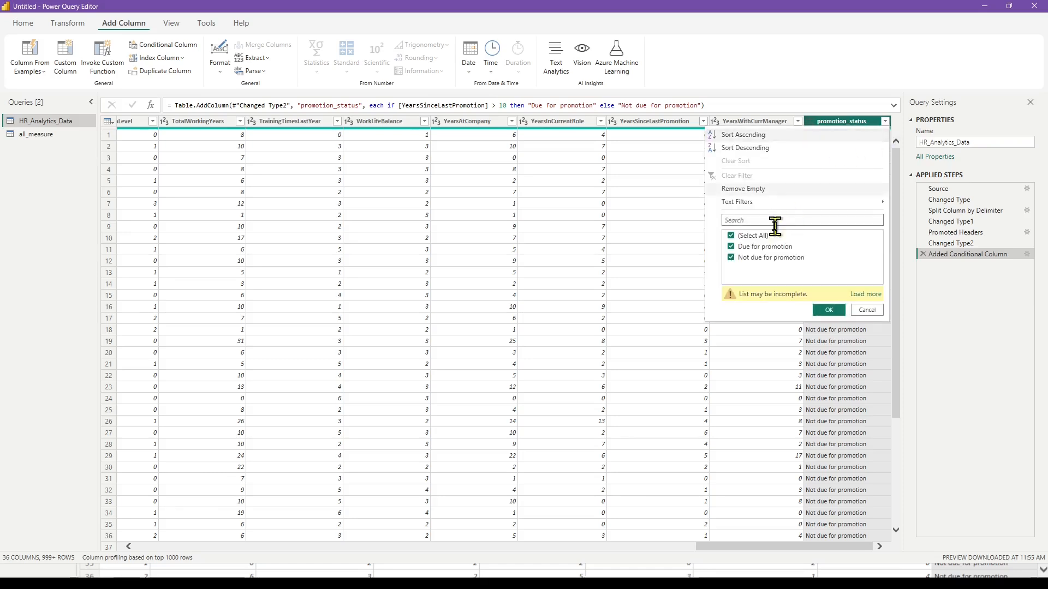
left_click(730, 257)
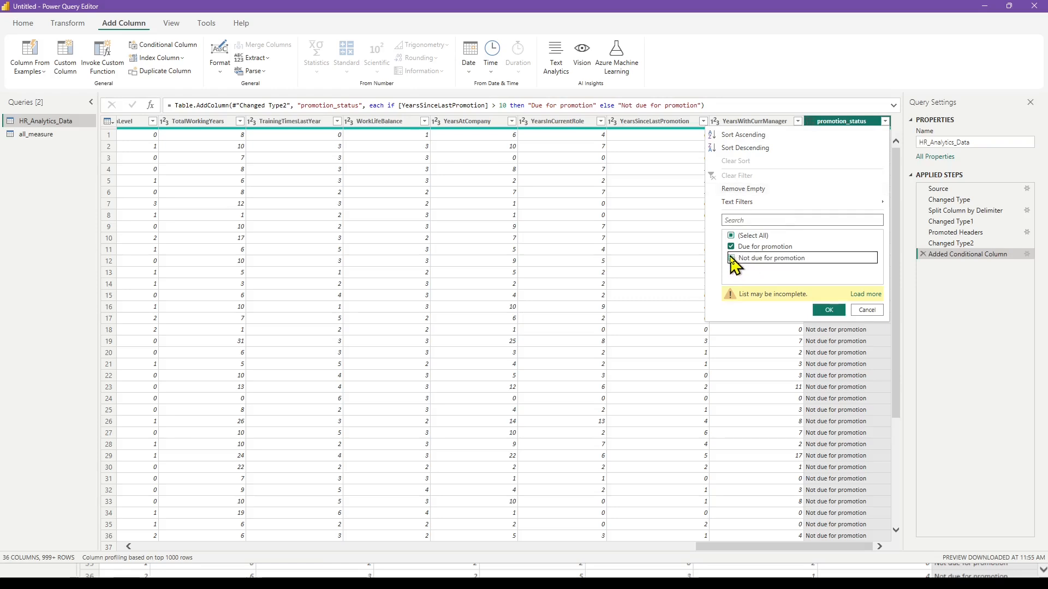
left_click(829, 309)
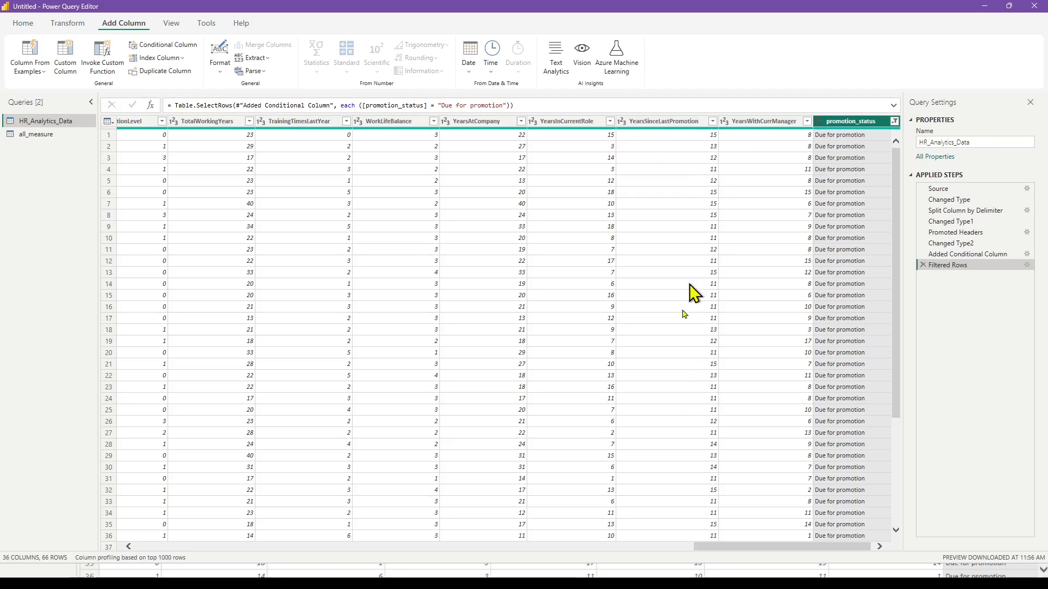
Include the "Not due for promotion" rows again in the promotion_status filter.
left_click(893, 121)
left_click(731, 257)
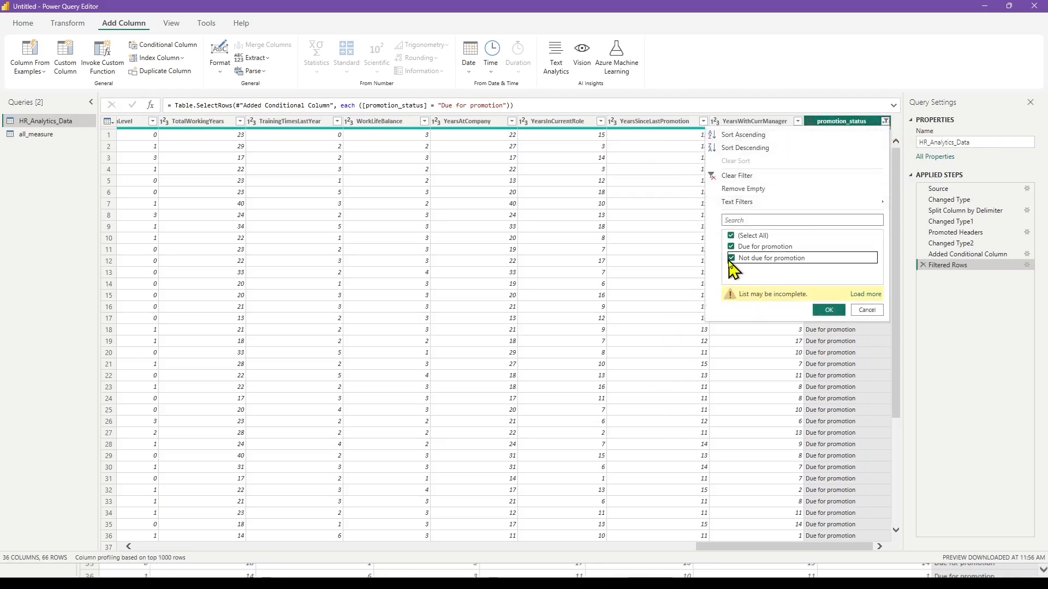
left_click(829, 310)
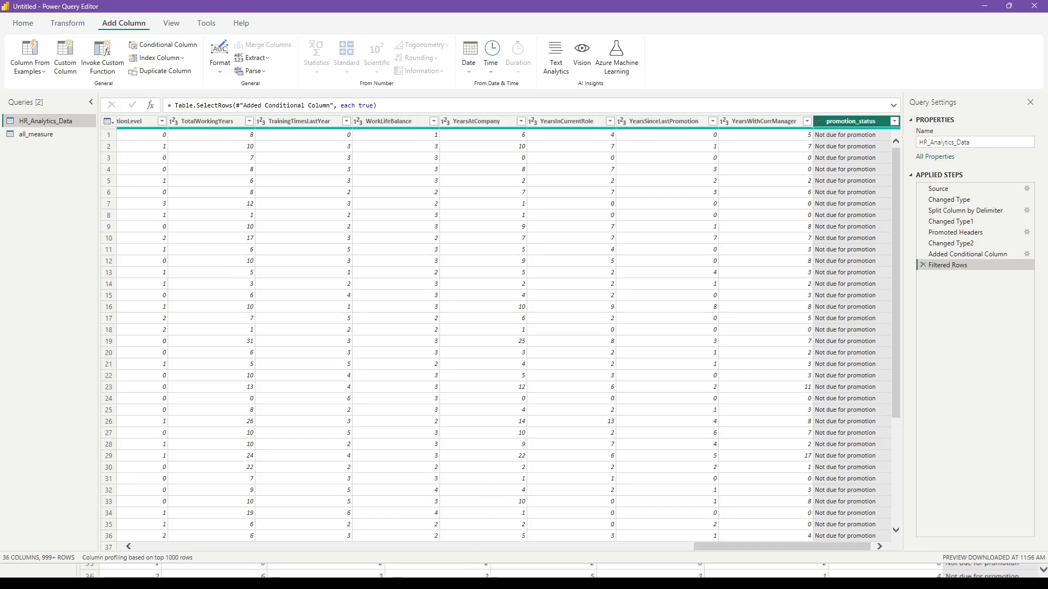
Review the promotion measure formulas in the text notes and the promotion tiles in final_dashboard_image.png, and return to Power Query Editor.
key("alt+Tab")
scroll(265, 312, "down", 4)
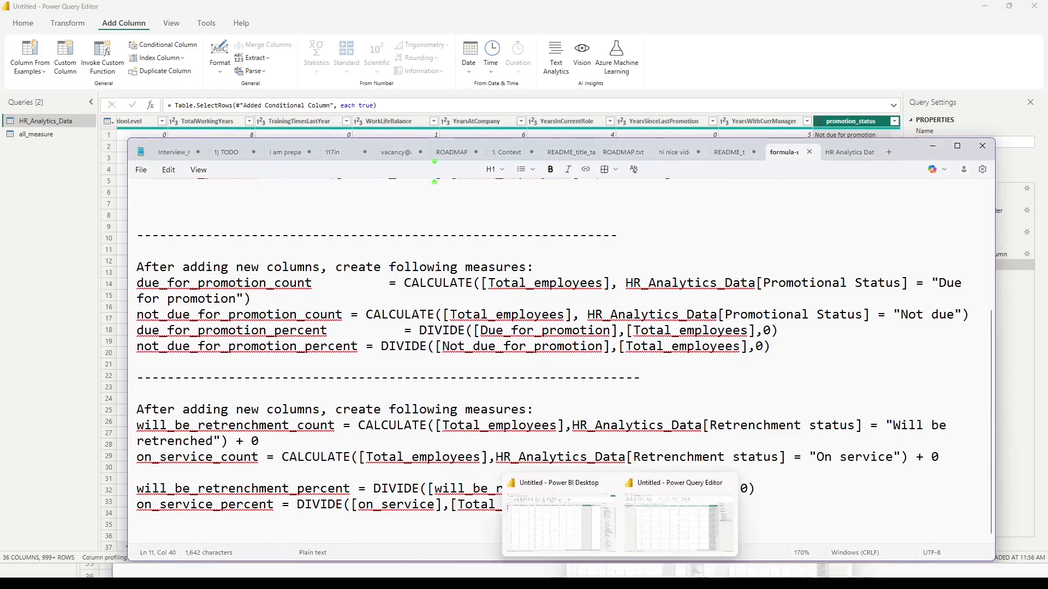
left_click(567, 583)
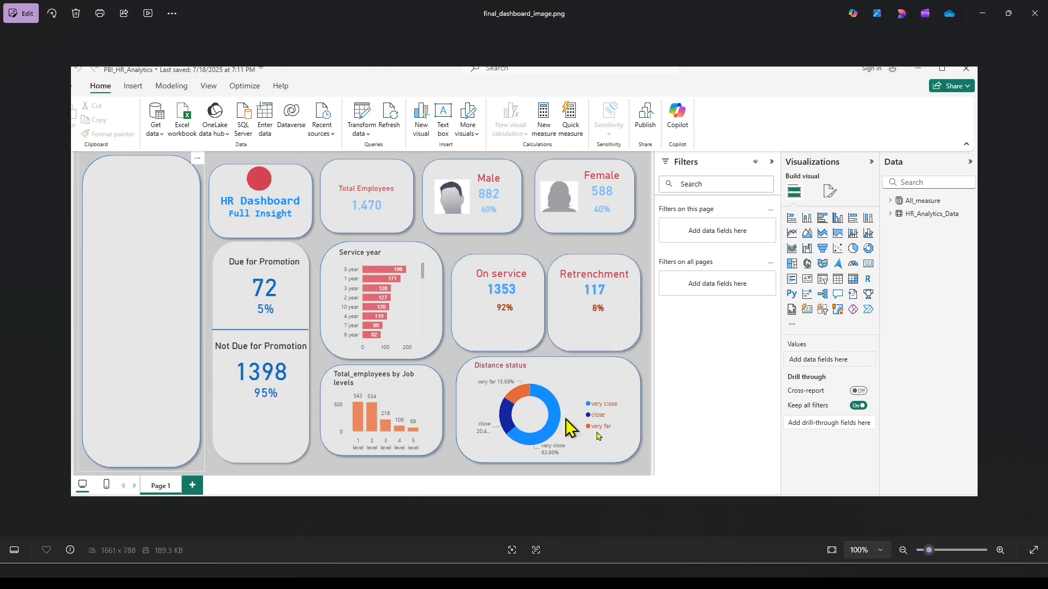
mouse_move(620, 582)
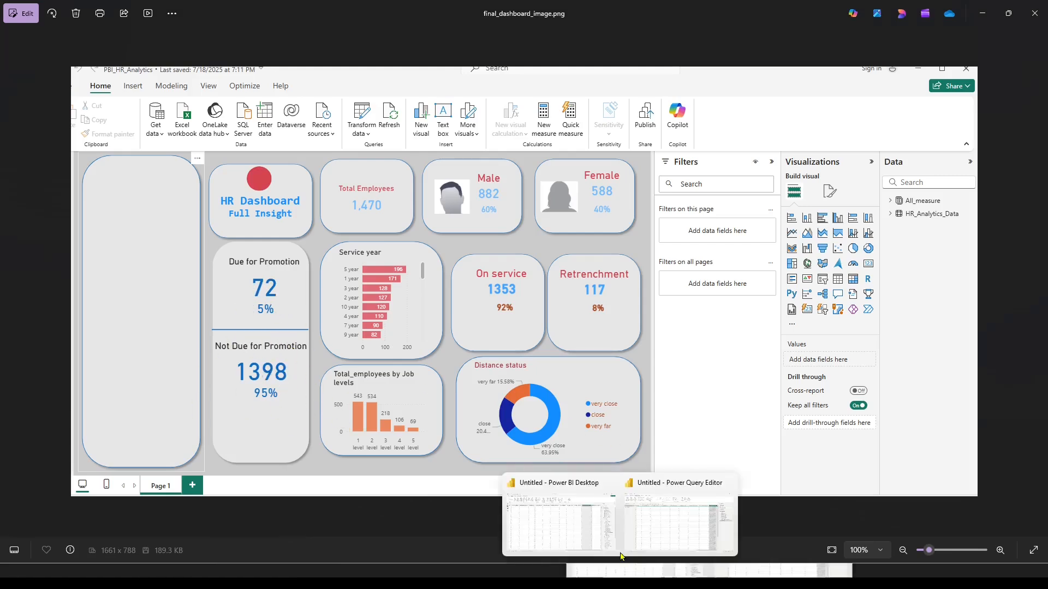
left_click(643, 533)
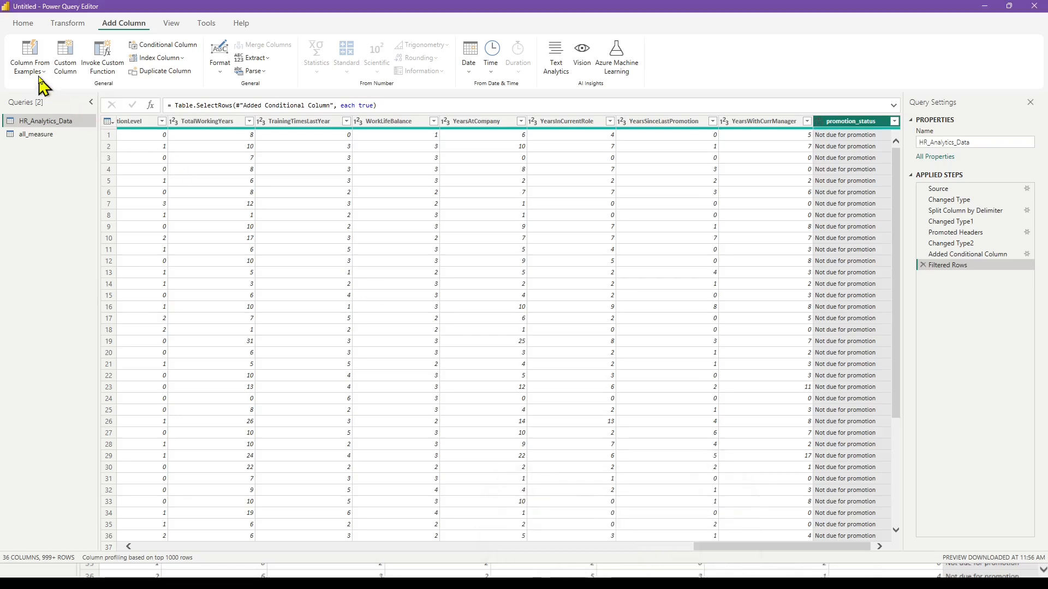
Apply the query changes, closing Power Query Editor, and return to the report canvas in Power BI Desktop.
left_click(25, 24)
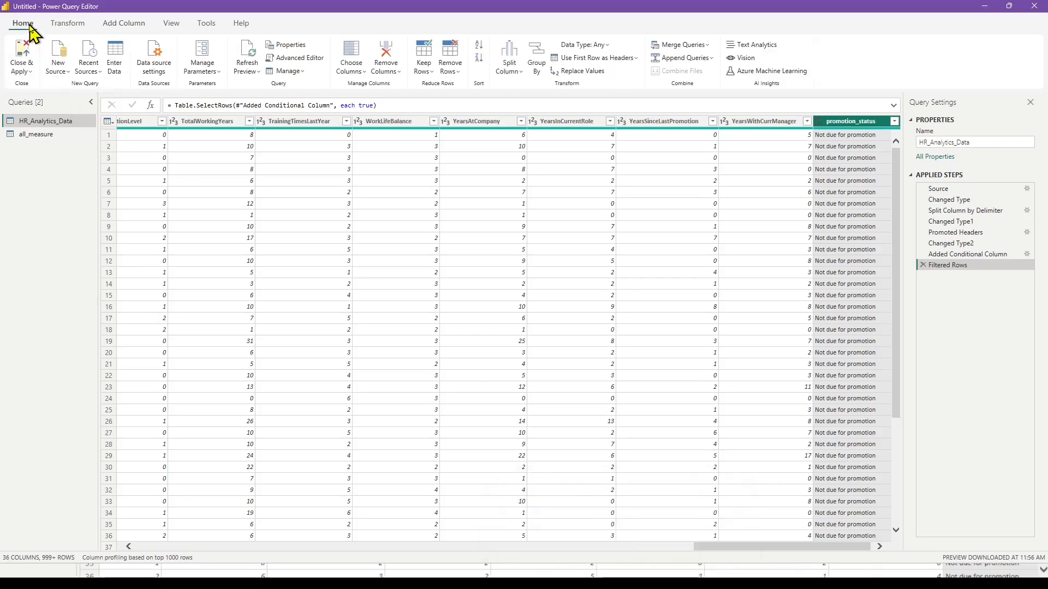
left_click(21, 55)
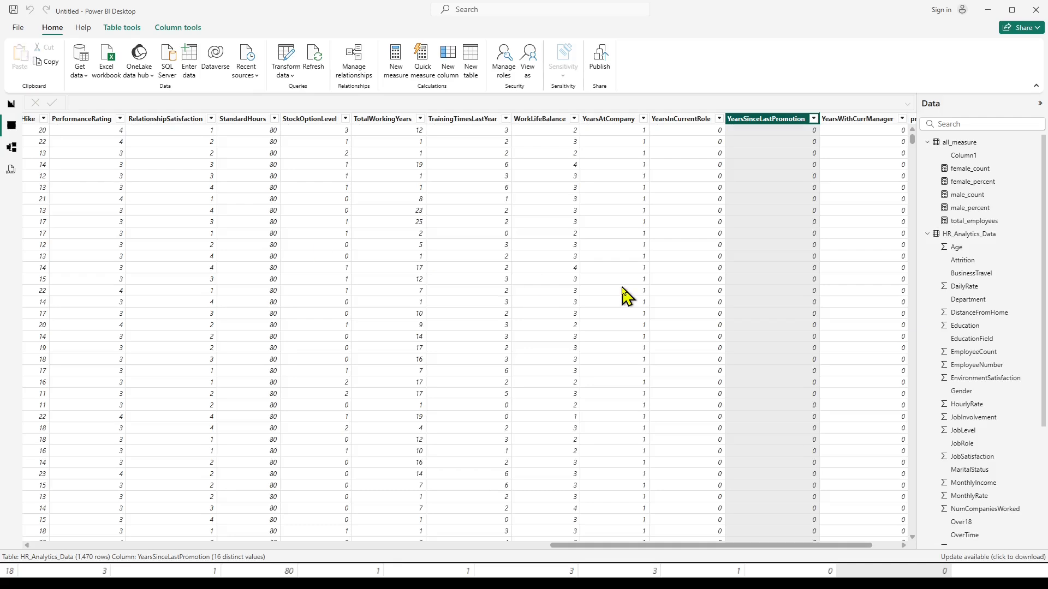
left_click(12, 105)
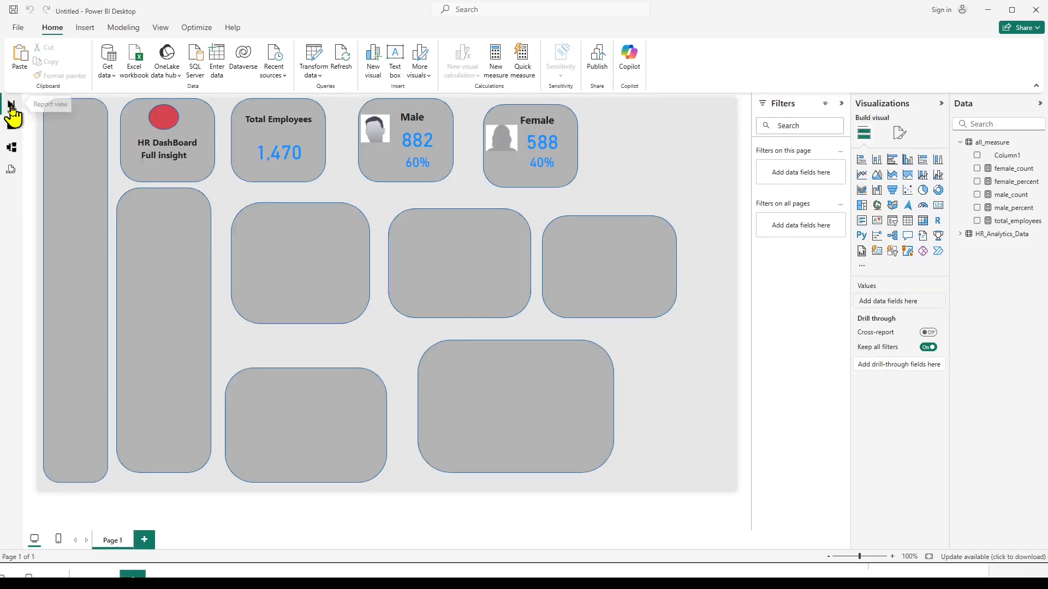
Examine the promotion_status column in the HR_Analytics_Data table data.
left_click(12, 126)
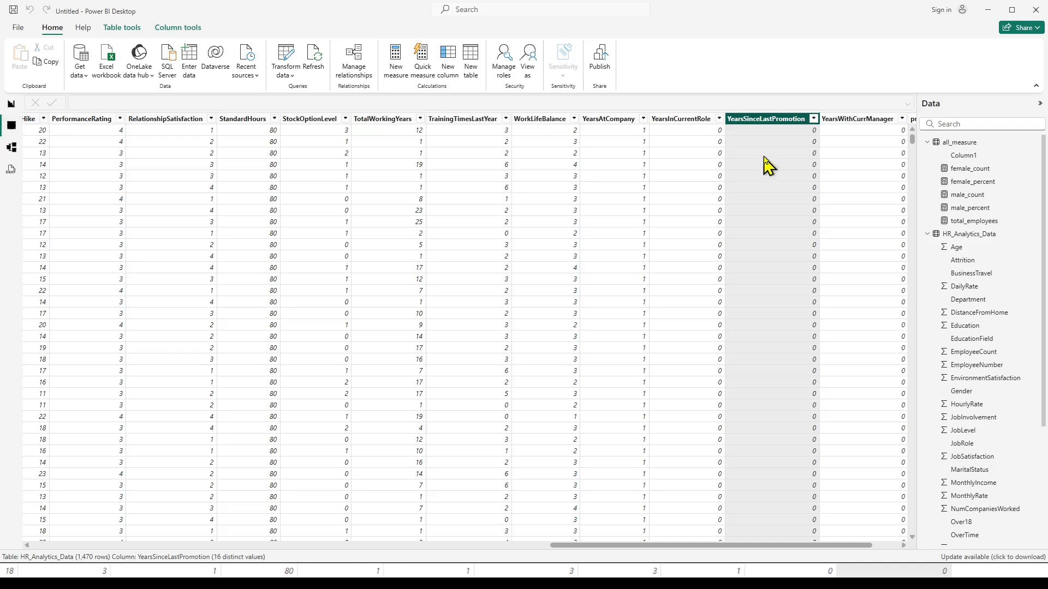
left_click_drag(688, 545, 795, 551)
left_click(865, 123)
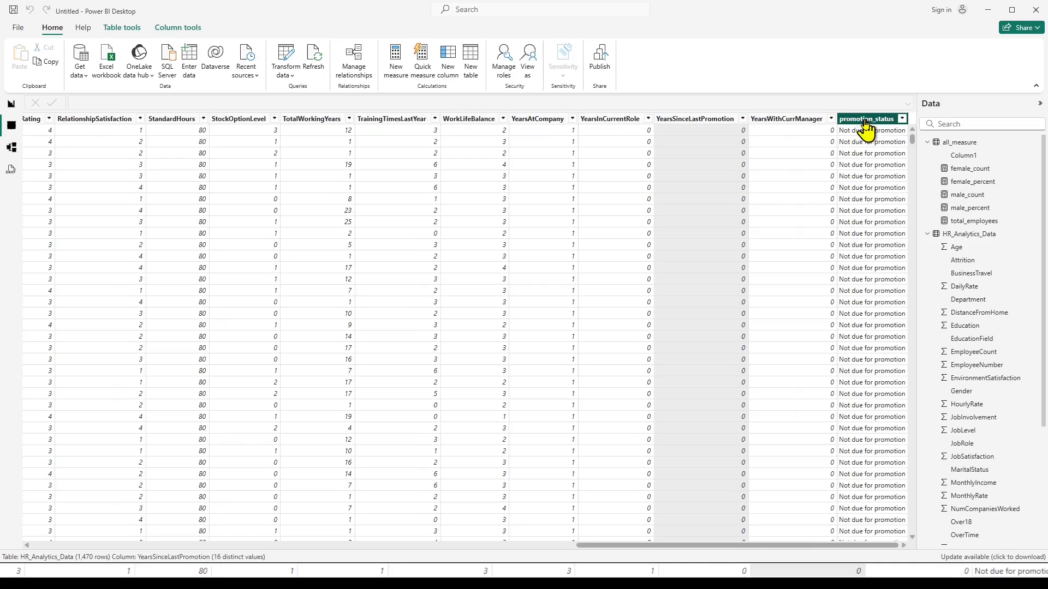
Duplicate the Total Employees text box on the report and place the copy near the top of the tall tile below HR DashBoard.
left_click(11, 104)
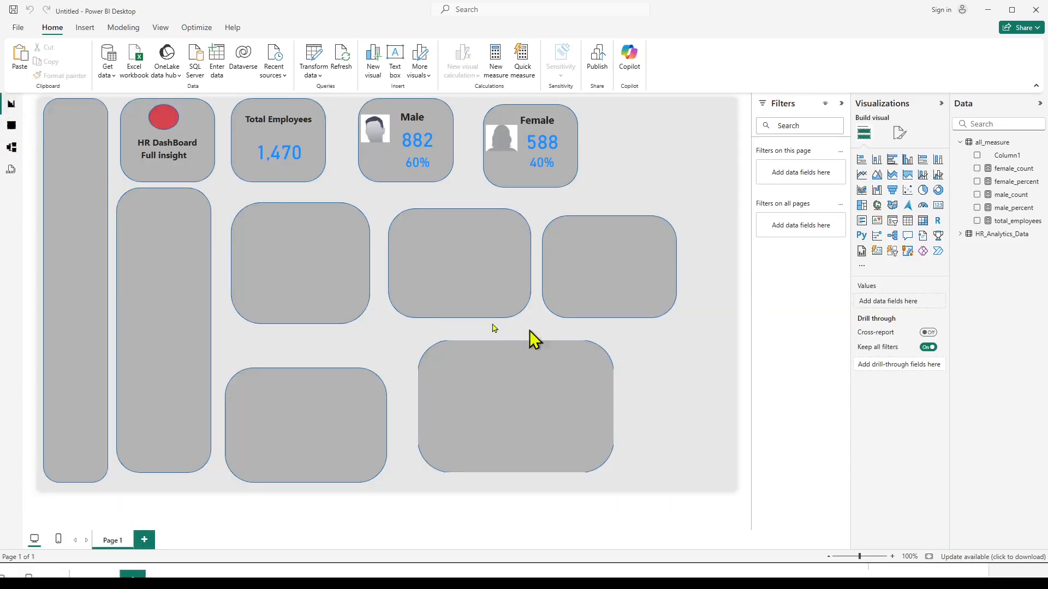
left_click(275, 116)
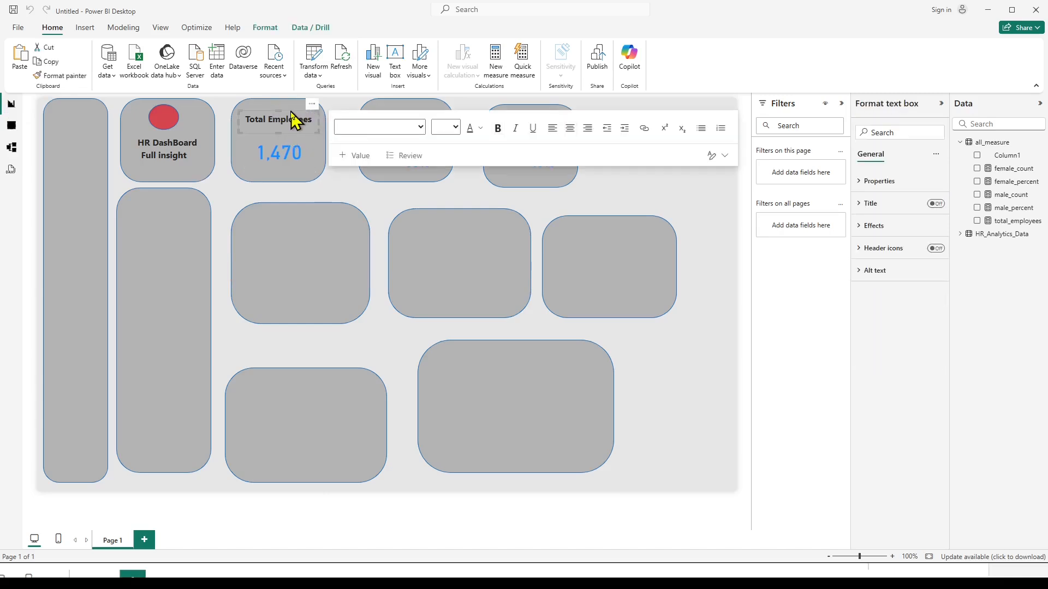
key("ctrl+v")
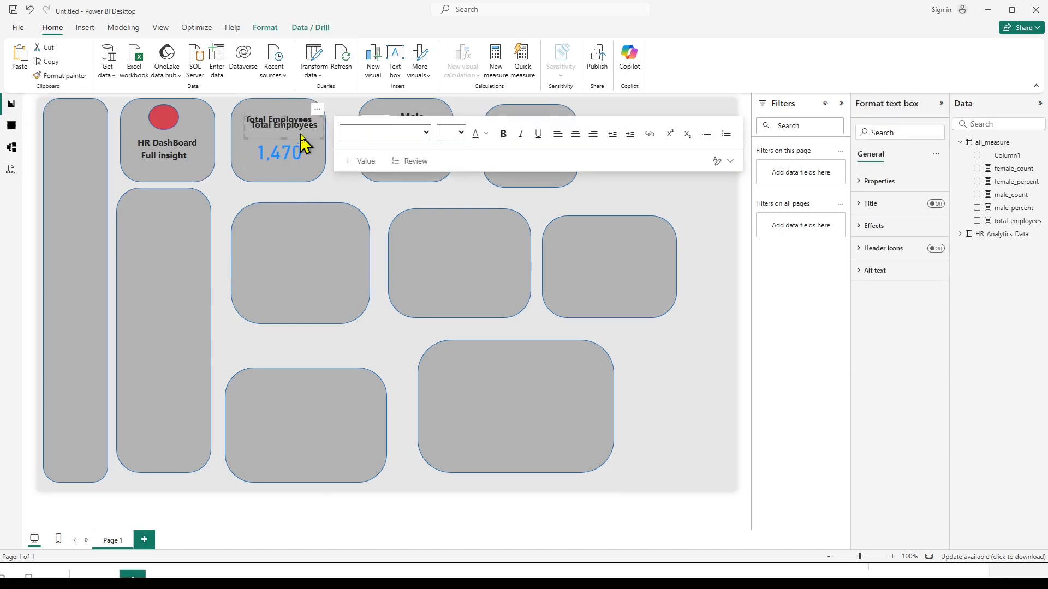
left_click_drag(311, 113, 196, 216)
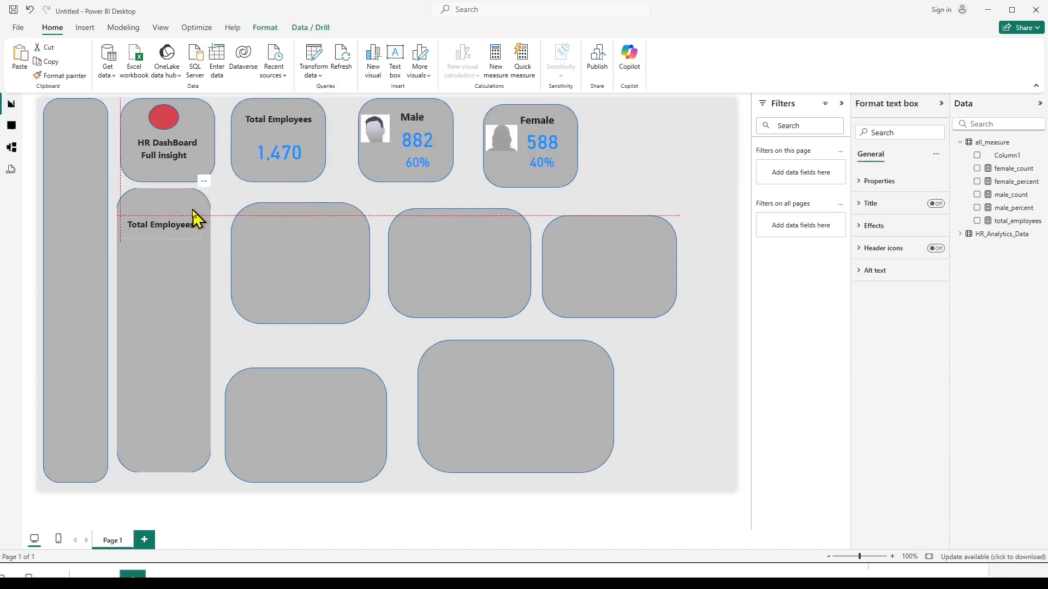
Replace the copied text box's text with "Due For Promotion" and widen it so the title fits on one line.
left_click(169, 228)
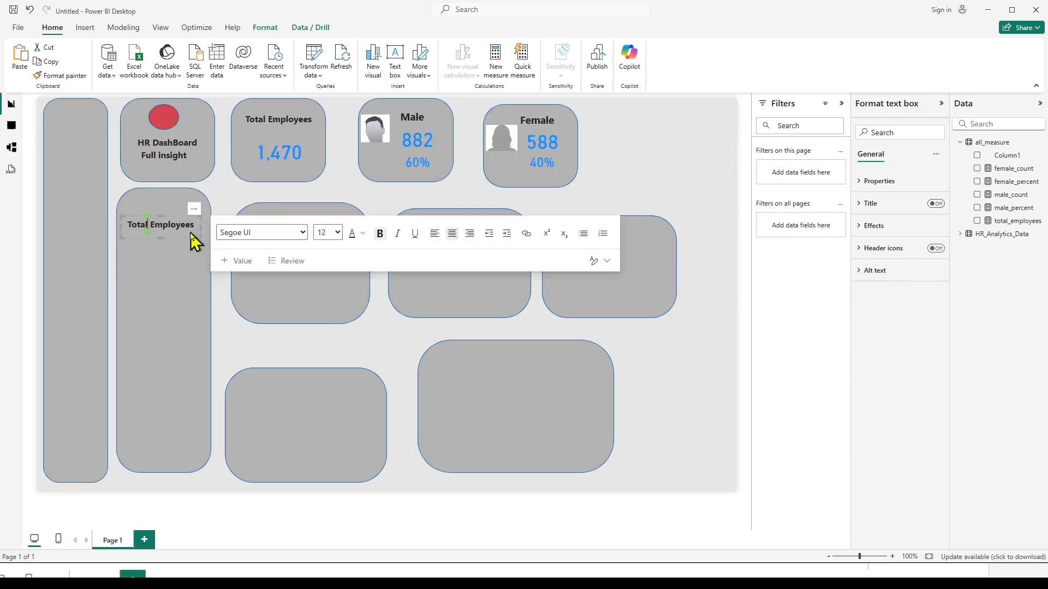
key("ctrl+a")
type("Due For Promotion")
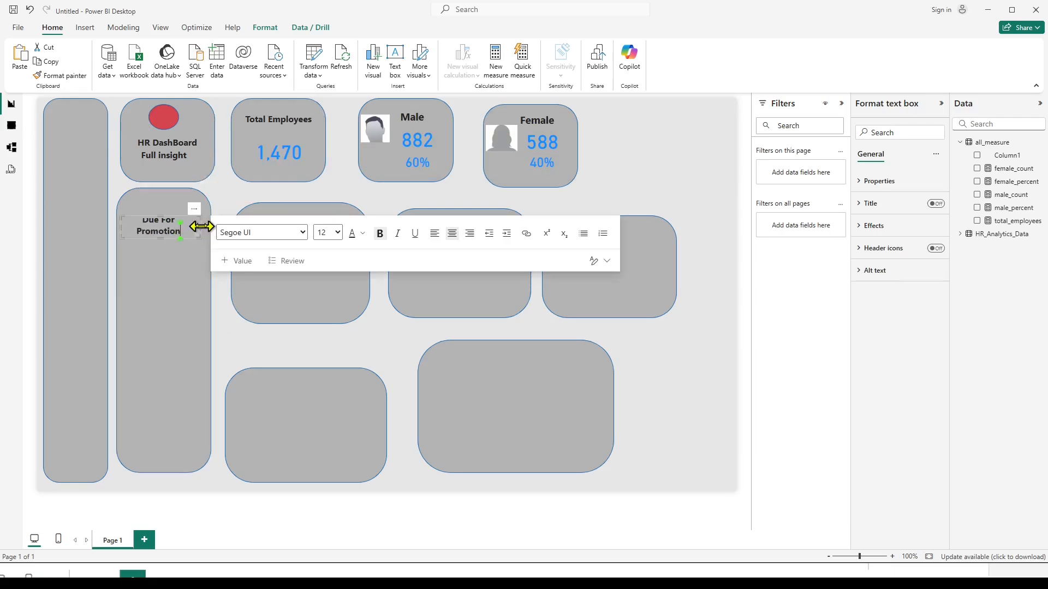
left_click_drag(198, 231, 212, 236)
left_click(228, 334)
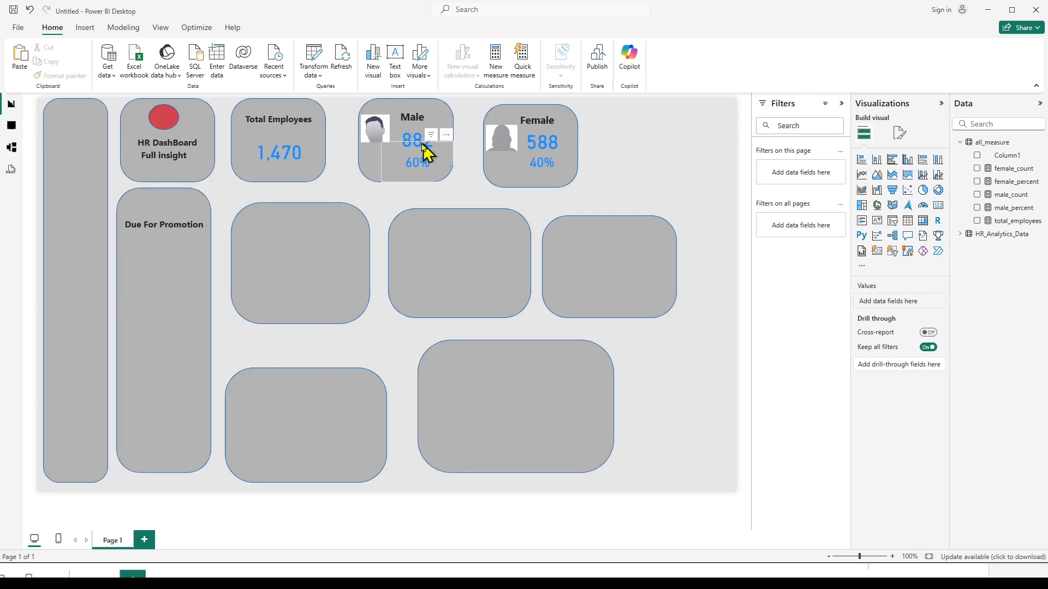
Duplicate the total_employees card and place the copy just below the Due For Promotion title.
left_click(296, 155)
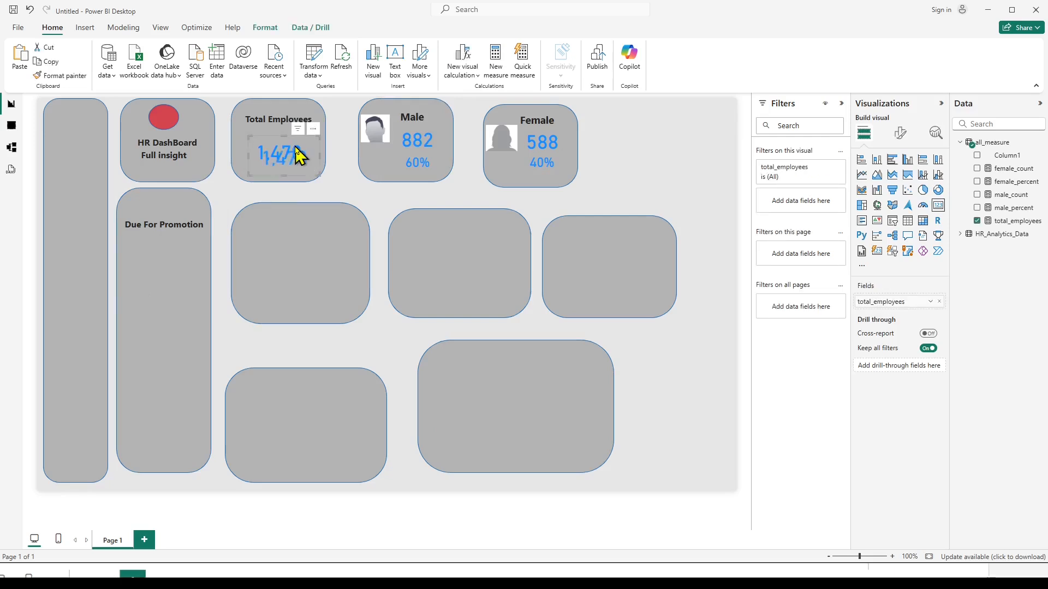
left_click_drag(316, 140, 198, 218)
left_click(235, 343)
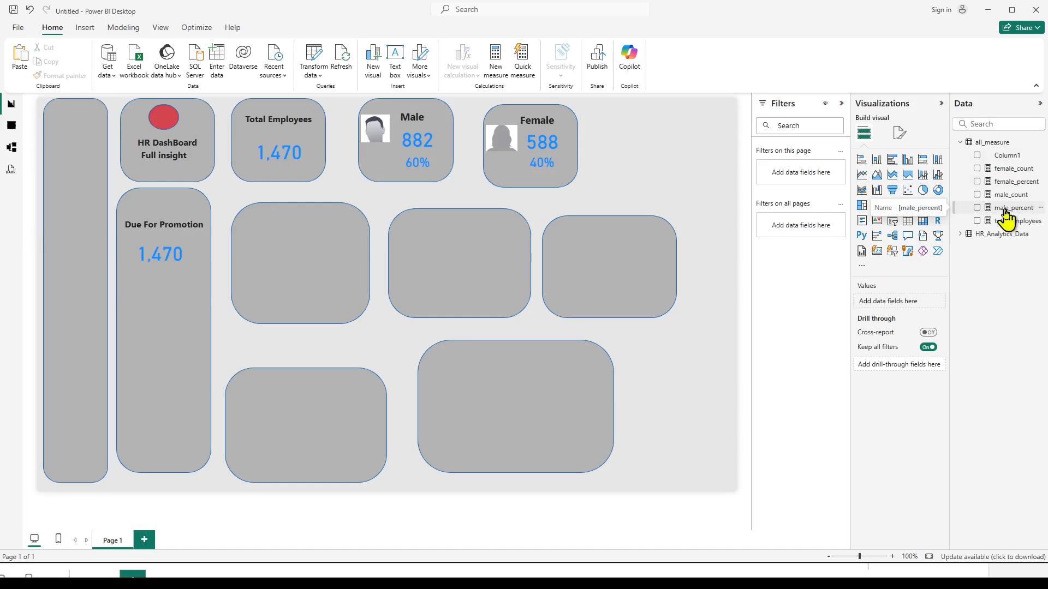
left_click(11, 125)
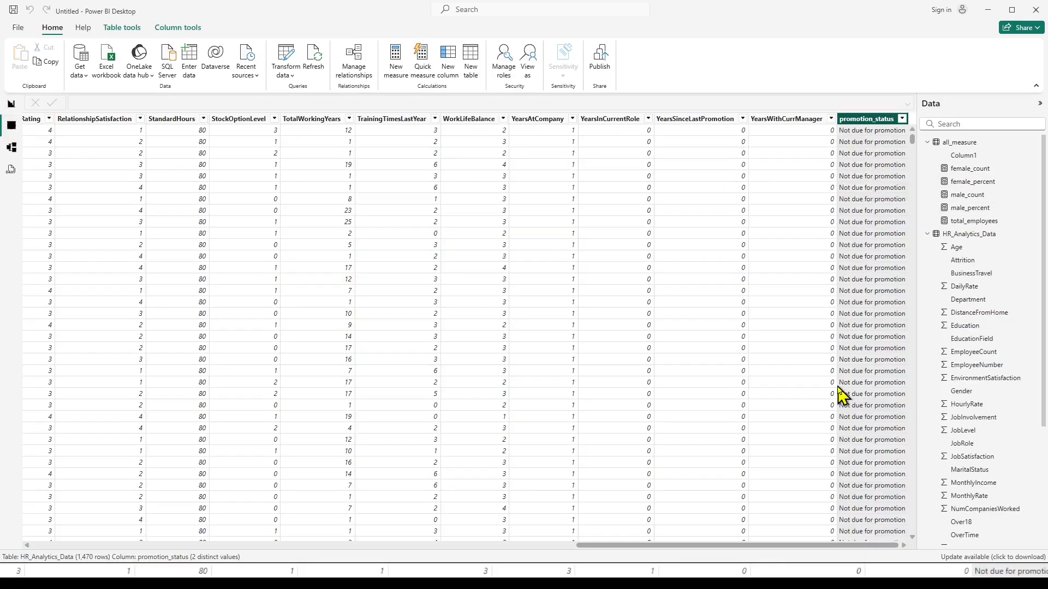
left_click(12, 105)
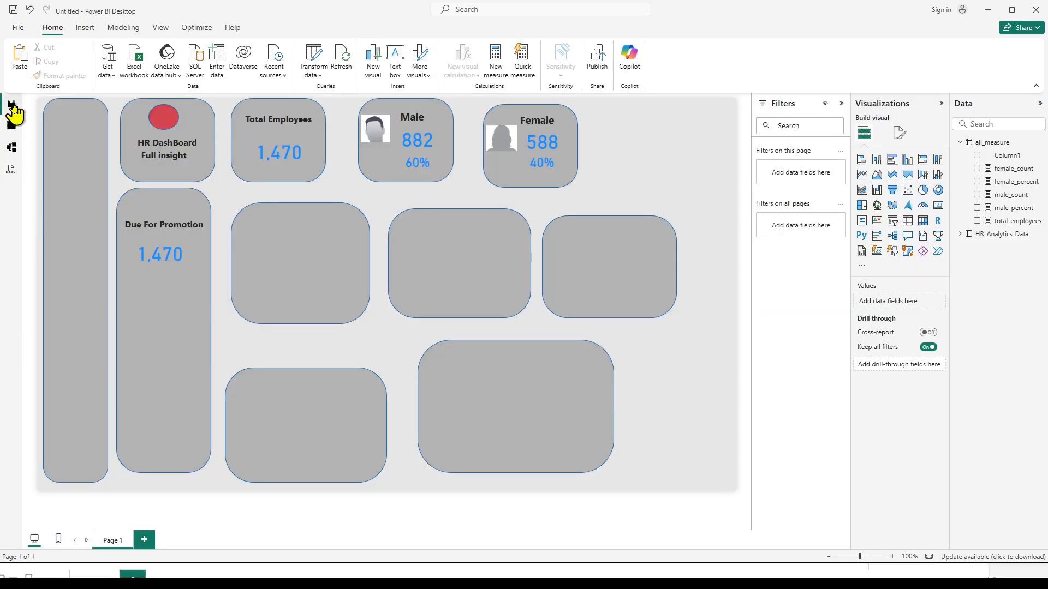
Create a new measure in the all_measure table.
left_click(991, 143)
right_click(991, 143)
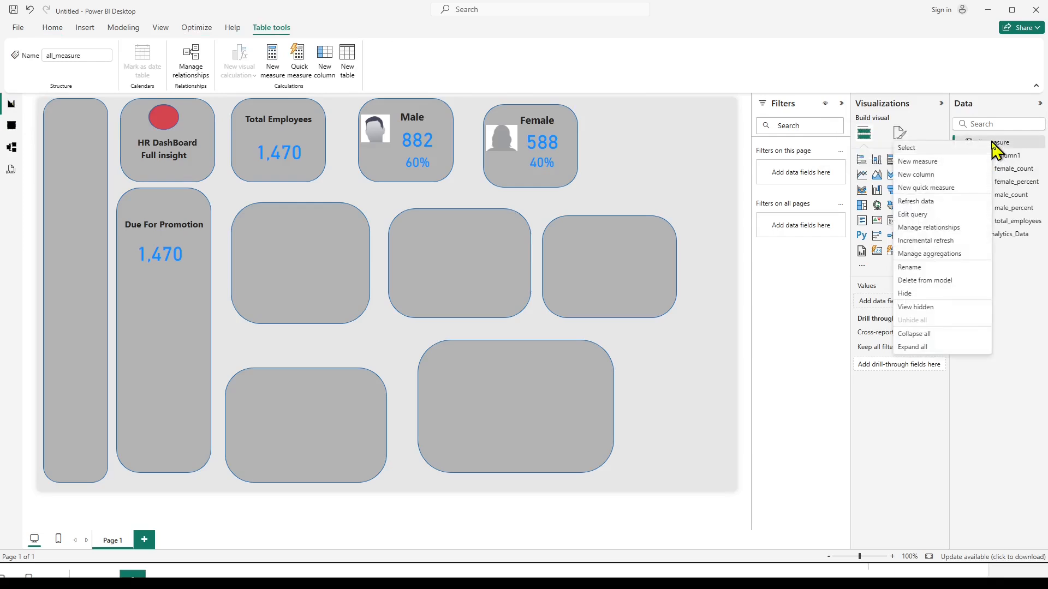
left_click(906, 161)
key("ctrl+z")
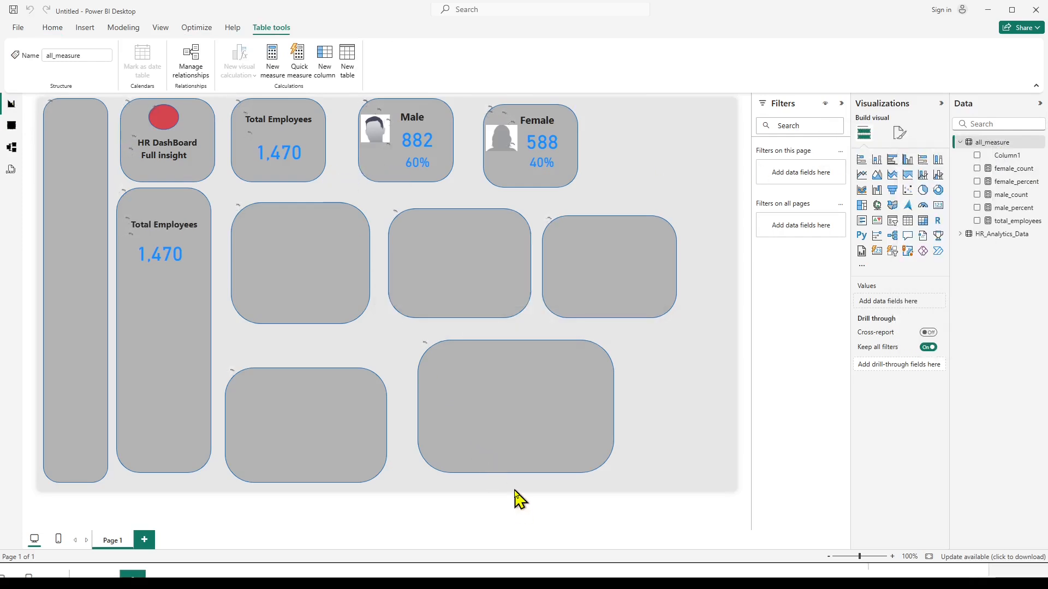
Switch to the formula notes in Notepad and look up the formulas for the promotion measures.
left_click(551, 575)
left_click(366, 367)
scroll(169, 300, "up", 1)
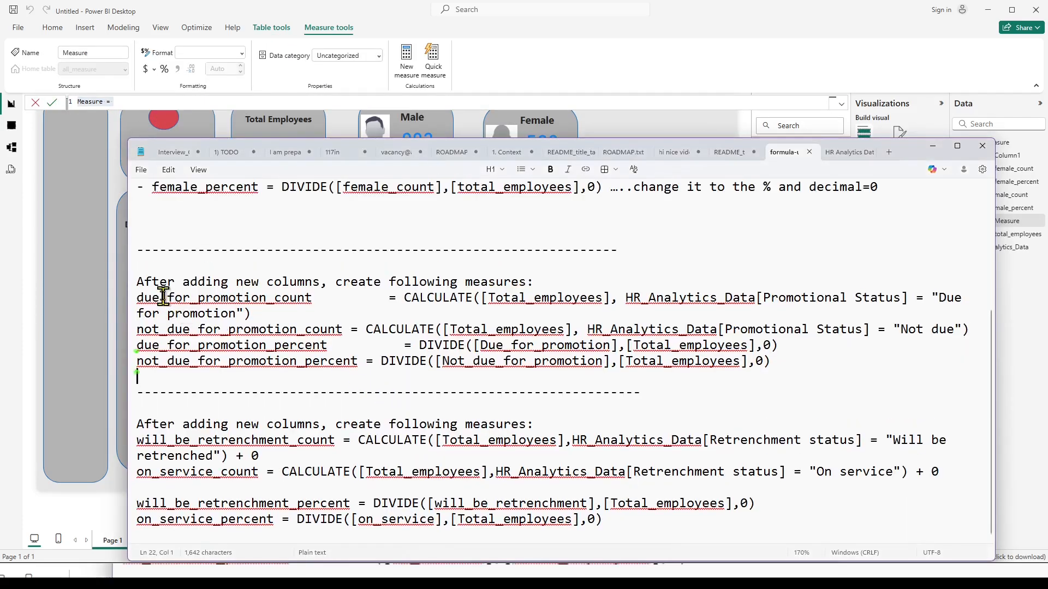
scroll(161, 313, "down", 1)
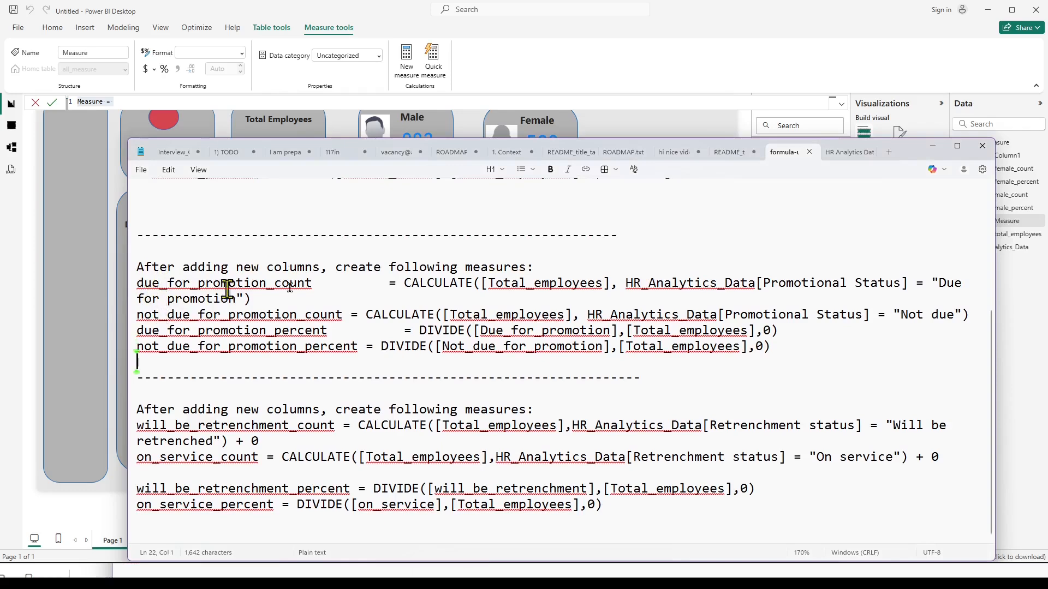
scroll(337, 287, "up", 4)
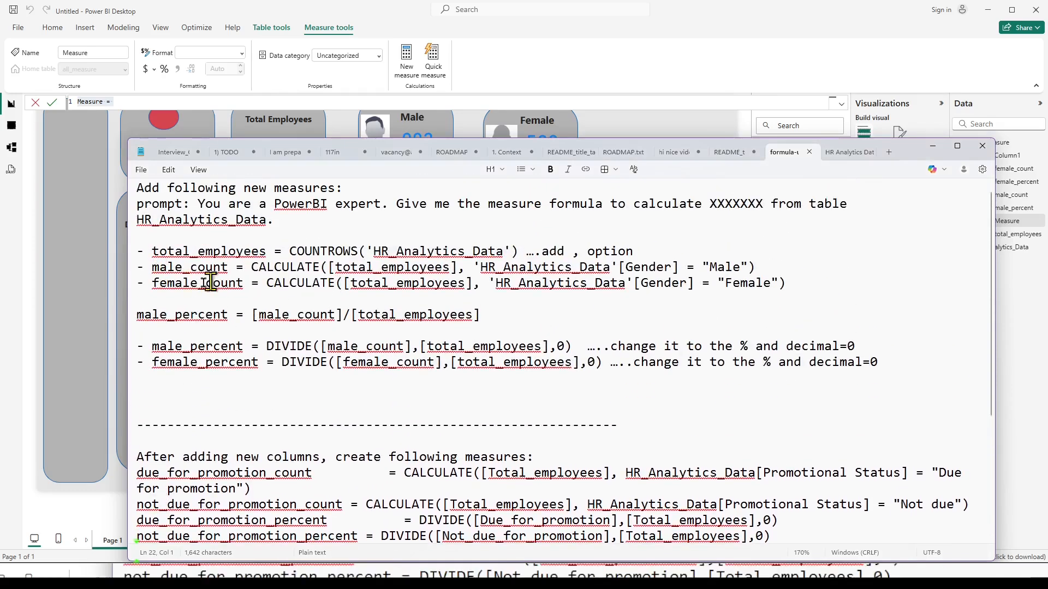
scroll(309, 369, "down", 1)
scroll(309, 371, "down", 2)
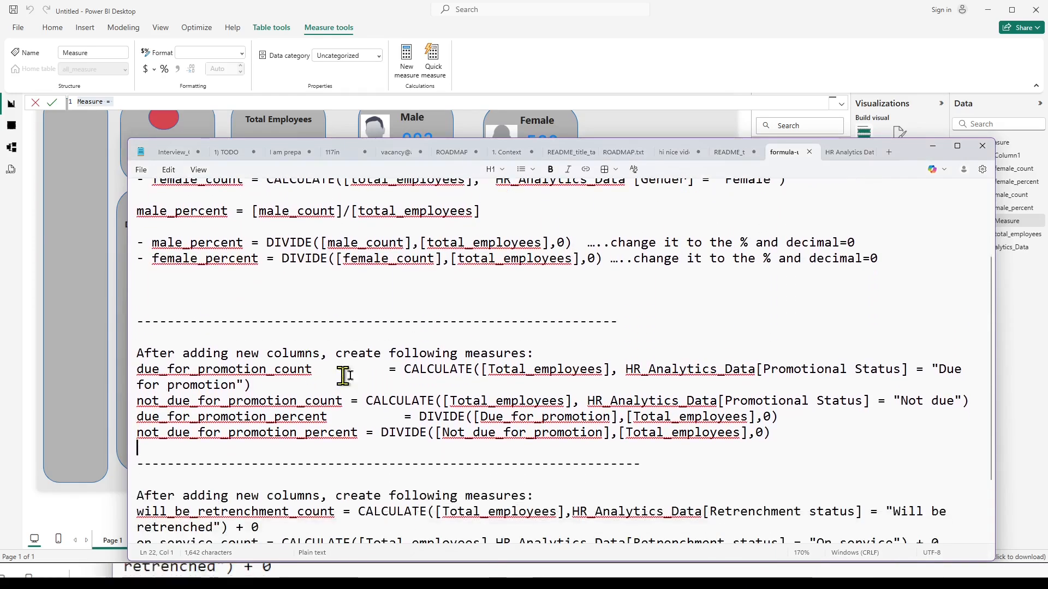
In the due_for_promotion_count formula of the notes, change the Total_employees reference to lowercase total_employees.
left_click(140, 369)
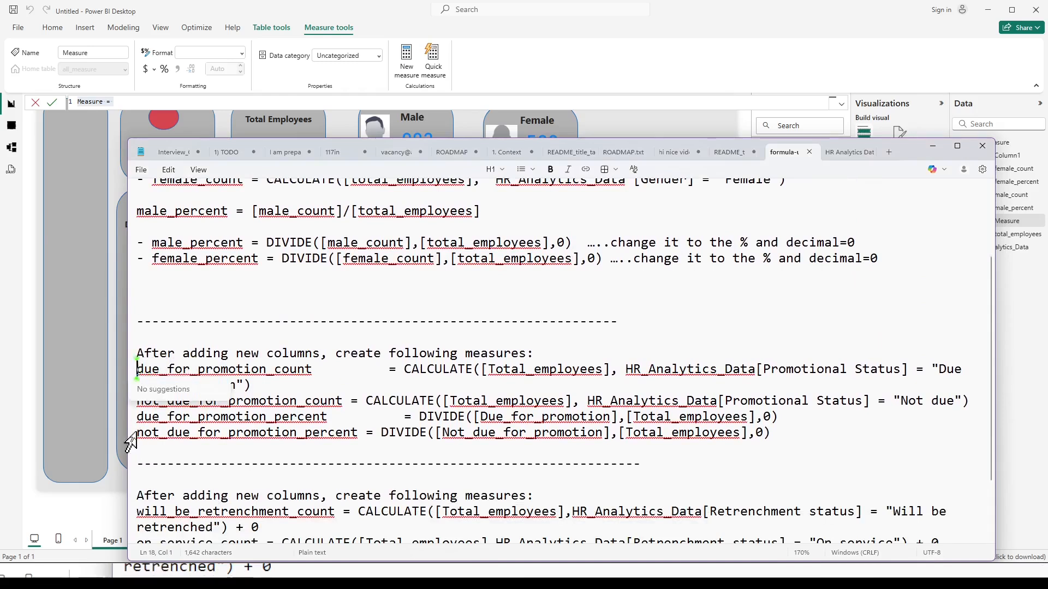
key("shift+Right")
key("shift+Right")
key("shift+Right")
key("shift+Right")
key("shift+Right")
key("shift+Right")
key("shift+Right")
key("shift+Right")
key("shift+Right")
key("shift+Right")
key("shift+Right")
key("shift+Right")
key("shift+Right")
key("shift+Right")
key("shift+Right")
key("shift+Right")
key("shift+Right")
key("shift+Right")
key("shift+Right")
key("shift+Right")
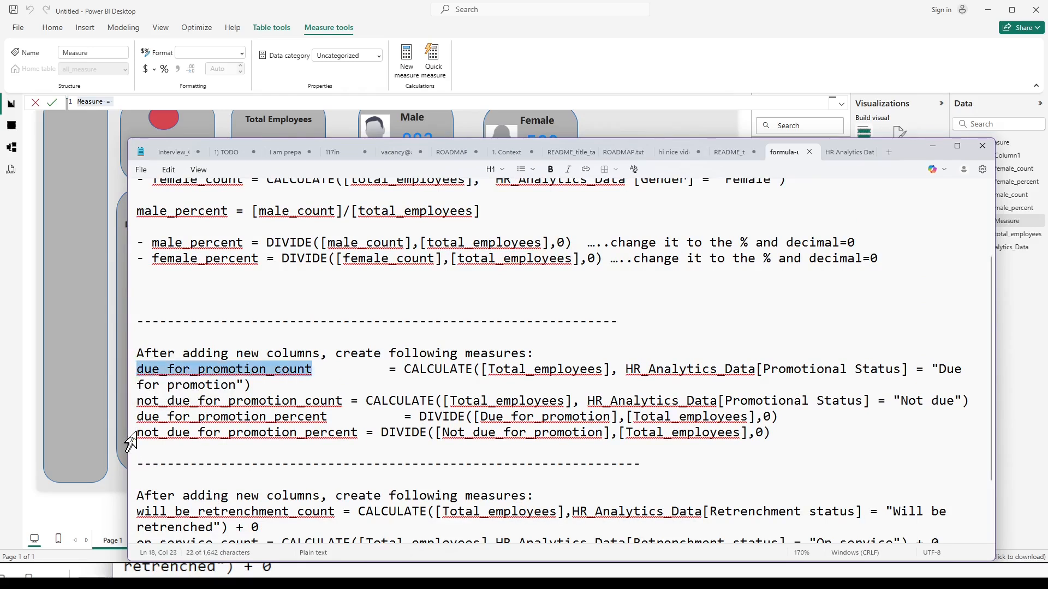
key("shift+Right")
key("shift+Right")
key("shift+Right")
key("shift+Right")
key("shift+Right")
key("shift+Right")
key("shift+Right")
key("shift+Right")
key("shift+Right")
key("shift+Right")
key("shift+Right")
key("shift+Right")
key("shift+Right")
key("shift+Right")
key("shift+Right")
key("shift+Right")
key("shift+Right")
key("shift+Right")
key("shift+Right")
key("shift+Right")
key("shift+Right")
key("shift+Right")
key("shift+Right")
key("shift+Right")
key("shift+Right")
key("shift+Right")
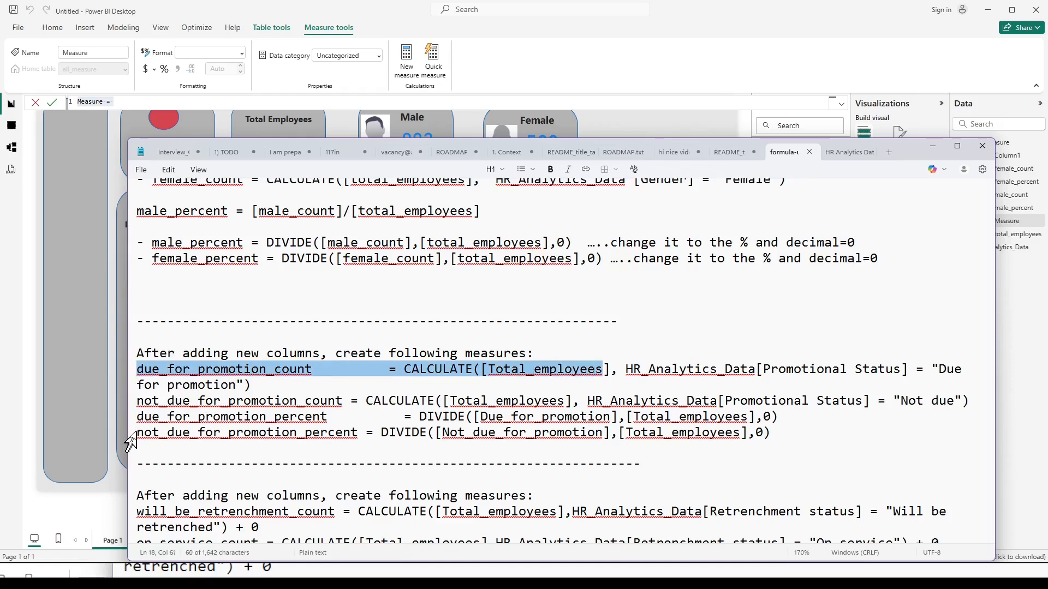
key("Left")
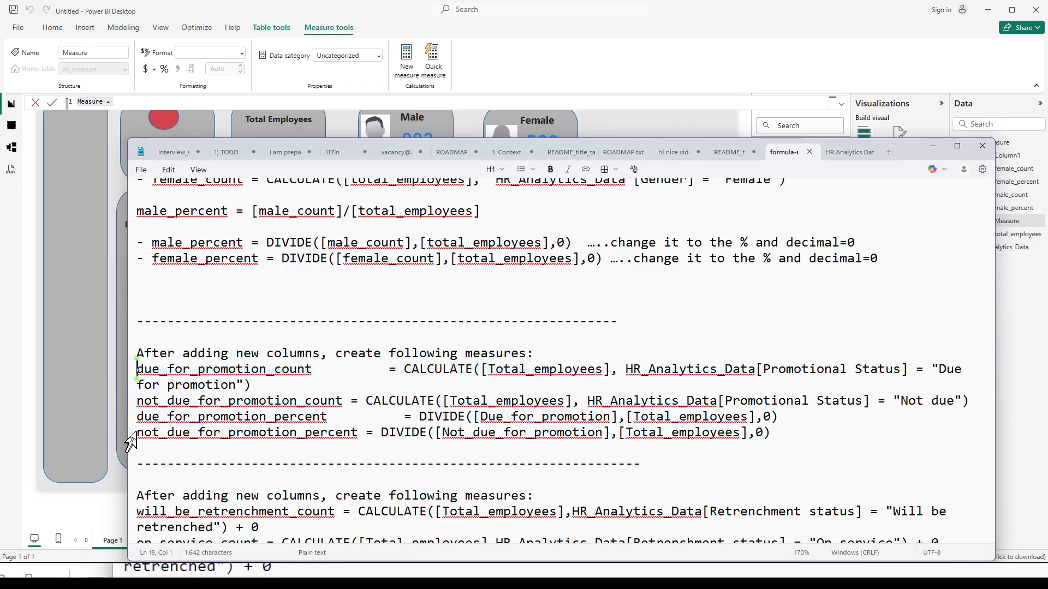
left_click(495, 368)
key("Delete")
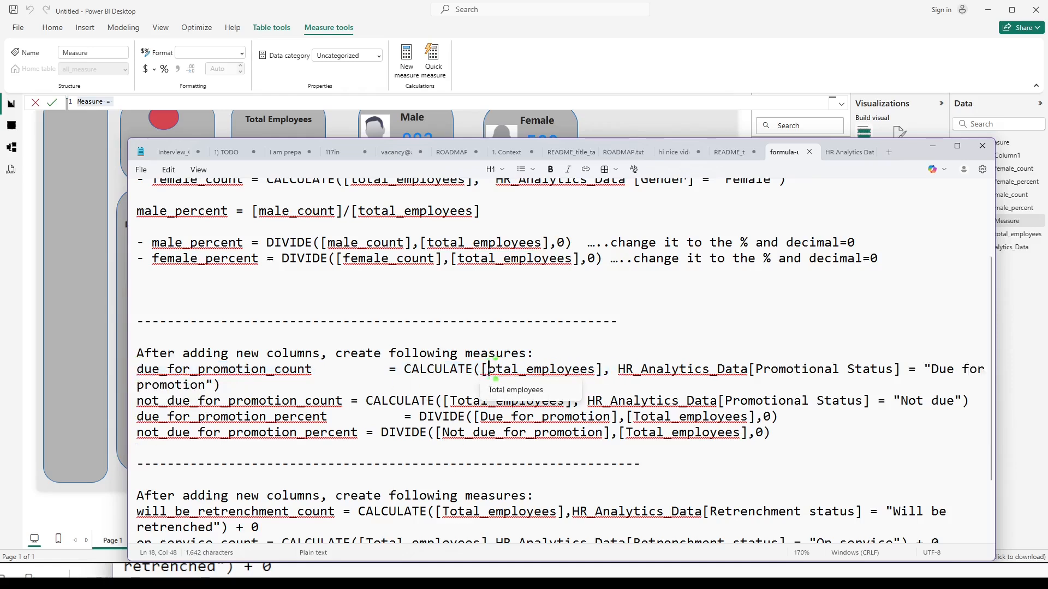
type("t")
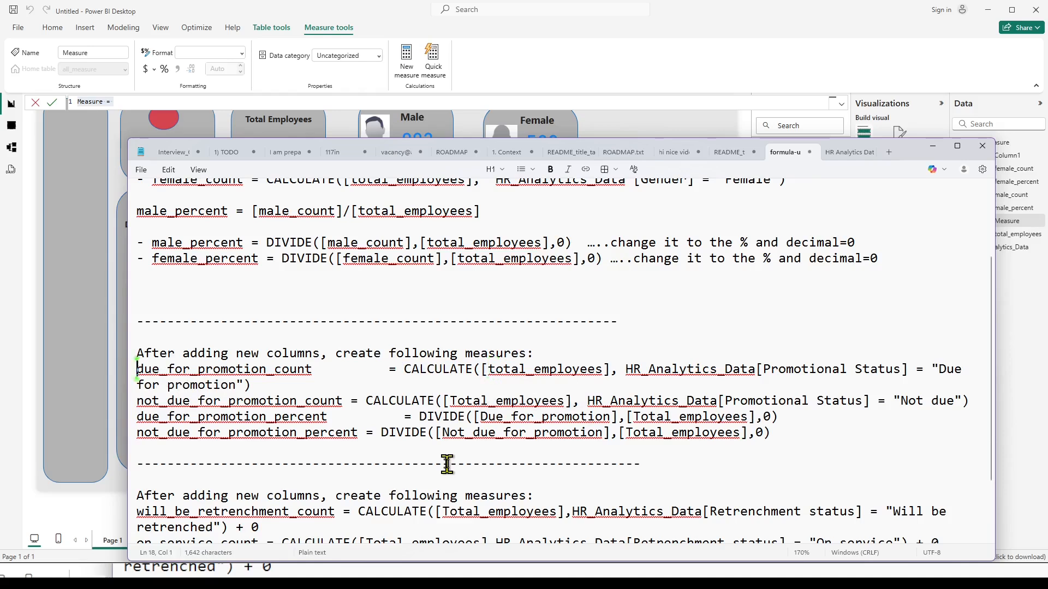
Rewrite the column reference in the due_for_promotion_count formula of the notes as promotional_status.
key("shift+Right")
key("shift+Right")
key("shift+Right")
key("shift+Right")
key("shift+Right")
key("shift+Right")
key("shift+Right")
key("shift+Right")
key("shift+Right")
key("shift+Right")
key("shift+Right")
key("shift+Right")
key("shift+Right")
key("shift+Right")
key("shift+Right")
key("shift+Right")
key("shift+Right")
key("shift+Right")
key("shift+Right")
key("shift+Right")
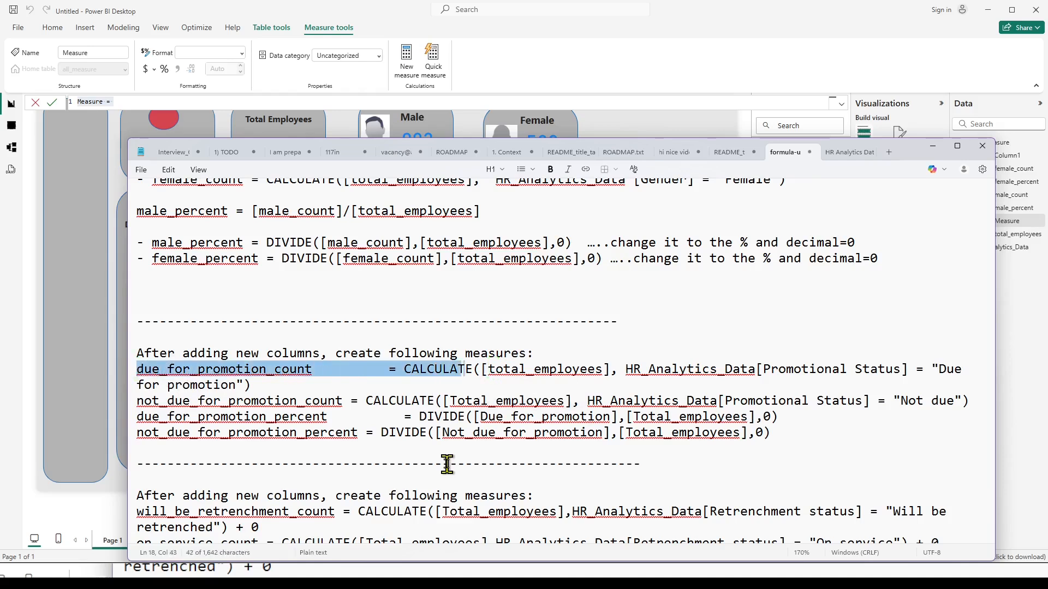
key("shift+Right")
key("shift+Right")
key("shift+Right")
key("shift+Right")
key("shift+Right")
key("shift+Right")
key("shift+Right")
key("shift+Right")
key("shift+Right")
key("shift+Right")
key("shift+Right")
key("shift+Right")
key("shift+Right")
key("shift+Right")
key("shift+Right")
key("shift+Right")
key("shift+Right")
key("shift+Right")
key("shift+Right")
key("shift+Right")
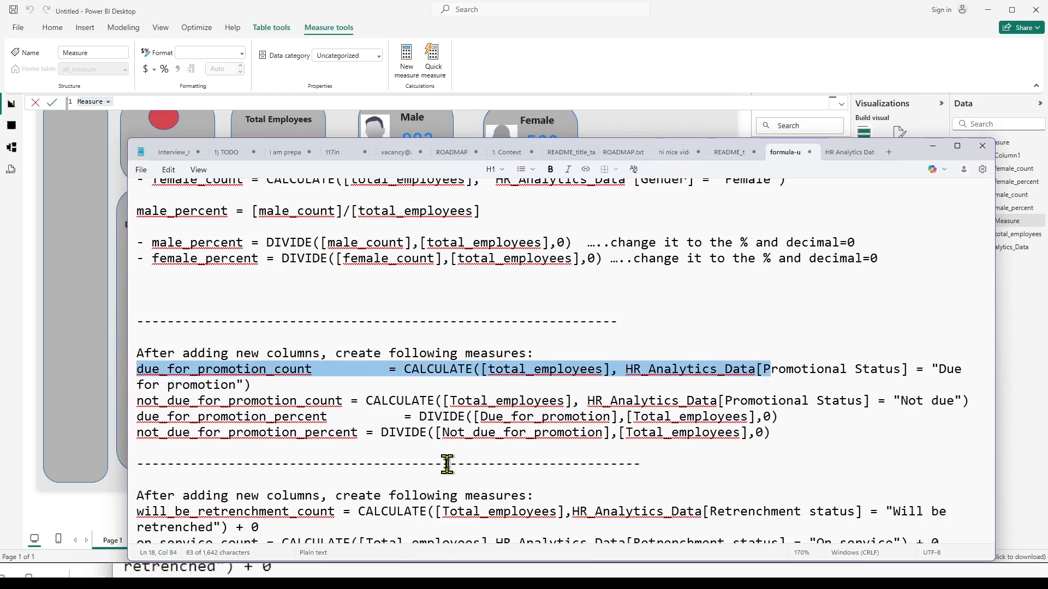
key("Left")
key("Right")
key("Right")
key("Right")
key("Right")
key("Right")
key("Right")
key("Right")
key("Right")
key("Right")
key("Right")
key("Right")
key("Right")
key("Right")
key("Right")
key("Right")
key("Right")
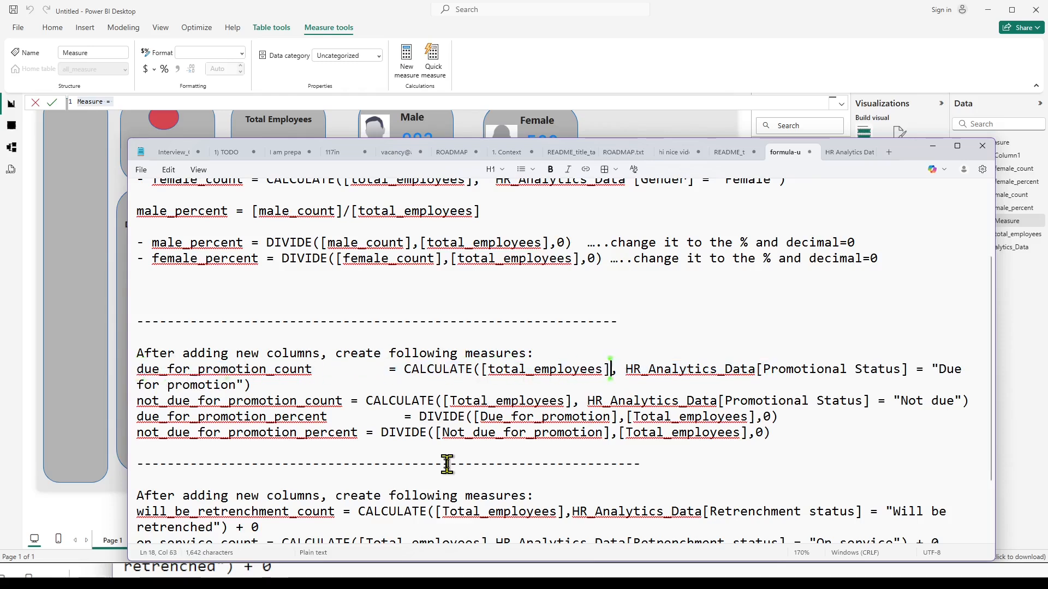
key("Right")
key("Right")
key("Right")
key("Right")
key("Right")
key("Right")
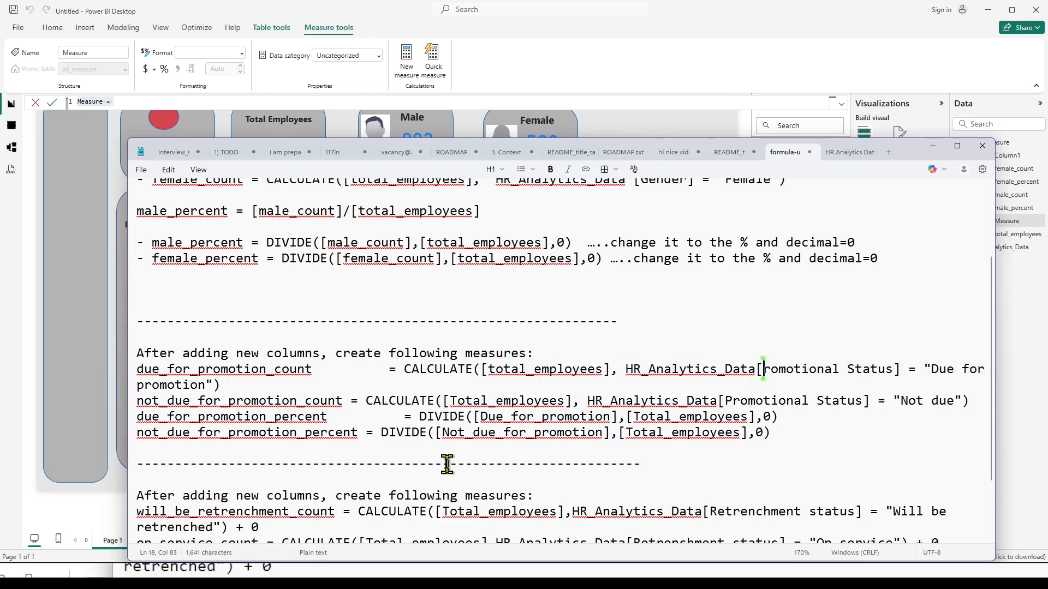
key("BackSpace")
type("p")
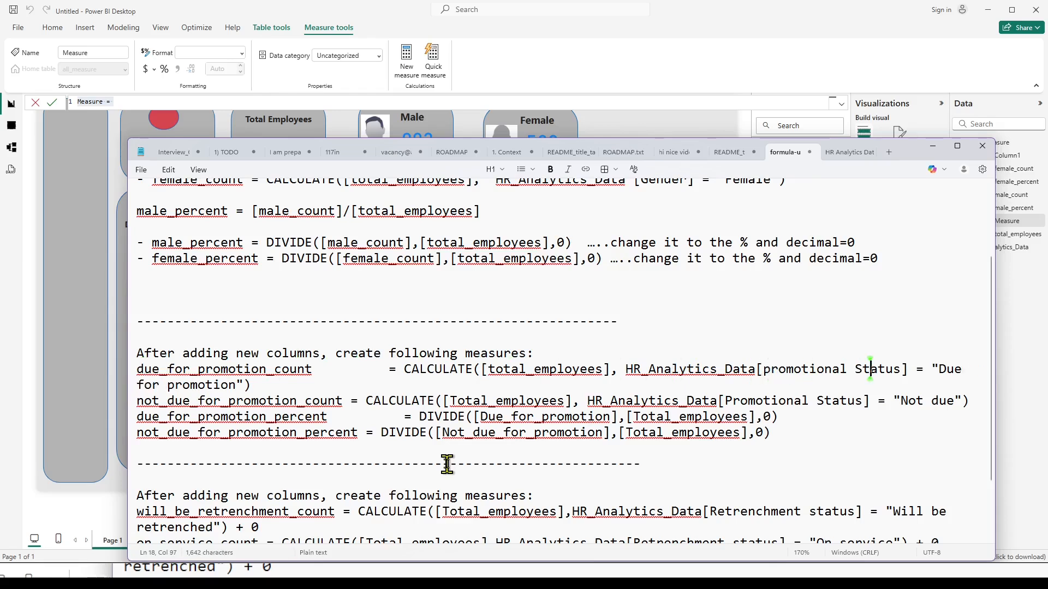
key("Left")
key("BackSpace")
type("_")
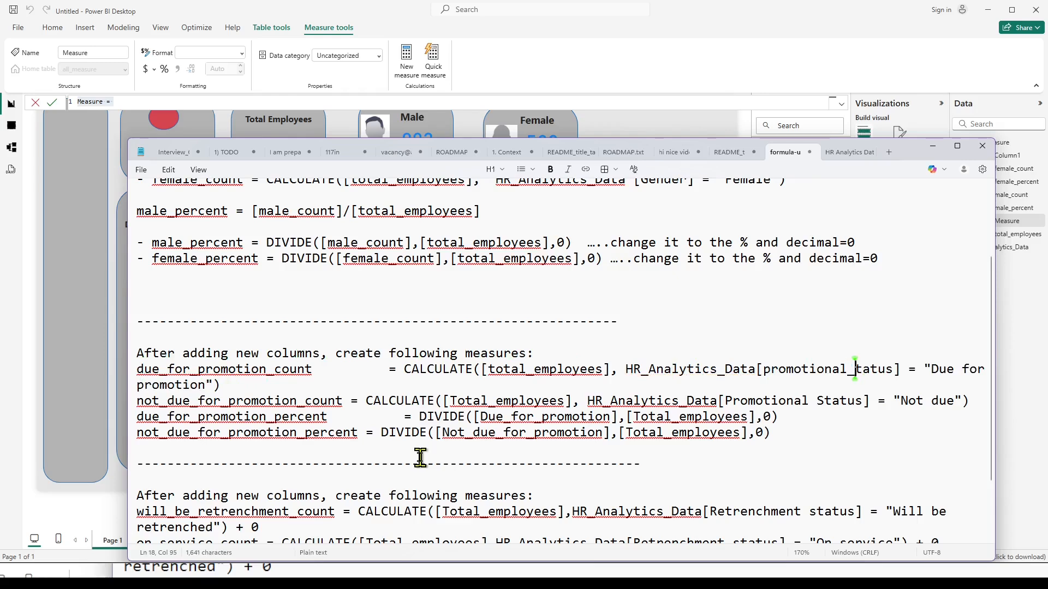
key("Delete")
type("s")
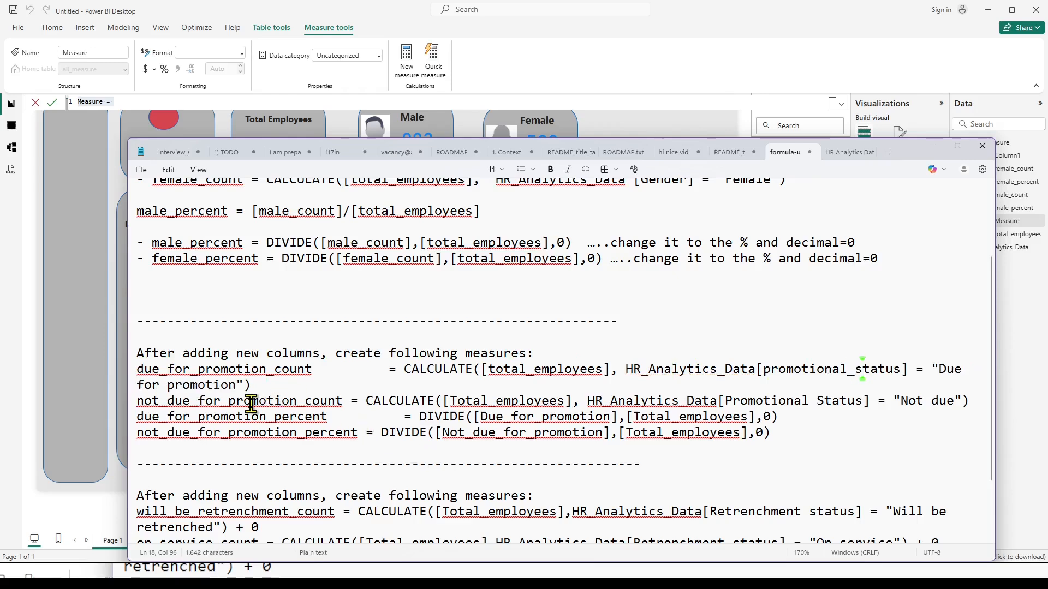
Widen the Notepad window so the due_for_promotion_count formula fits on one line and add a blank line below it.
left_click_drag(126, 361, 32, 361)
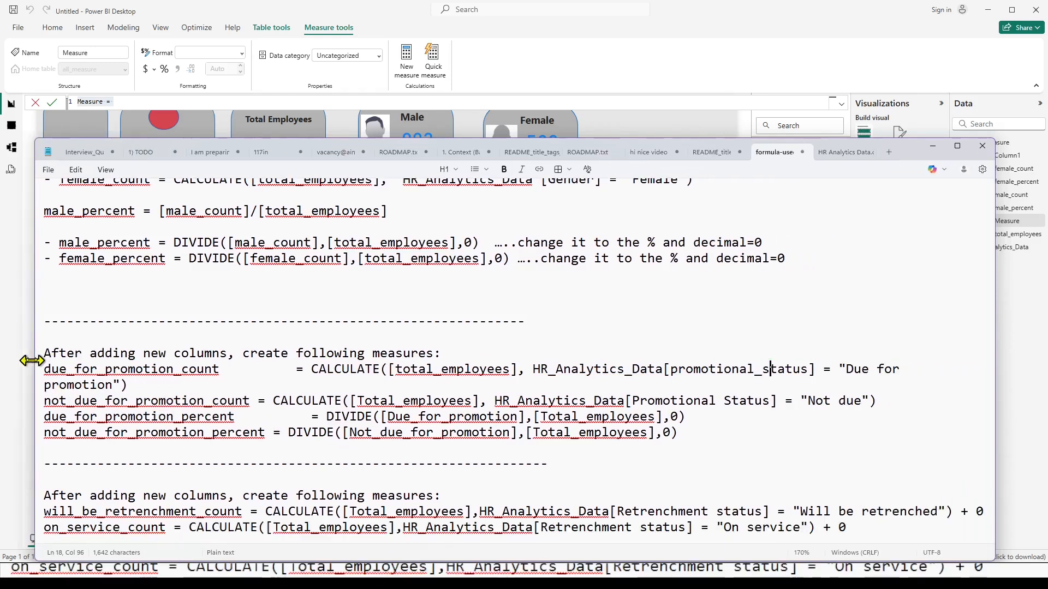
left_click_drag(994, 376, 1029, 375)
left_click(1001, 374)
key("Return")
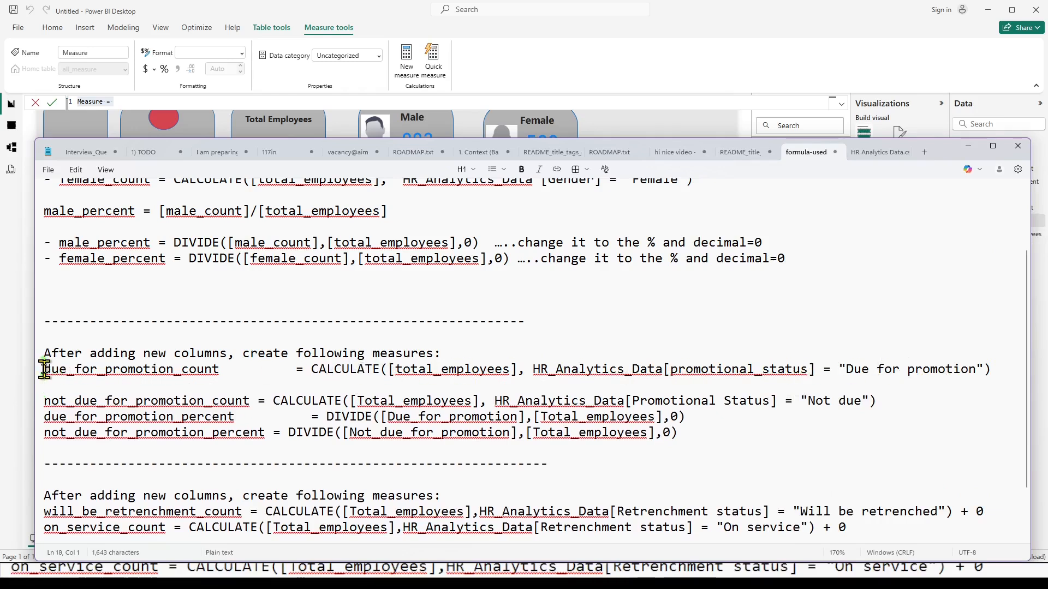
Copy the first part of the due_for_promotion_count formula from the notes and enter it as the new measure's formula in Power BI.
left_click(44, 369)
key("shift+Right")
key("shift+Right")
key("shift+Right")
key("shift+Right")
key("shift+Right")
key("shift+Right")
key("shift+Right")
key("shift+Right")
key("shift+Right")
key("shift+Right")
key("shift+Right")
key("shift+Right")
key("shift+Right")
key("shift+Right")
key("shift+Right")
key("shift+Right")
key("shift+Right")
key("shift+Right")
key("shift+Right")
key("shift+Right")
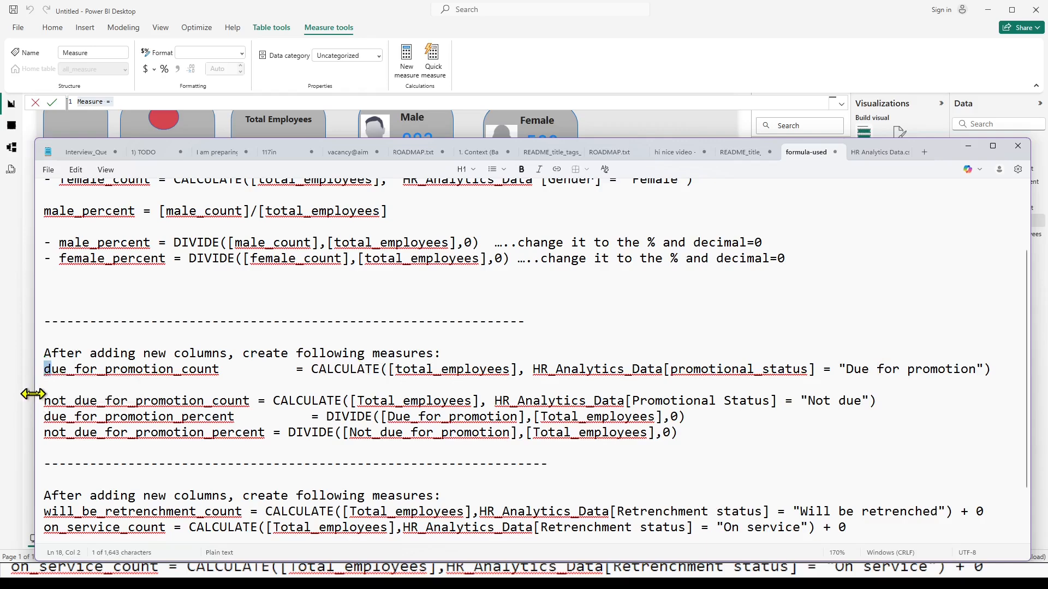
key("shift+Right")
key("shift+Right")
key("shift+Right")
key("shift+Right")
key("shift+Right")
key("shift+Right")
key("shift+Right")
key("shift+Right")
key("shift+Right")
key("shift+Right")
key("shift+Right")
key("shift+Right")
key("shift+Right")
key("shift+Right")
key("shift+Right")
key("shift+Right")
key("shift+Right")
key("shift+Right")
key("shift+Right")
key("shift+Right")
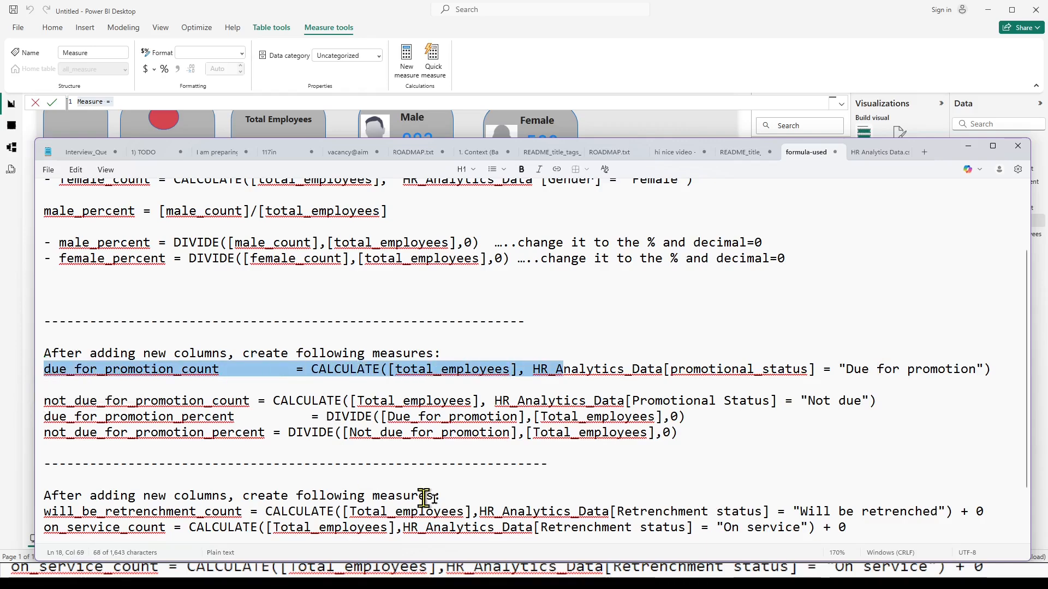
left_click(620, 578)
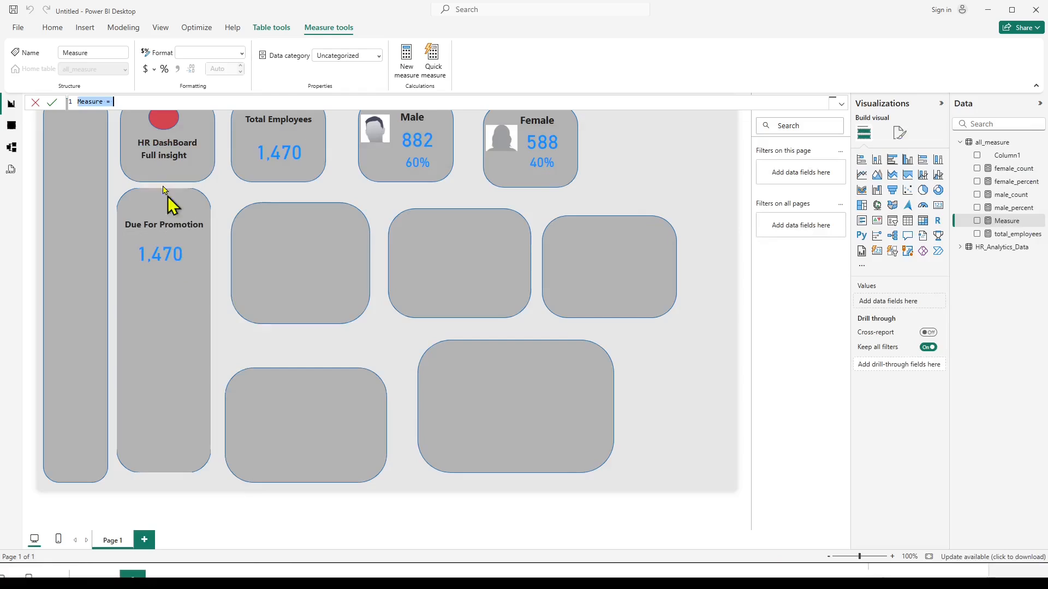
left_click(128, 103)
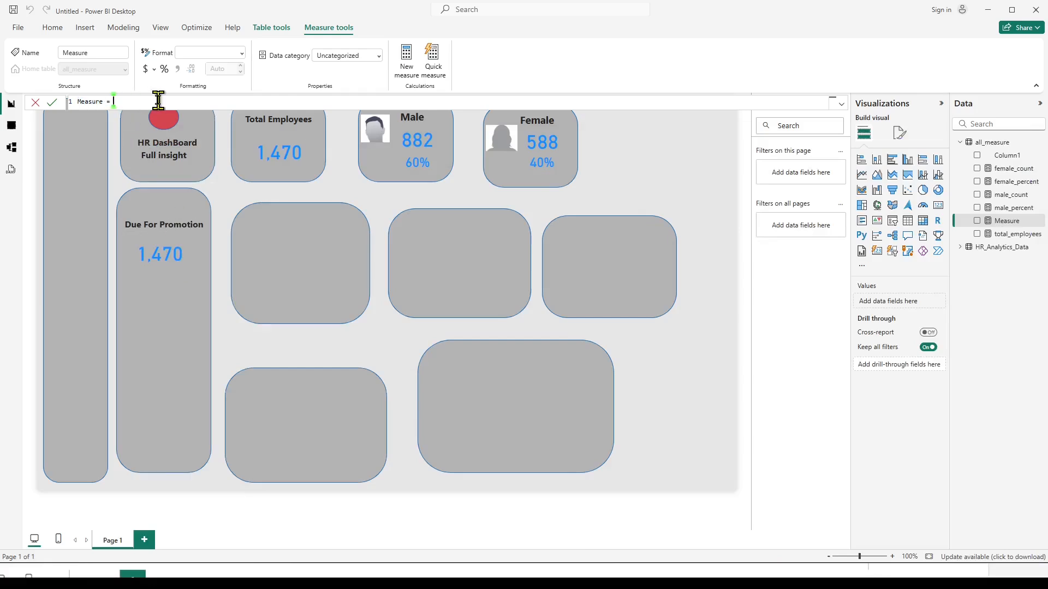
type("due_for_promotion_count = CALCULATE([total_employees], HR_A)")
key("Return")
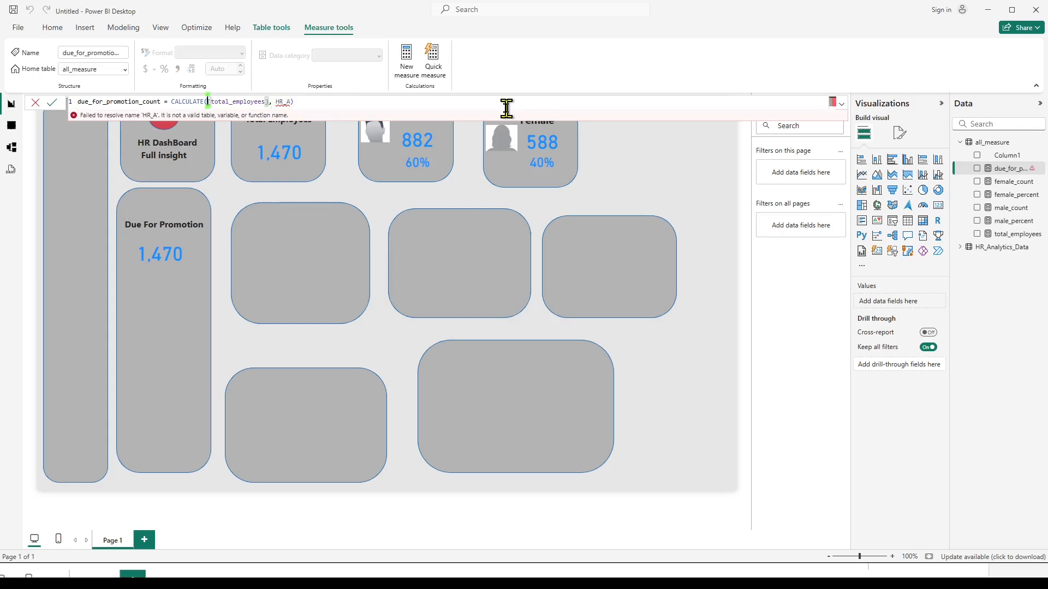
Complete the measure as due_for_promotion_count = CALCULATE([total_employees], HR_Analytics_Data[promotion_status] = "Due for Promotion") and commit it.
key("Right")
key("Right")
key("Right")
key("Right")
key("Right")
key("Right")
key("Right")
key("Right")
key("Right")
key("Right")
key("Right")
key("Right")
key("Right")
key("Right")
key("Right")
key("Right")
key("Right")
key("Right")
key("Right")
key("Right")
key("BackSpace")
key("BackSpace")
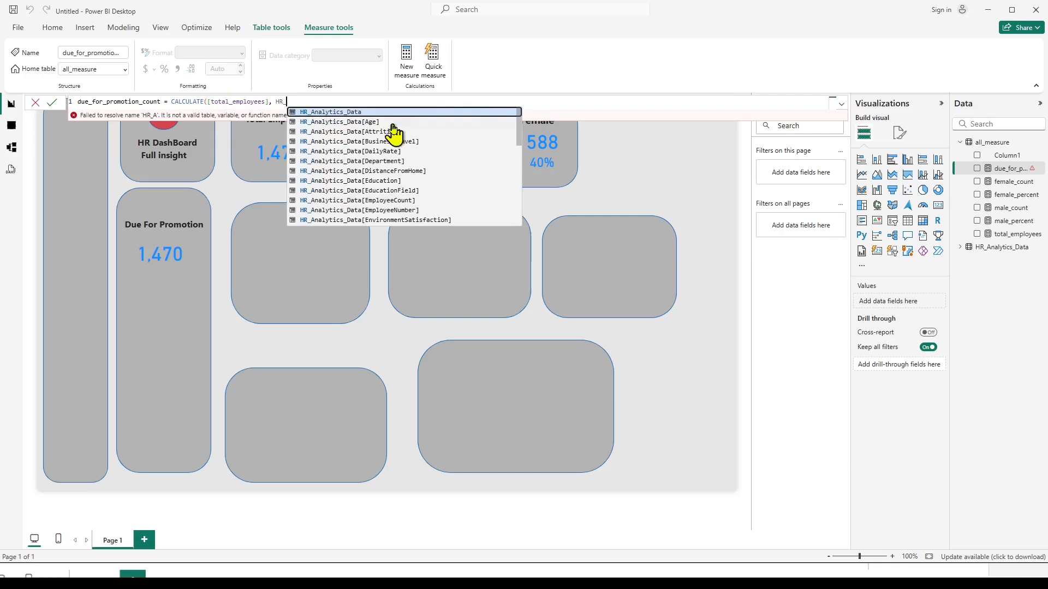
scroll(413, 191, "down", 2)
scroll(413, 191, "down", 6)
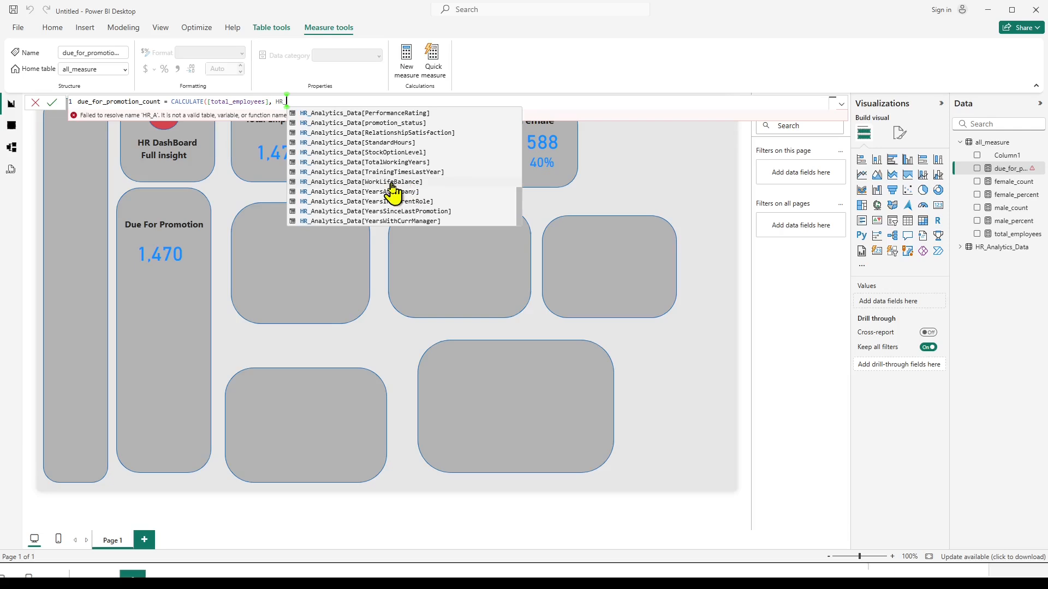
left_click(392, 123)
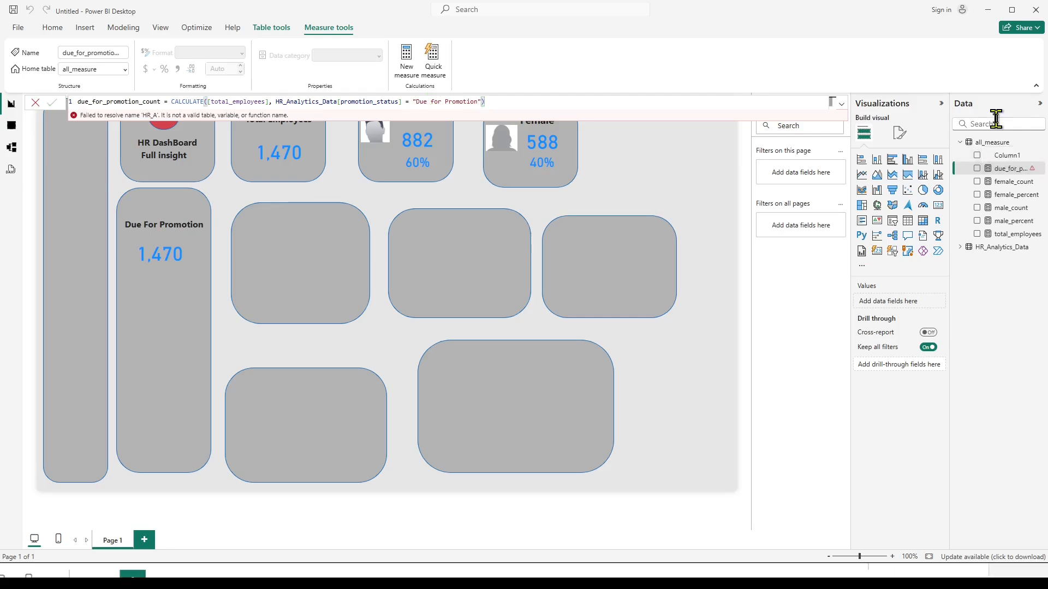
key("Return")
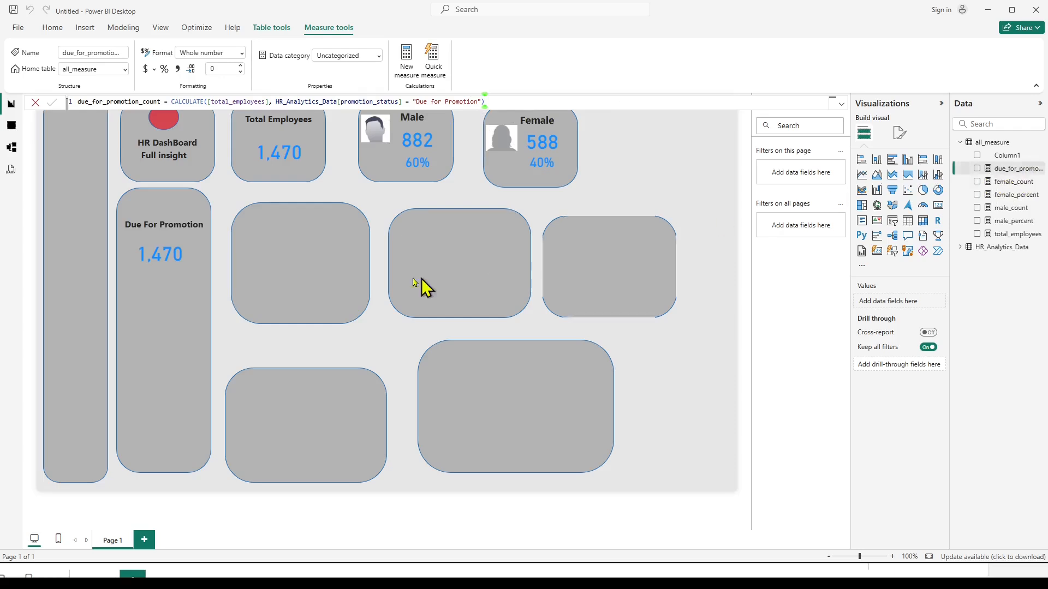
Replace total_employees with due_for_promotion_count in the card below the Due For Promotion title.
left_click(159, 264)
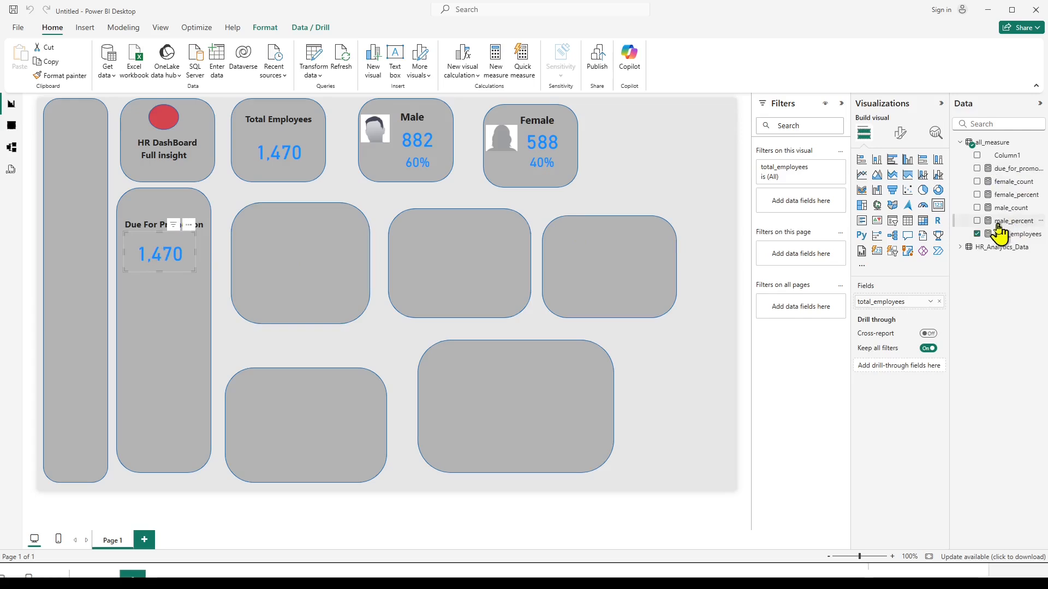
left_click(978, 235)
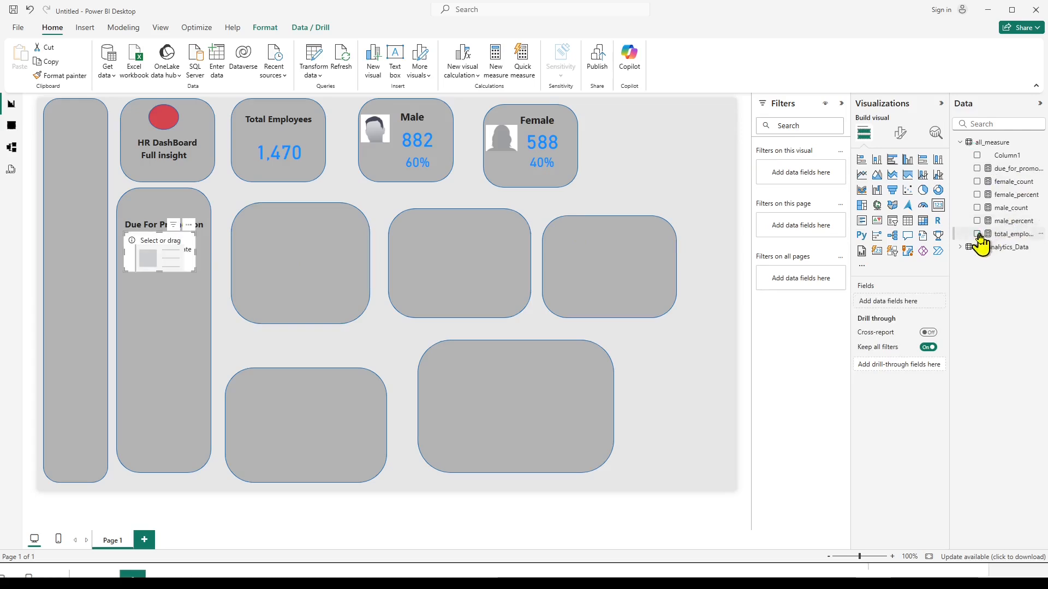
left_click(977, 169)
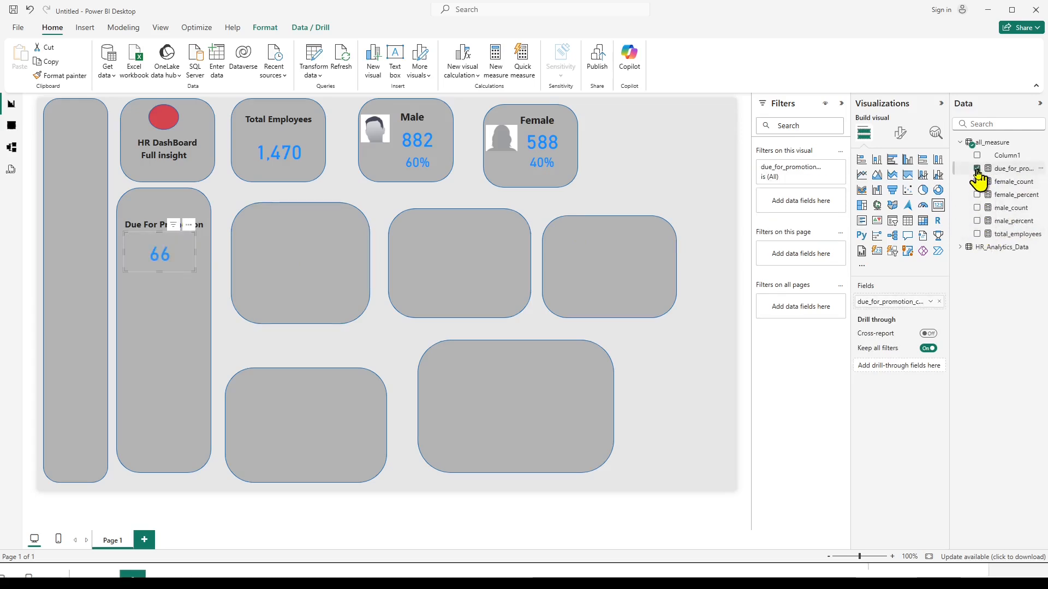
left_click(223, 300)
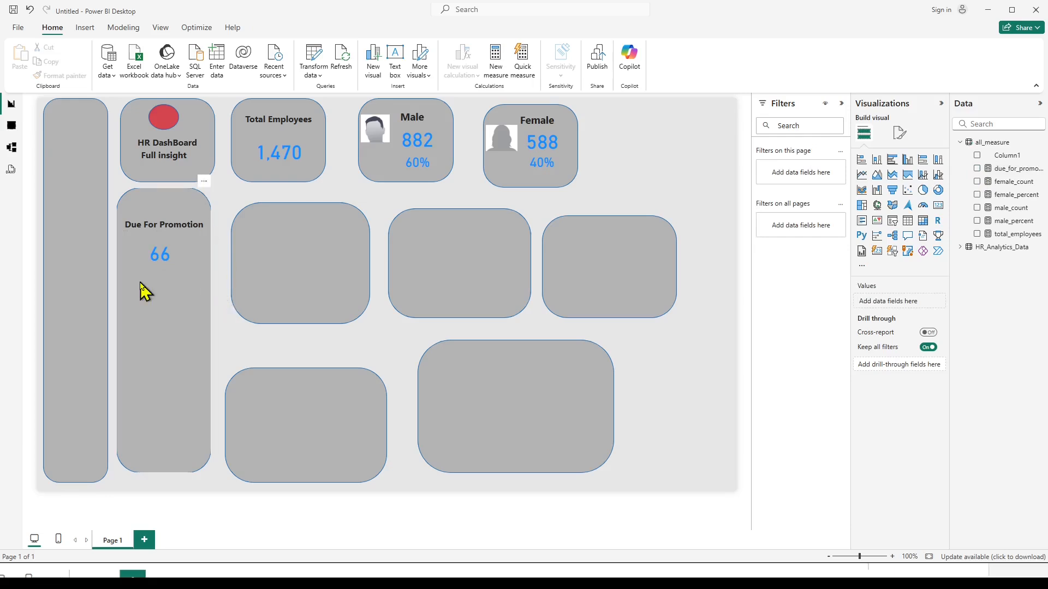
Insert a line shape and place it horizontally across the middle of the Due For Promotion tile as a divider.
left_click(85, 31)
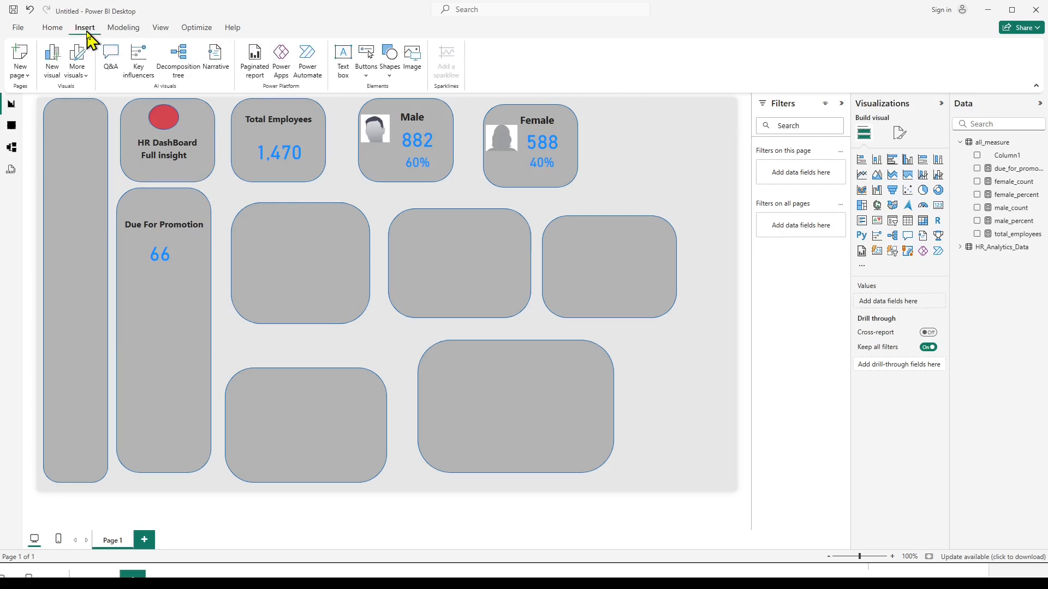
left_click(391, 78)
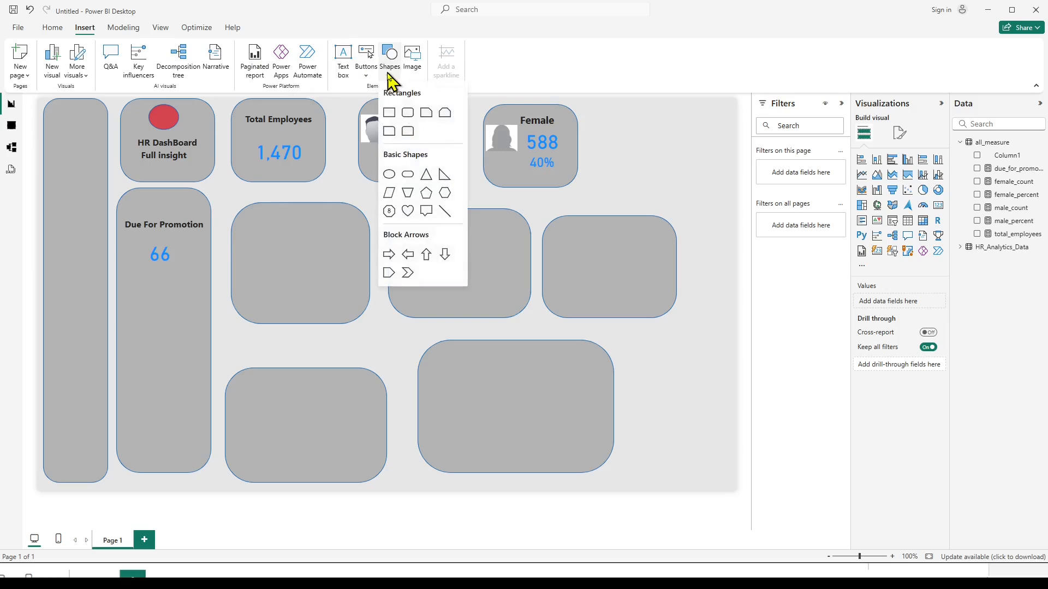
left_click(443, 213)
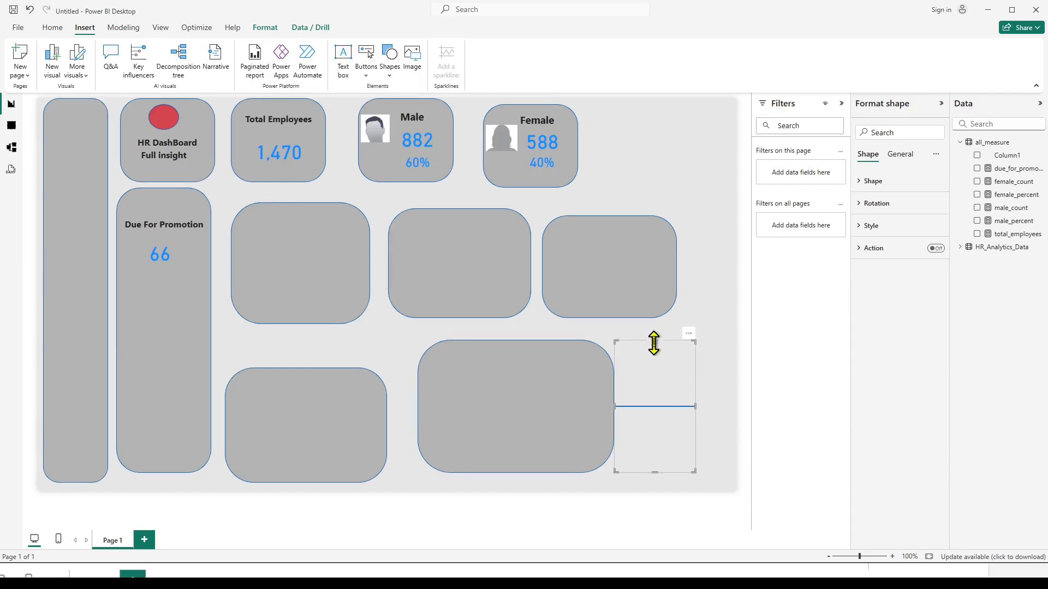
left_click_drag(654, 342, 163, 319)
left_click(250, 350)
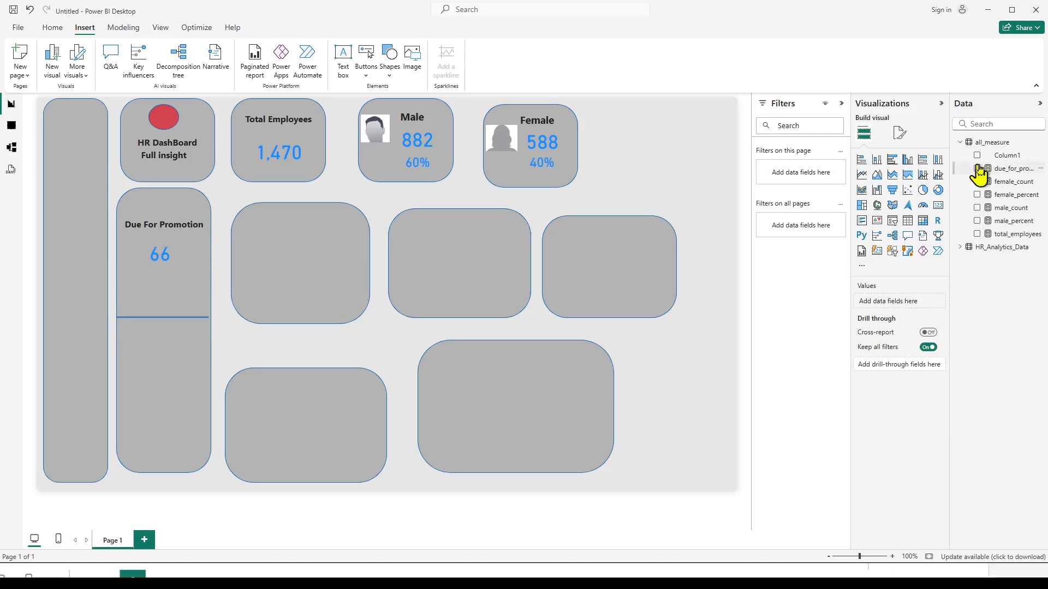
Copy the due_for_promotion_count formula from its measure and paste it over the not_due_for_promotion_count line in the Notepad notes.
left_click(1000, 173)
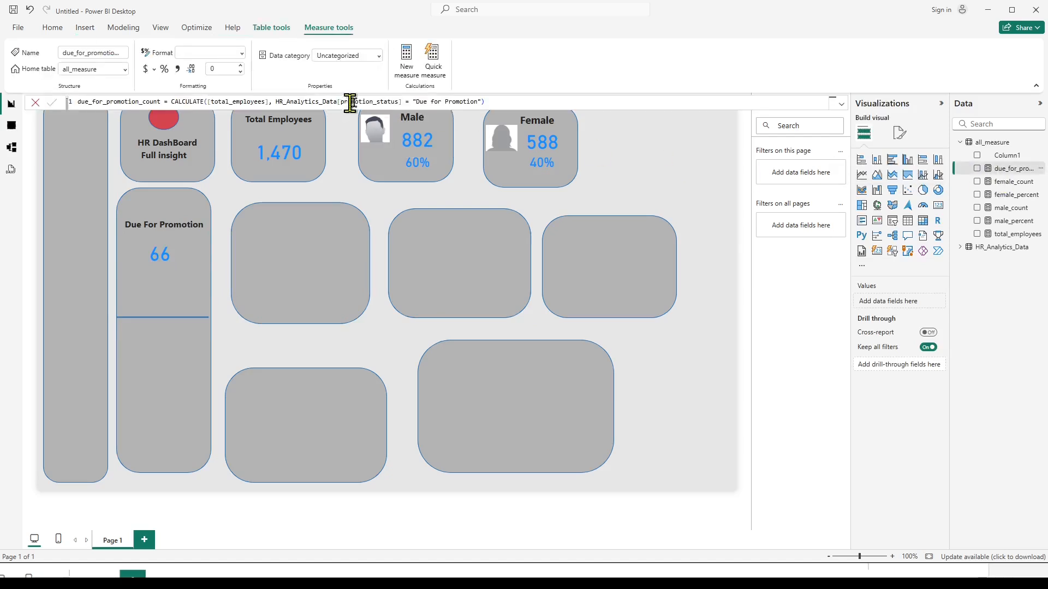
left_click_drag(519, 101, 304, 102)
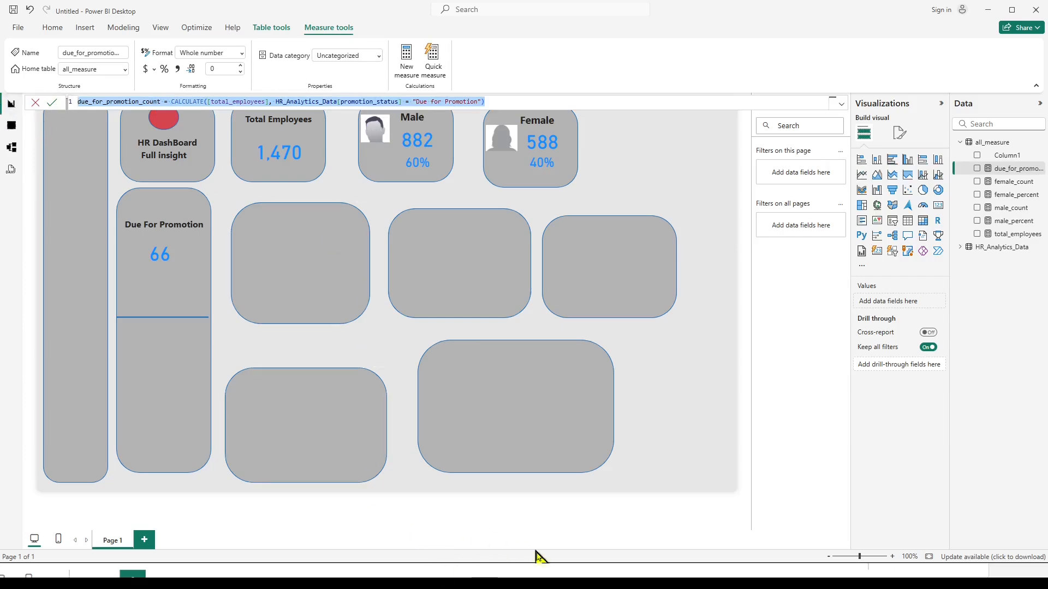
left_click(480, 583)
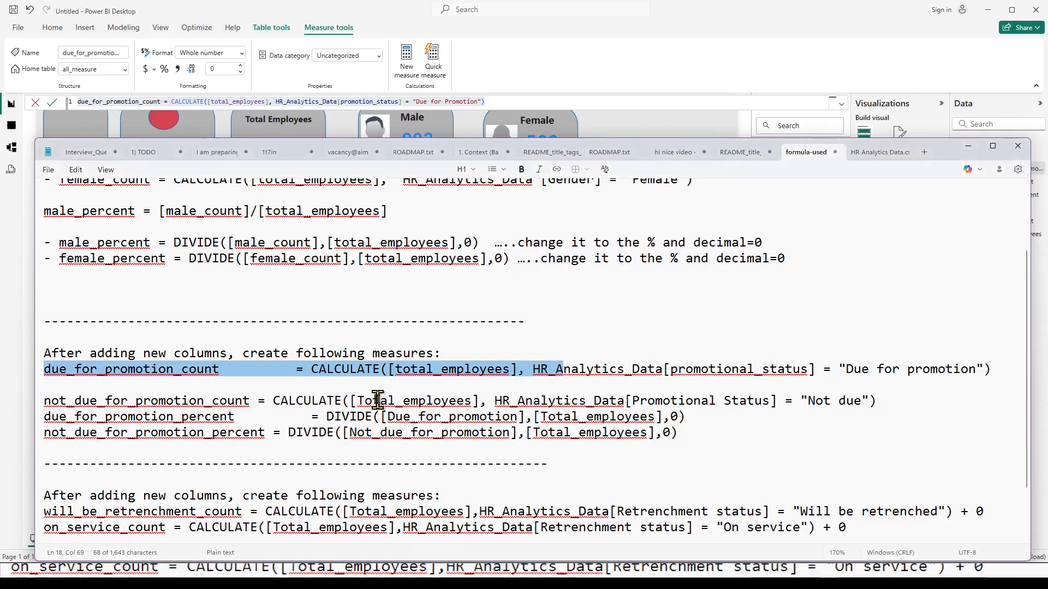
left_click(896, 399)
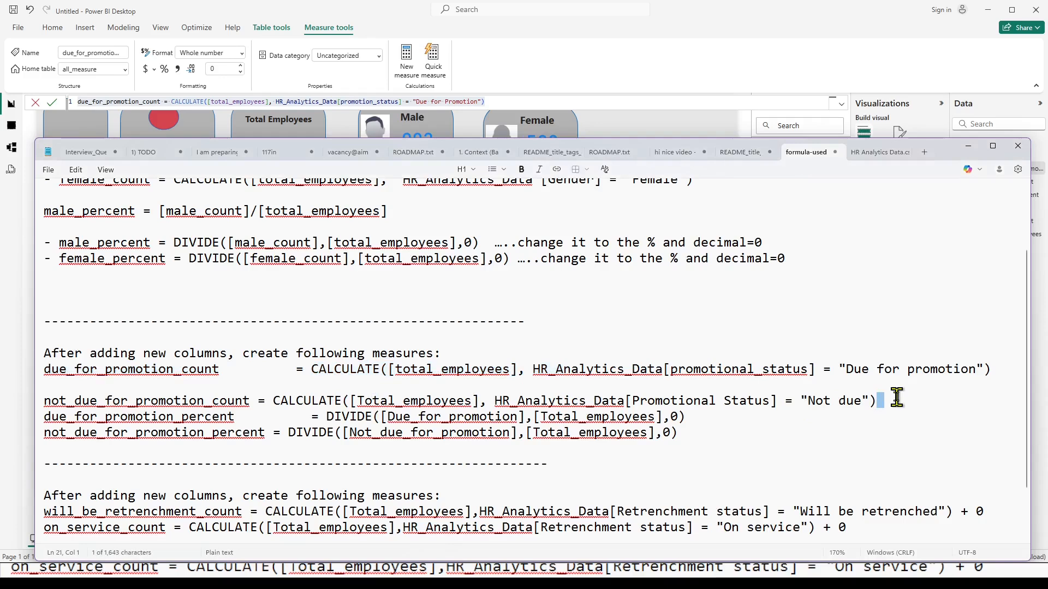
left_click_drag(907, 399, 28, 406)
type("due_for_promotion_count = CALCULATE([total_employees], HR_Analytics_Data[promotion_status] = \"Due for Promotion\")")
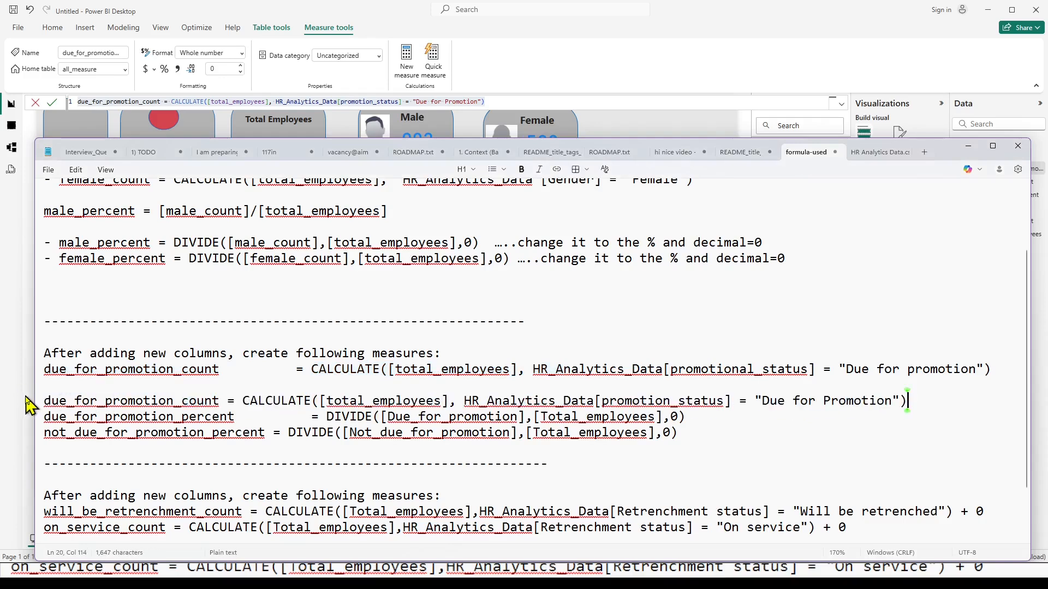
Rename the pasted formula to not_due_for_promotion_count and add a blank line below it.
triple_click(36, 406)
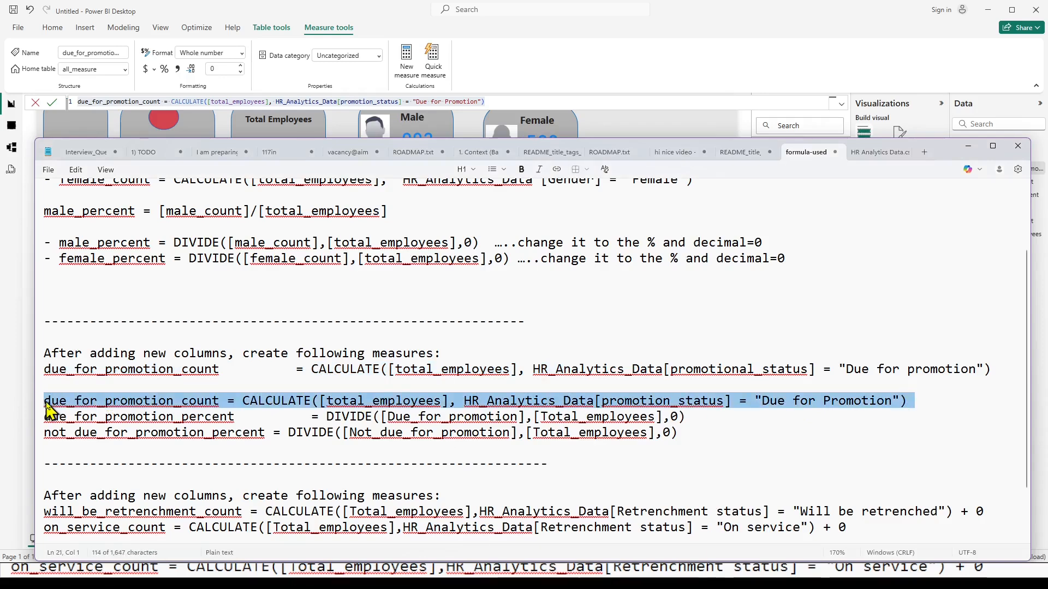
left_click(46, 405)
type("not_")
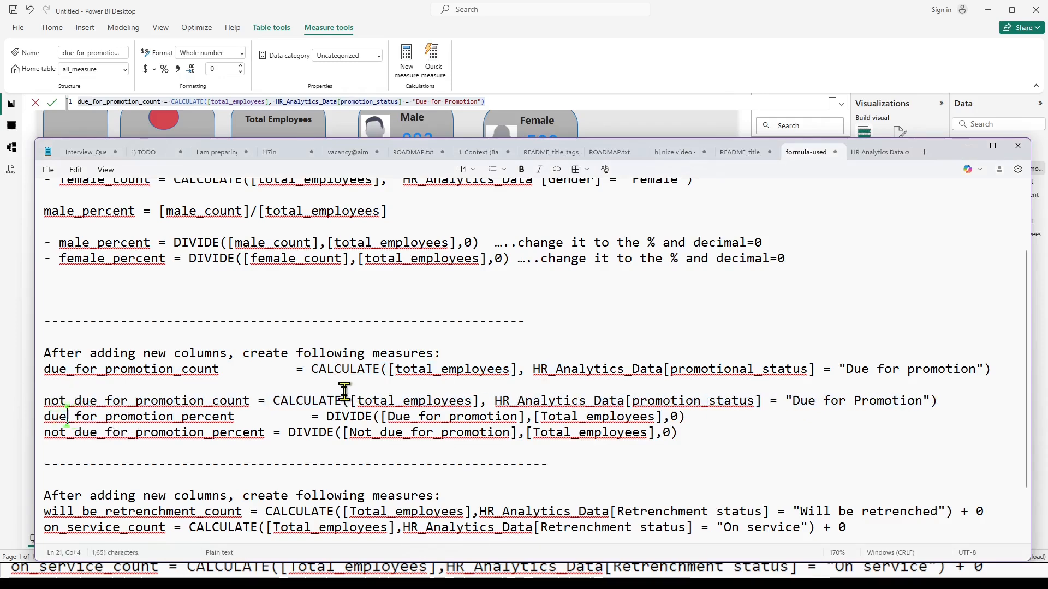
key("Home")
key("Return")
key("Up")
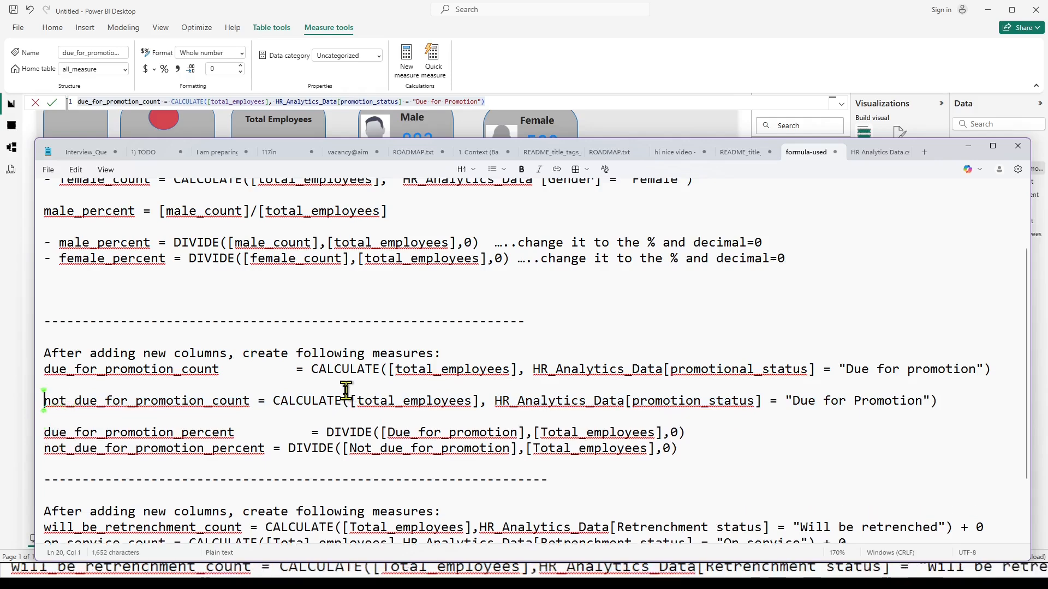
Correct the column name to promotion_status in the due_for_promotion_count formula of the notes.
key("Right")
key("Right")
key("Right")
key("Right")
key("Right")
key("Right")
key("Right")
key("Right")
key("Right")
key("Right")
key("Right")
key("Right")
key("Right")
key("Right")
key("Right")
key("Right")
key("Right")
key("Right")
key("Right")
key("Right")
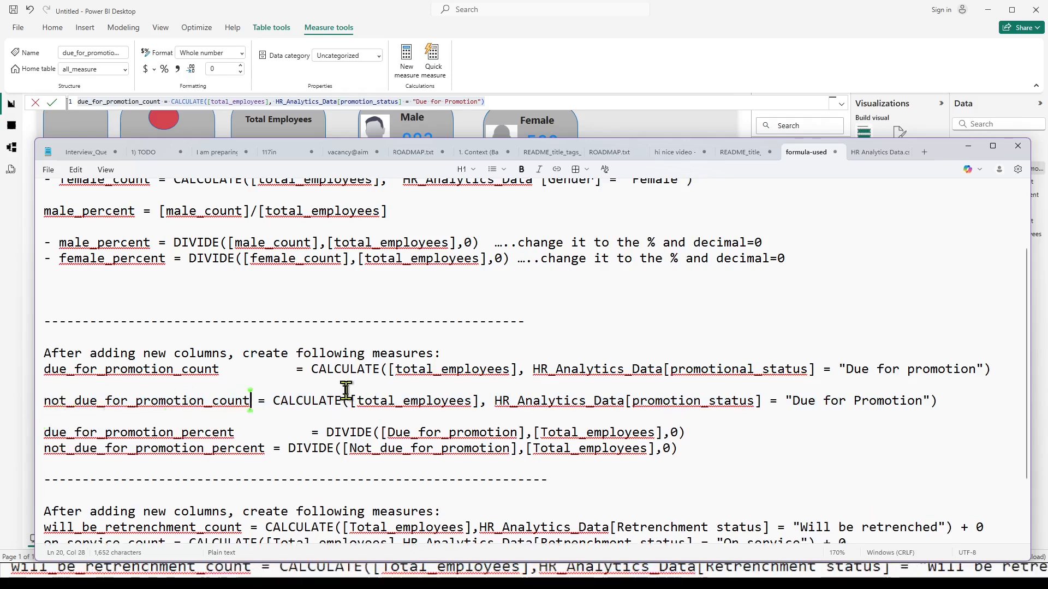
key("Right")
key("Right")
key("Right")
key("Right")
key("Right")
key("Right")
key("Right")
key("Right")
key("Right")
key("Right")
key("Right")
key("Right")
key("Right")
key("Right")
key("Right")
key("Right")
key("Right")
key("Right")
key("Right")
key("Right")
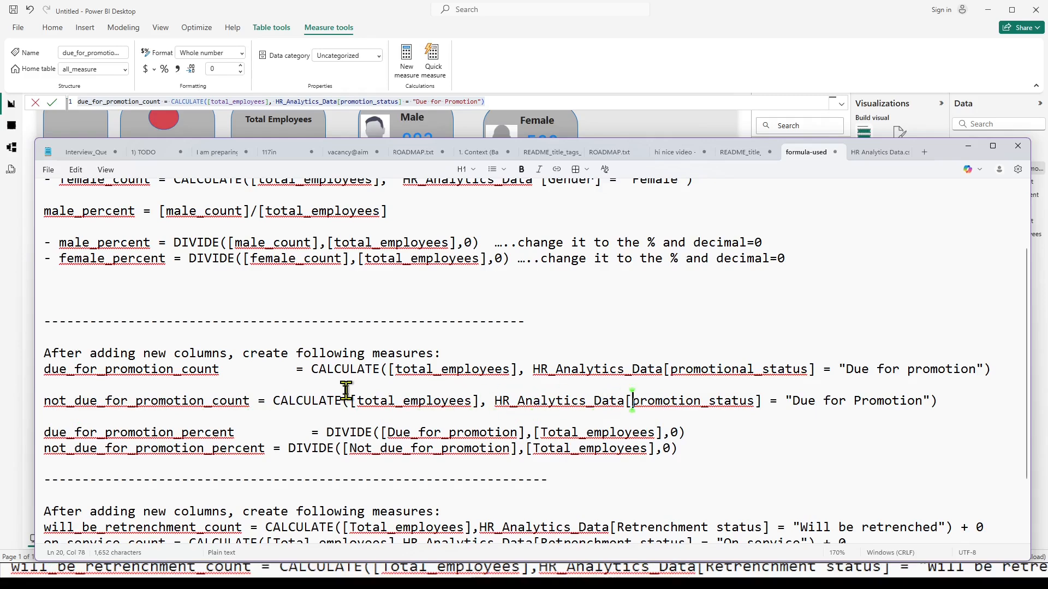
key("Right")
key("Right")
key("Right")
key("Right")
key("Right")
key("Right")
key("Right")
key("Right")
key("Right")
key("Right")
key("Right")
key("Right")
key("Right")
key("Right")
key("Right")
key("Right")
key("Up")
key("Up")
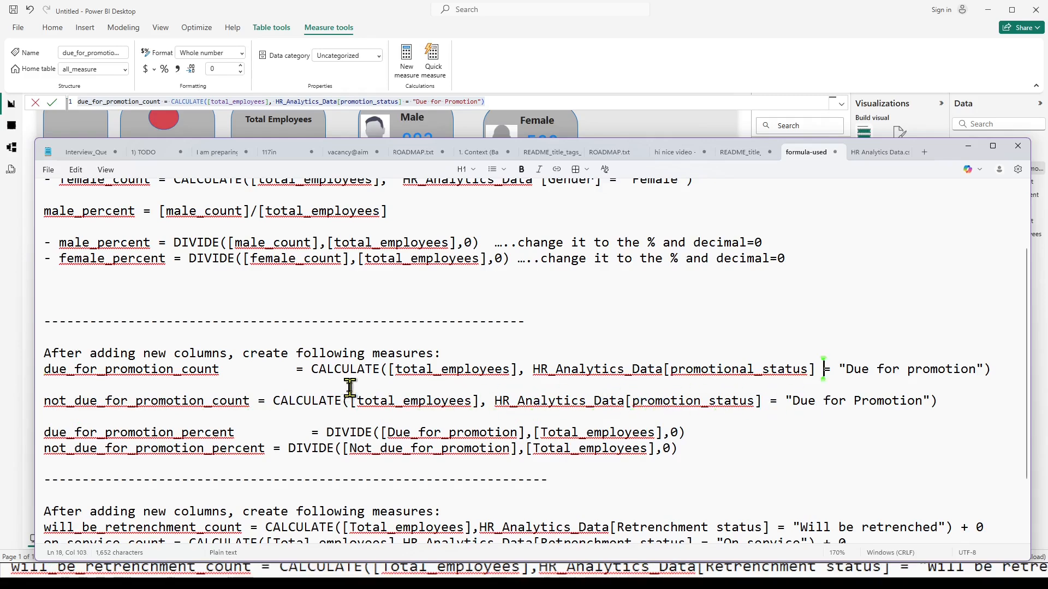
key("Left")
key("Left")
key("Left")
key("Left")
key("Left")
key("Left")
key("BackSpace")
key("BackSpace")
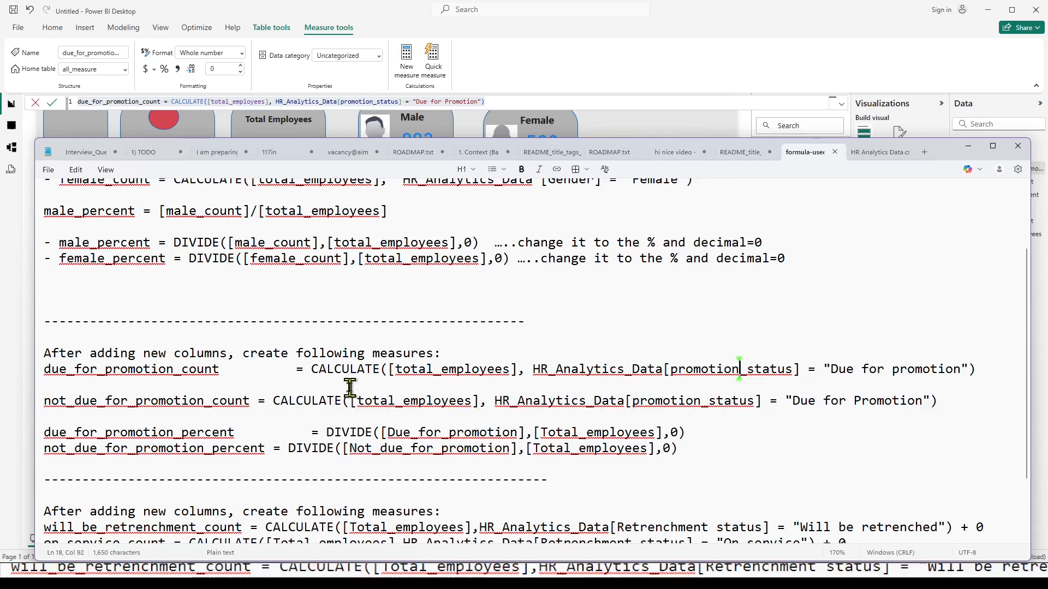
Change the filter value in the not_due_for_promotion_count formula to "Not due for Promotion".
key("Down")
key("Right")
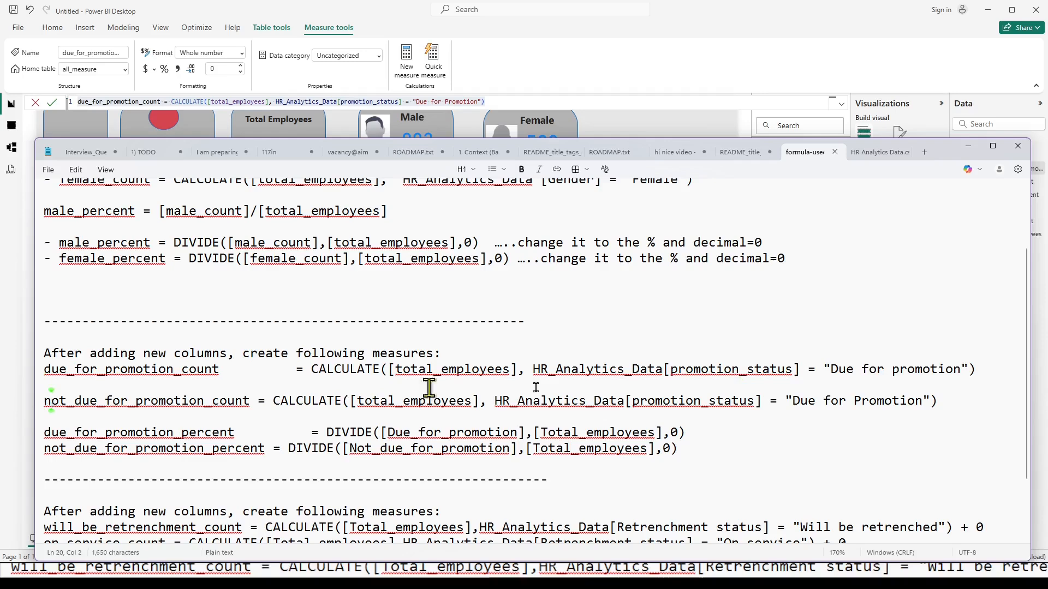
left_click(796, 402)
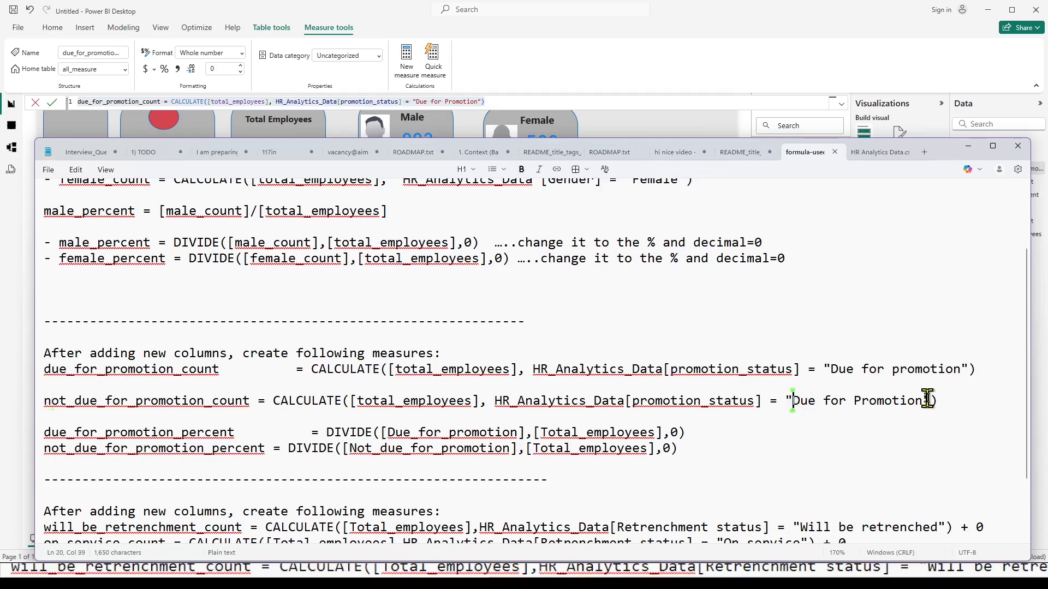
type("Not")
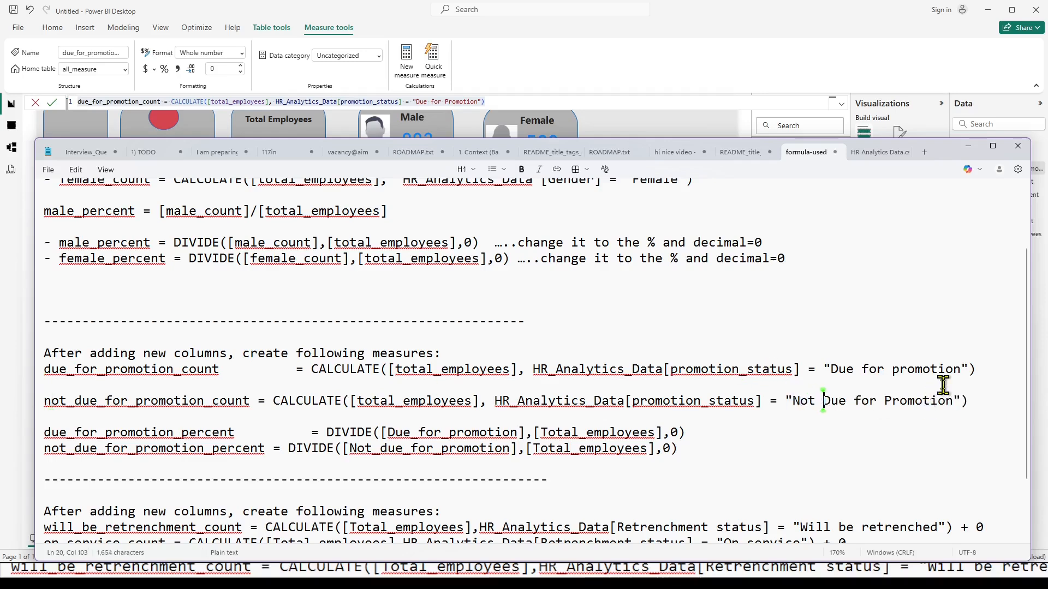
key("Delete")
type("d")
Copy the not_due_for_promotion_count formula from the notes and commit it as a new measure in Power BI's all_measure table.
key("Home")
key("shift+Down")
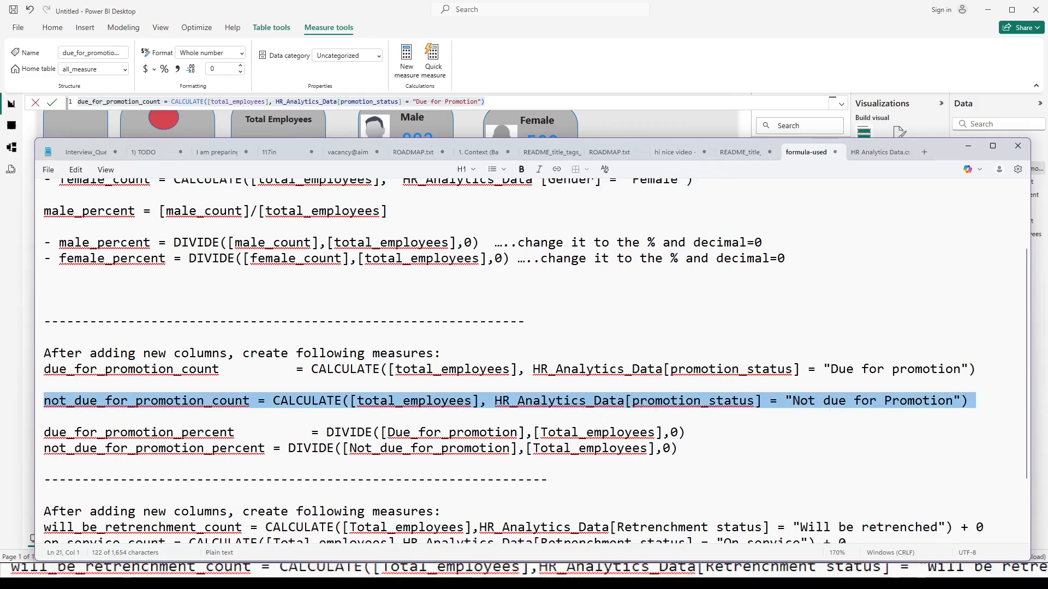
key("alt+Tab")
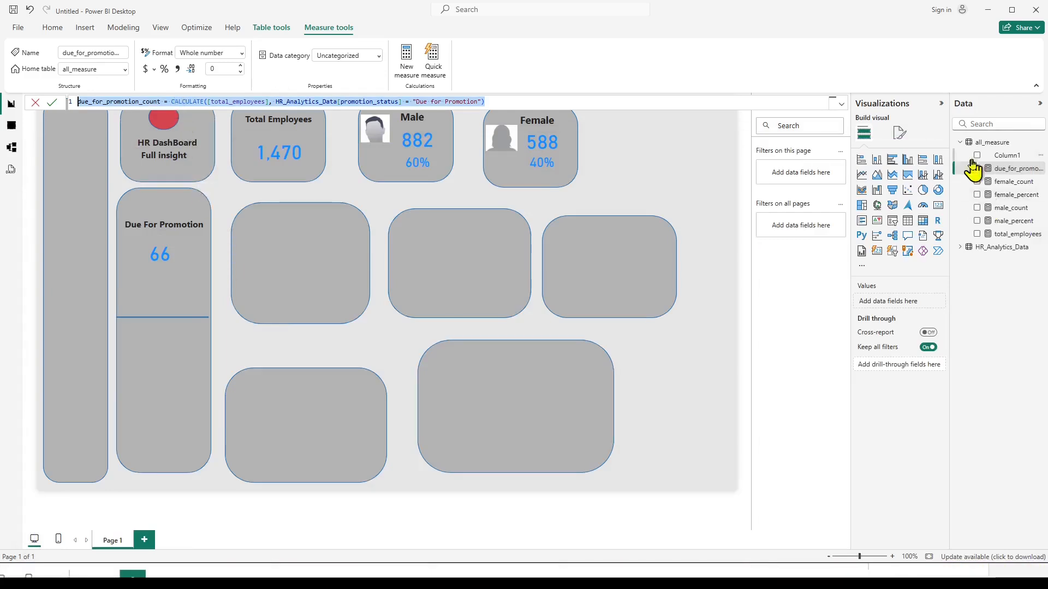
left_click(992, 145)
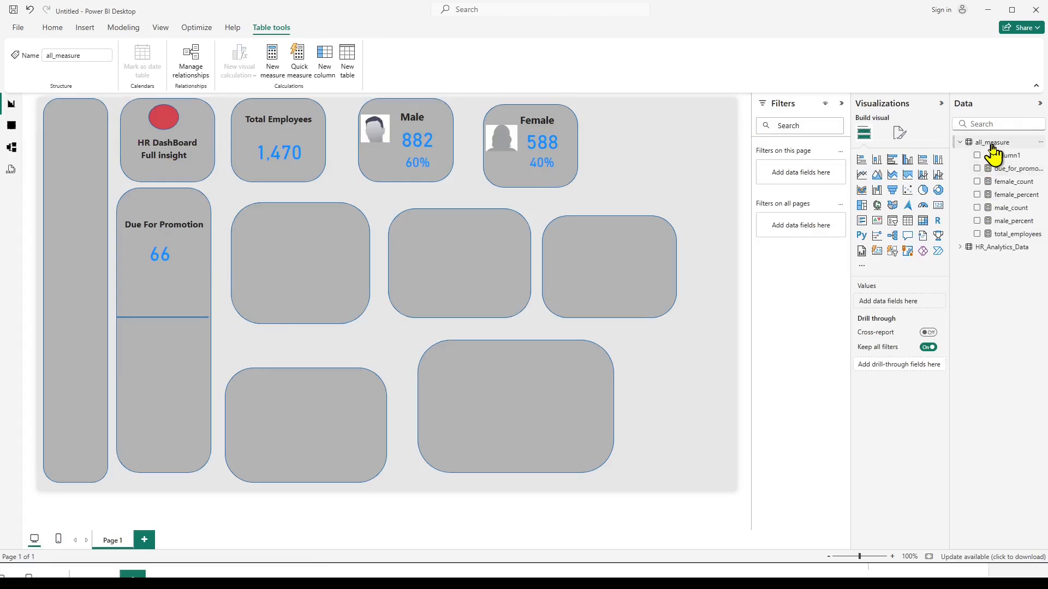
right_click(992, 144)
left_click(917, 165)
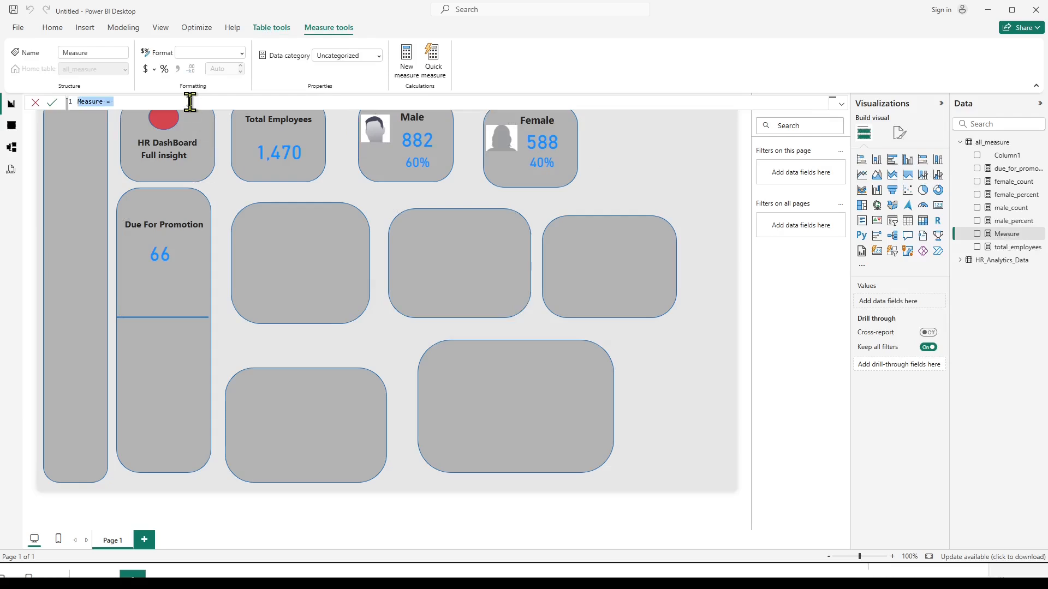
type("not_due_for_promotion_count = CALCULATE([total_employees], HR_Analytics_Data[promotion_status] = \"Not due for Promotion\")")
key("BackSpace")
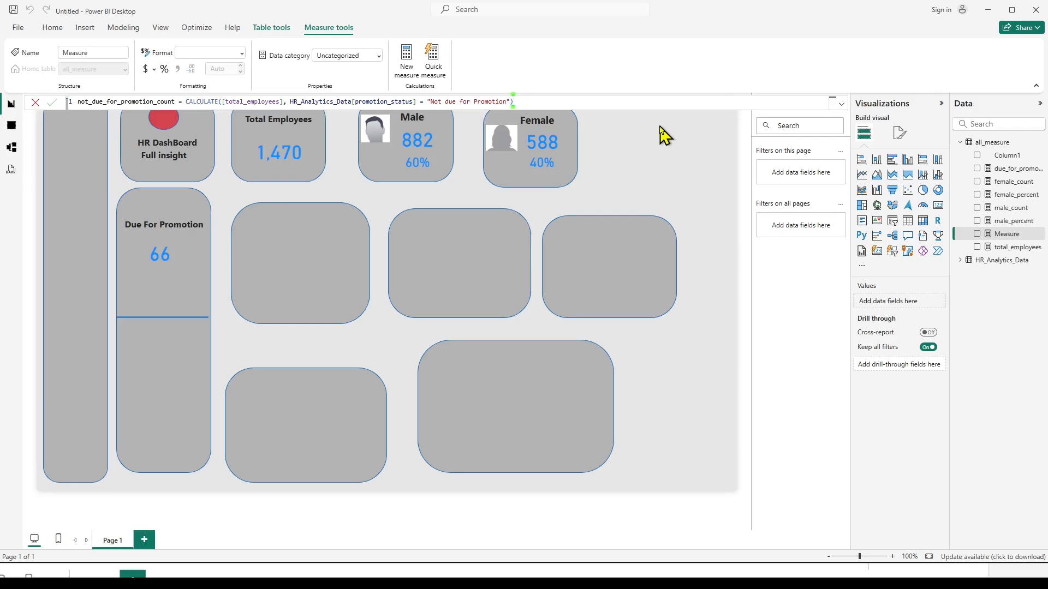
key("Return")
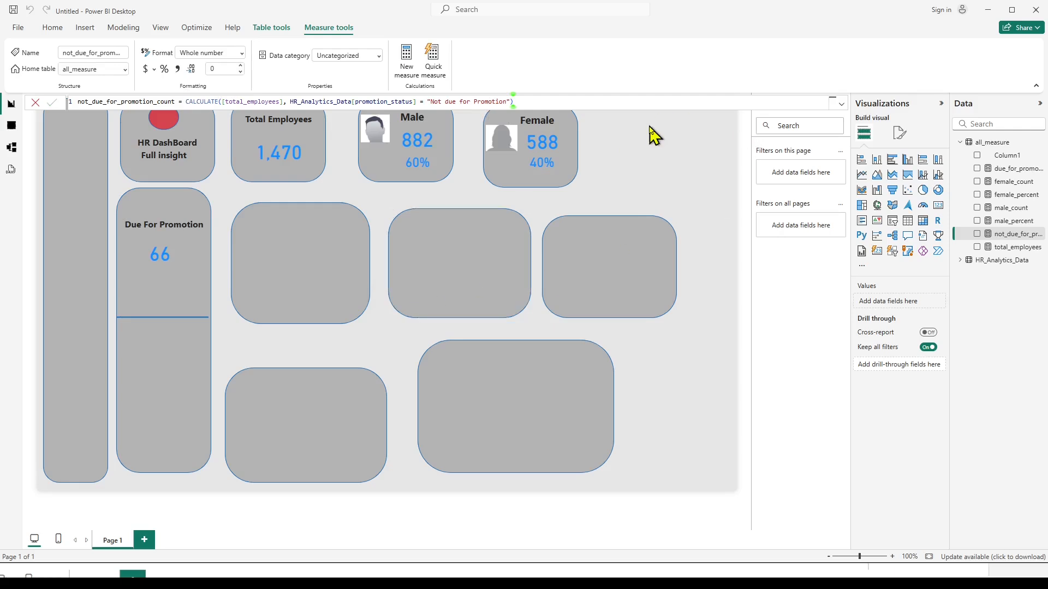
Duplicate the due_for_promotion_count card below the divider line and replace its field with not_due_for_promotion_count.
left_click(163, 267)
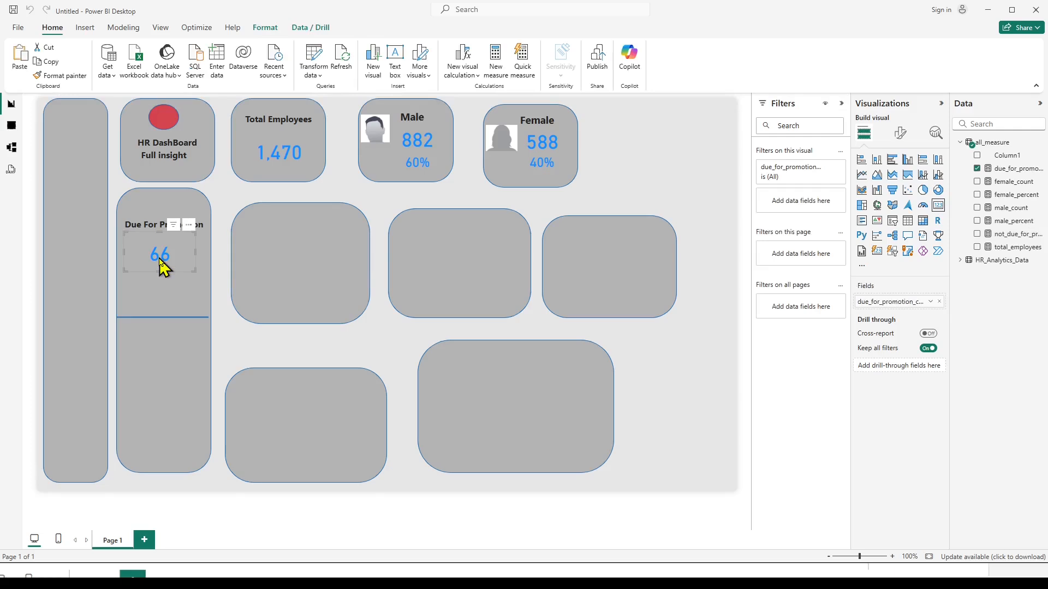
key("ctrl+v")
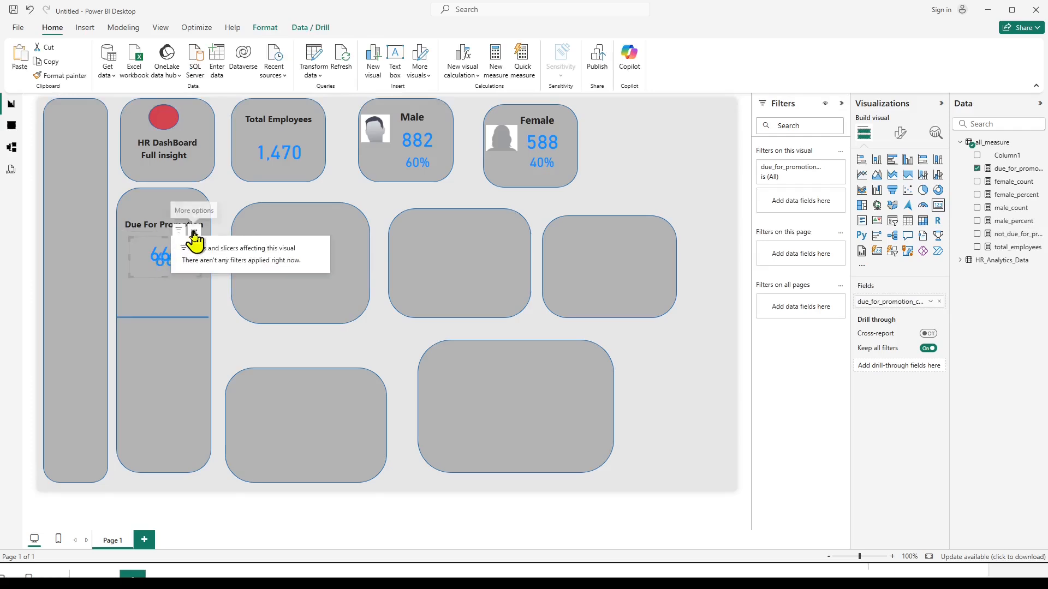
left_click_drag(191, 238, 190, 351)
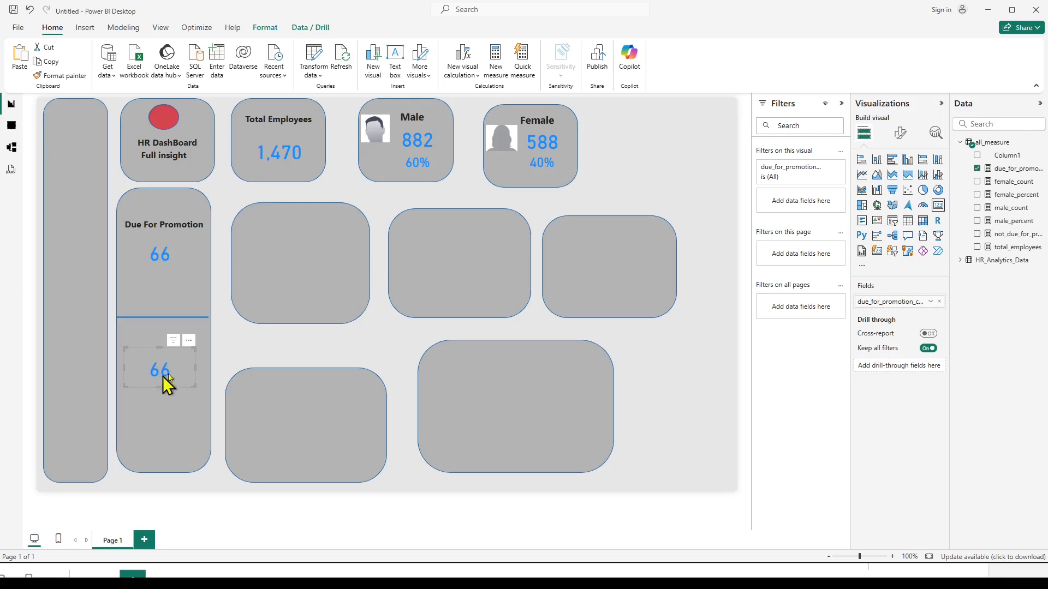
left_click(977, 170)
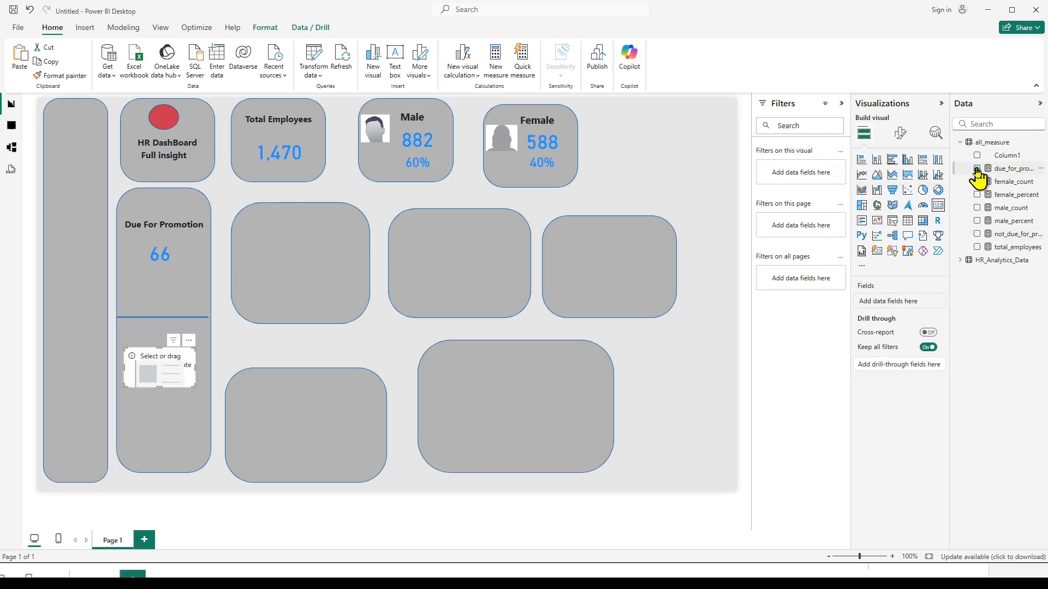
left_click(977, 235)
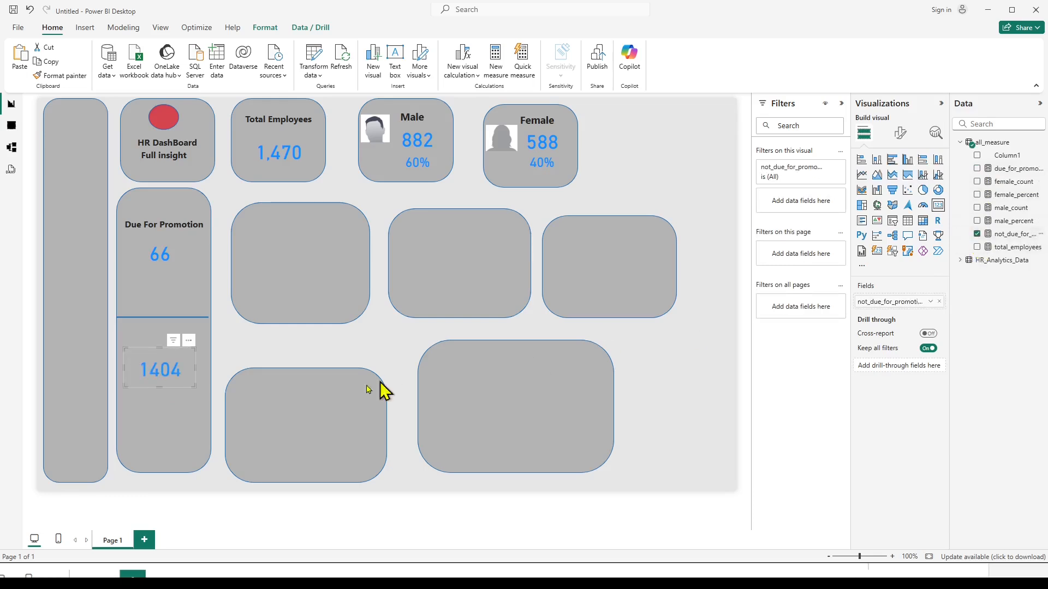
left_click(225, 358)
Duplicate the "Due For Promotion" title and place the copy just below the divider line, above the not_due_for_promotion_count card.
left_click(173, 220)
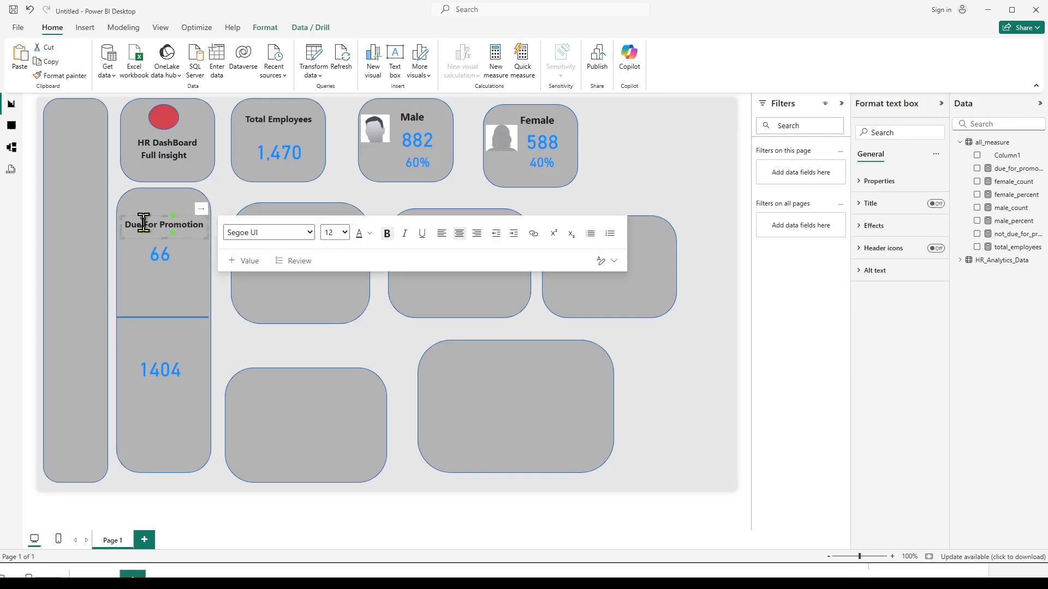
left_click(169, 225)
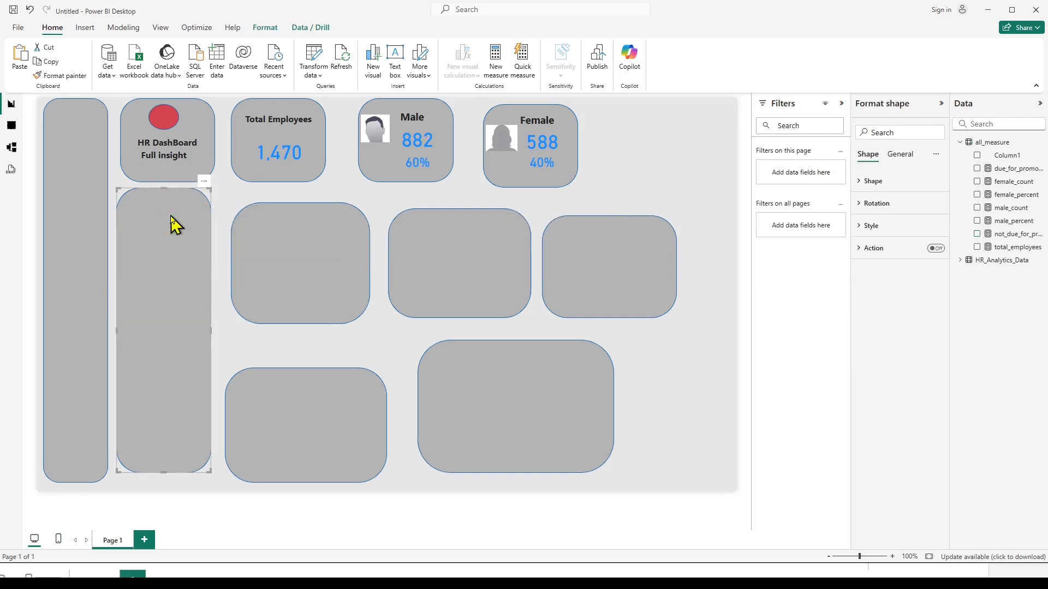
left_click(220, 261)
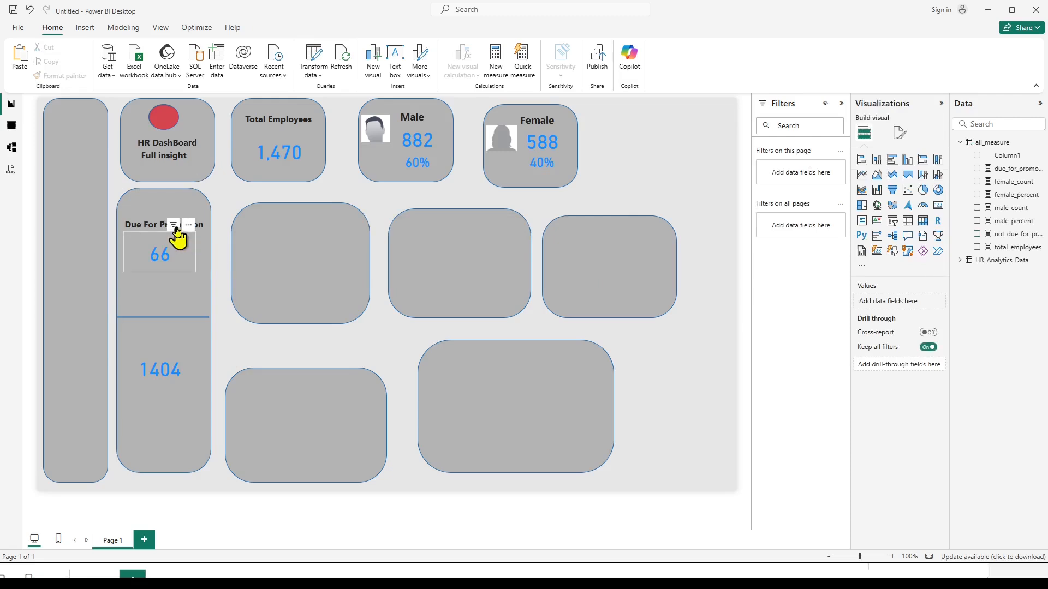
left_click(156, 223)
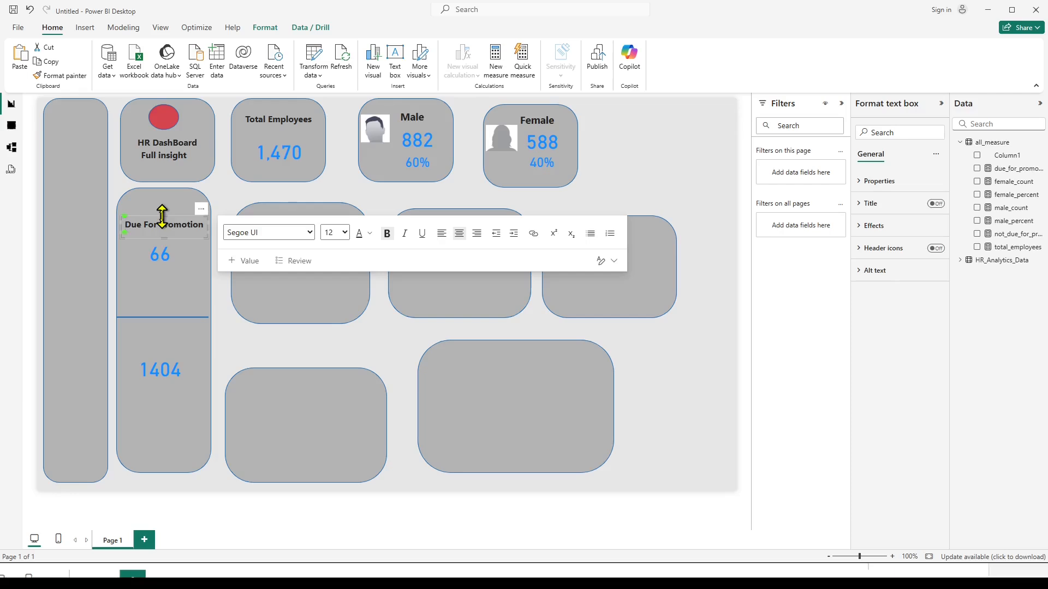
left_click(128, 218)
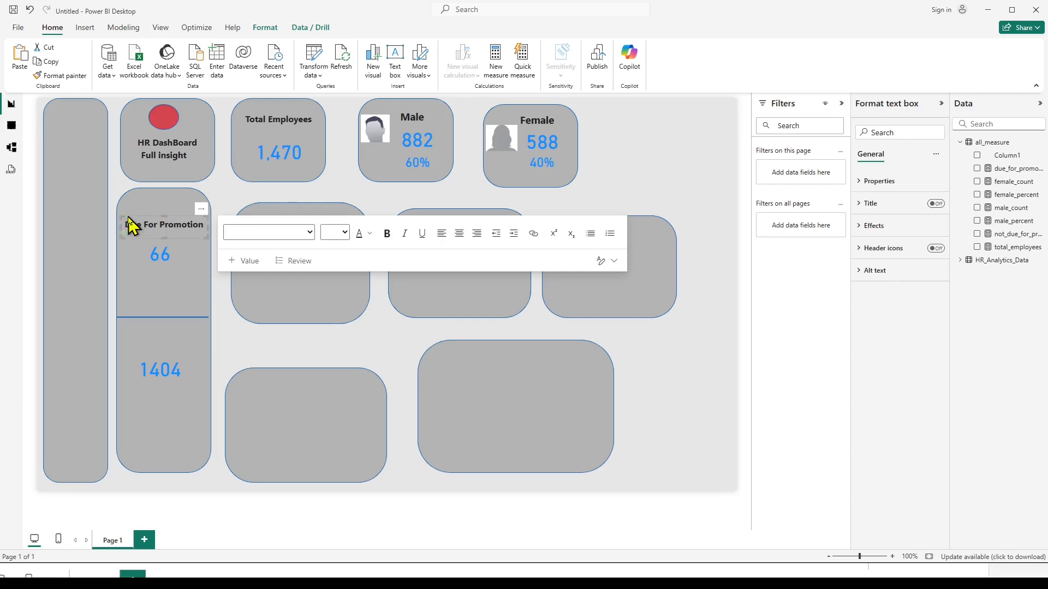
key("ctrl+c")
key("ctrl+v")
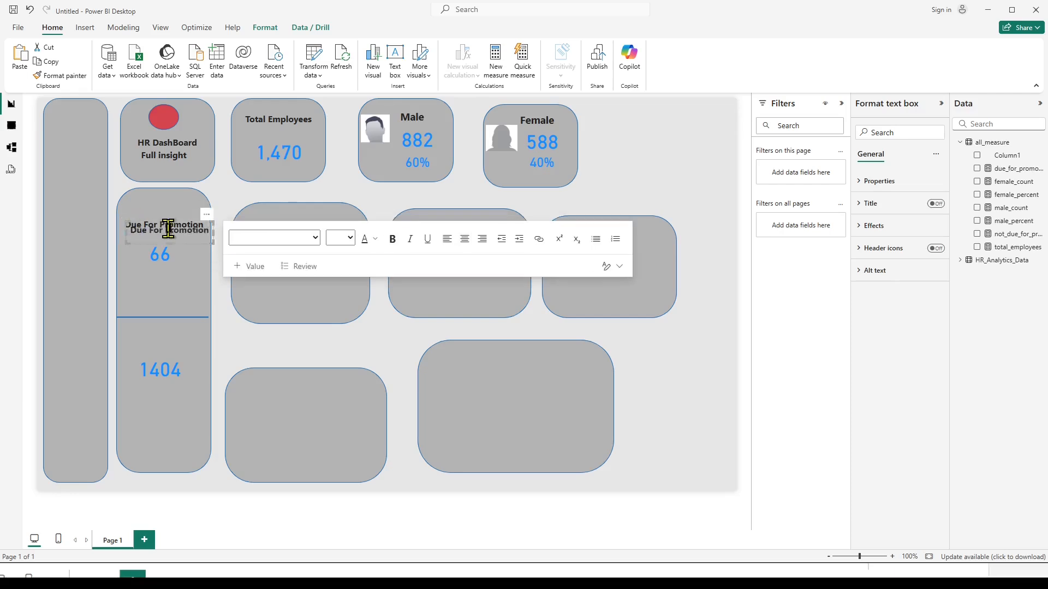
left_click_drag(206, 227, 198, 334)
Change the copied title to "Not Due For Promotion" and make its text box taller to fit two lines.
left_click(163, 336)
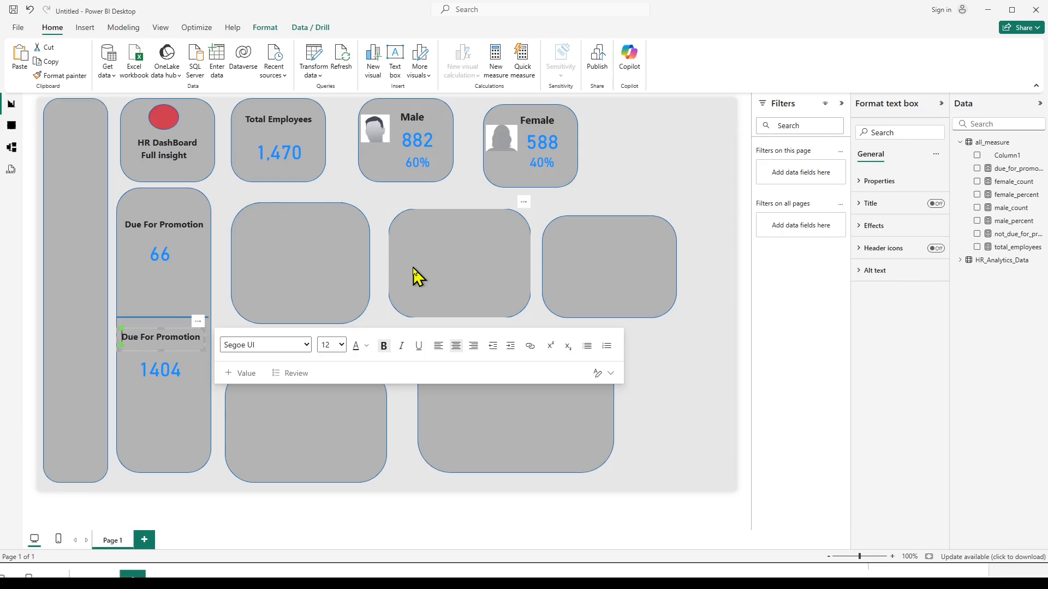
type("Not")
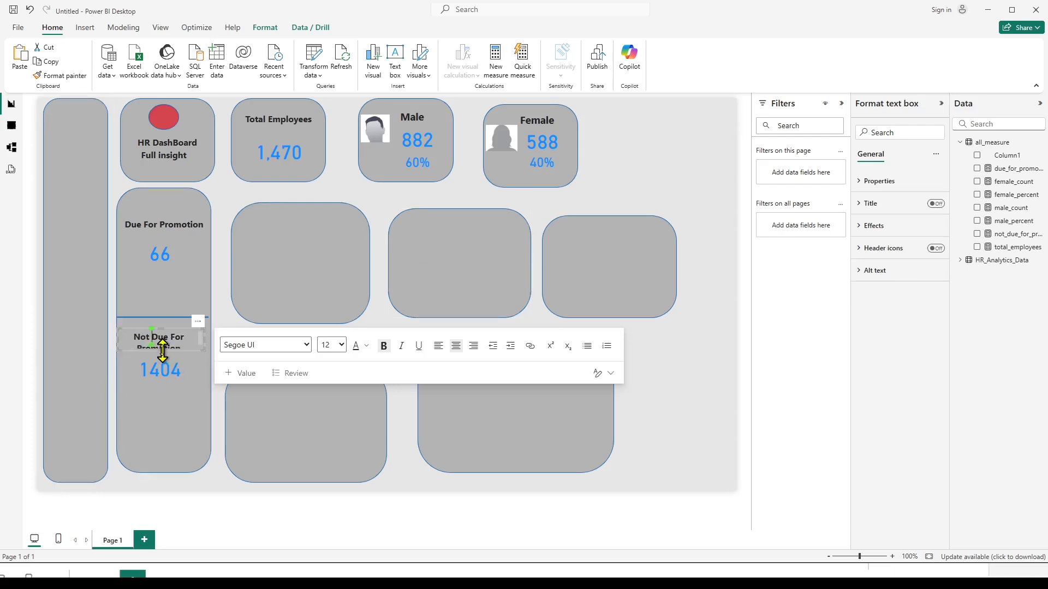
left_click_drag(162, 351, 166, 363)
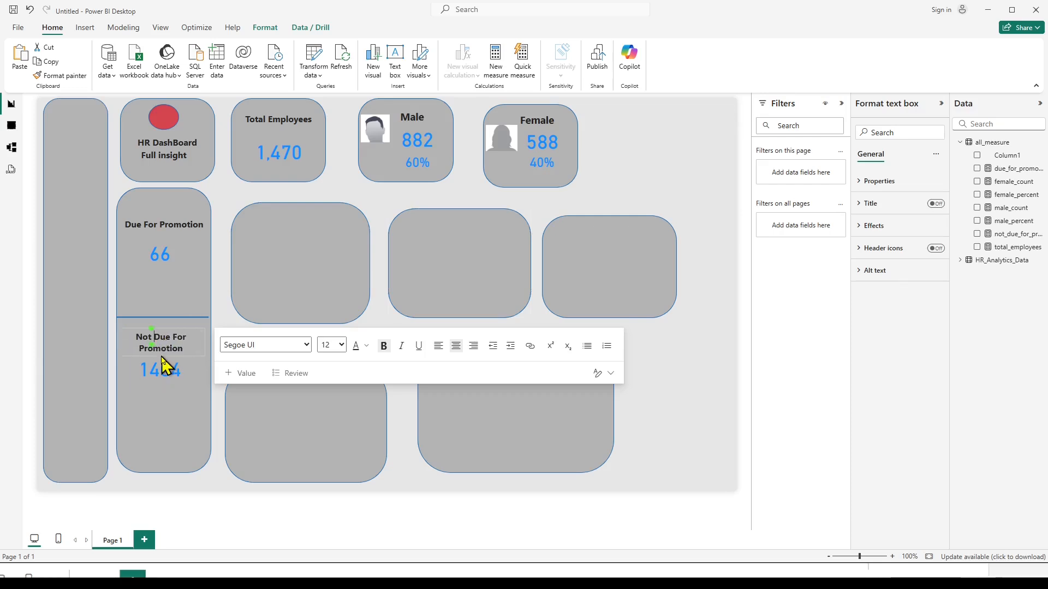
left_click(166, 428)
left_click(253, 355)
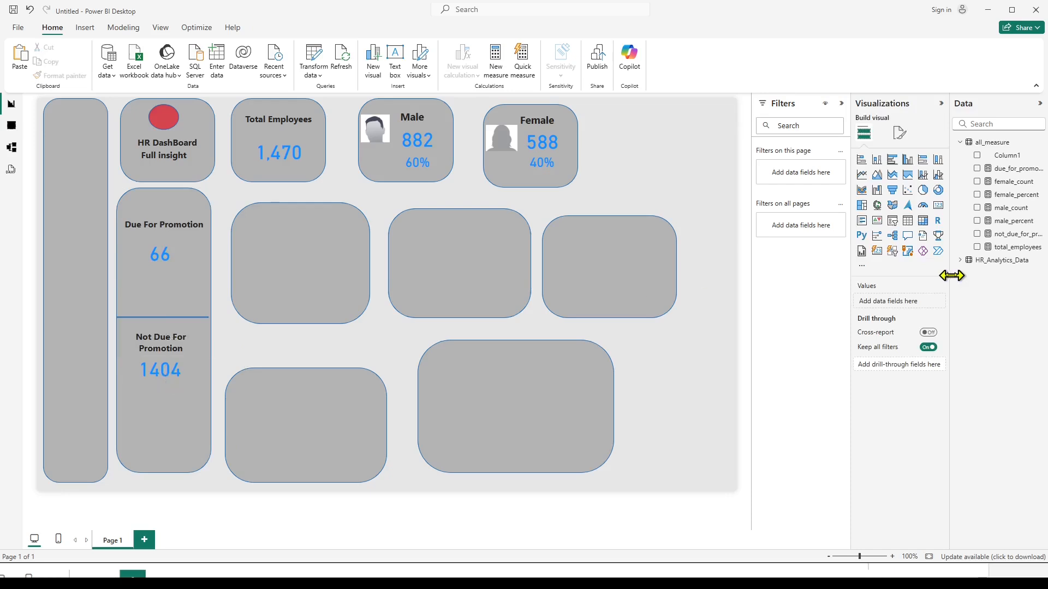
Switch to the formula notes and replace the numerator in the due_for_promotion_percent formula with due_for_promotion_count.
left_click(591, 576)
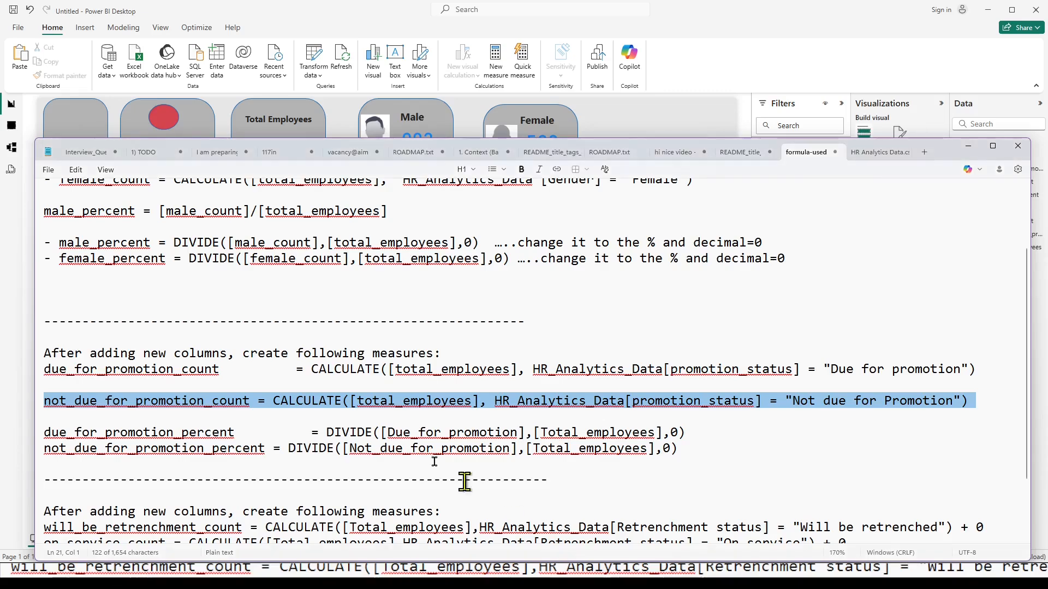
scroll(243, 368, "down", 2)
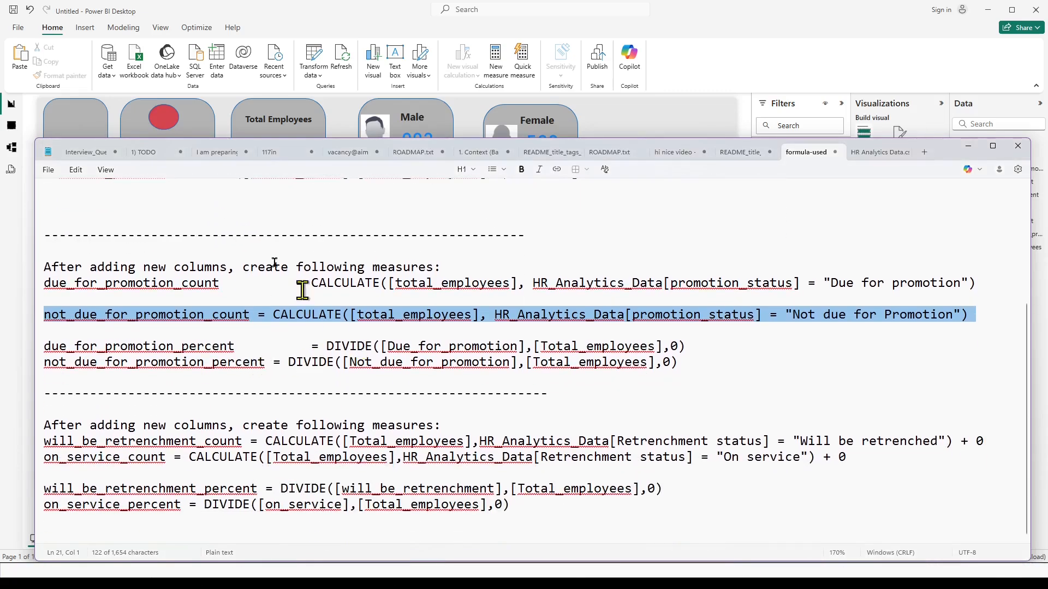
scroll(210, 203, "up", 4)
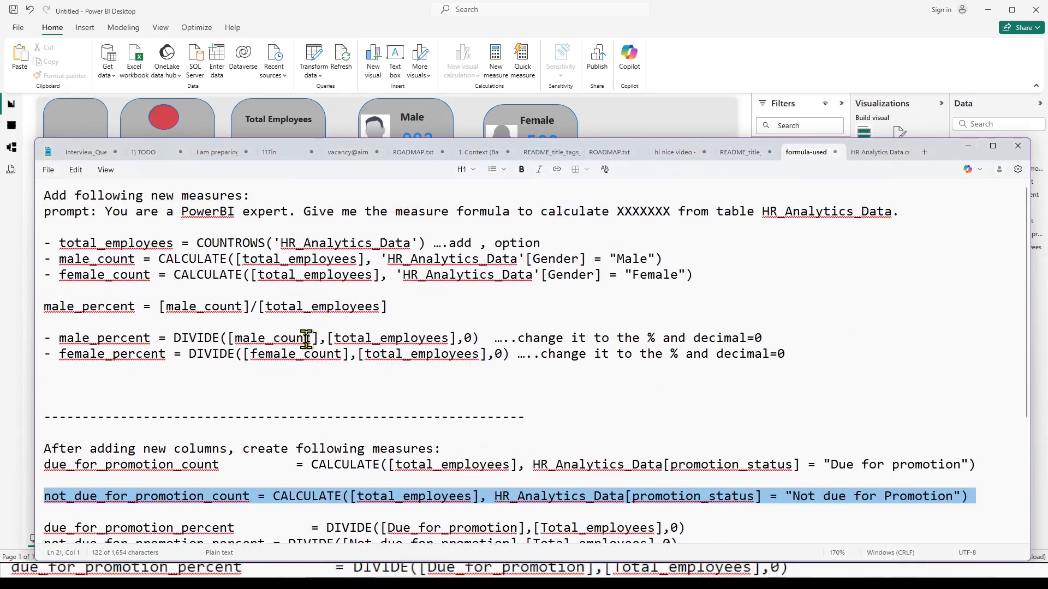
scroll(307, 338, "down", 4)
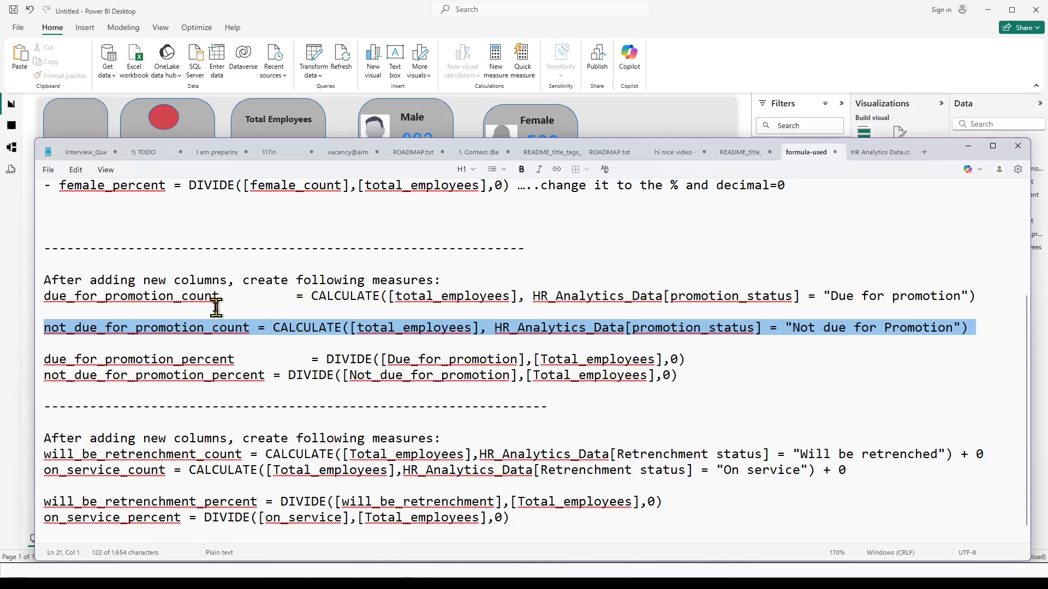
left_click(188, 350)
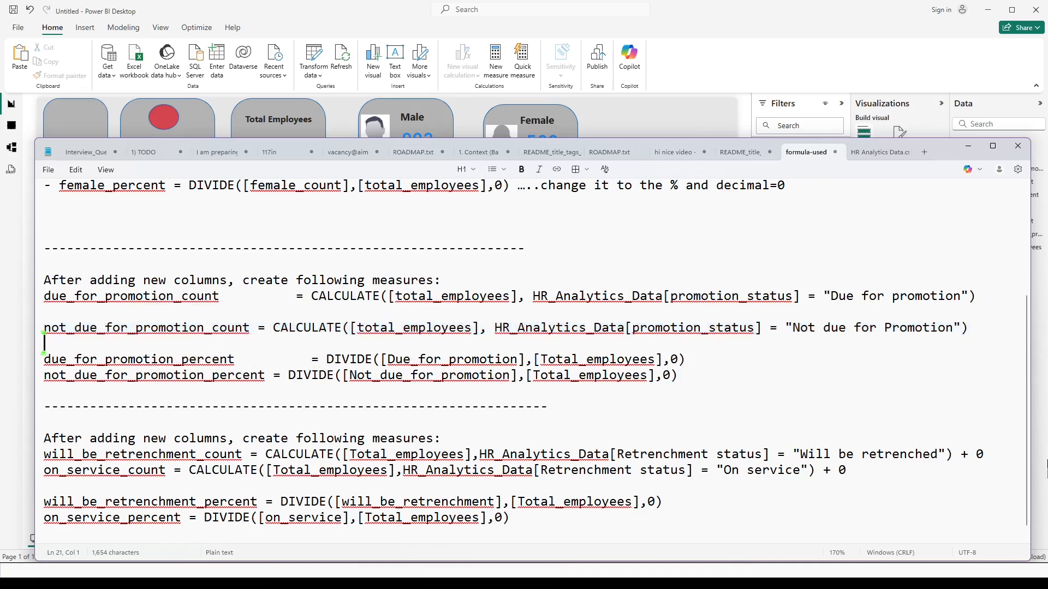
double_click(350, 360)
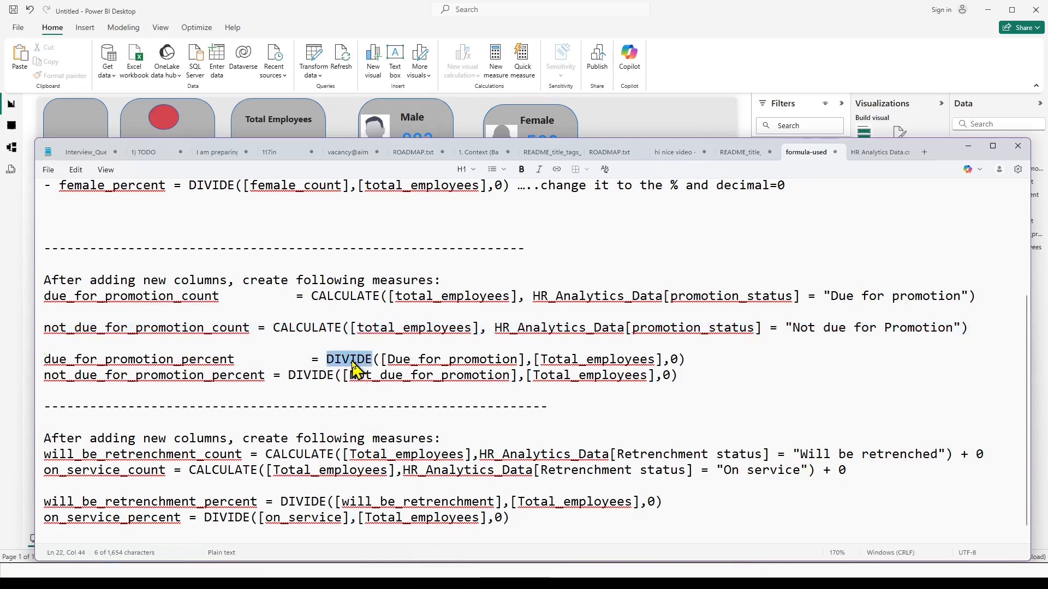
double_click(118, 299)
left_click_drag(46, 297, 229, 297)
key("ctrl+c")
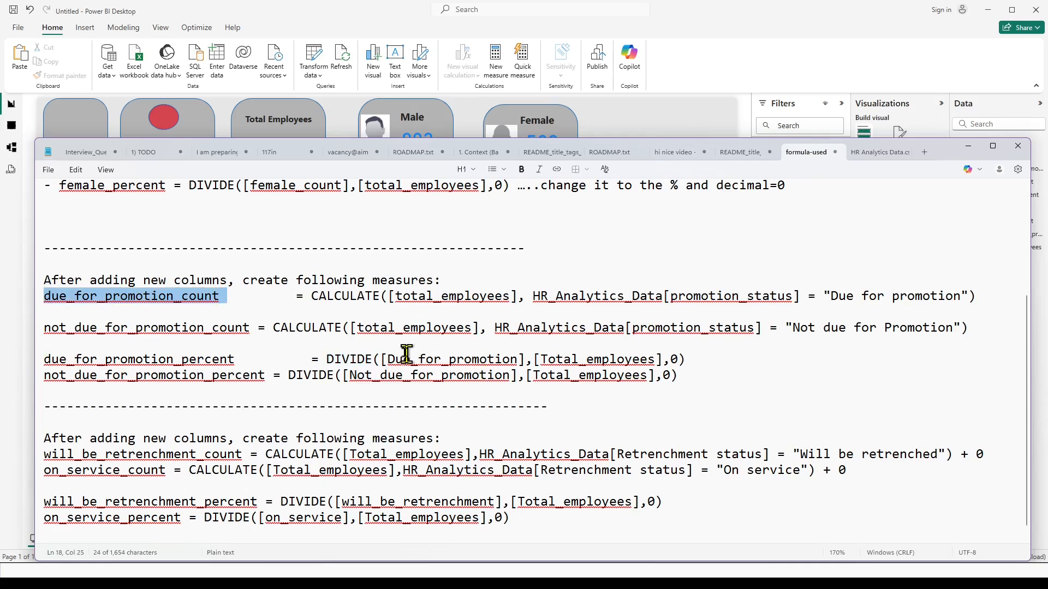
left_click_drag(387, 358, 511, 360)
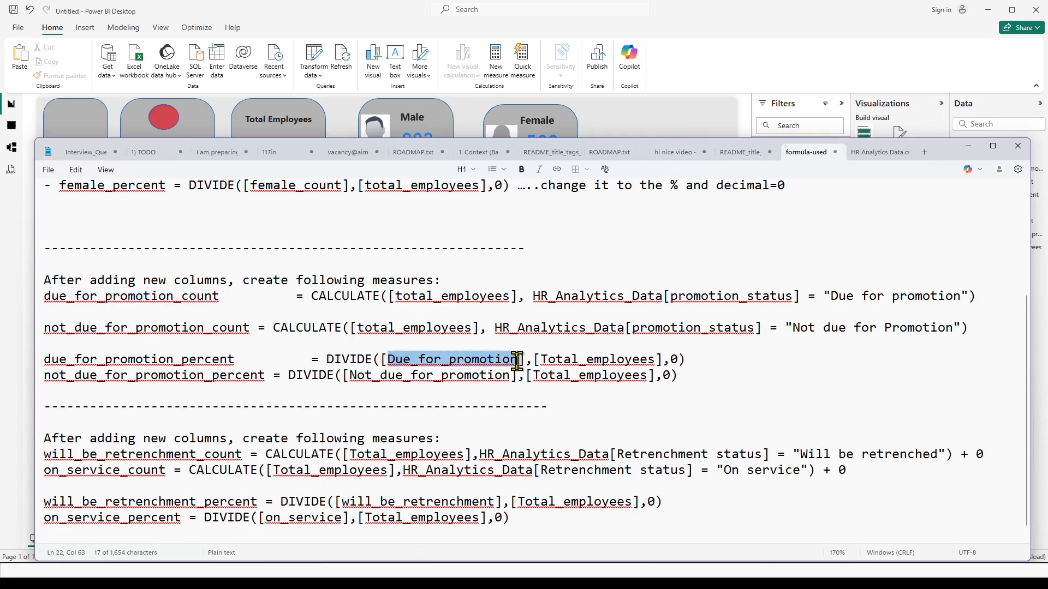
key("ctrl+v")
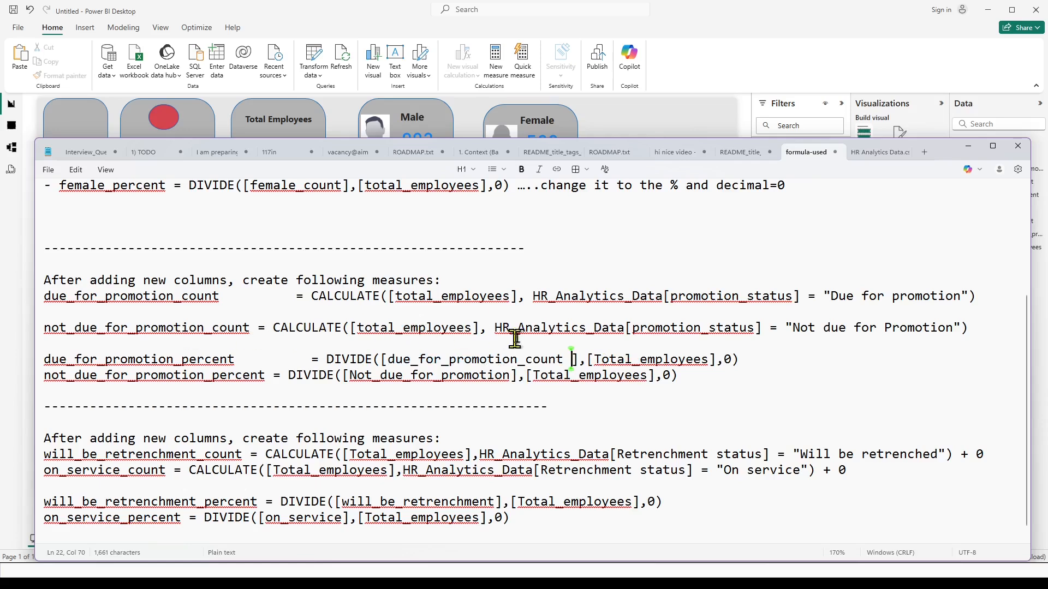
Replace the denominator of the due_for_promotion_percent formula with total_employees, add a blank line below it and a space before the 0.
left_click_drag(358, 328, 471, 329)
key("ctrl+c")
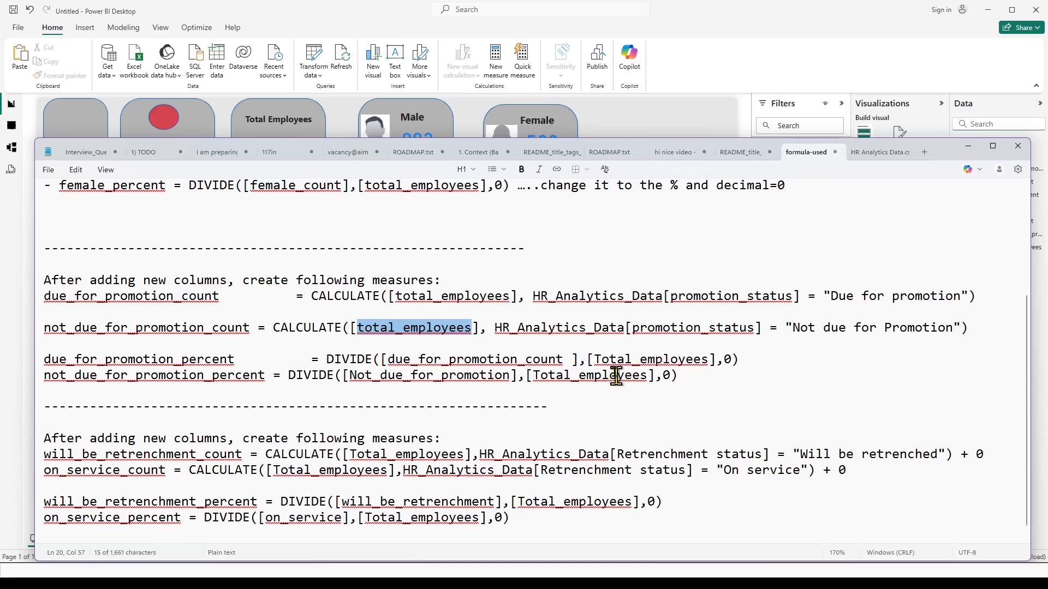
left_click_drag(594, 359, 709, 361)
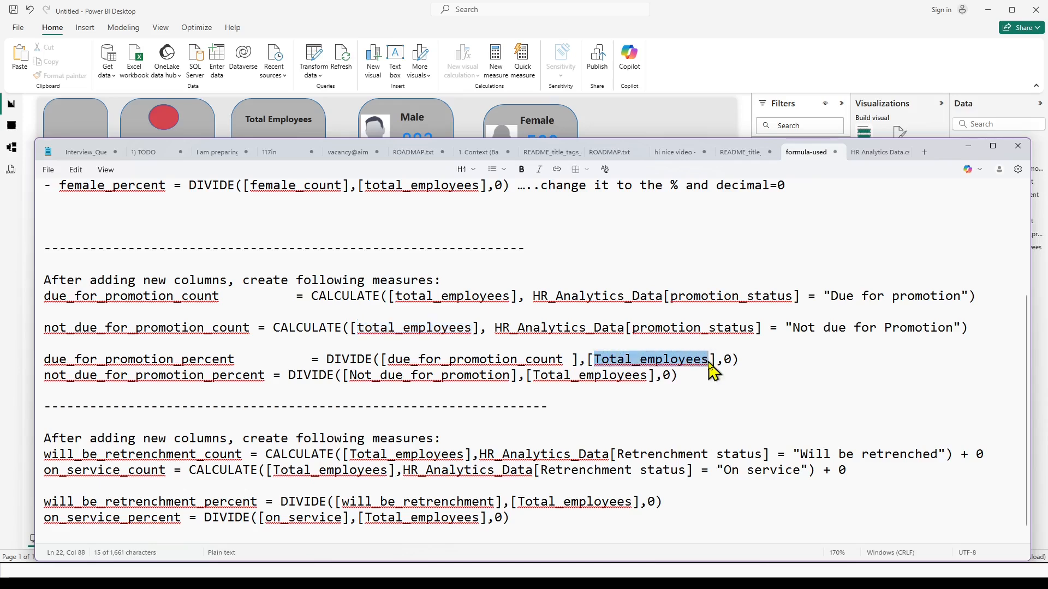
key("ctrl+v")
left_click(771, 359)
key("Return")
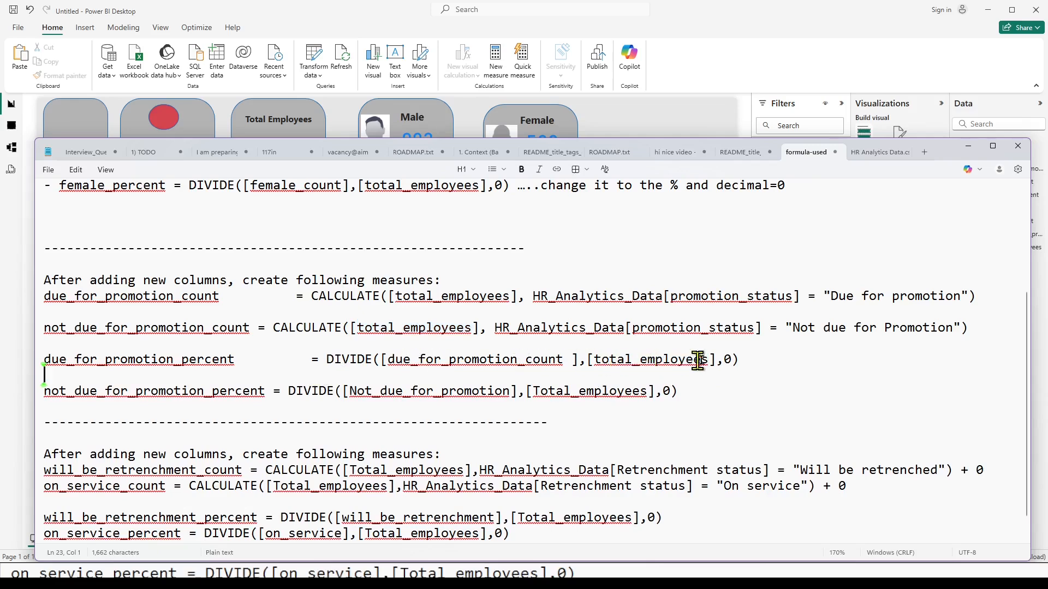
left_click(725, 359)
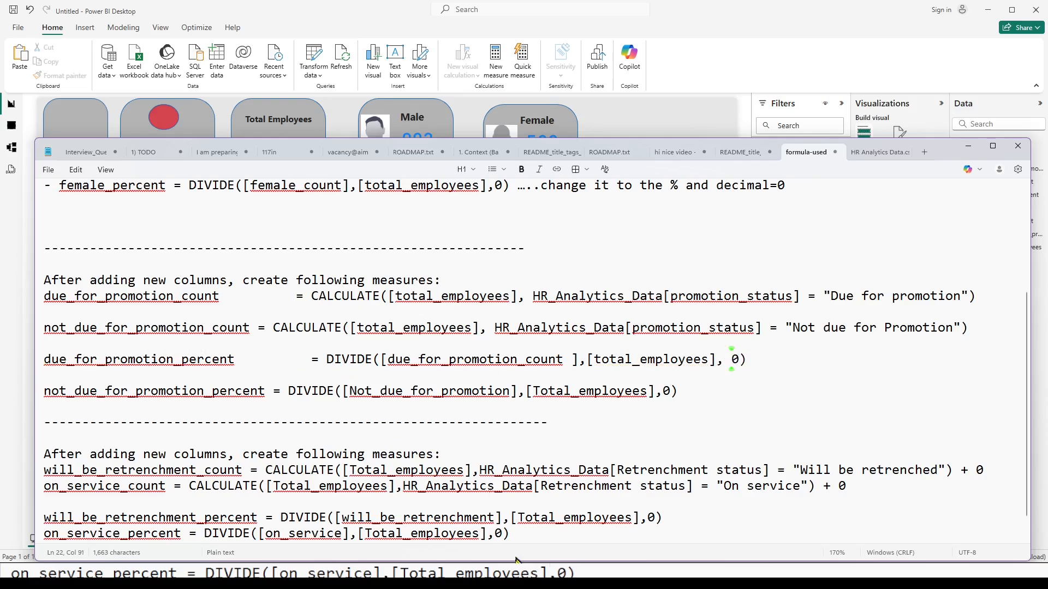
Switch to Power BI, start a new measure in the all_measure table and paste in the name due_for_promotion_percent copied from the notes.
left_click(507, 579)
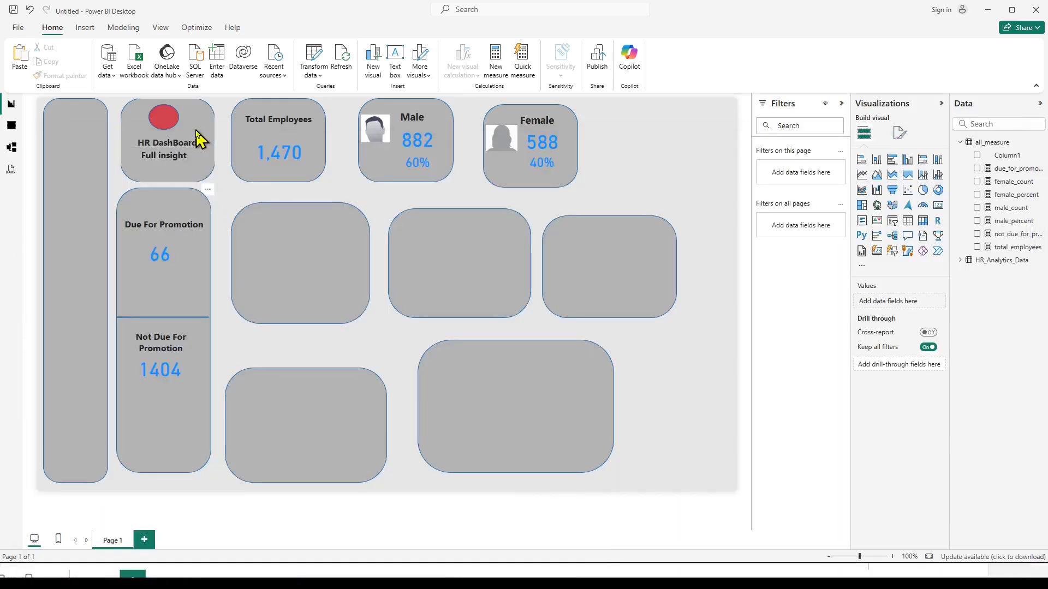
left_click(996, 143)
right_click(998, 144)
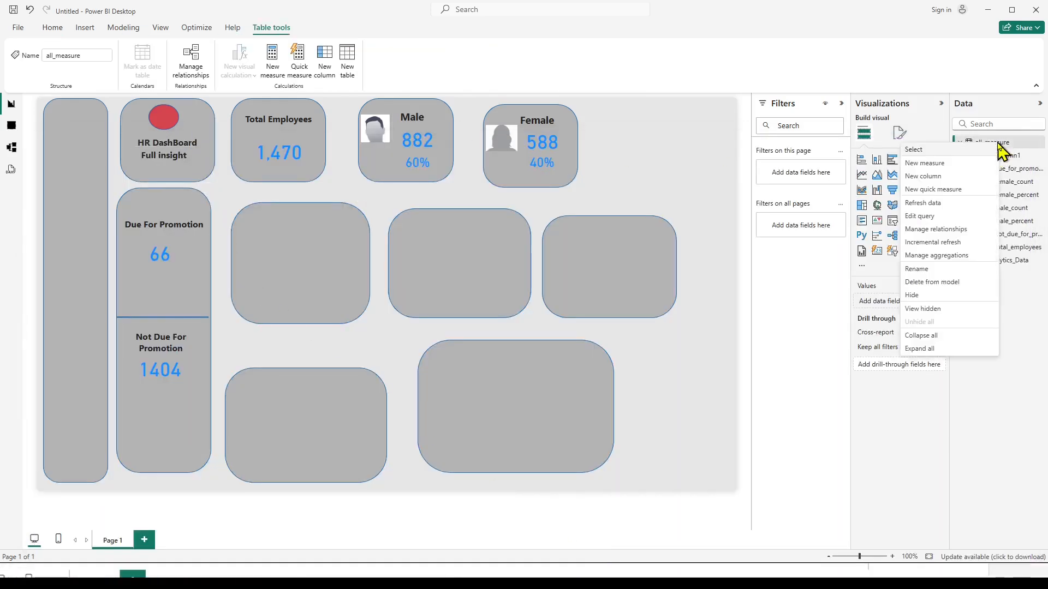
left_click(909, 165)
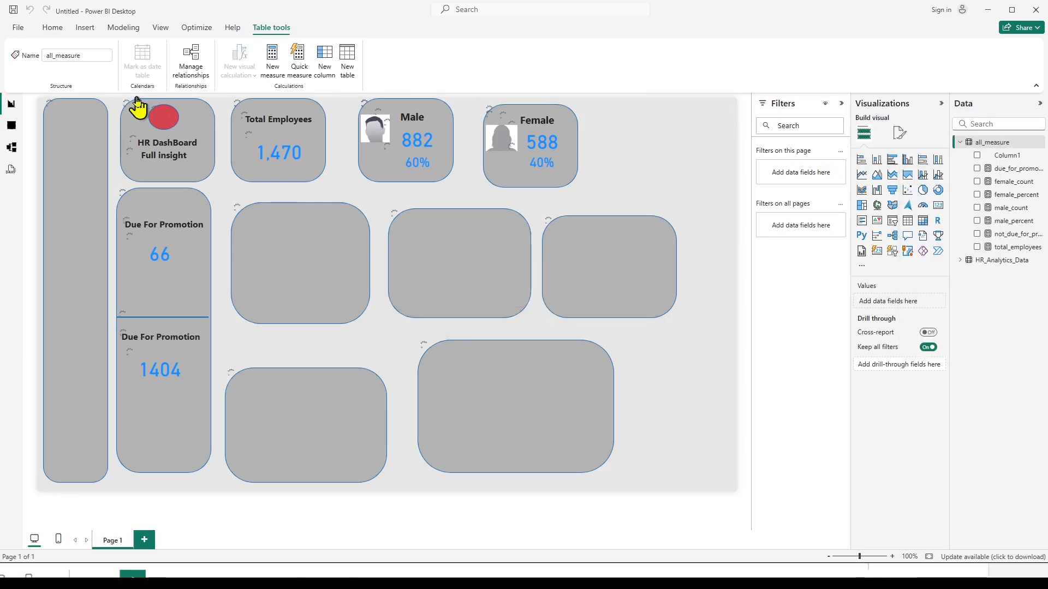
key("alt+Tab")
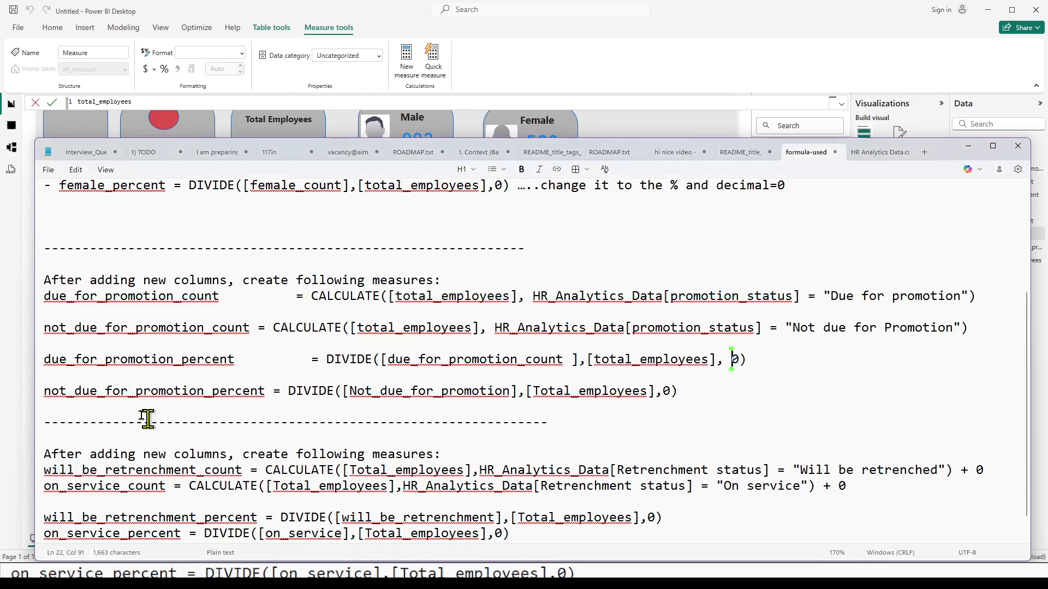
double_click(133, 361)
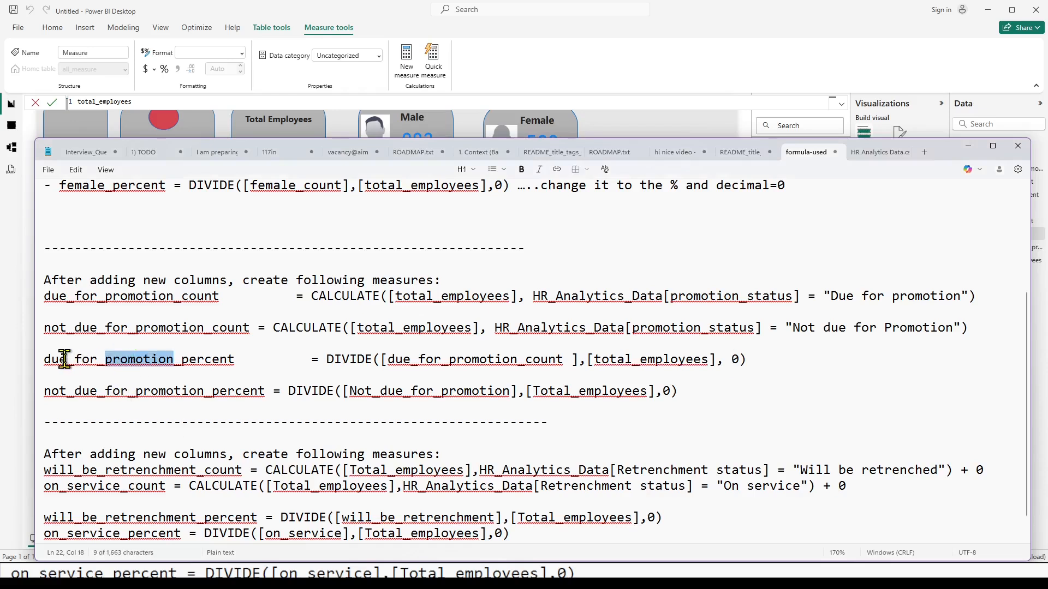
left_click_drag(44, 360, 246, 358)
key("ctrl+c")
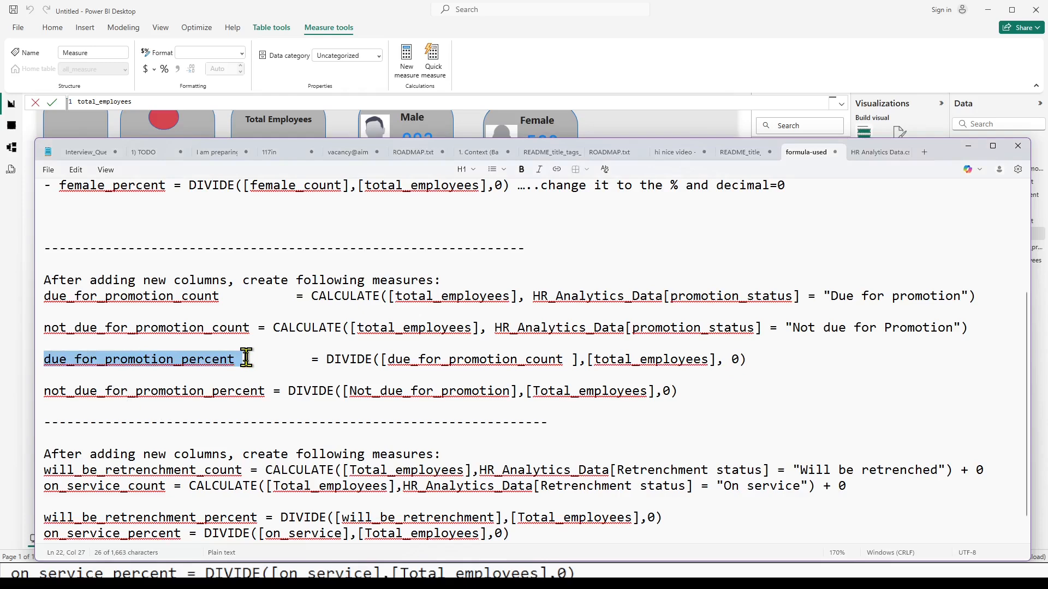
key("alt+Tab")
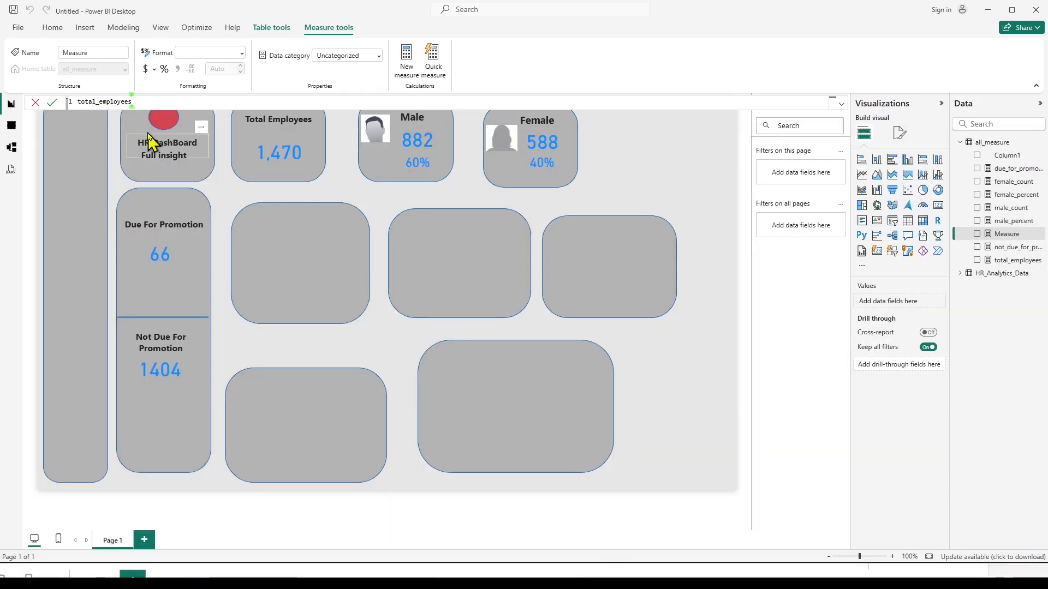
key("ctrl+a")
key("ctrl+v")
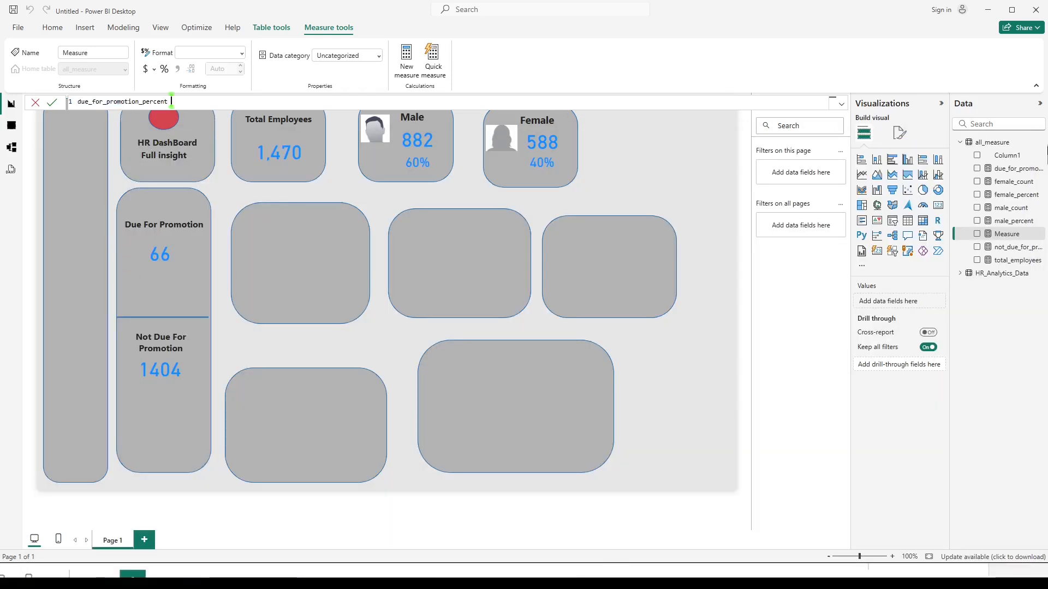
Complete and commit the due_for_promotion_percent measure as DIVIDE([due_for_promotion_count],[total_employees], 0).
type("= div")
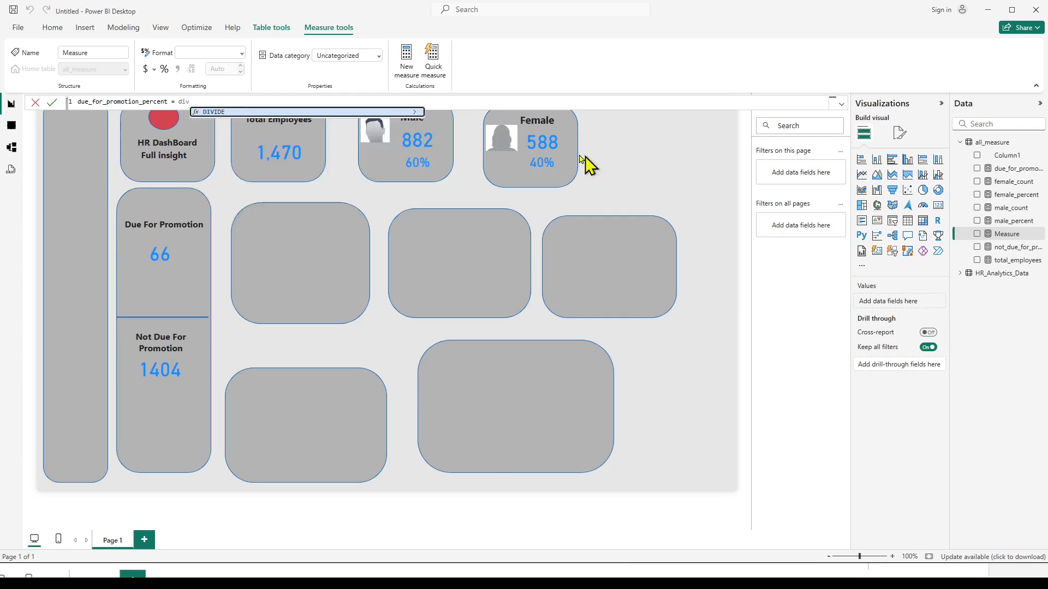
left_click(211, 112)
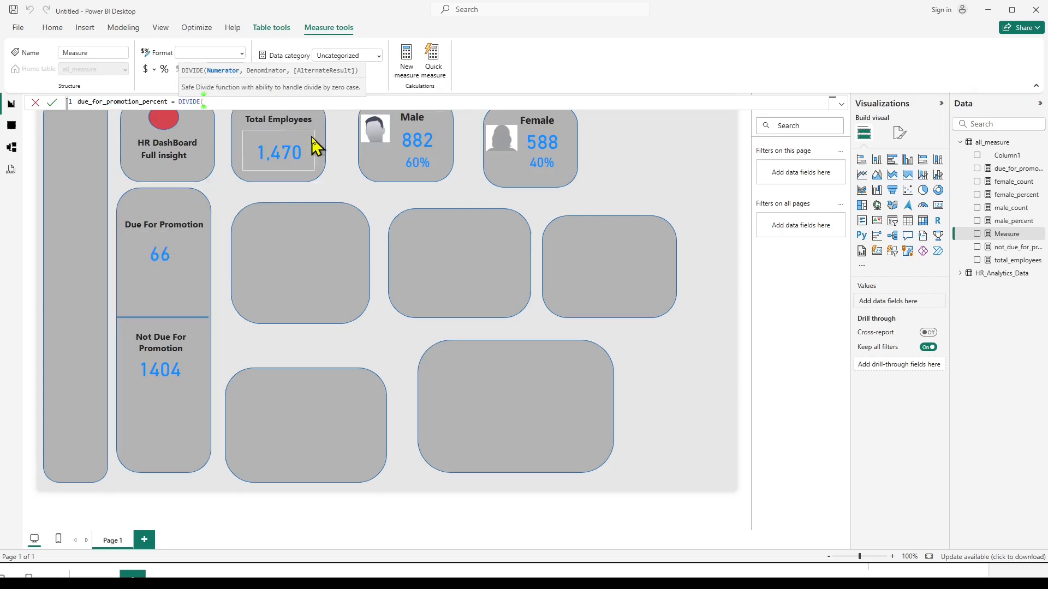
type("due")
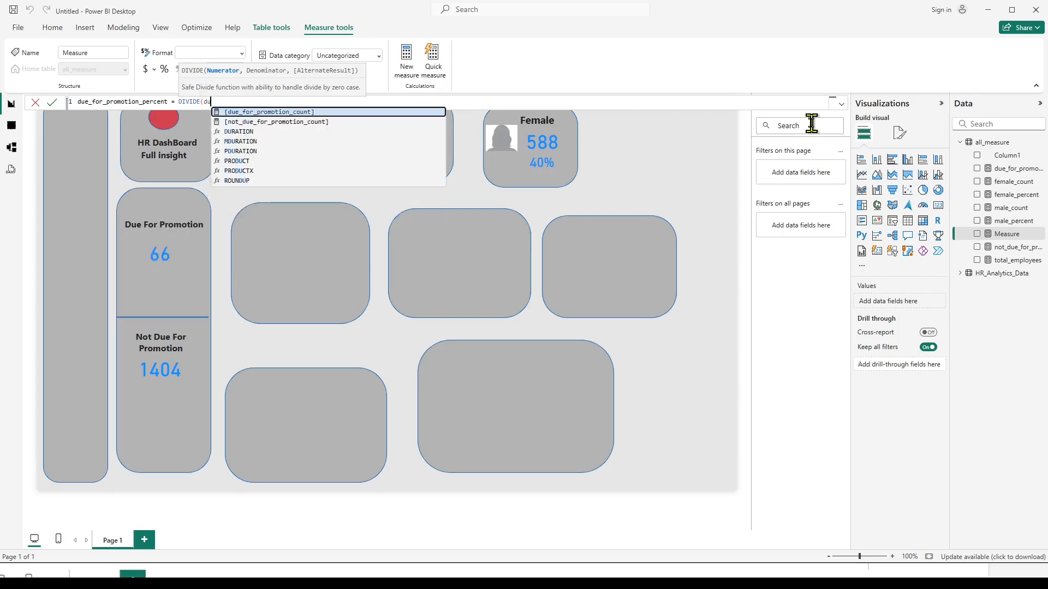
left_click(276, 112)
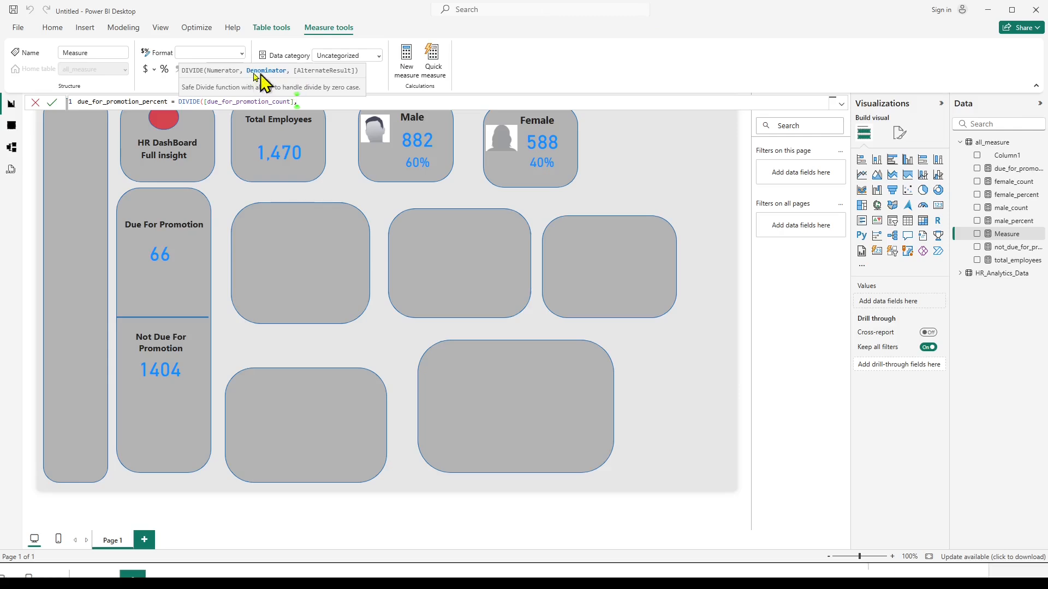
type("tot")
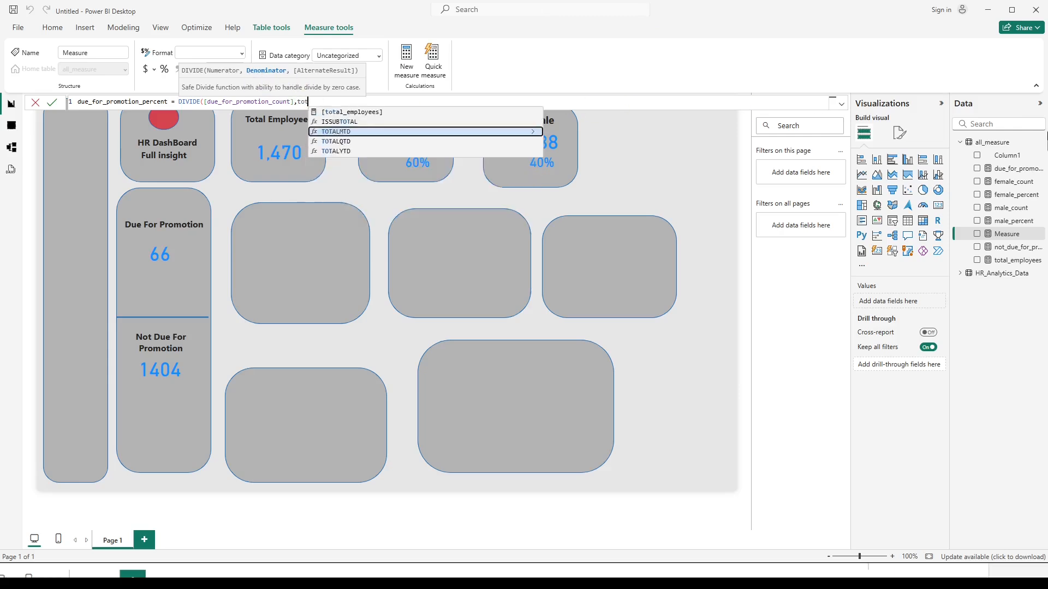
left_click(341, 111)
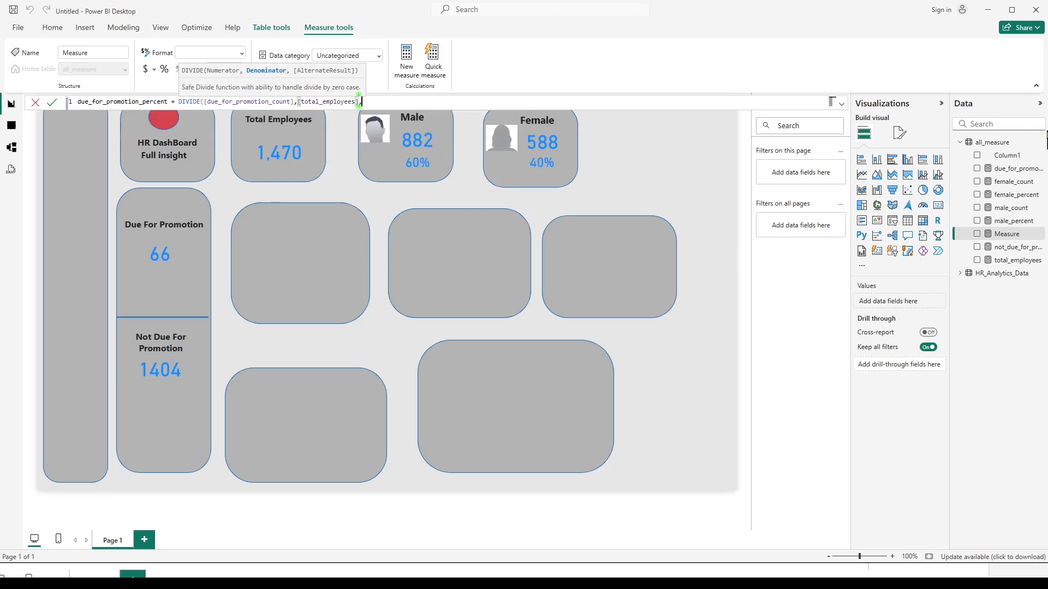
type(", 0)")
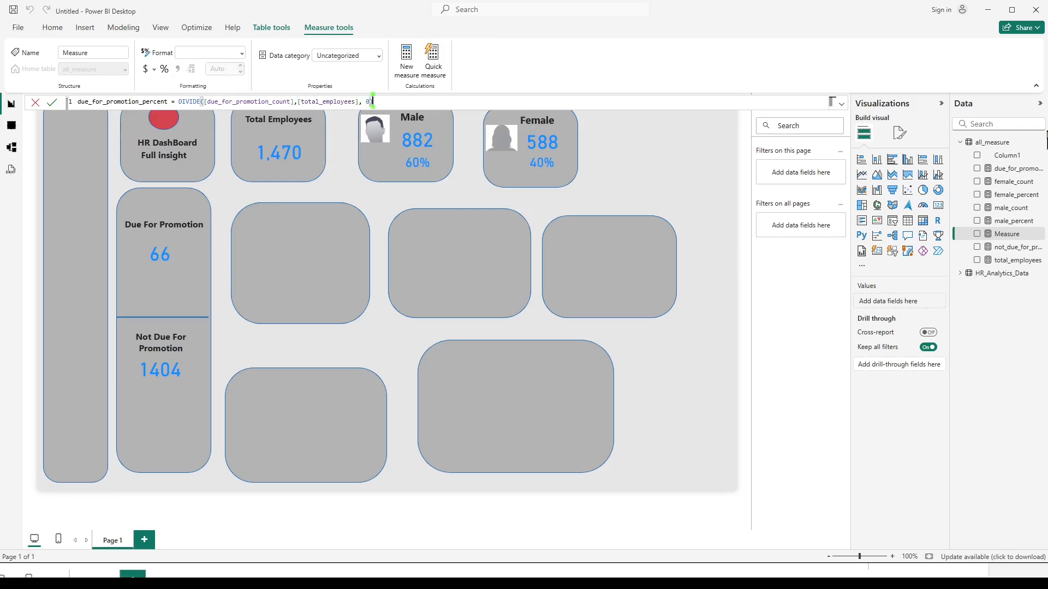
key("Return")
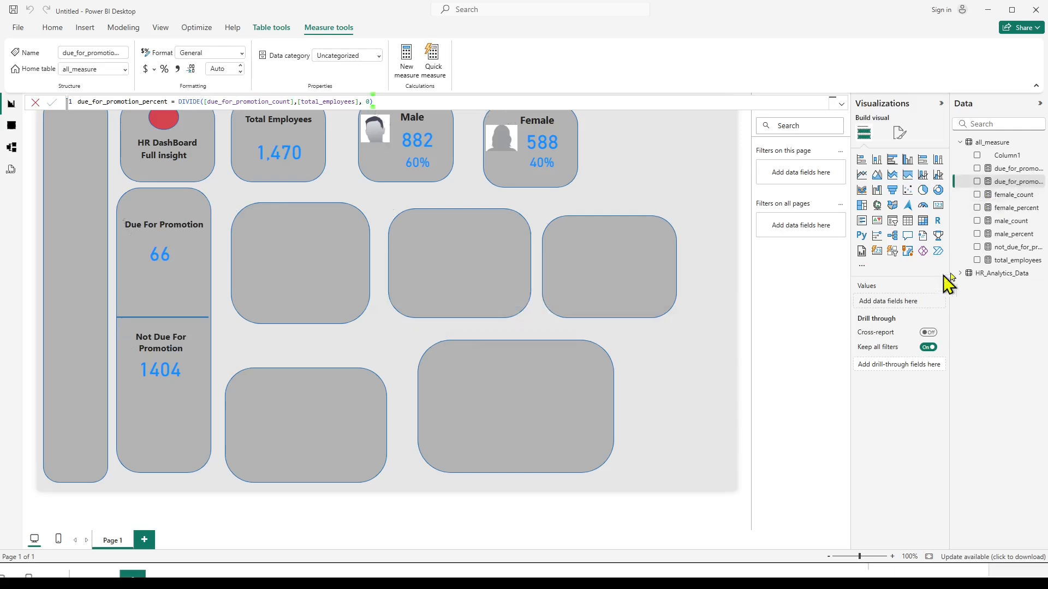
Duplicate the male percentage card, place the copy below the Due For Promotion count and replace its field with due_for_promotion_percent.
left_click(427, 175)
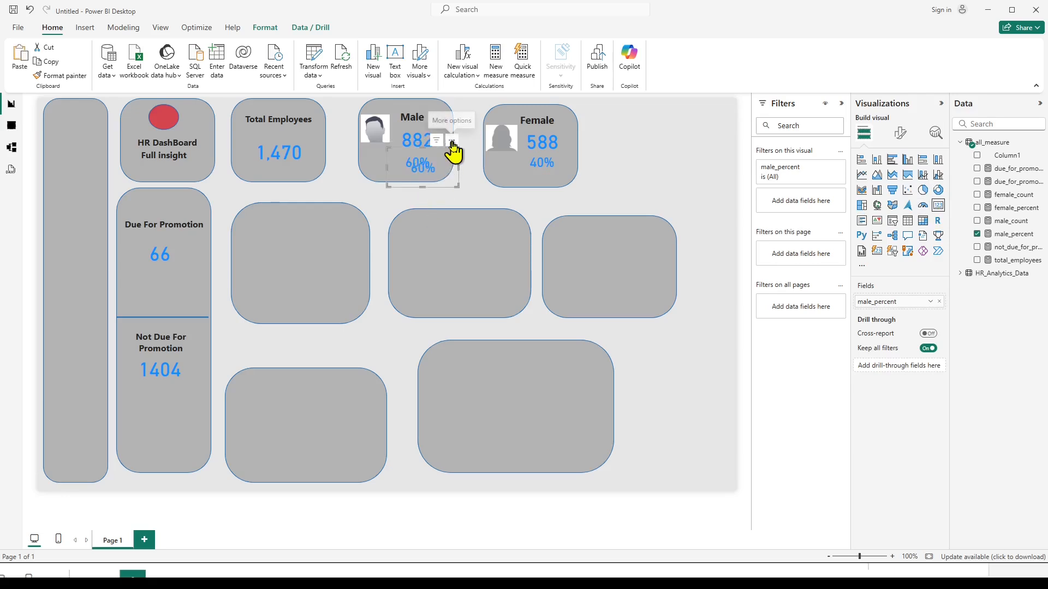
left_click_drag(433, 141, 165, 281)
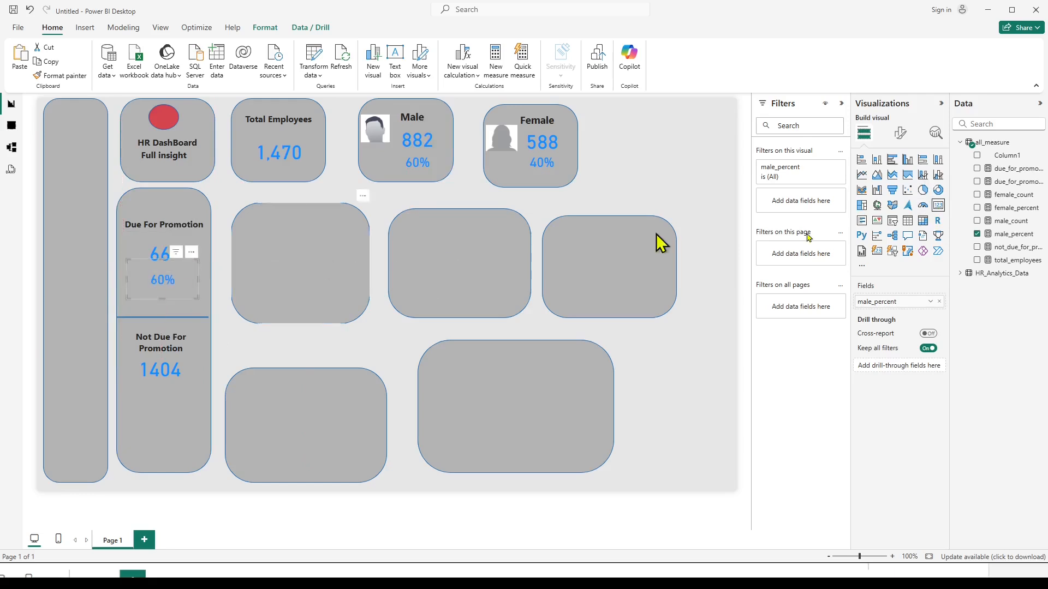
left_click(976, 234)
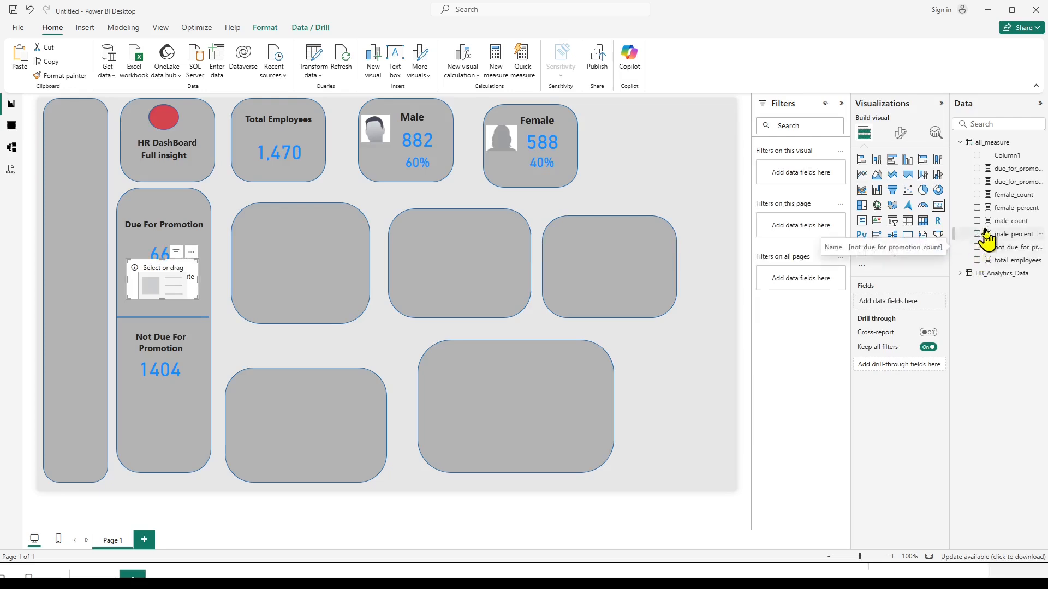
left_click(976, 181)
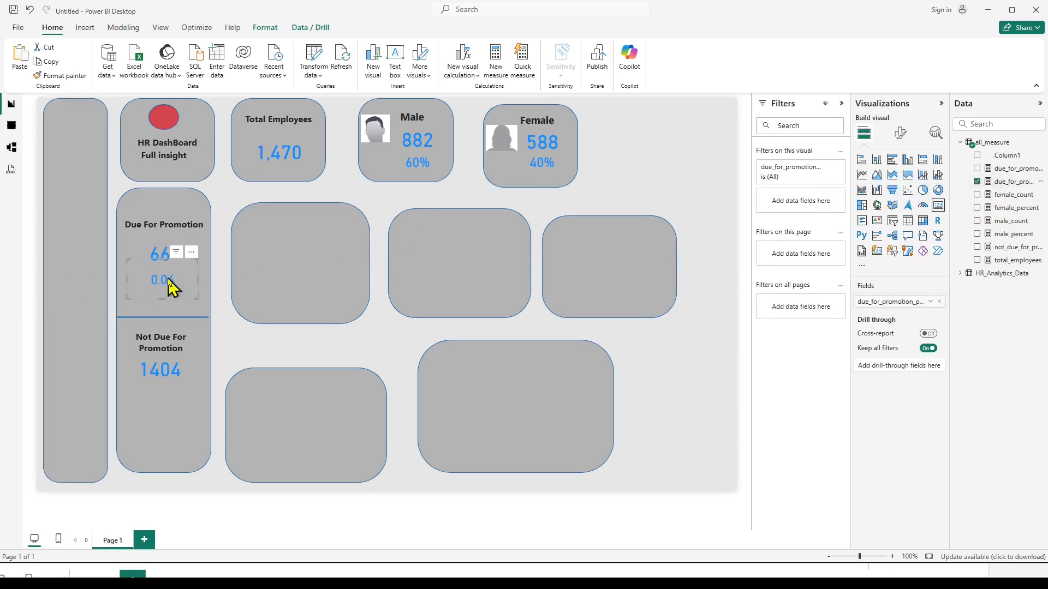
Collapse the filters area and format the due_for_promotion_percent measure as a percentage with 0 decimal places.
left_click(841, 104)
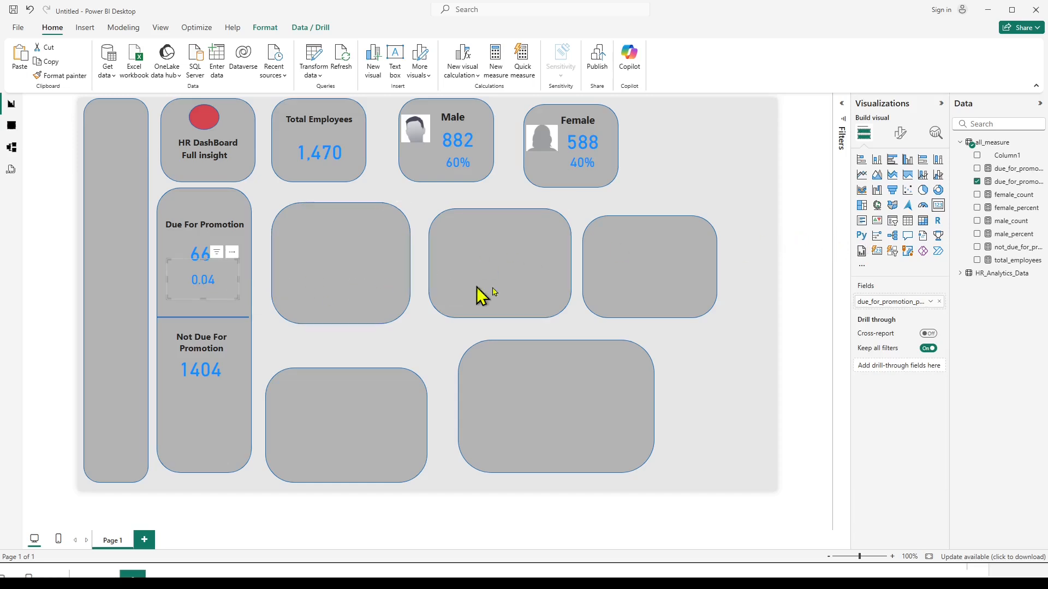
left_click(1009, 182)
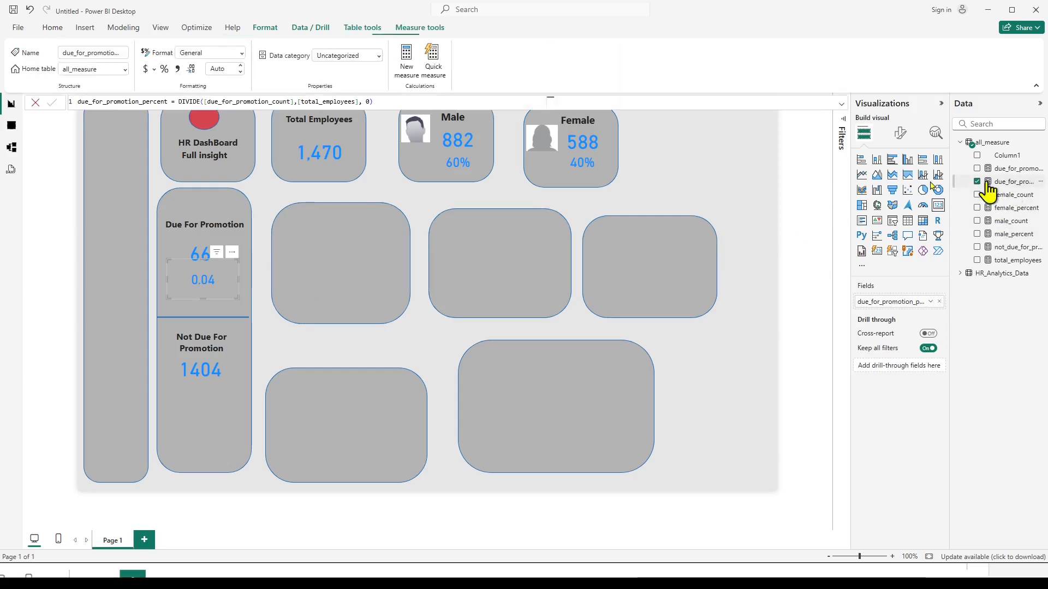
left_click(164, 69)
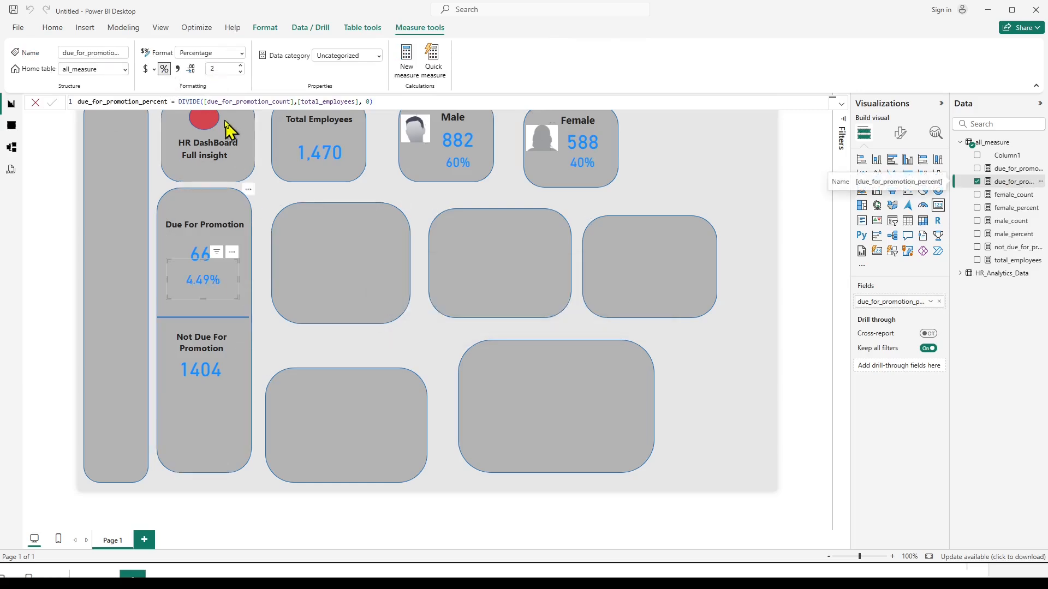
double_click(219, 68)
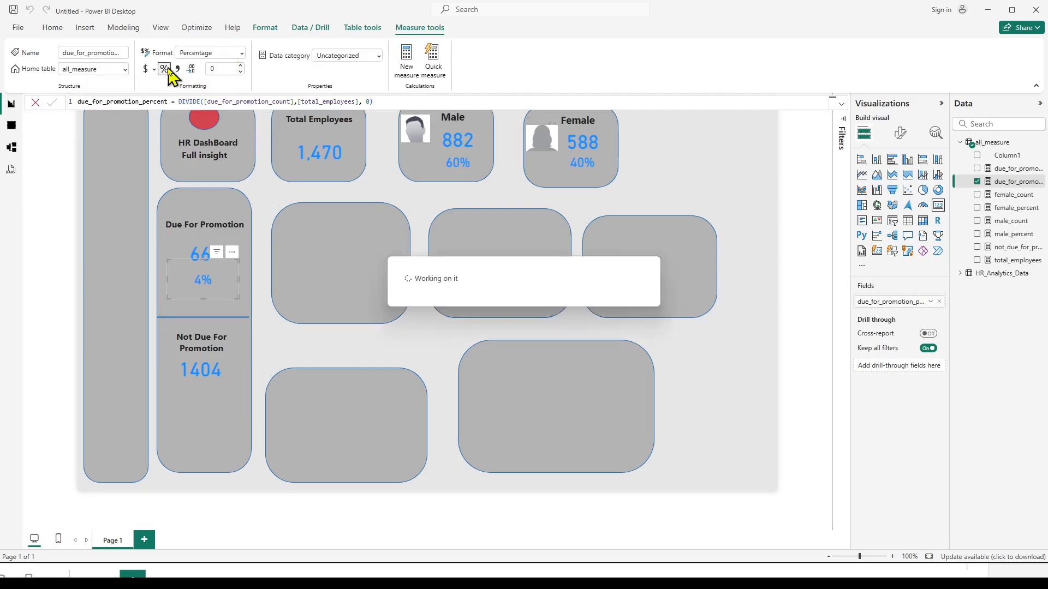
left_click(278, 350)
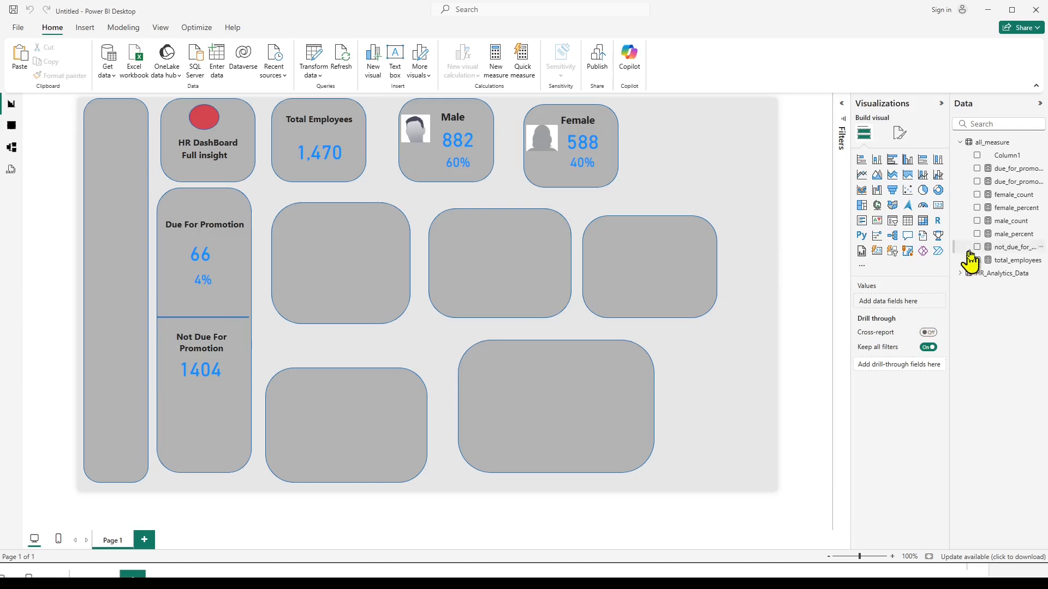
Switch to the formula notes in Notepad and duplicate the due_for_promotion_percent formula line below the original, separated by a blank line.
left_click(1003, 183)
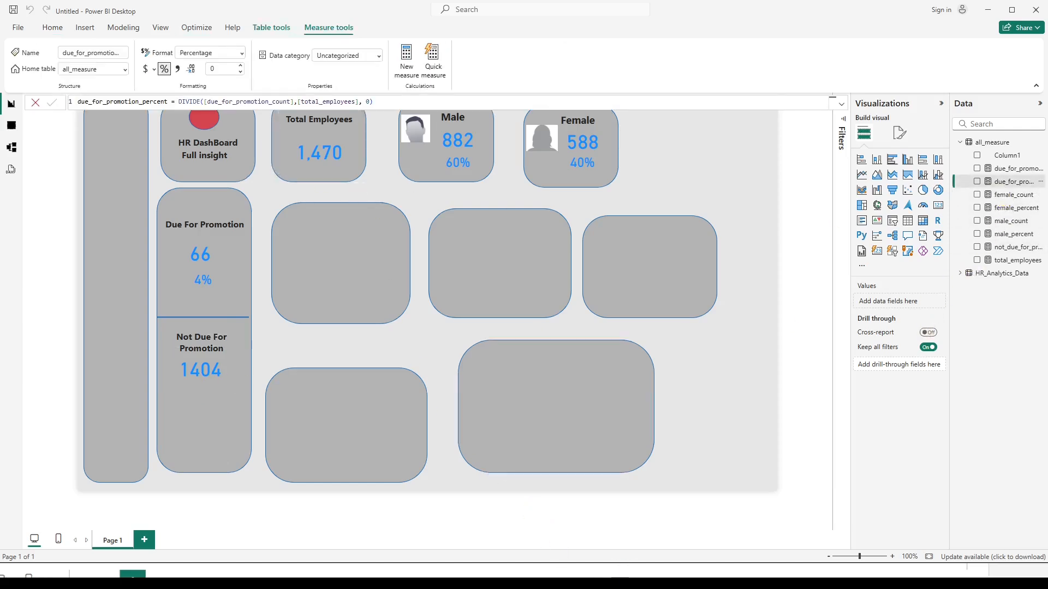
left_click(643, 581)
left_click(52, 364)
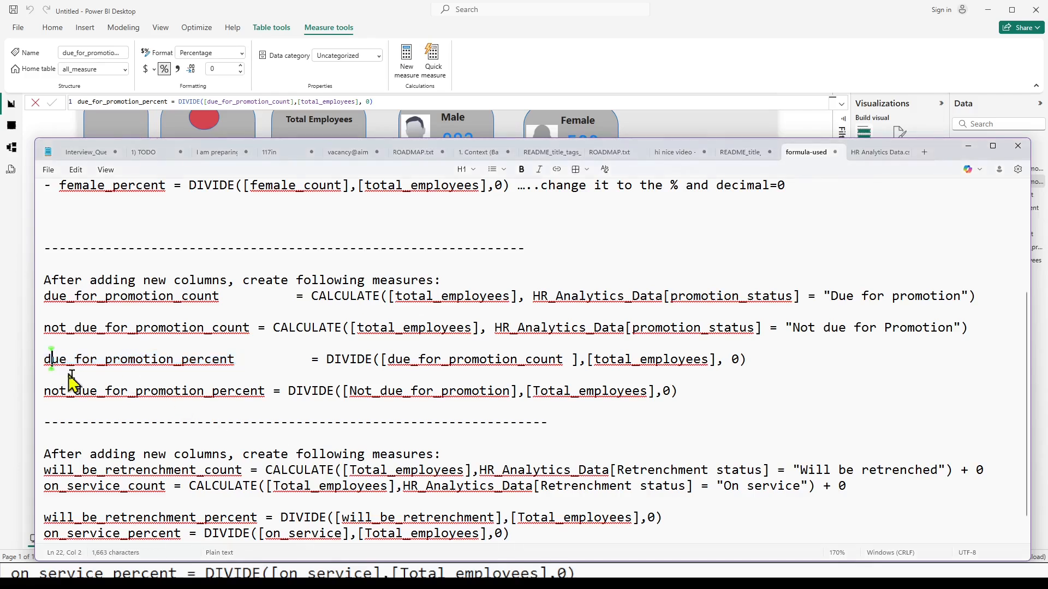
left_click(43, 359)
key("shift+Down")
key("ctrl+c")
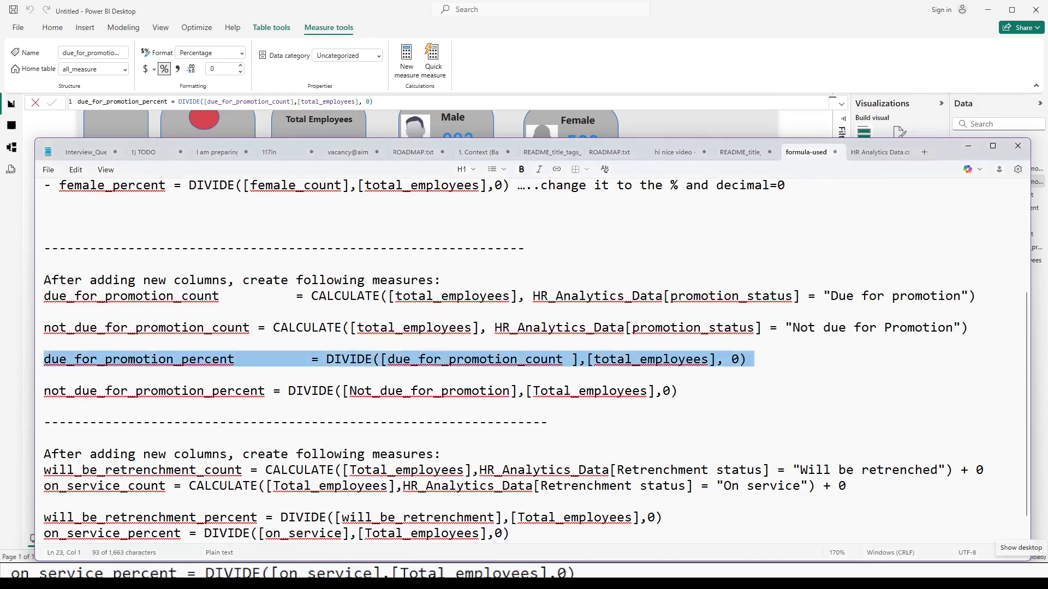
key("Down")
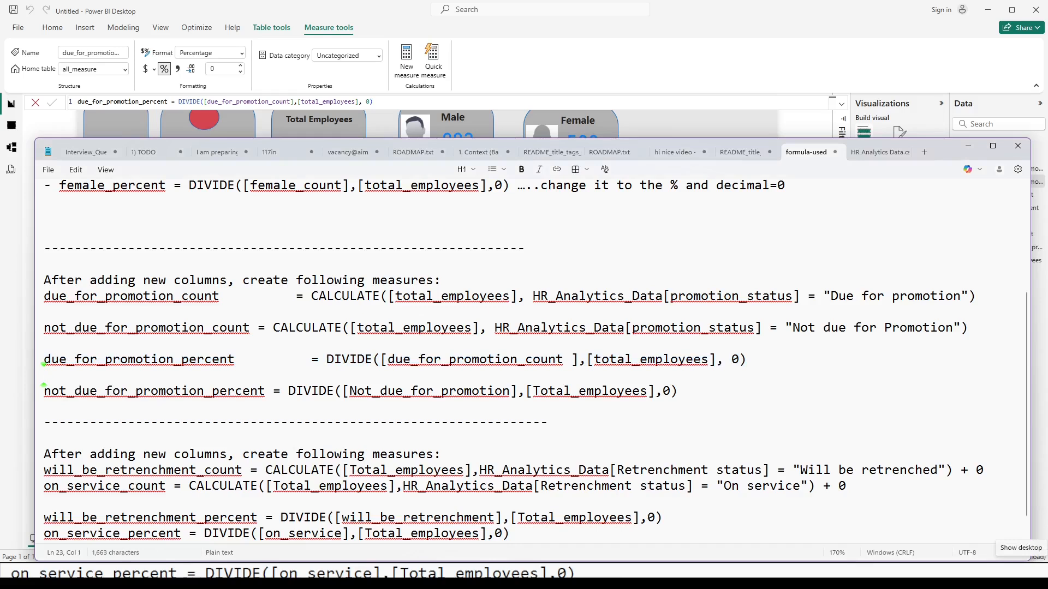
key("Return")
key("ctrl+v")
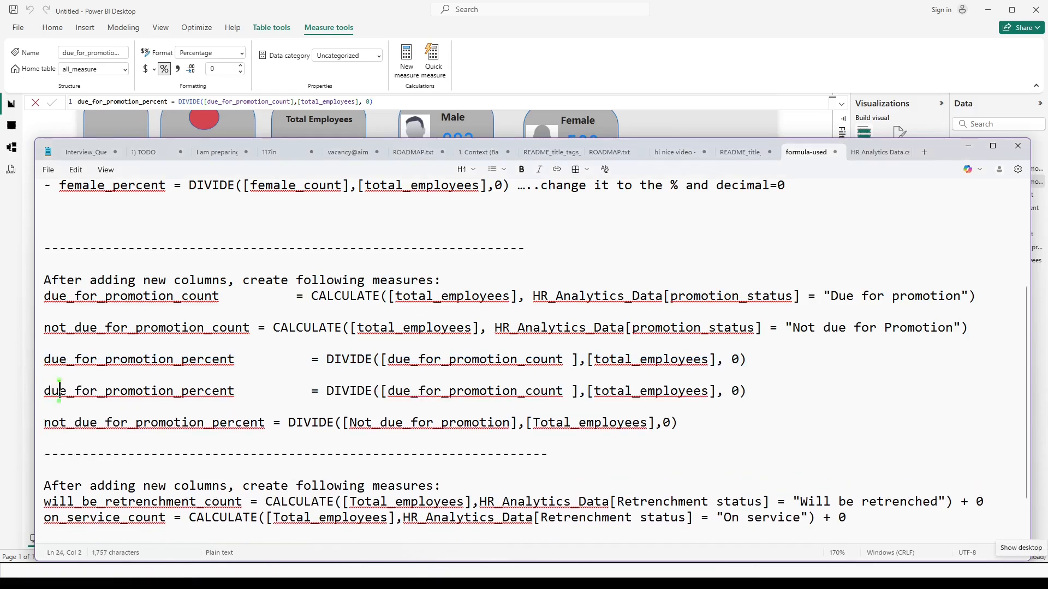
Change the numerator in the duplicated formula line to not_due_for_promotion_count.
key("Right")
key("Right")
key("Right")
key("Right")
key("Right")
key("Right")
key("Right")
key("Right")
key("Right")
key("Right")
key("Right")
key("Right")
key("Right")
key("Right")
key("Right")
key("Right")
key("Right")
key("Right")
key("Right")
key("Right")
key("Left")
key("Left")
key("Left")
key("Left")
key("Left")
key("Left")
key("Left")
key("Left")
key("Left")
key("Left")
key("Left")
key("Left")
key("Left")
key("Left")
key("Left")
key("Left")
key("Left")
key("Left")
key("Left")
key("Left")
type("not_")
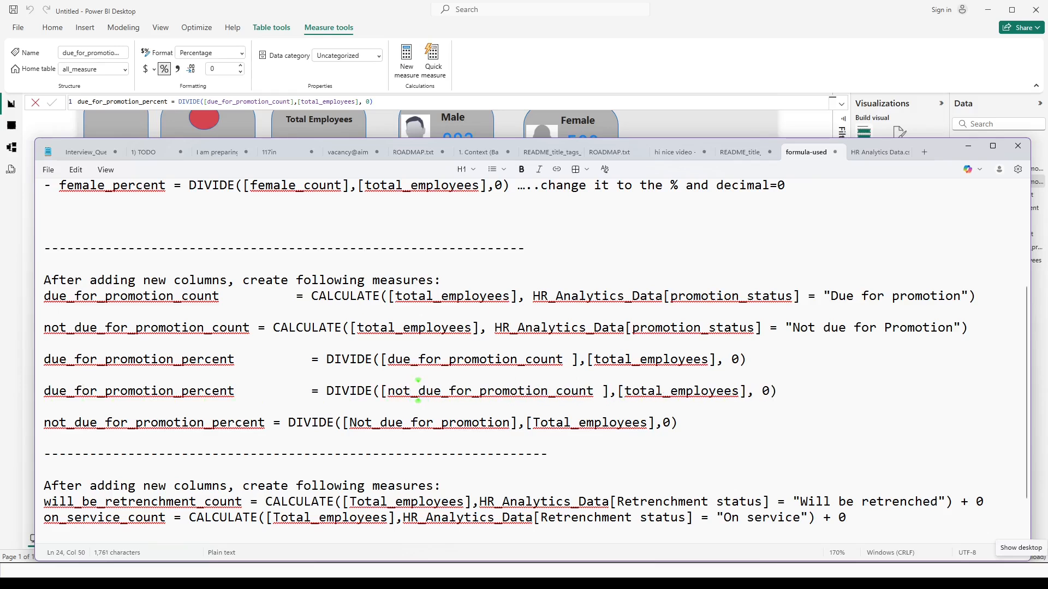
Delete the old not_due_for_promotion_percent formula line from the notes.
key("Down")
key("shift+Down")
key("shift+Down")
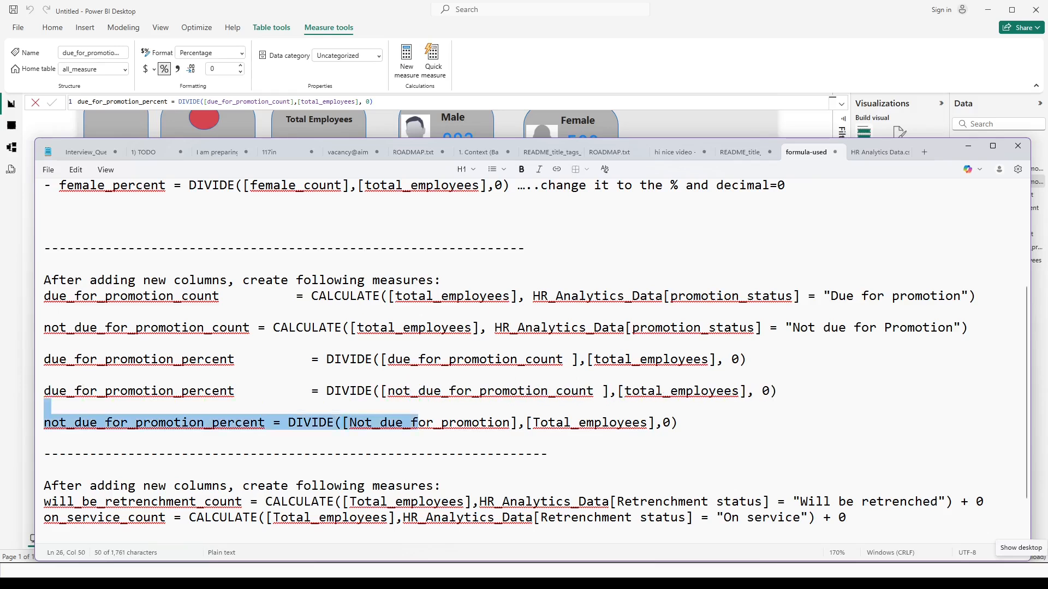
key("Delete")
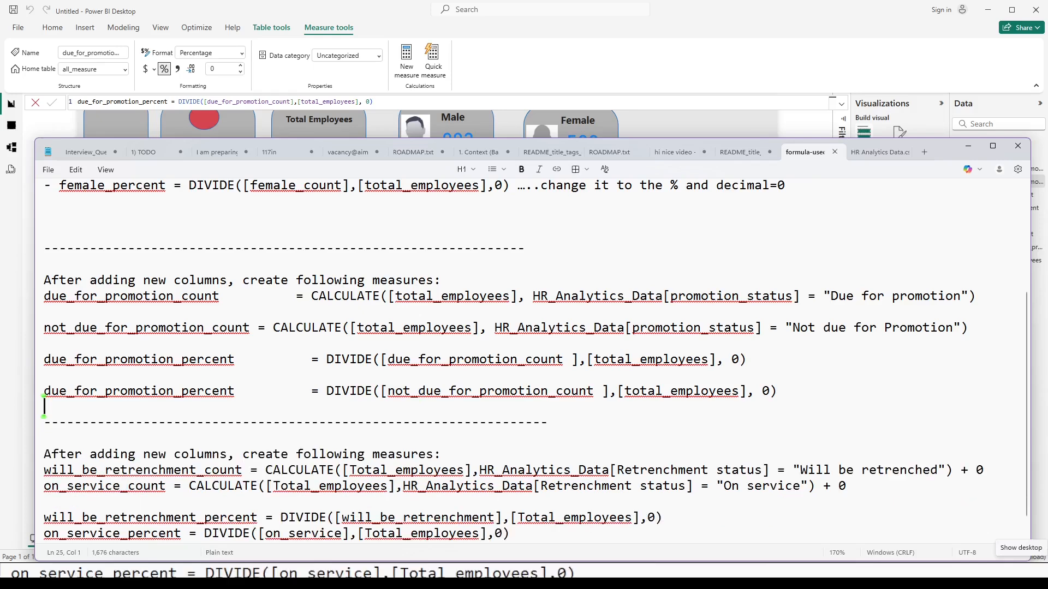
Copy the edited formula line from the notes, switch to Power BI and paste it into a new measure in the all_measure table.
key("shift+Up")
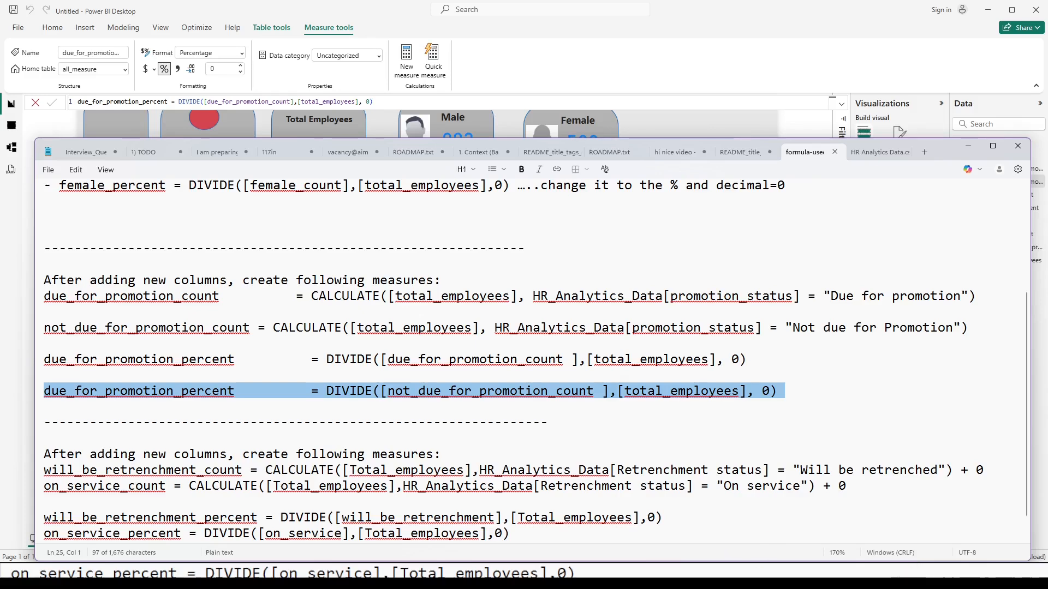
mouse_move(572, 575)
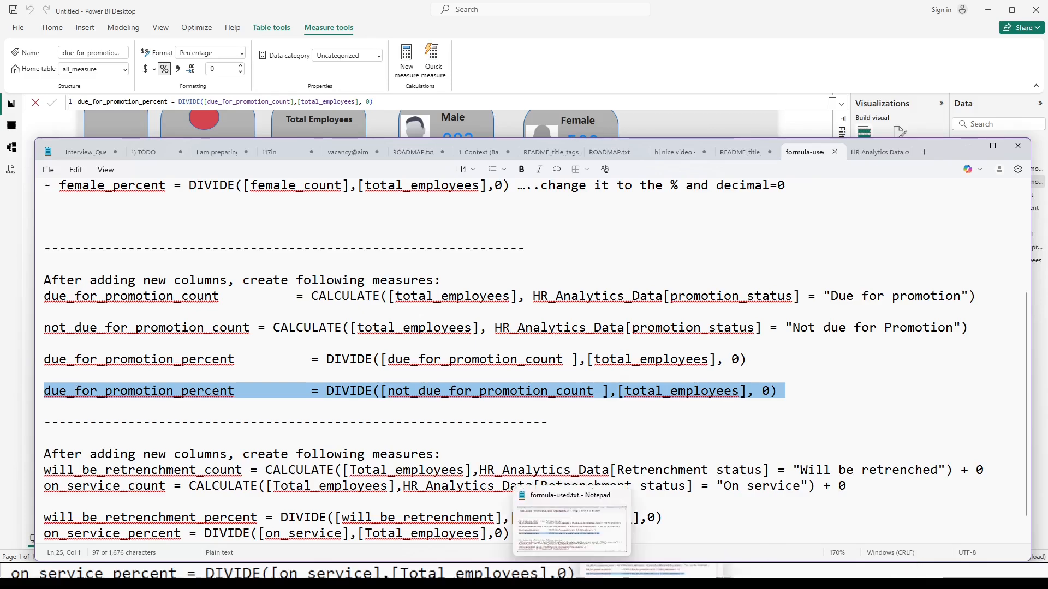
left_click(572, 576)
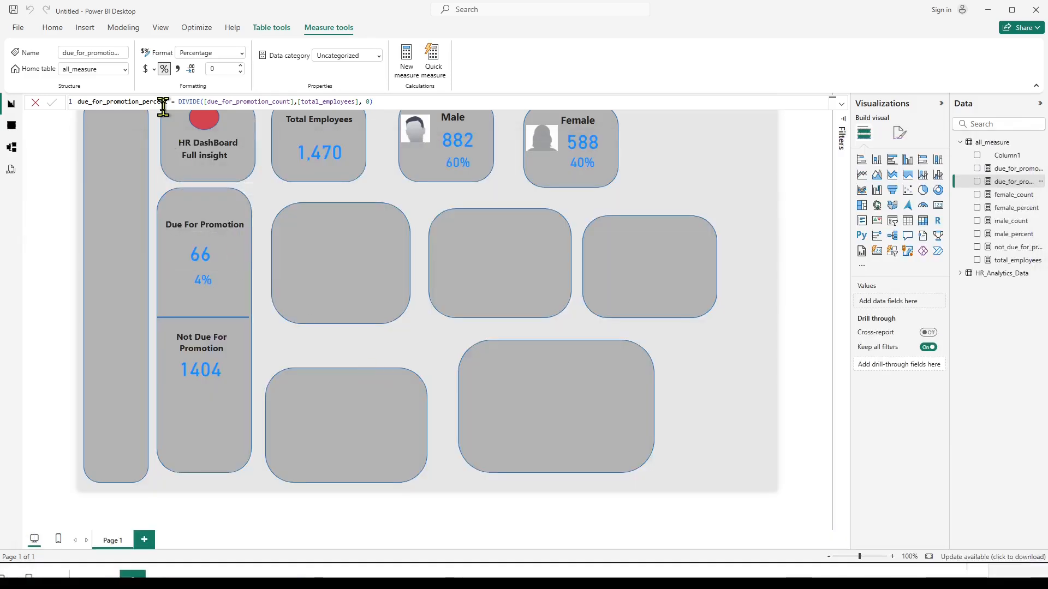
left_click(163, 103)
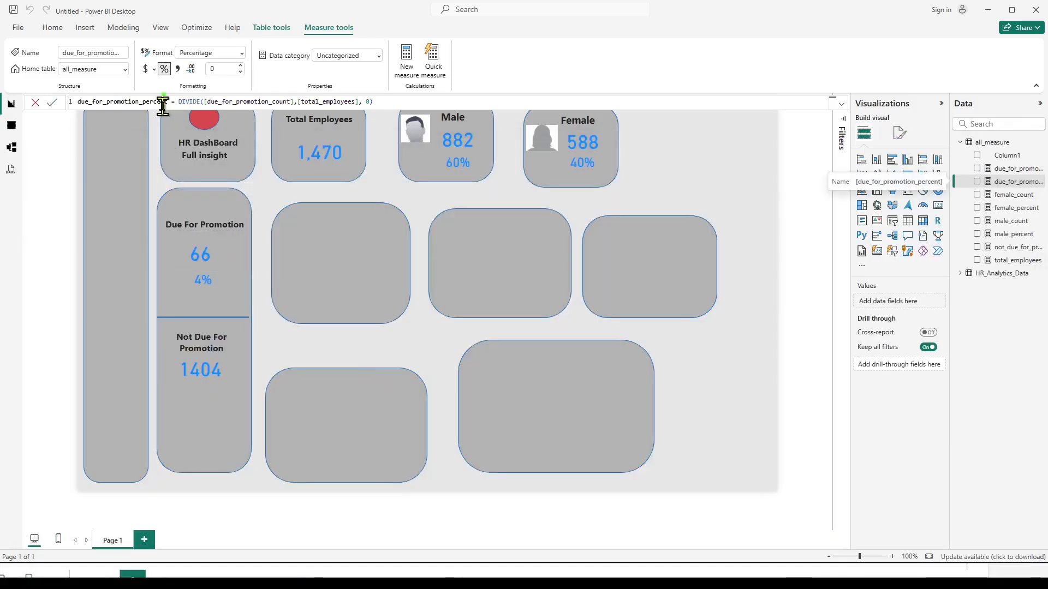
left_click(1001, 143)
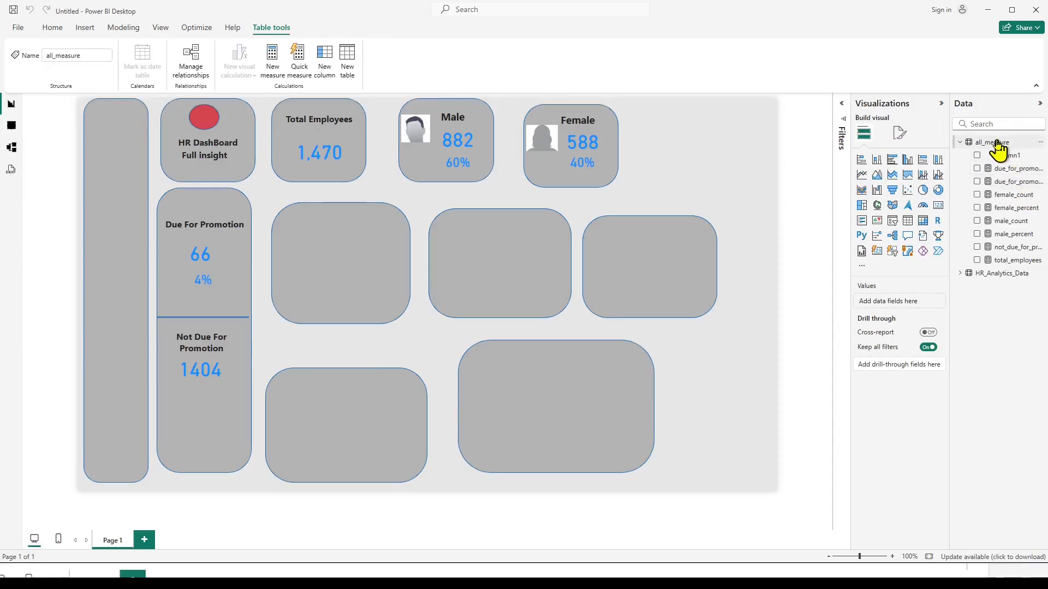
right_click(997, 143)
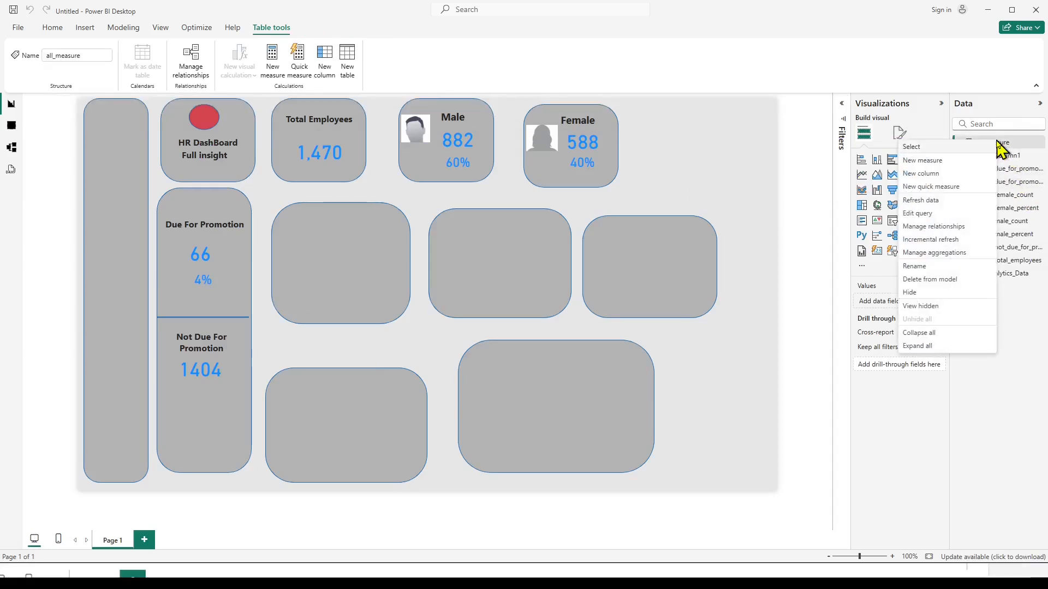
left_click(919, 161)
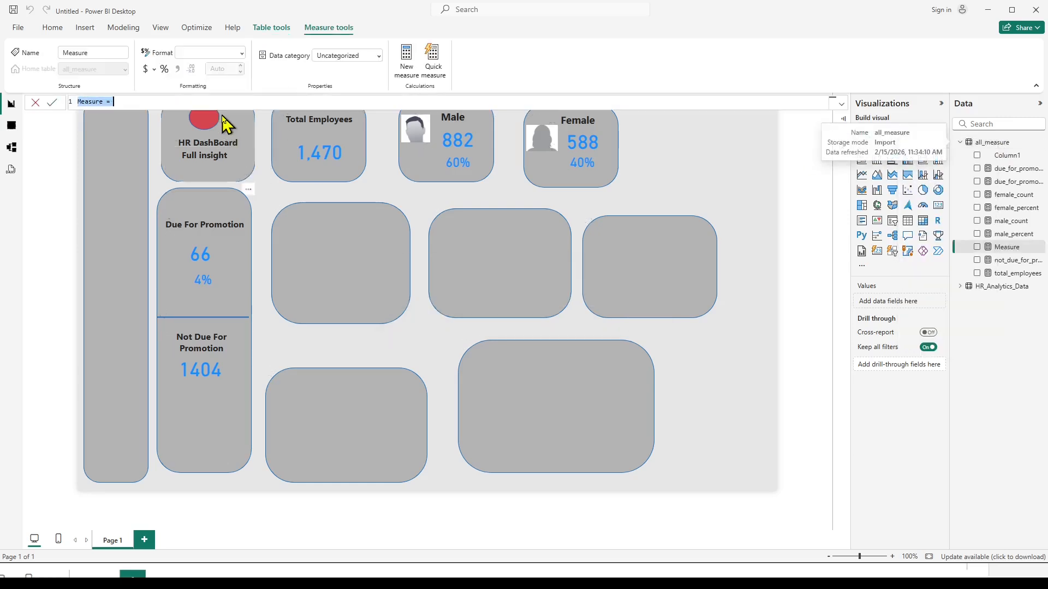
type("due_for_promotion_percent          = DIVIDE([not_due_for_promotion_count ],[total_employees], 0)")
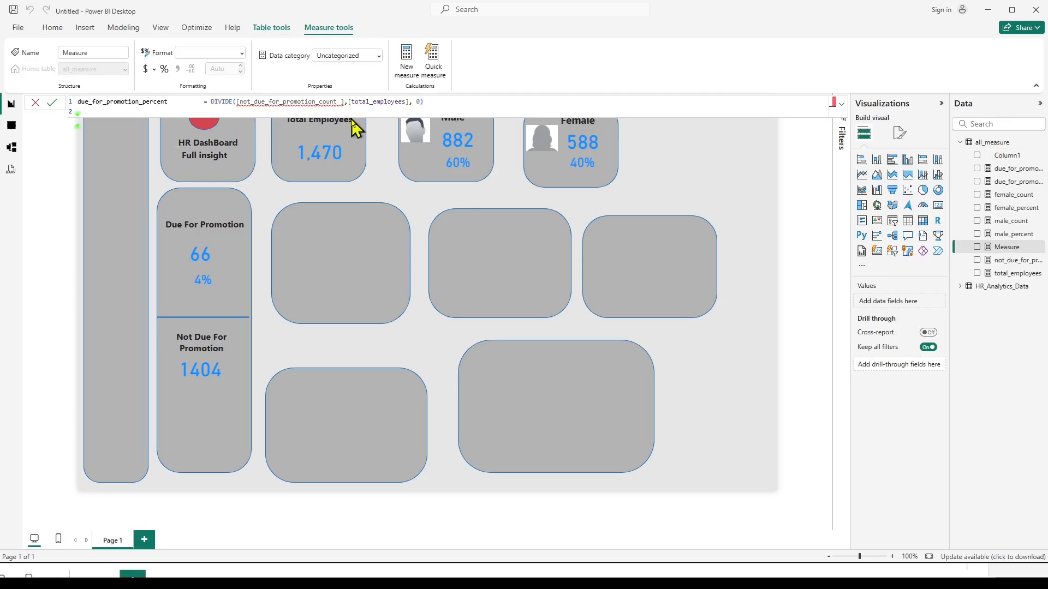
Remove the extra blank line from the new measure's formula and change its name to not_due_for_promotion_percent.
key("BackSpace")
key("Return")
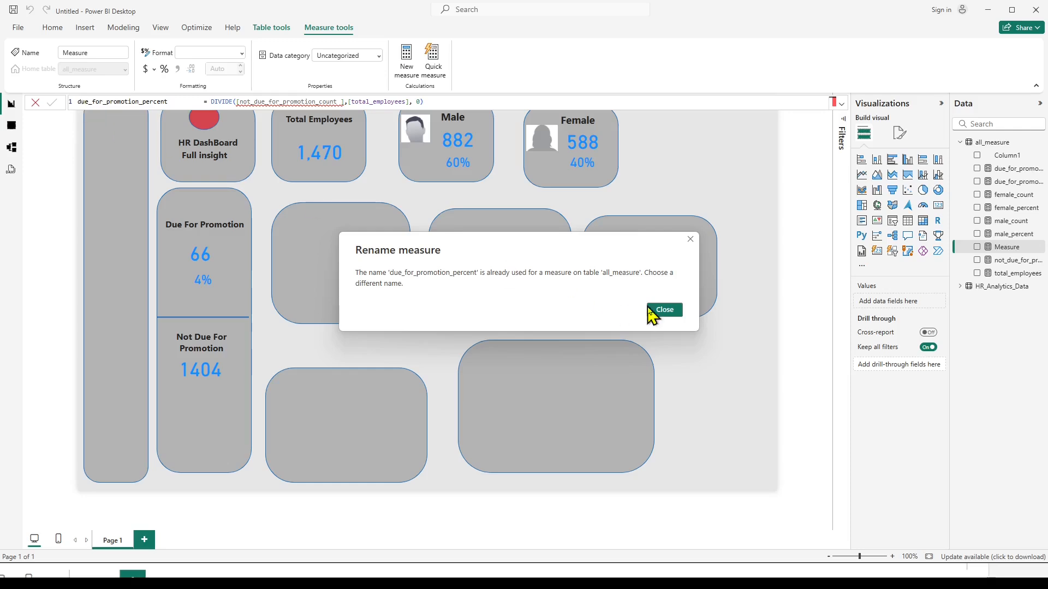
left_click(663, 311)
double_click(114, 102)
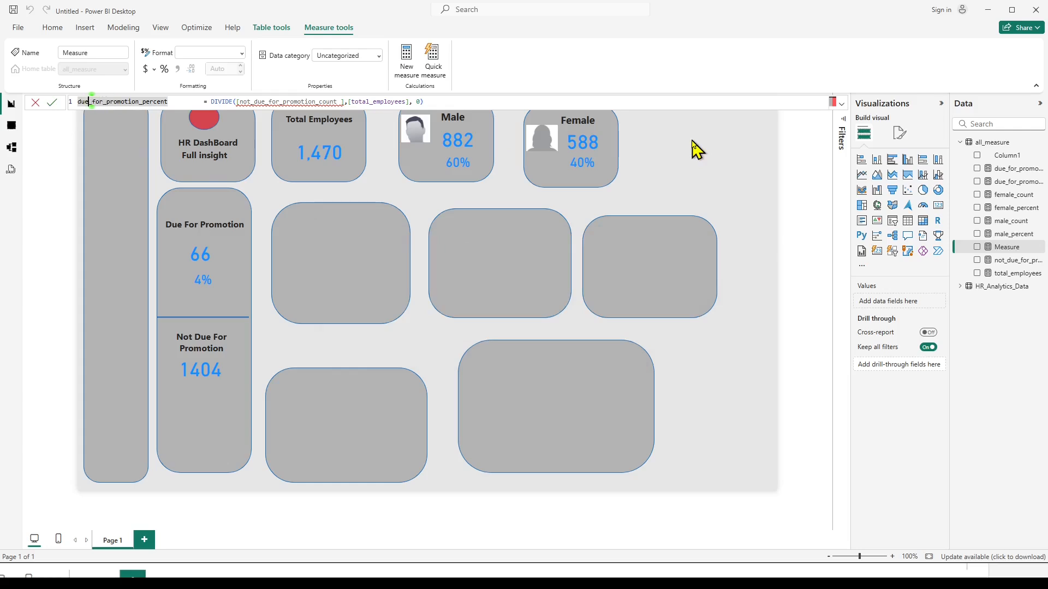
key("Home")
type("not_")
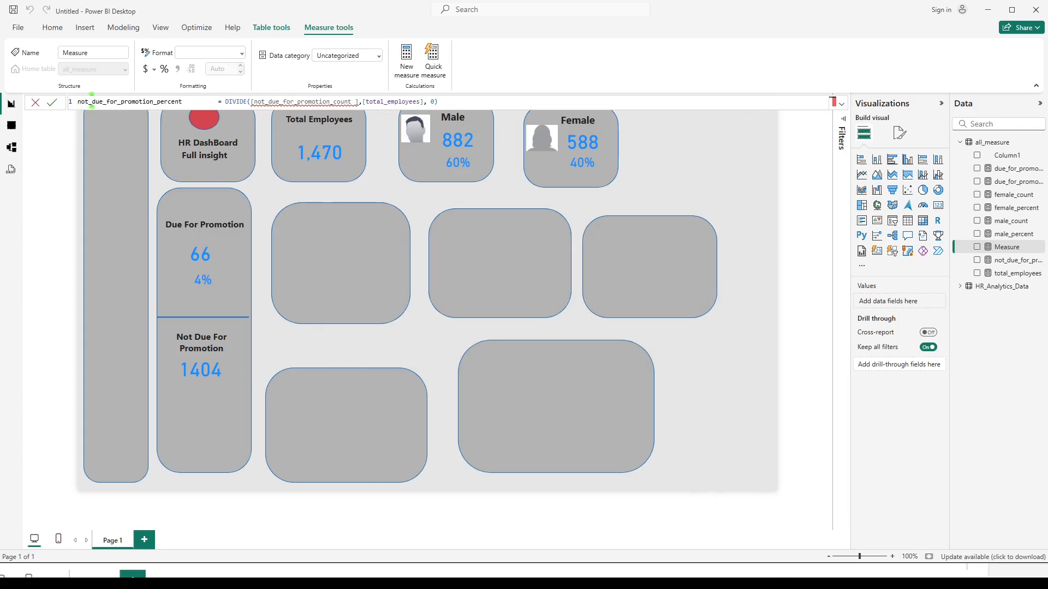
Switch to the formula notes in Notepad and rename the second due_for_promotion_percent line to not_due_for_promotion_percent.
key("alt+Tab")
left_click(60, 392)
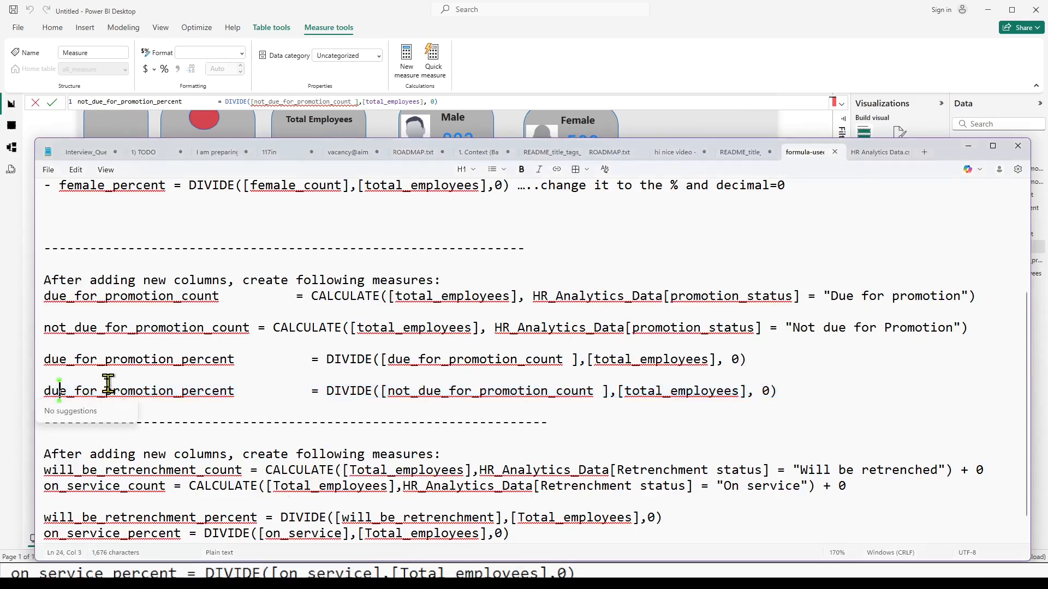
key("Home")
type("not")
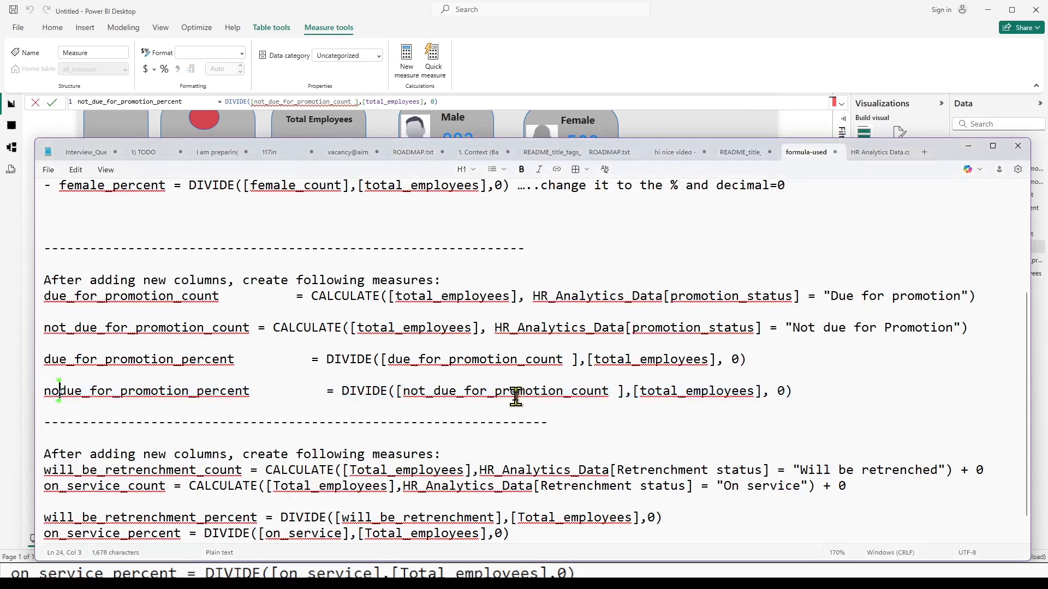
type("_")
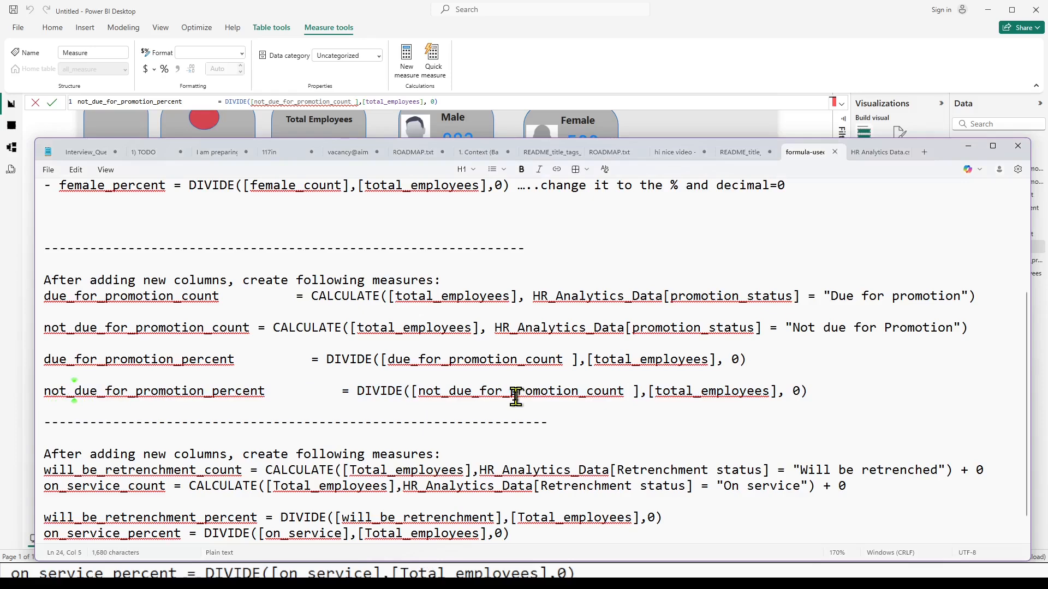
Switch to Power BI and remove the stray space after not_due_for_promotion_count in the new measure's formula.
left_click(562, 576)
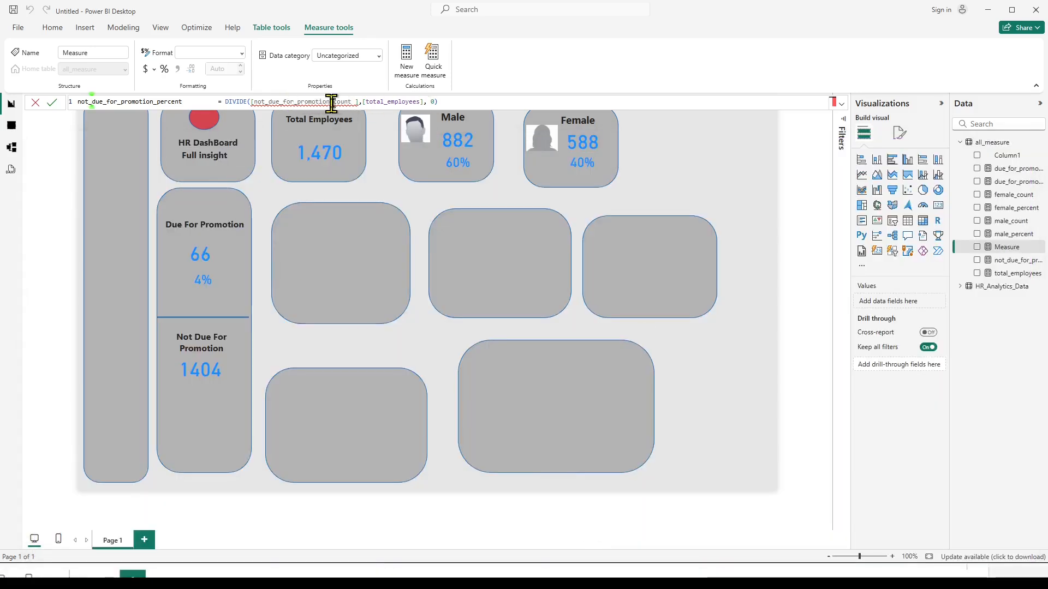
left_click(355, 103)
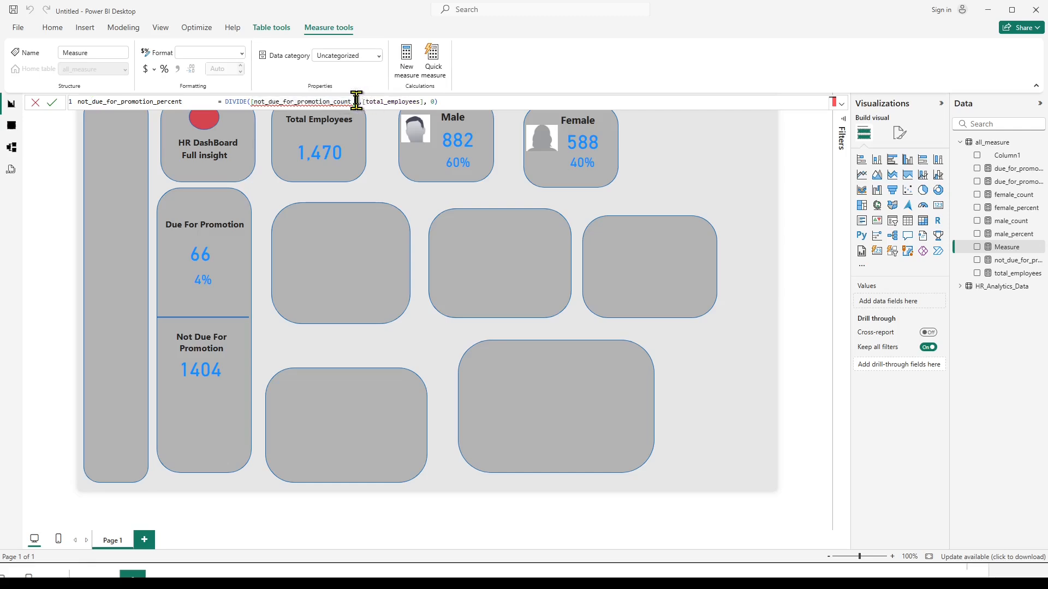
key("BackSpace")
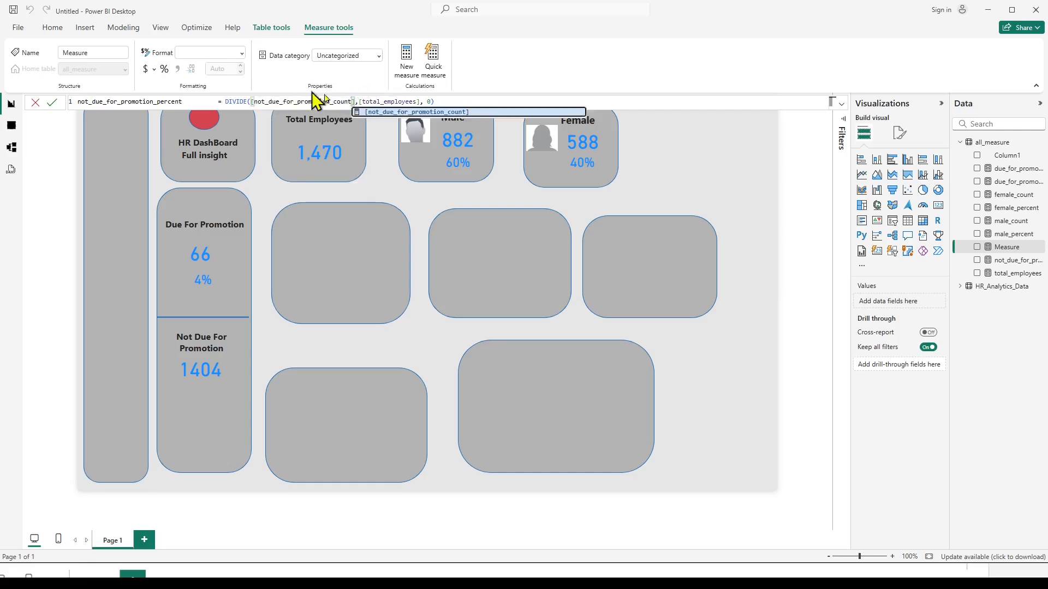
Remove the space before the first closing bracket in both promotion percent formulas in Notepad, and commit the new measure in Power BI.
key("alt+Tab")
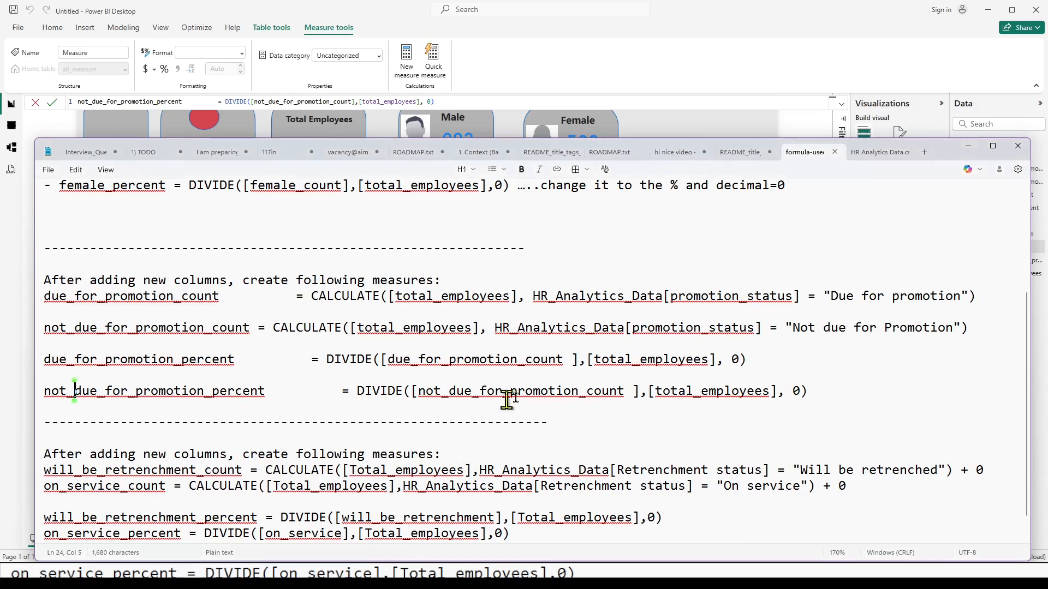
left_click(632, 392)
key("BackSpace")
left_click(571, 359)
key("BackSpace")
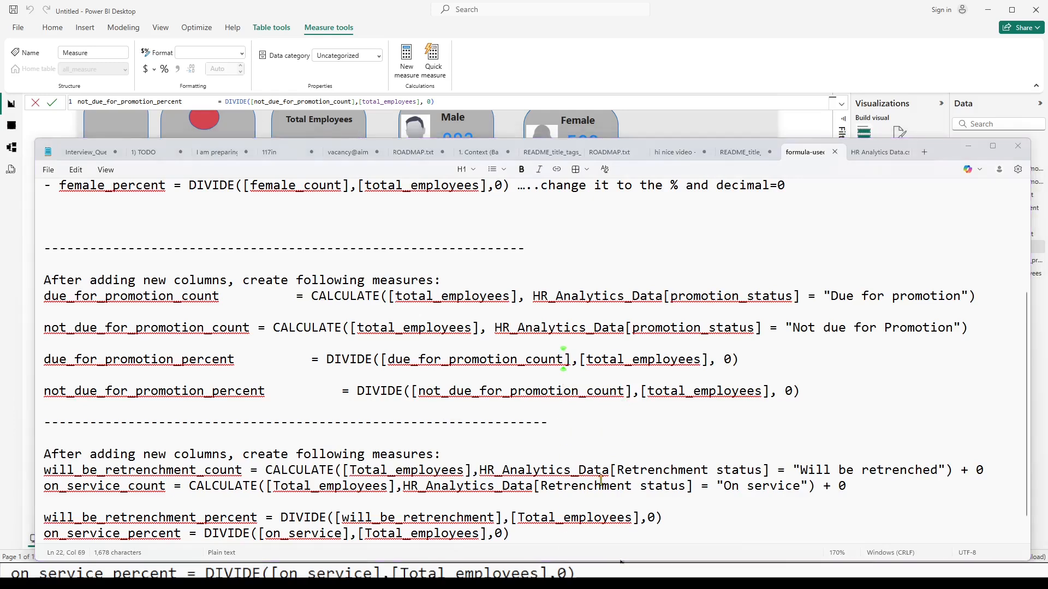
left_click(435, 101)
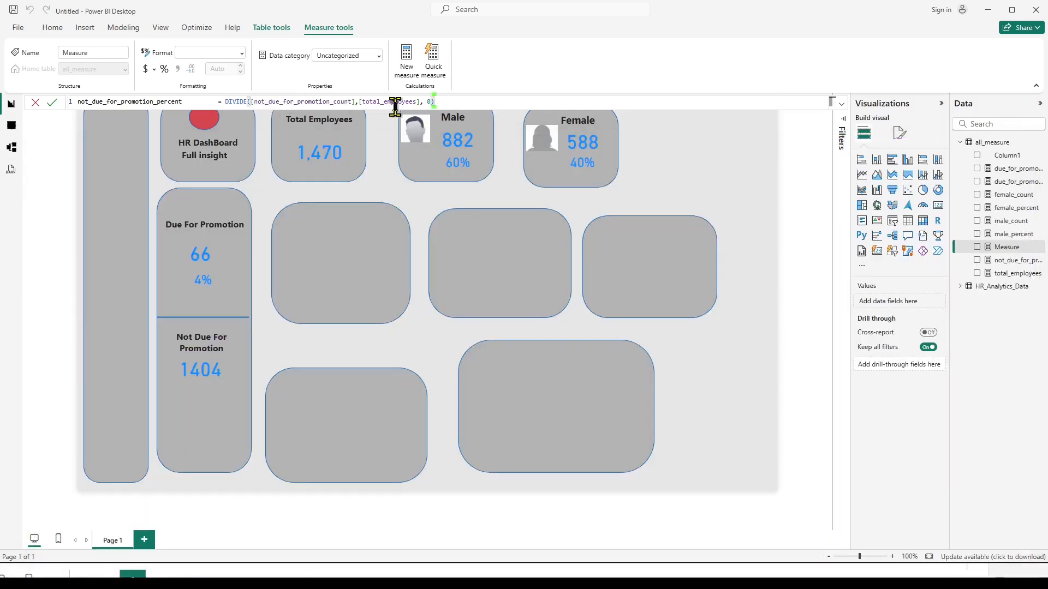
key("Return")
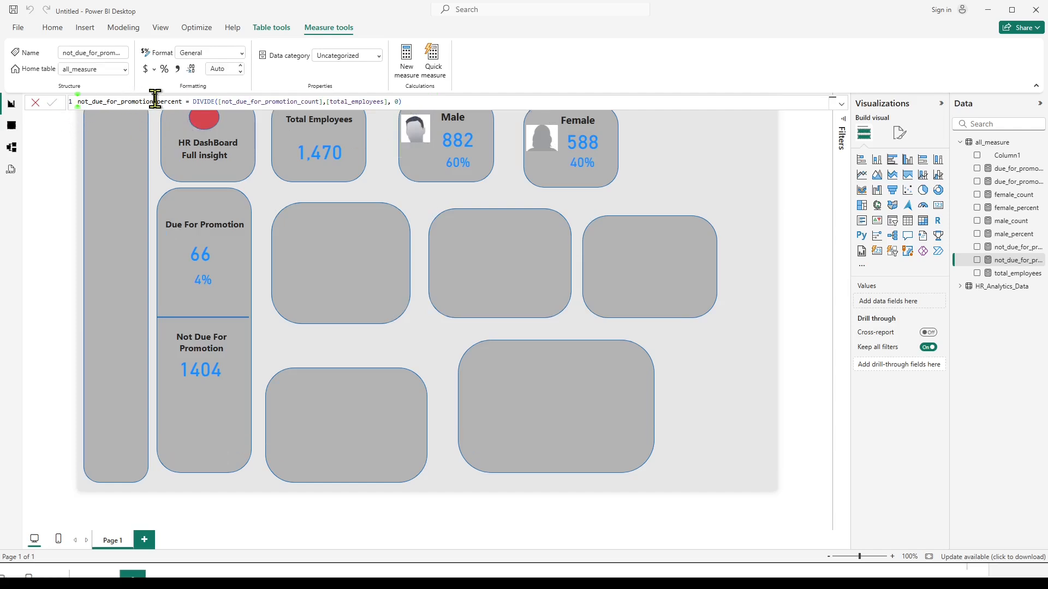
Duplicate the due-for-promotion percentage card below the 1404 count and replace its field with not_due_for_promotion_percent.
left_click(203, 289)
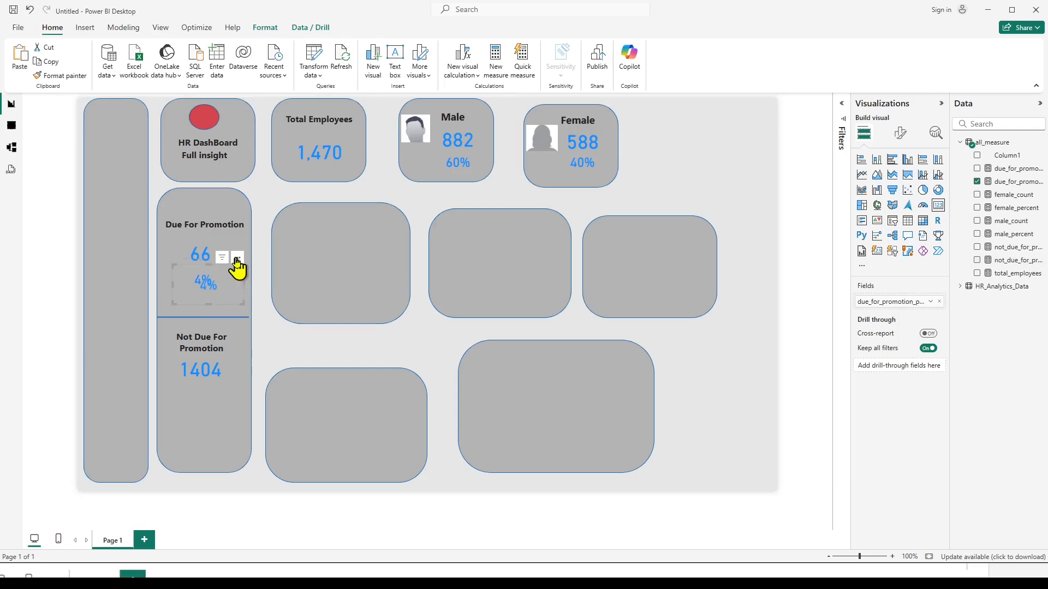
left_click_drag(234, 264, 228, 388)
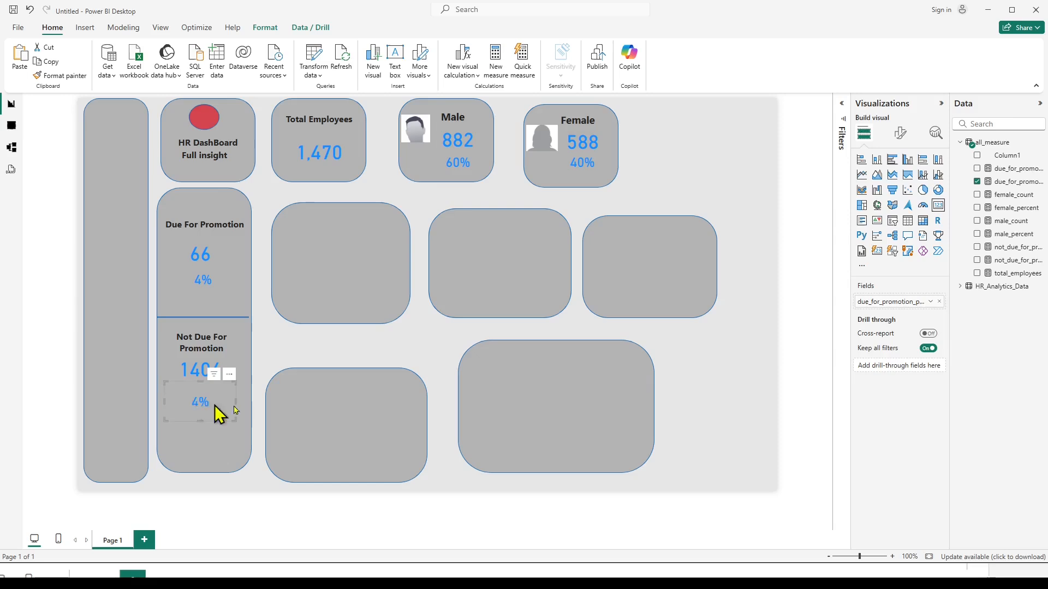
left_click(978, 182)
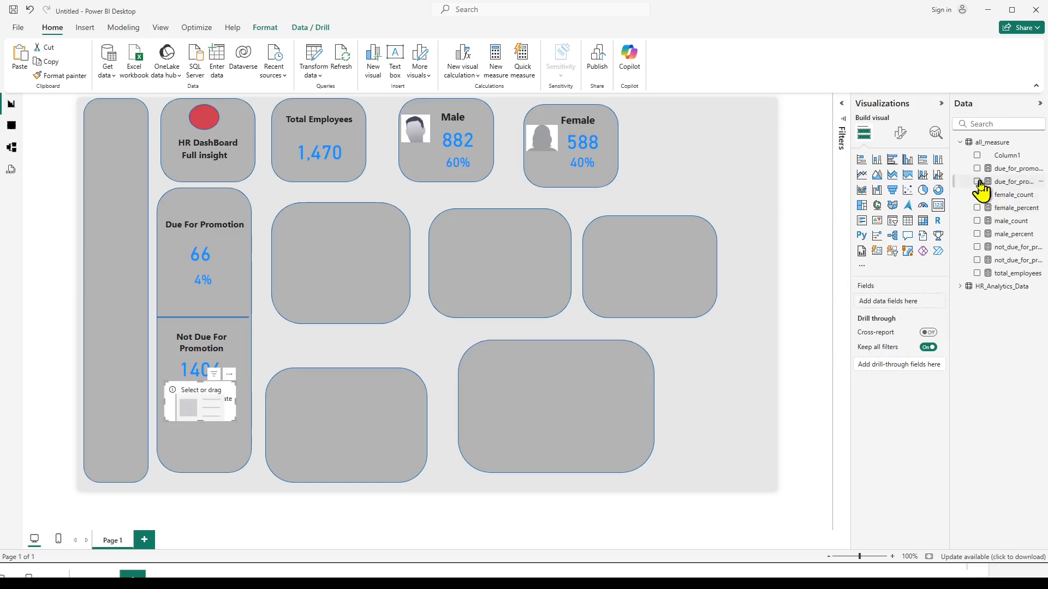
left_click(977, 261)
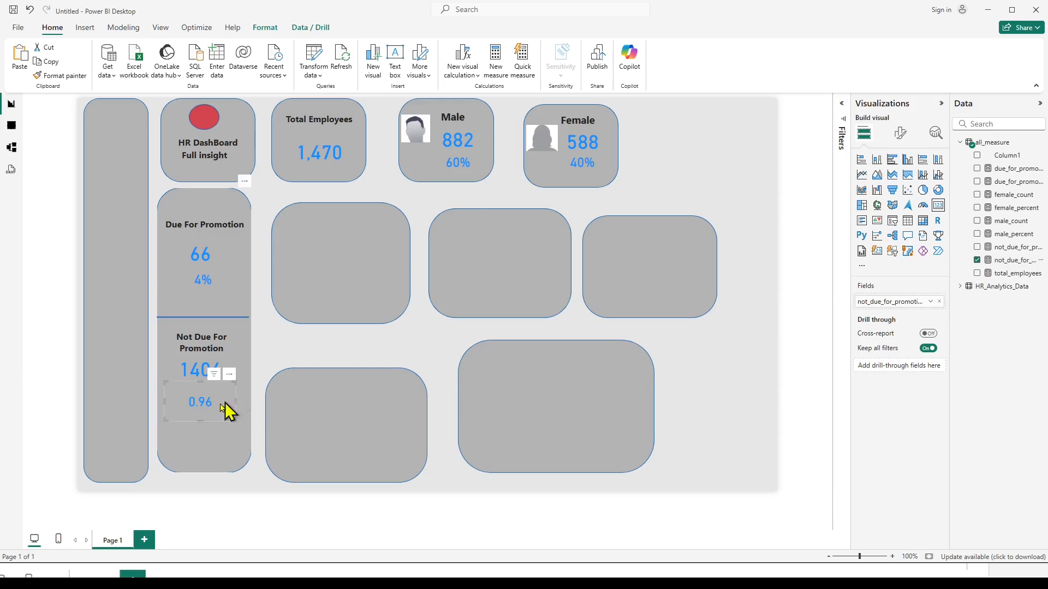
Format the not_due_for_promotion_percent measure as a percentage with 0 decimal places.
left_click(1012, 261)
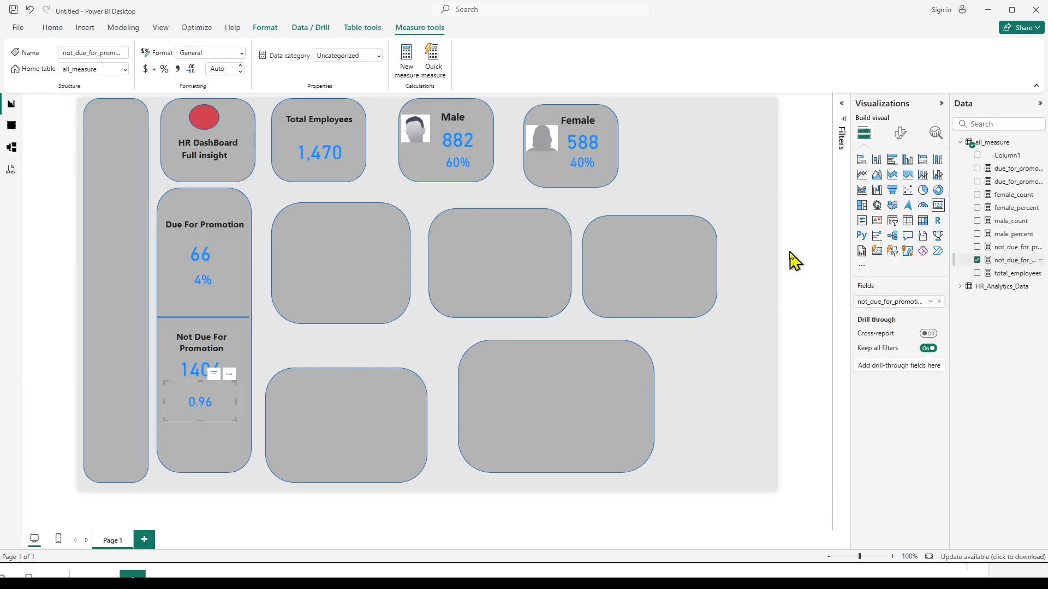
left_click(164, 69)
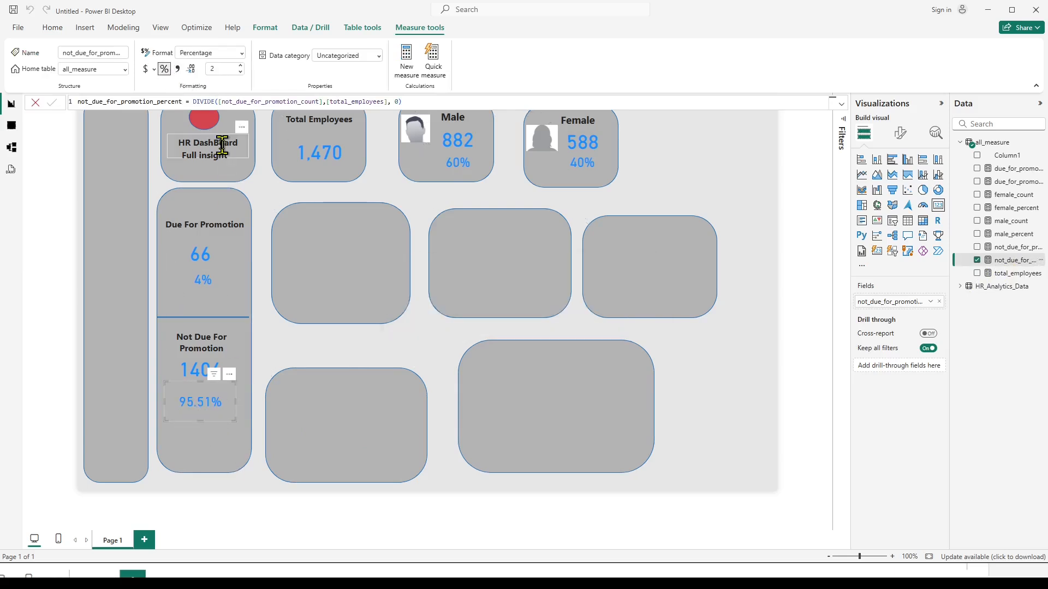
double_click(214, 68)
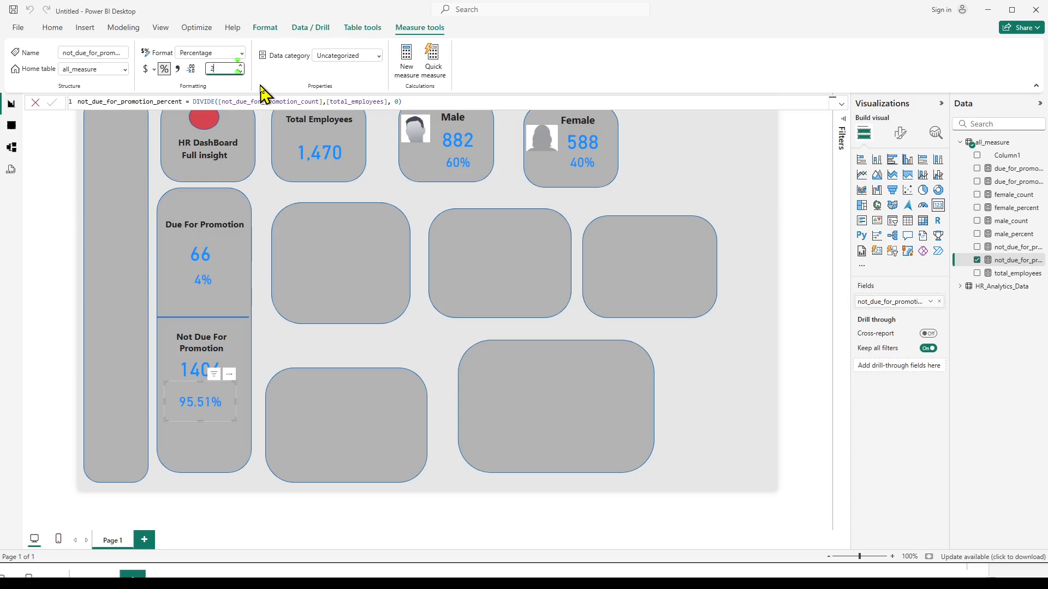
type("0")
key("Return")
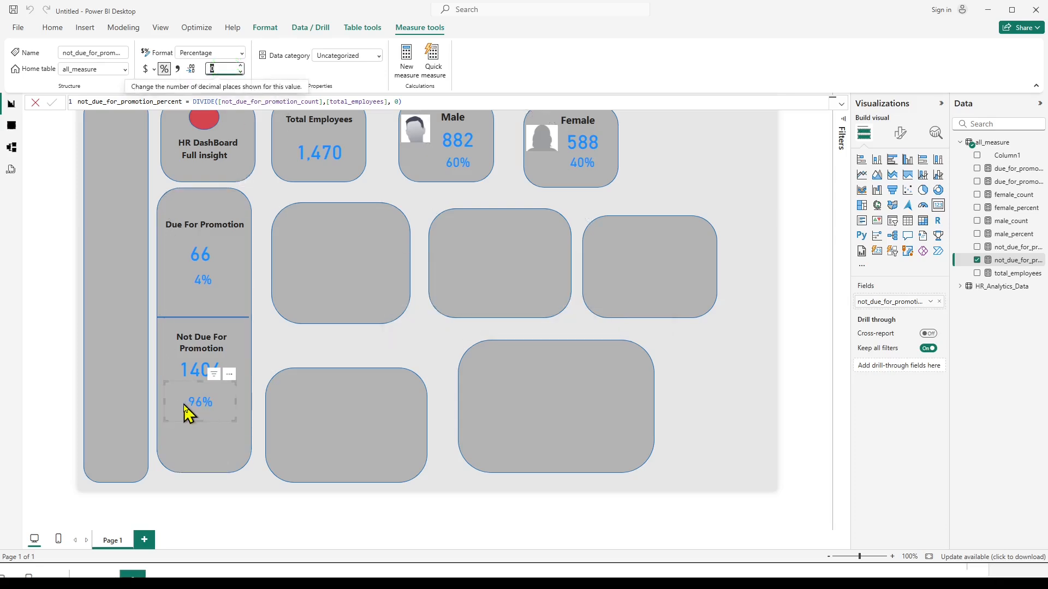
left_click(243, 405)
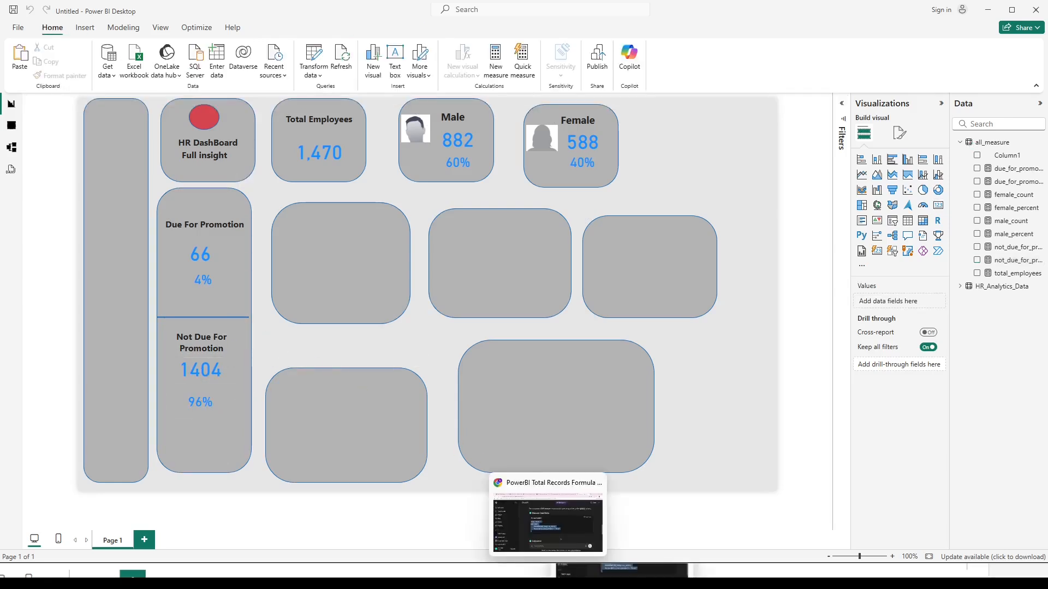
left_click(571, 577)
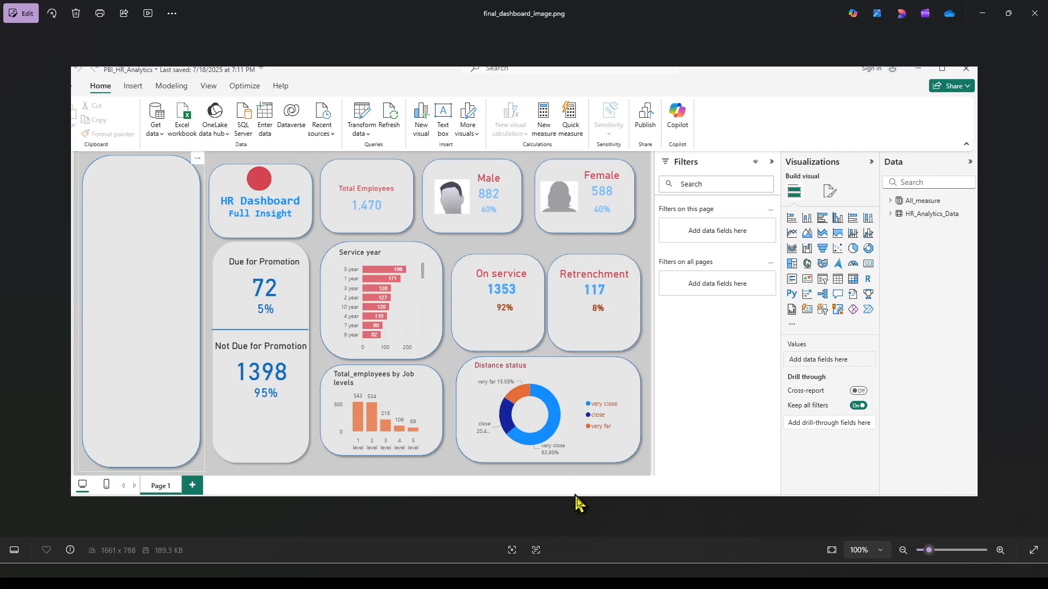
key("alt+Tab")
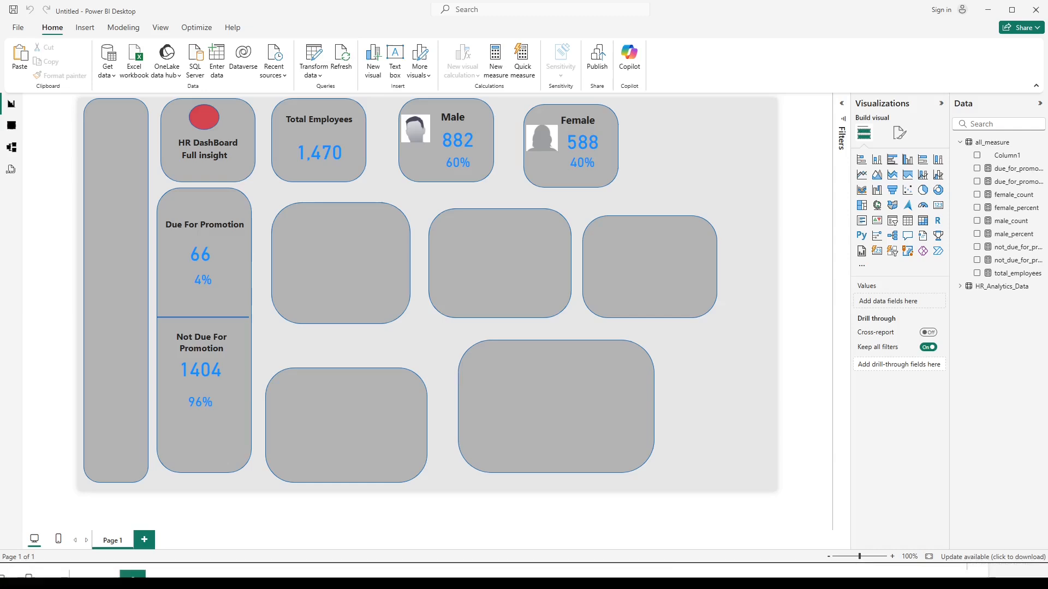
left_click(863, 161)
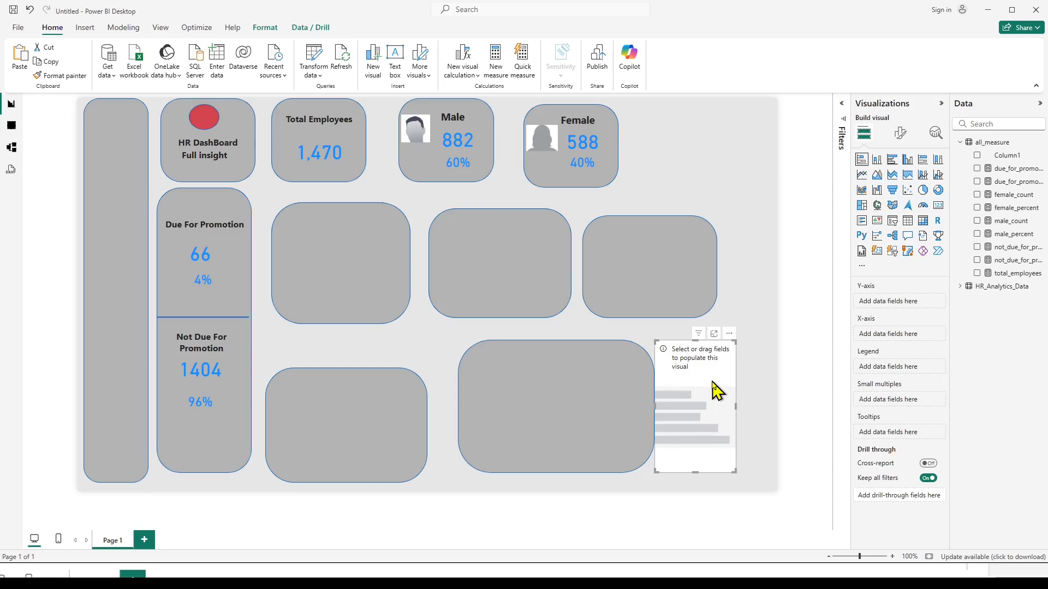
key("Delete")
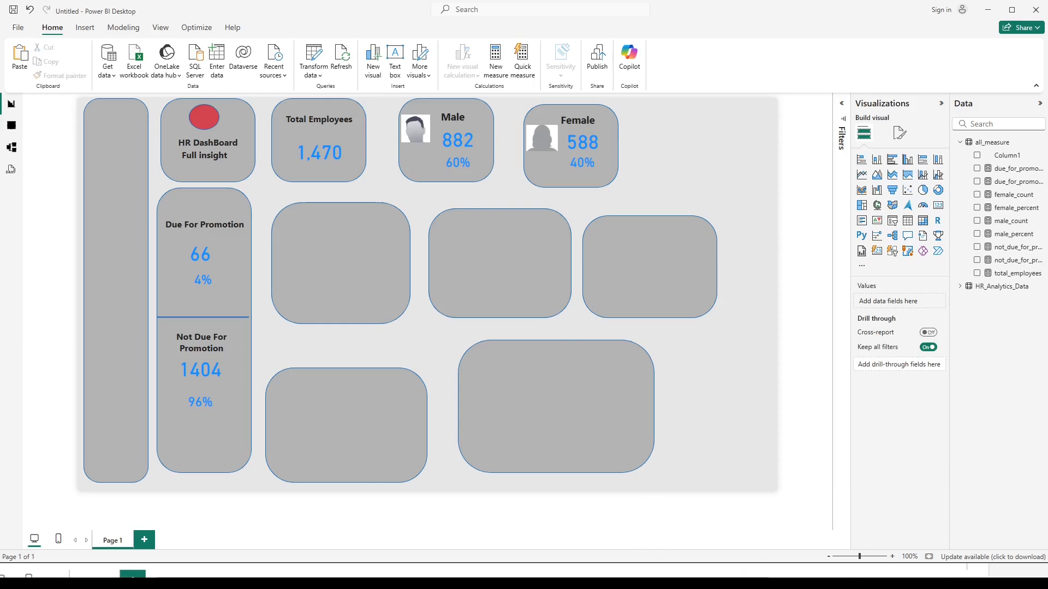
Switch to the formula notes in Notepad and view the retrenchment and on-service measure formulas.
left_click(572, 576)
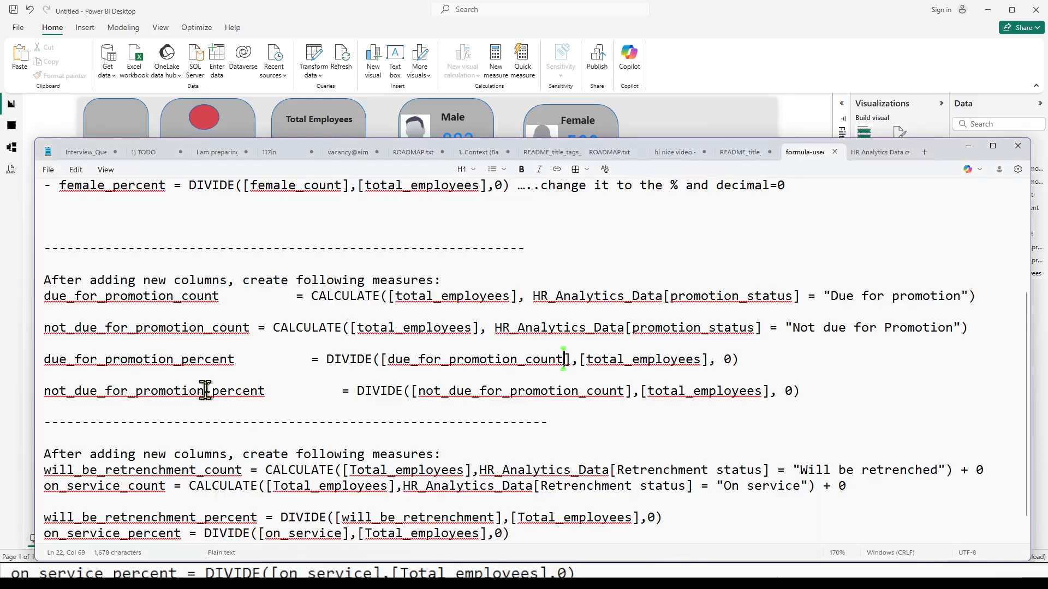
scroll(216, 379, "down", 1)
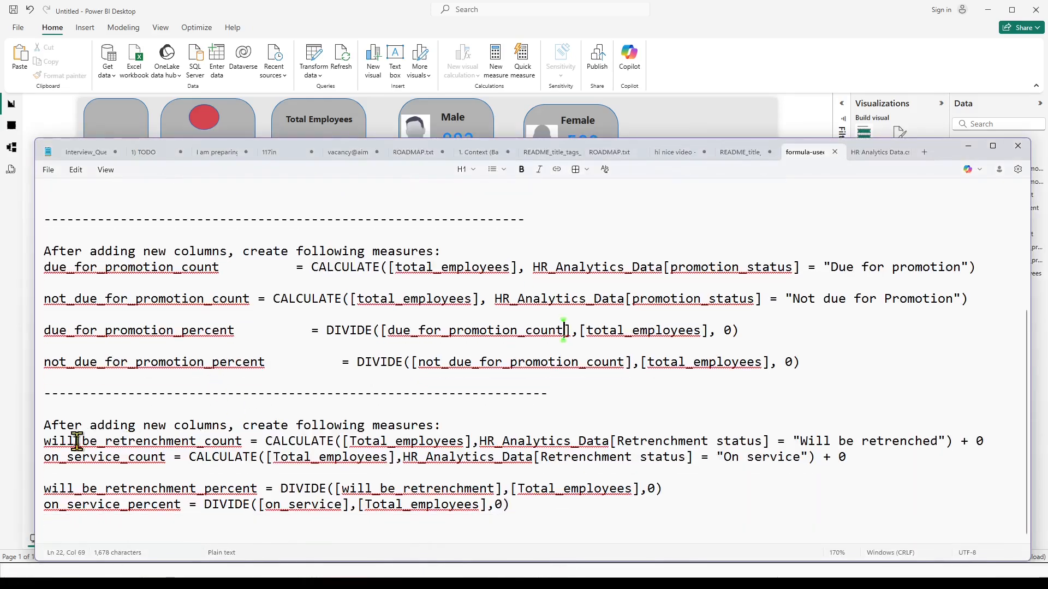
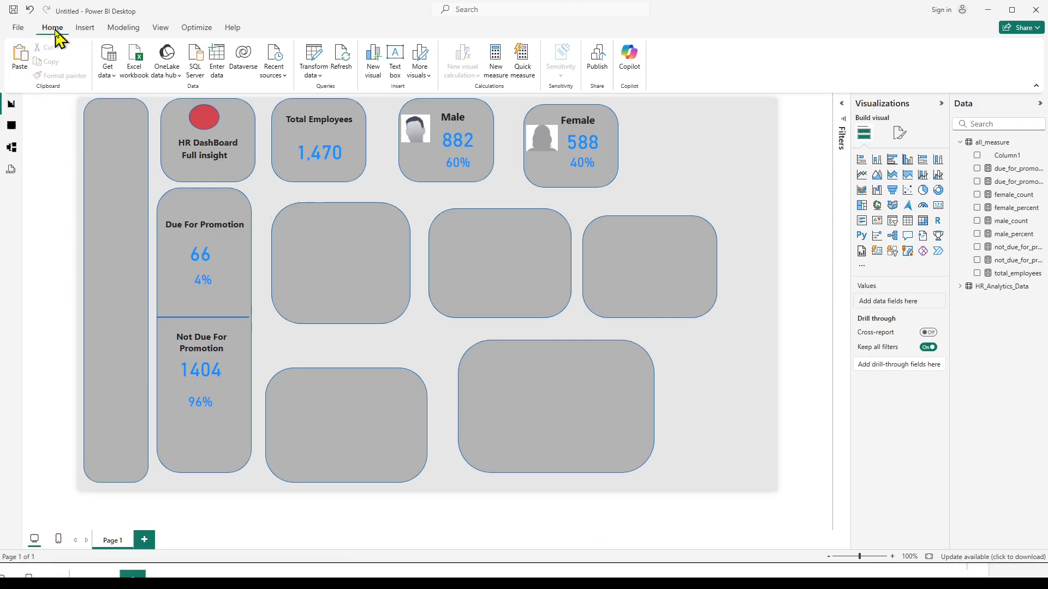
Open the Power Query editor and start a column from examples in HR_Analytics_Data, using YearsAtCompany as the source column.
left_click(311, 55)
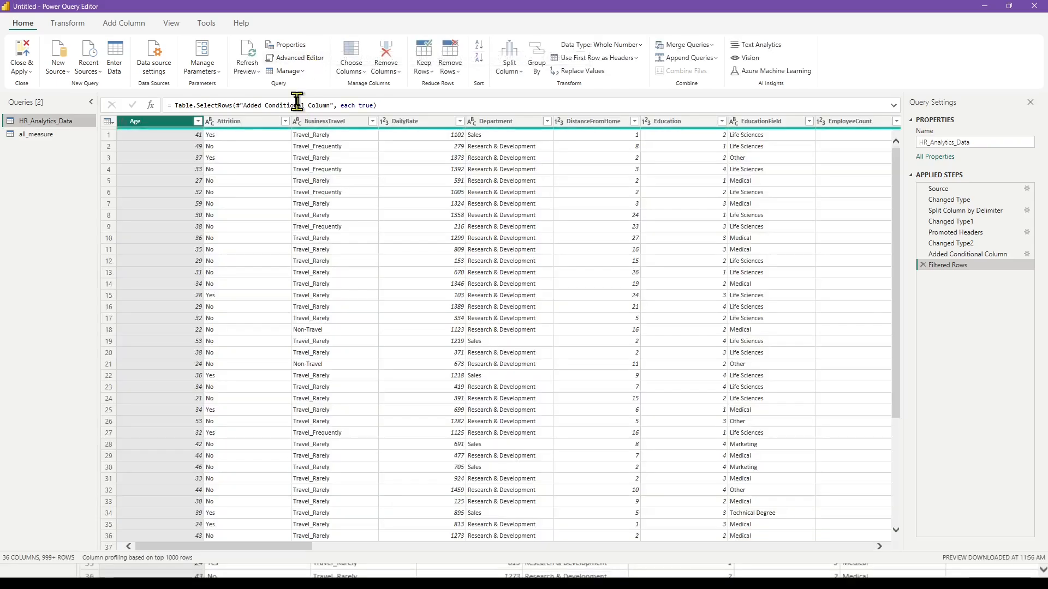
left_click_drag(289, 546, 879, 548)
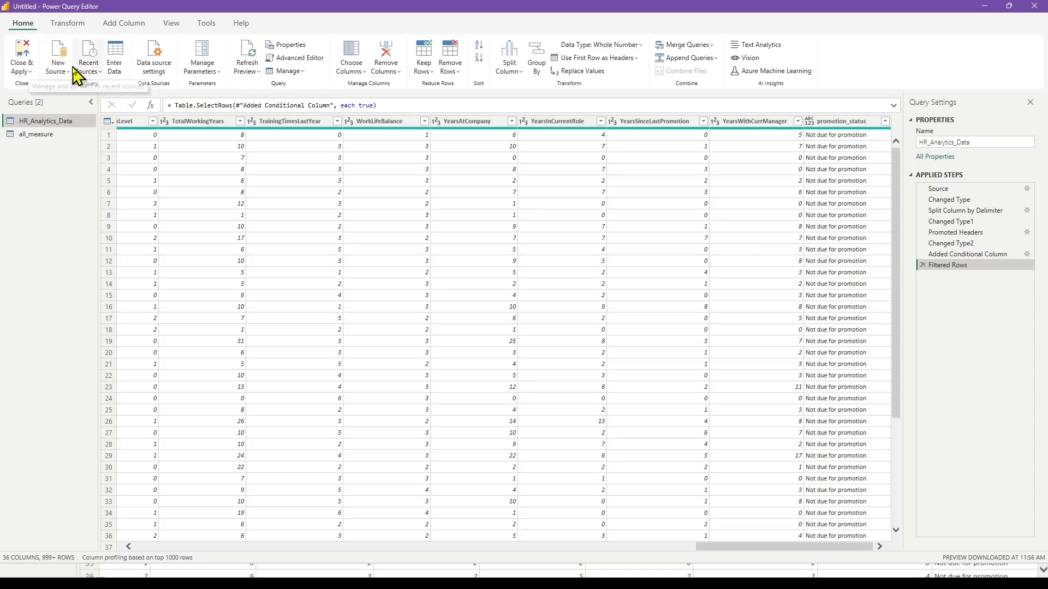
left_click(119, 28)
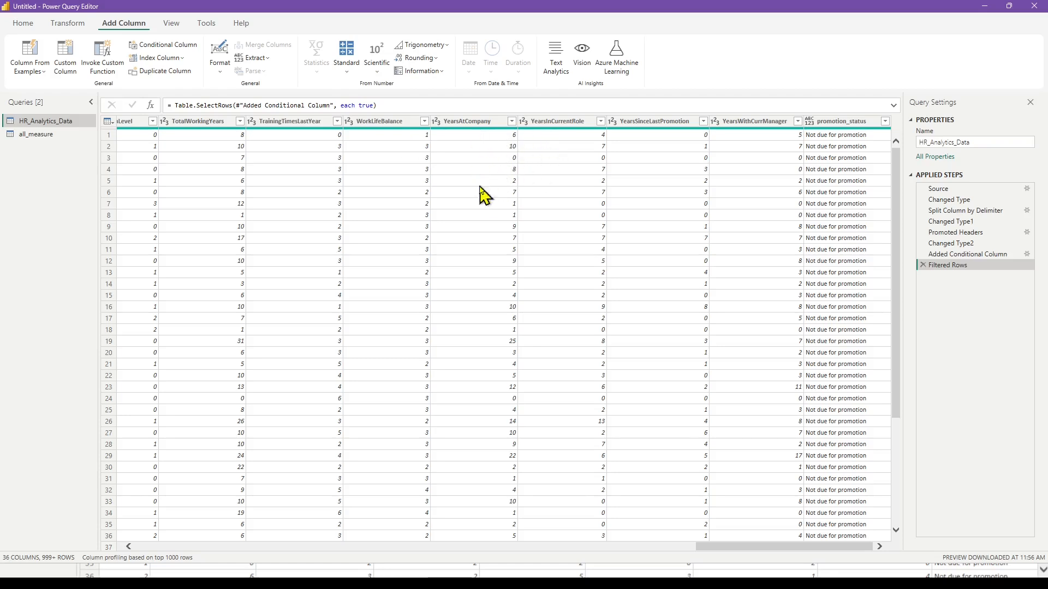
left_click(44, 75)
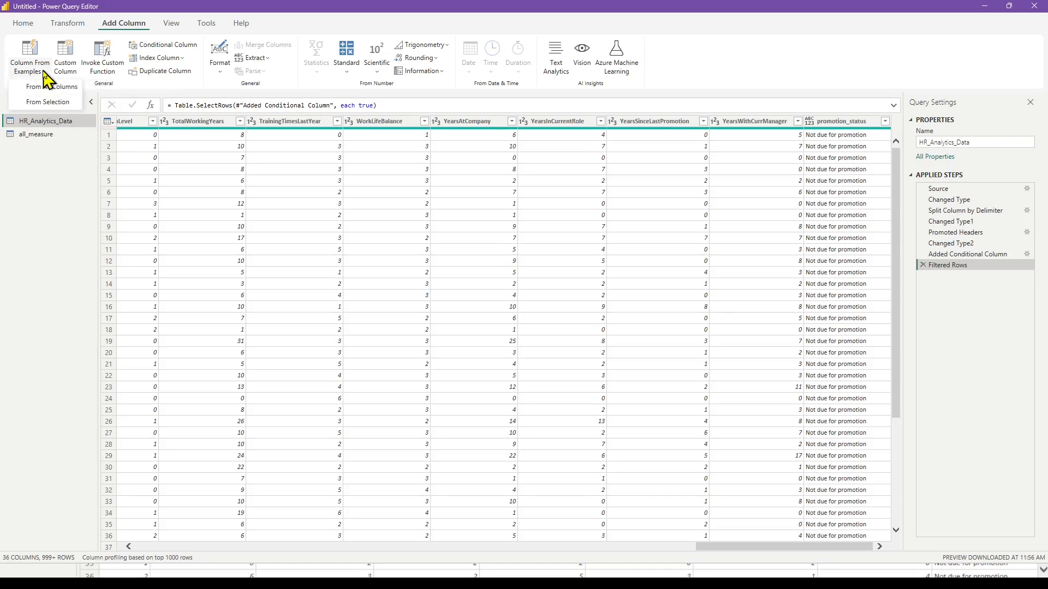
left_click(38, 102)
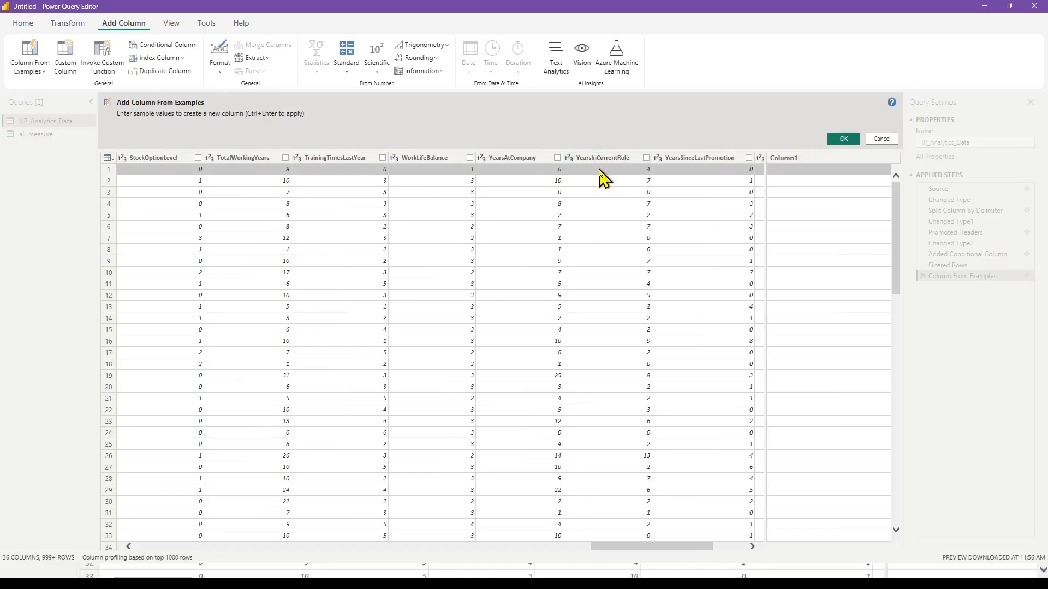
left_click(557, 158)
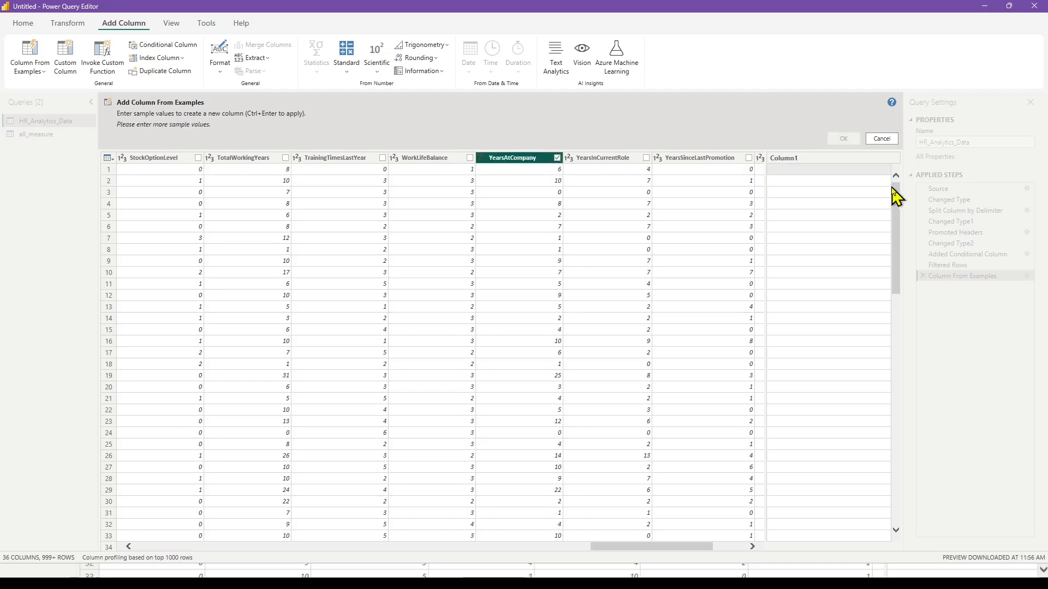
Name the new example-based column service_year.
left_click(798, 165)
right_click(799, 166)
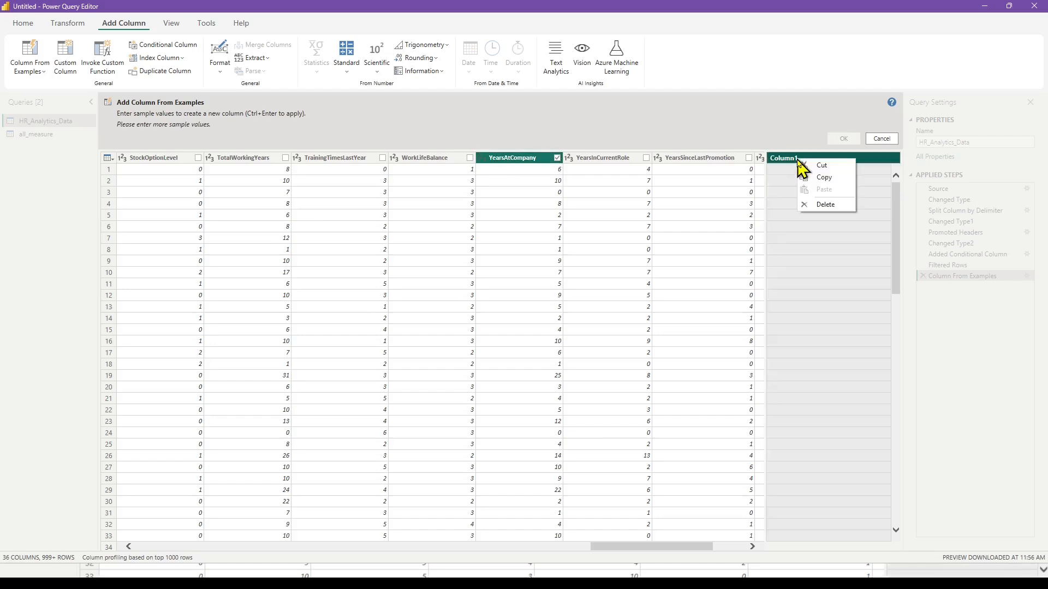
double_click(798, 159)
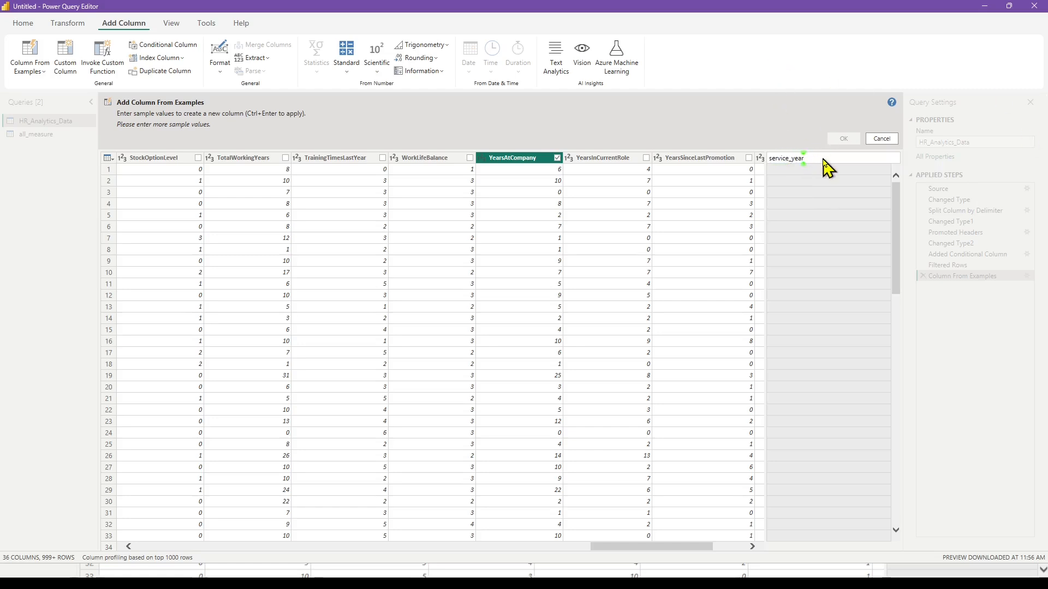
left_click(789, 172)
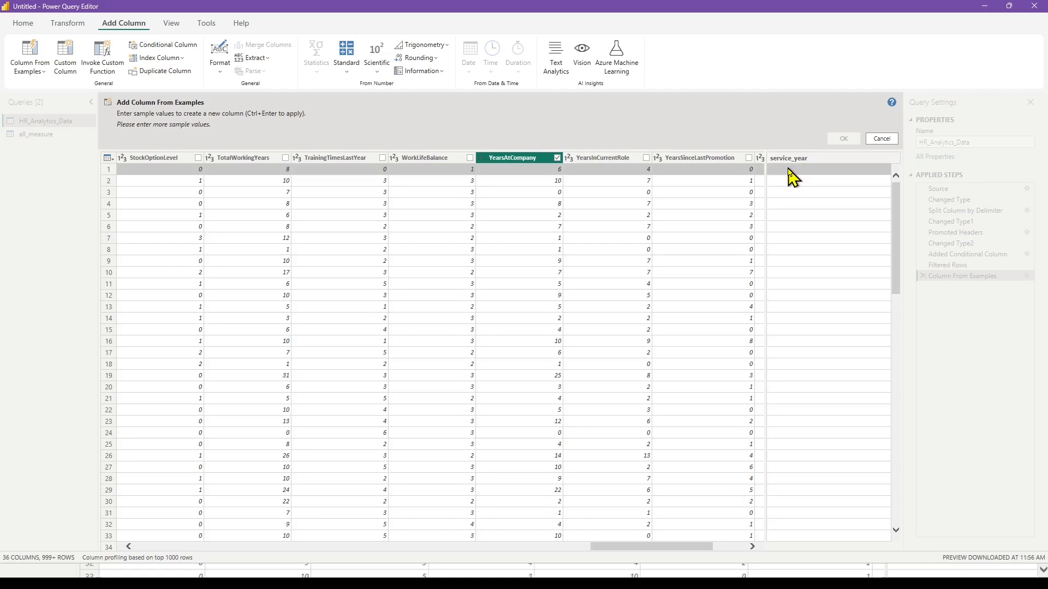
Fill the service_year column from the first-row sample "6 years" and add it to the table.
left_click(792, 175)
type("6 years")
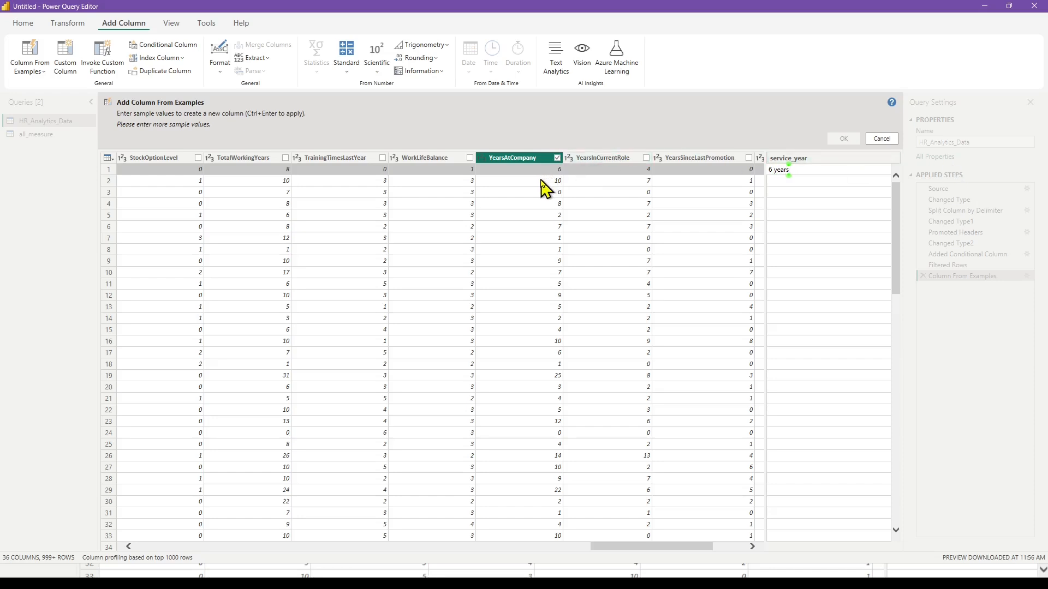
key("Return")
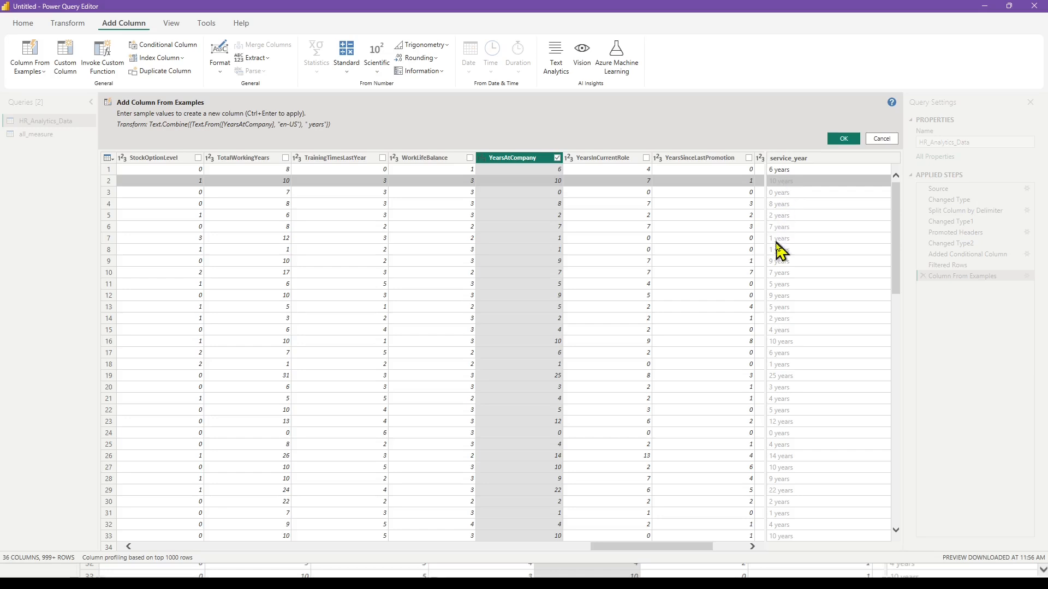
left_click(844, 141)
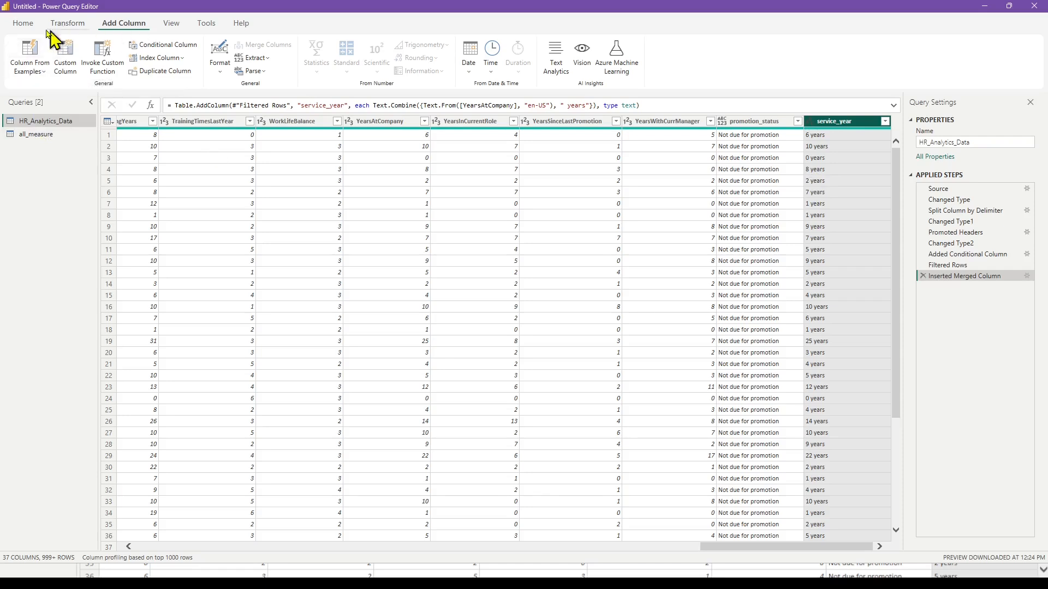
Apply the query changes and close the Power Query editor.
left_click(28, 25)
left_click(18, 70)
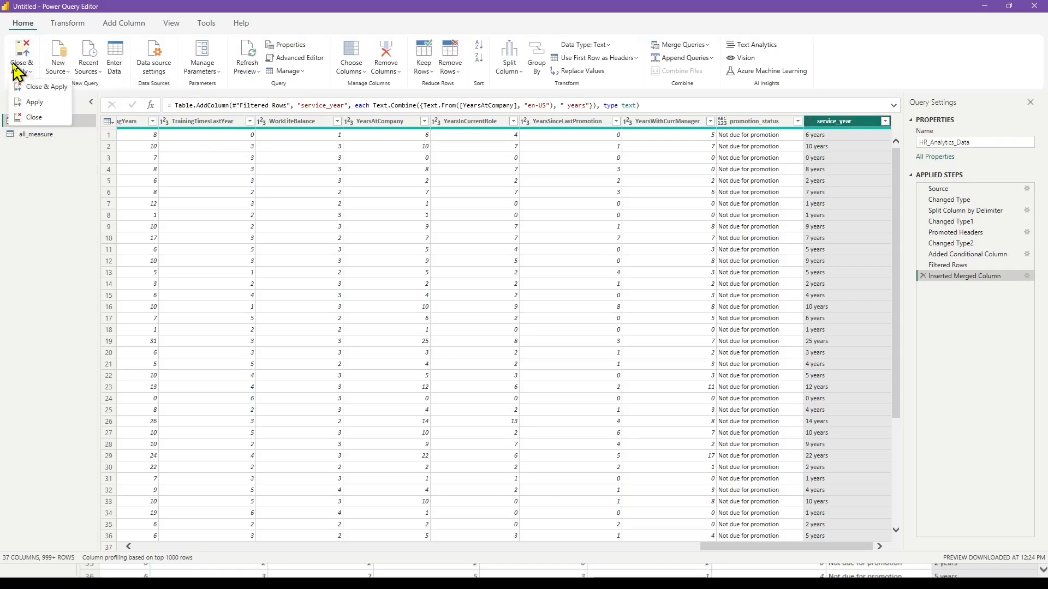
left_click(32, 92)
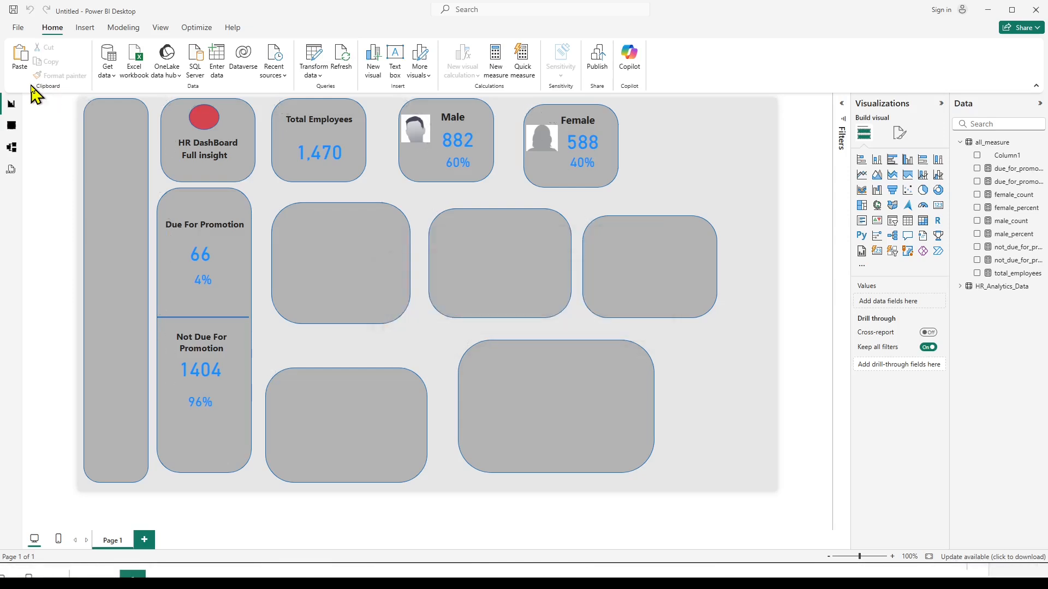
Reopen the Power Query editor and start another column from examples from the selection, naming it job_level.
left_click(315, 60)
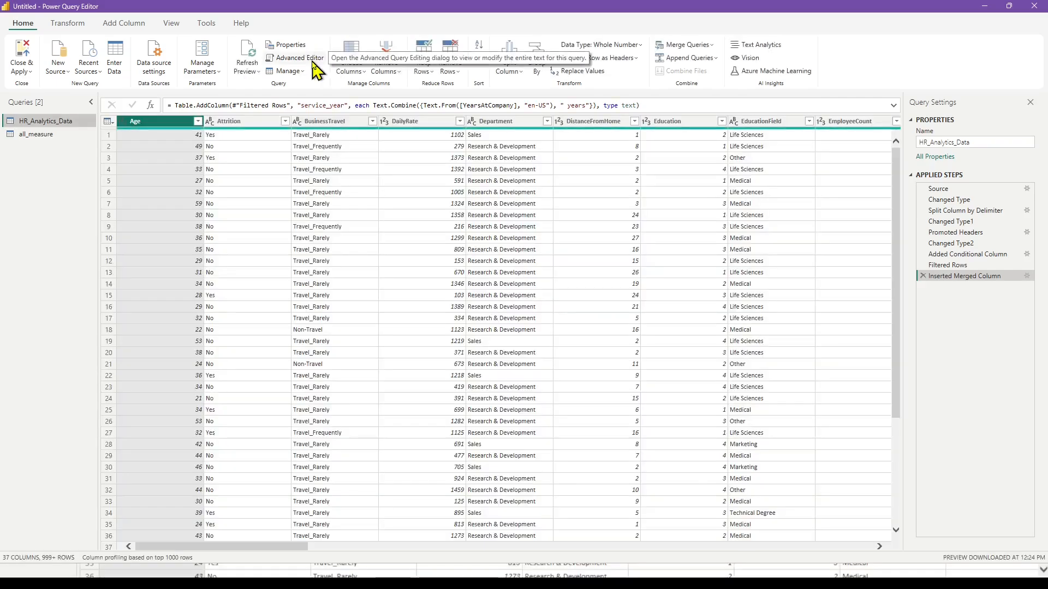
left_click(122, 25)
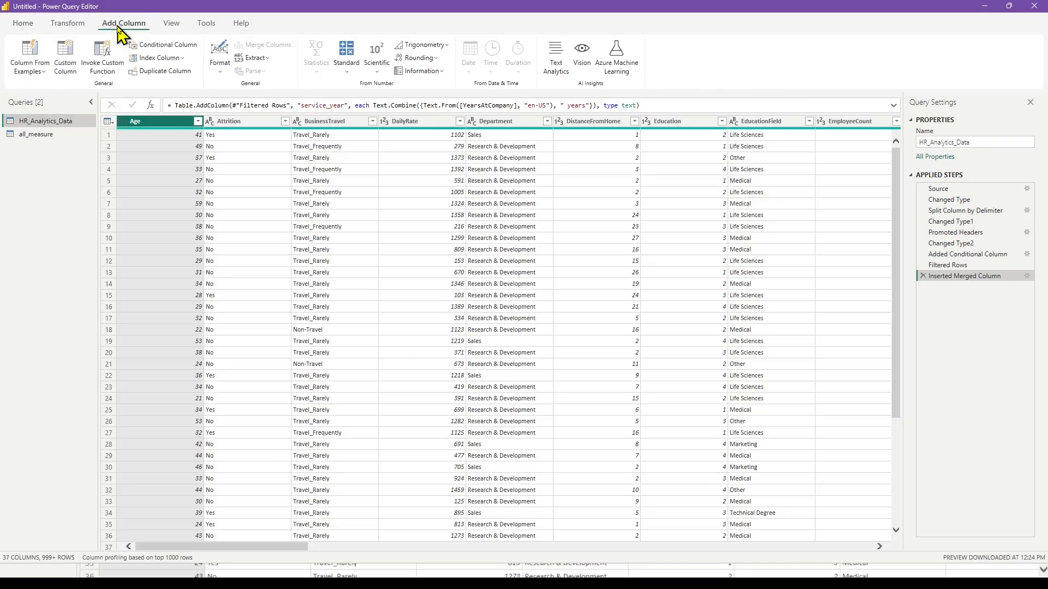
left_click(44, 72)
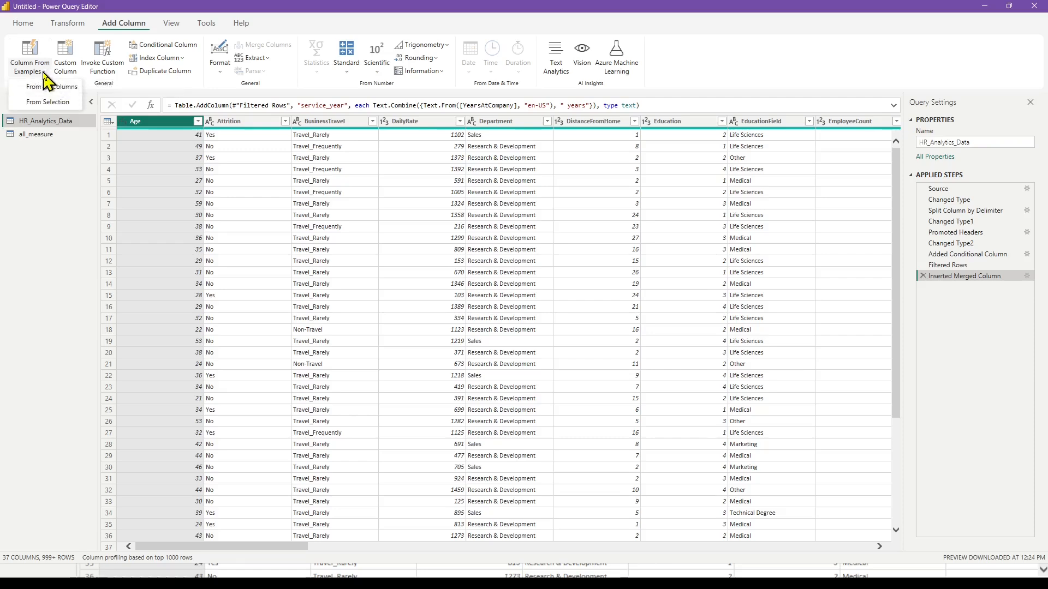
left_click(47, 102)
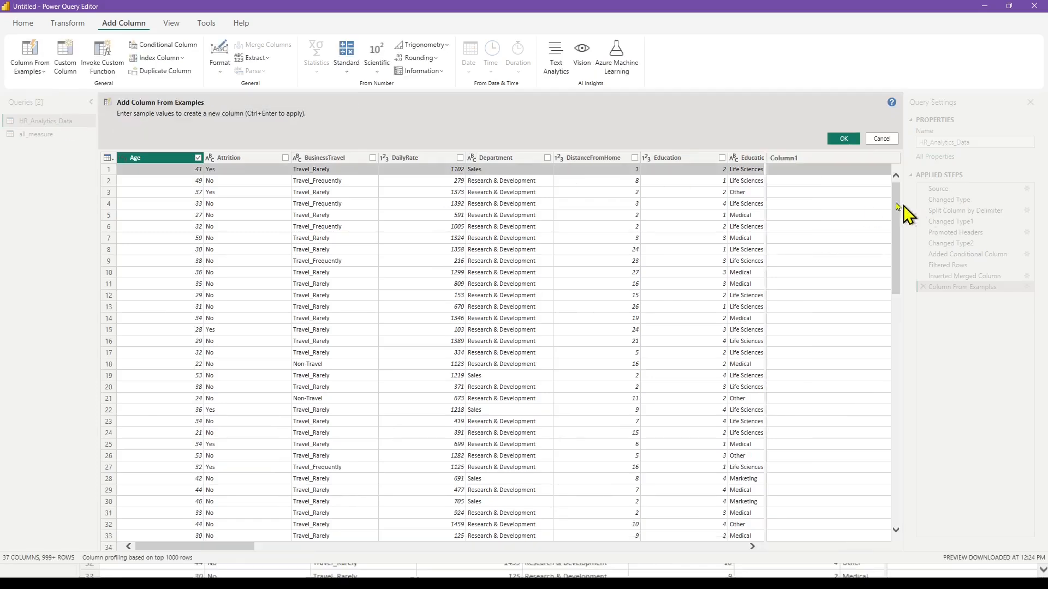
double_click(806, 159)
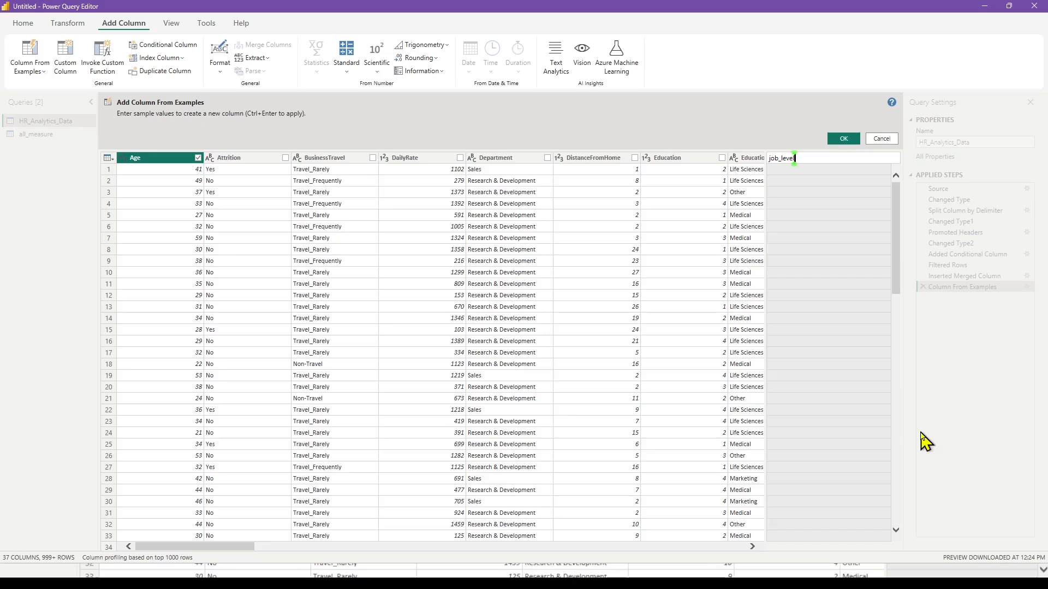
key("Return")
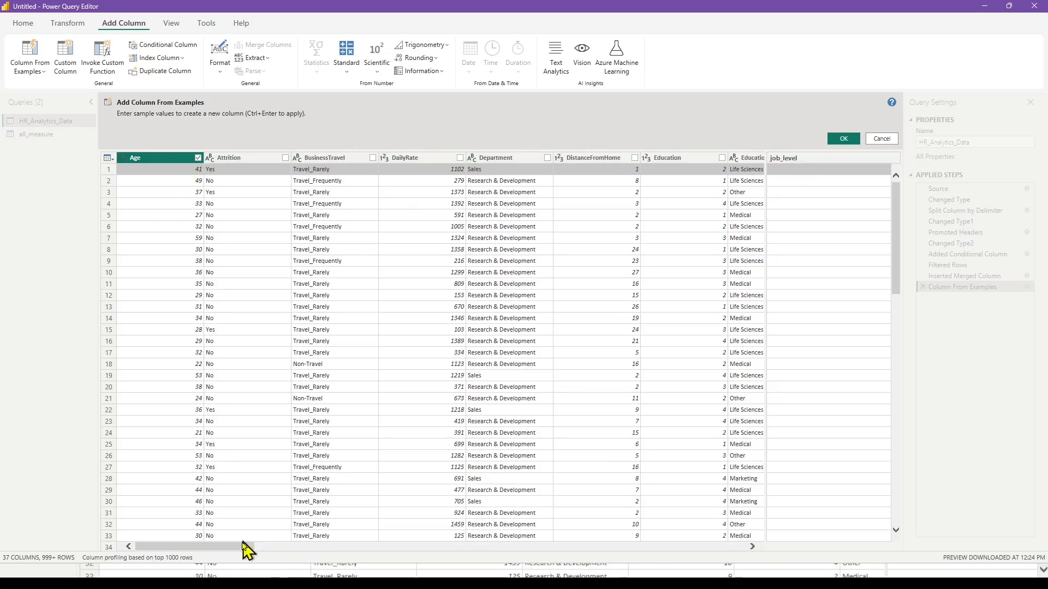
Generate the job_level column from JobLevel with the first-row sample "2 level", and close the query editor with the changes applied.
left_click_drag(241, 550, 372, 558)
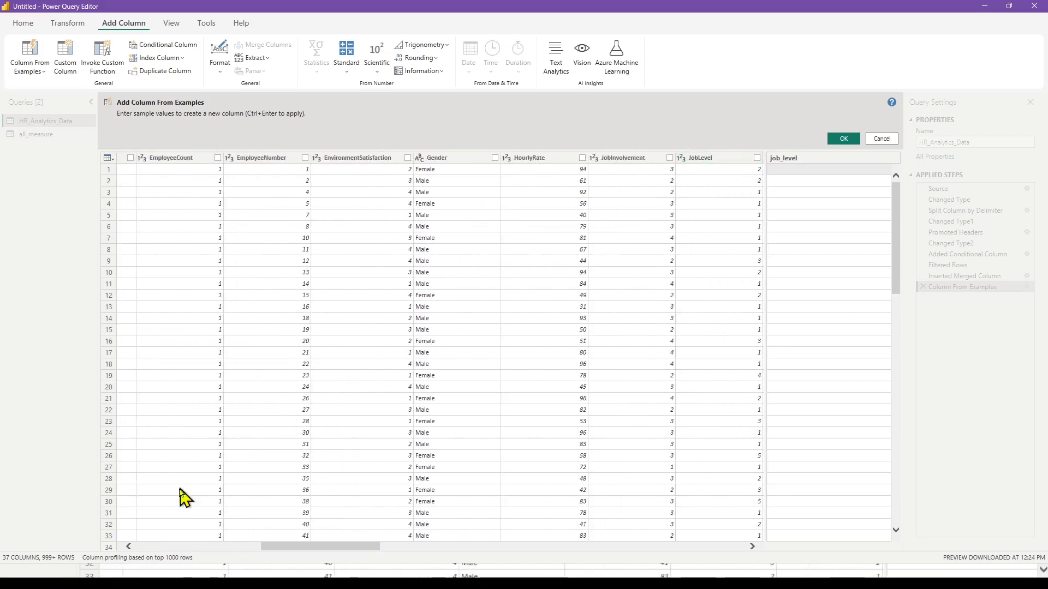
left_click_drag(318, 550, 358, 539)
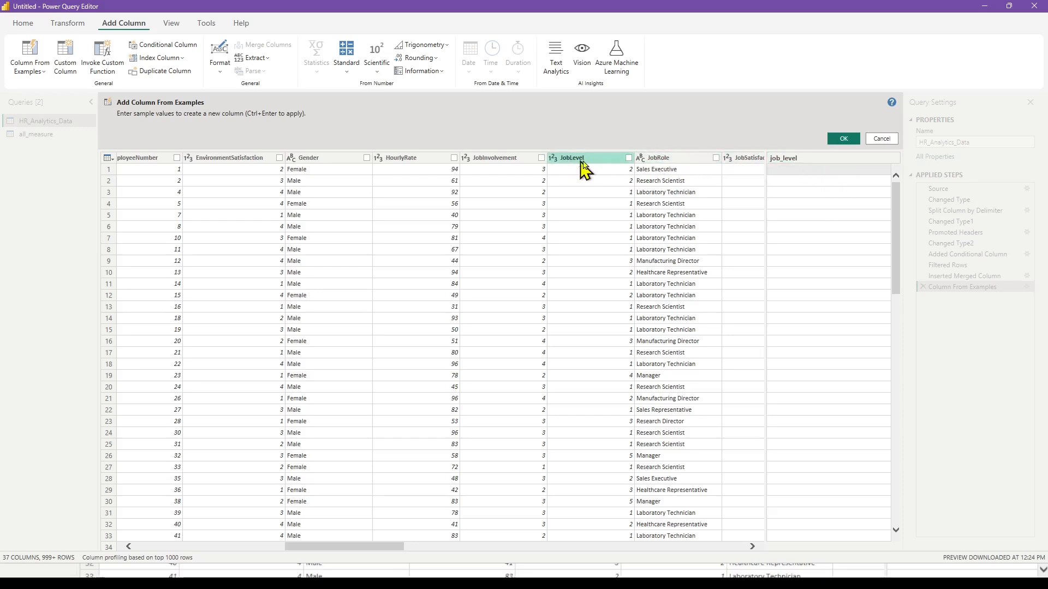
left_click(628, 157)
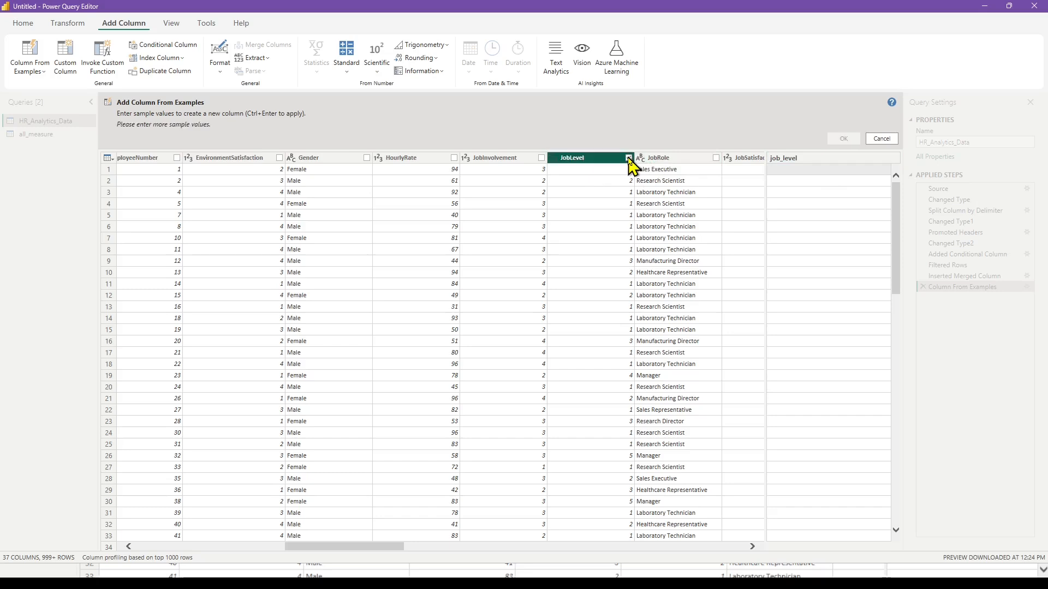
left_click(787, 171)
type("2 level")
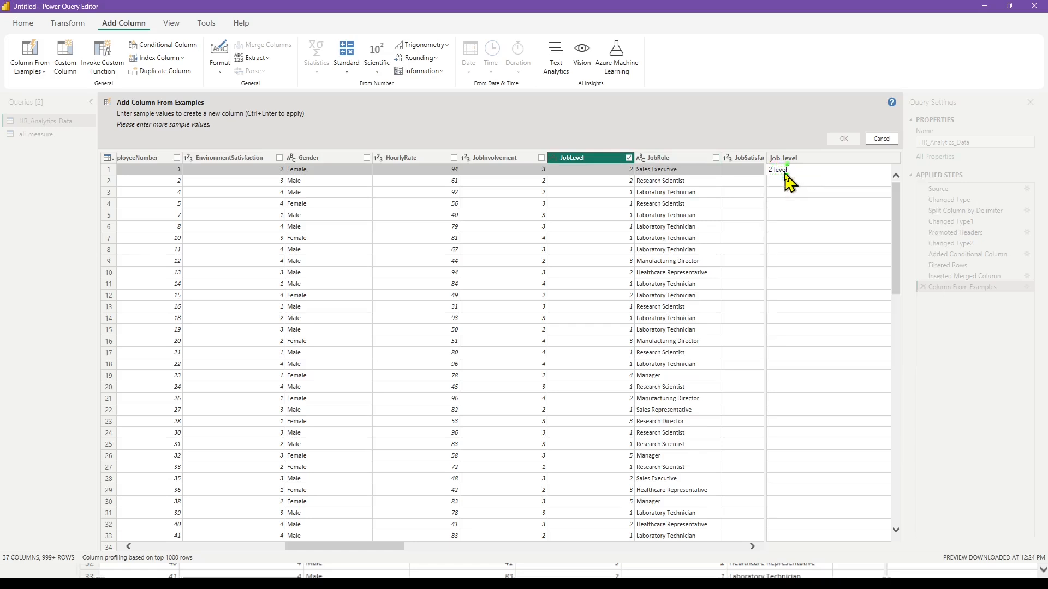
left_click(600, 162)
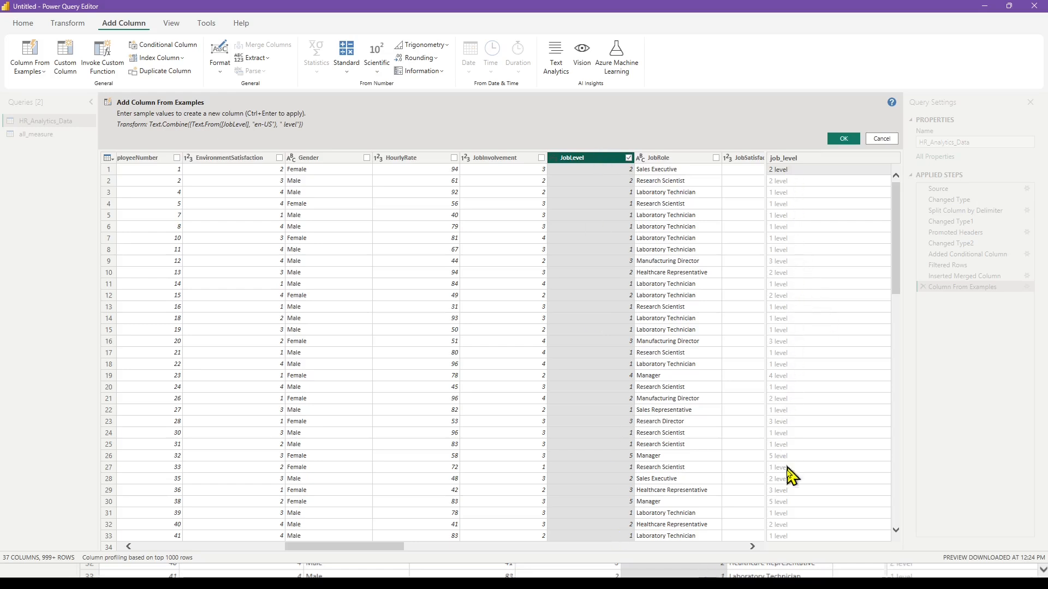
left_click(845, 140)
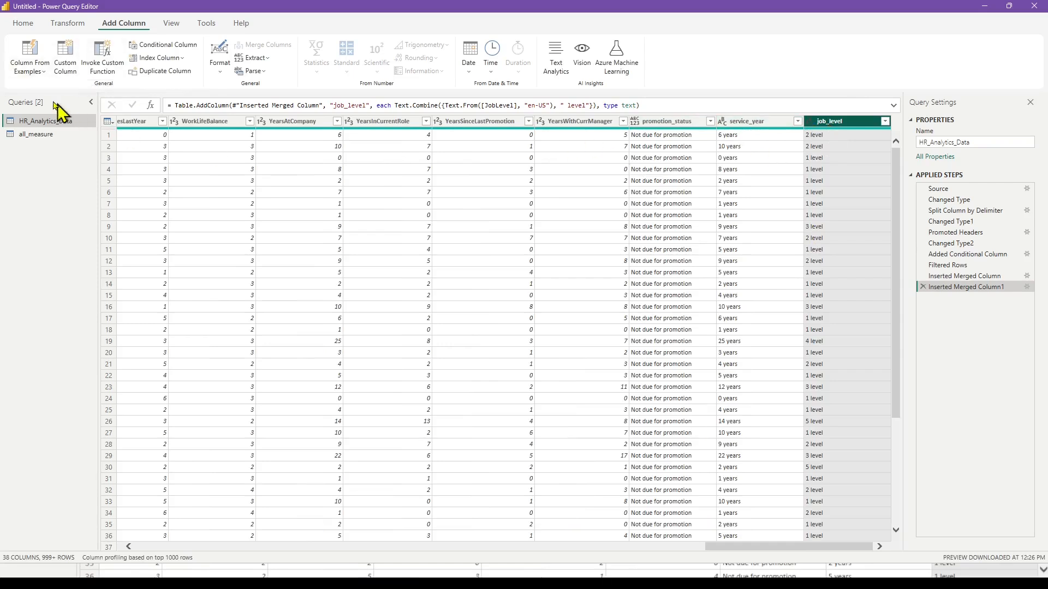
left_click(24, 24)
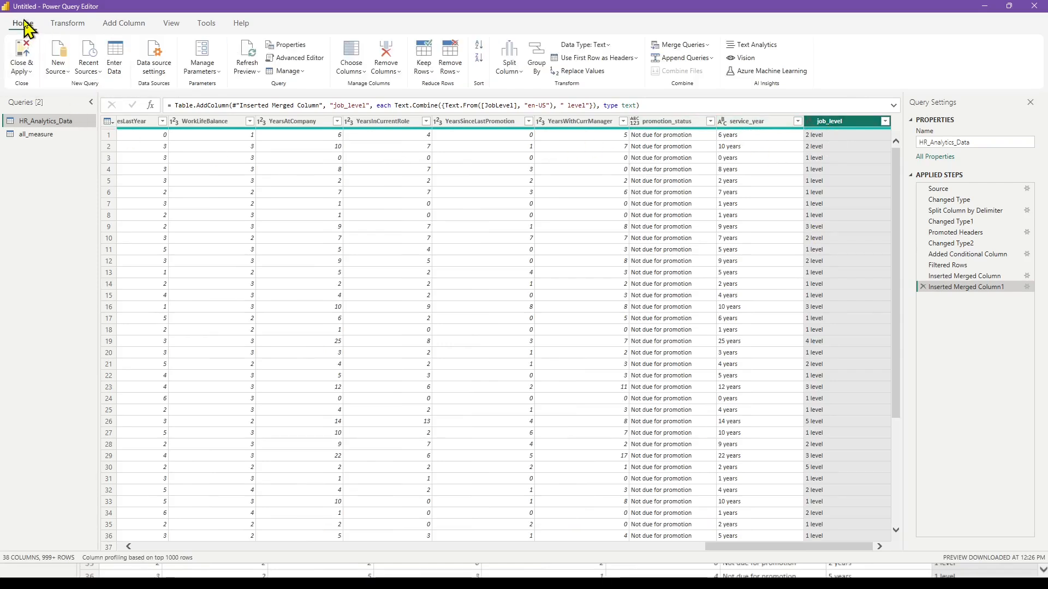
left_click(23, 49)
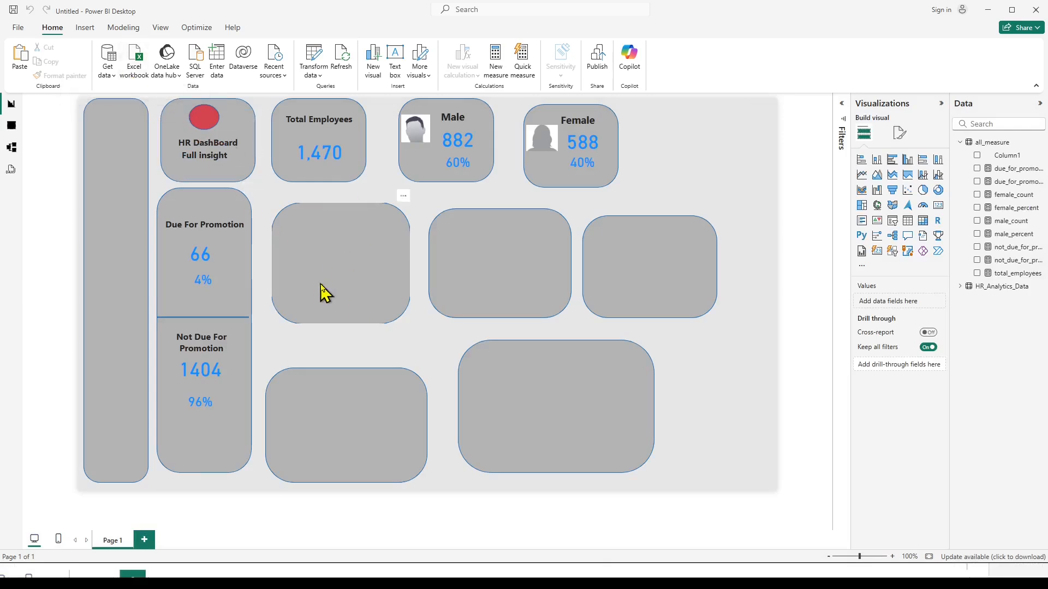
Insert a stacked bar chart, widen it slightly and place it in the empty space beside the large lower tile.
left_click(861, 161)
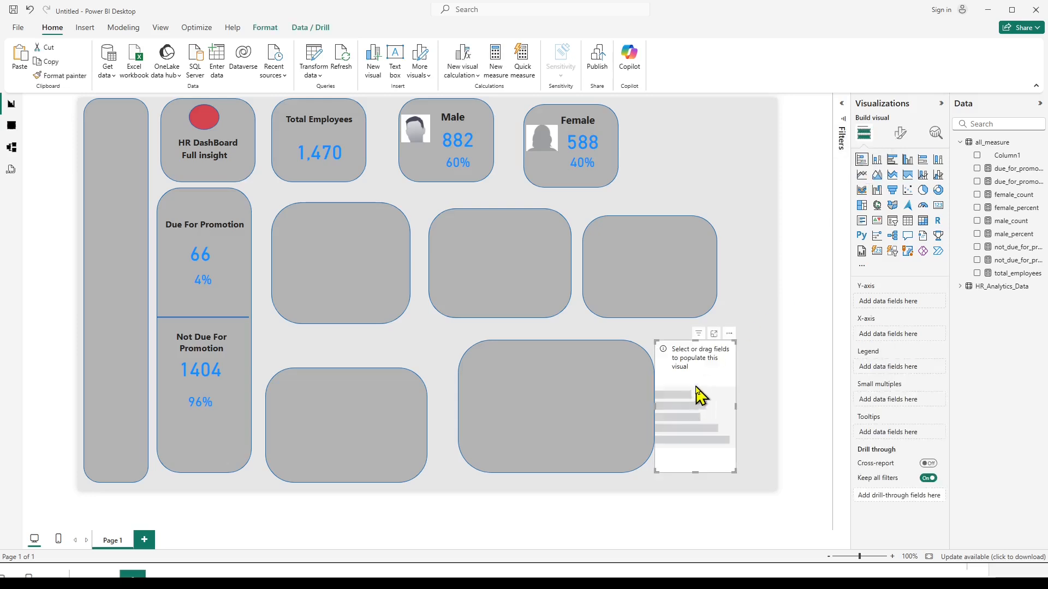
left_click_drag(736, 406, 763, 406)
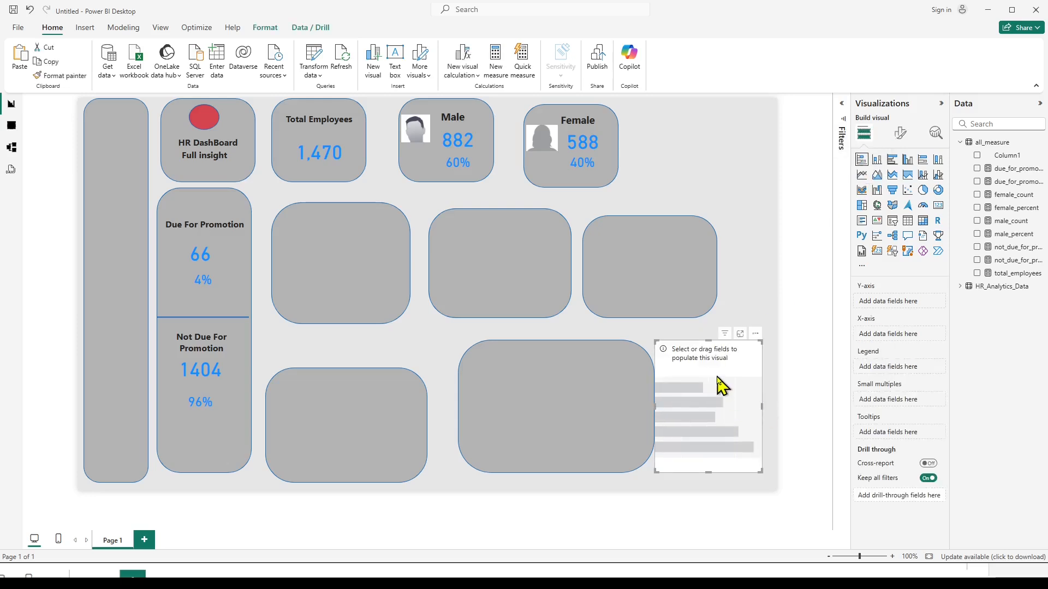
left_click_drag(714, 371, 728, 373)
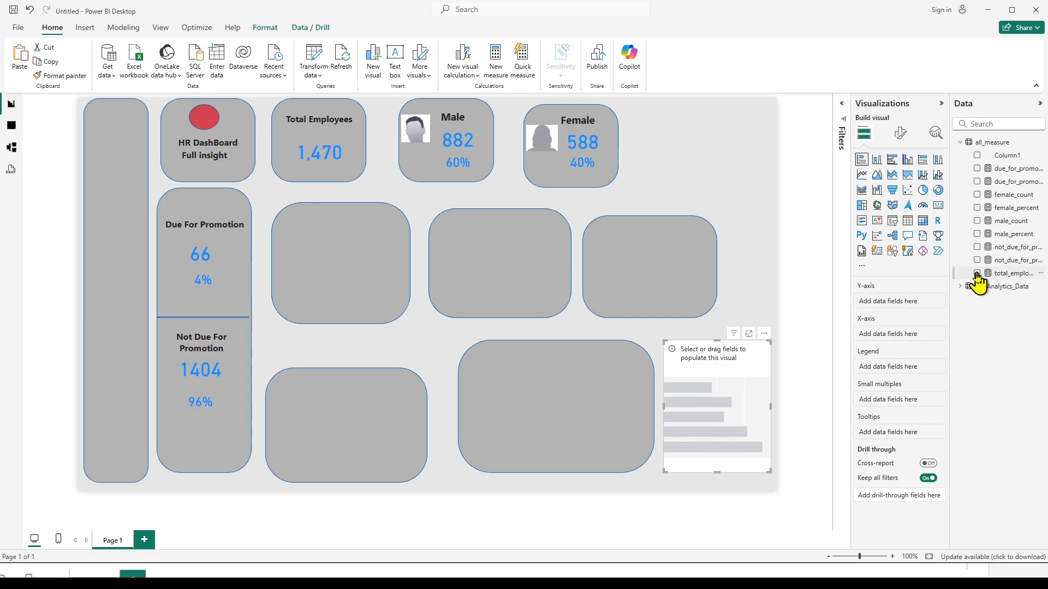
Plot total_employees on the chart's X-axis by service_year from HR_Analytics_Data on its Y-axis.
left_click(976, 273)
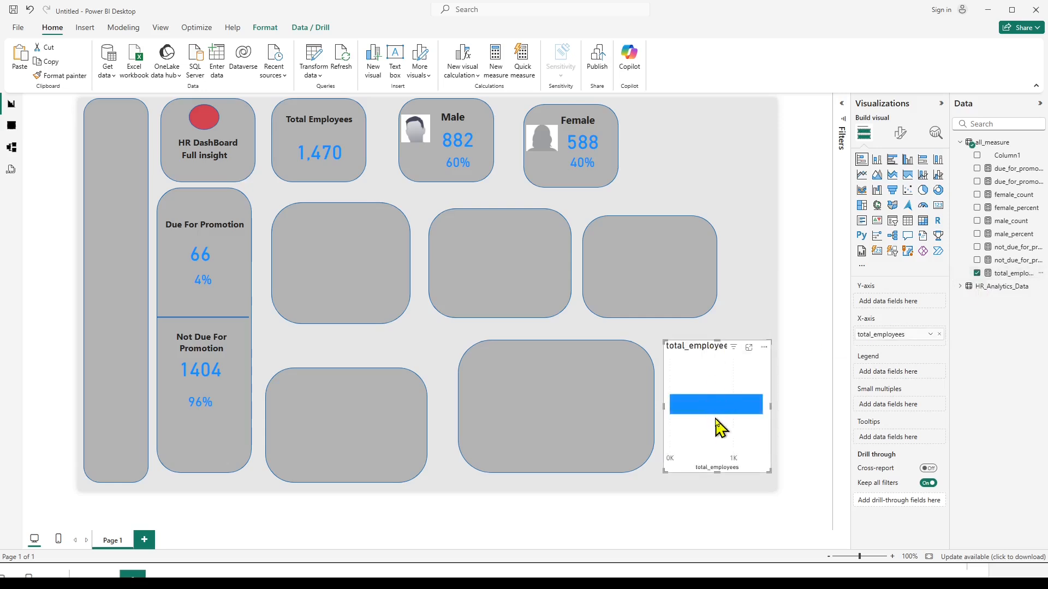
left_click(959, 287)
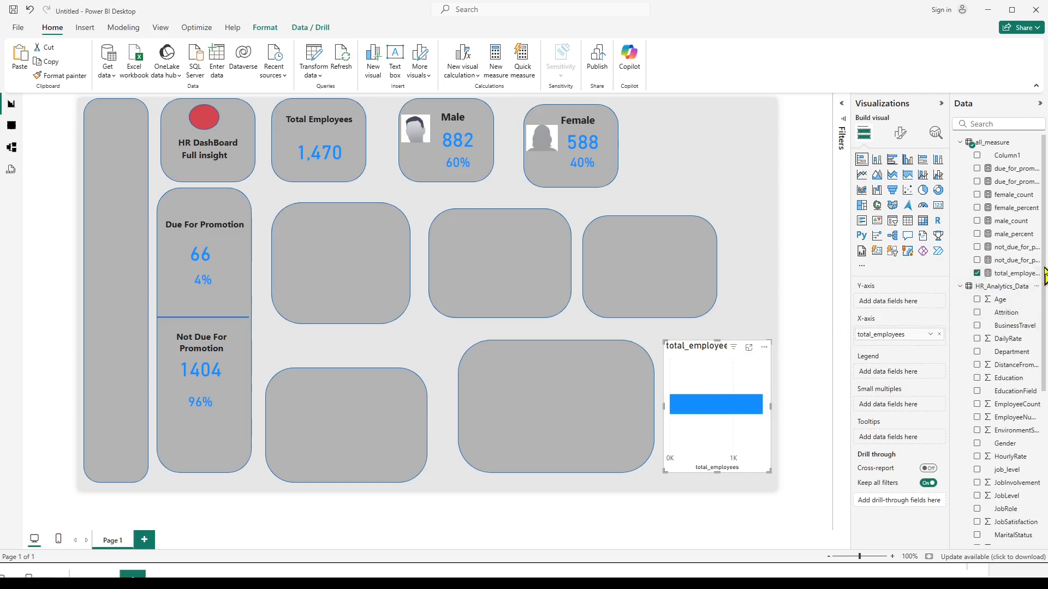
scroll(1040, 295, "down", 2)
left_click_drag(1046, 311, 1046, 393)
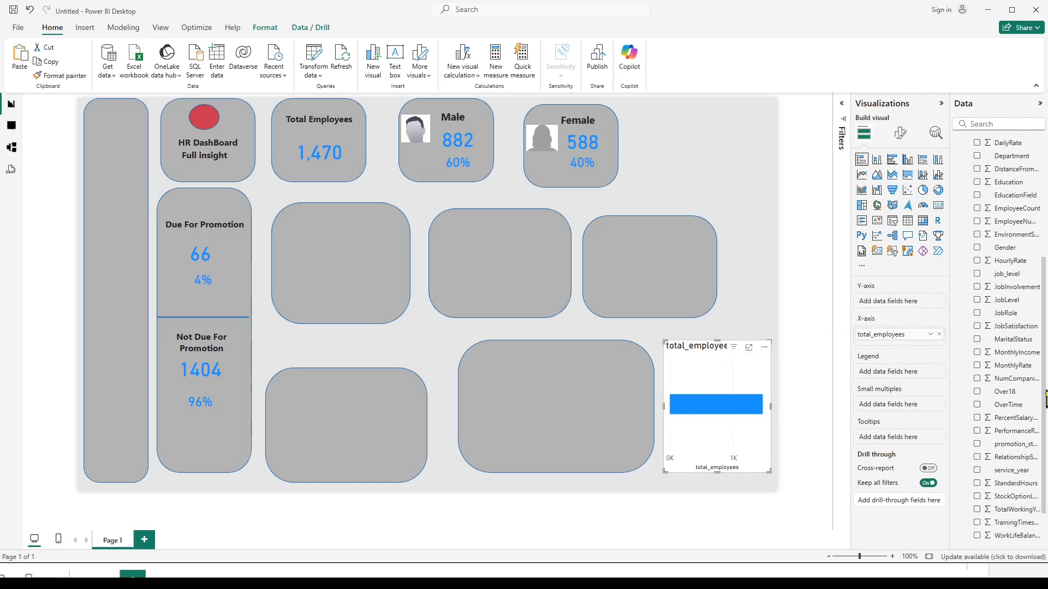
left_click(977, 472)
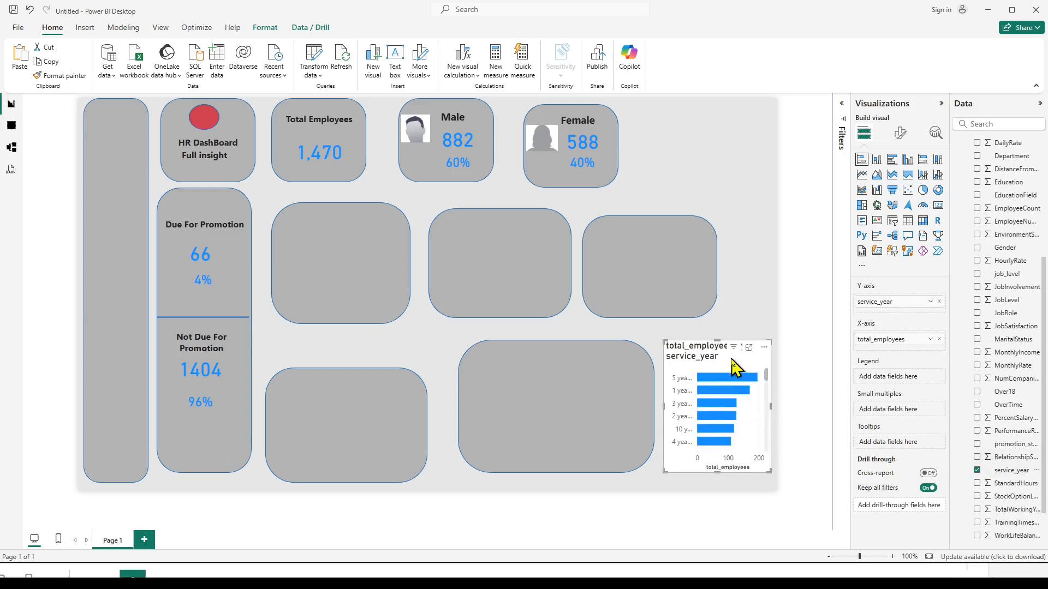
Move the service_year bar chart onto the empty tile below the Total Employees card and widen it slightly to fit.
left_click_drag(724, 350, 350, 222)
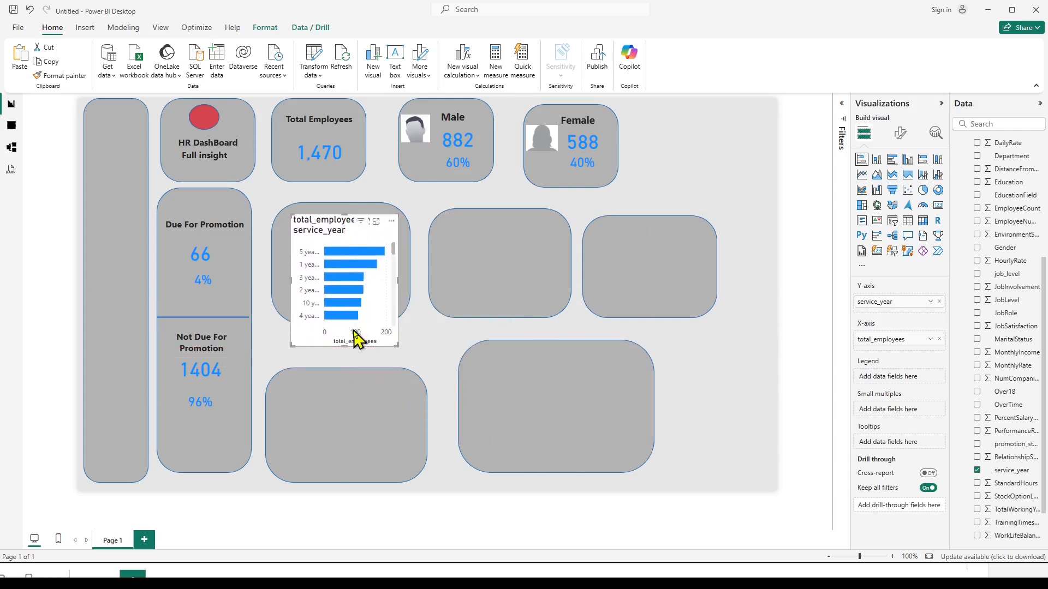
left_click_drag(394, 342, 420, 349)
left_click_drag(352, 225, 339, 220)
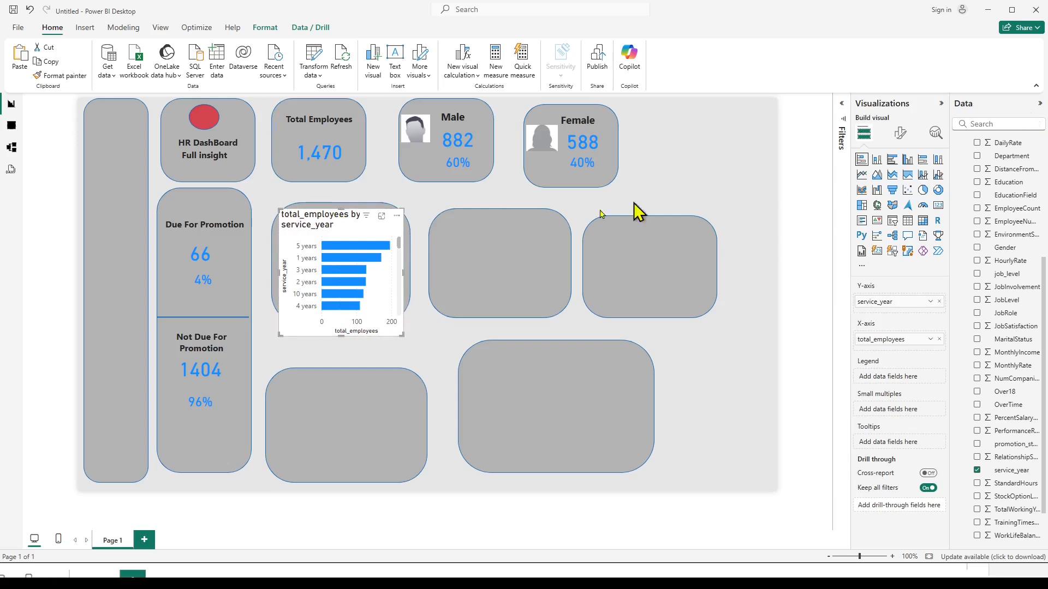
Change the bar chart's title text to "Total Employees By Service year".
left_click(900, 133)
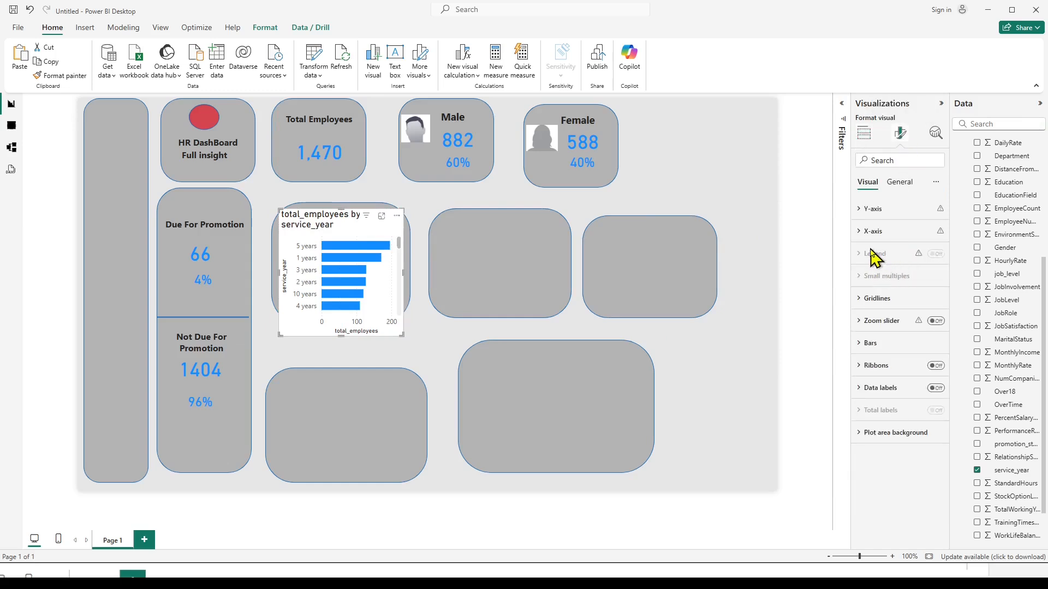
left_click(901, 185)
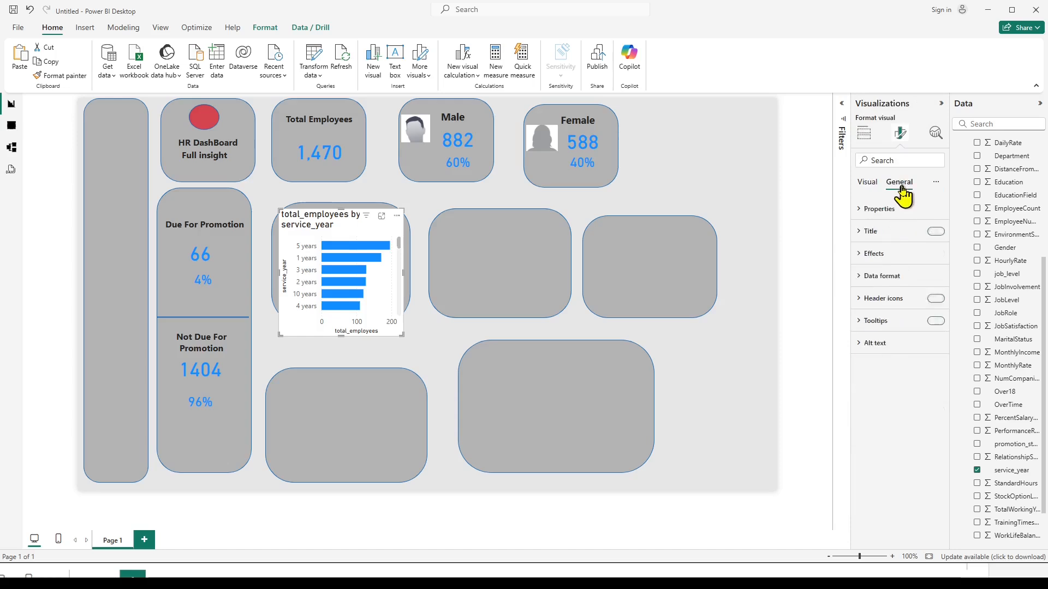
left_click(862, 232)
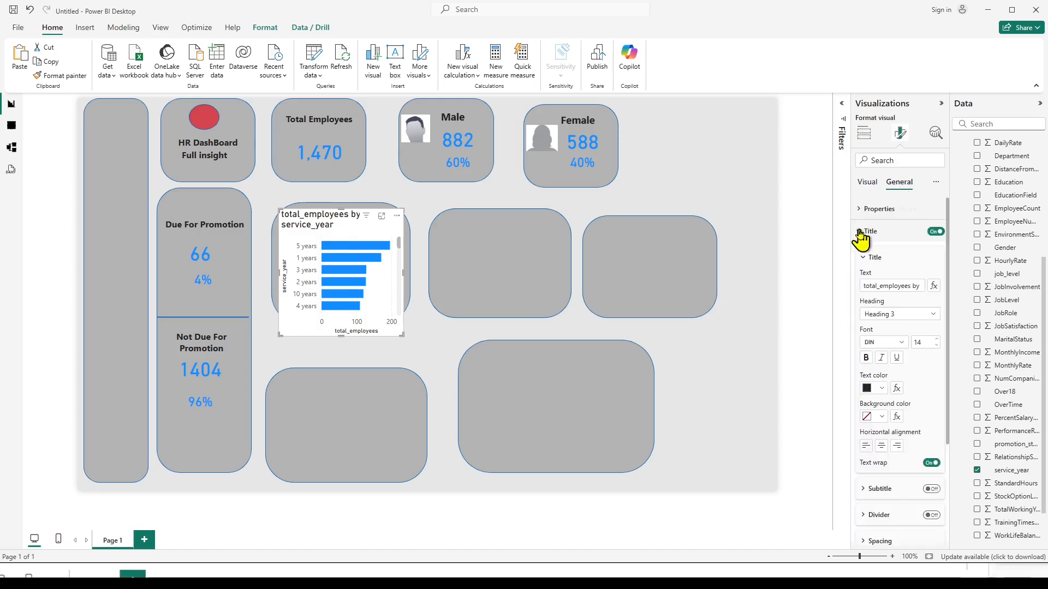
left_click(876, 286)
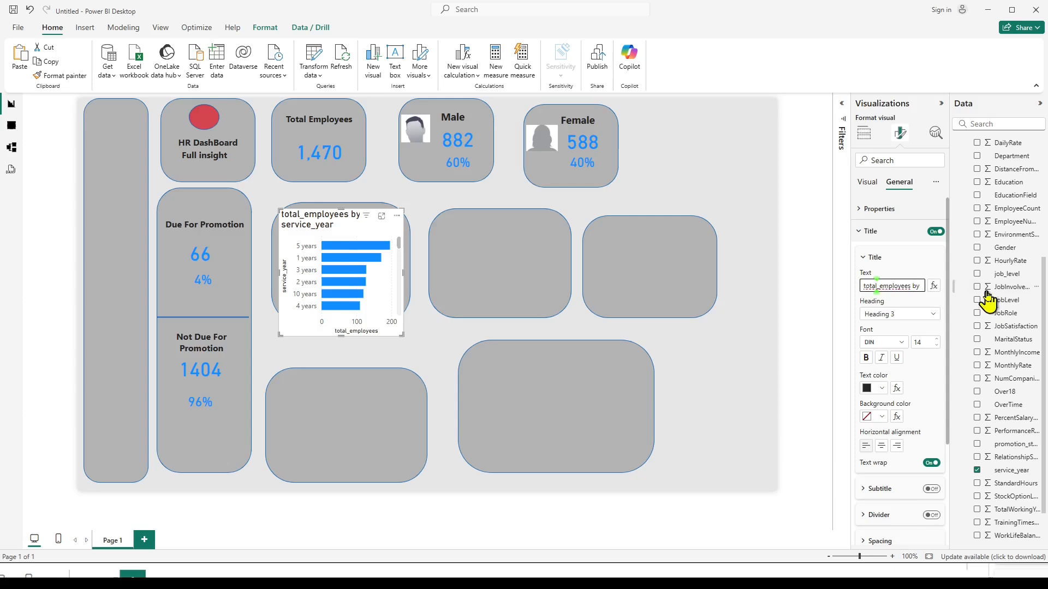
key("ctrl+a")
type("T")
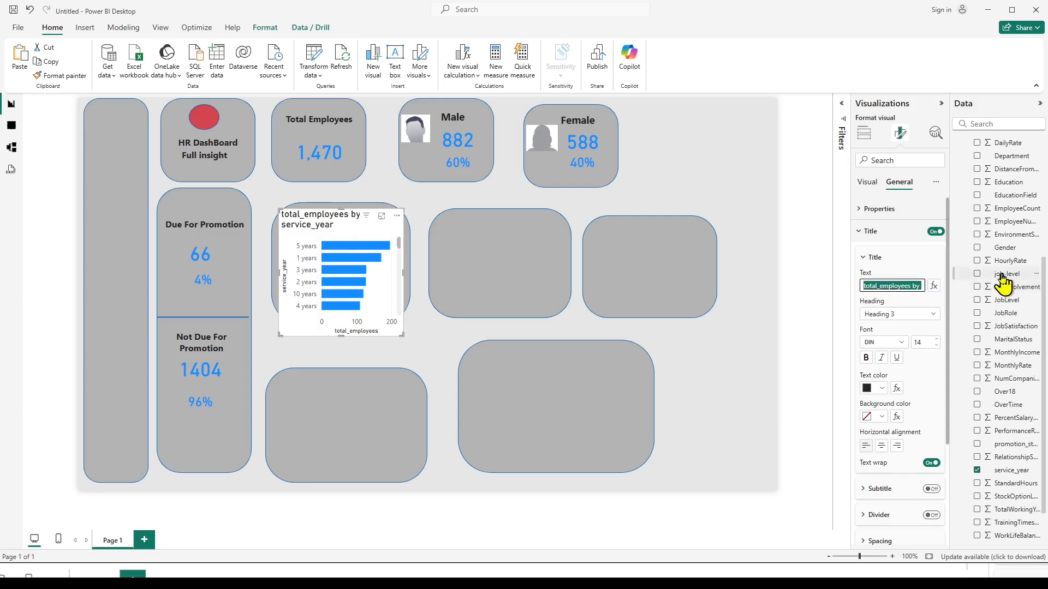
type("otal Employe")
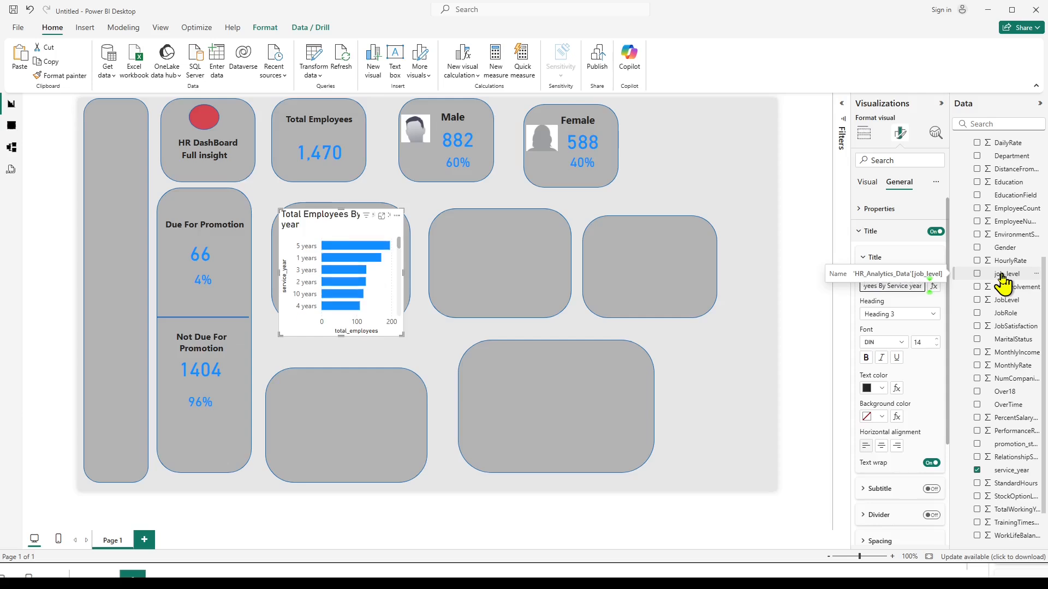
left_click(434, 353)
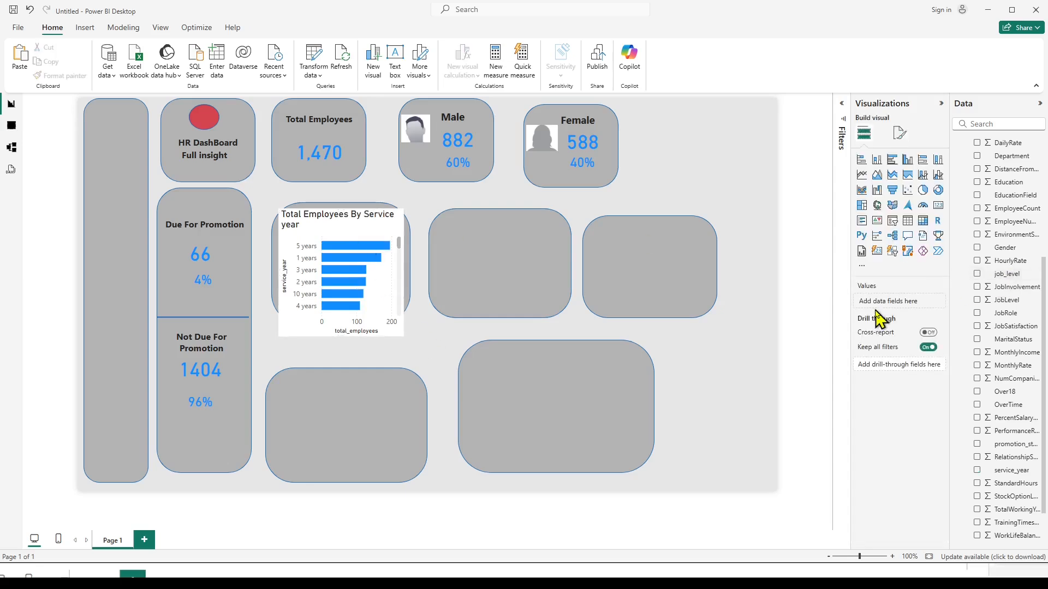
Center the title of the service year bar chart horizontally.
left_click(382, 242)
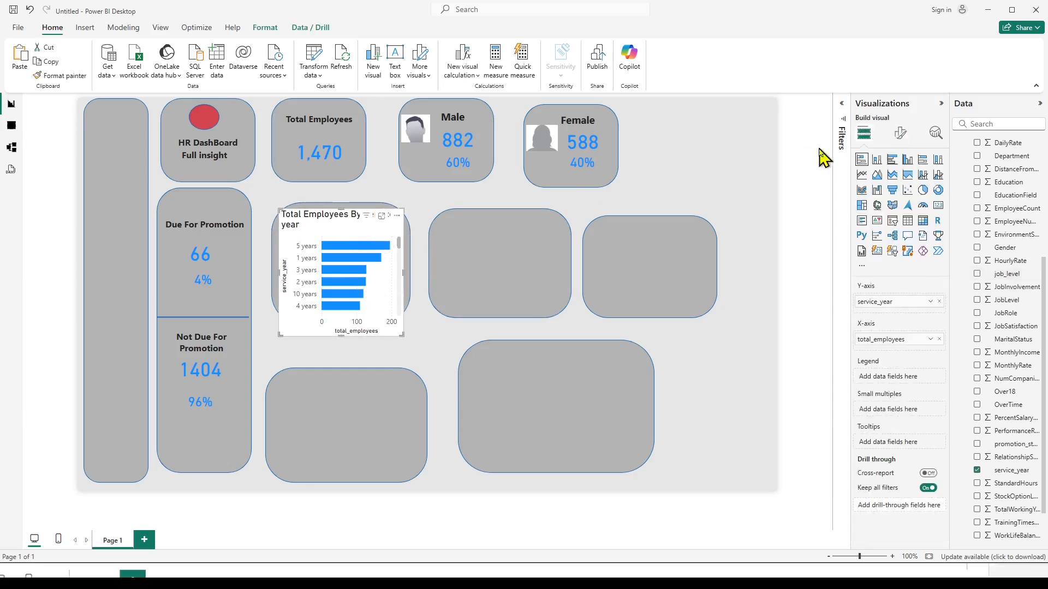
left_click(900, 133)
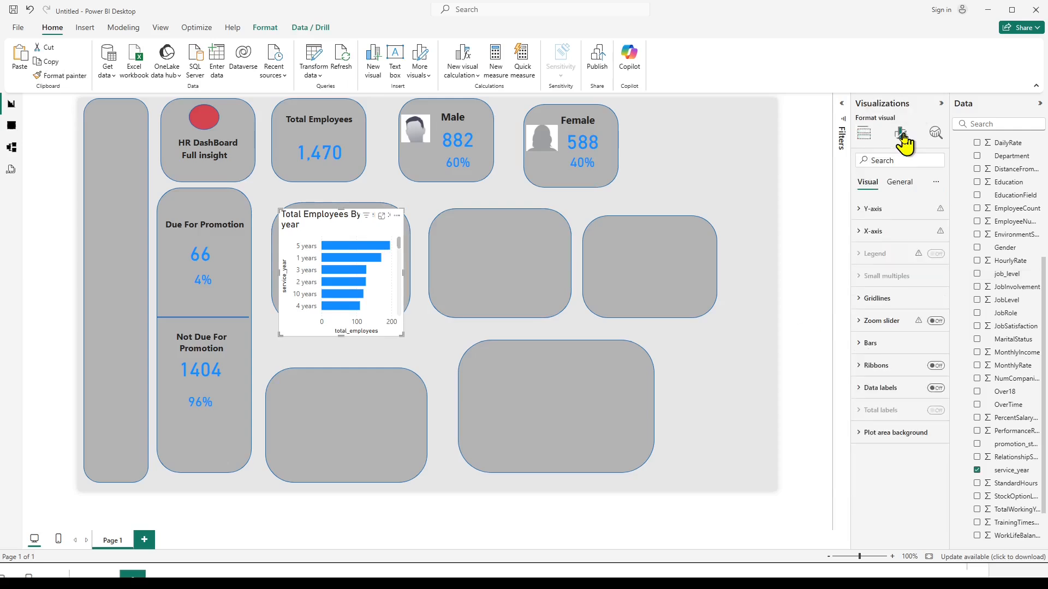
left_click(899, 183)
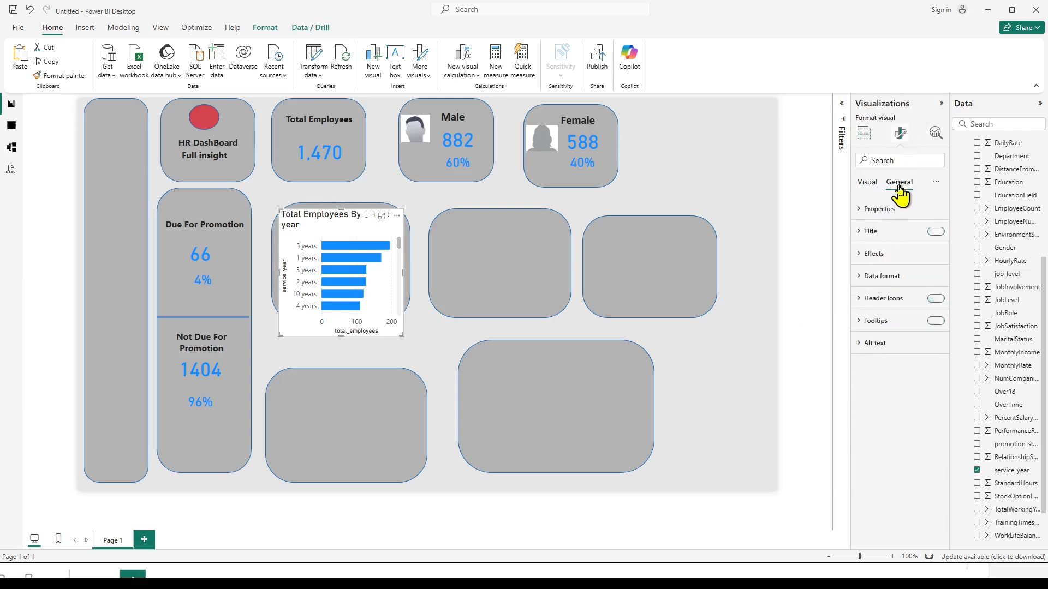
left_click(861, 237)
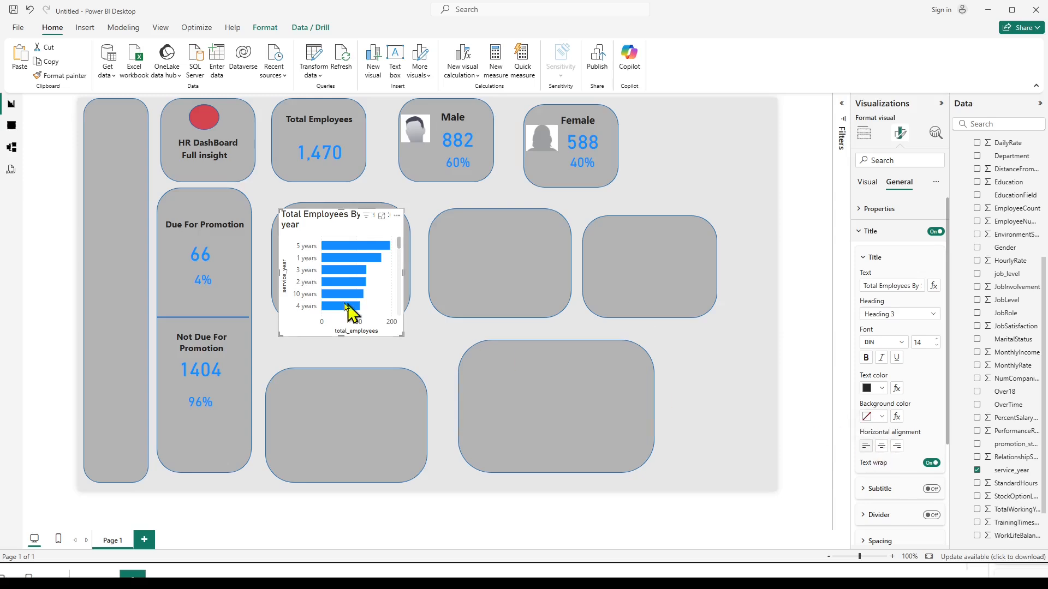
left_click(881, 446)
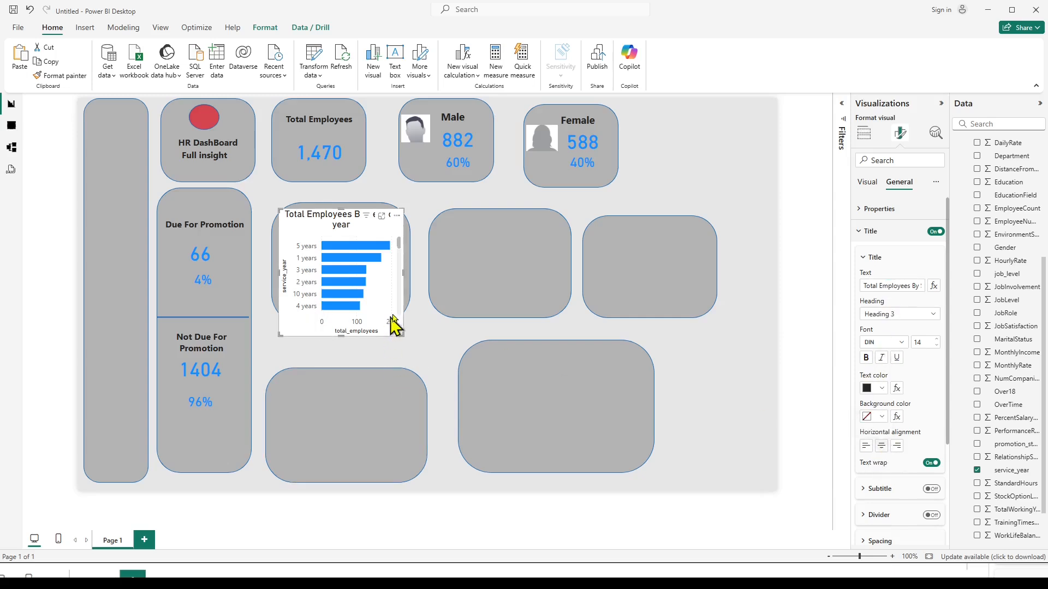
Widen the chart slightly and enlarge the grey tile behind it in height and width, repositioning the chart within the tile.
left_click_drag(402, 271, 410, 272)
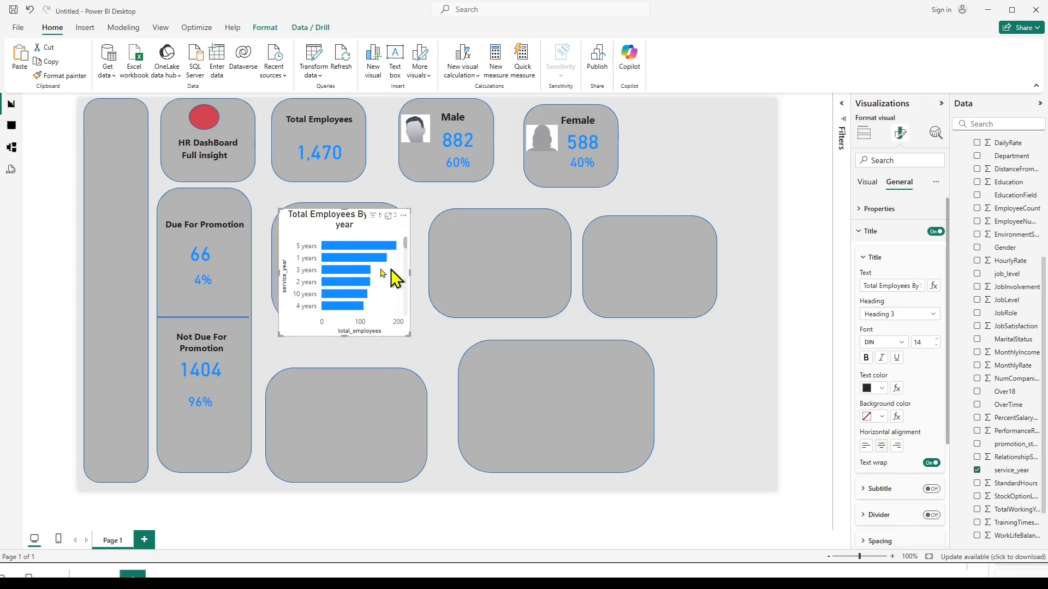
left_click(274, 250)
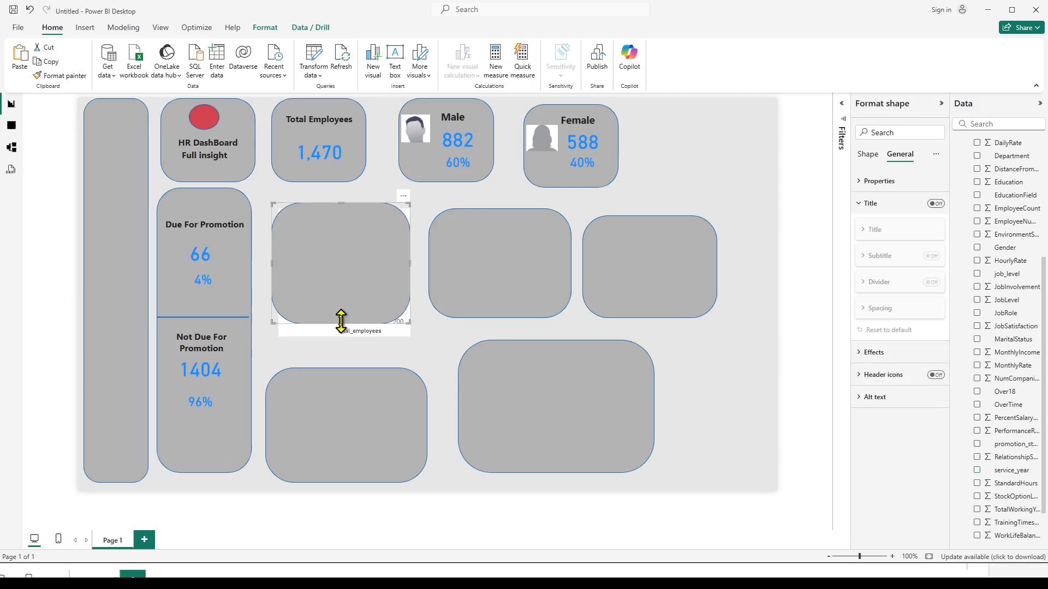
left_click_drag(341, 321, 339, 355)
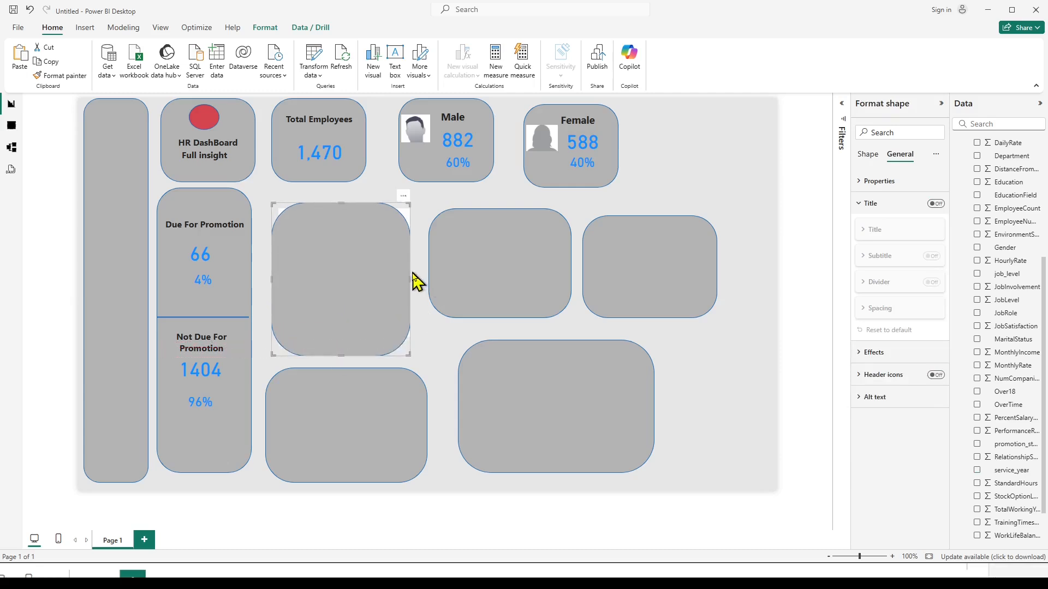
left_click_drag(410, 277, 421, 289)
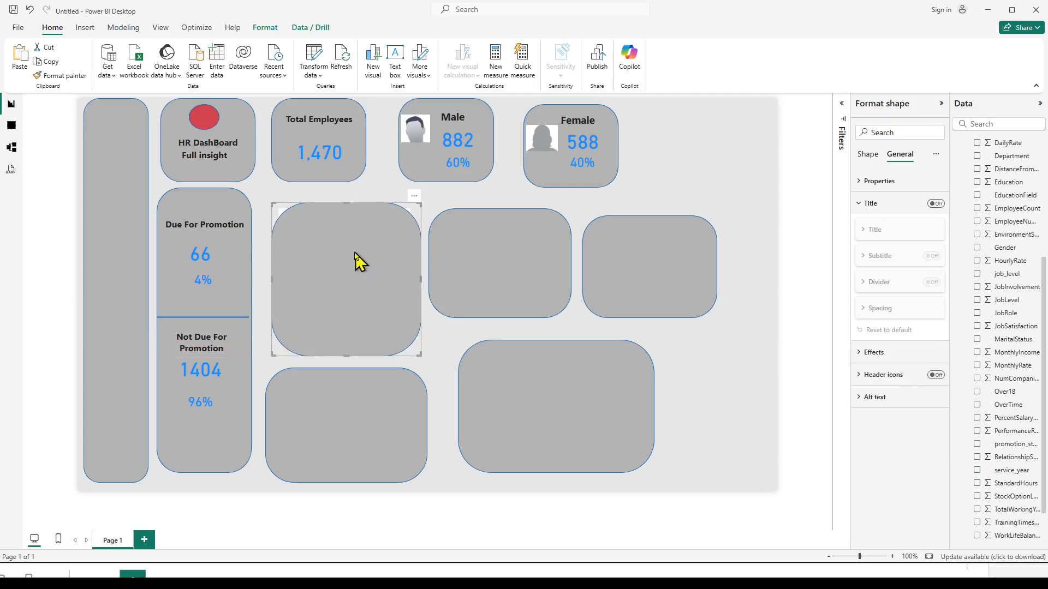
left_click(352, 288)
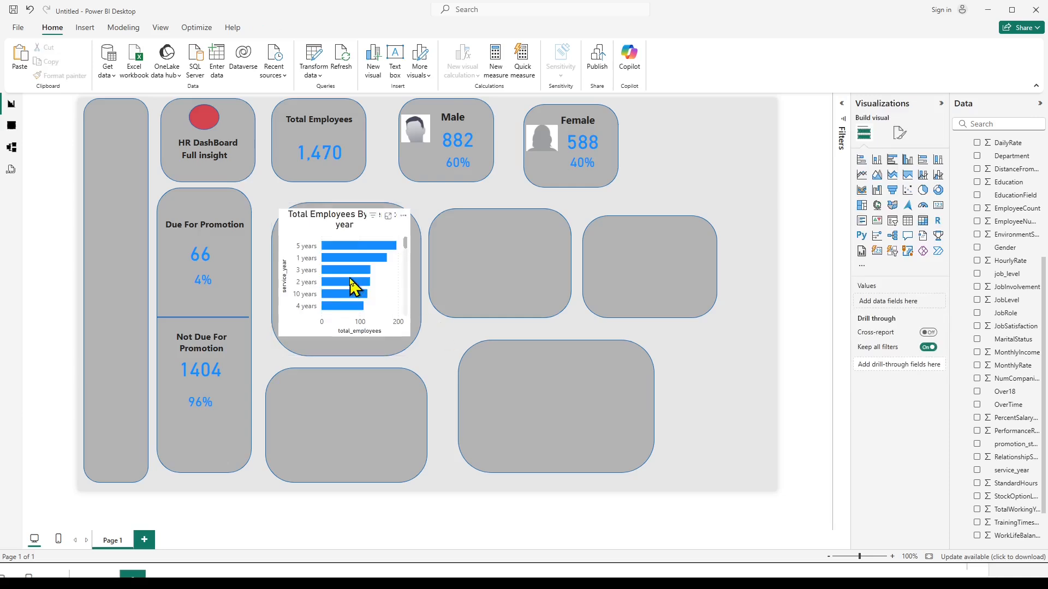
left_click_drag(353, 283, 355, 299)
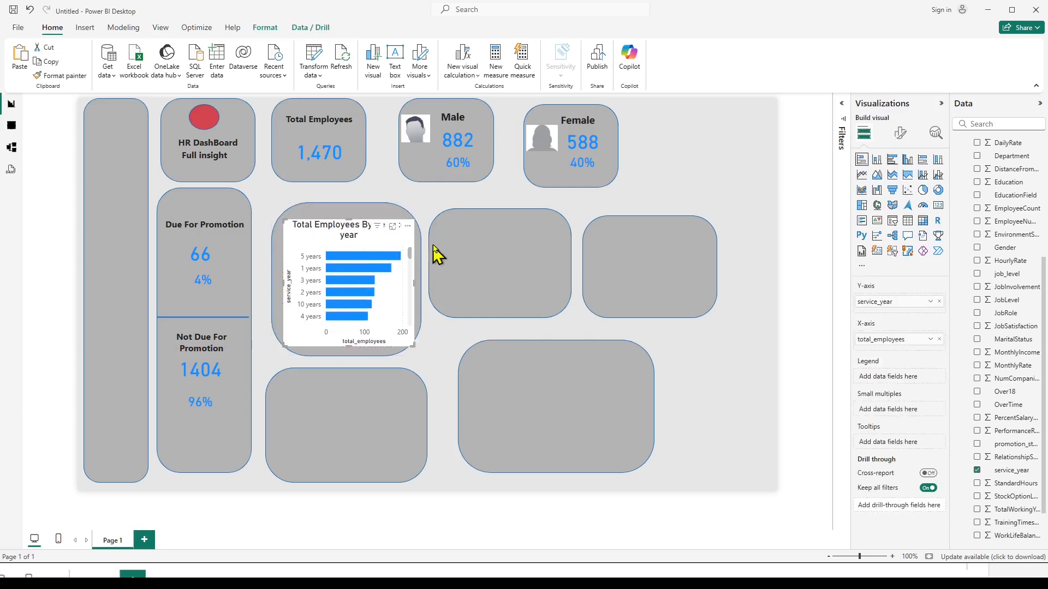
left_click(437, 208)
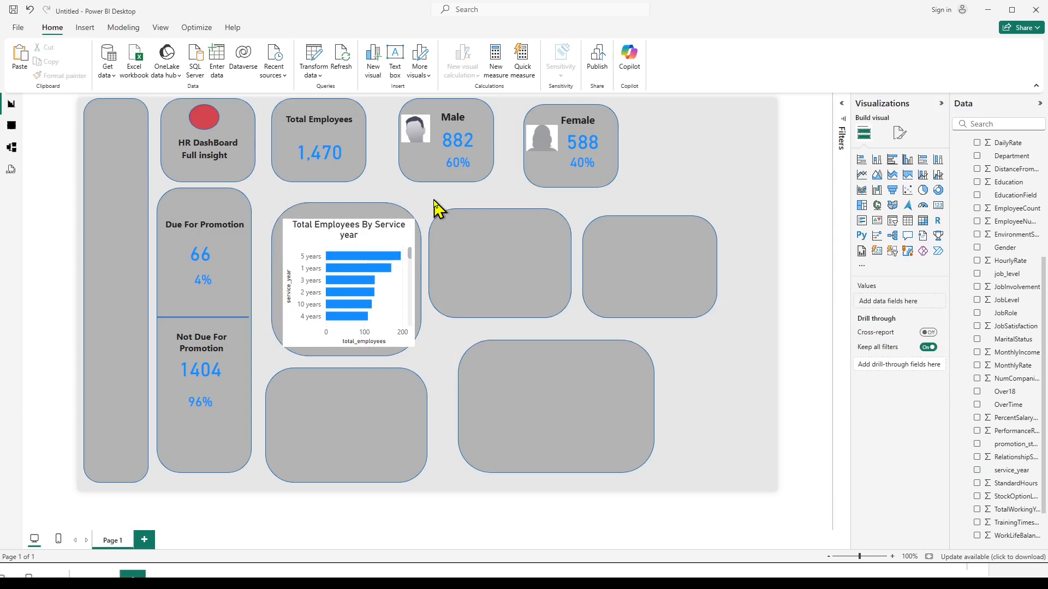
Set the background transparency of the service year chart to 100%.
mouse_move(350, 267)
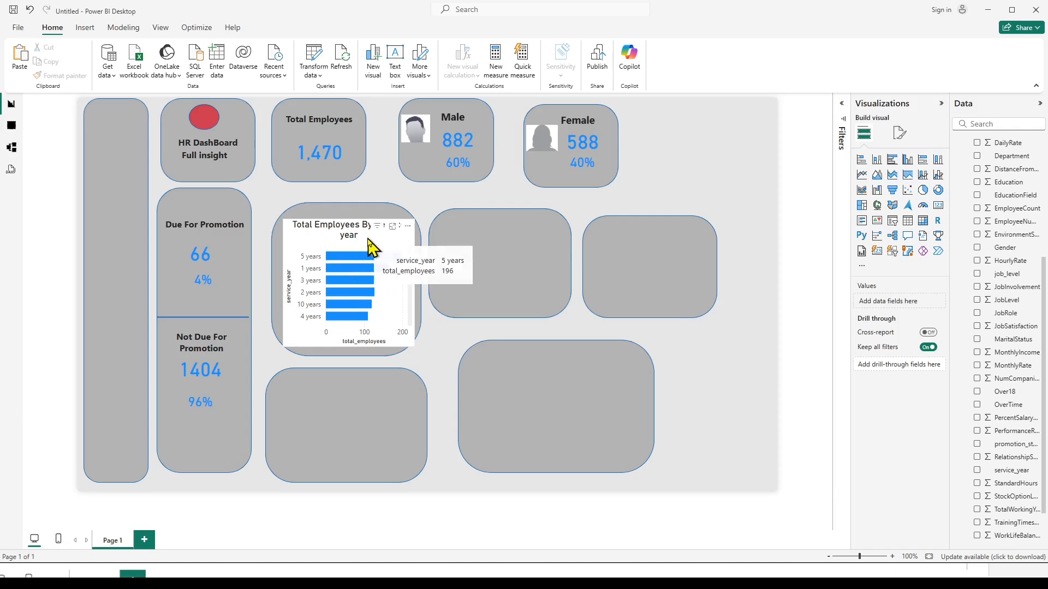
left_click(365, 241)
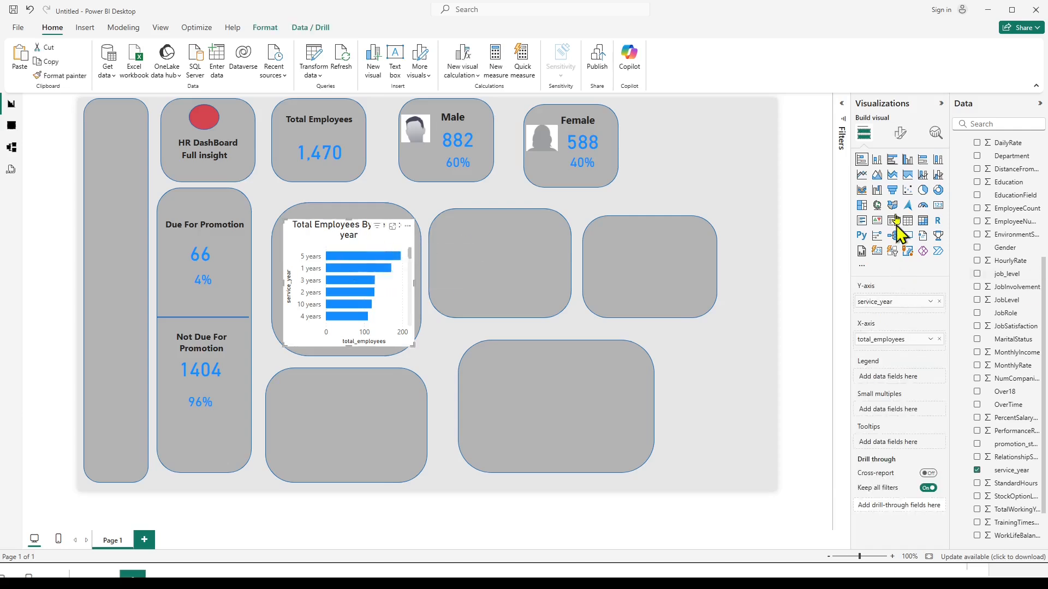
left_click(901, 134)
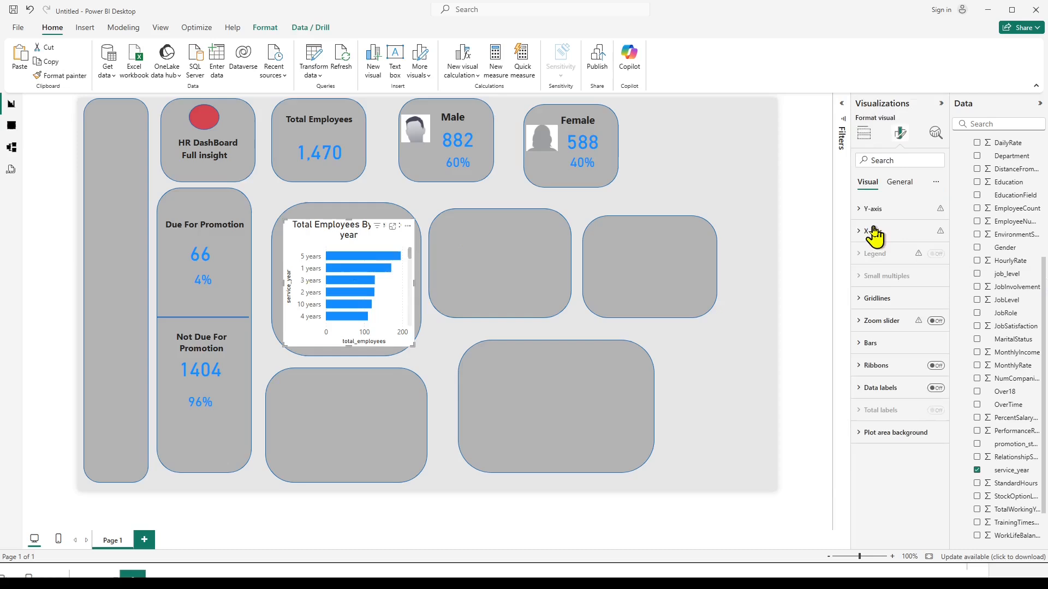
left_click(899, 184)
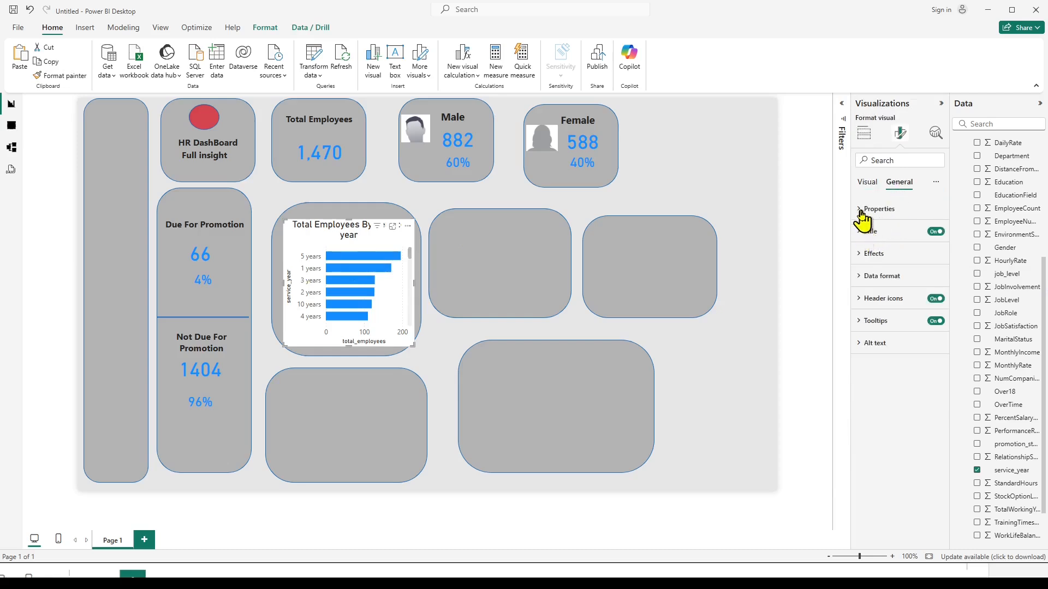
left_click(861, 255)
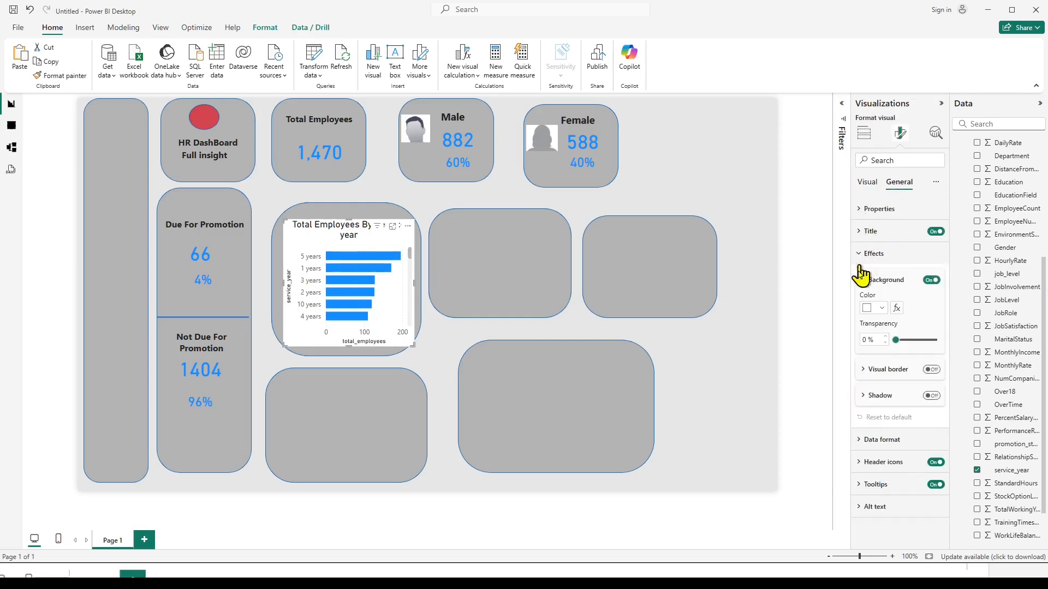
left_click_drag(895, 340, 939, 340)
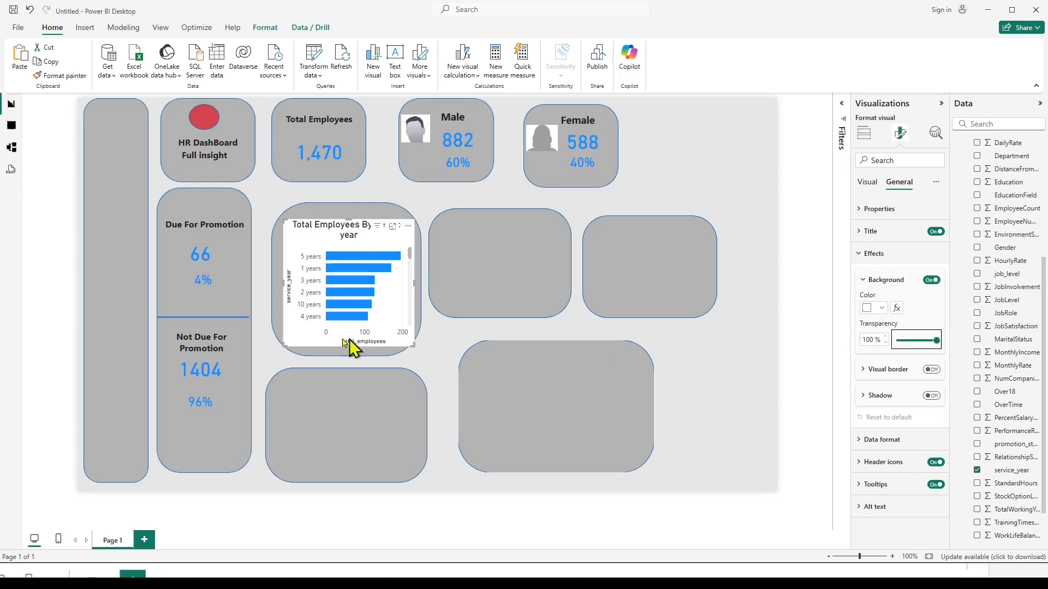
left_click(452, 334)
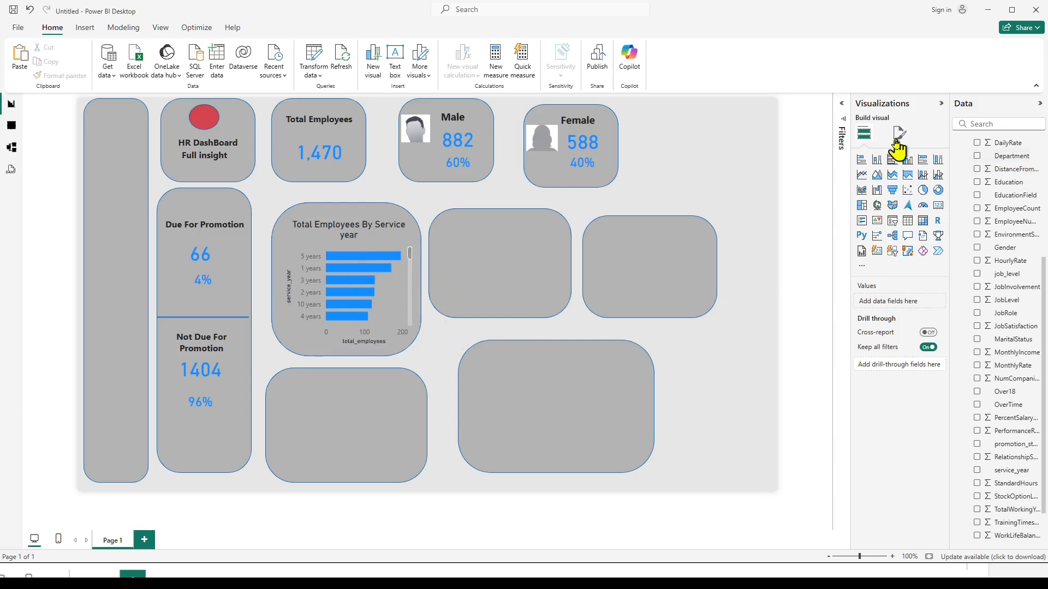
Recolor all bars of the service year chart, trying red and settling on a light yellow shade.
left_click(391, 308)
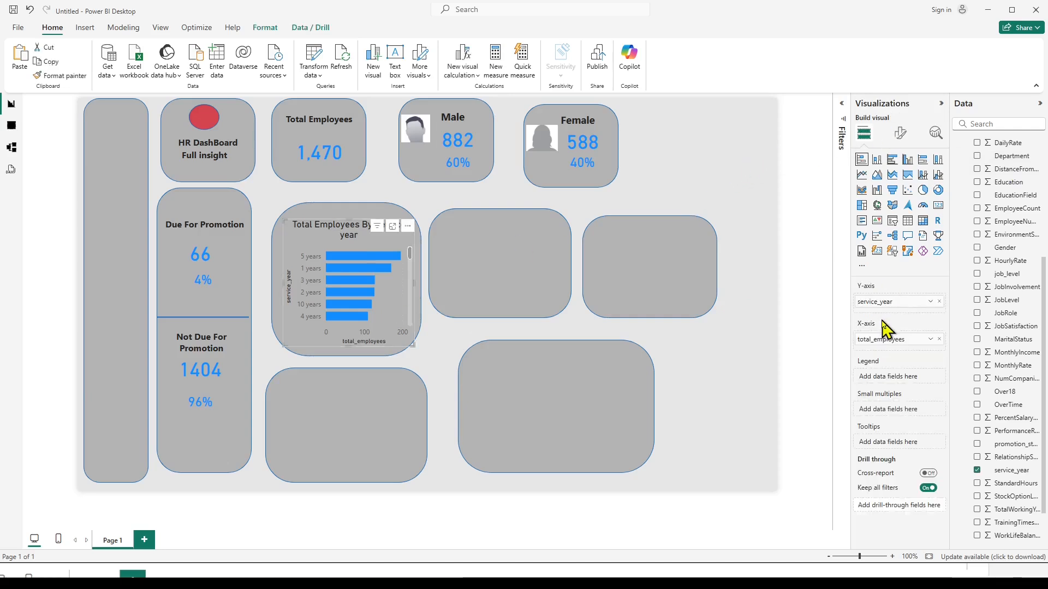
left_click(900, 133)
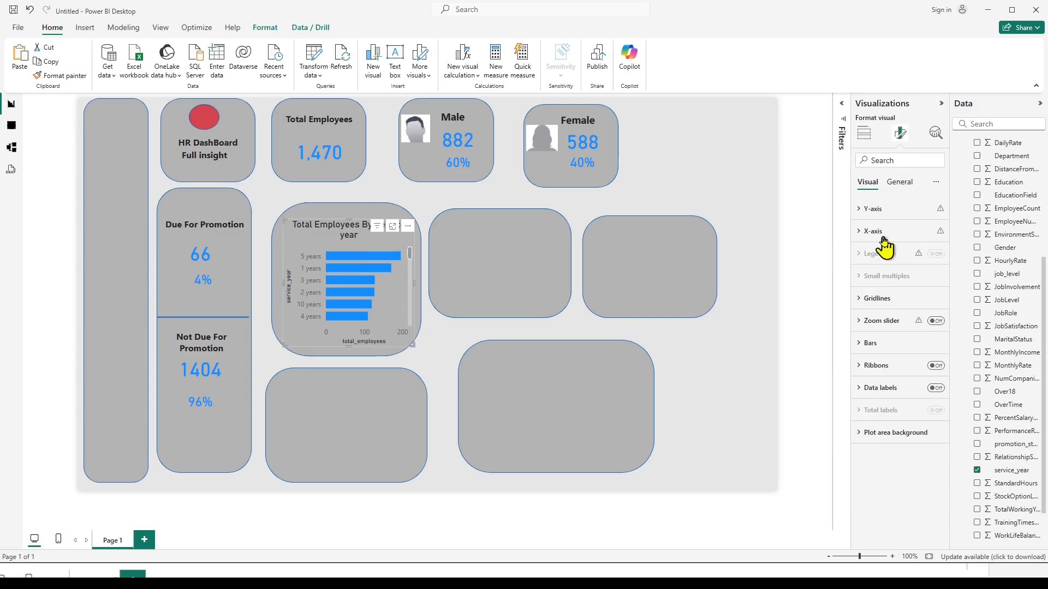
left_click(861, 344)
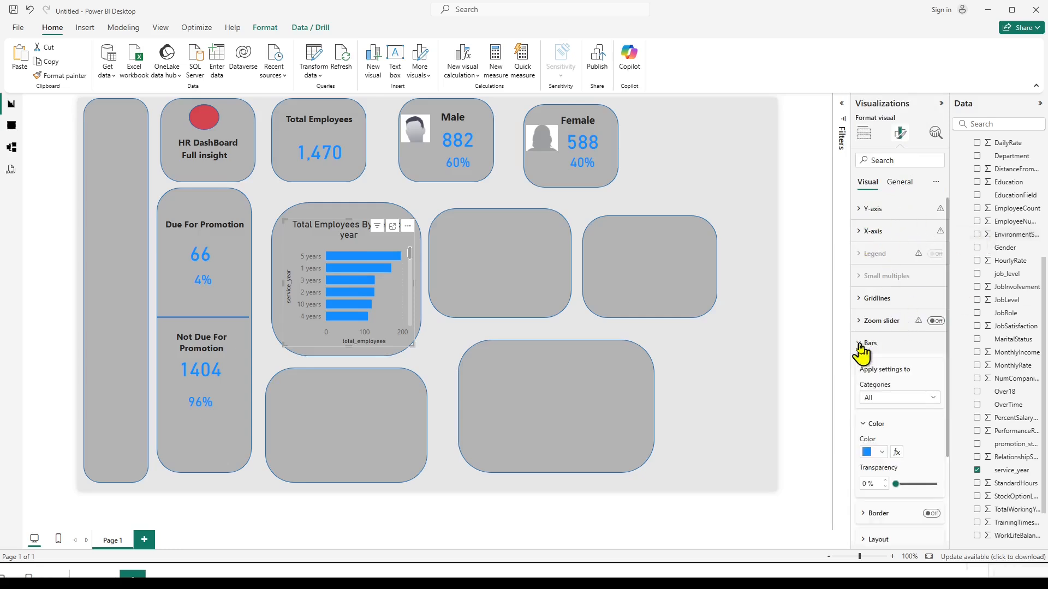
left_click(860, 344)
left_click(861, 345)
left_click(866, 452)
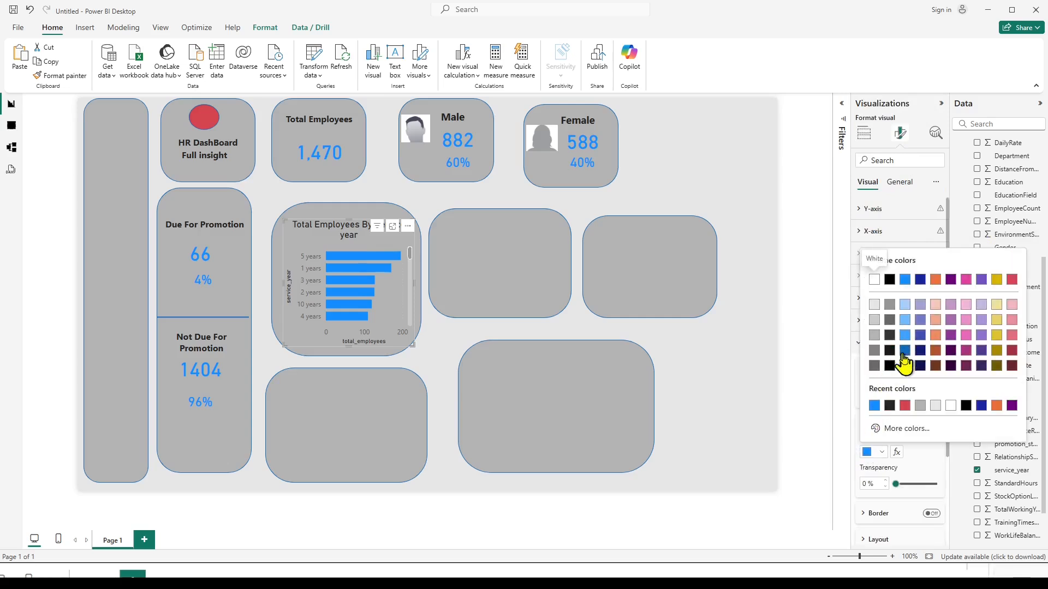
left_click(905, 406)
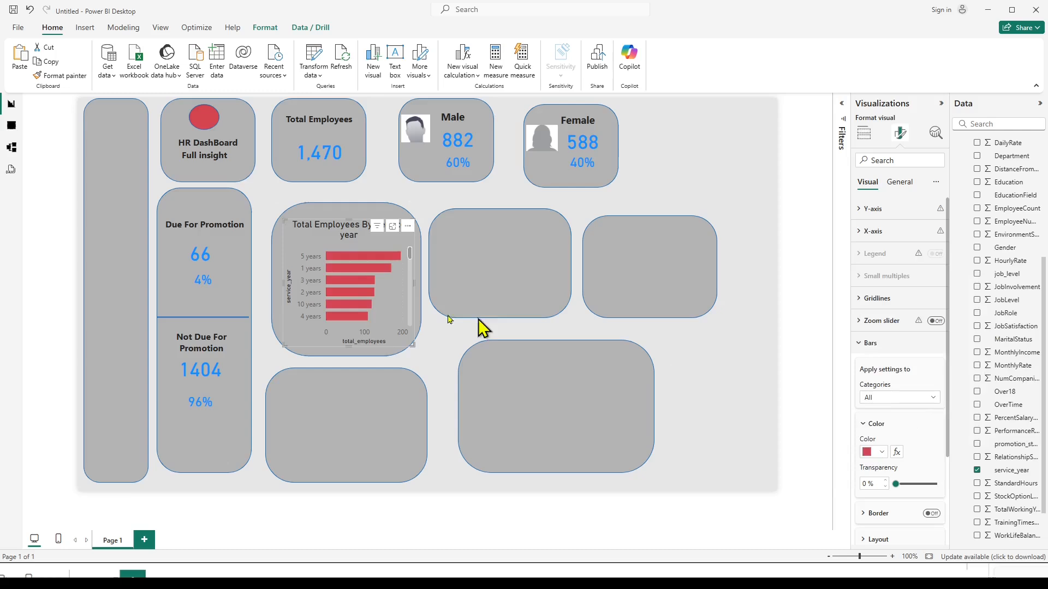
left_click(874, 454)
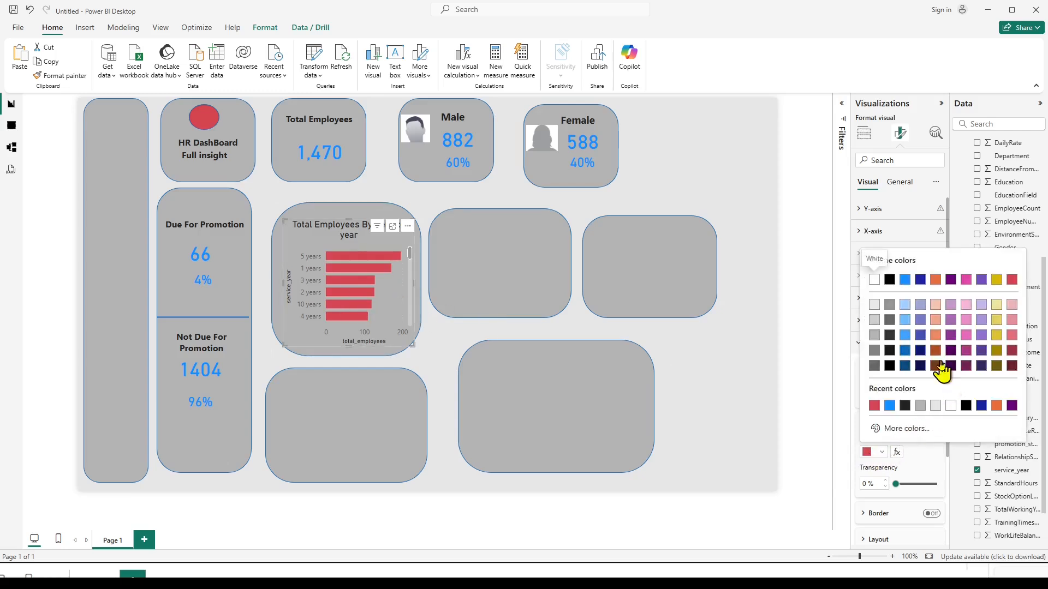
left_click(996, 333)
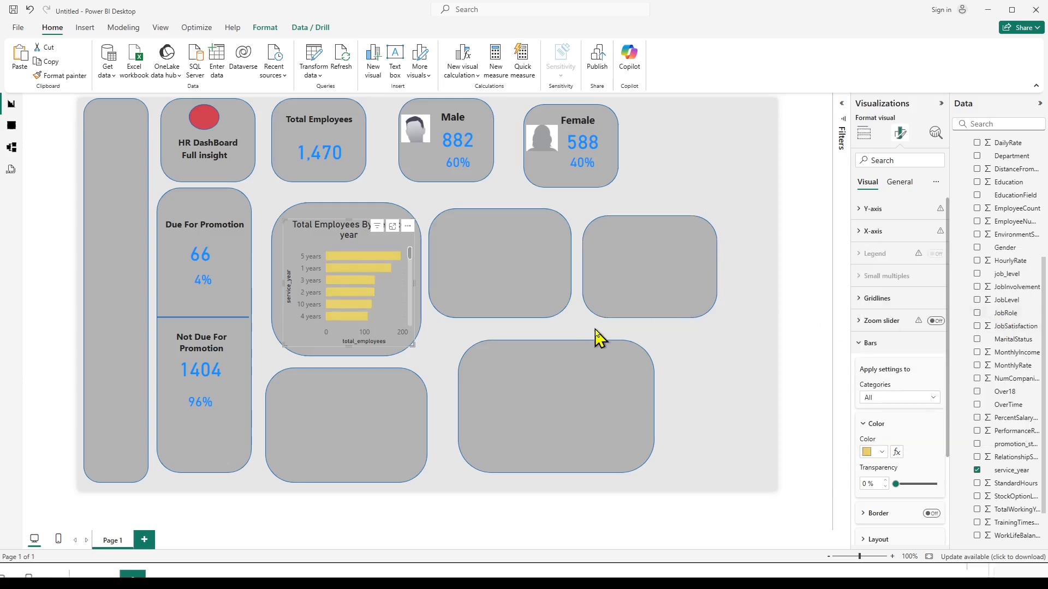
Turn on data labels for the Total Employees By Service year bar chart.
left_click(688, 344)
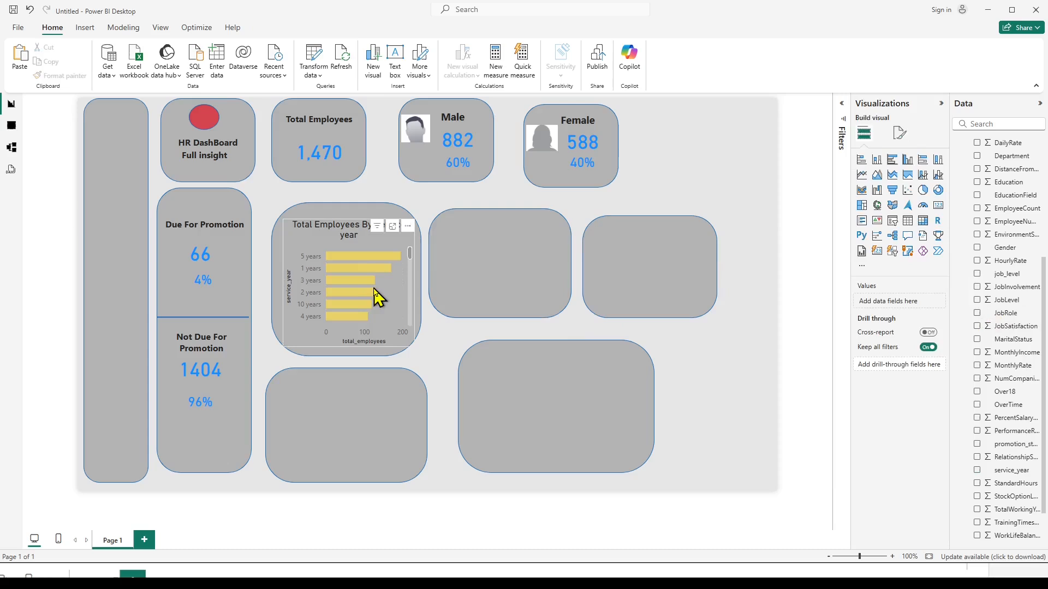
mouse_move(367, 276)
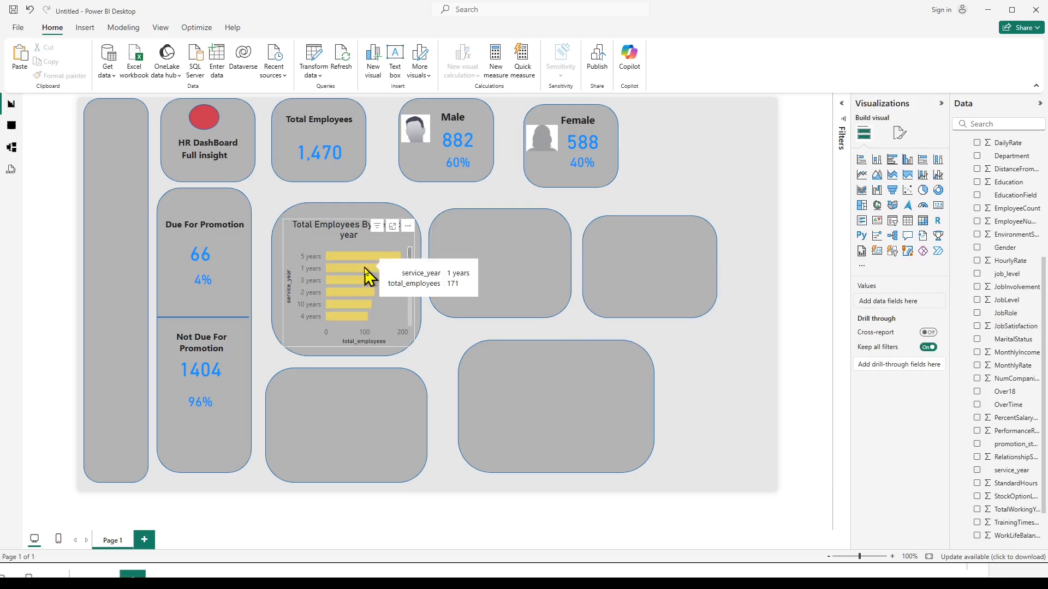
left_click(336, 280)
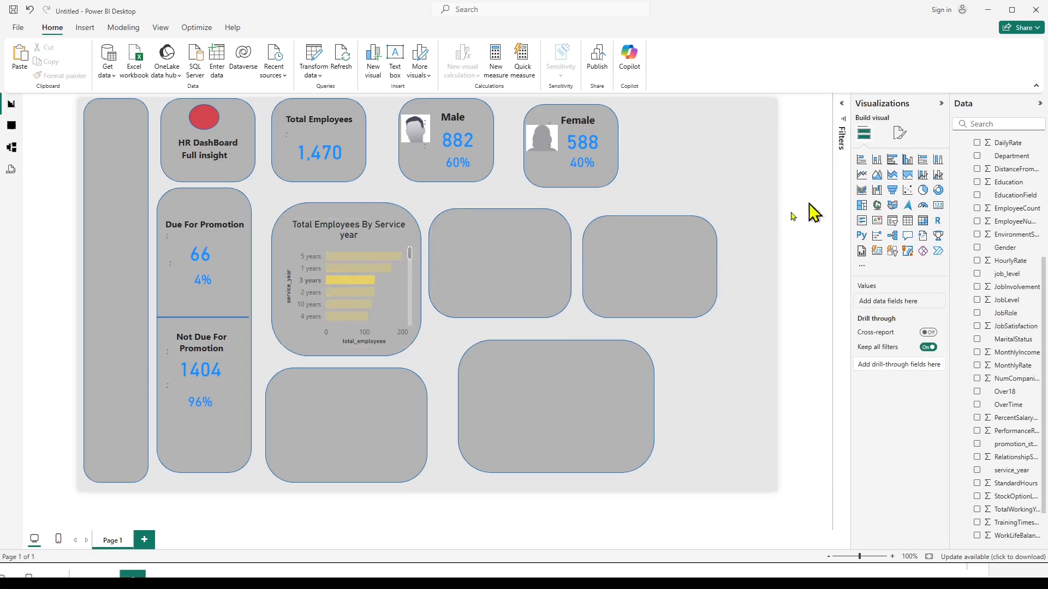
left_click(393, 304)
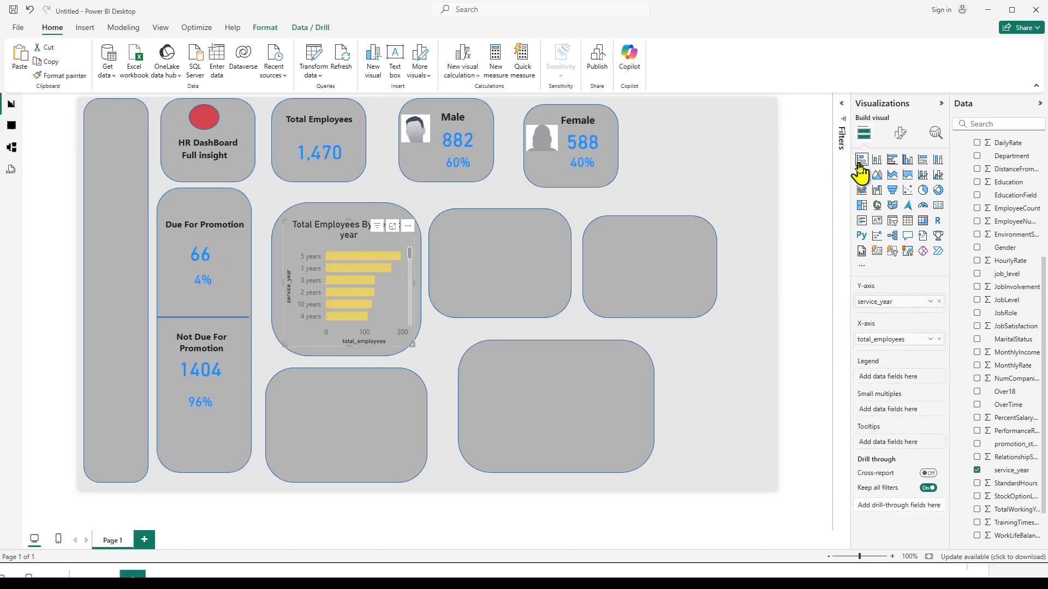
left_click(899, 135)
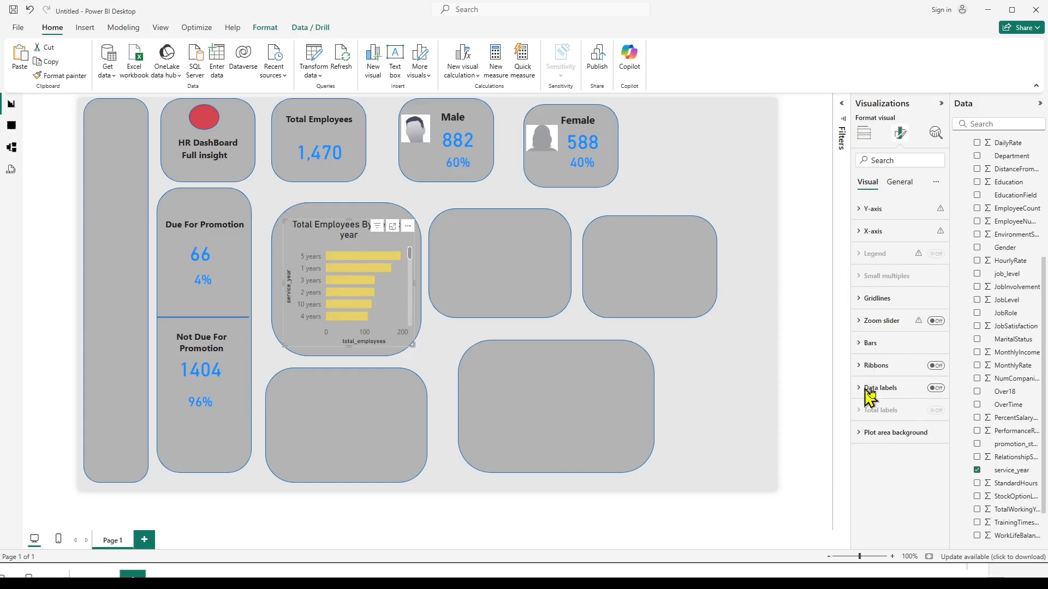
left_click(935, 392)
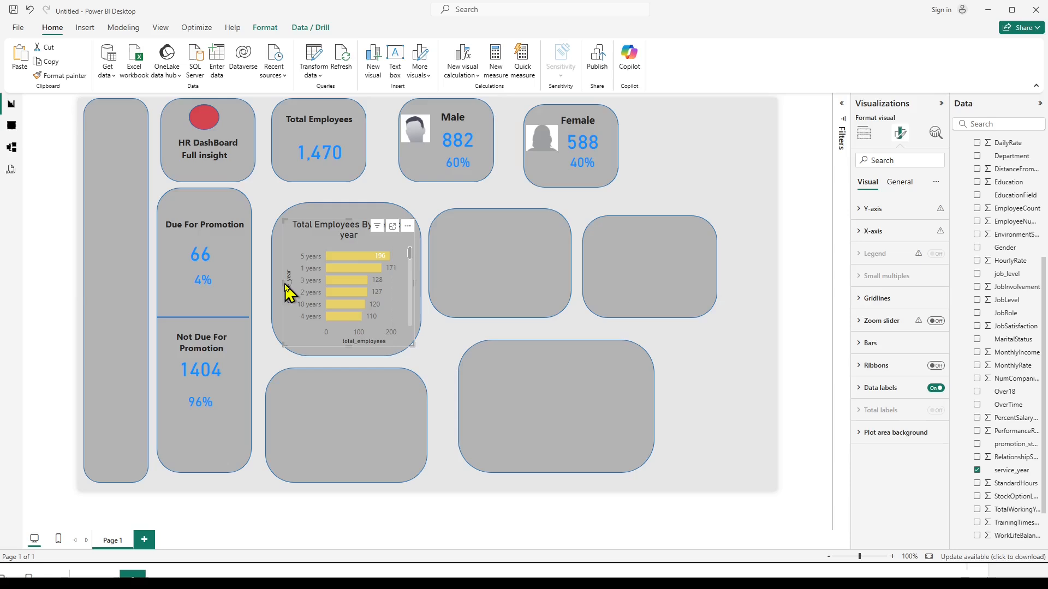
Widen the service year chart on both sides to span its grey tile so the title fits on one line.
left_click_drag(281, 284, 273, 283)
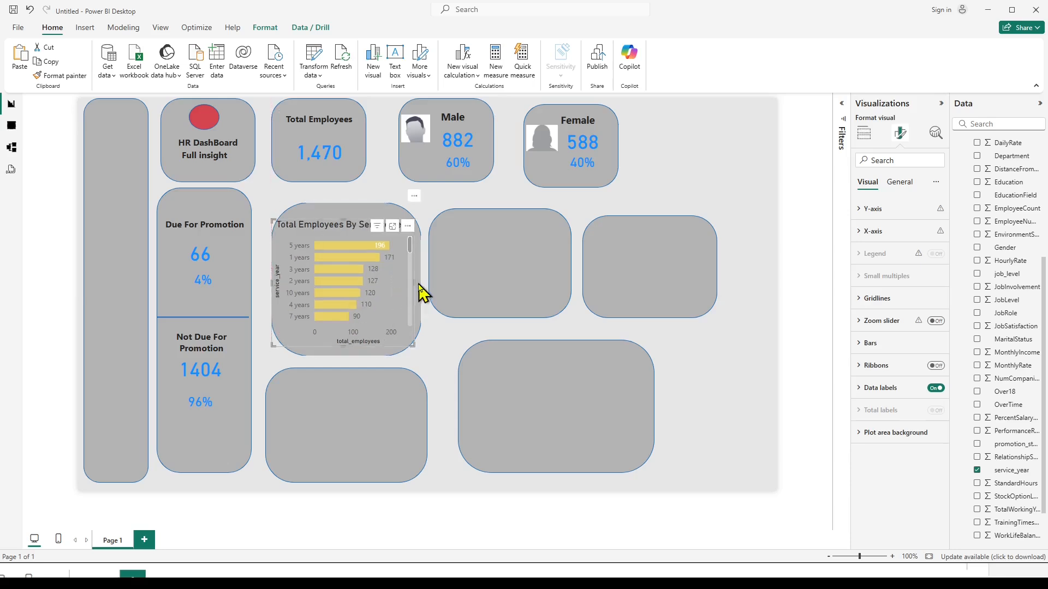
left_click_drag(416, 282, 422, 288)
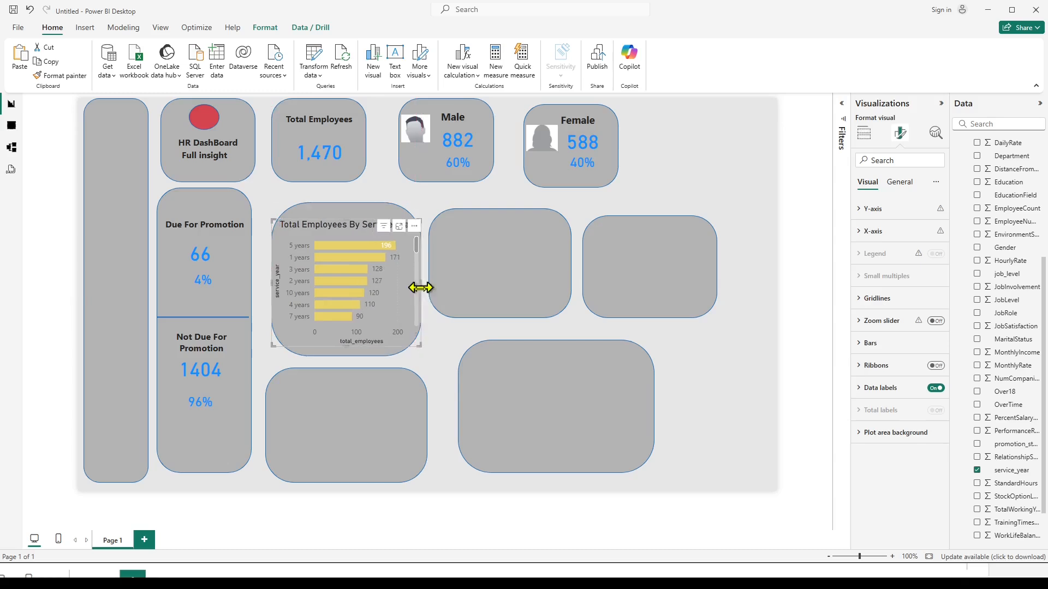
left_click(450, 350)
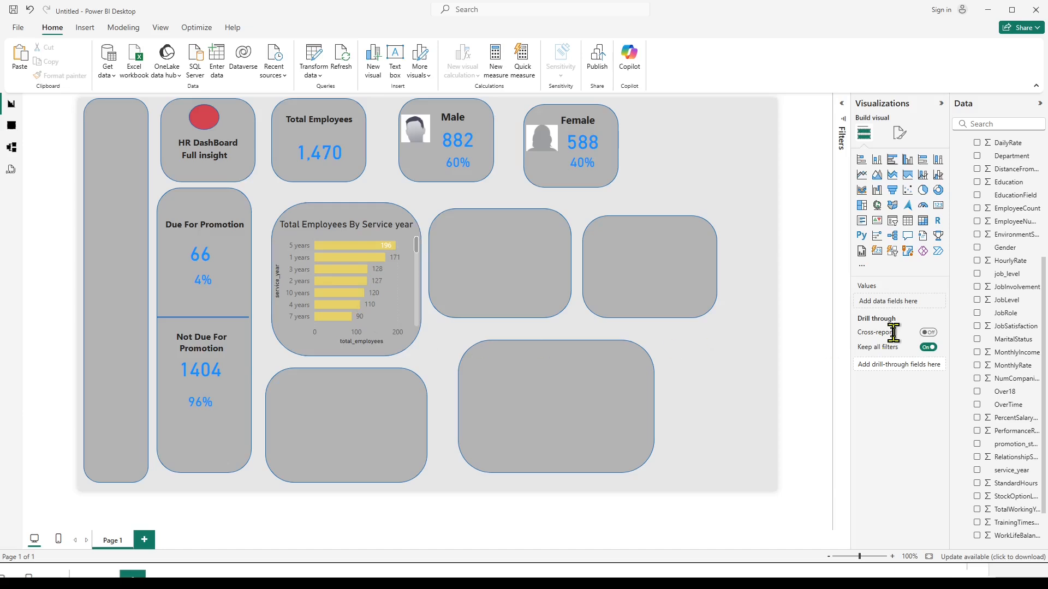
Examine the data label options of the service year bar chart.
left_click(412, 304)
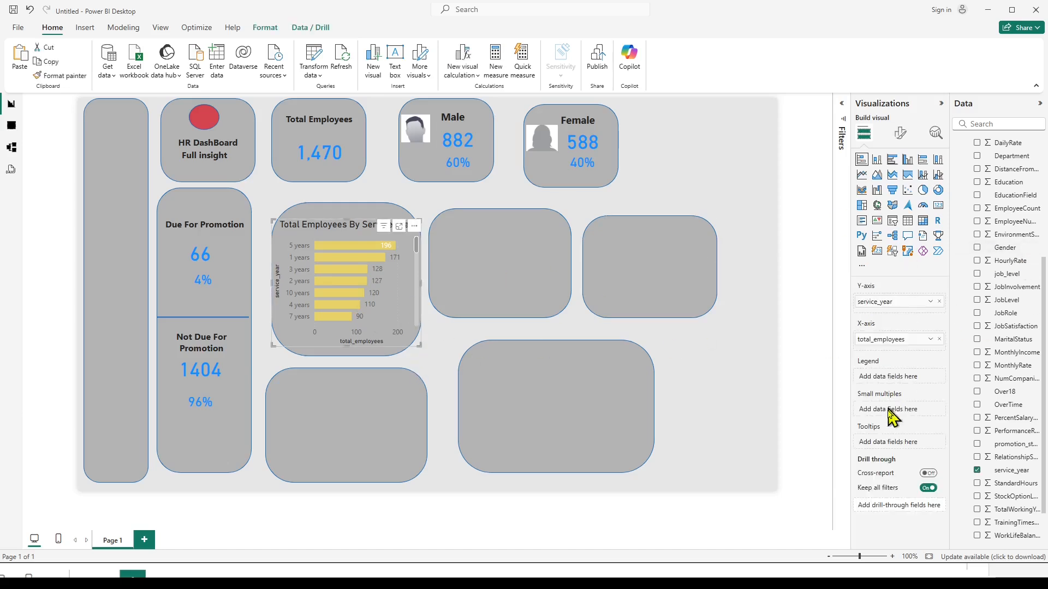
left_click(899, 133)
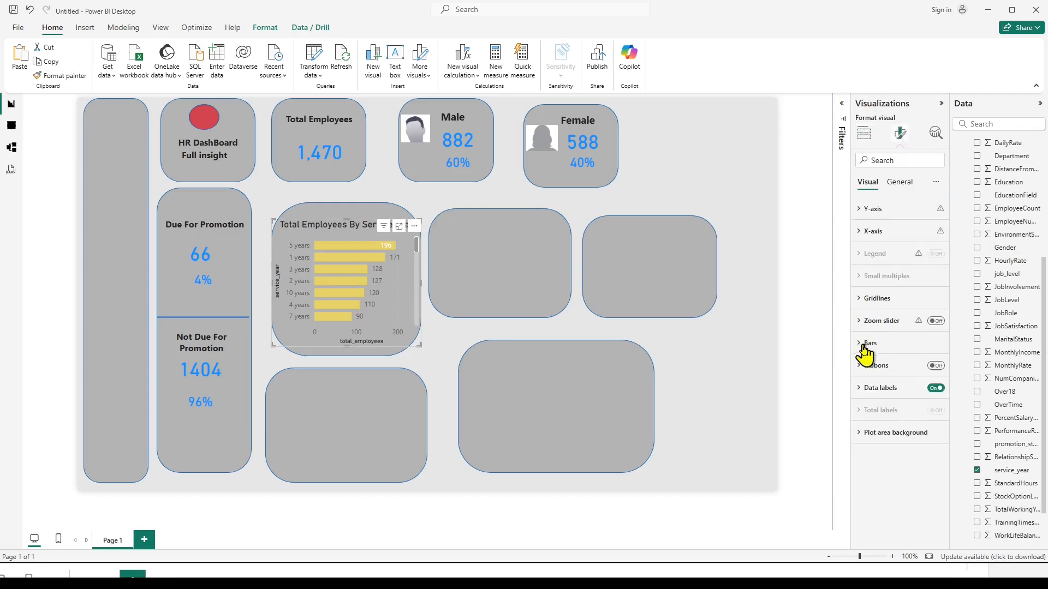
left_click(868, 391)
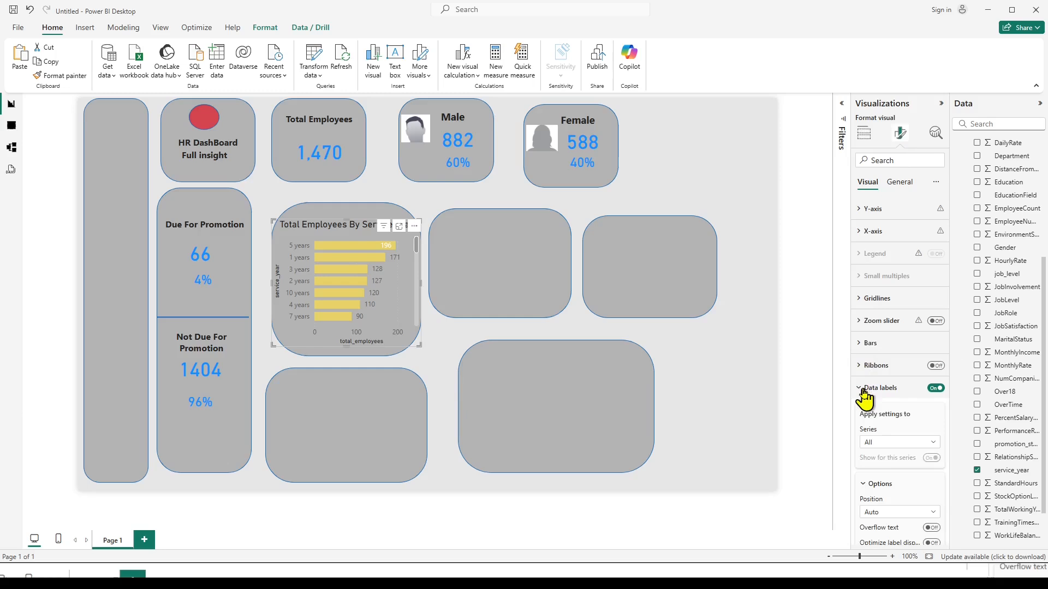
scroll(878, 415, "down", 3)
scroll(878, 418, "down", 1)
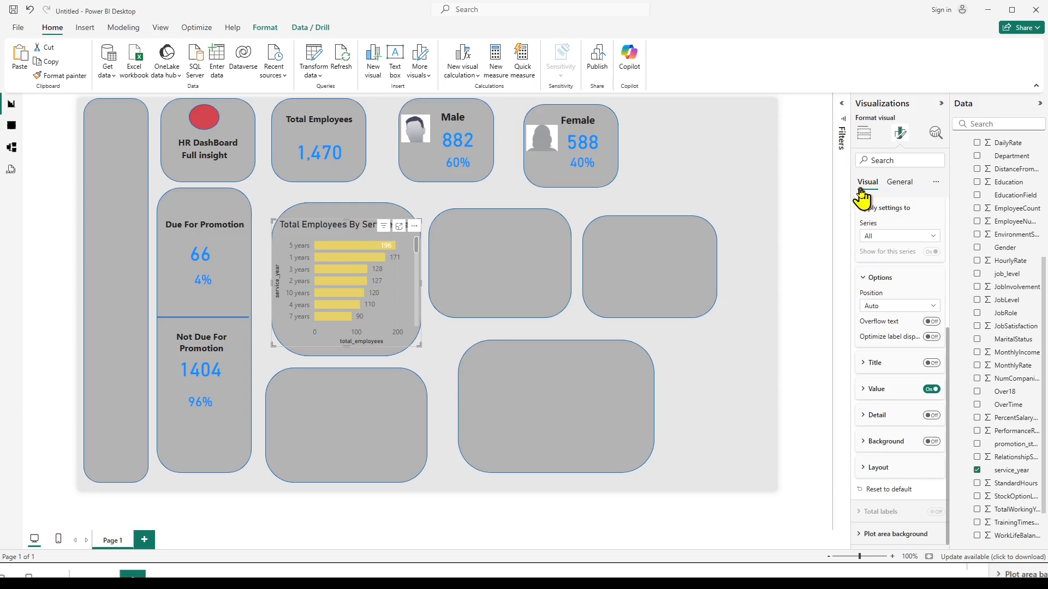
left_click(770, 233)
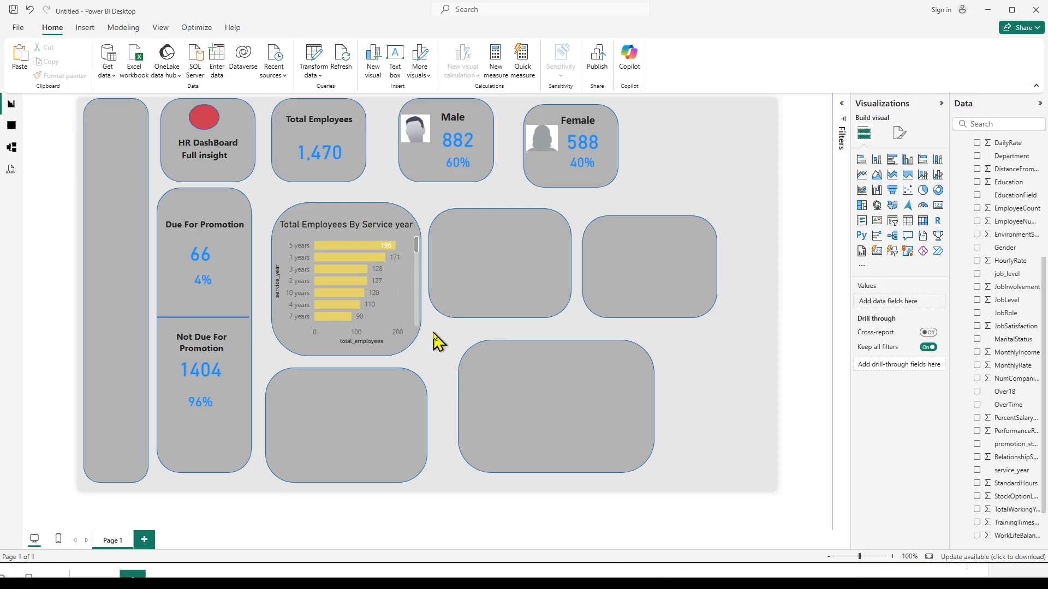
Add a stacked column chart with total_employees on the Y-axis and job_level on the X-axis.
left_click(876, 160)
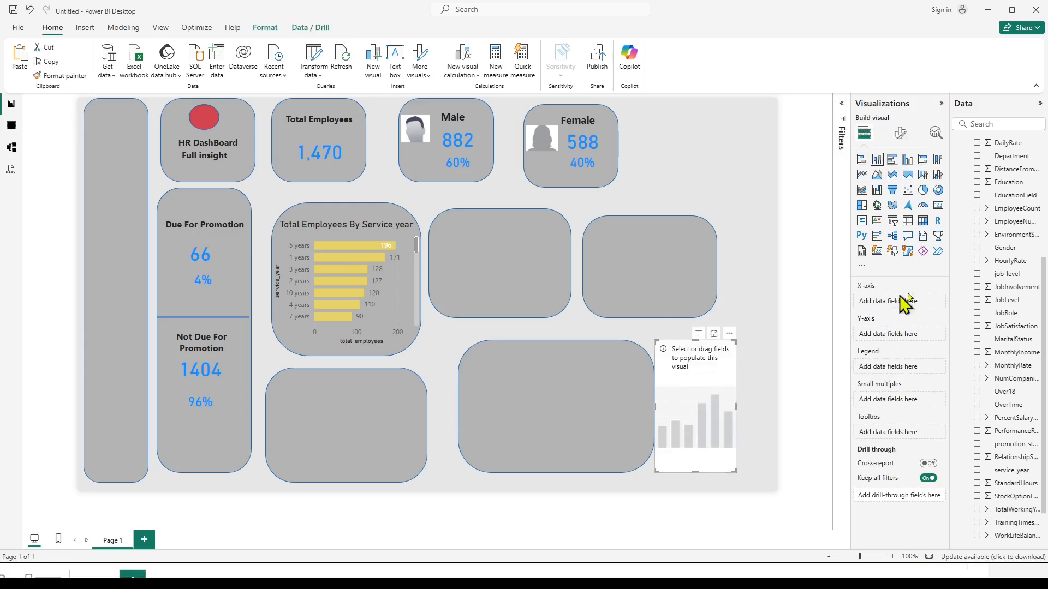
scroll(969, 218, "up", 5)
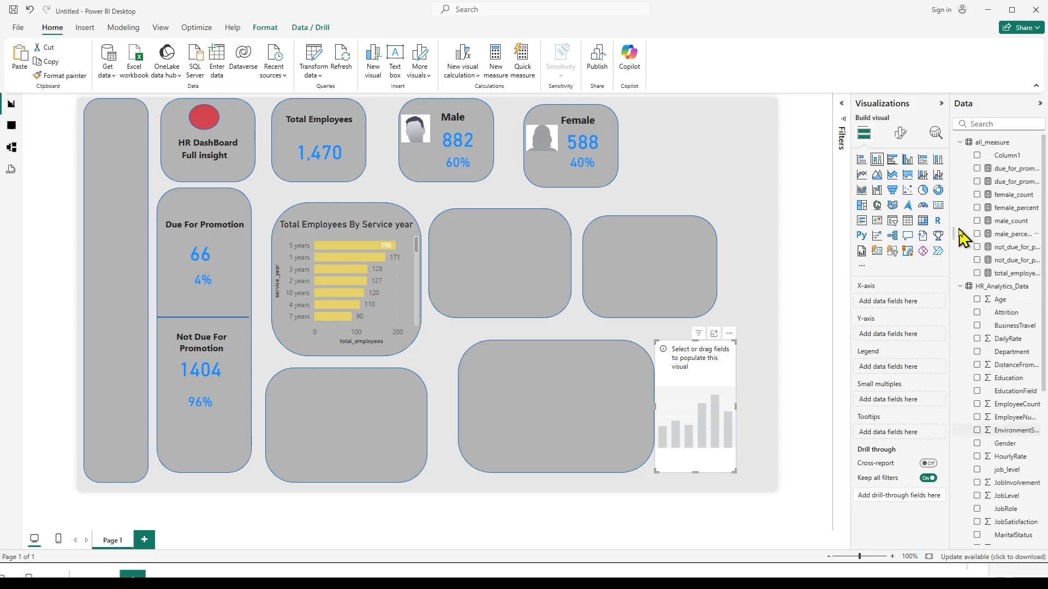
left_click(960, 286)
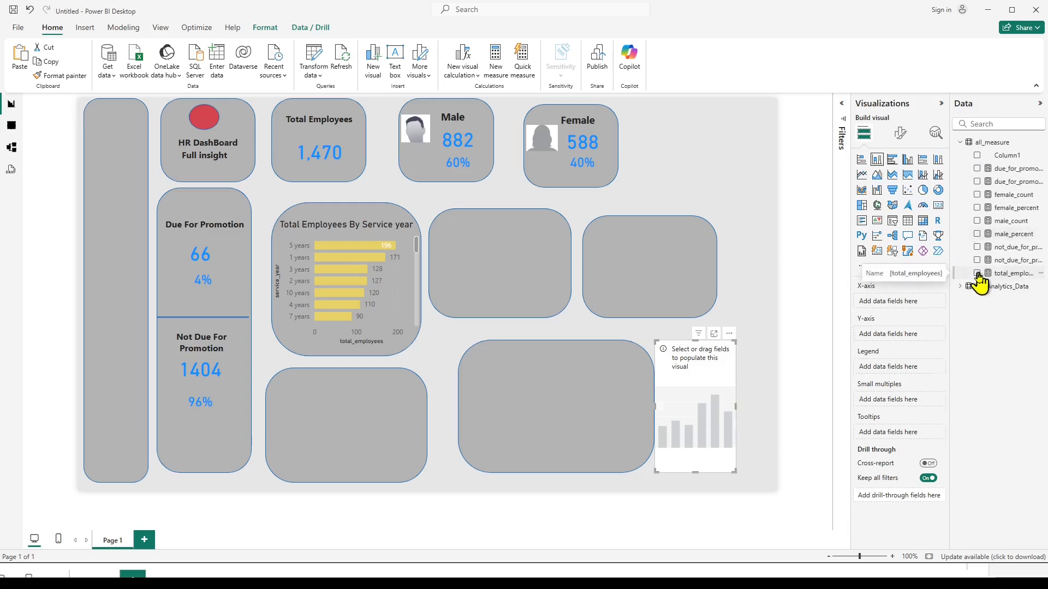
left_click(1003, 277)
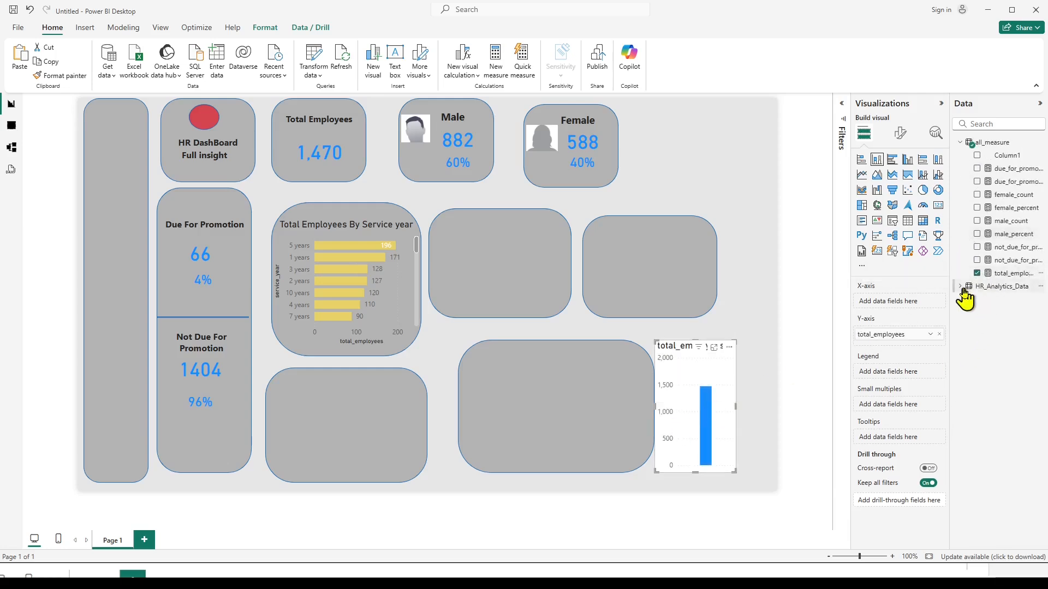
left_click(962, 289)
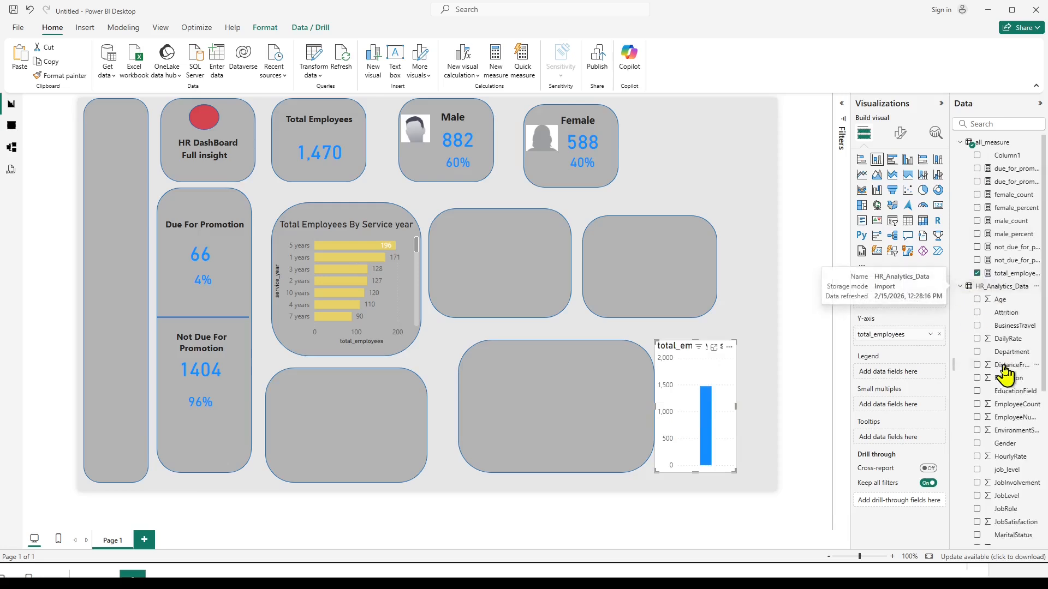
left_click(977, 470)
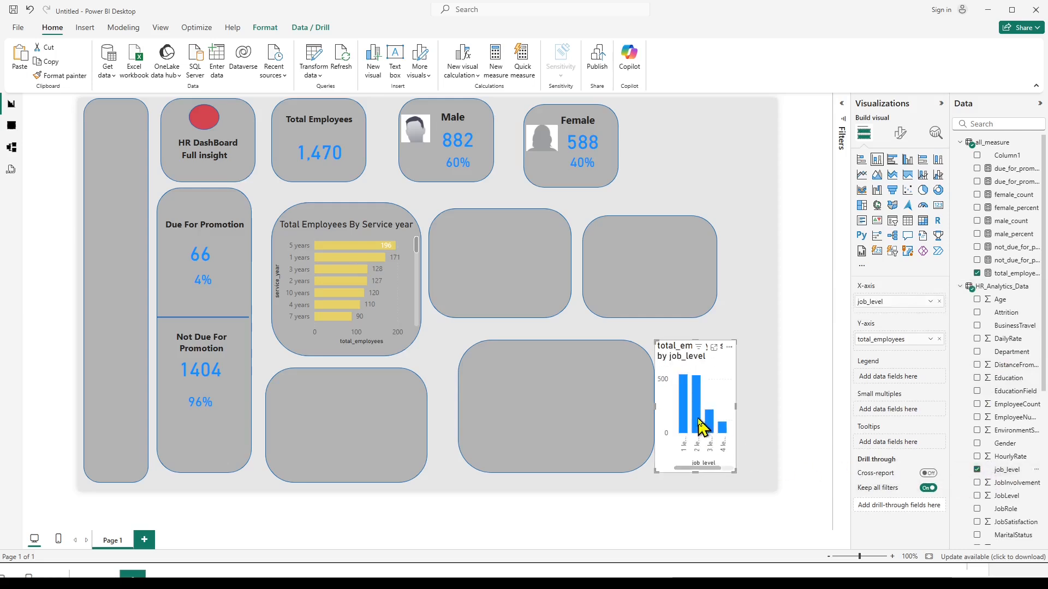
Move the job level column chart into the grey tile below the service year chart and resize it to fit the tile.
left_click_drag(704, 373, 392, 395)
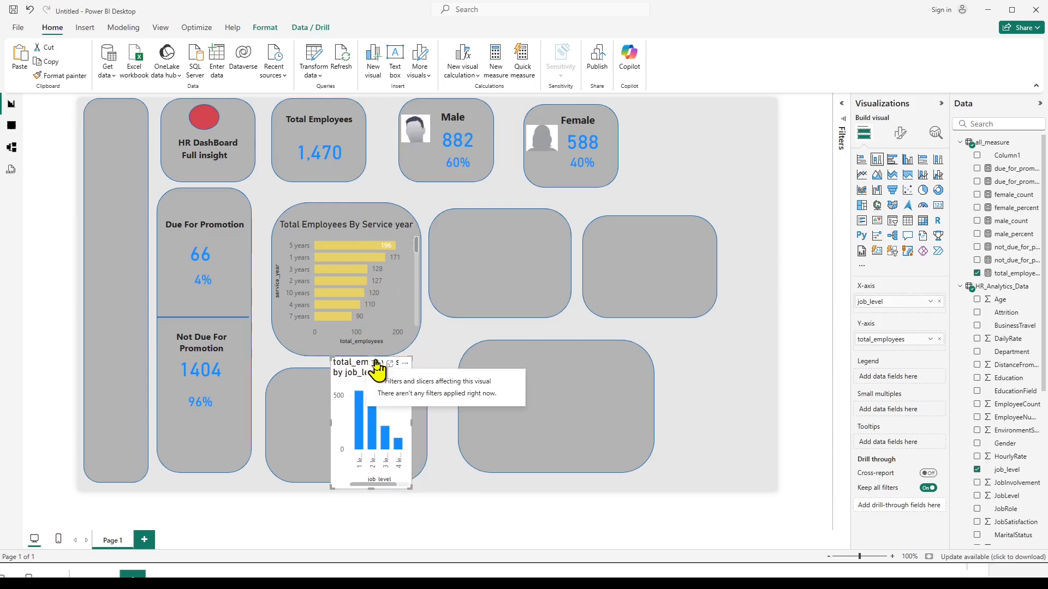
left_click_drag(372, 487, 372, 453)
left_click_drag(386, 401, 381, 423)
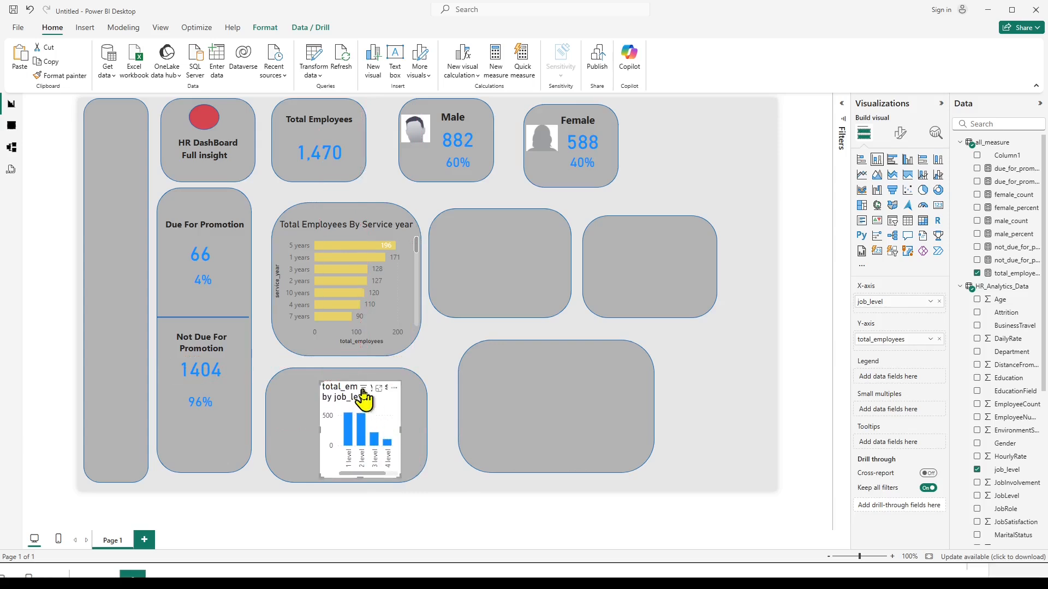
left_click_drag(319, 382, 315, 373)
left_click_drag(315, 424, 279, 425)
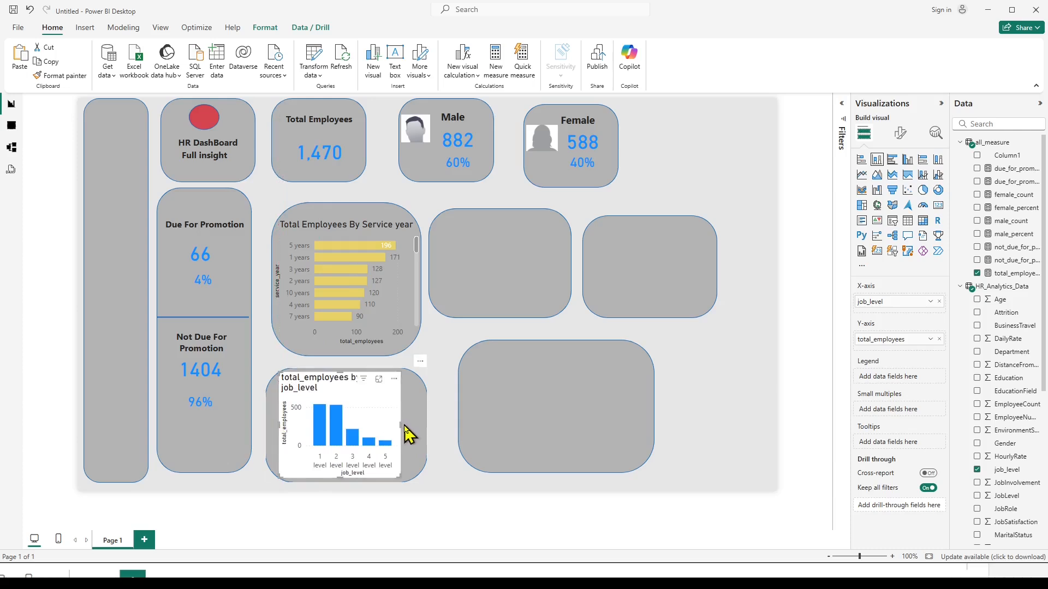
left_click_drag(400, 423, 424, 435)
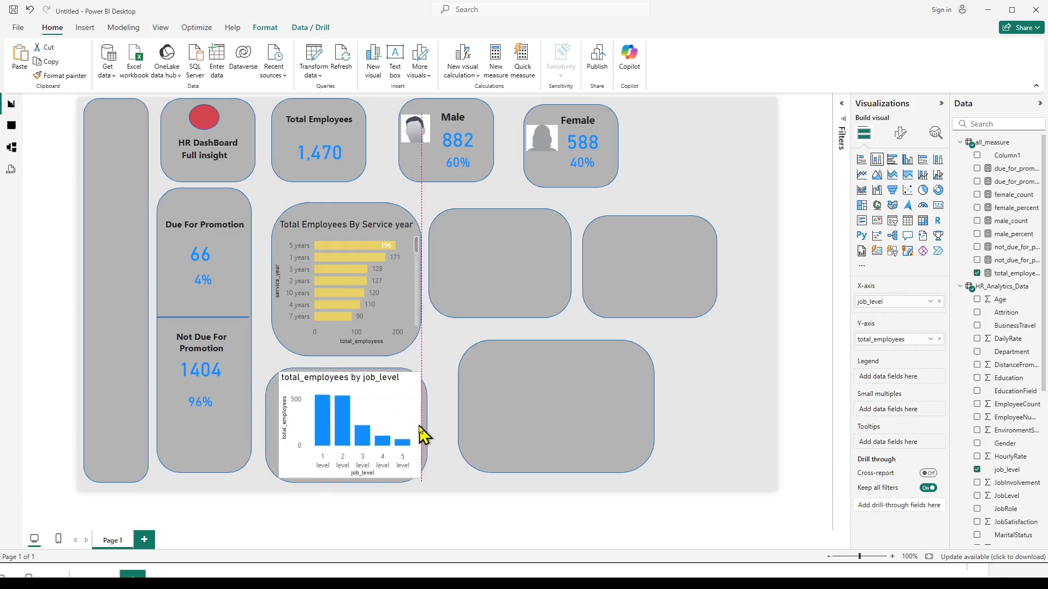
left_click(451, 365)
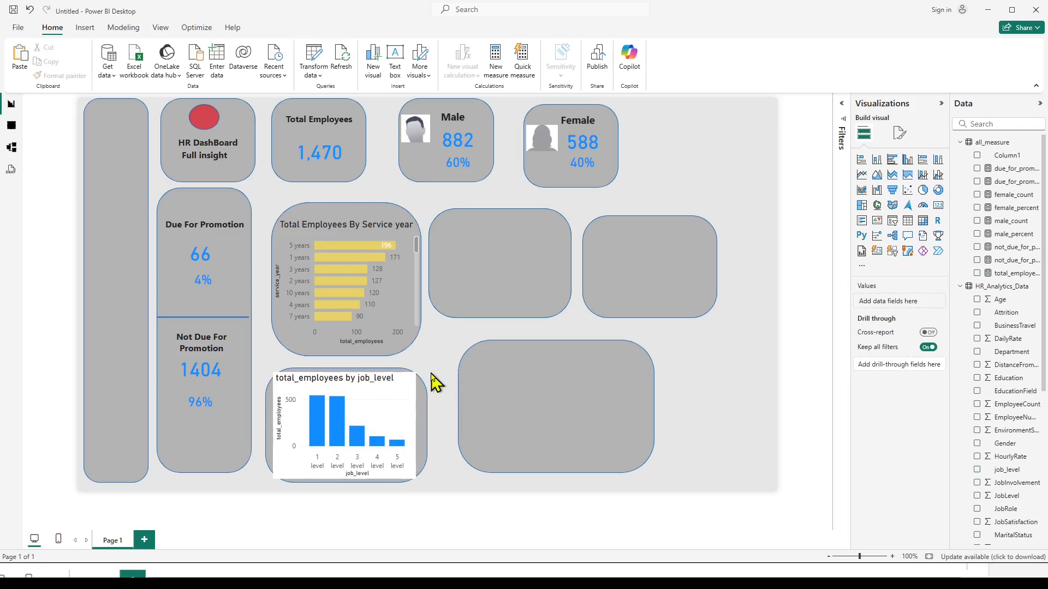
Change the job level chart's title to "Total Employees By Job Level" and center it horizontally.
left_click(394, 406)
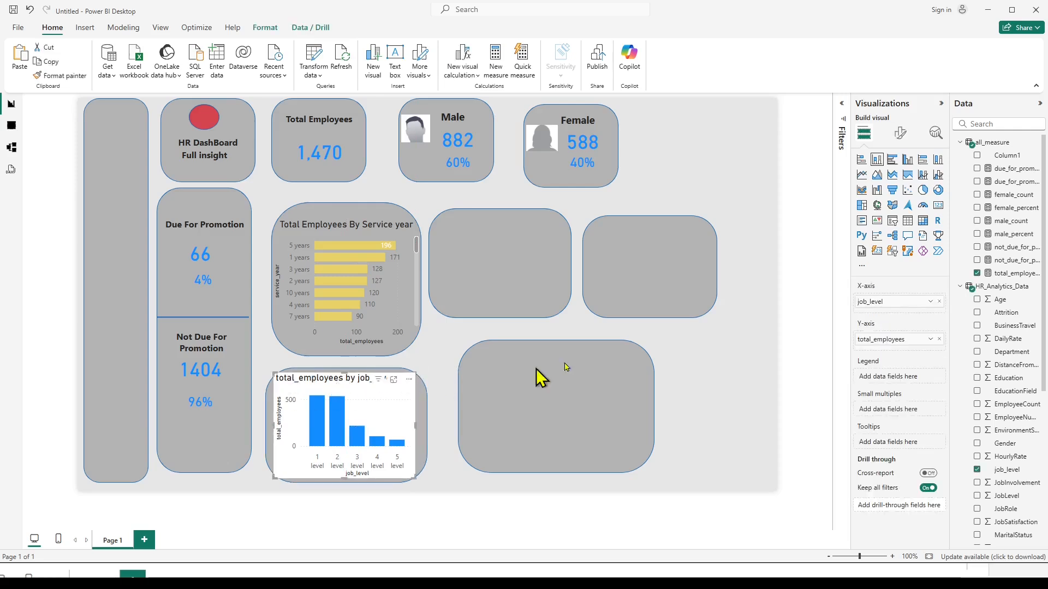
left_click(900, 133)
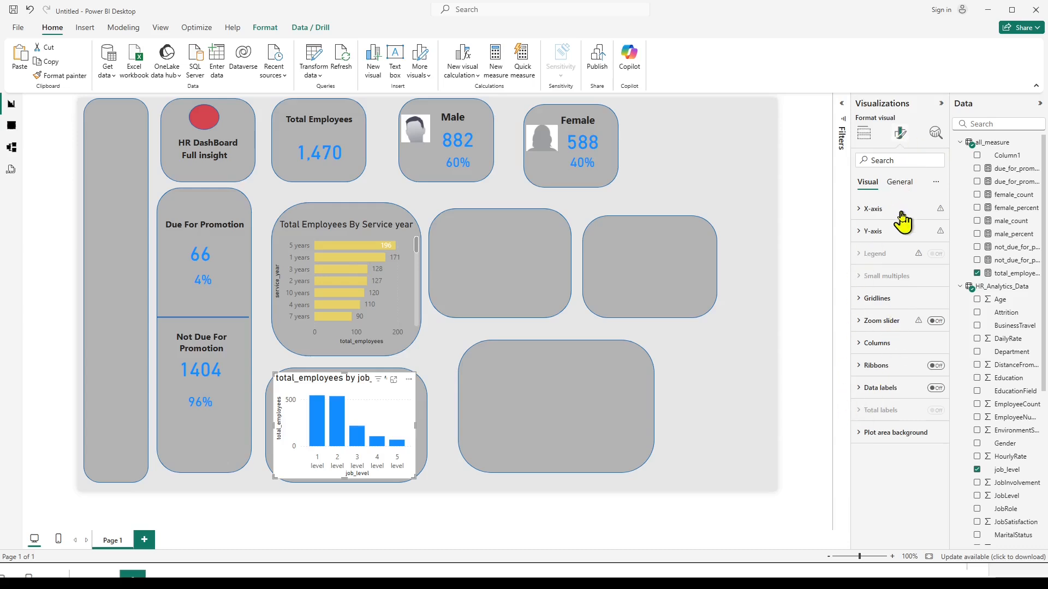
left_click(901, 180)
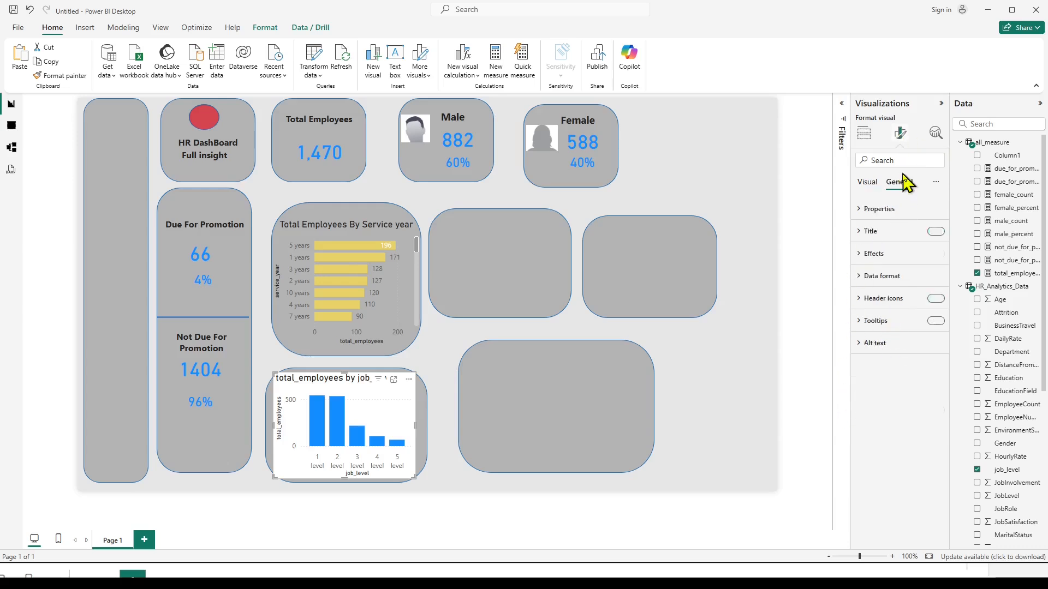
left_click(867, 231)
left_click(876, 285)
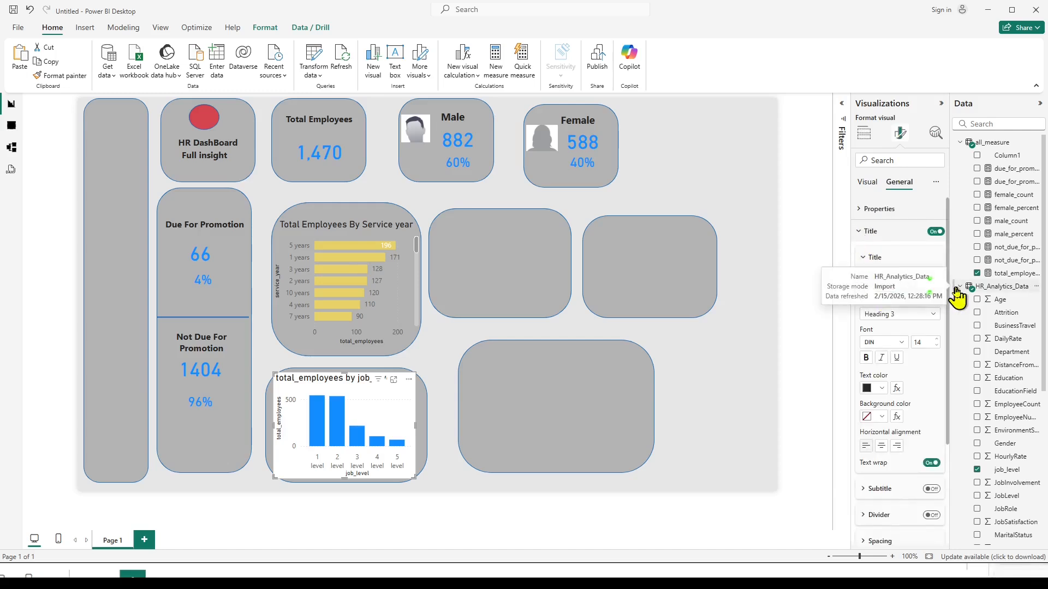
type("Total")
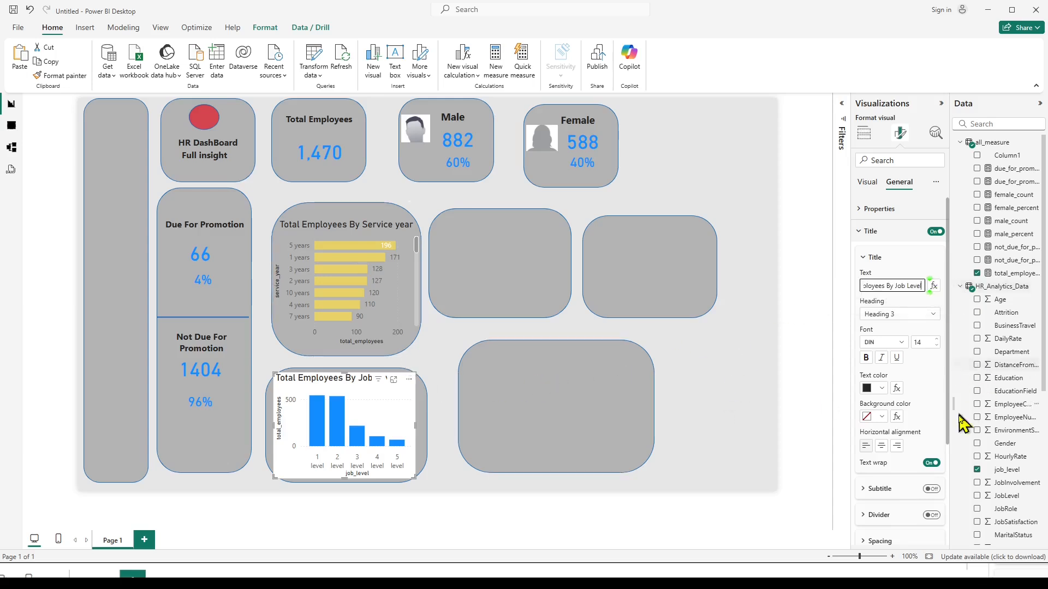
left_click(881, 447)
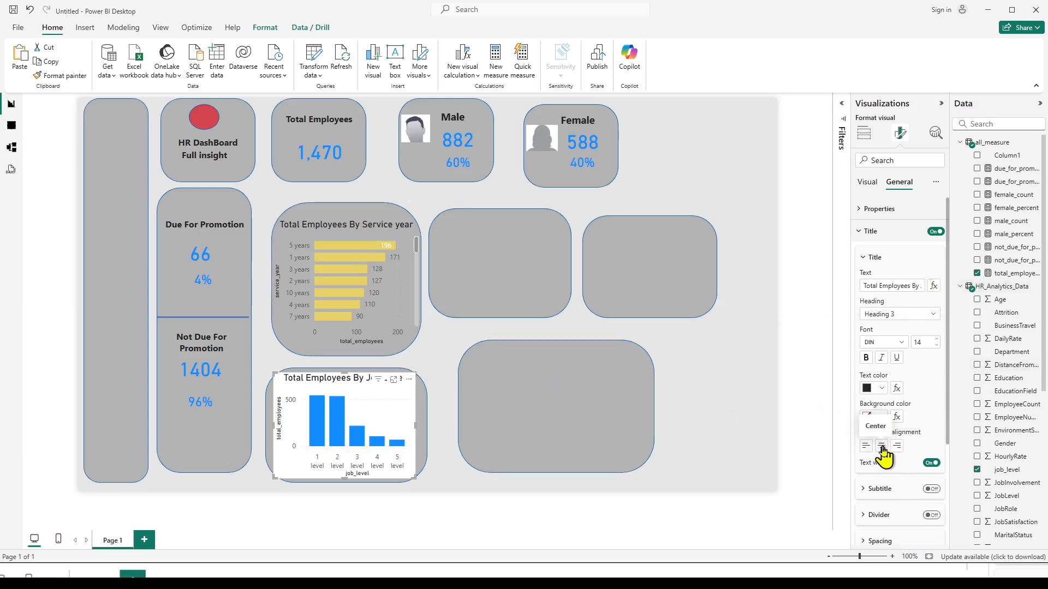
left_click(451, 354)
Make the job level column chart's background fully transparent by setting its transparency to 100%.
left_click(402, 402)
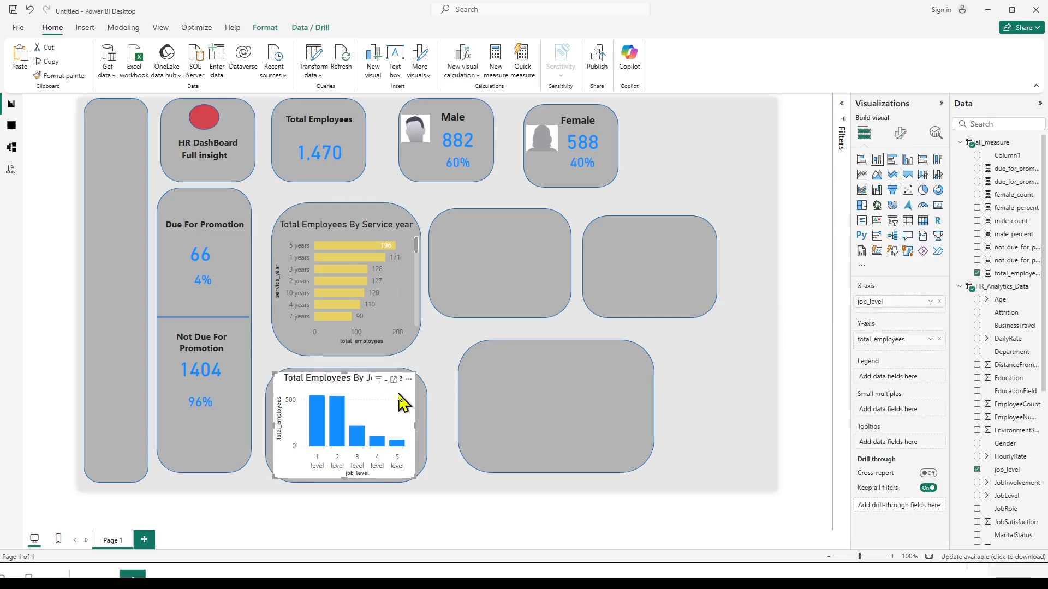
left_click(901, 133)
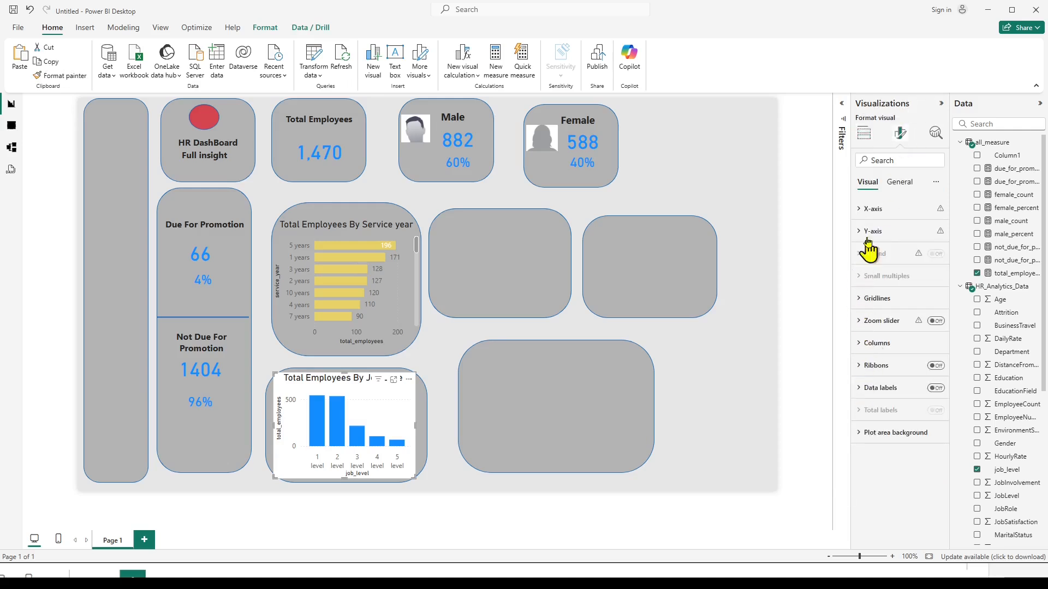
left_click(899, 184)
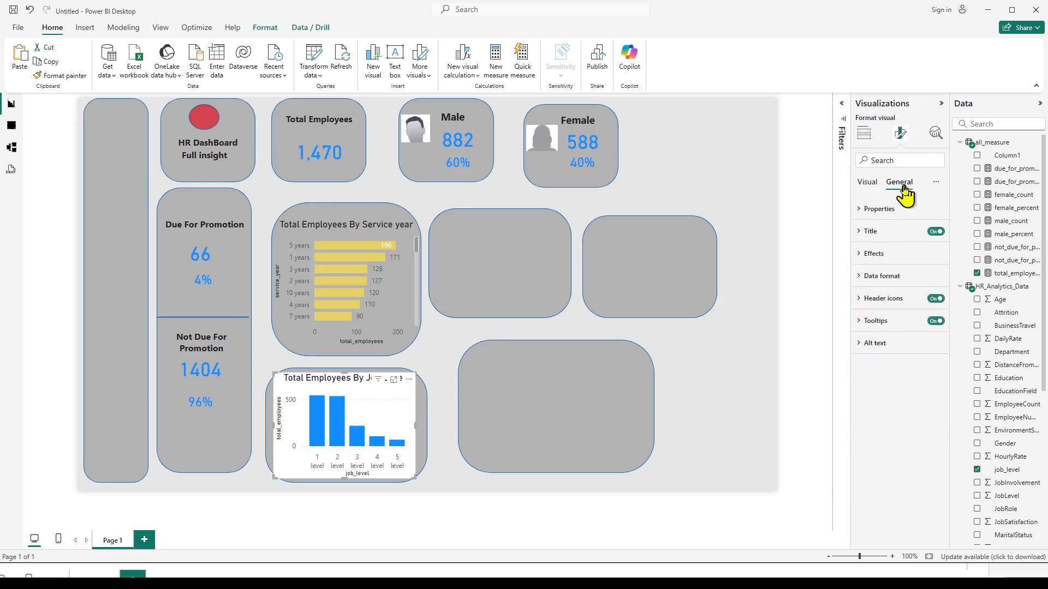
left_click(872, 254)
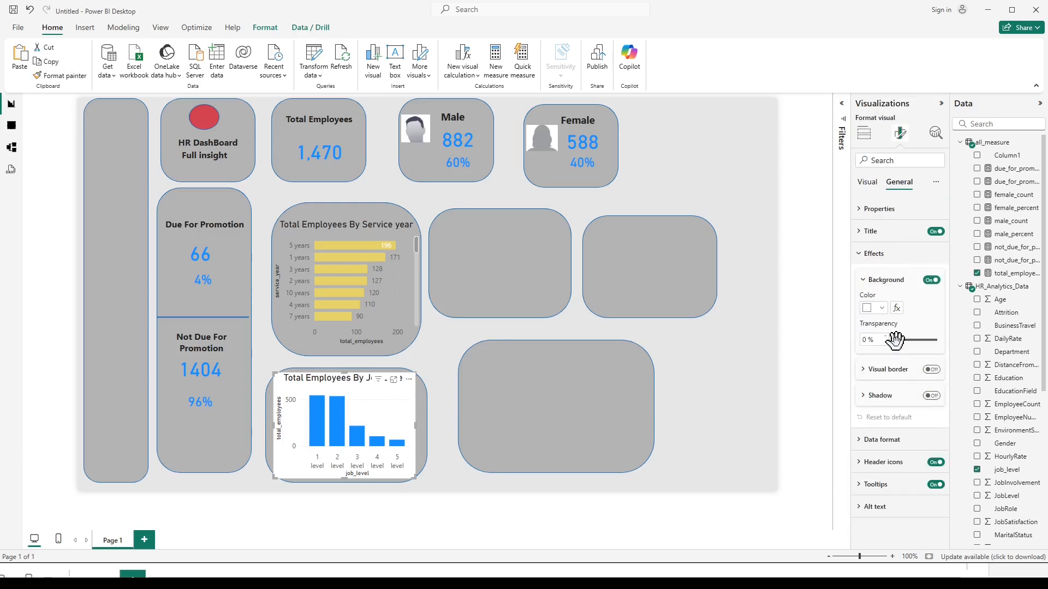
left_click_drag(895, 340, 948, 352)
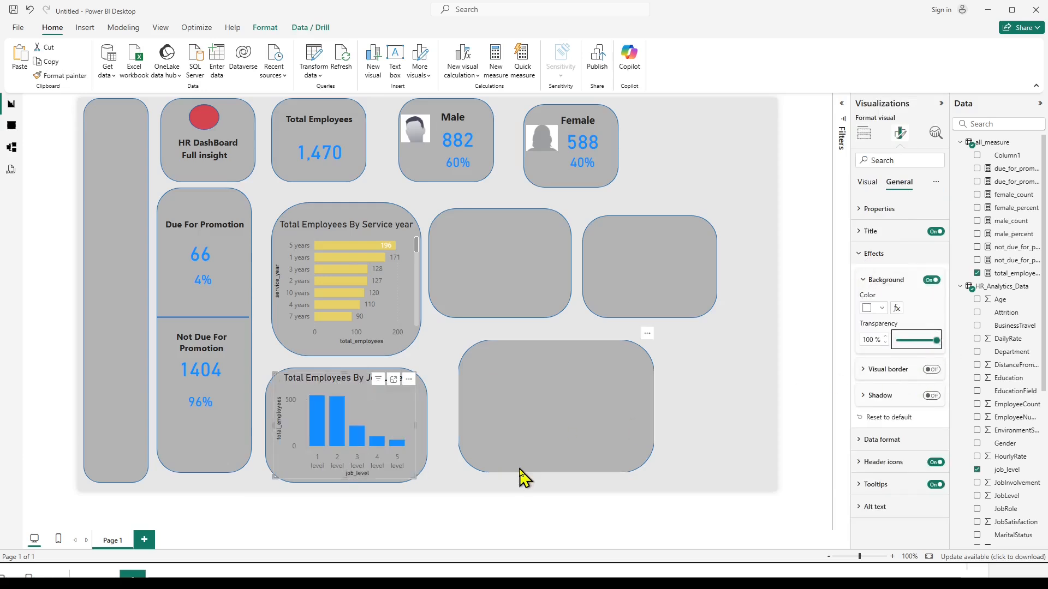
left_click(461, 485)
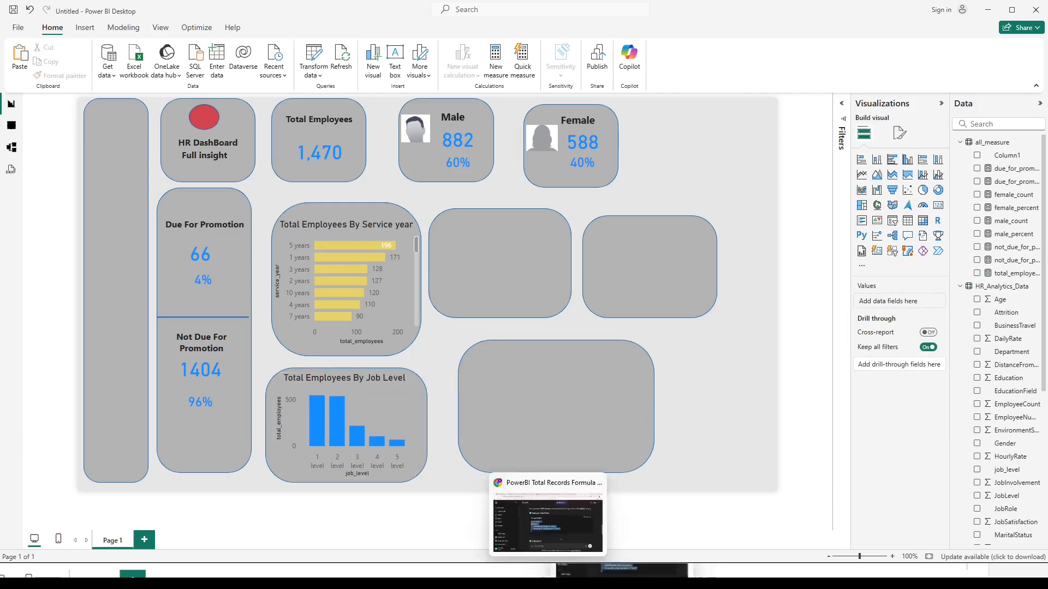
Check the reference dashboard image and start a conditional column named retrenchment_status in the HR_Analytics_Data query of Power Query Editor.
left_click(550, 516)
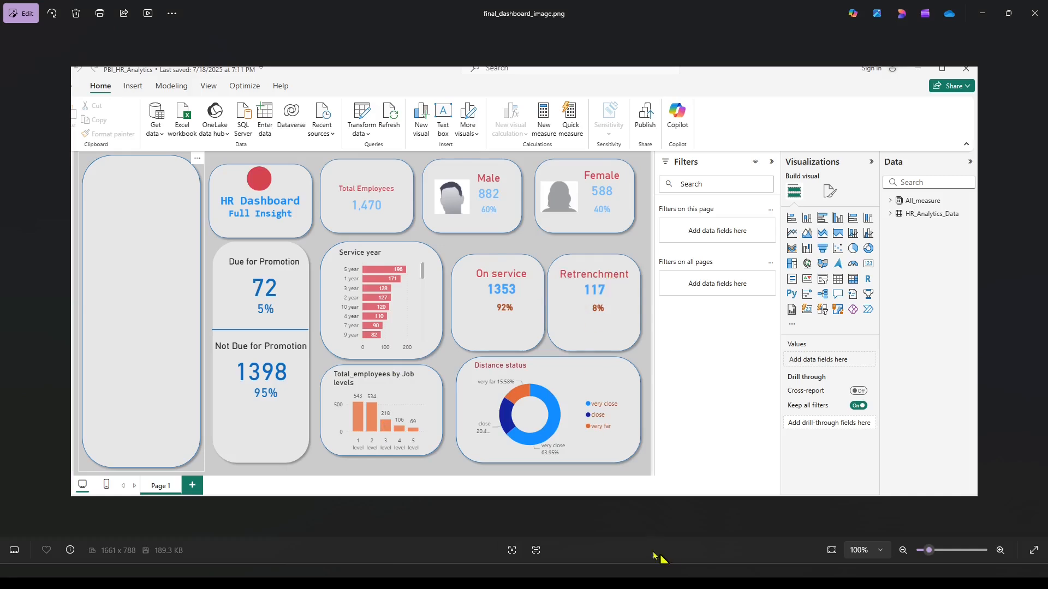
left_click(622, 516)
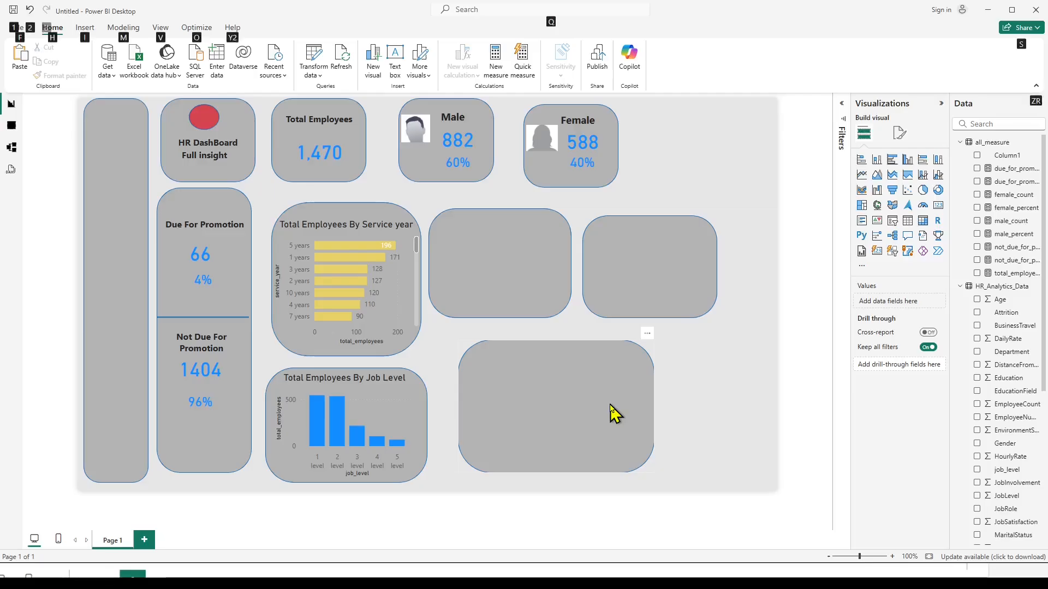
key("alt+Tab")
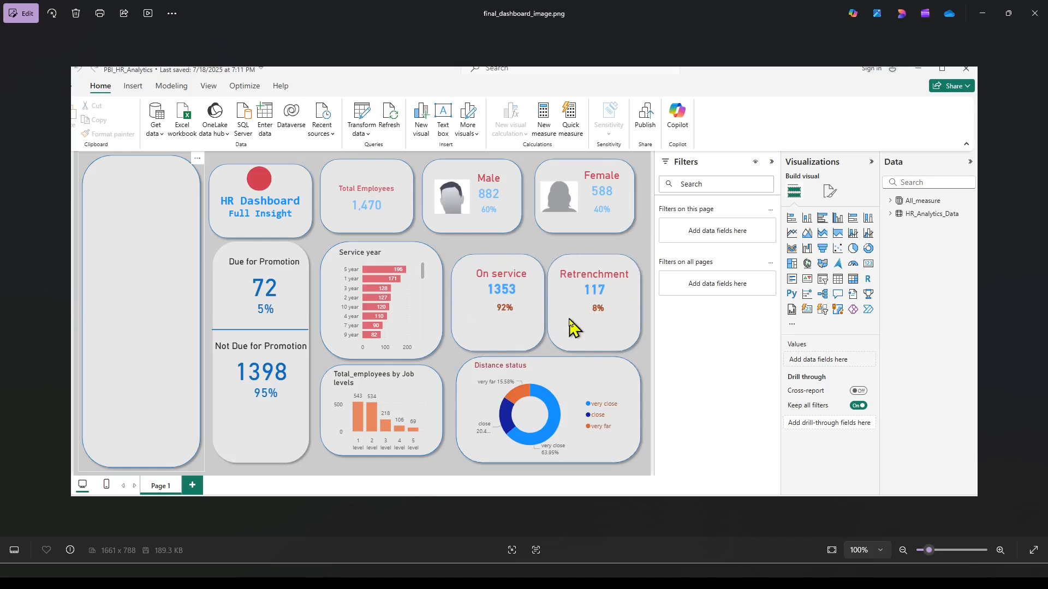
key("alt+Tab")
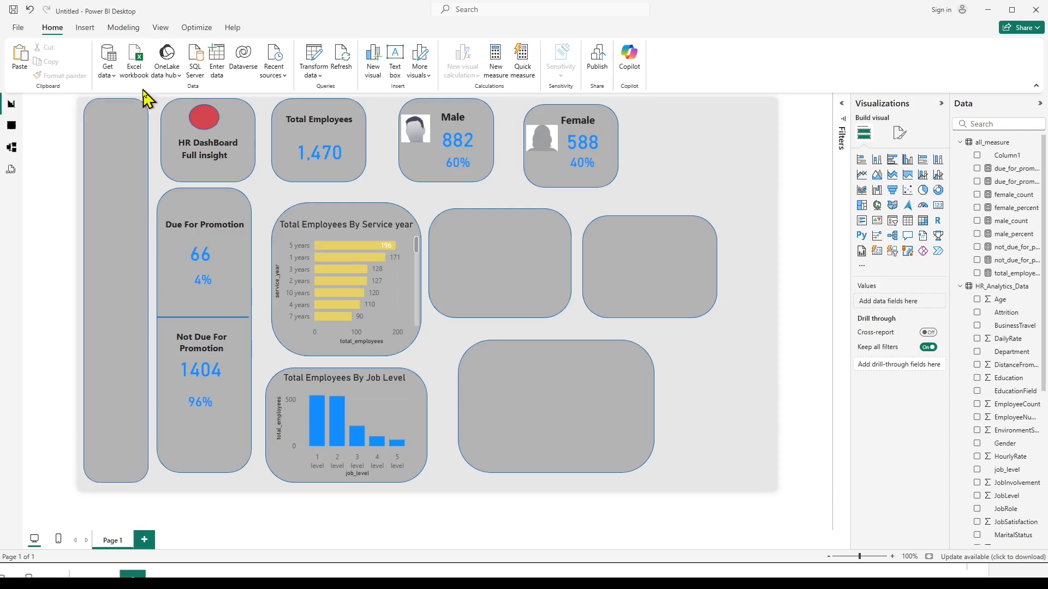
left_click(312, 59)
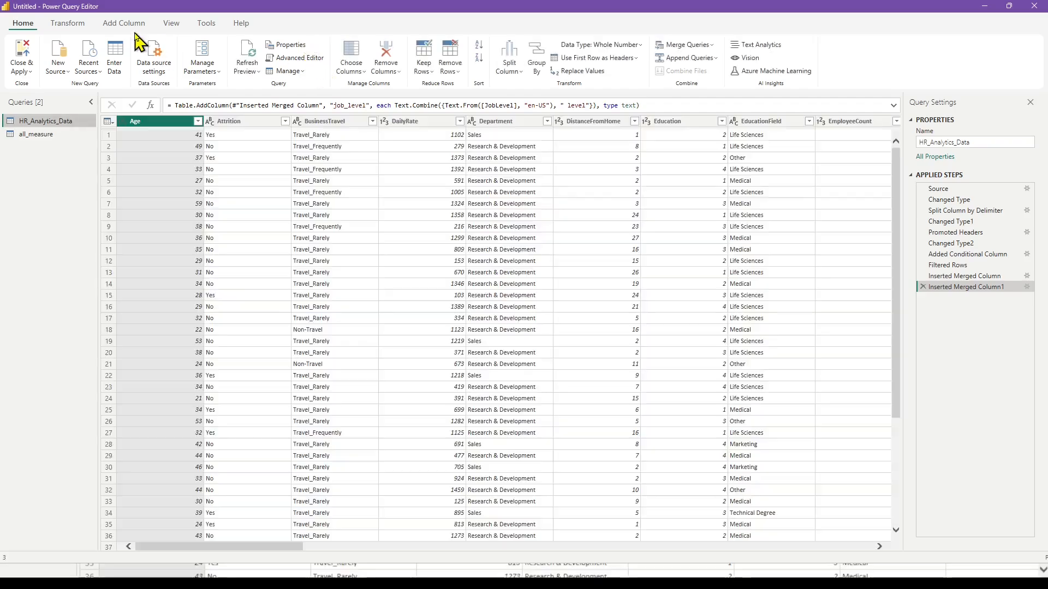
left_click(128, 24)
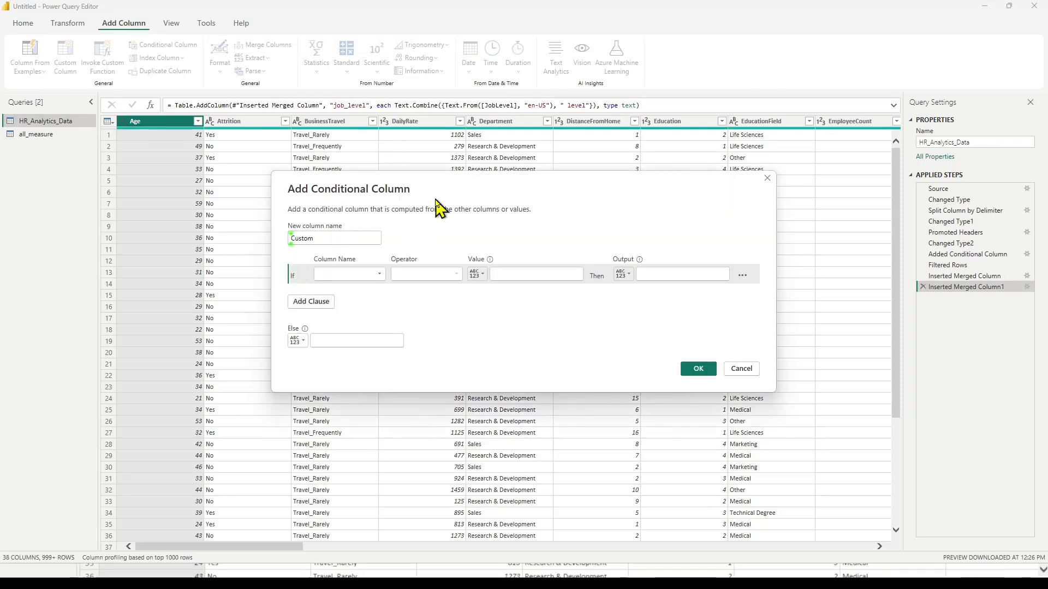
type("retre")
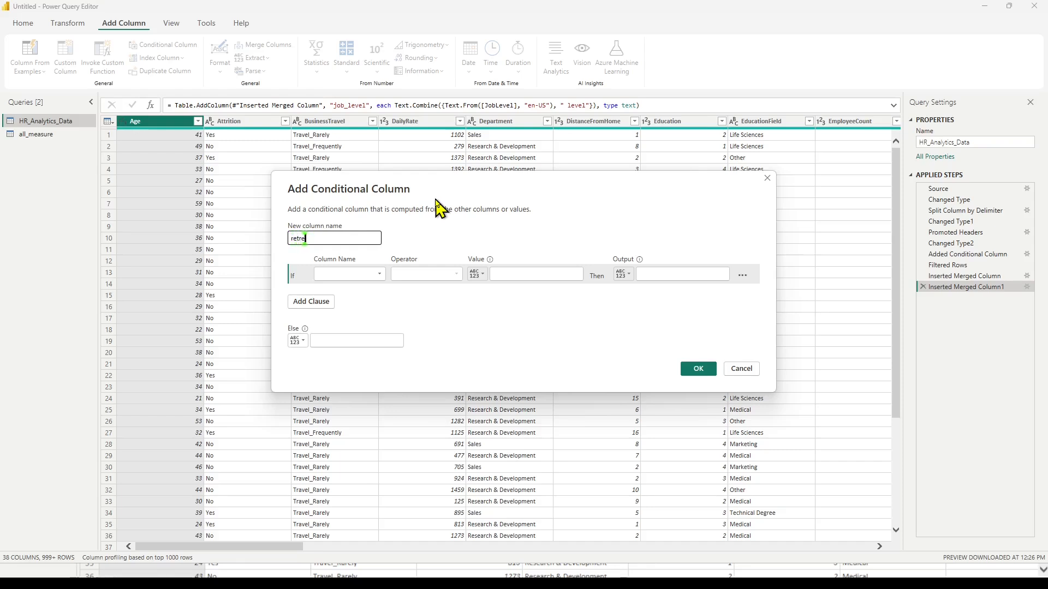
type("nchment_status")
Set the conditional column's If clause to YearsAtCompany is greater than 18.
left_click(379, 274)
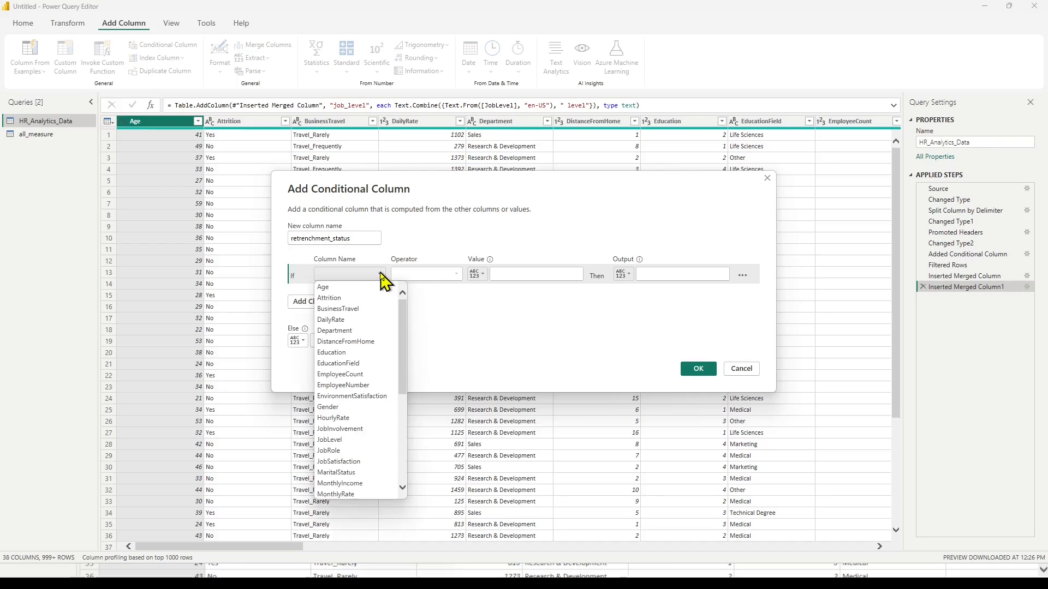
scroll(341, 422, "down", 4)
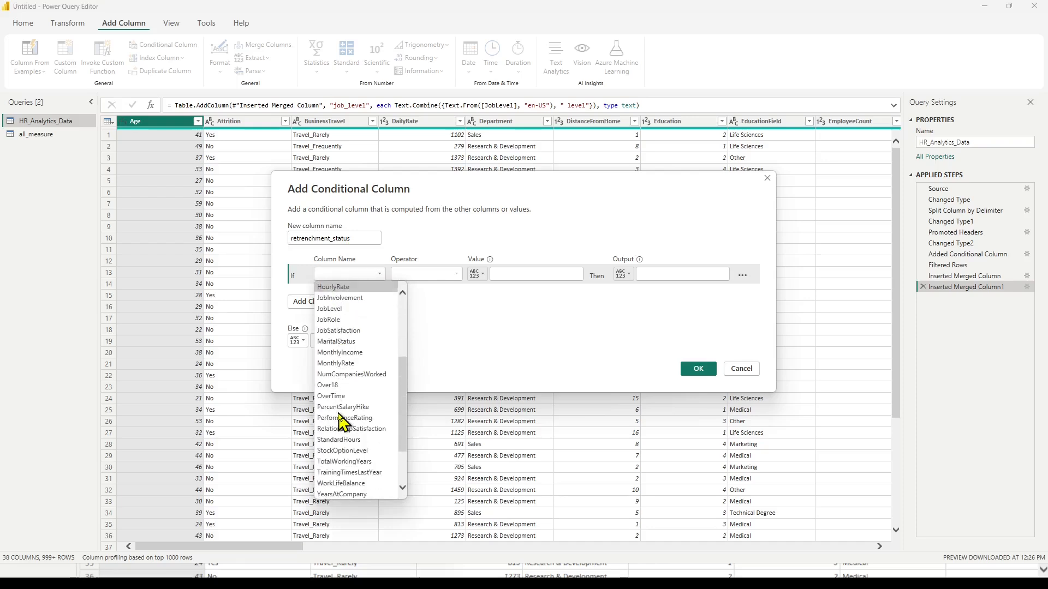
scroll(343, 422, "down", 2)
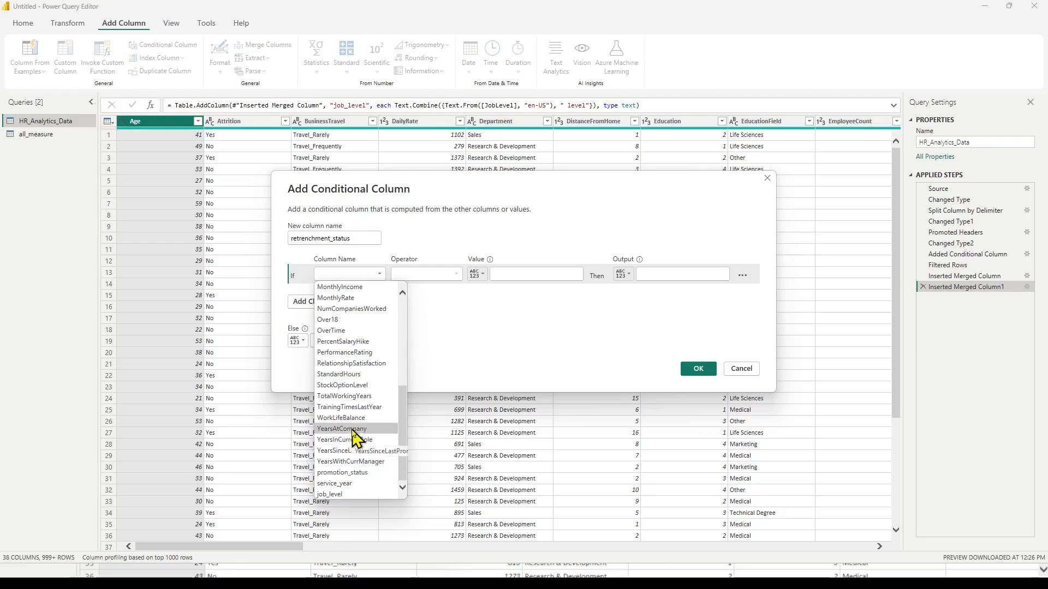
left_click(349, 429)
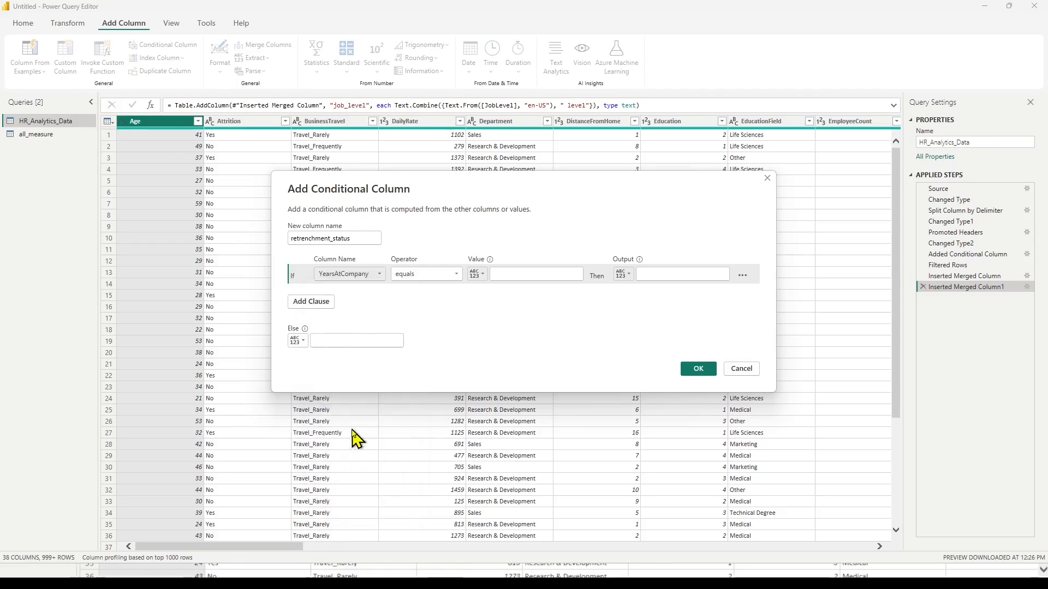
left_click(456, 275)
left_click(430, 308)
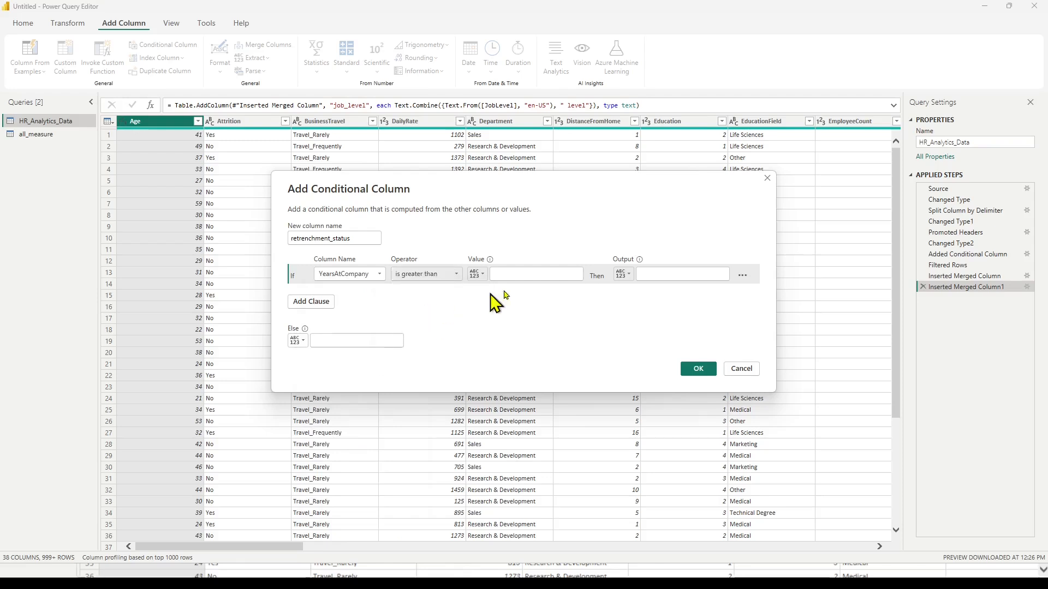
left_click(526, 272)
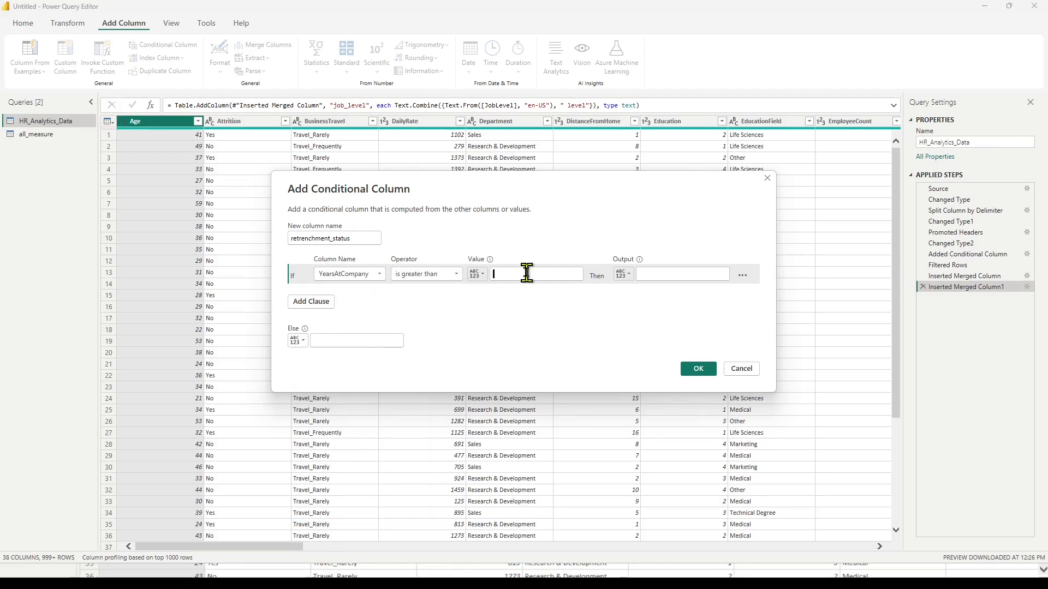
type("18")
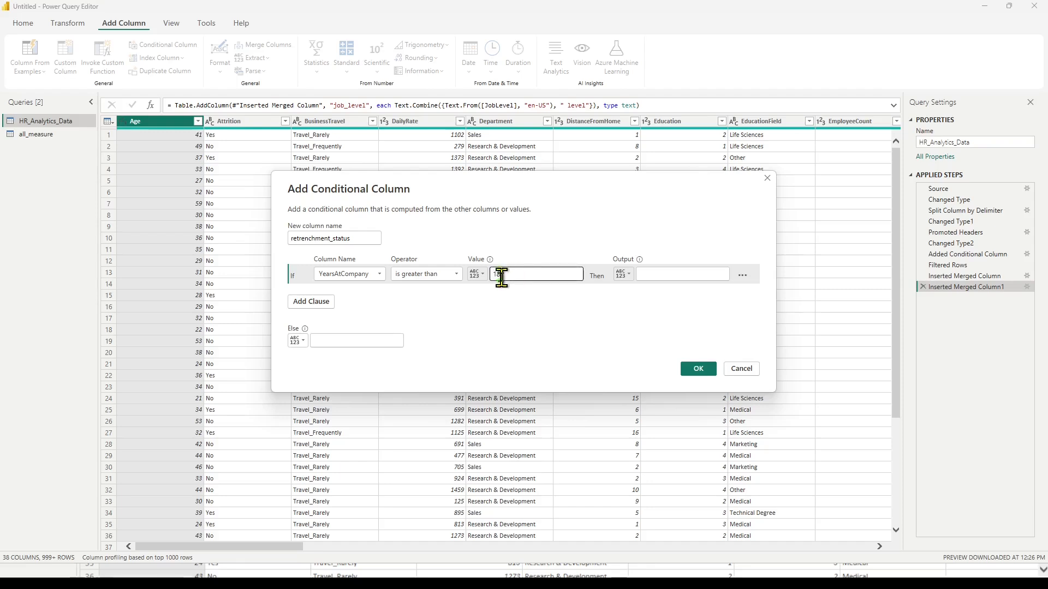
Set the clause output to "Will be retrenched" and the Else value to "On service", and create the column.
left_click(667, 273)
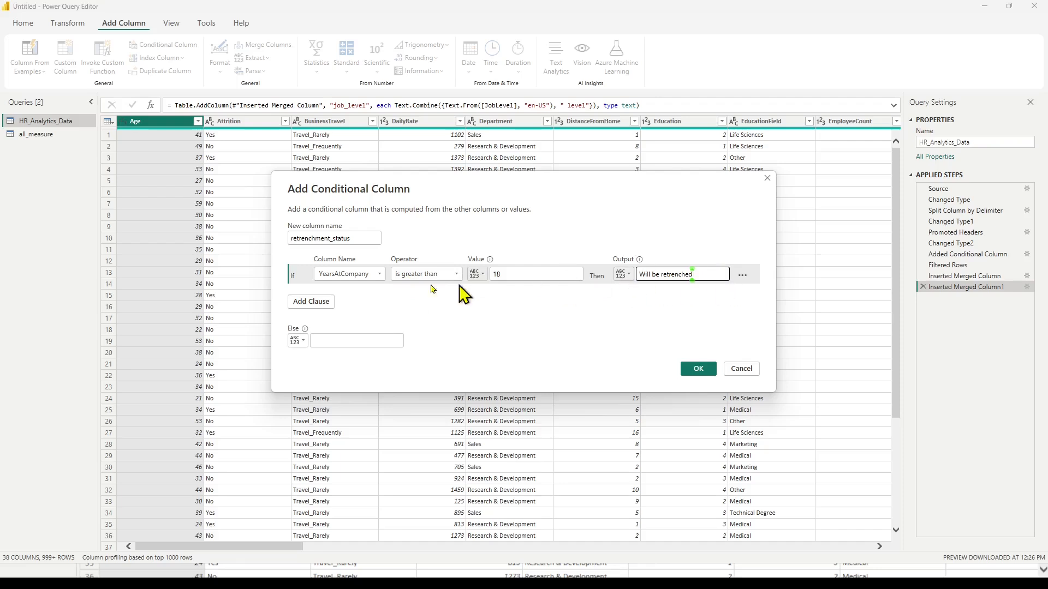
left_click(337, 341)
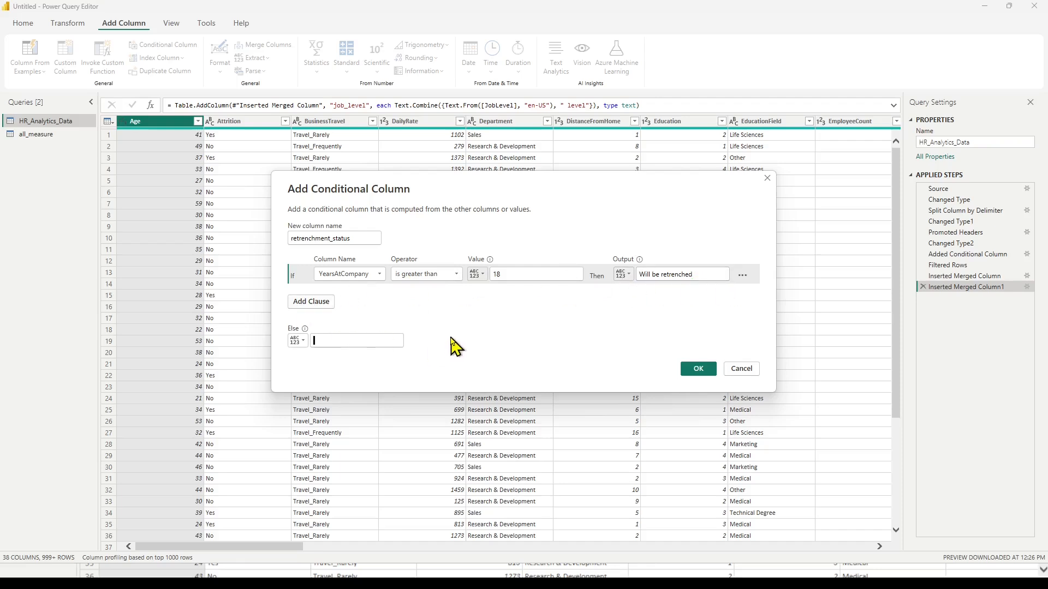
type("On service")
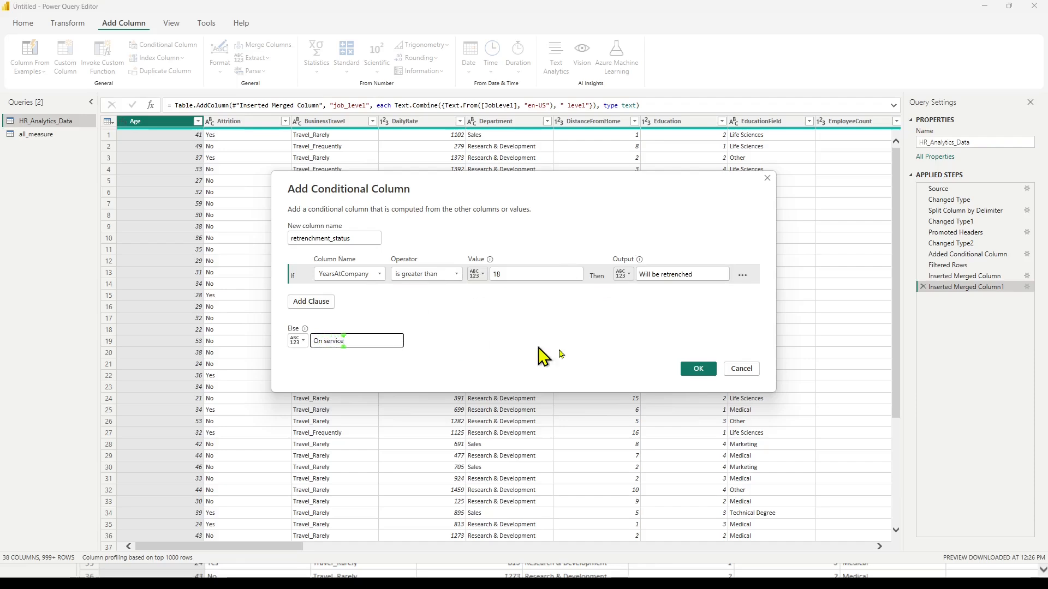
left_click(699, 371)
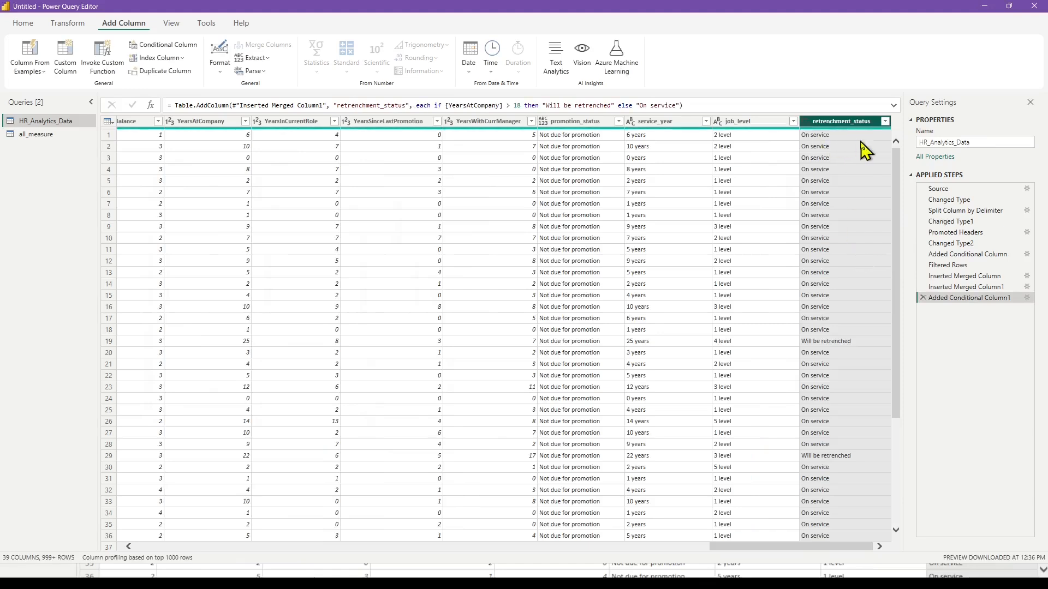
Compare the YearsAtCompany values with retrenchment_status in row 19 and the rows just above it.
left_click(819, 341)
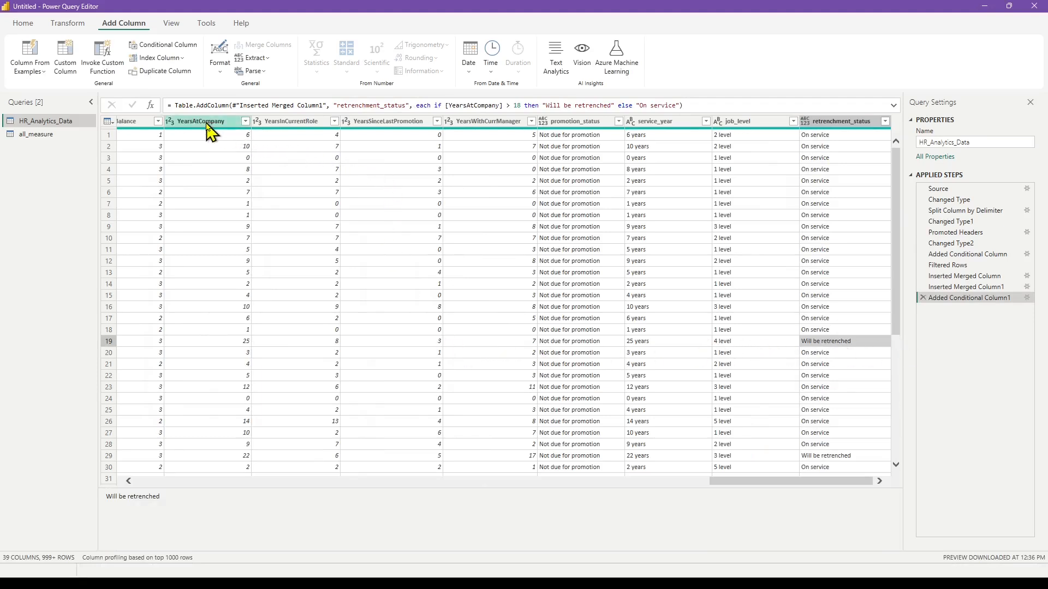
left_click(216, 342)
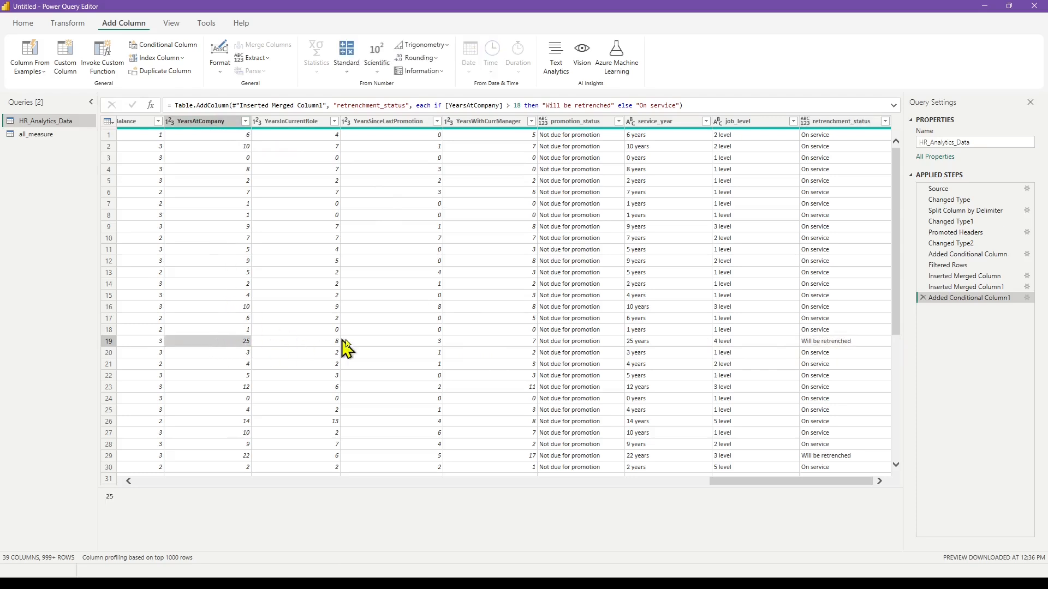
left_click(847, 342)
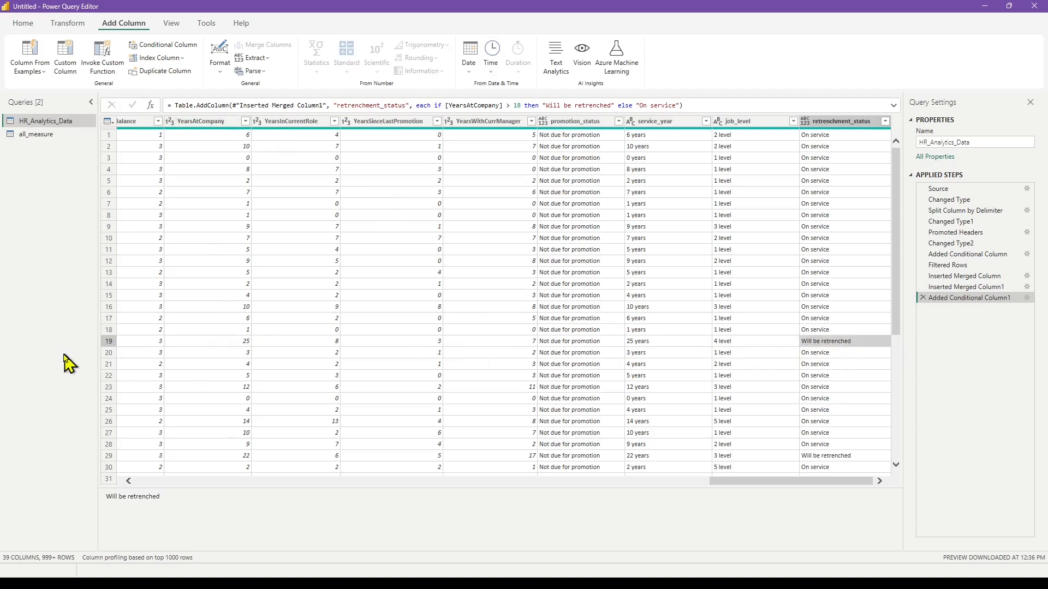
left_click(109, 342)
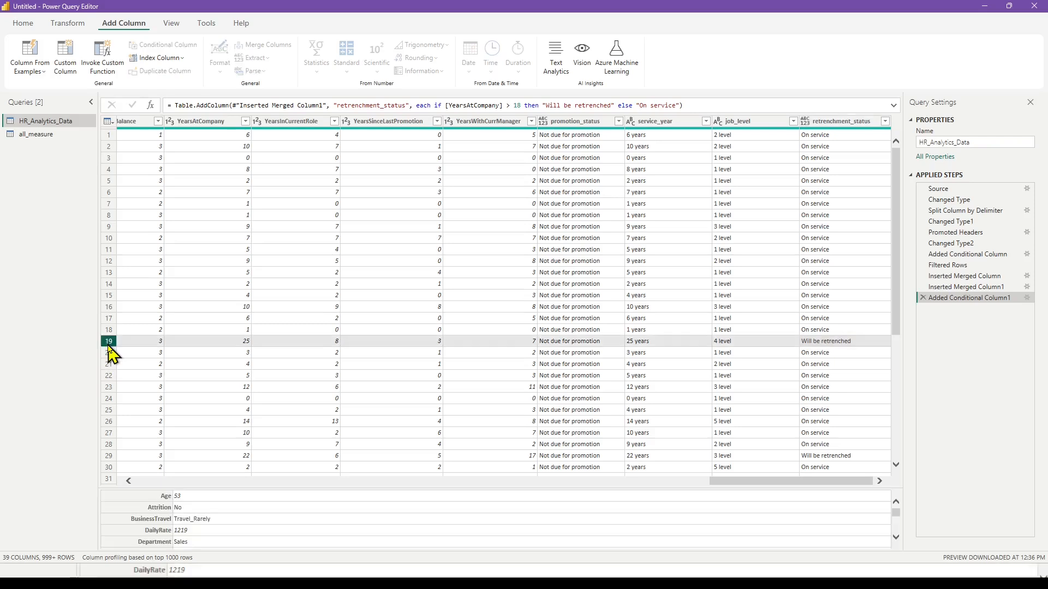
left_click(238, 331)
left_click(242, 317)
left_click(240, 307)
left_click(241, 295)
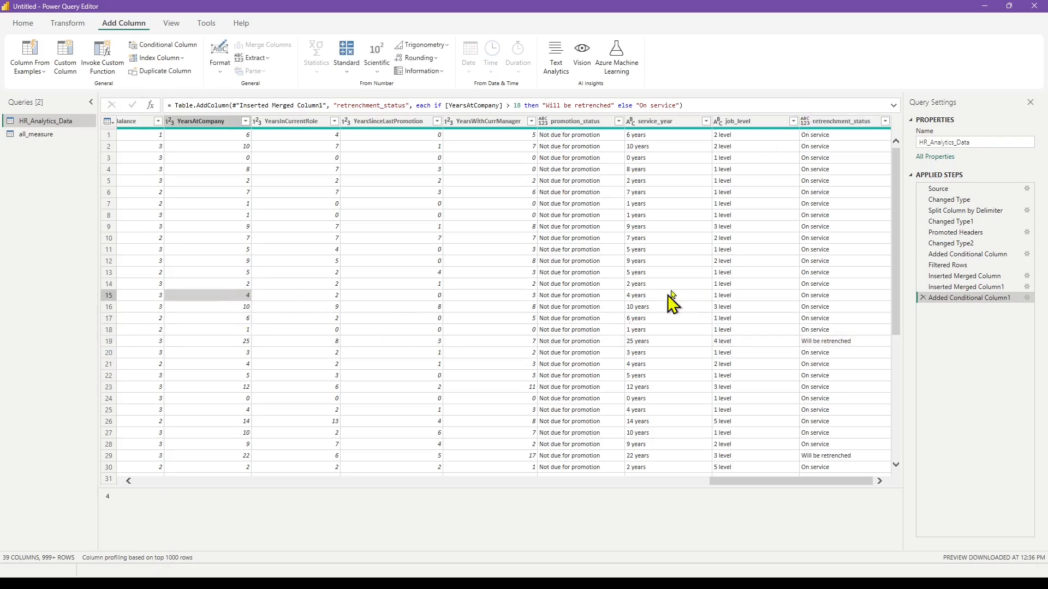
Filter the retrenchment_status column to only "Will be retrenched" rows to check the condition, and clear the filter.
left_click(885, 122)
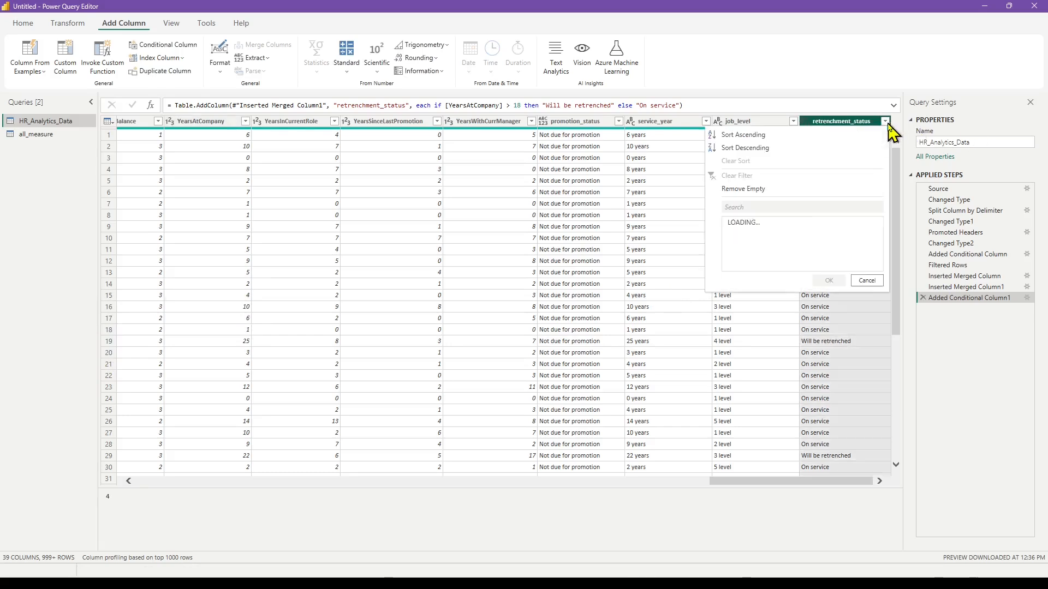
left_click(731, 256)
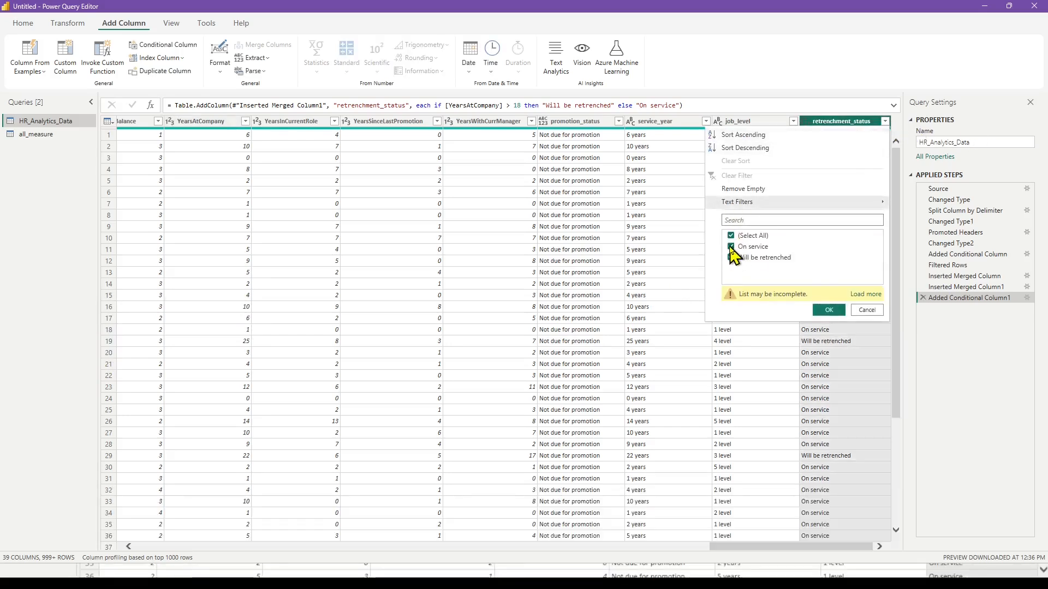
left_click(731, 246)
left_click(827, 309)
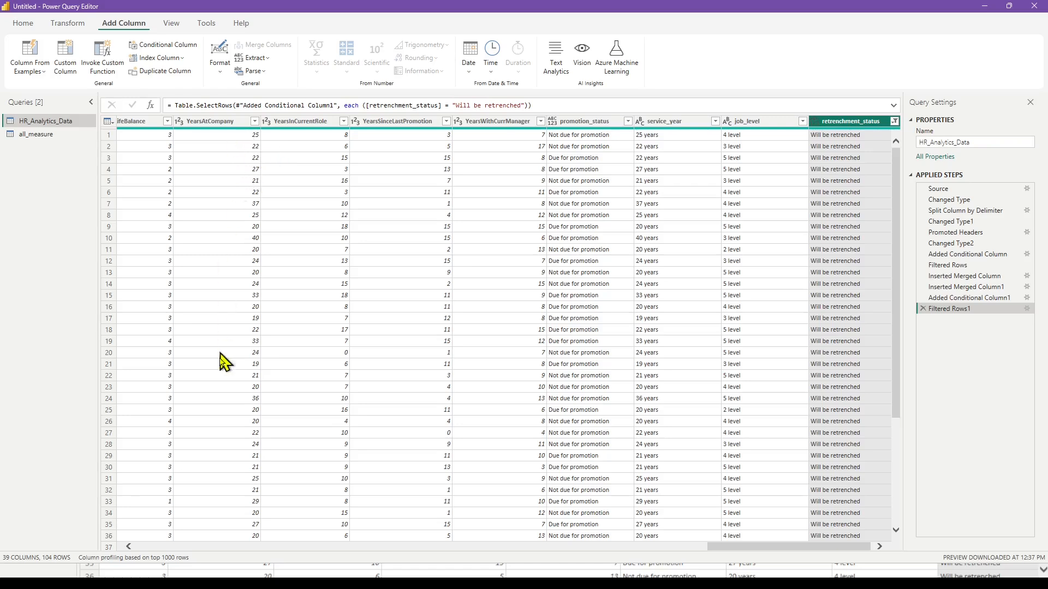
left_click(894, 120)
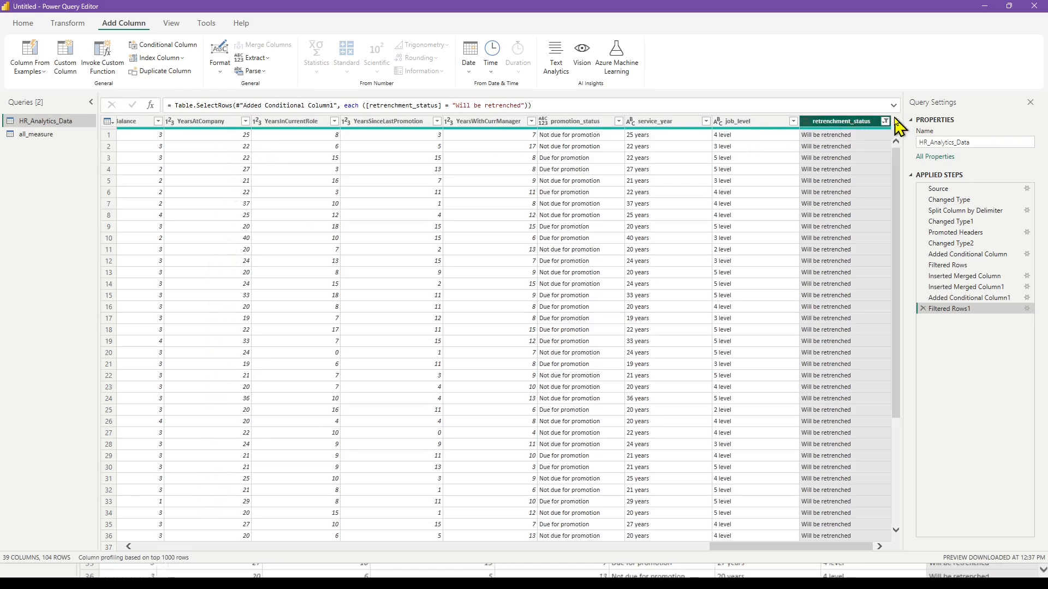
left_click(885, 120)
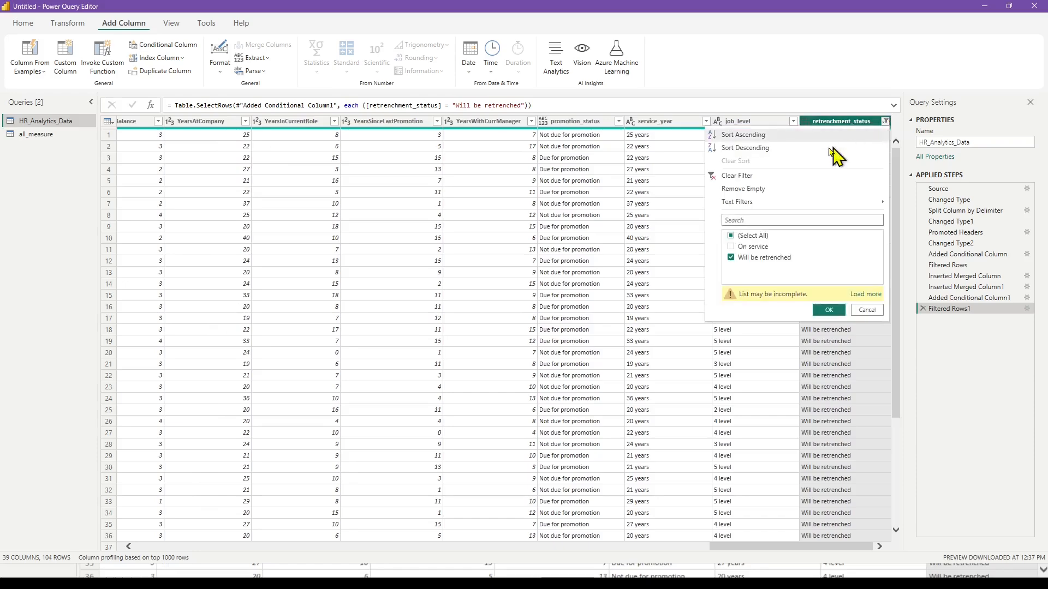
left_click(726, 178)
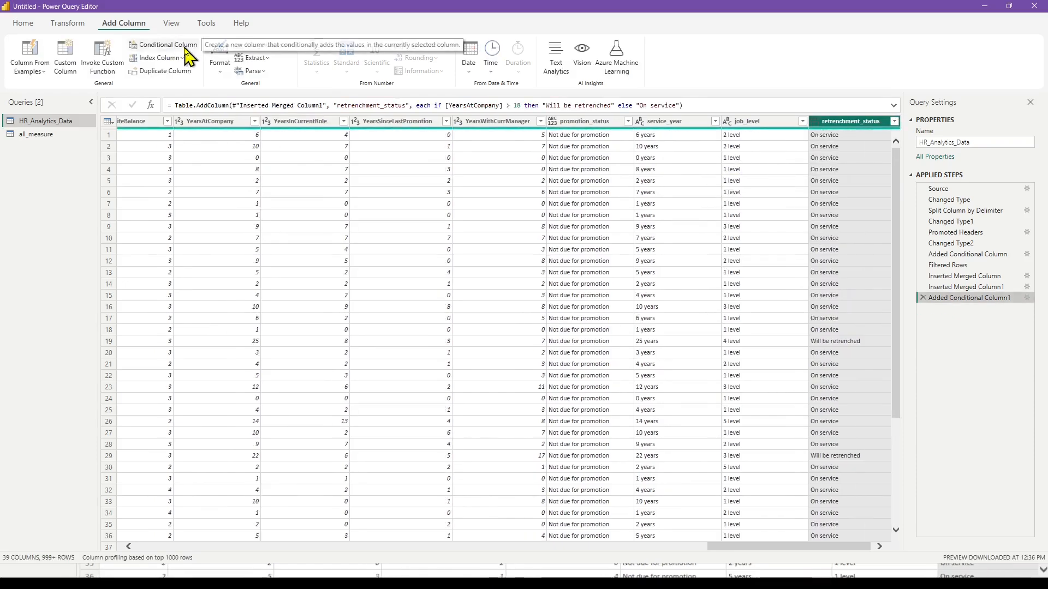
Apply the query changes and close the query editor to return to the report.
left_click(32, 25)
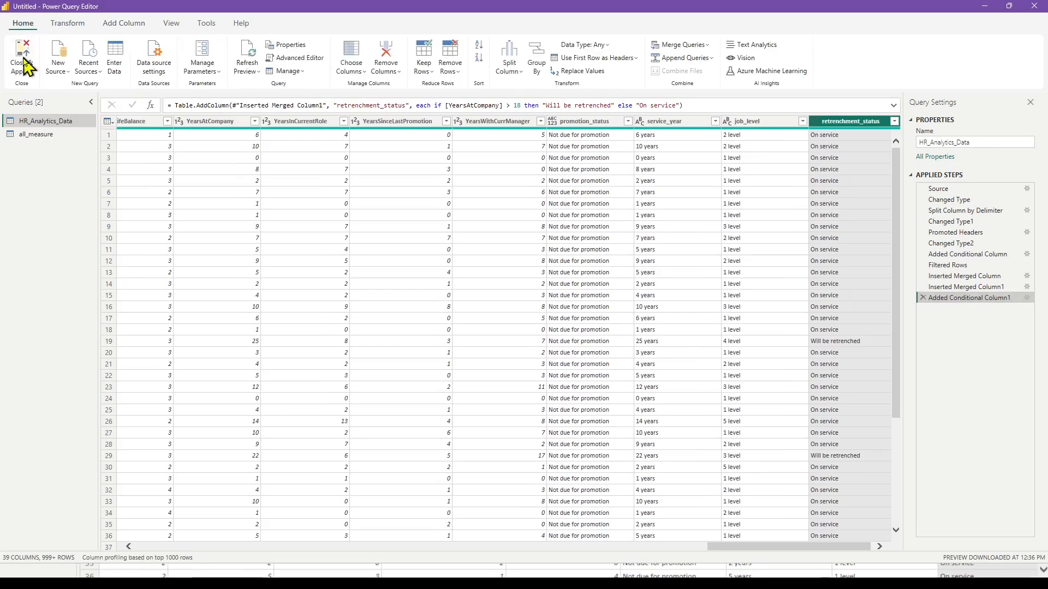
left_click(23, 53)
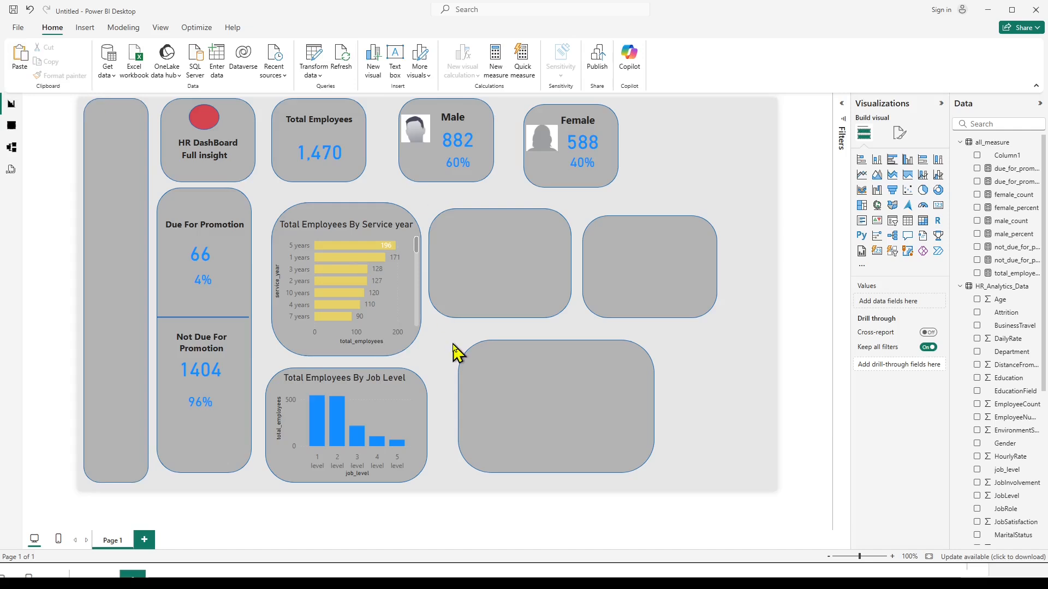
Switch to the formula-used notes, add a blank line below the will_be_retrenchment_count formula, and review that formula's arguments.
mouse_move(620, 576)
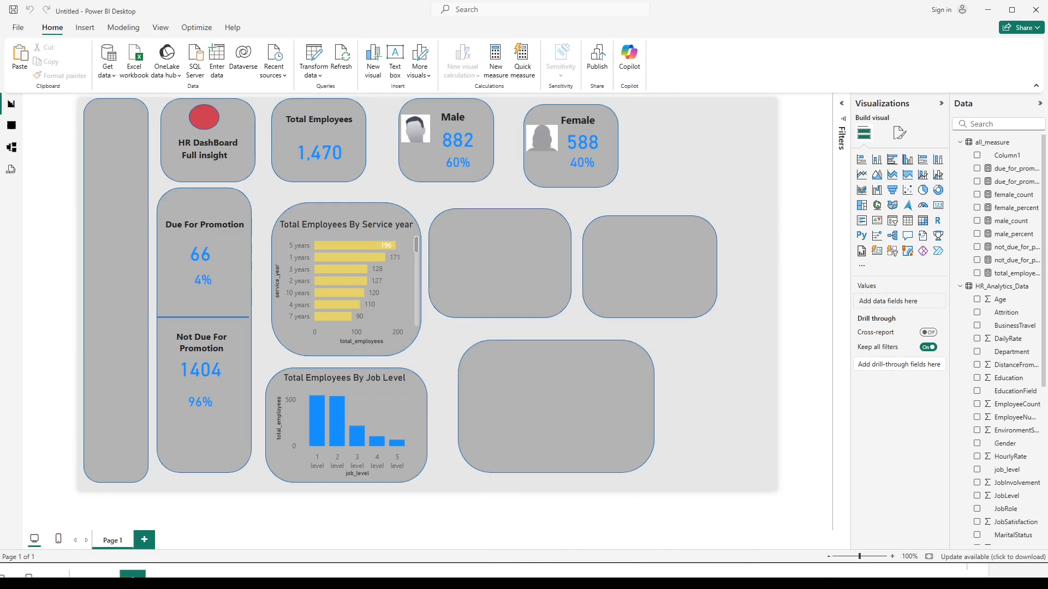
key("alt+Tab")
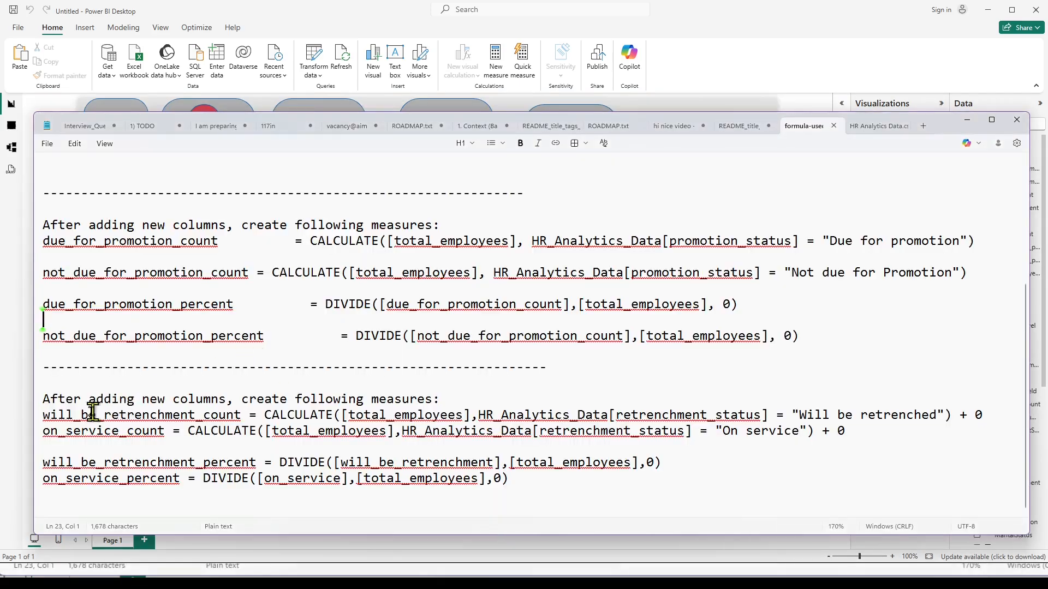
left_click(988, 417)
key("Return")
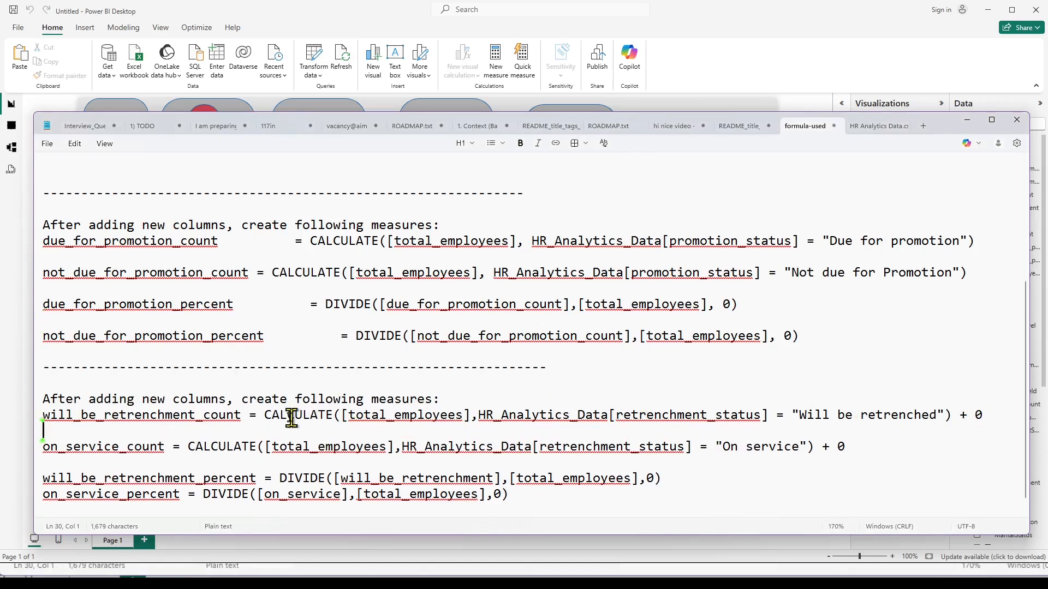
double_click(362, 414)
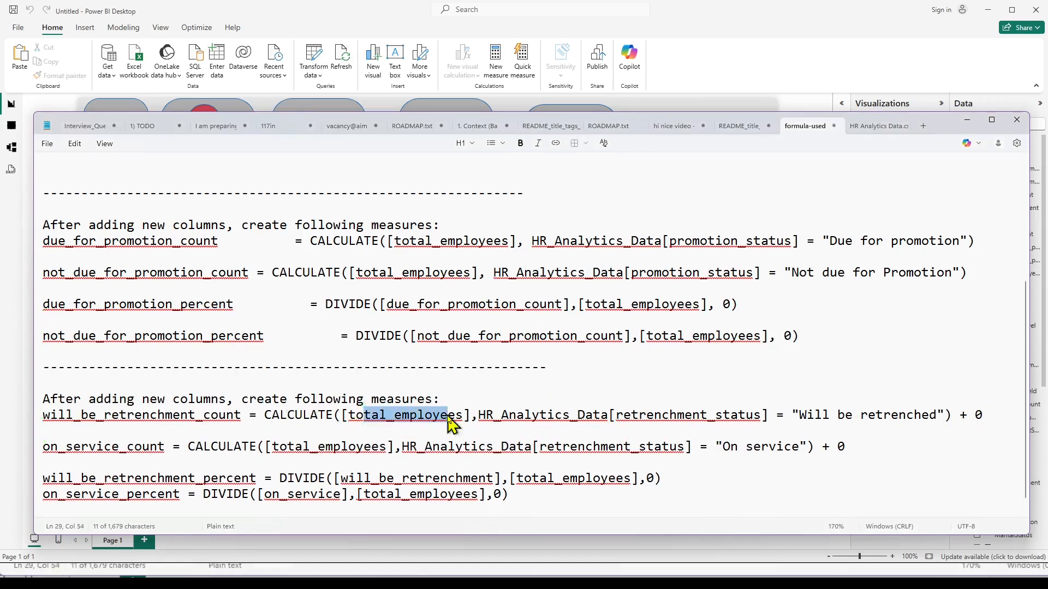
left_click(484, 415)
left_click_drag(485, 416, 938, 417)
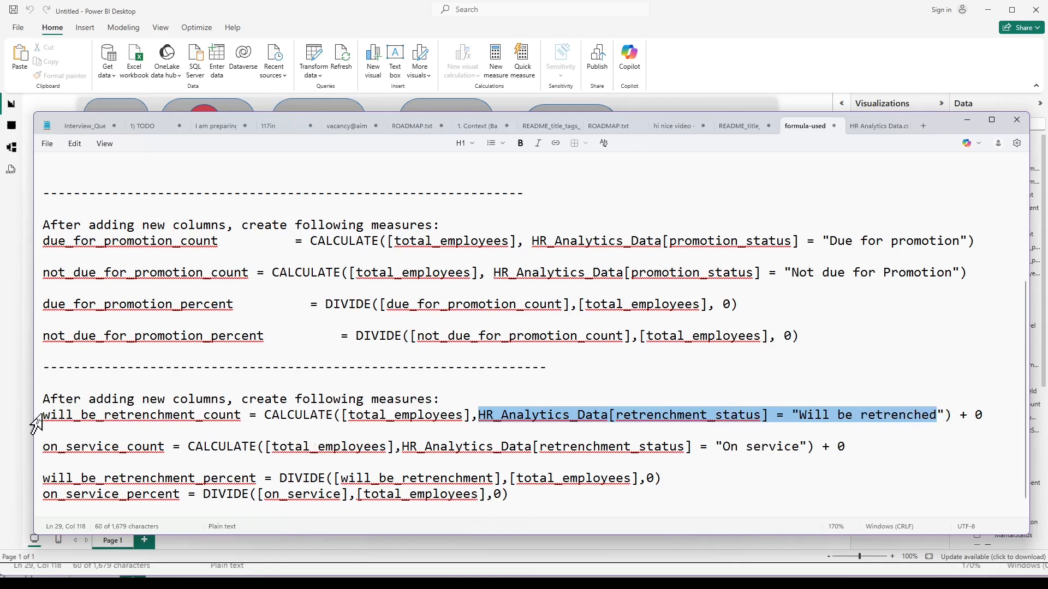
Copy the name will_be_retrenchment_count from the notes and use it to start a new measure in Power BI's all_measure table.
left_click_drag(109, 416, 251, 417)
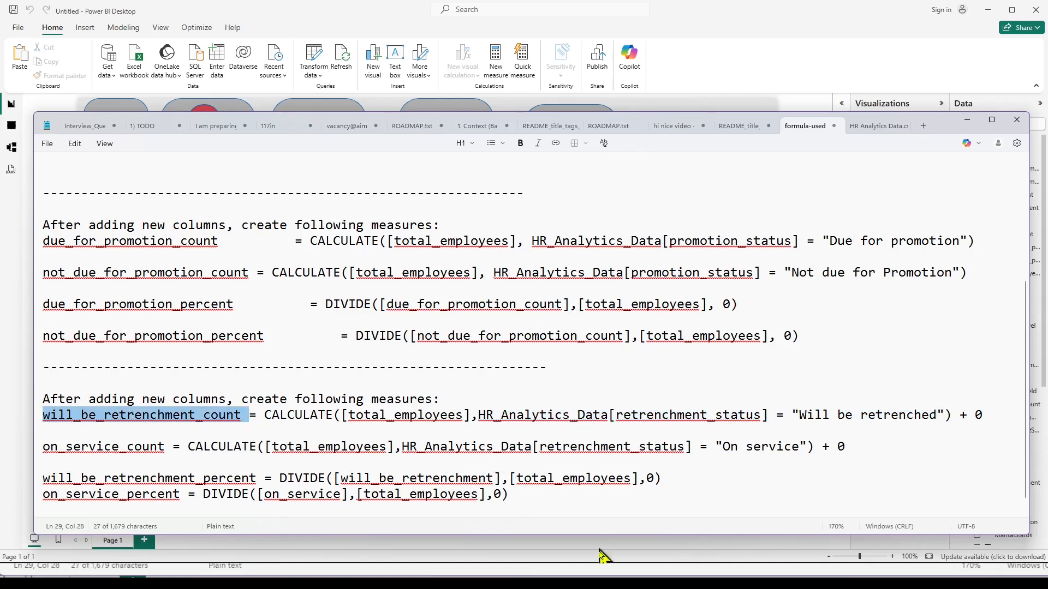
mouse_move(620, 576)
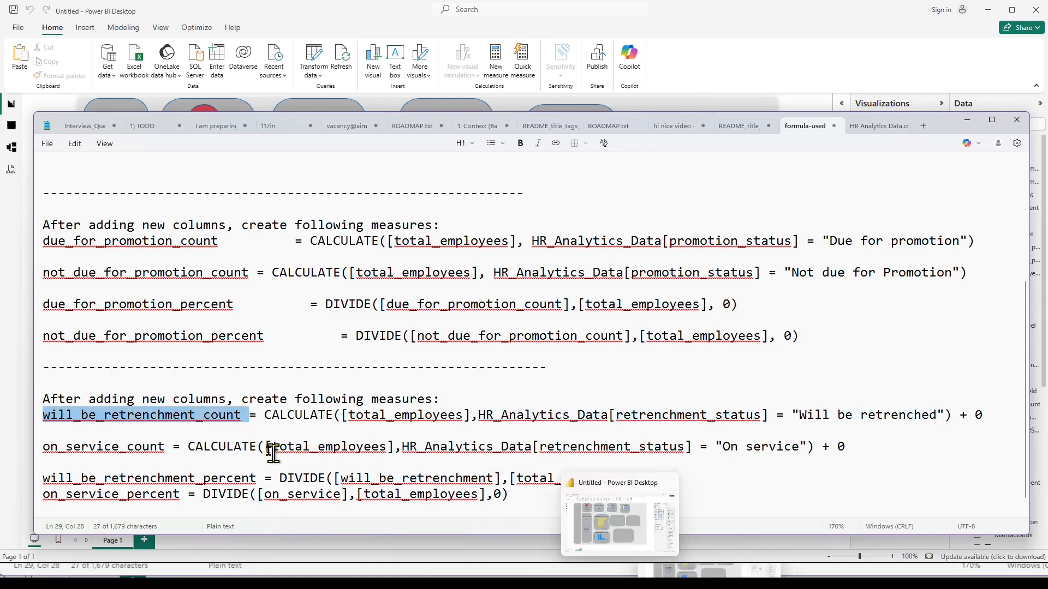
left_click_drag(249, 417, 37, 420)
key("ctrl+c")
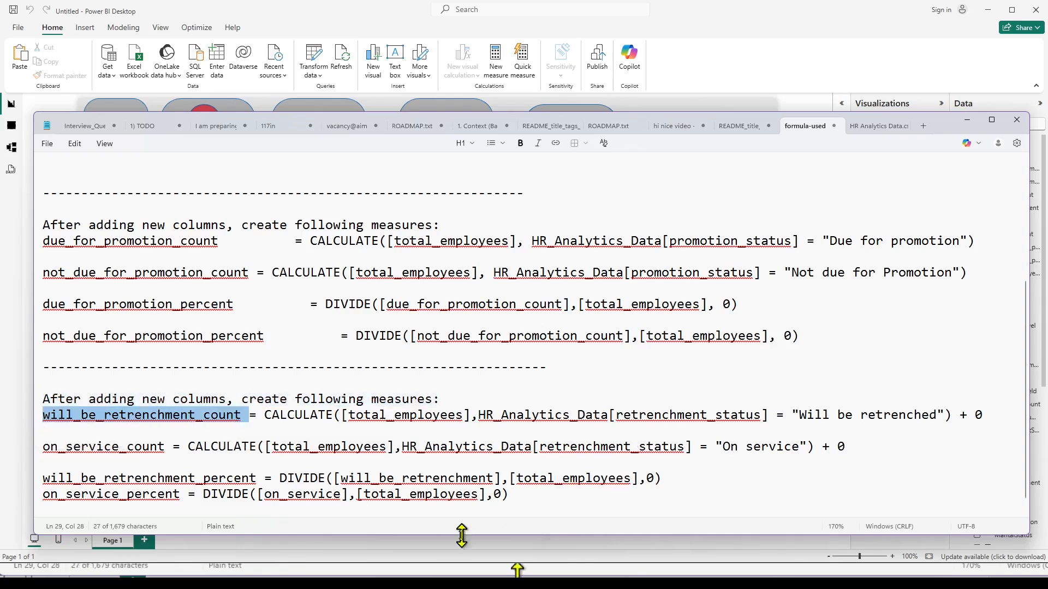
left_click(290, 583)
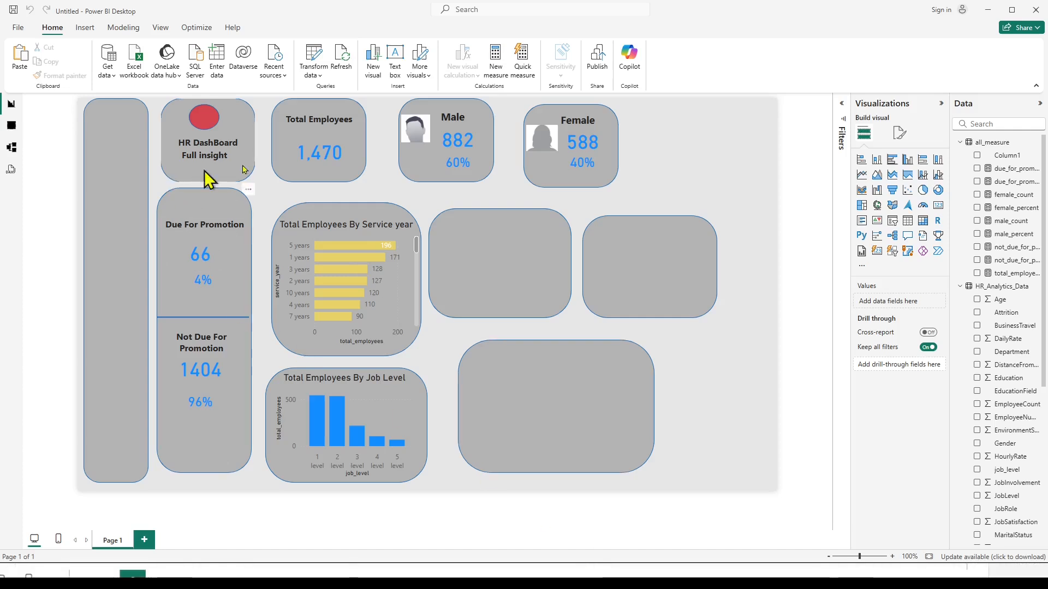
right_click(1002, 145)
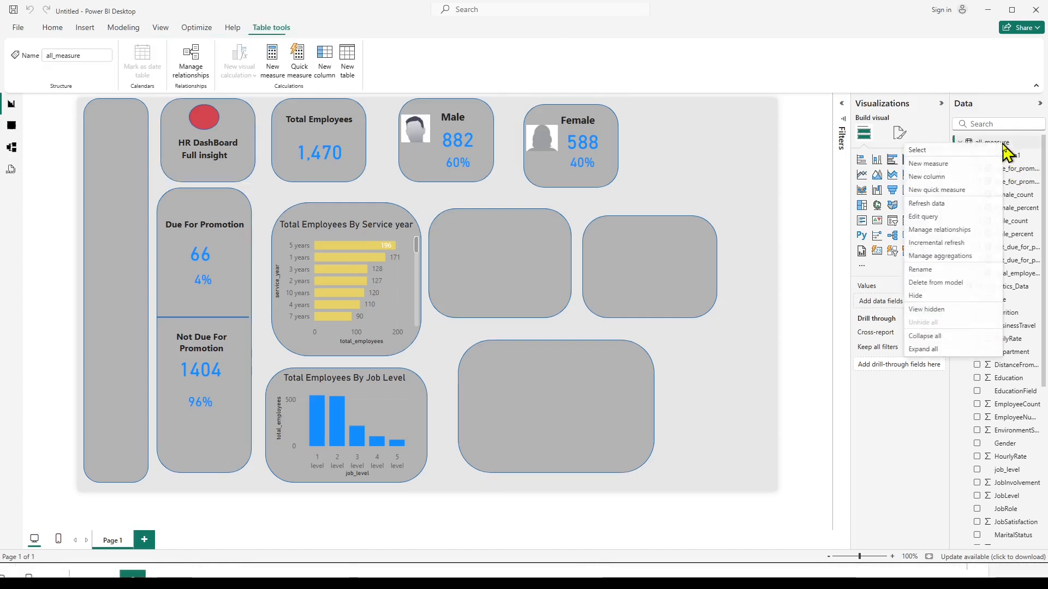
left_click(939, 164)
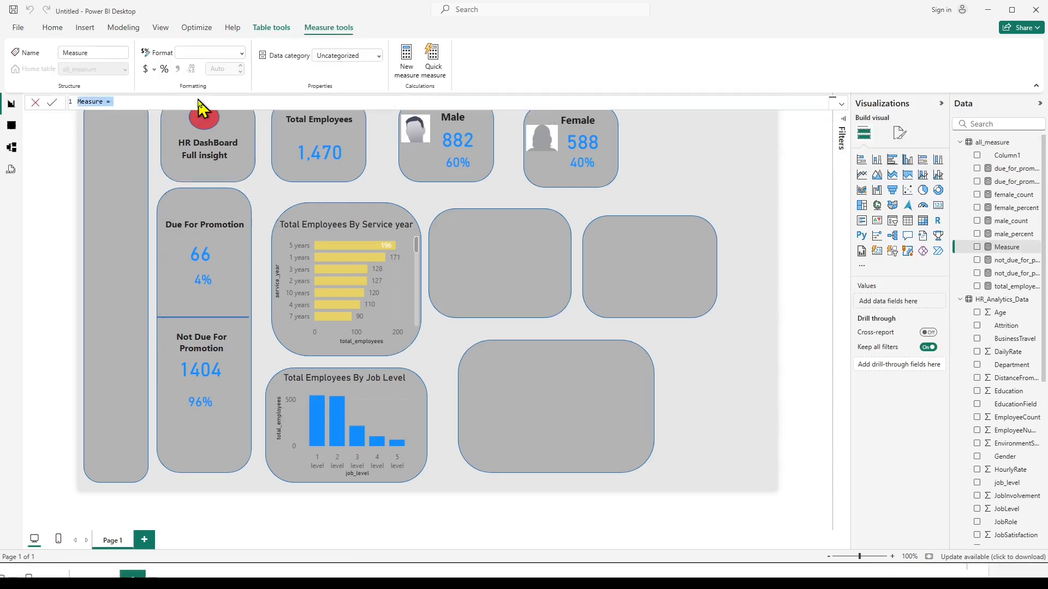
key("ctrl+v")
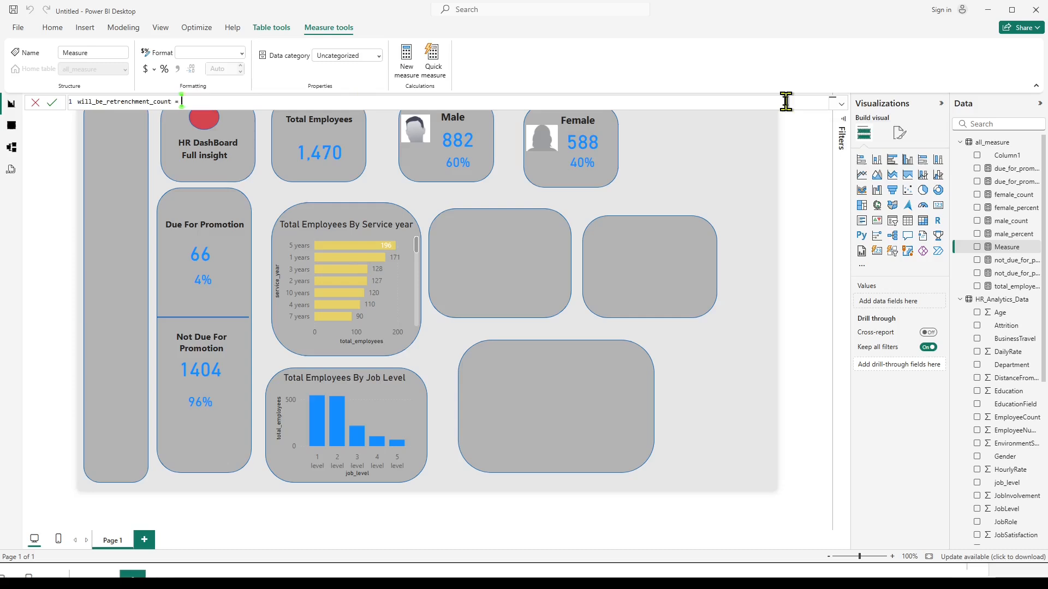
Begin the measure's formula with CALCULATE and [total_employees] as its expression, checking it against the notes.
type("cal")
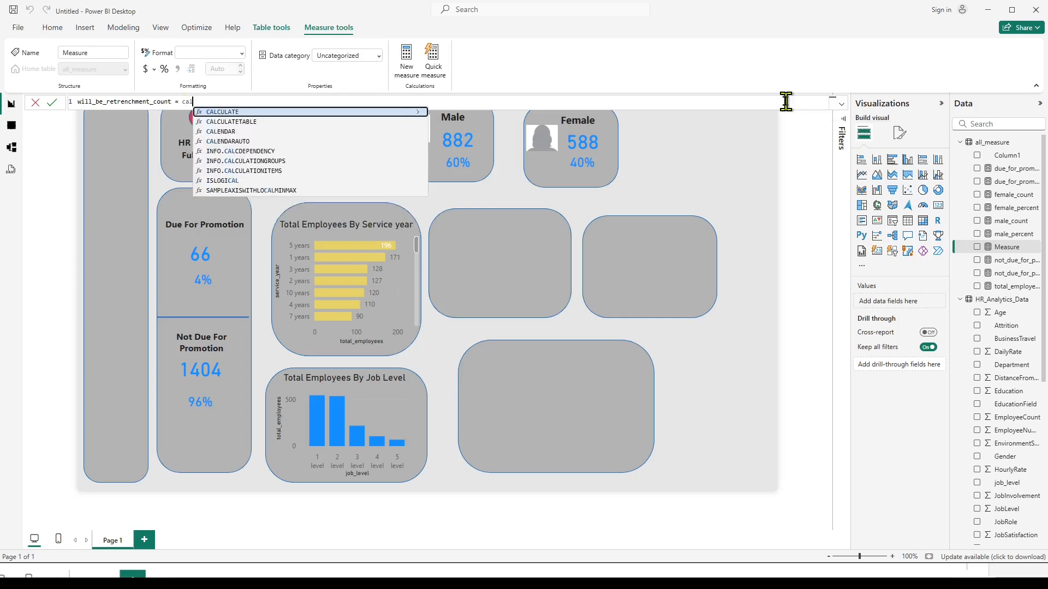
left_click(221, 112)
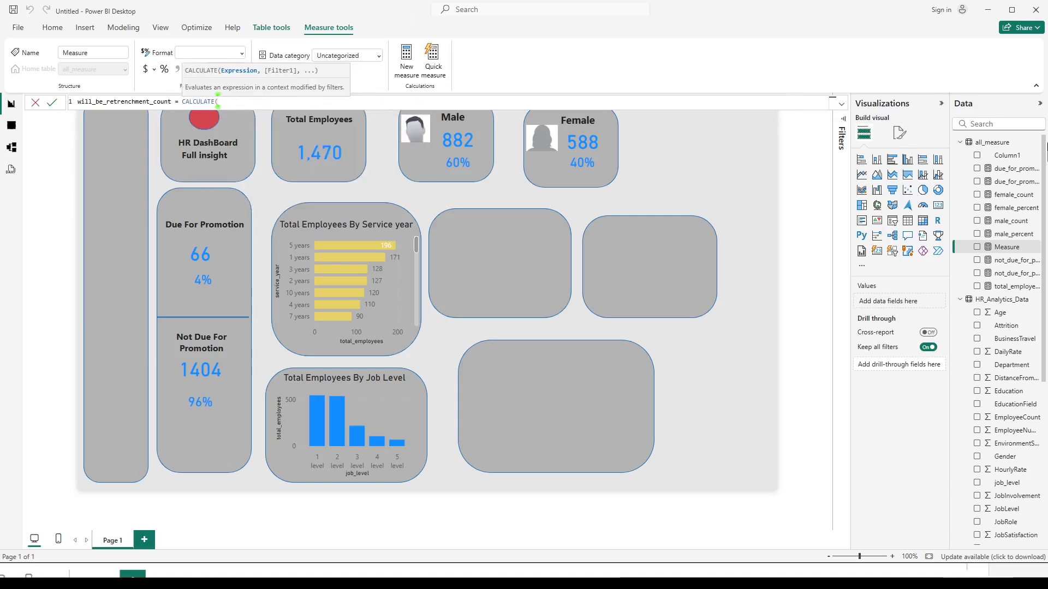
type("tot")
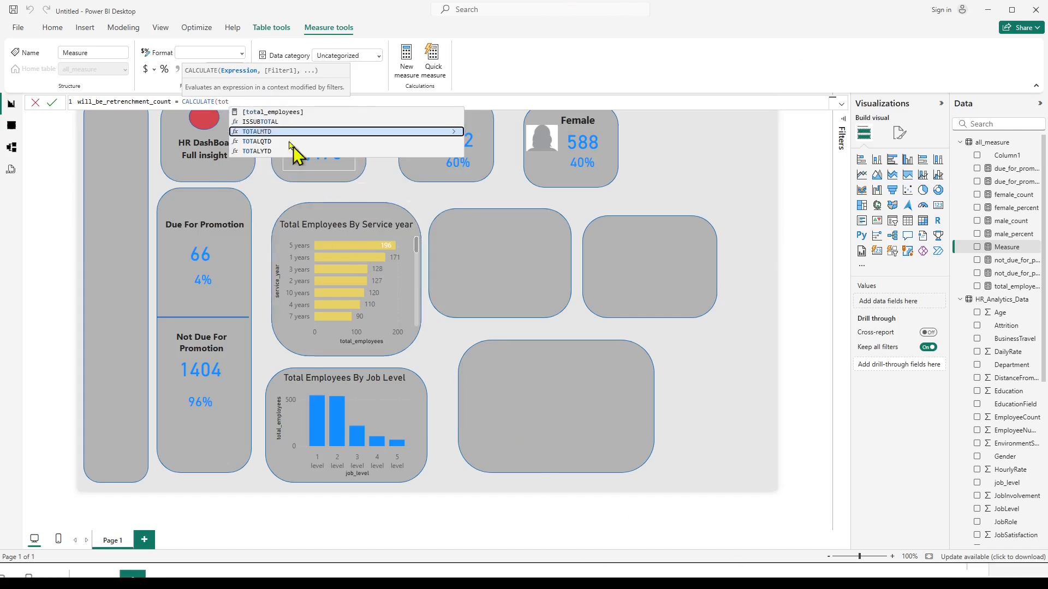
left_click(272, 112)
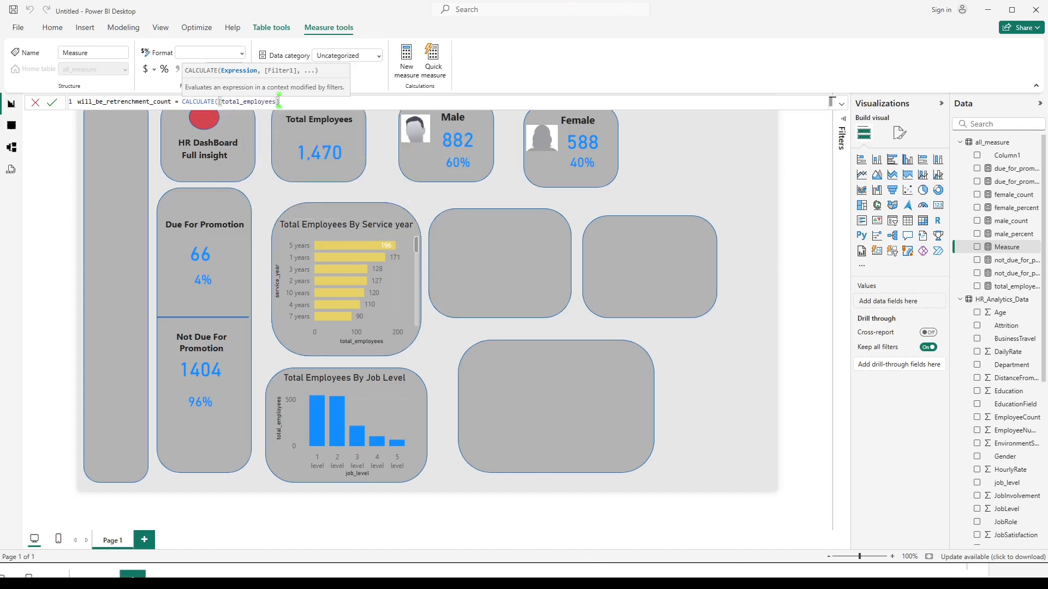
key("alt+Tab")
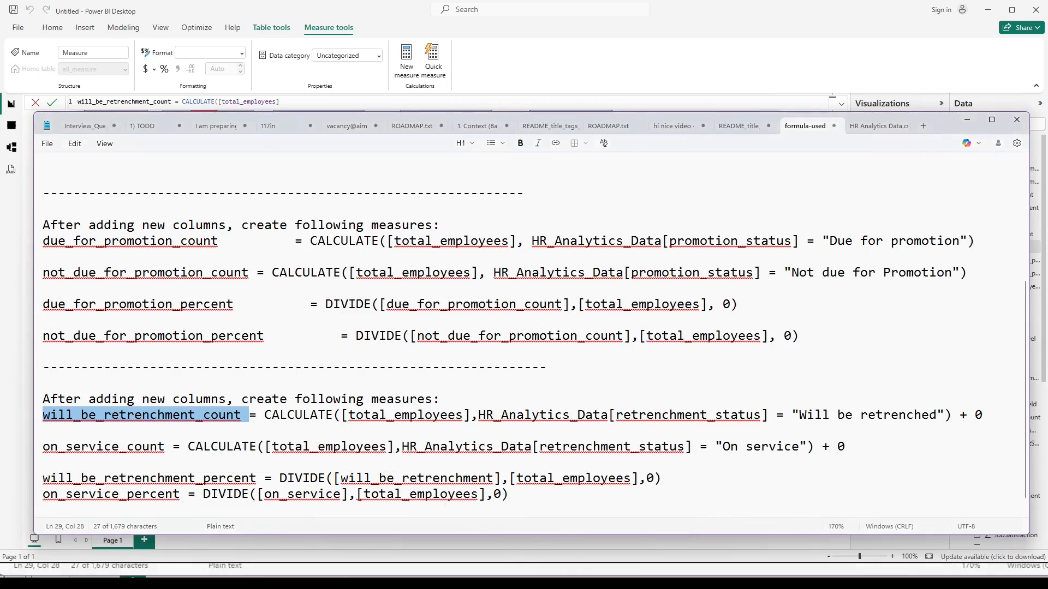
left_click(620, 581)
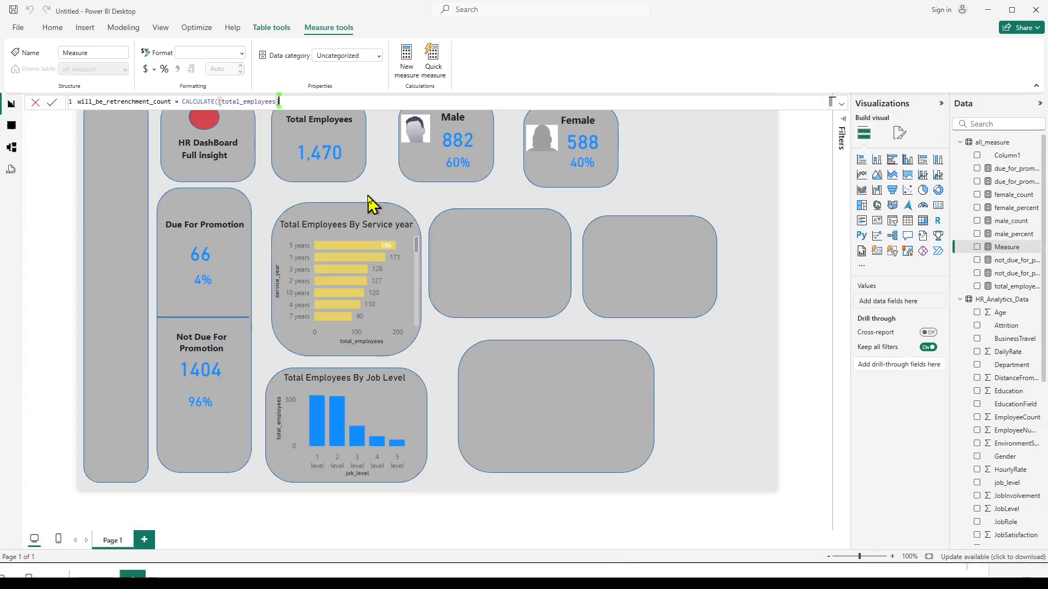
Complete the measure with the filter HR_Analytics_Data[retrenchment_status]="Will be retrenched" and commit it.
type(",")
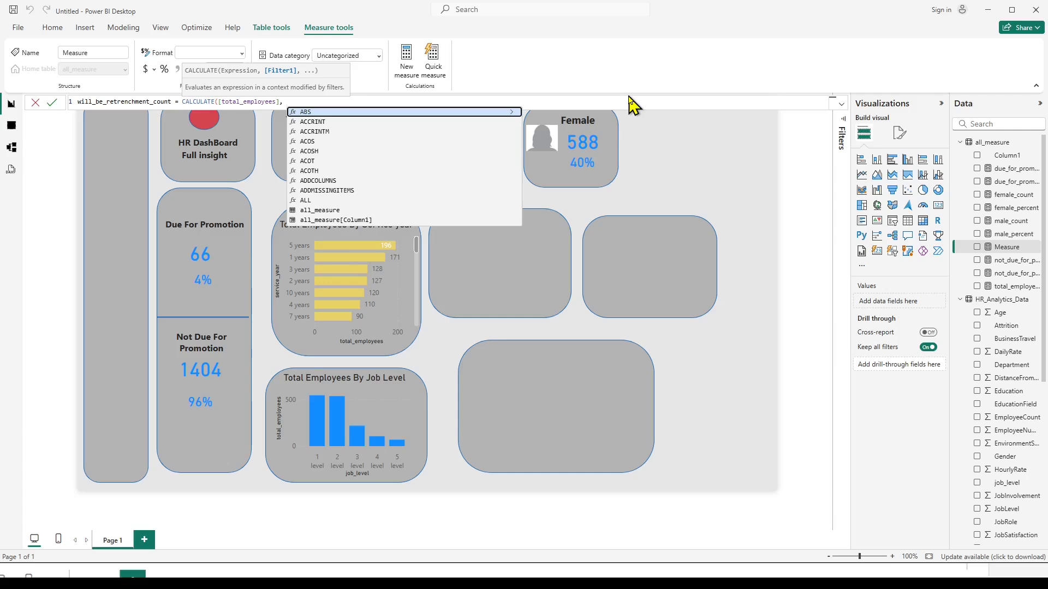
type(" HR")
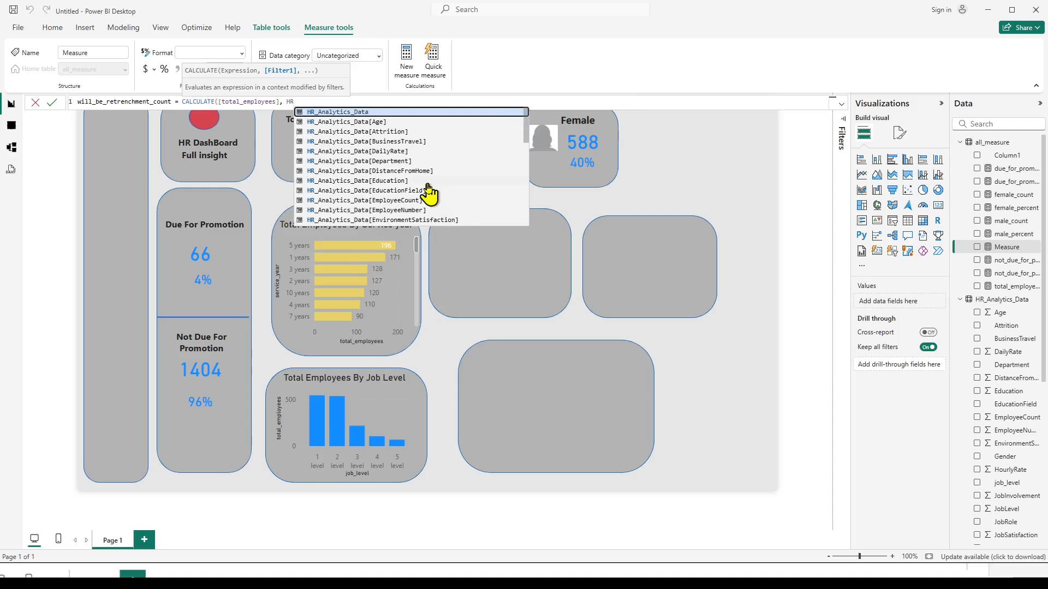
scroll(428, 191, "down", 4)
scroll(428, 191, "down", 3)
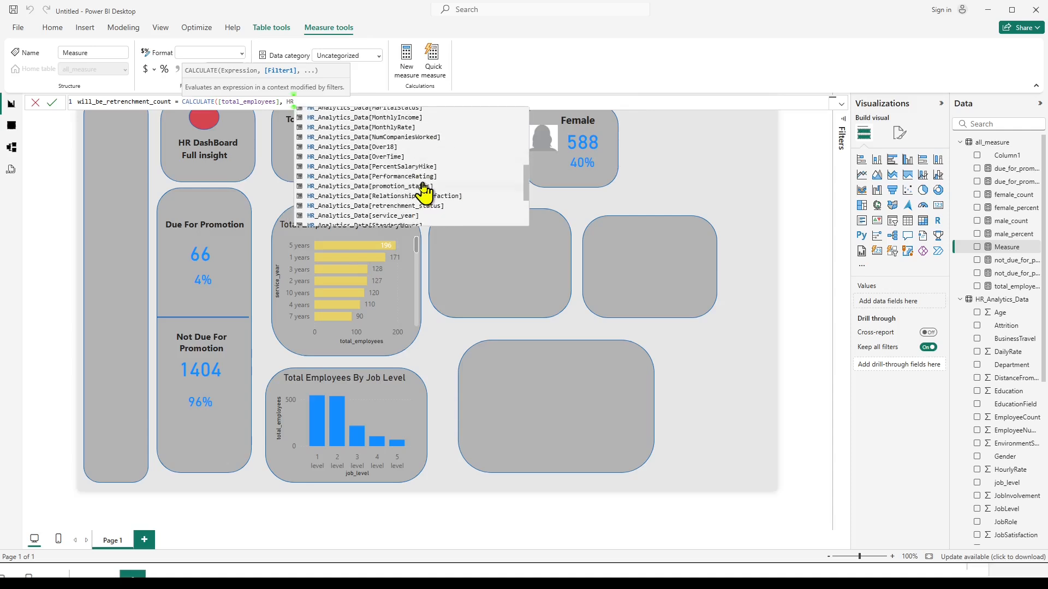
left_click(387, 207)
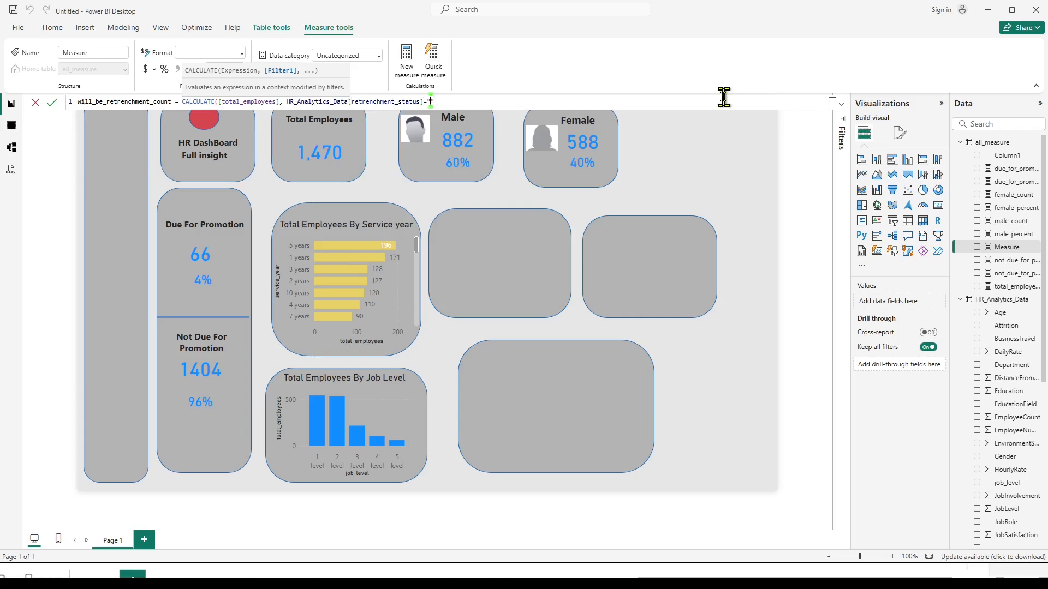
type("=\"Will be re")
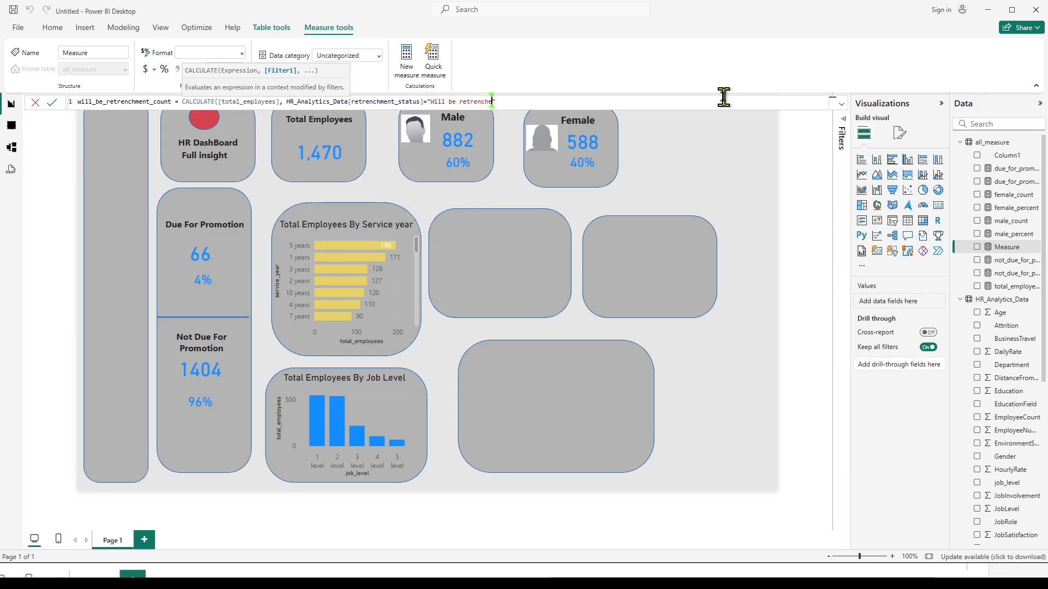
type("trenched\")")
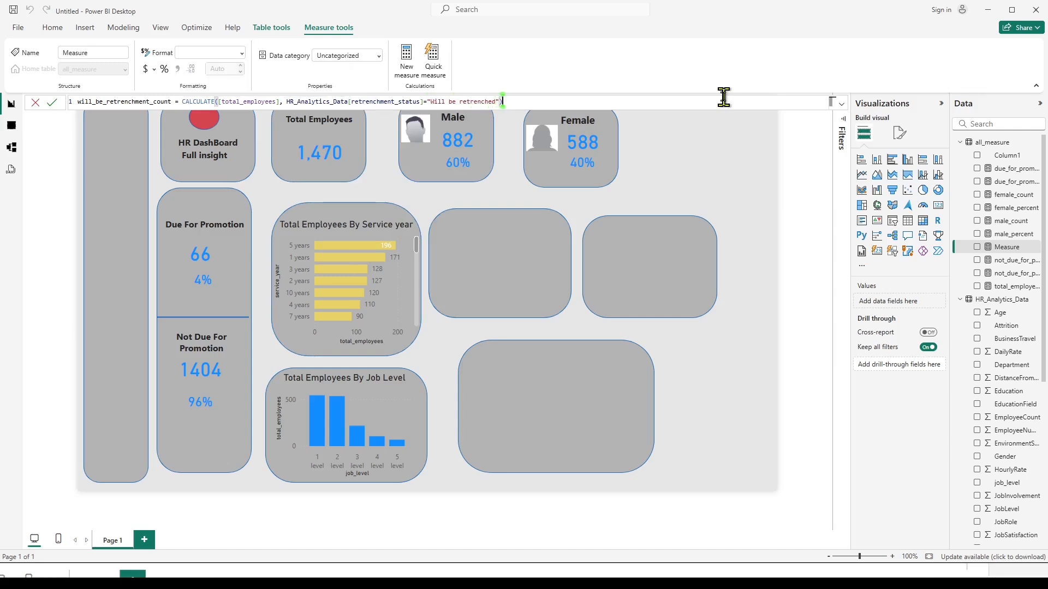
key("Return")
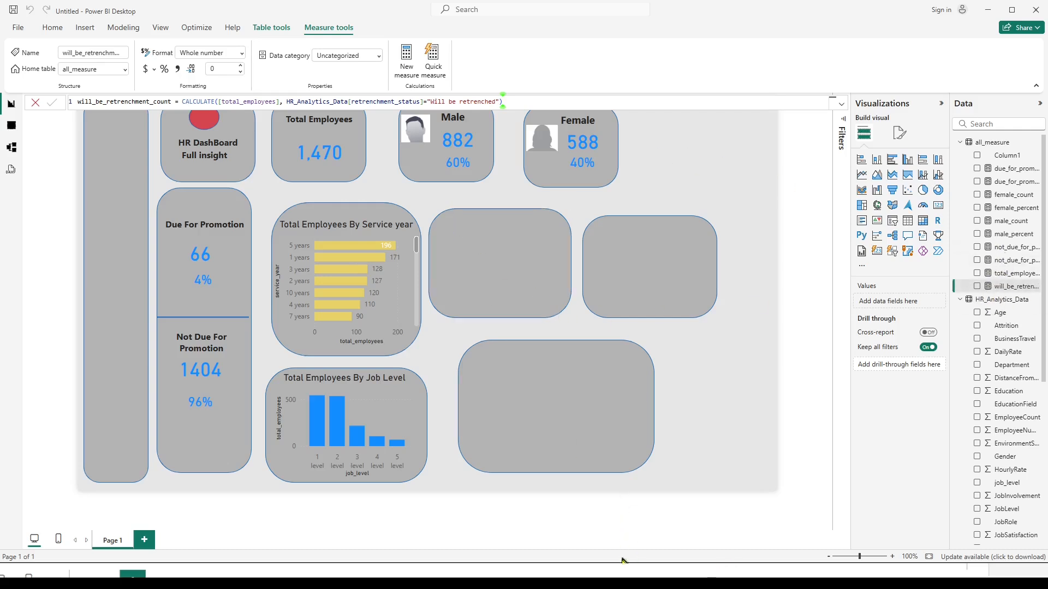
Duplicate the Male label and place the copy at the top of the empty tile beside the service year chart.
mouse_move(616, 574)
left_click(598, 540)
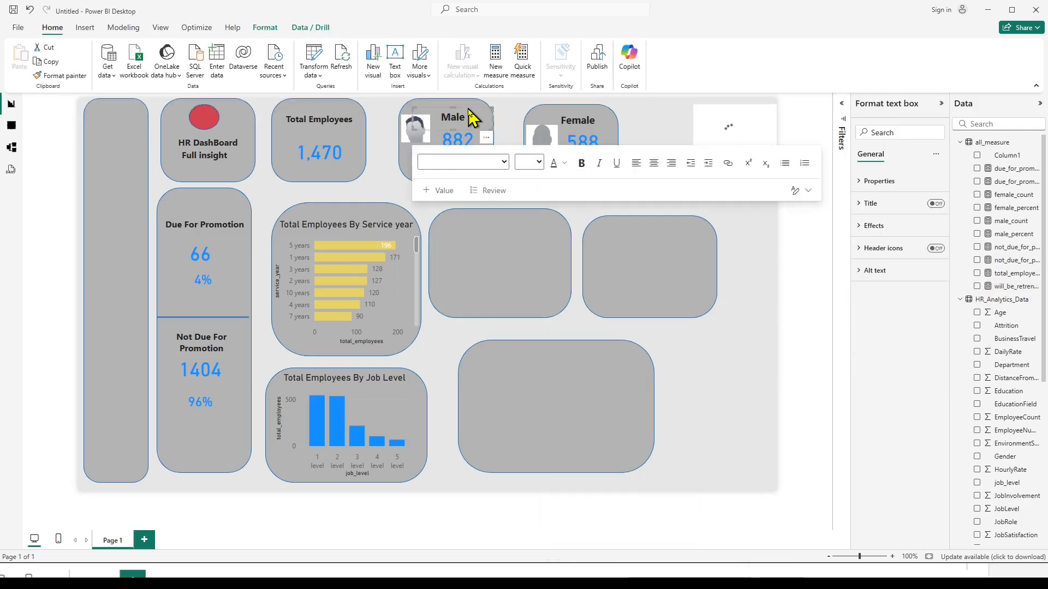
key("ctrl+c")
key("ctrl+v")
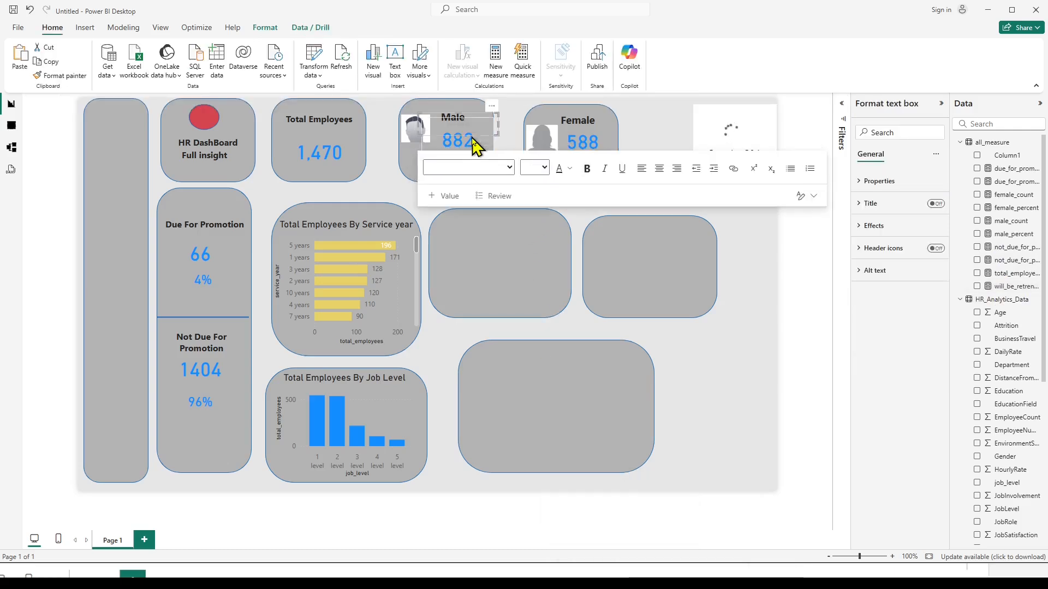
left_click_drag(496, 116, 537, 221)
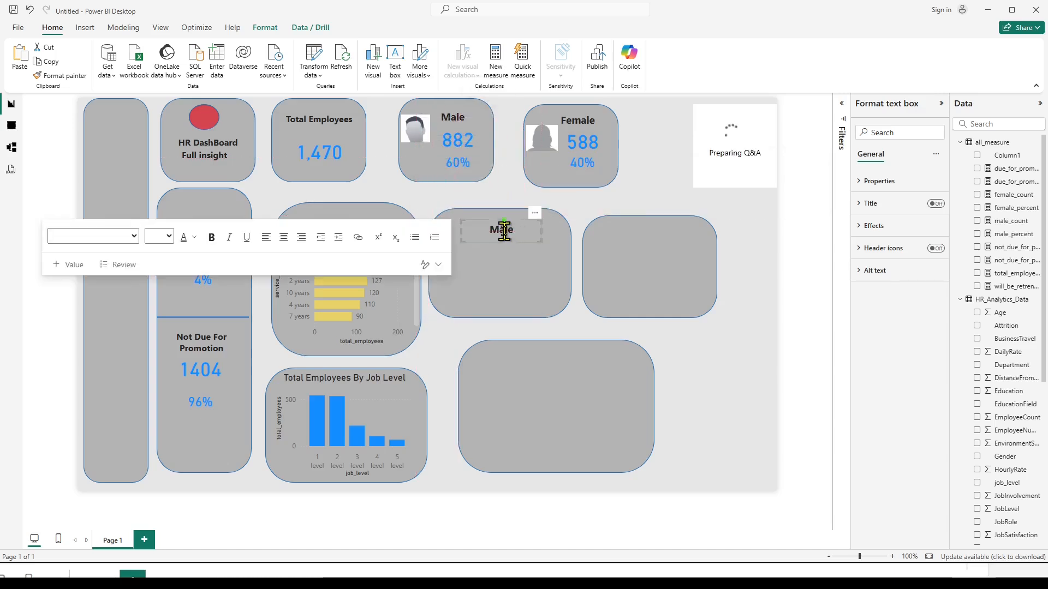
Change the copied label's text to "On Service" and select its text box.
key("ctrl+a")
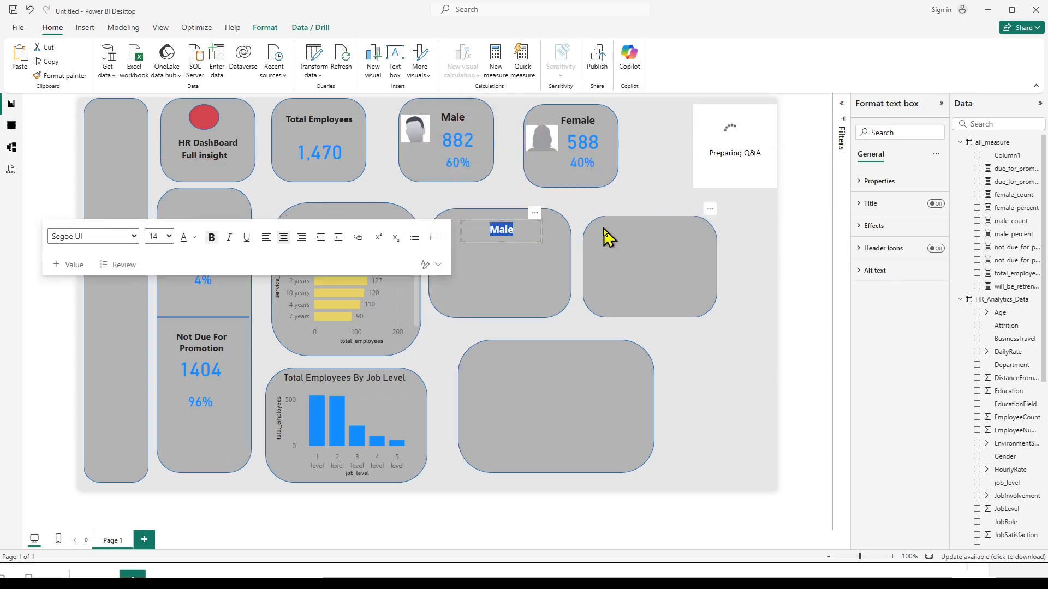
type("On S")
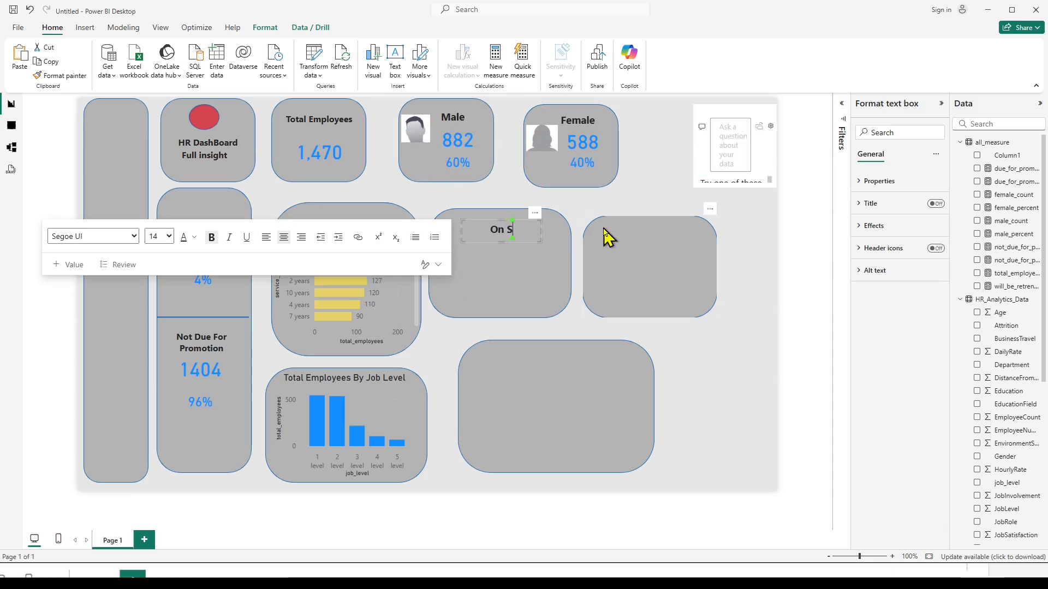
type("ervice")
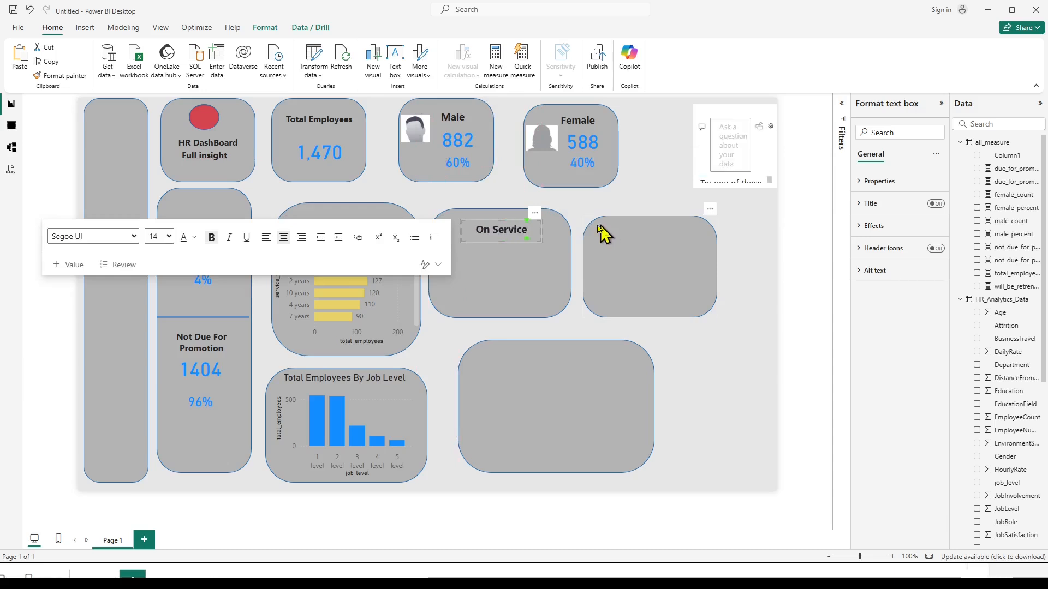
left_click(499, 218)
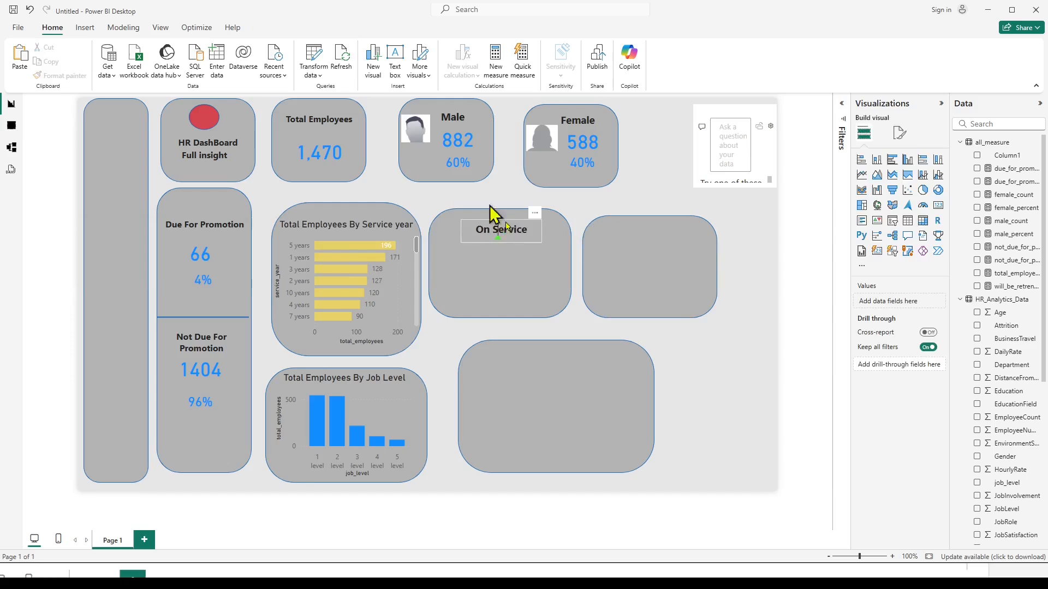
left_click(508, 228)
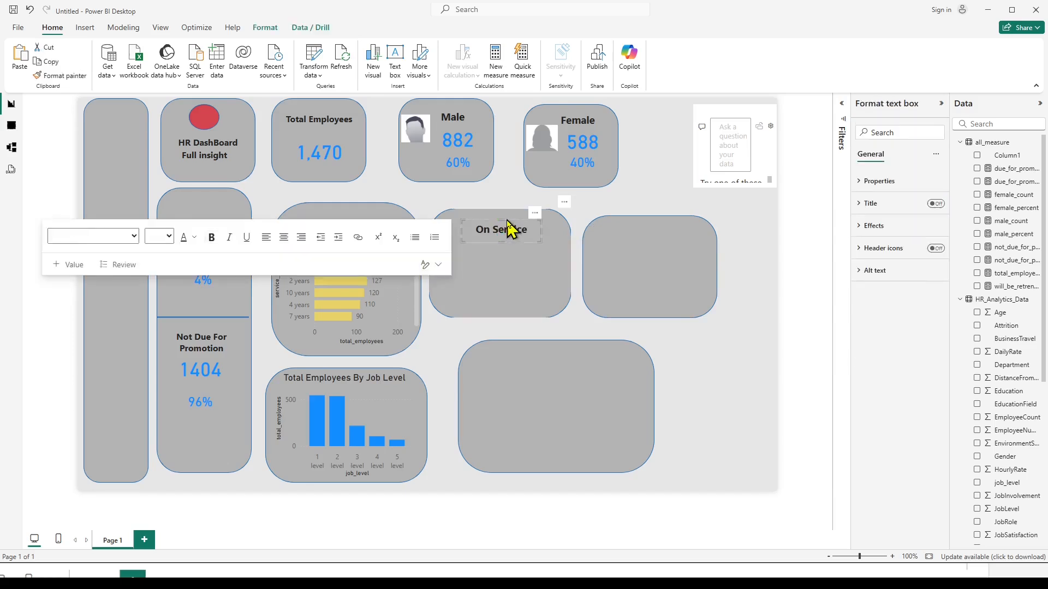
Duplicate the On Service label into the adjacent empty tile and change the copy's text to "Retrenchment".
left_click_drag(540, 225, 685, 230)
left_click(686, 235)
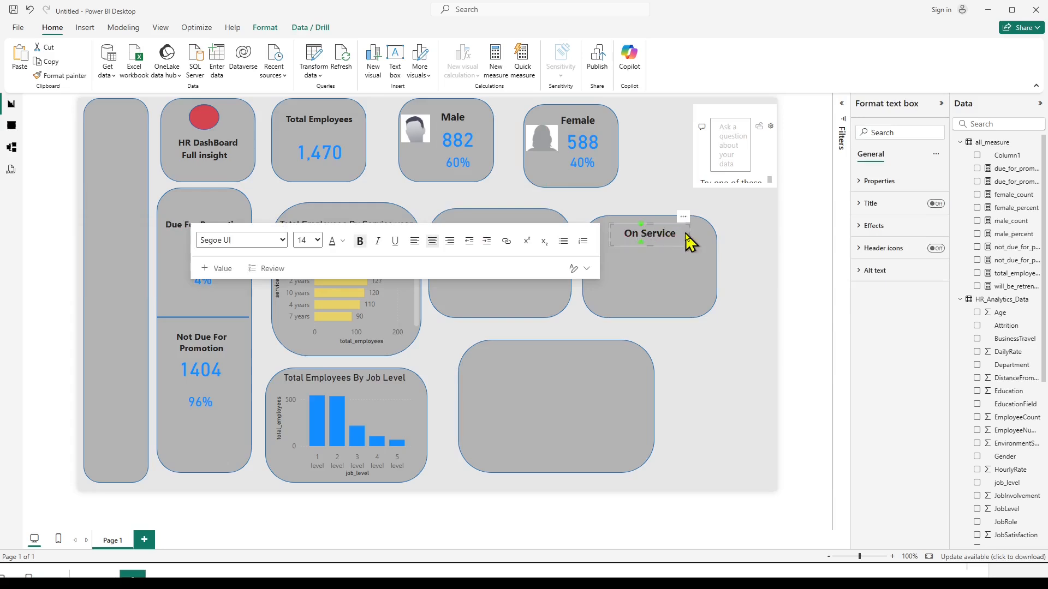
key("ctrl+a")
type("R")
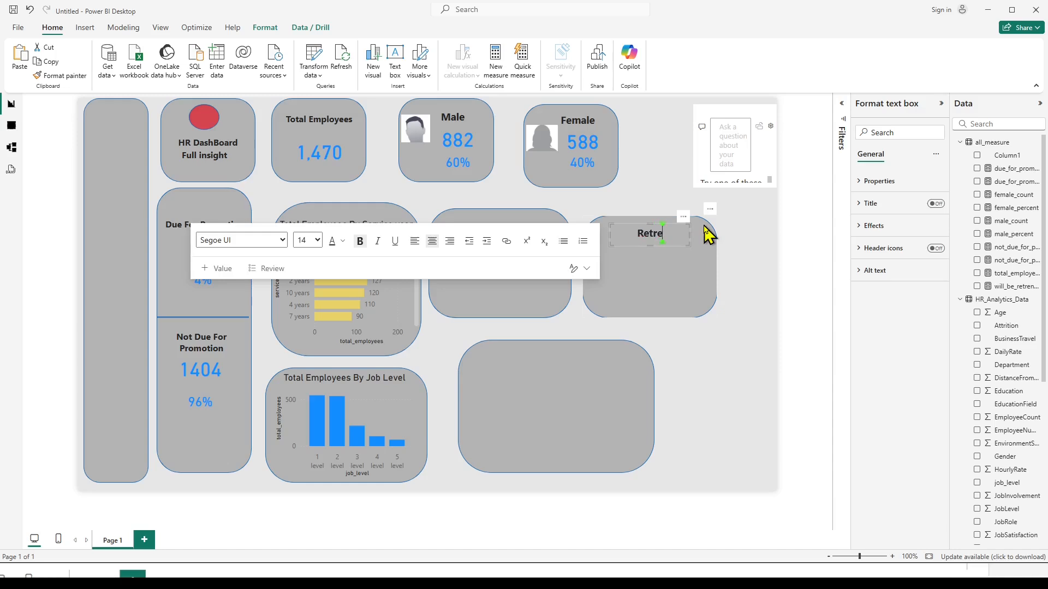
type("etrenchment")
left_click(766, 260)
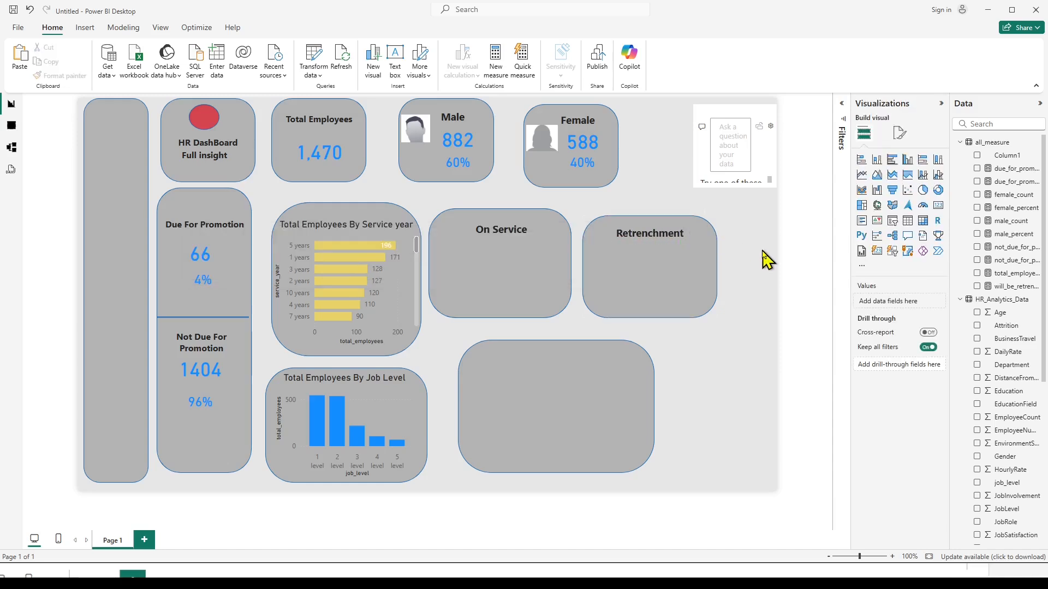
Duplicate the male count card, replace its field with will_be_retrenchment_count and place it beneath the Retrenchment label.
left_click(462, 154)
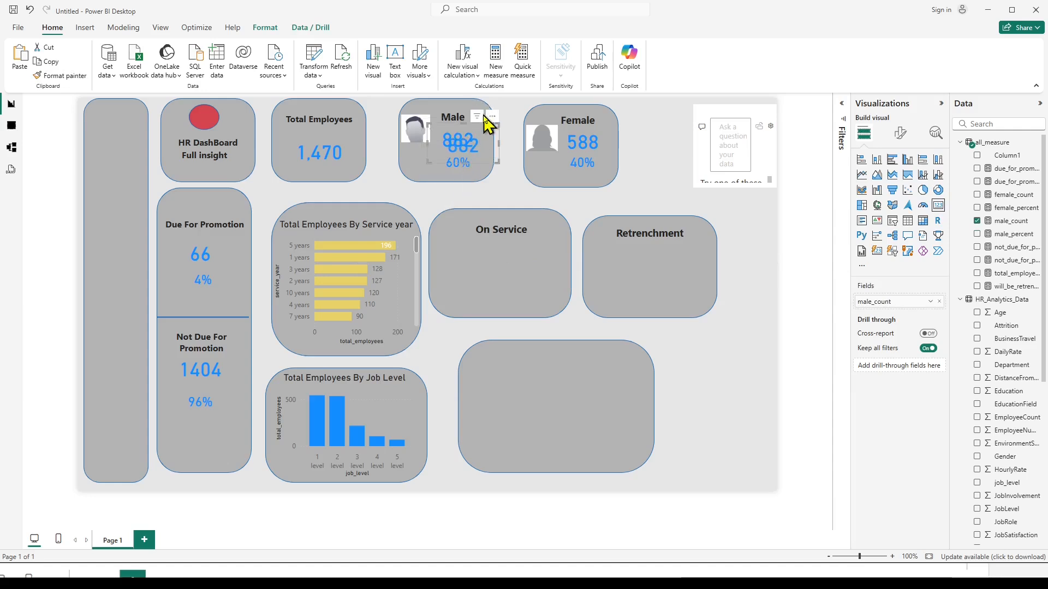
left_click_drag(493, 123, 536, 227)
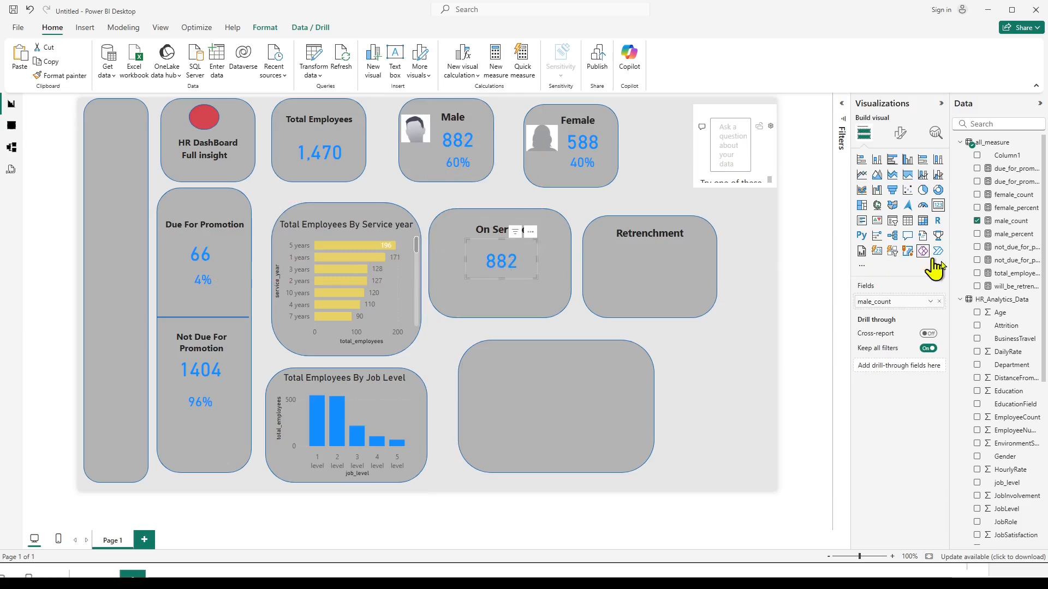
left_click(978, 221)
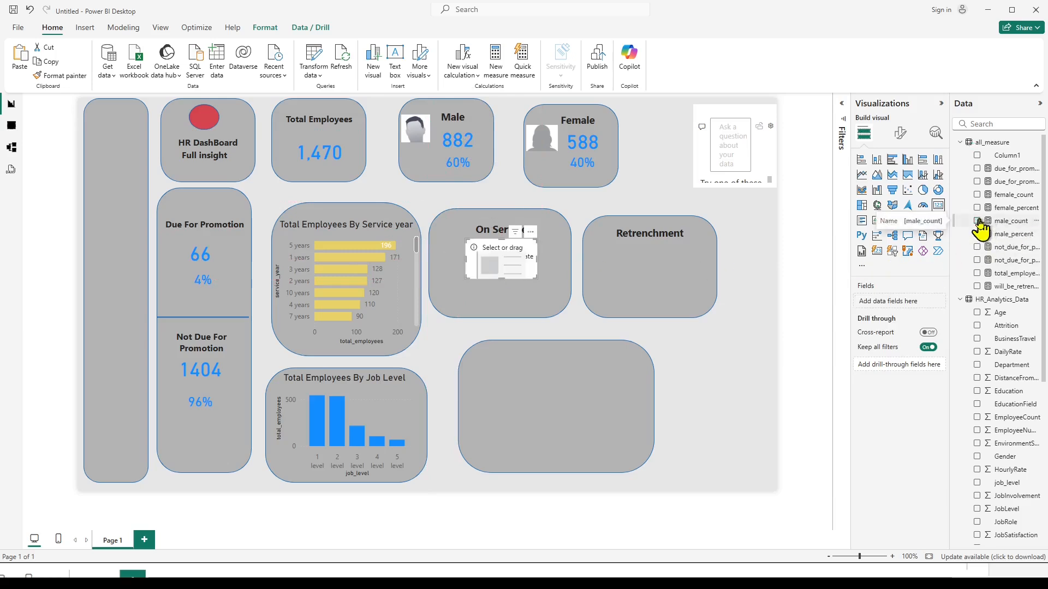
left_click(977, 286)
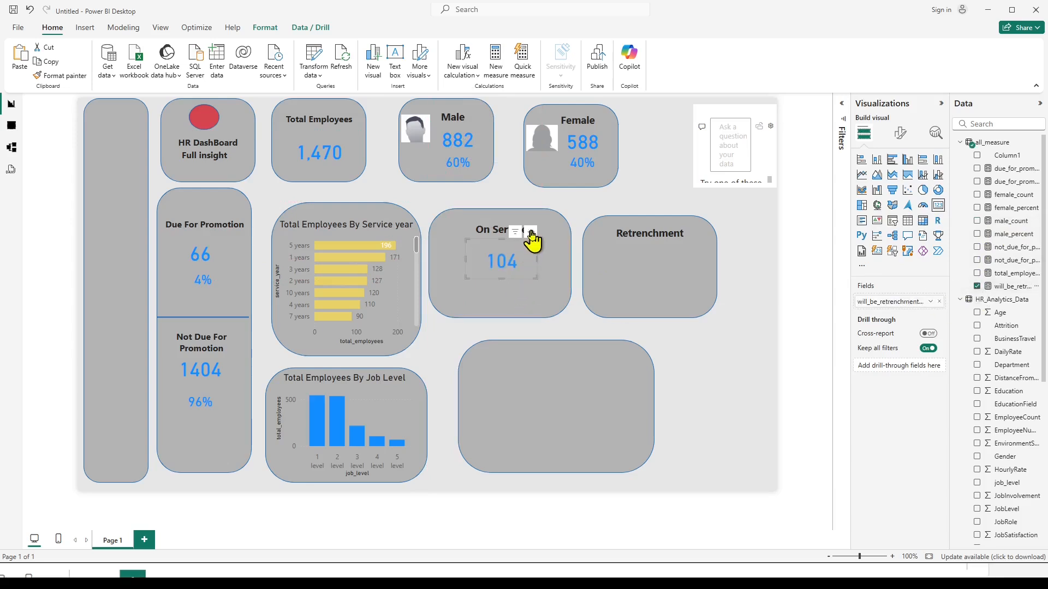
left_click_drag(532, 237, 686, 237)
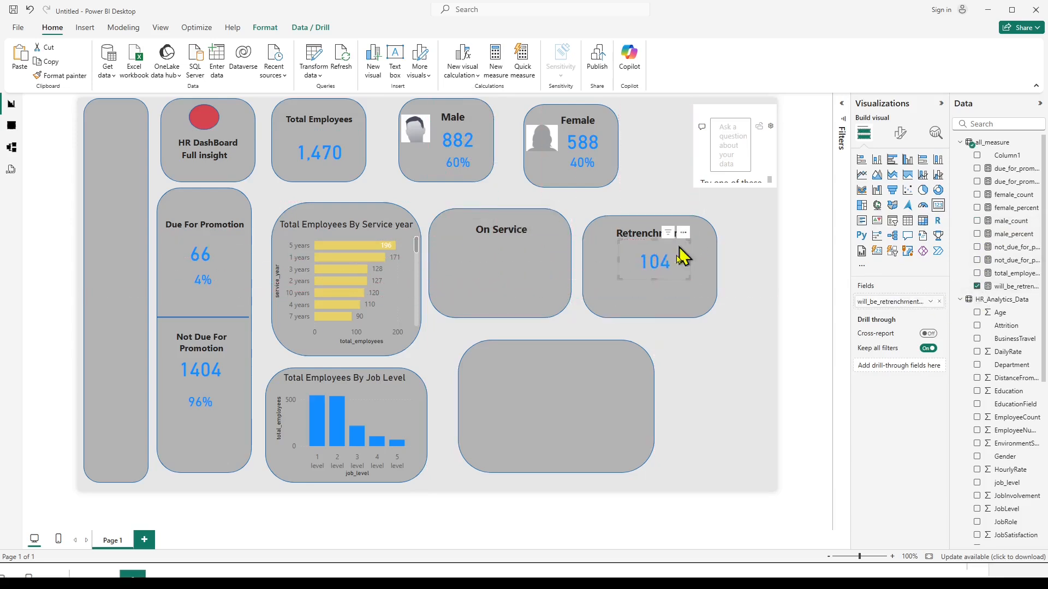
left_click(767, 276)
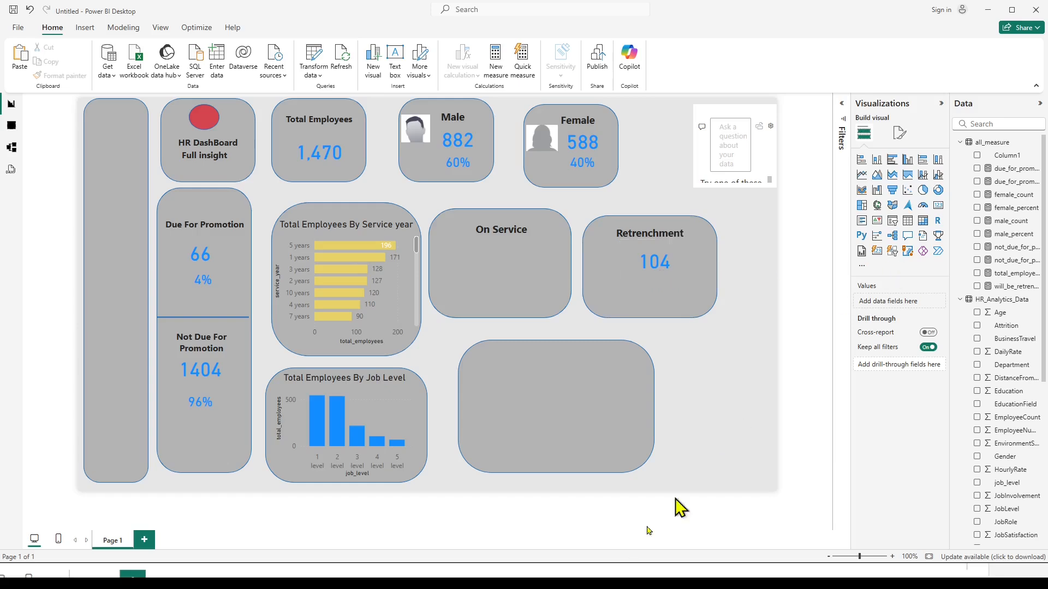
Append + 0 to the will_be_retrenchment_count formula, following the formula-used notes, and commit it.
key("alt+Tab")
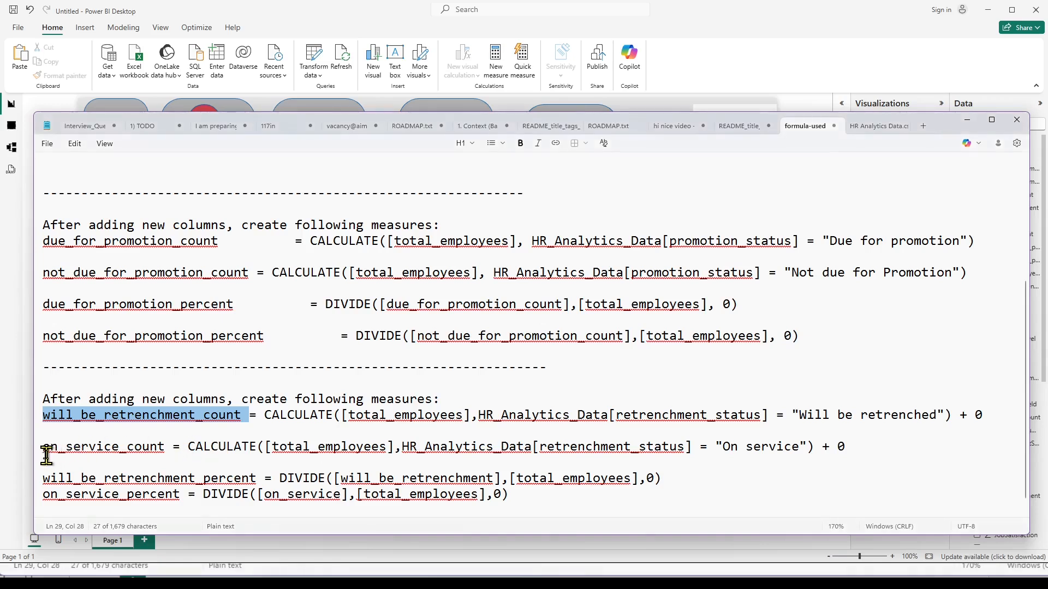
left_click_drag(42, 451, 387, 461)
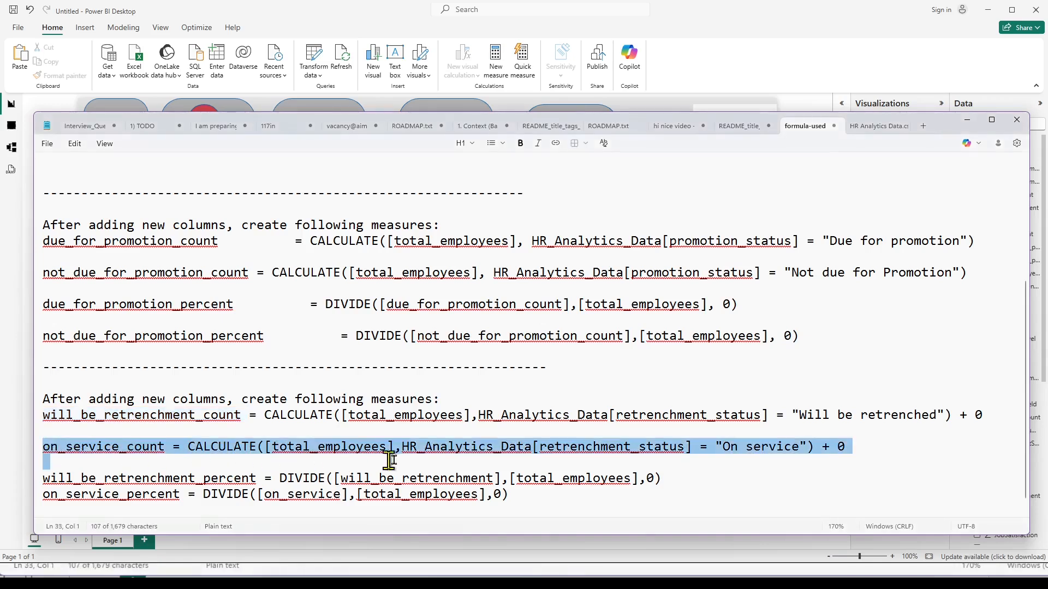
left_click(443, 467)
left_click_drag(44, 447, 837, 445)
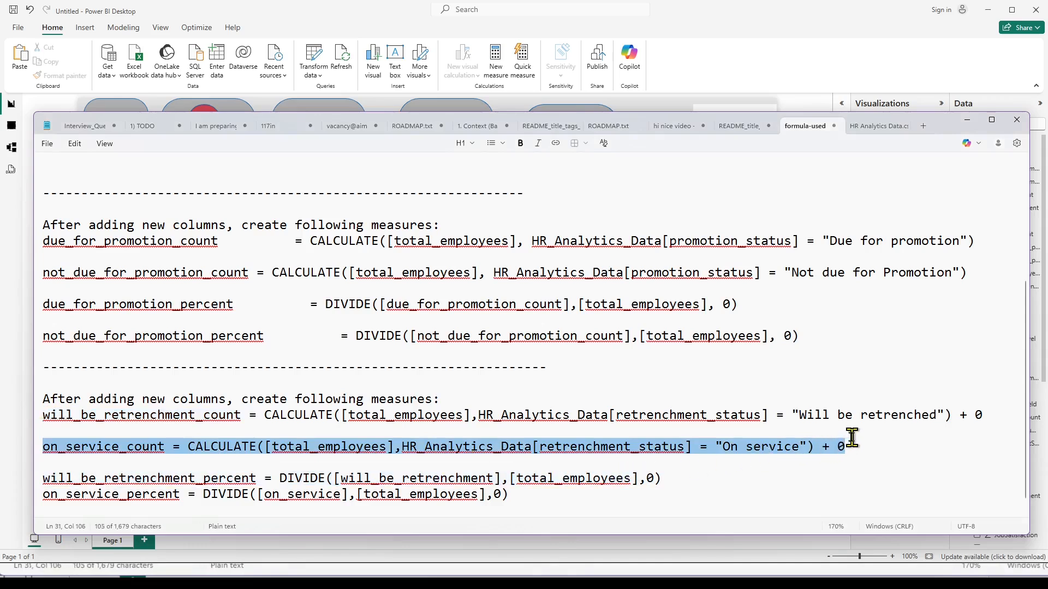
left_click(973, 427)
left_click_drag(959, 416, 982, 416)
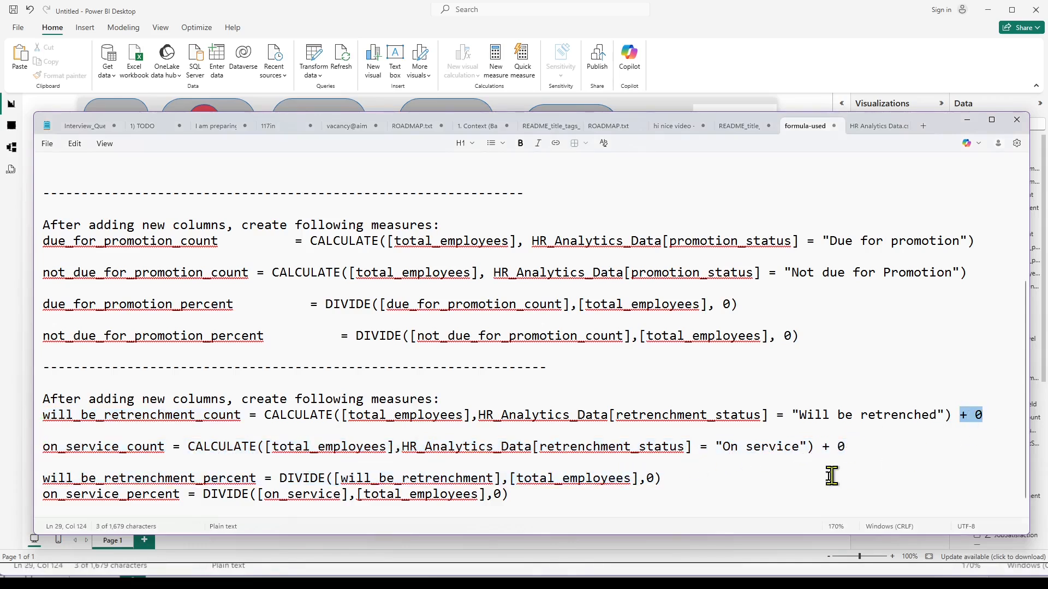
left_click(571, 584)
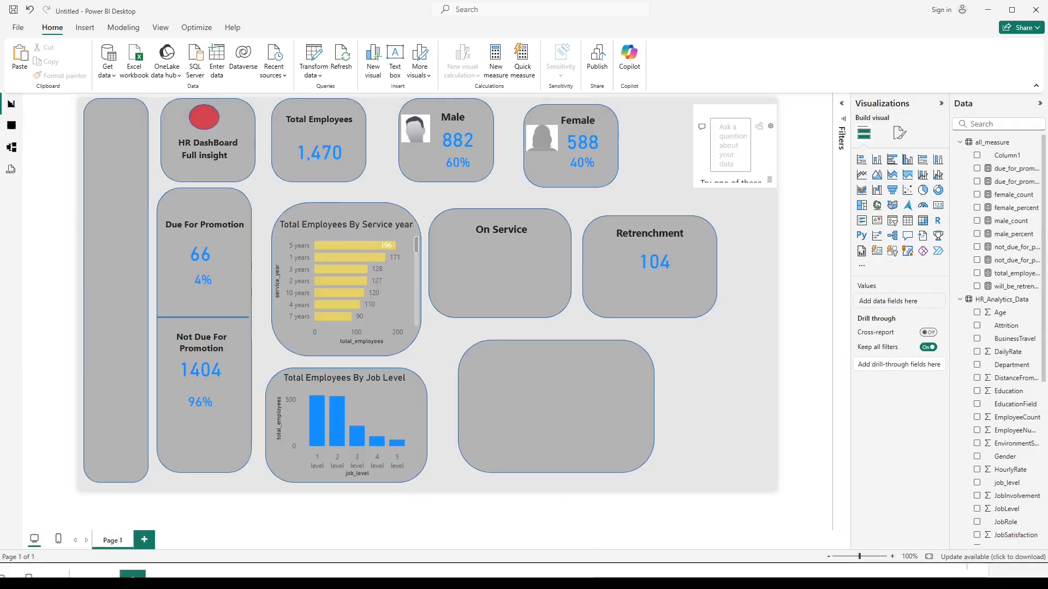
mouse_move(571, 584)
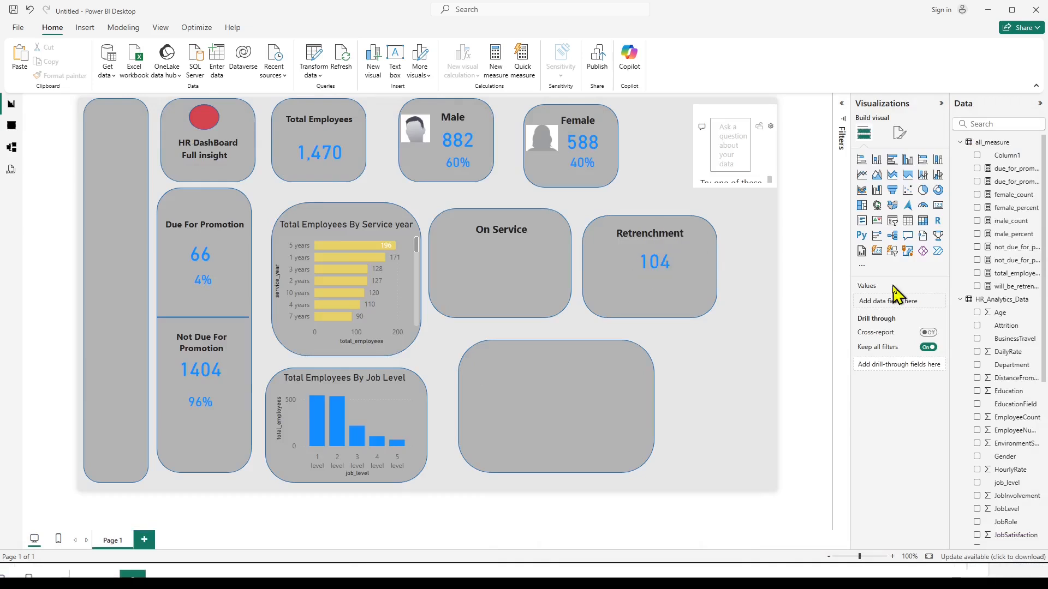
left_click(1001, 289)
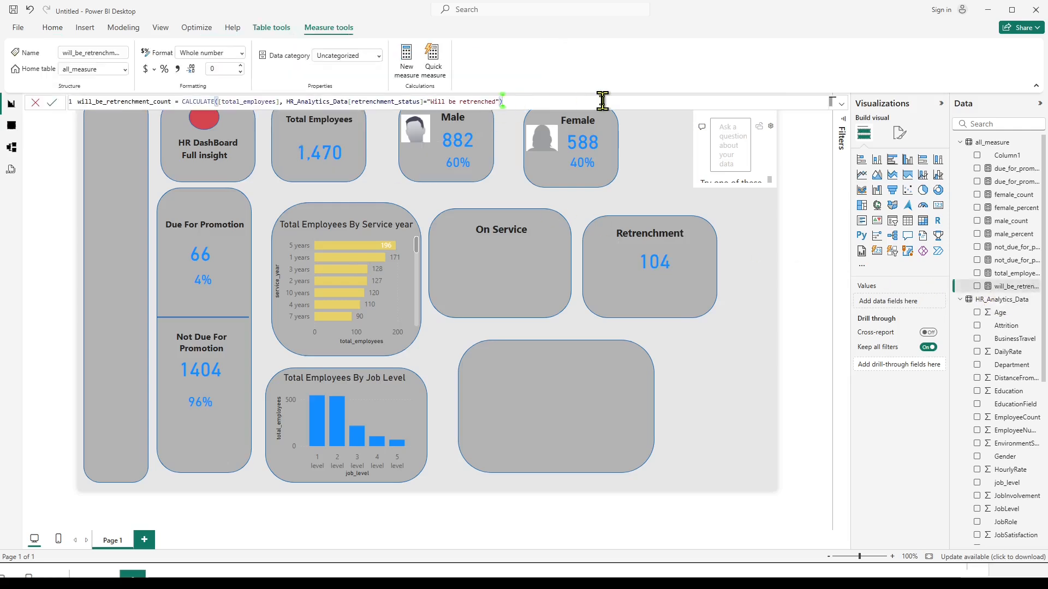
type("0")
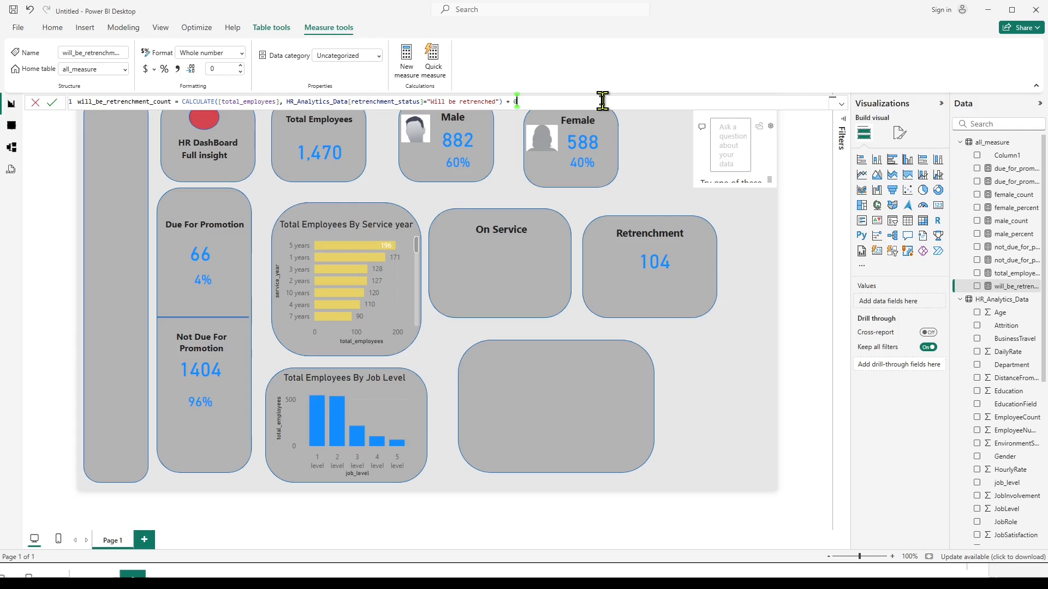
key("Return")
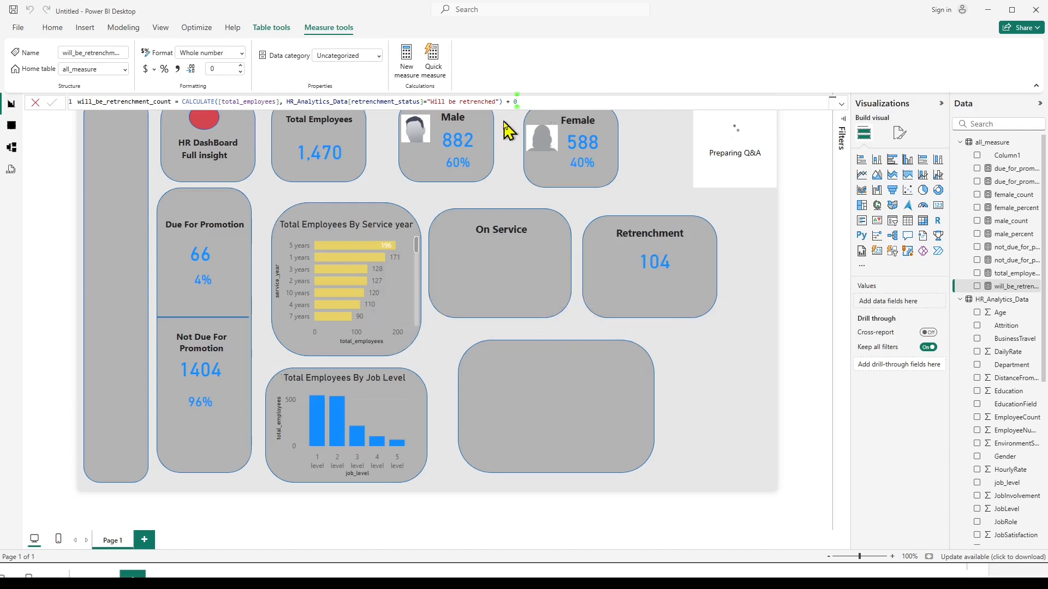
Copy the full on_service_count formula line from the formula-used notes and return to the report.
key("alt+Tab")
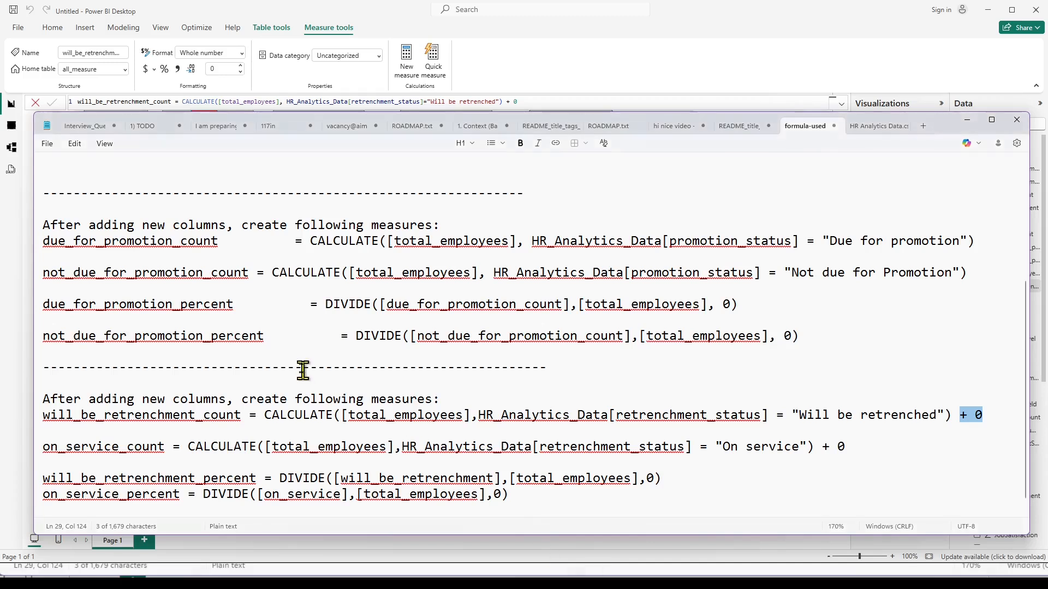
scroll(65, 407, "down", 1)
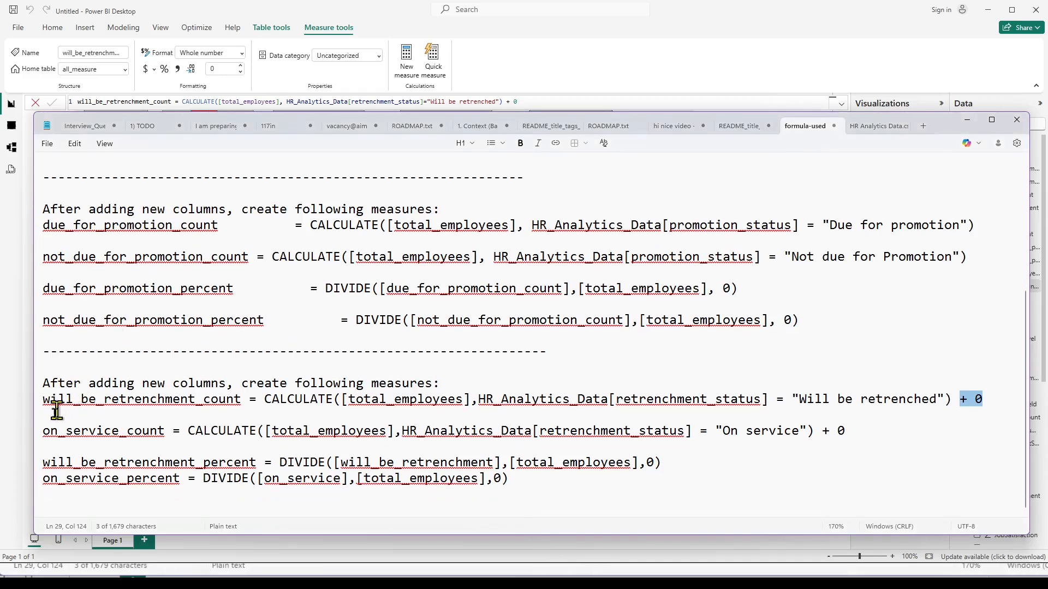
left_click(38, 436)
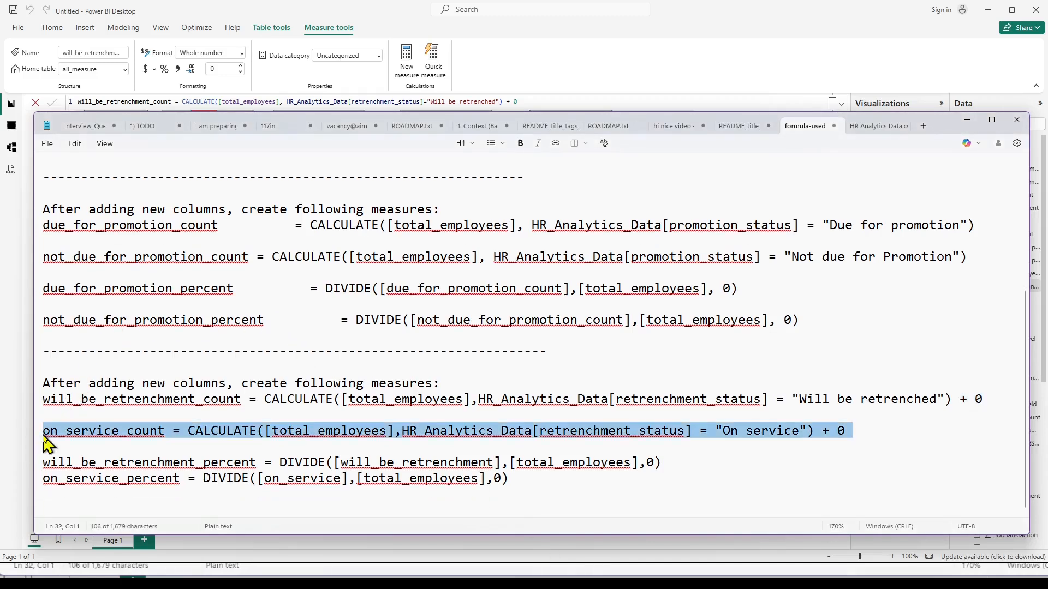
key("alt+Tab")
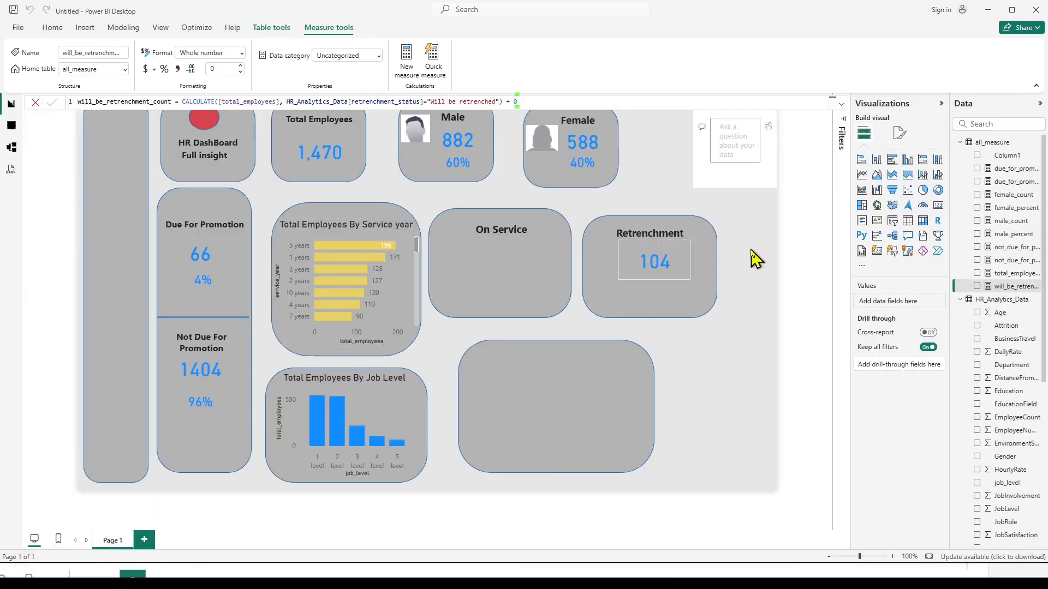
Create a measure in all_measure from the copied formula on_service_count = CALCULATE([total_employees],HR_Analytics_Data[retrenchment_status] = "On service") + 0.
left_click(768, 235)
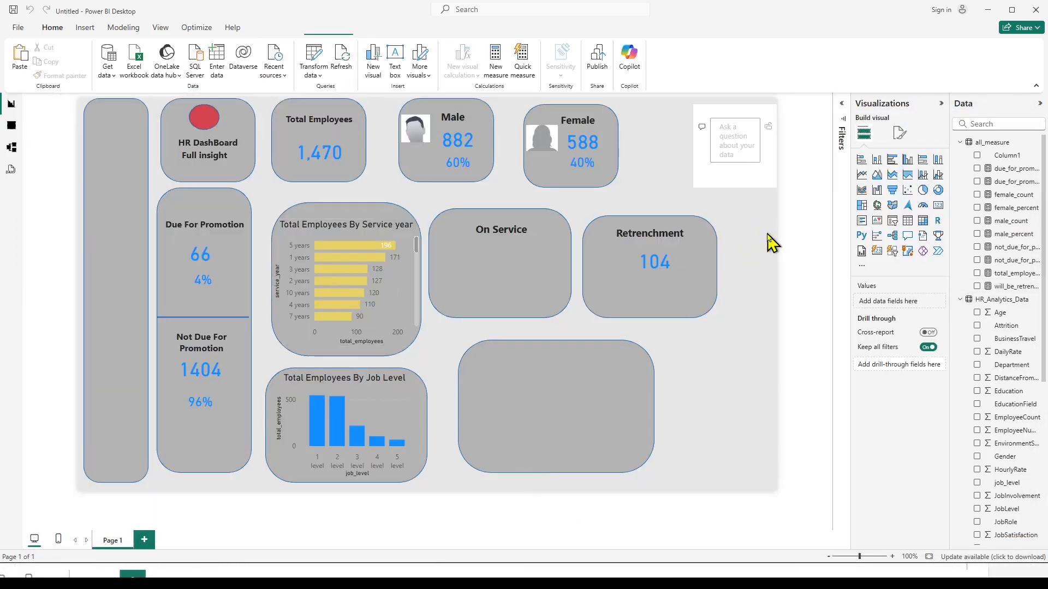
left_click(992, 143)
right_click(995, 147)
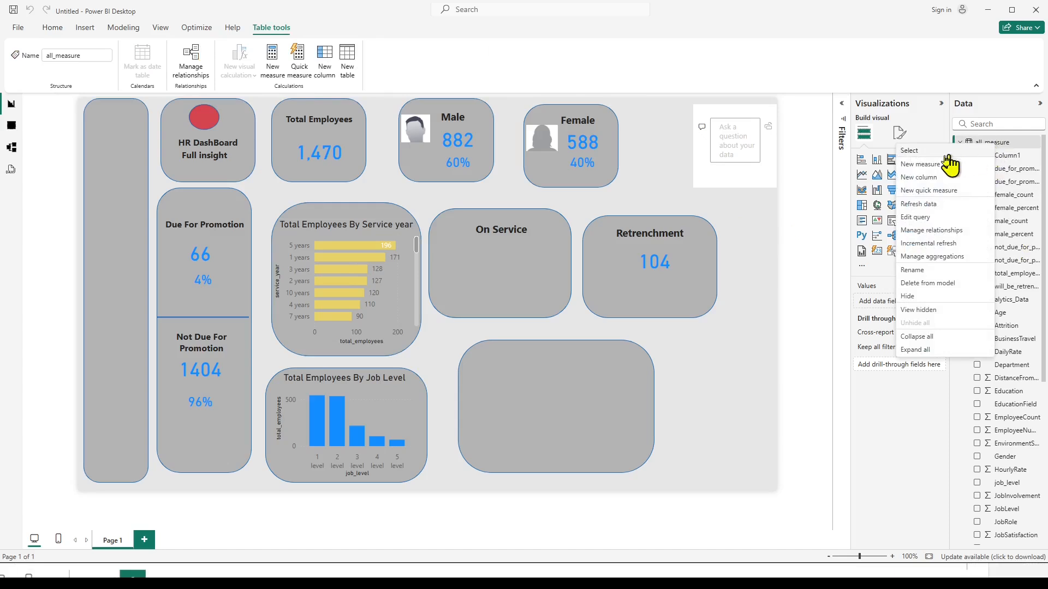
left_click(924, 165)
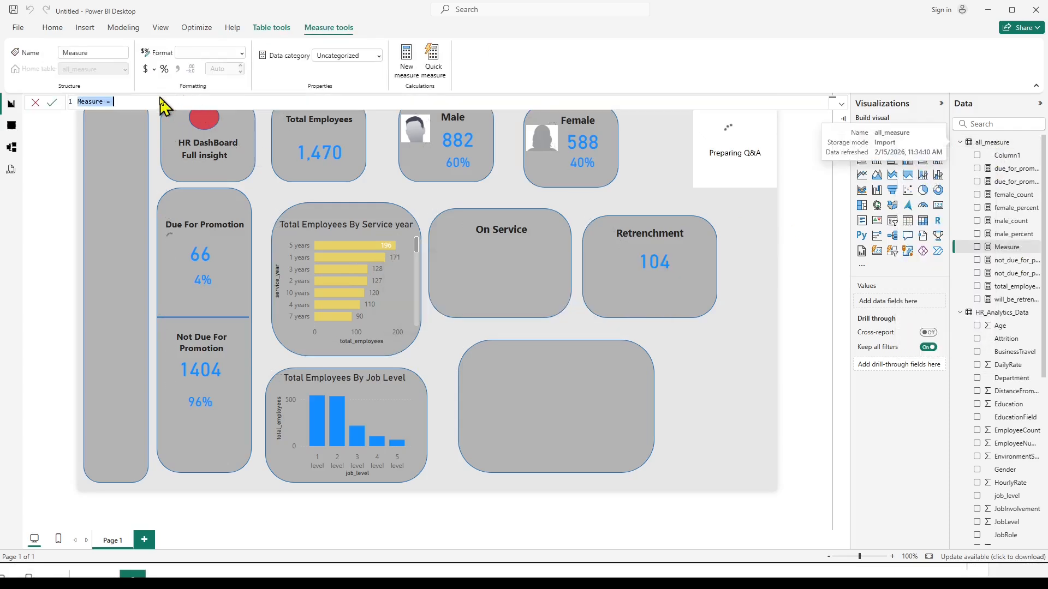
type("on_service_count = CALCULATE([total_employees],HR_Analytics_Data[retrenchment_status] = \"On service\") + 0")
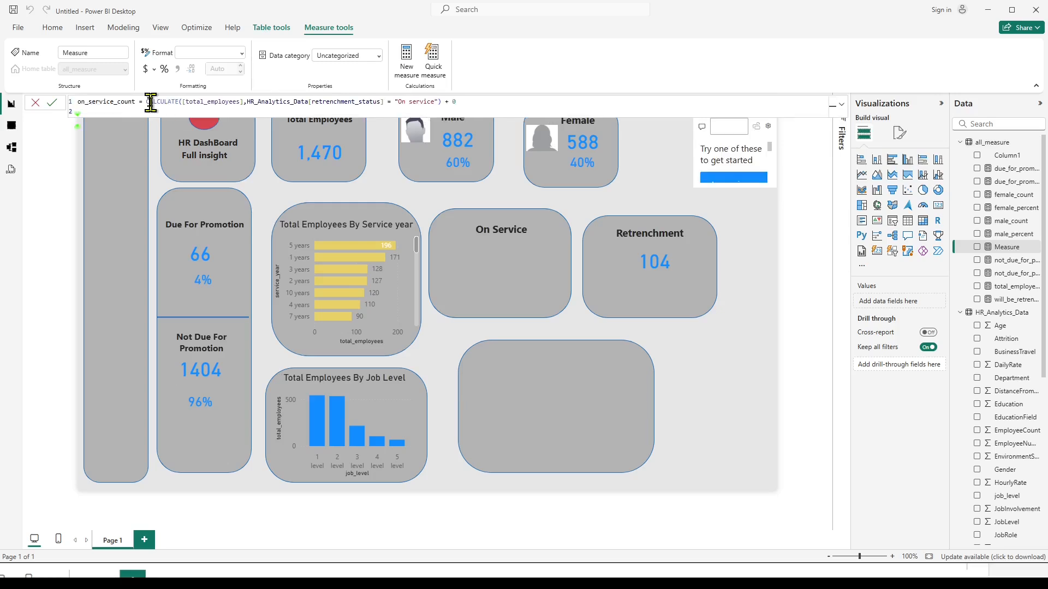
key("BackSpace")
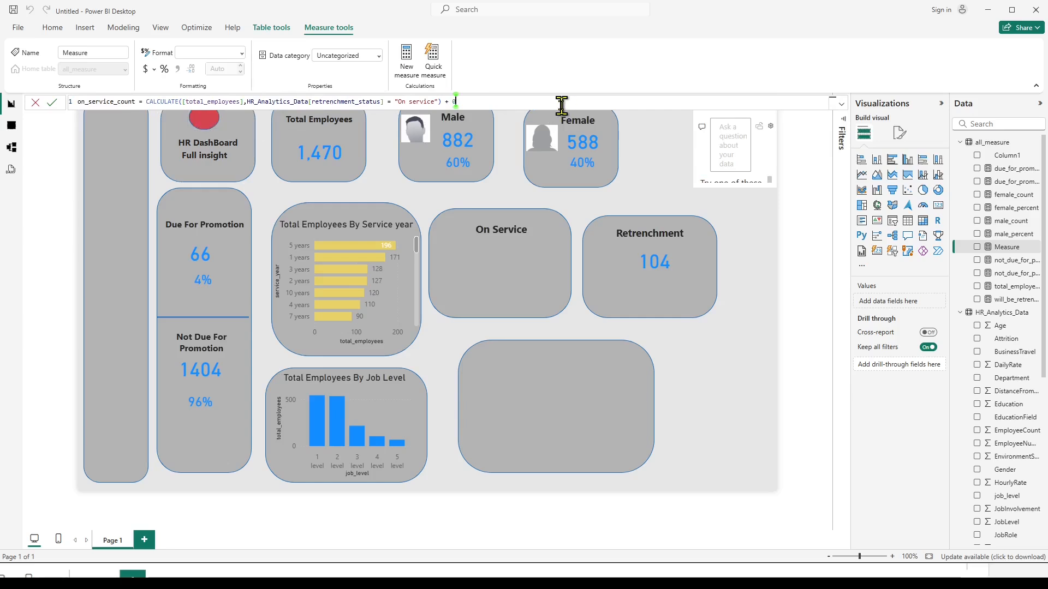
key("Return")
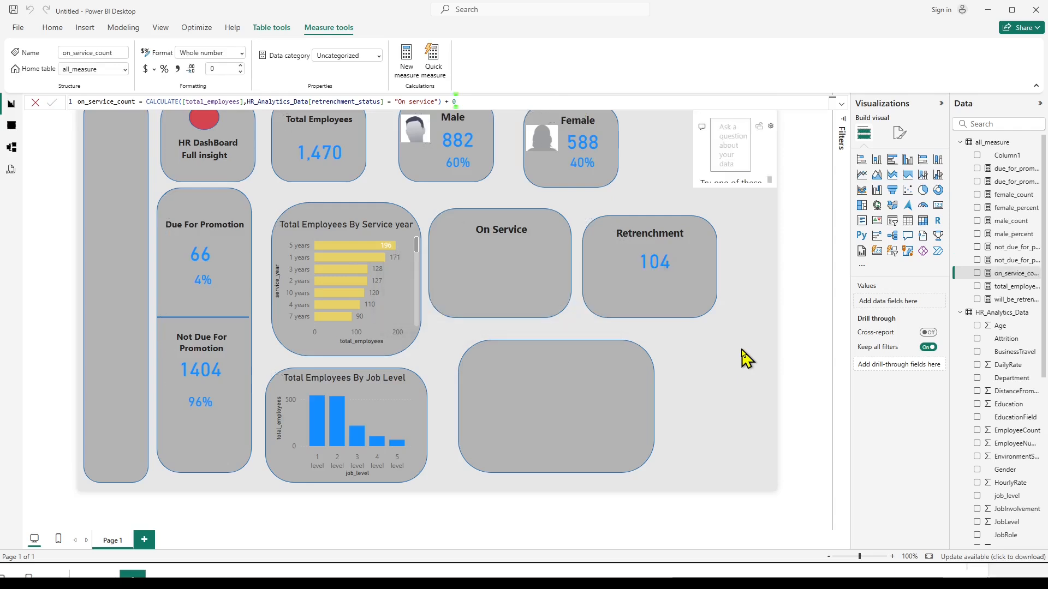
Duplicate the Retrenchment count card and place the copy beneath the On Service label.
left_click(670, 275)
left_click(670, 276)
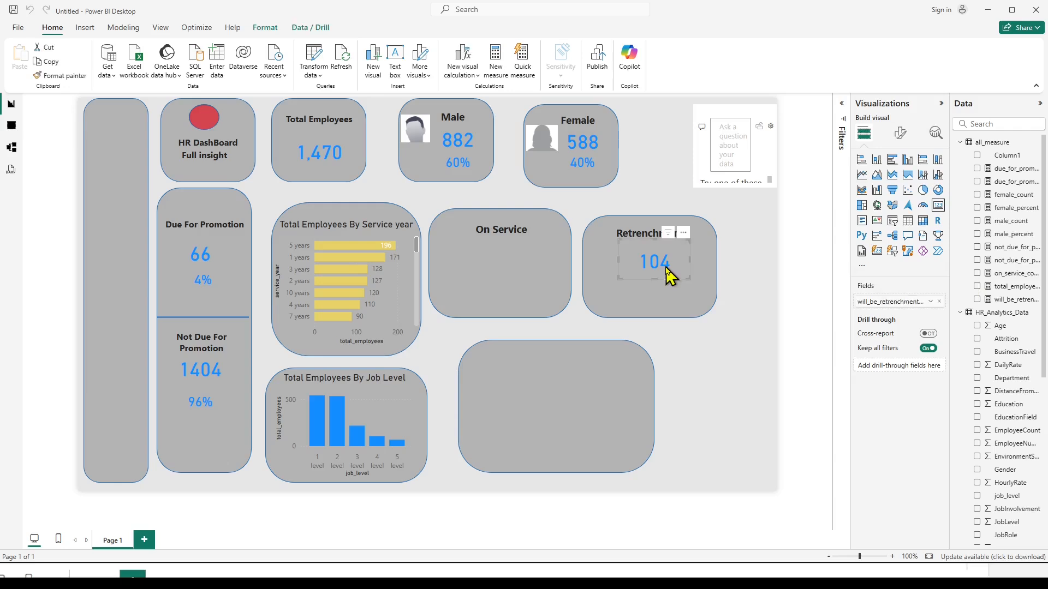
key("ctrl+v")
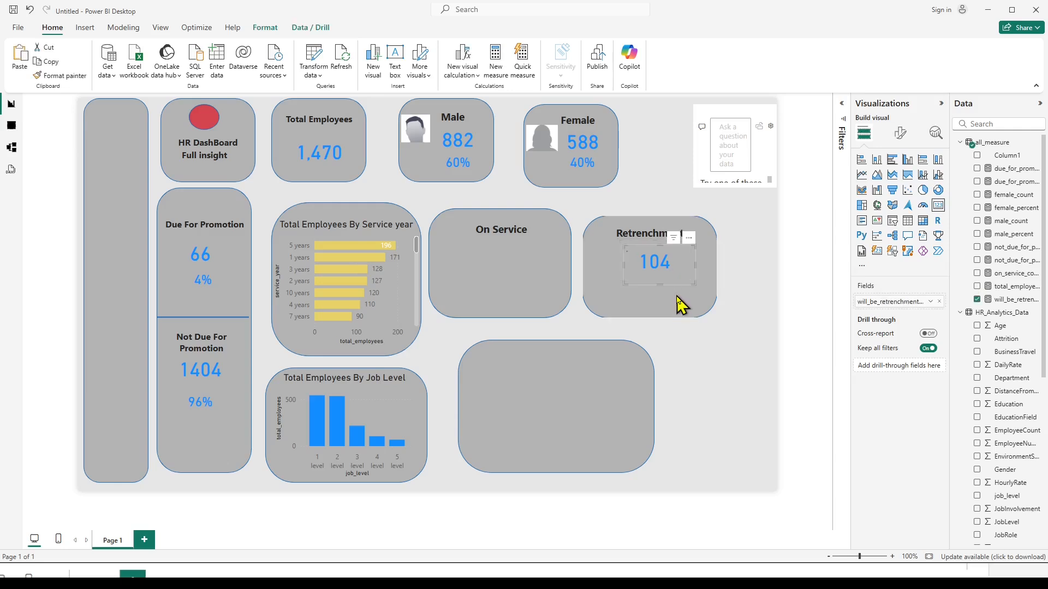
left_click_drag(551, 252, 526, 231)
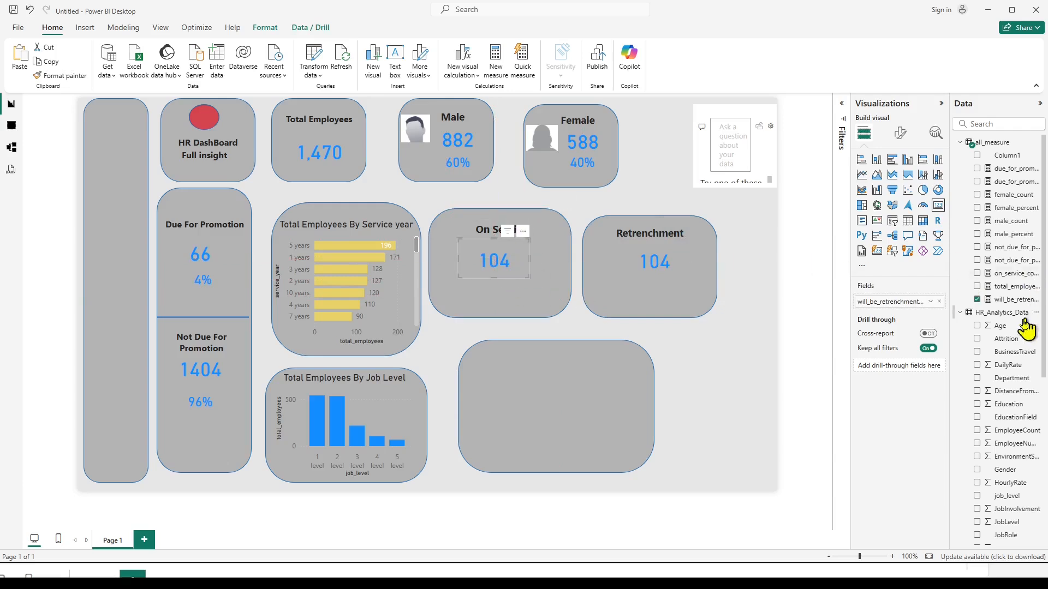
Replace the copied card's field with on_service_count and format that measure with a thousands separator.
left_click(976, 299)
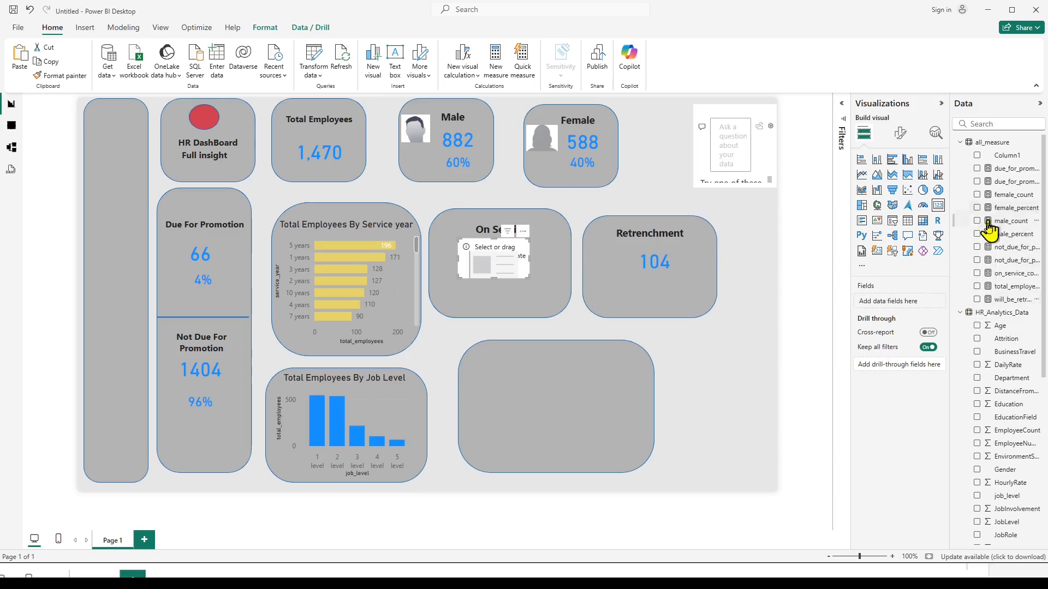
left_click(977, 274)
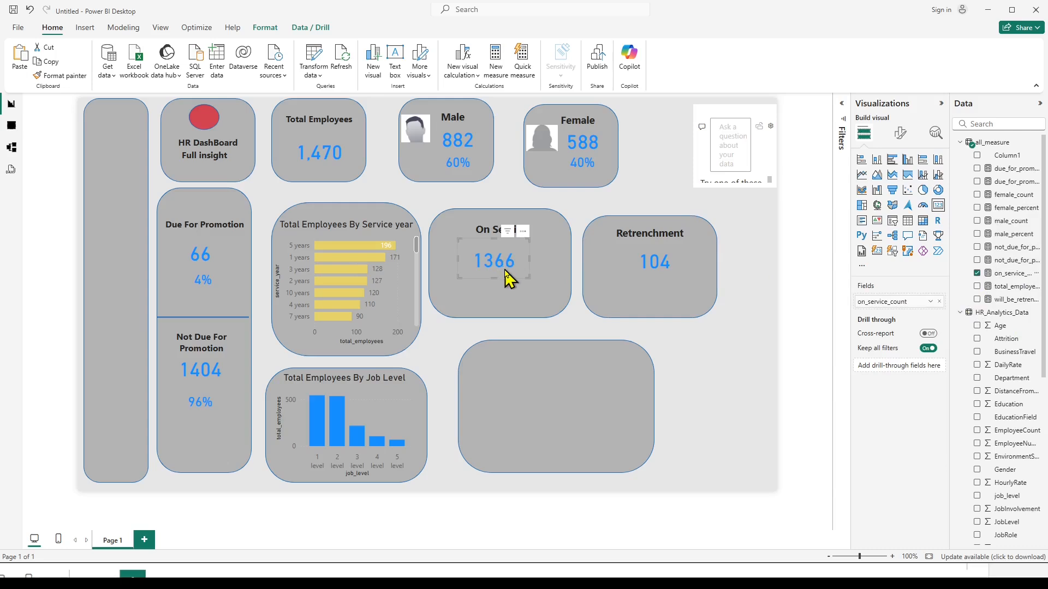
left_click(1011, 274)
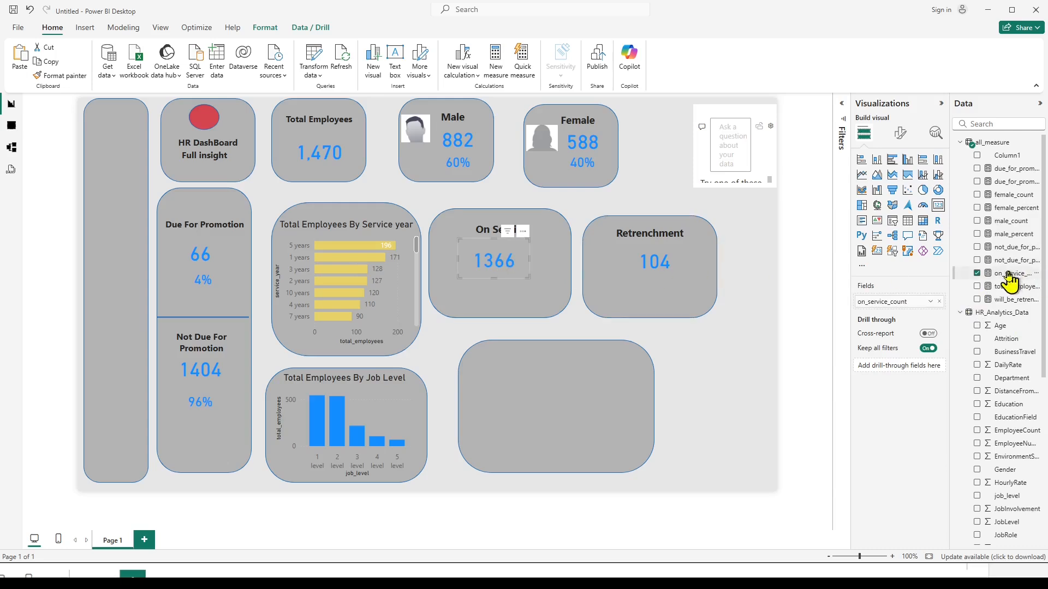
left_click(177, 69)
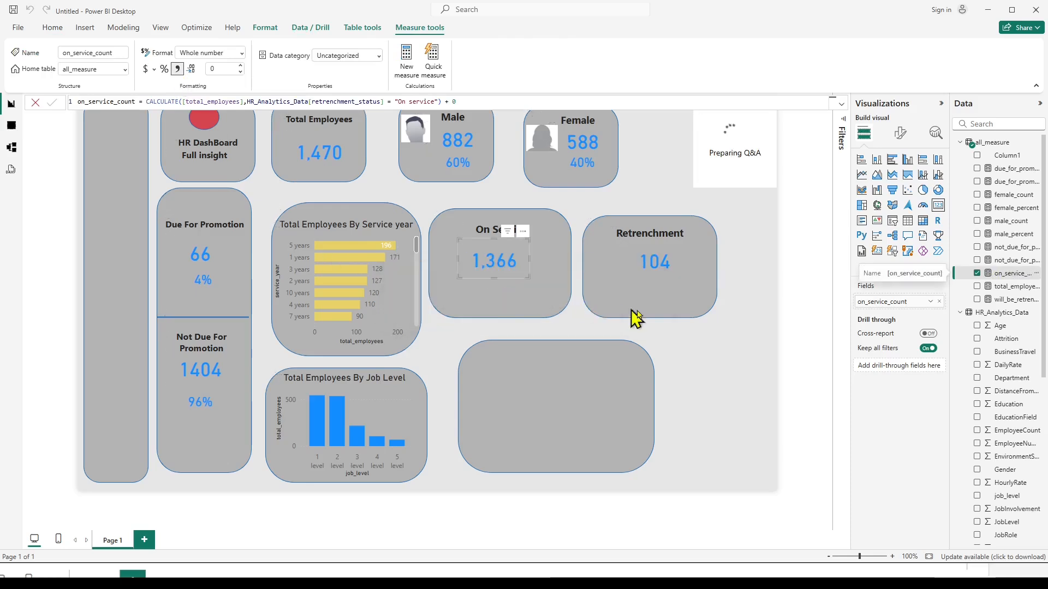
In the formula-used notes, separate the two percent formulas with a blank line and make will_be_retrenchment_percent divide [will_be_retrenchment_count].
left_click(749, 292)
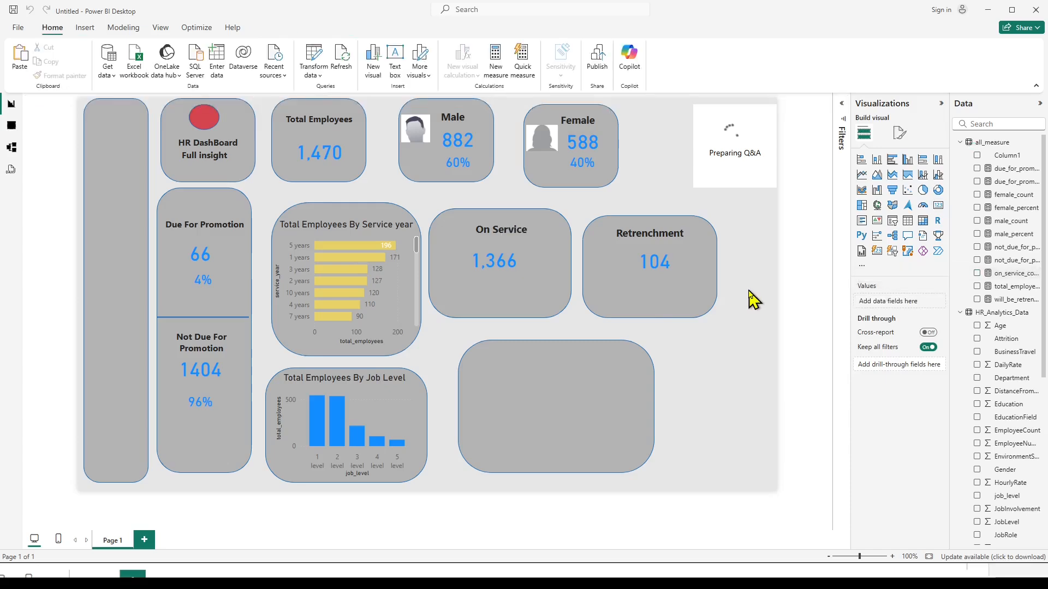
left_click(596, 583)
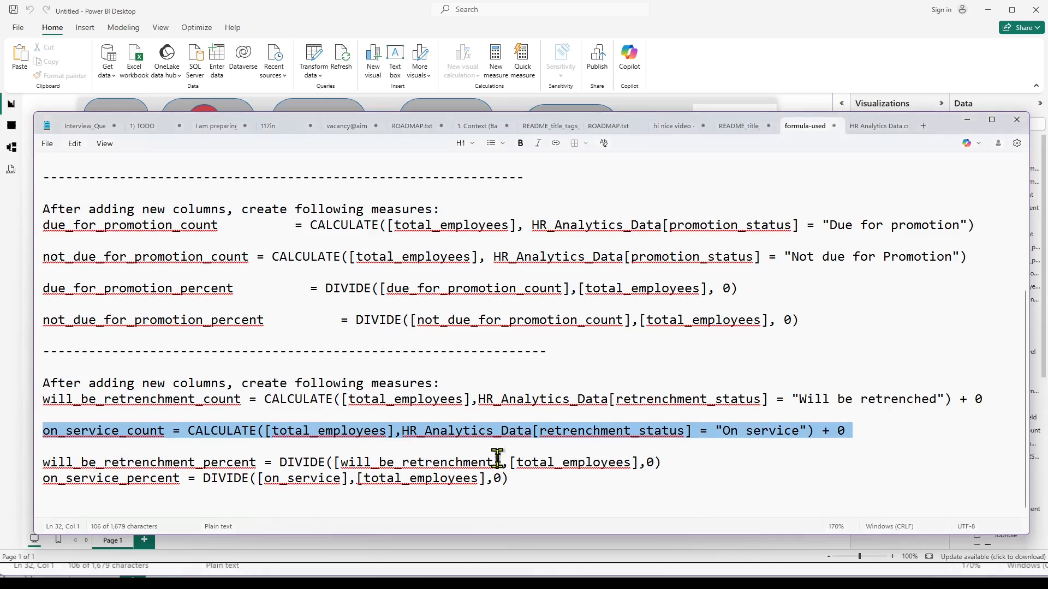
left_click(683, 467)
key("Return")
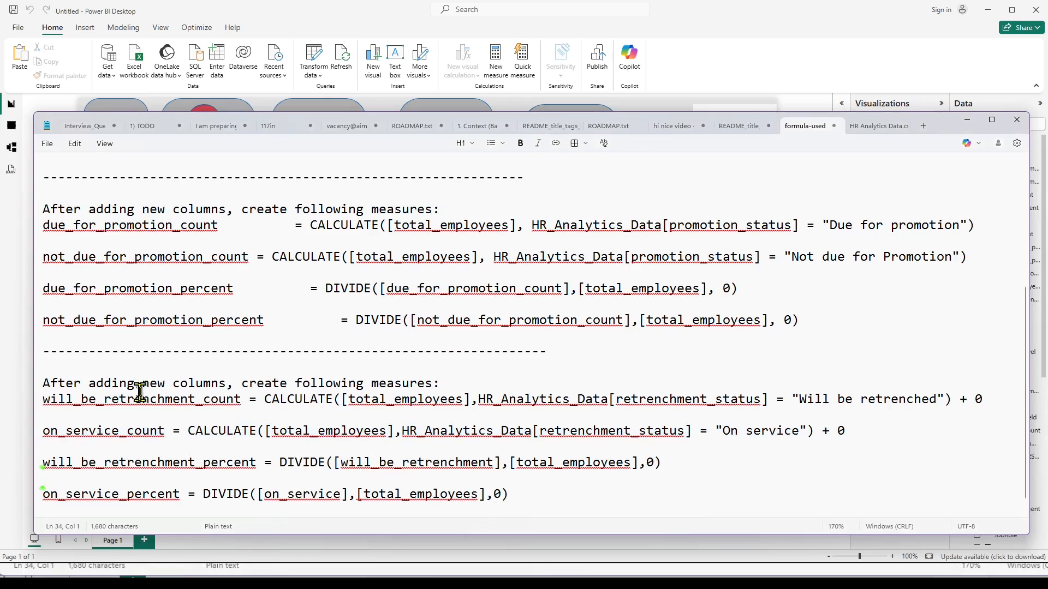
left_click(37, 408)
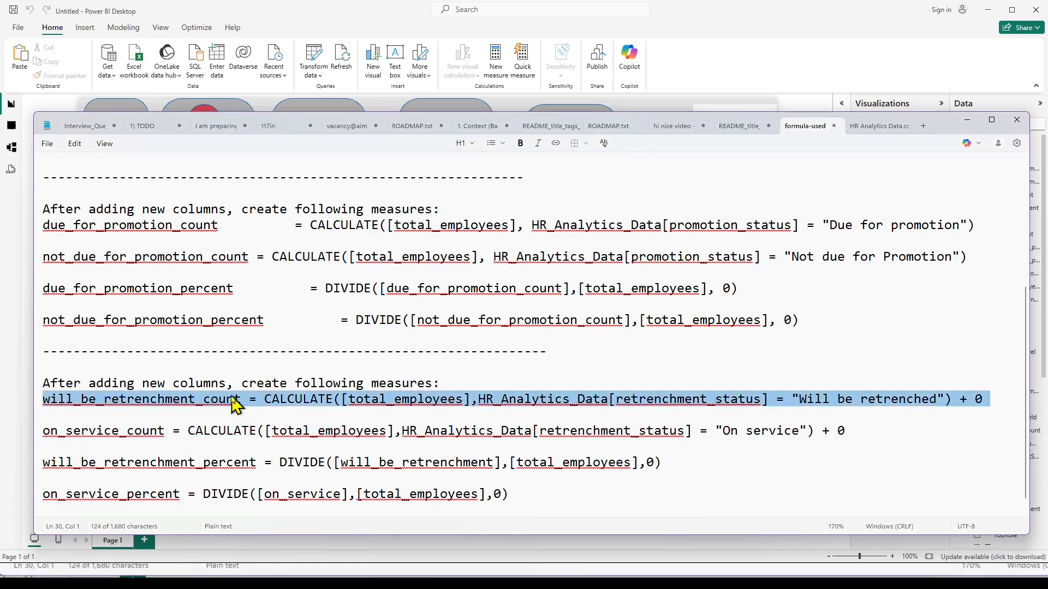
left_click_drag(233, 399, 31, 399)
key("ctrl+c")
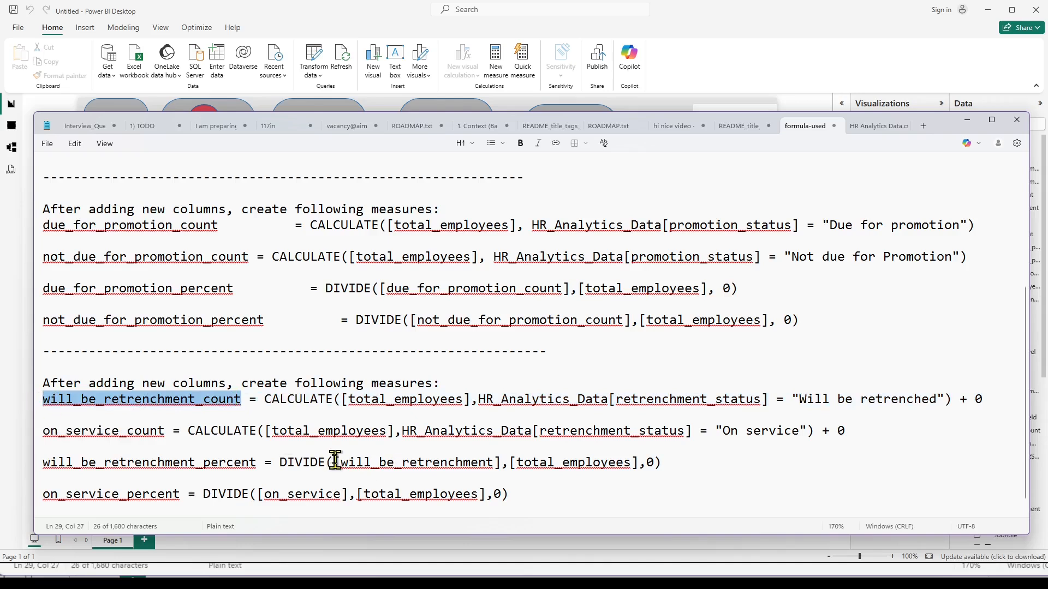
left_click_drag(340, 463, 493, 465)
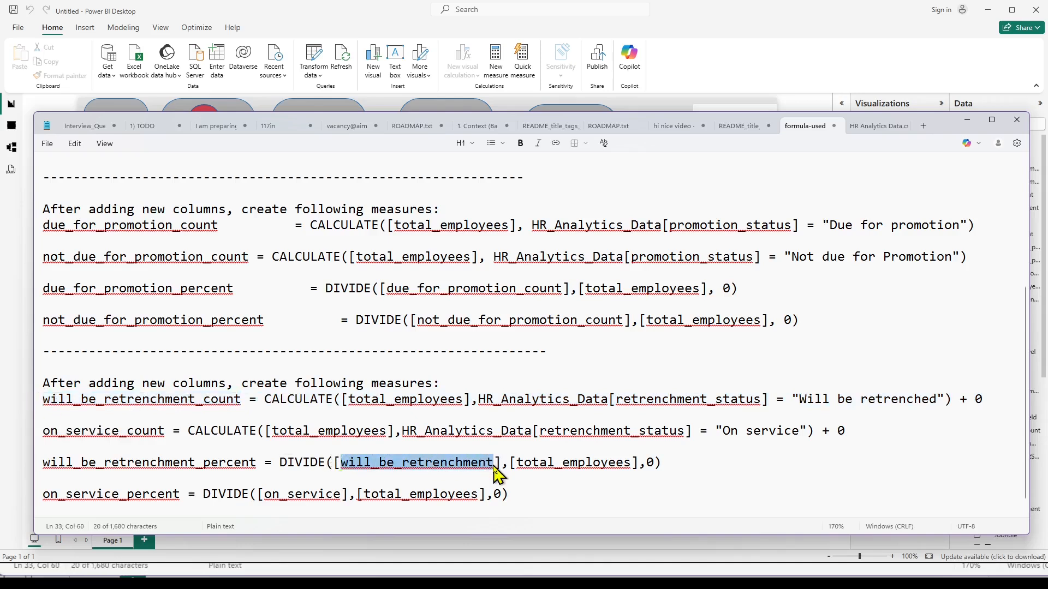
key("ctrl+v")
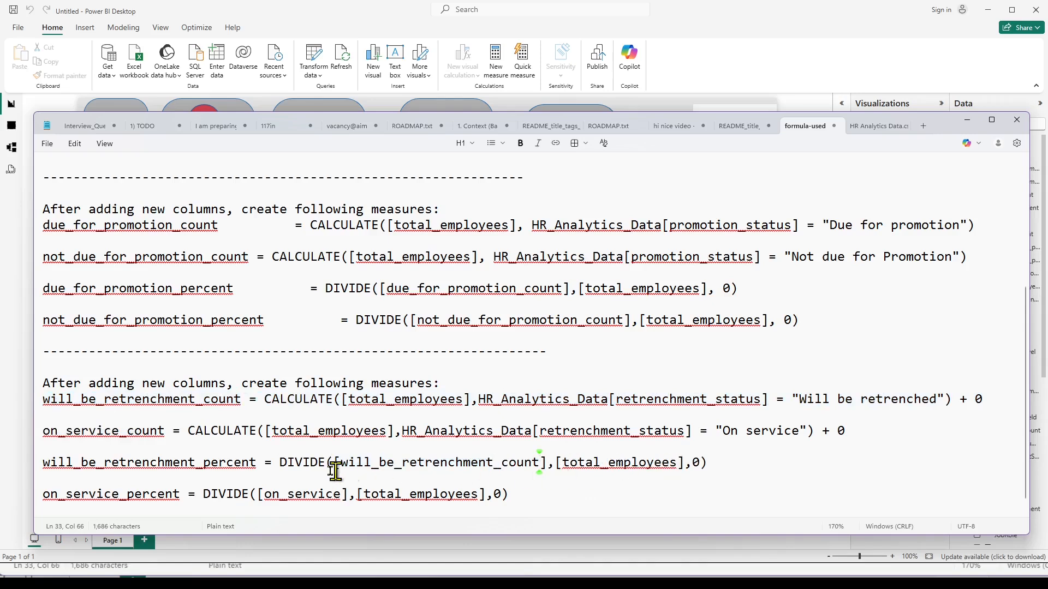
Change the numerator of the on_service_percent formula in the notes to [on_service_count] and save the file.
left_click_drag(44, 435, 167, 436)
key("ctrl+c")
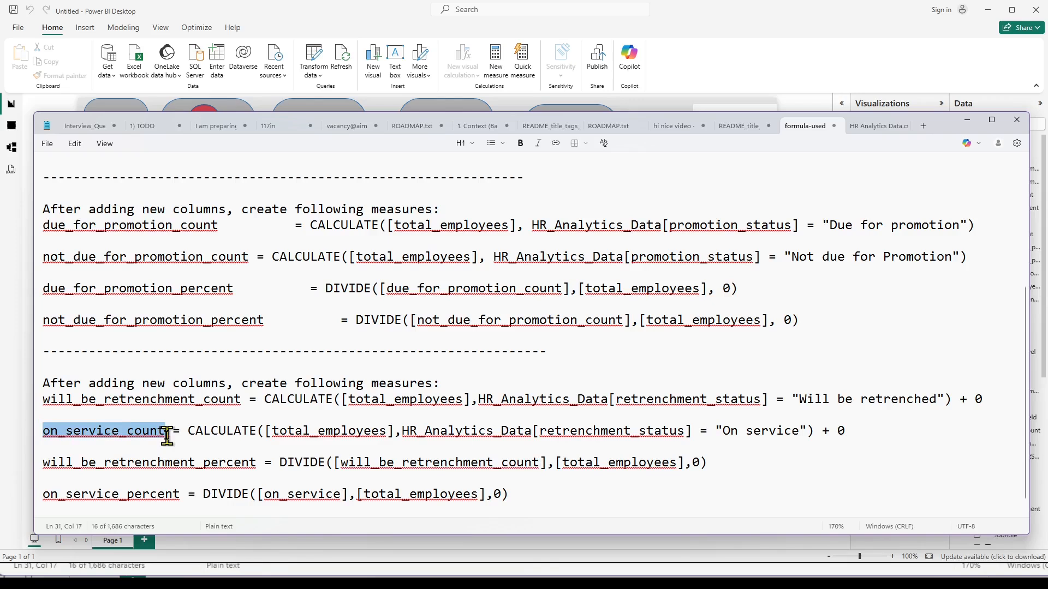
left_click_drag(264, 494, 342, 496)
key("ctrl+v")
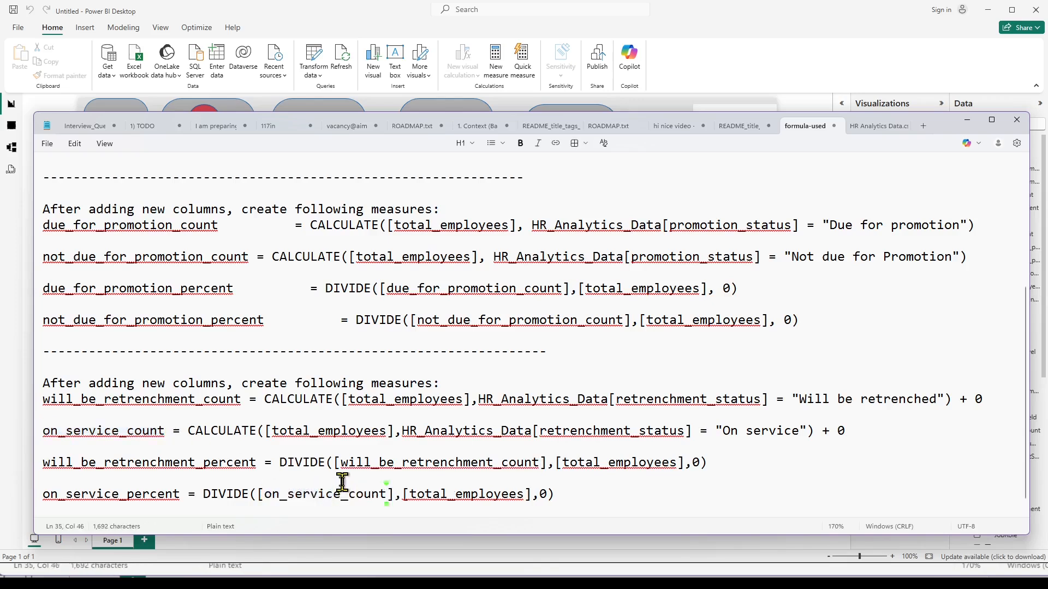
key("ctrl+s")
Copy the full will_be_retrenchment_percent formula line from the notes and return to the Power BI report.
left_click(44, 462)
left_click(38, 463)
key("ctrl+c")
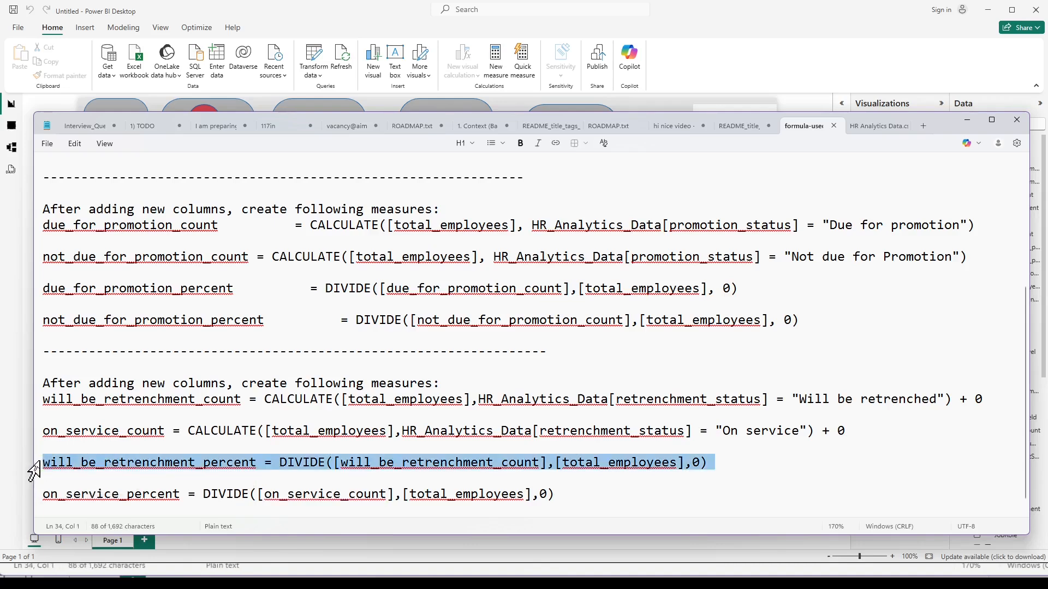
left_click(748, 574)
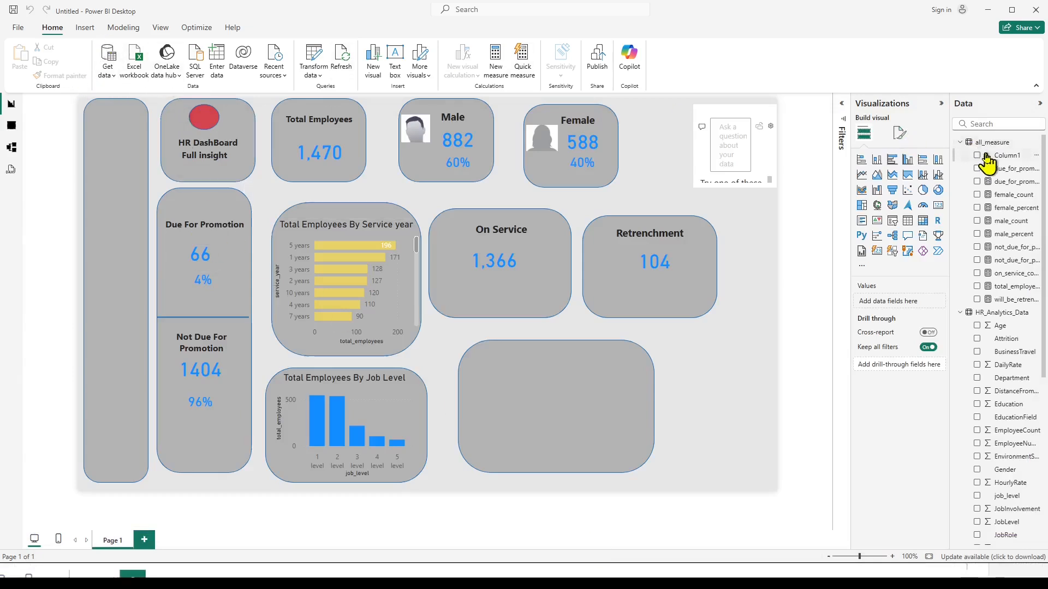
Create a measure in all_measure from the copied formula will_be_retrenchment_percent = DIVIDE([will_be_retrenchment_count],[total_employees],0).
right_click(1000, 143)
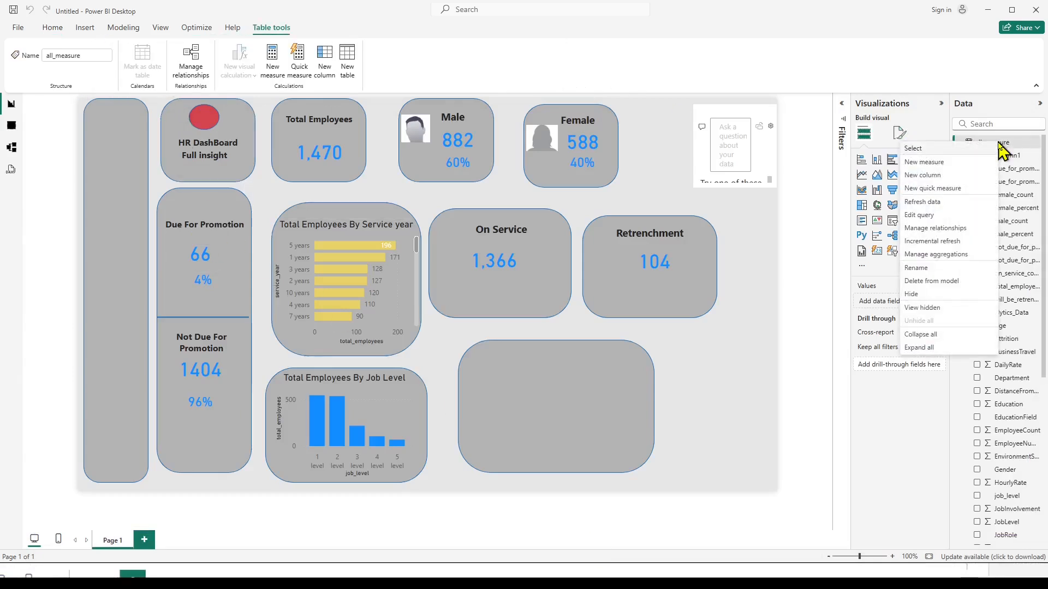
left_click(919, 162)
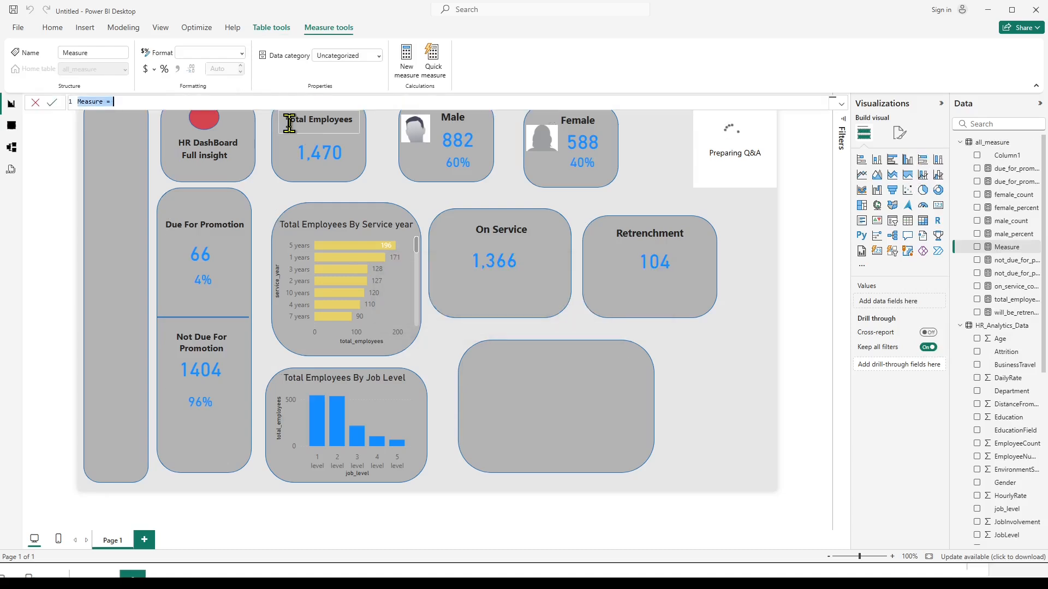
key("ctrl+v")
key("BackSpace")
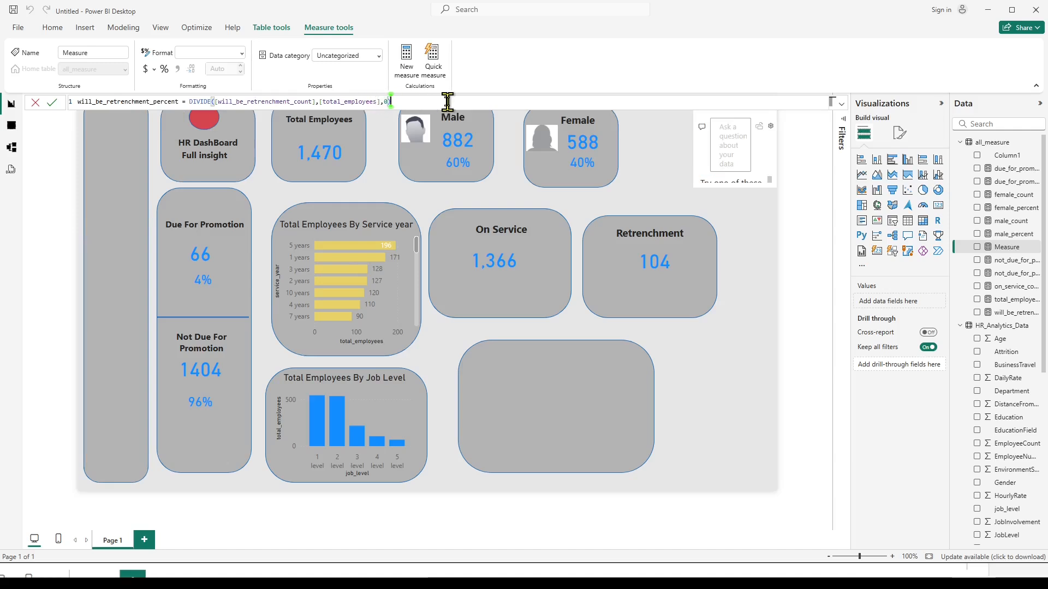
key("Return")
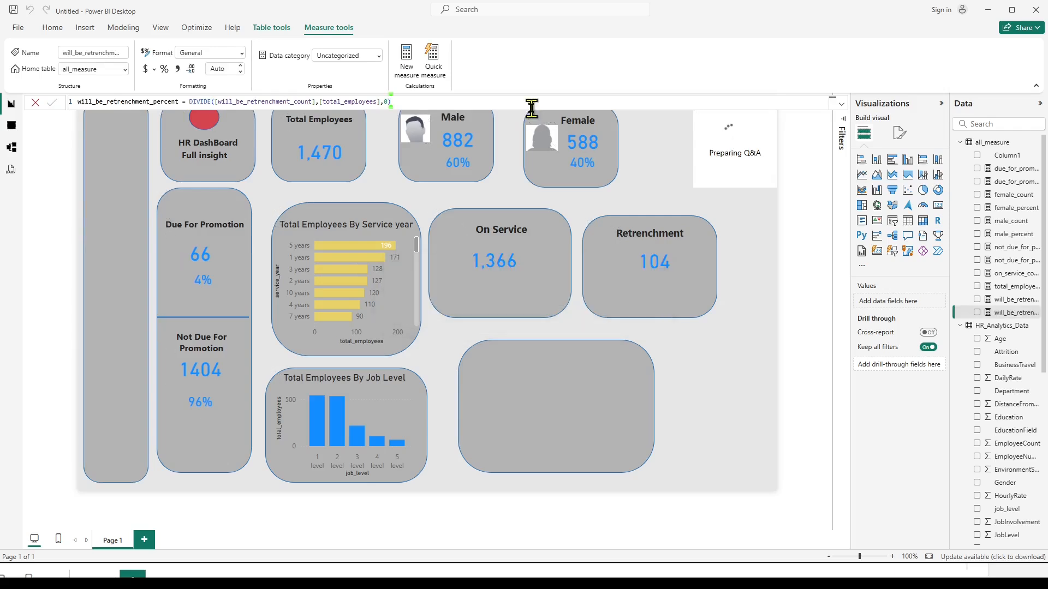
Duplicate the Male percentage card, replace the copy's field with will_be_retrenchment_percent, and place it beneath the count in the Retrenchment tile.
left_click(469, 162)
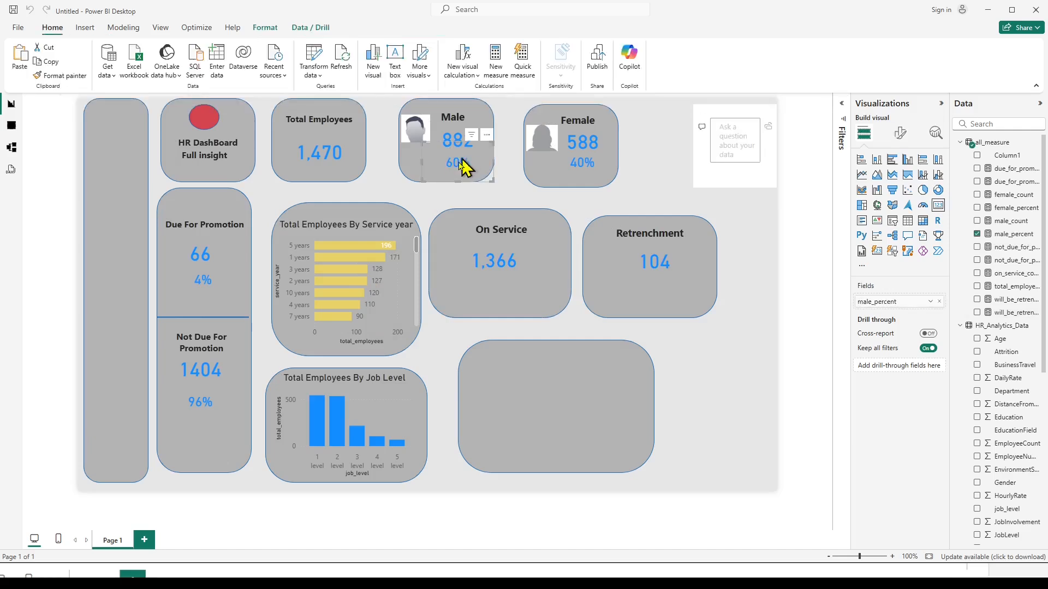
left_click_drag(459, 160, 501, 288)
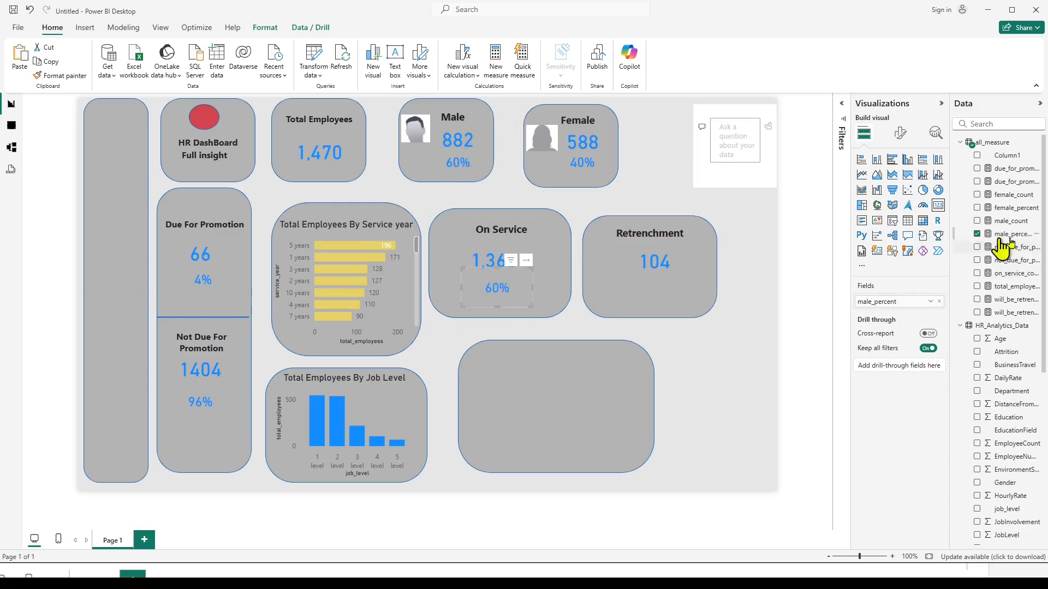
left_click(978, 235)
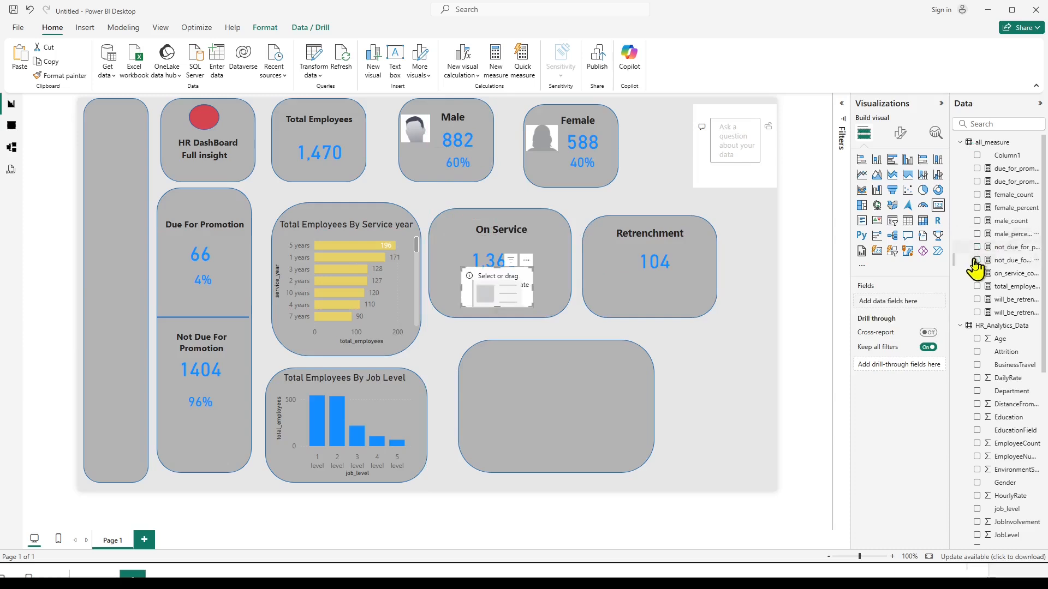
left_click(977, 312)
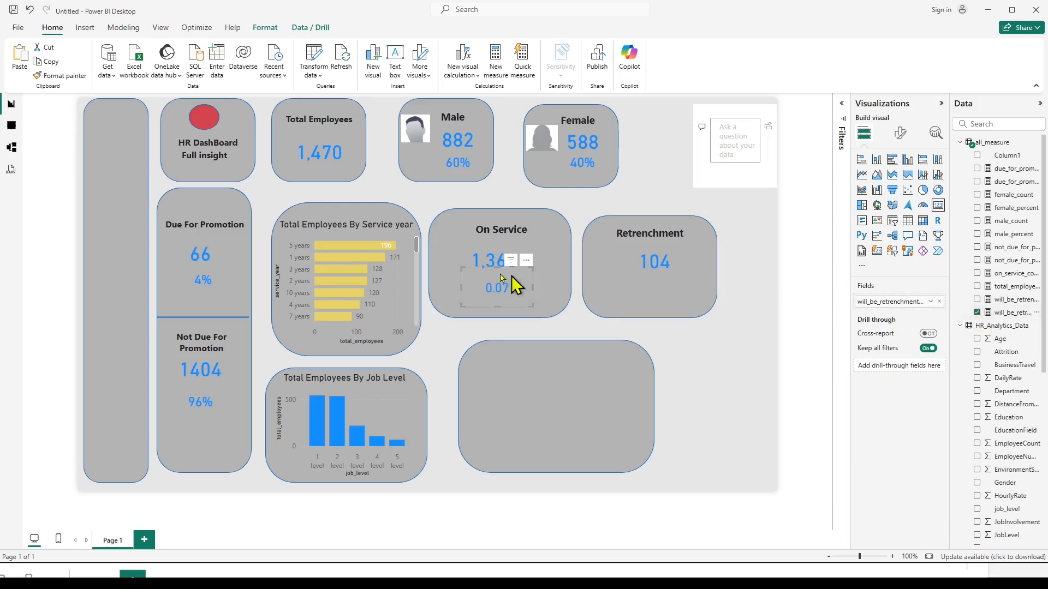
left_click_drag(524, 264, 686, 297)
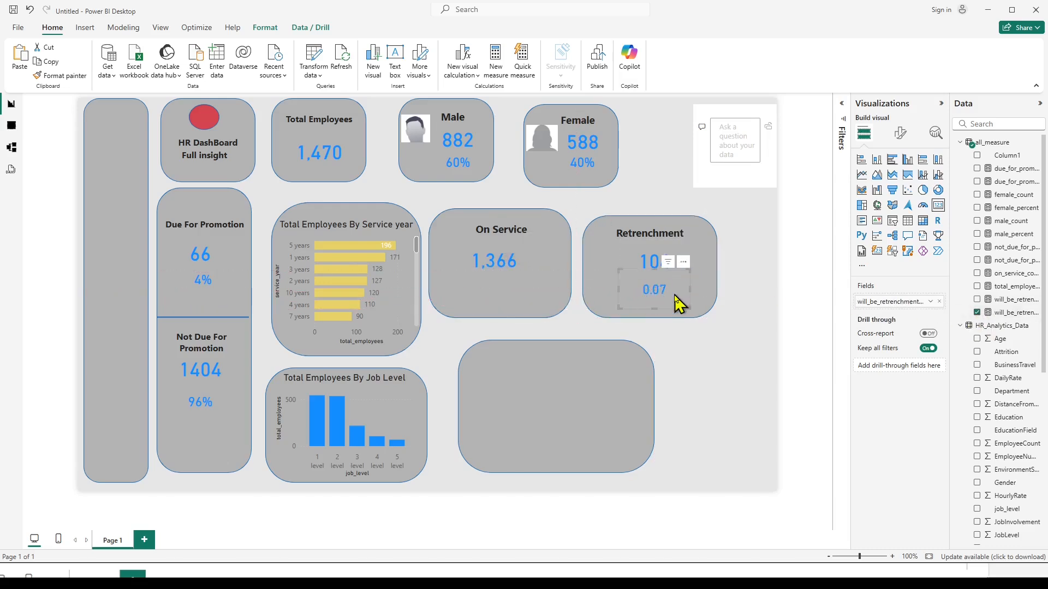
Format the will_be_retrenchment_percent measure as a percentage with 0 decimal places.
left_click(1012, 312)
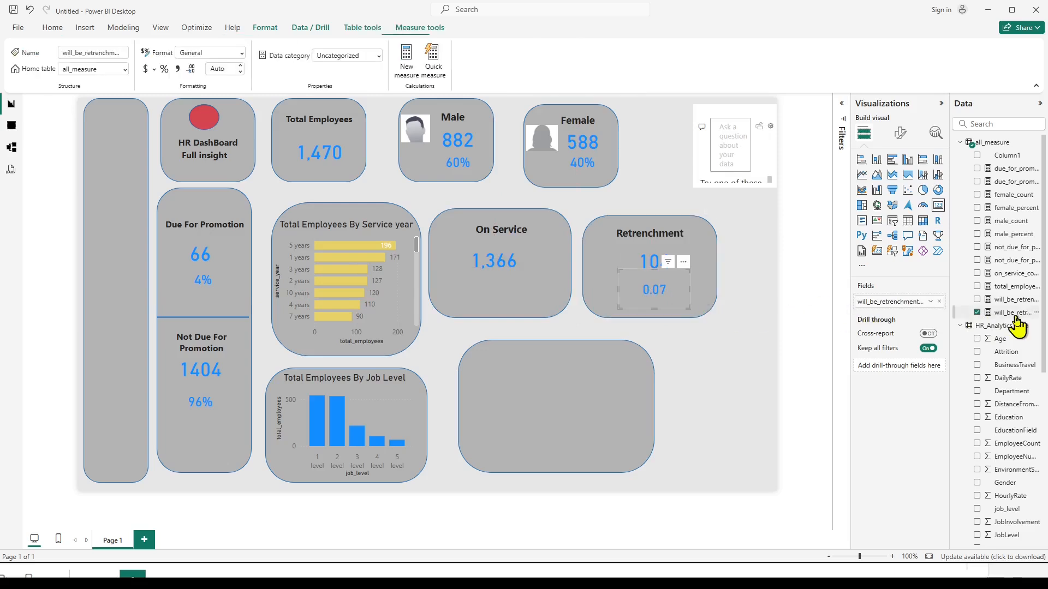
left_click(164, 70)
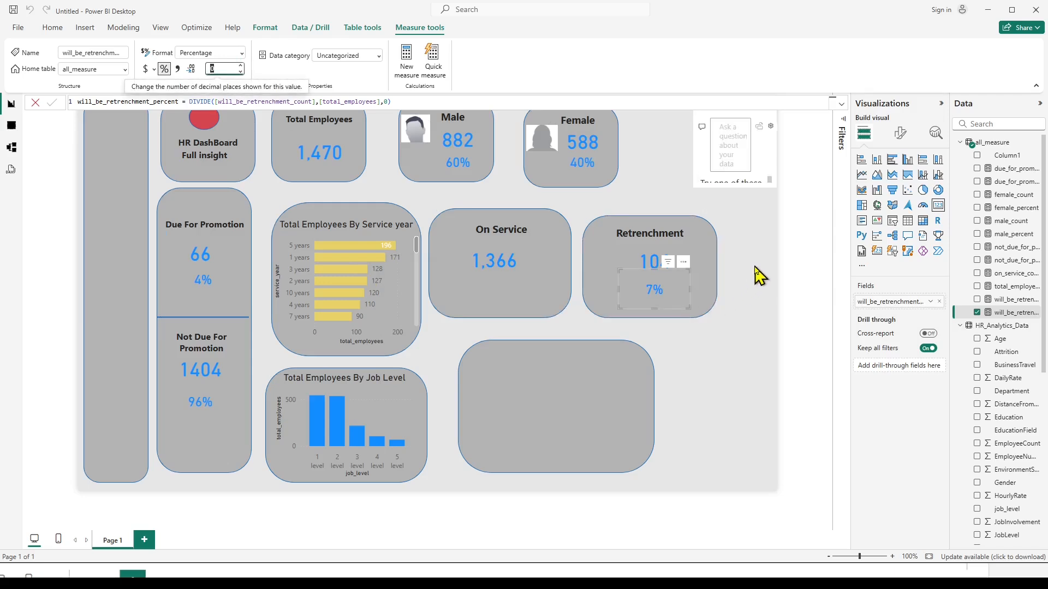
left_click(758, 275)
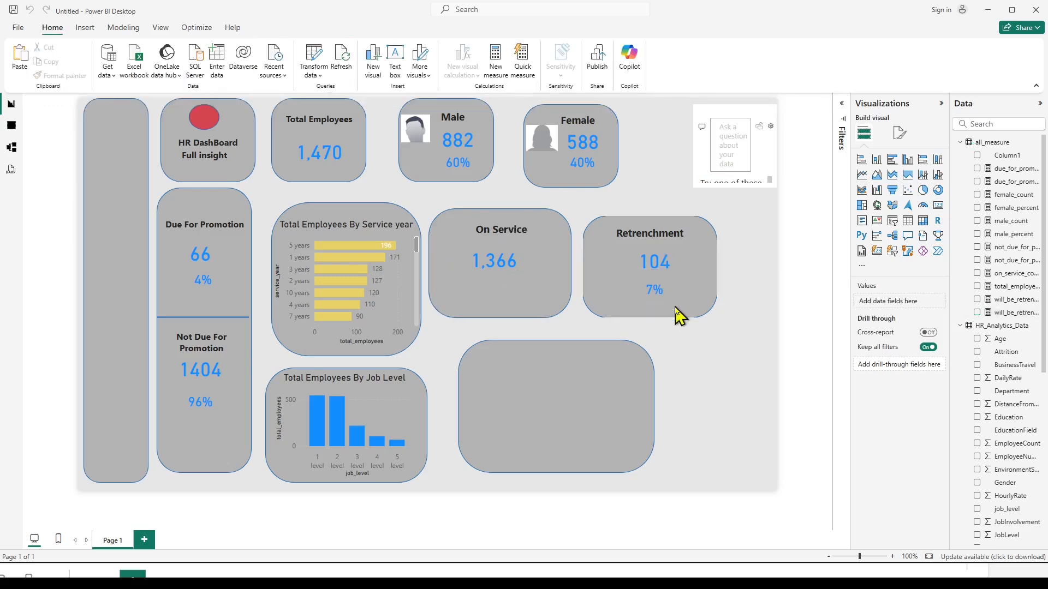
left_click(1009, 315)
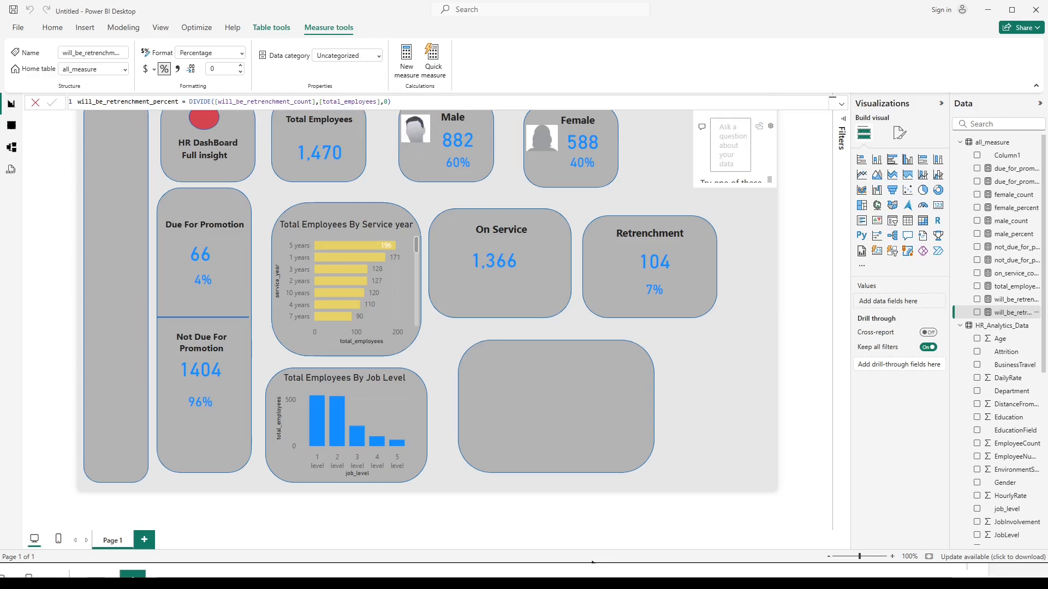
In the notes, add a space before the 0 in both percent formulas, then copy the on_service_percent line and return to the report.
key("alt+Tab")
scroll(110, 361, "down", 1)
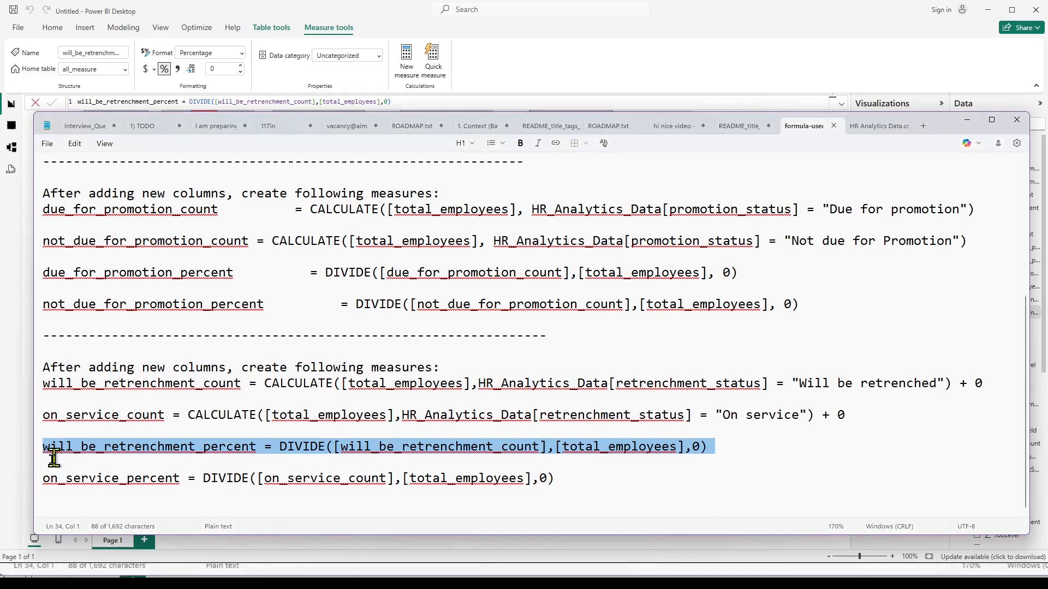
left_click(31, 482)
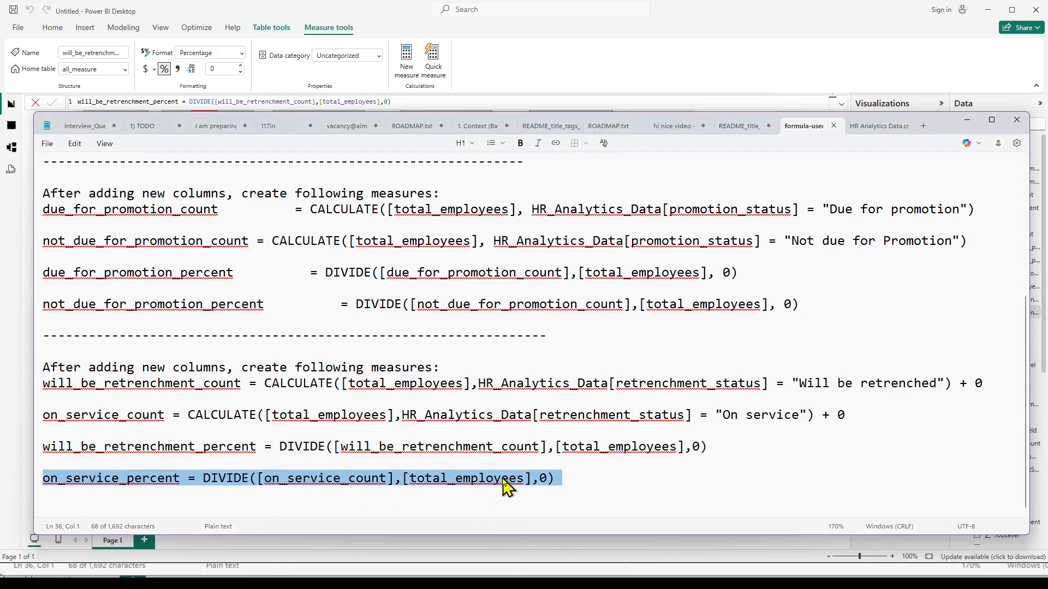
left_click(538, 481)
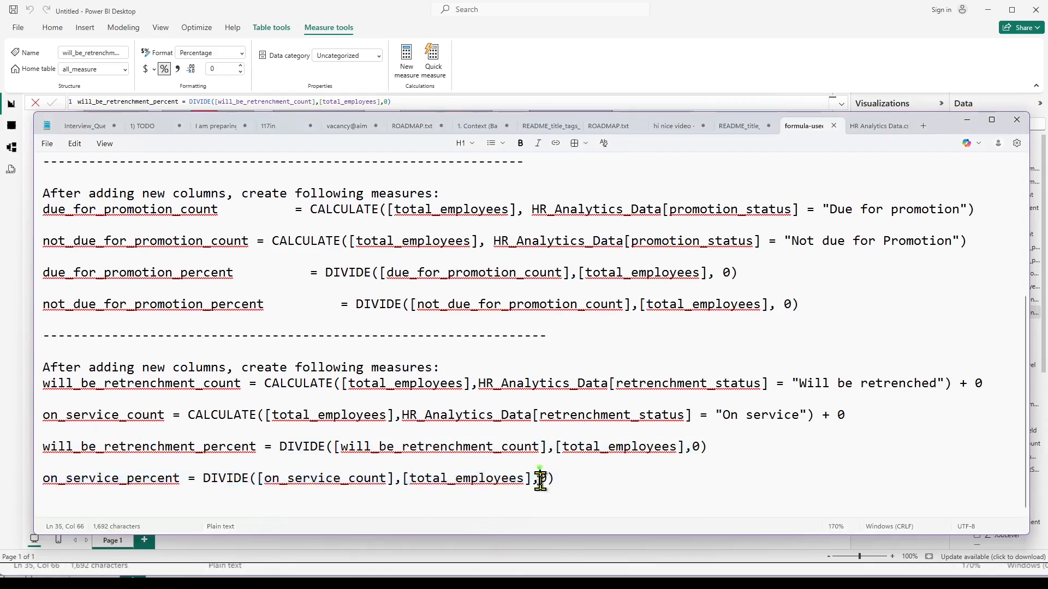
left_click(695, 448)
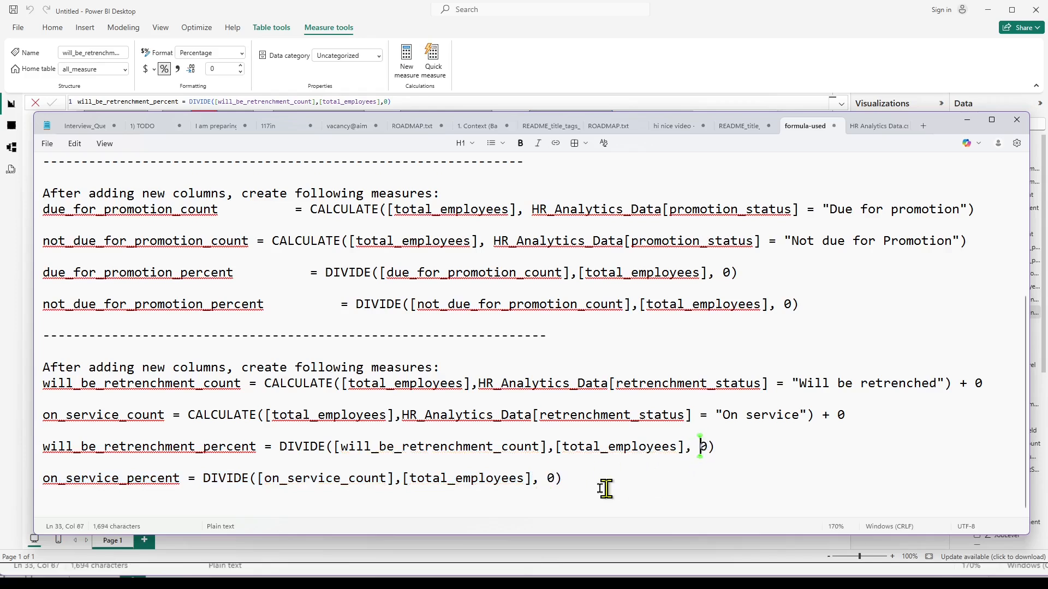
left_click(34, 485)
key("ctrl+c")
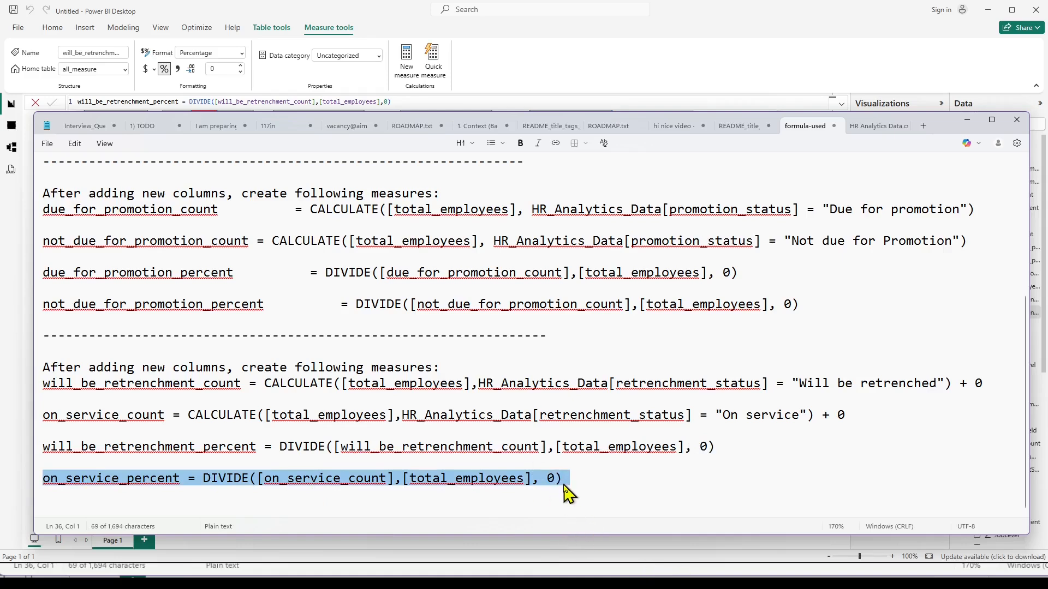
left_click(593, 571)
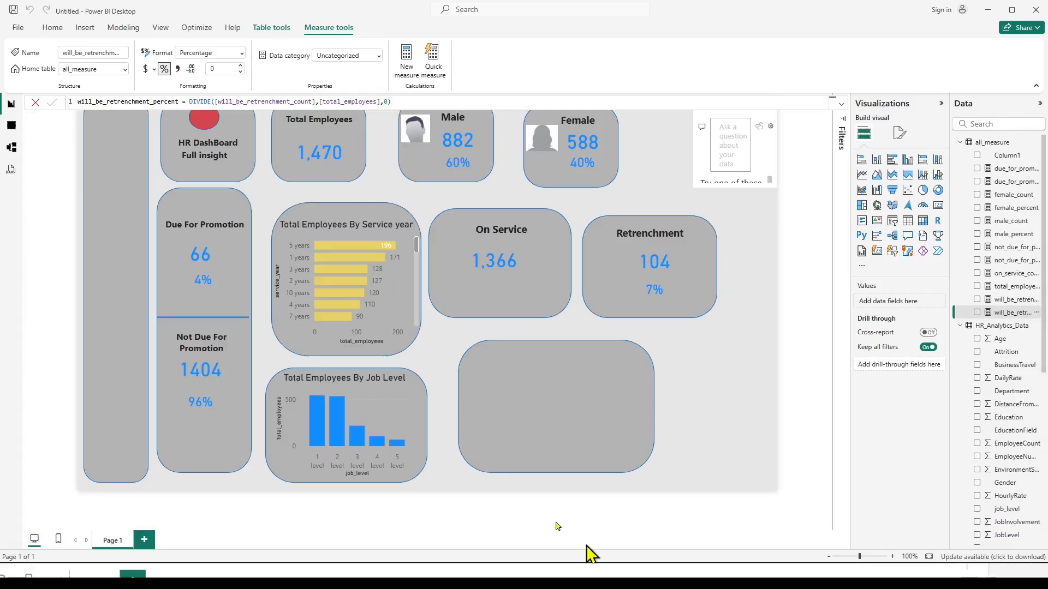
Create a measure in all_measure from the copied formula on_service_percent = DIVIDE([on_service_count],[total_employees], 0), removing the trailing empty line.
left_click(110, 102)
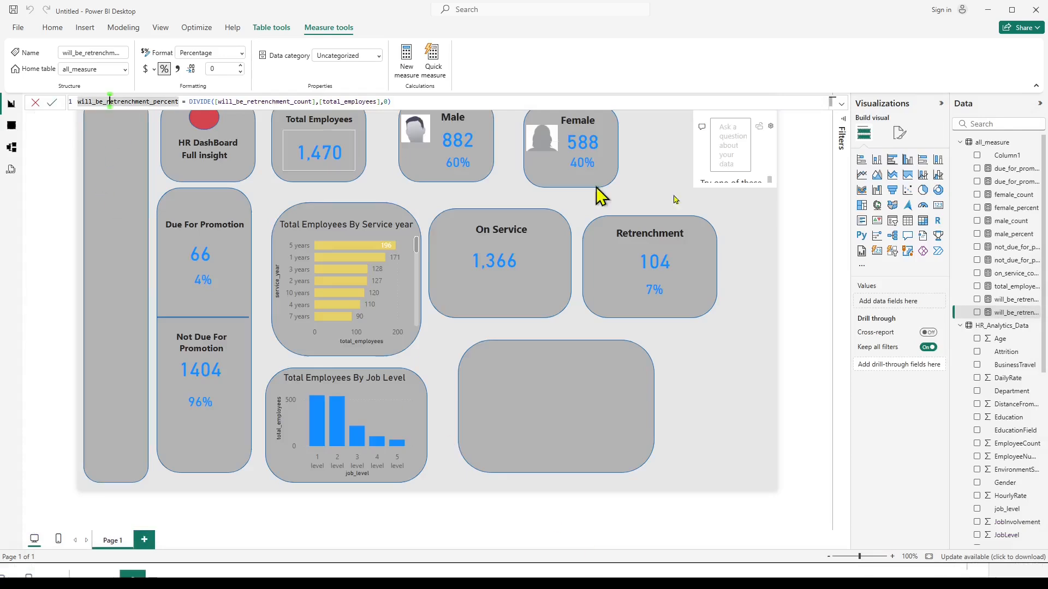
left_click(994, 144)
right_click(994, 144)
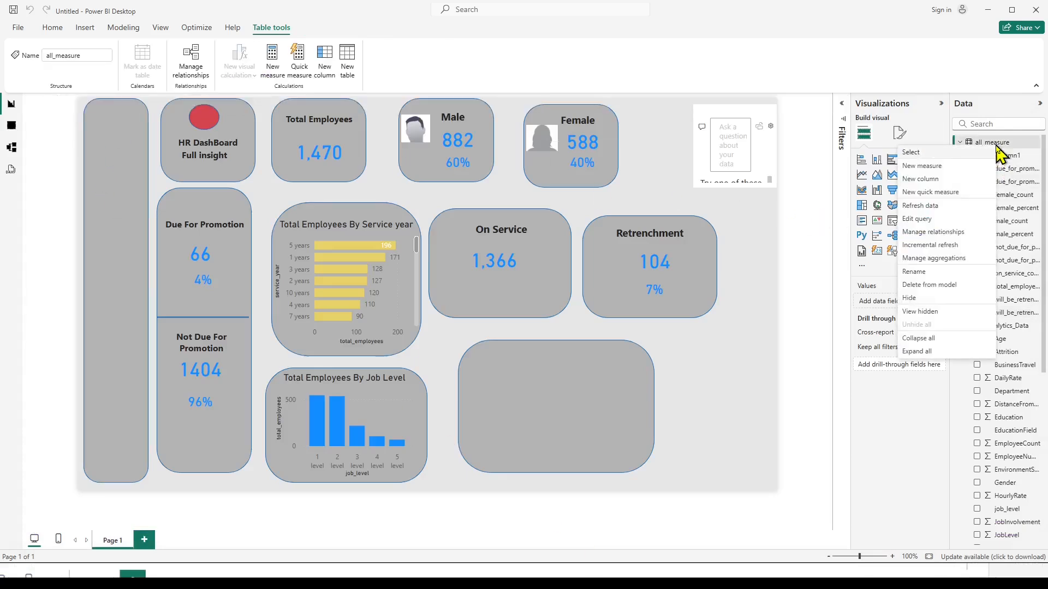
left_click(931, 167)
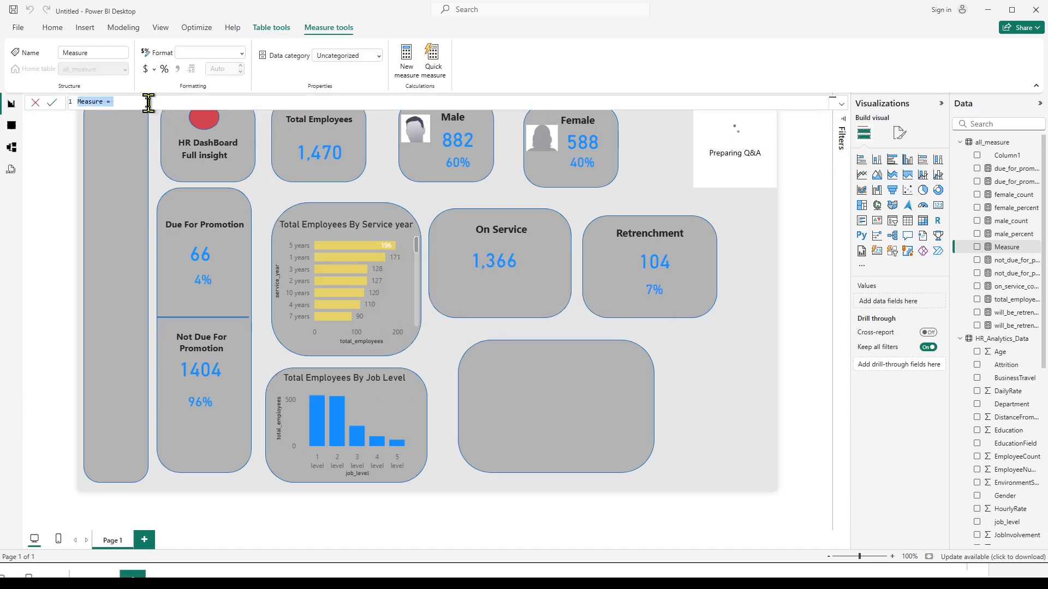
key("ctrl+v")
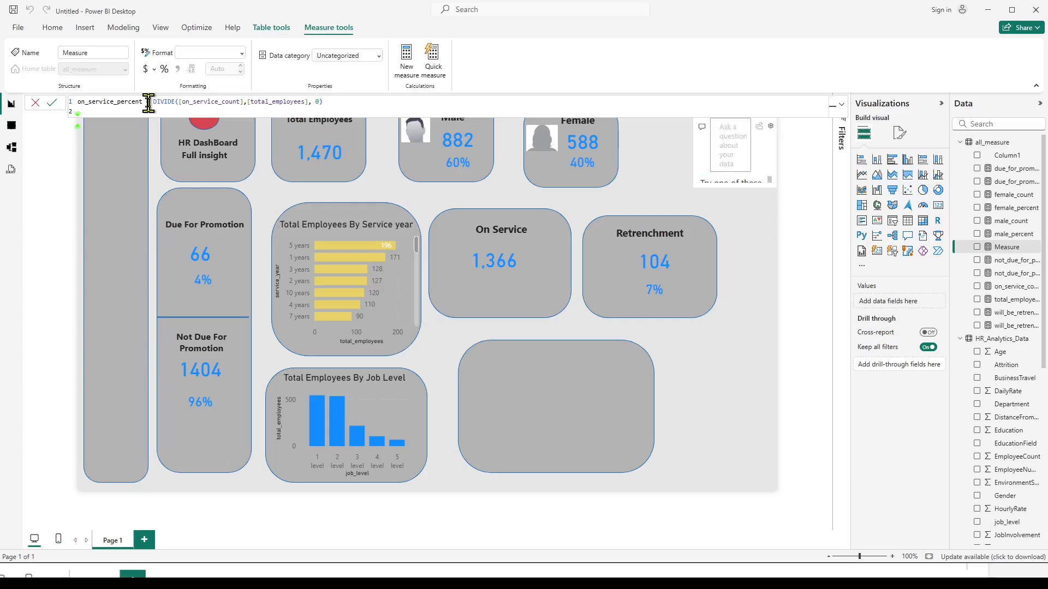
key("BackSpace")
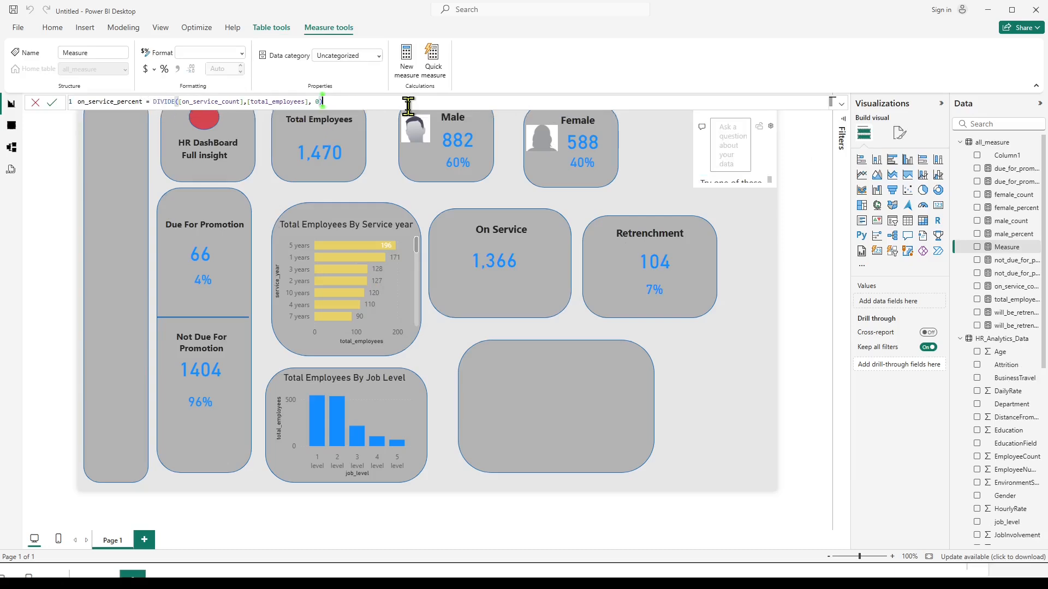
key("Return")
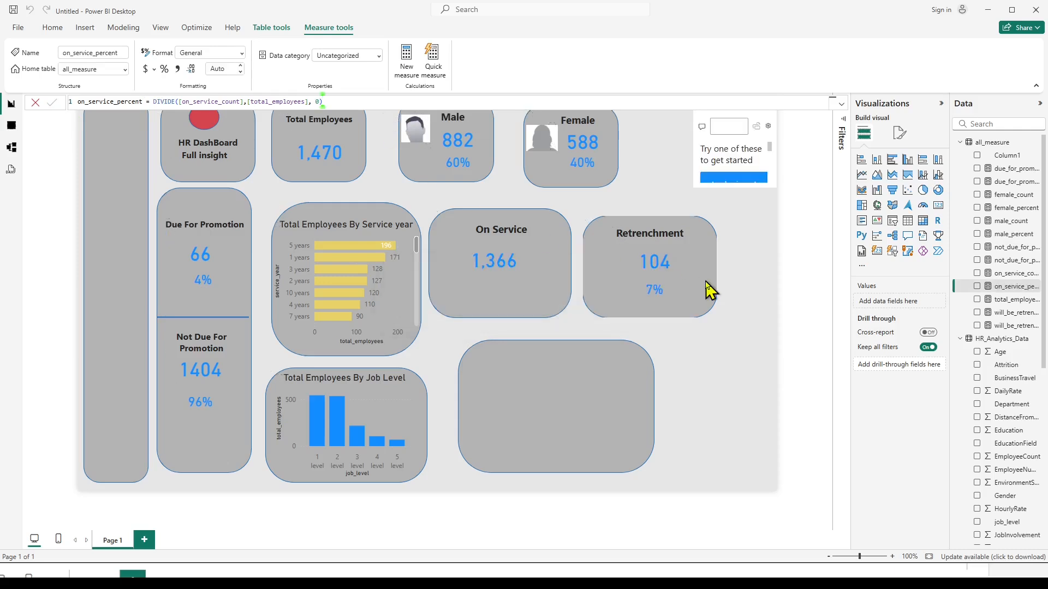
Duplicate the Retrenchment percentage card, place the copy beneath the On Service count, and replace its field with on_service_percent.
left_click(673, 292)
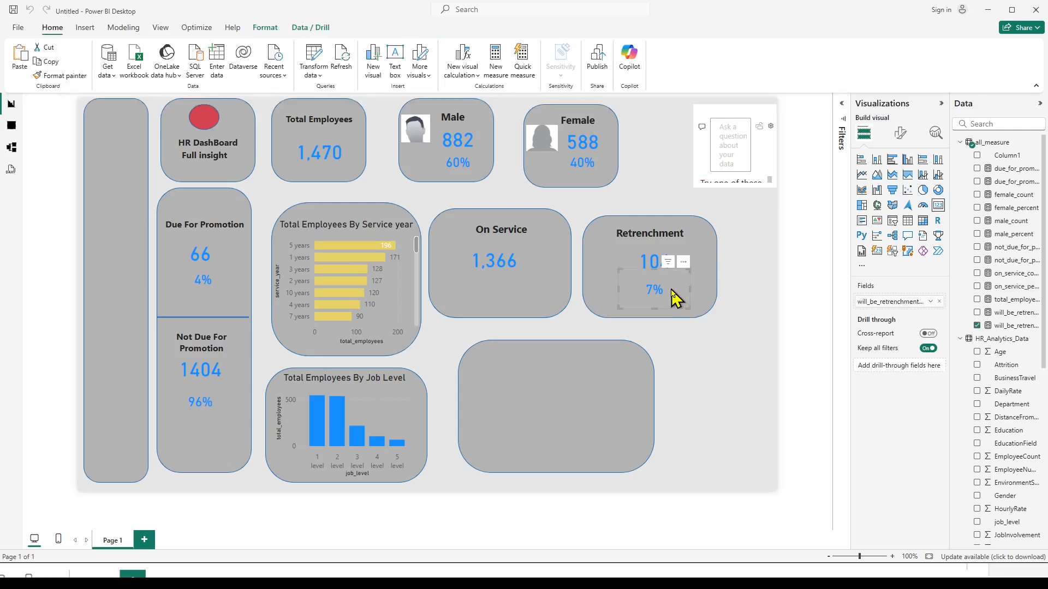
key("ctrl+v")
left_click_drag(690, 271, 533, 308)
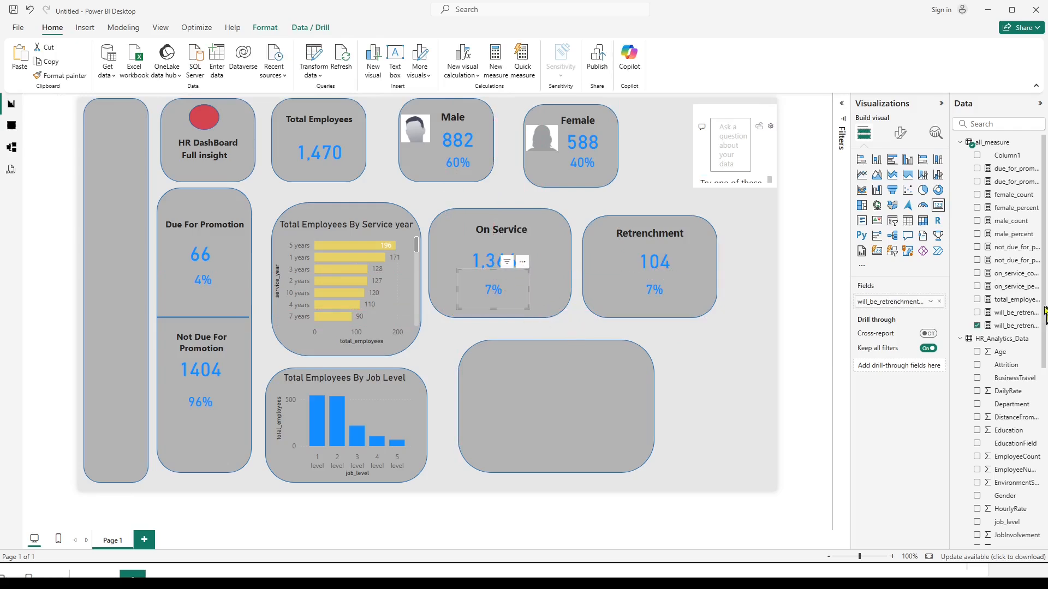
left_click(976, 326)
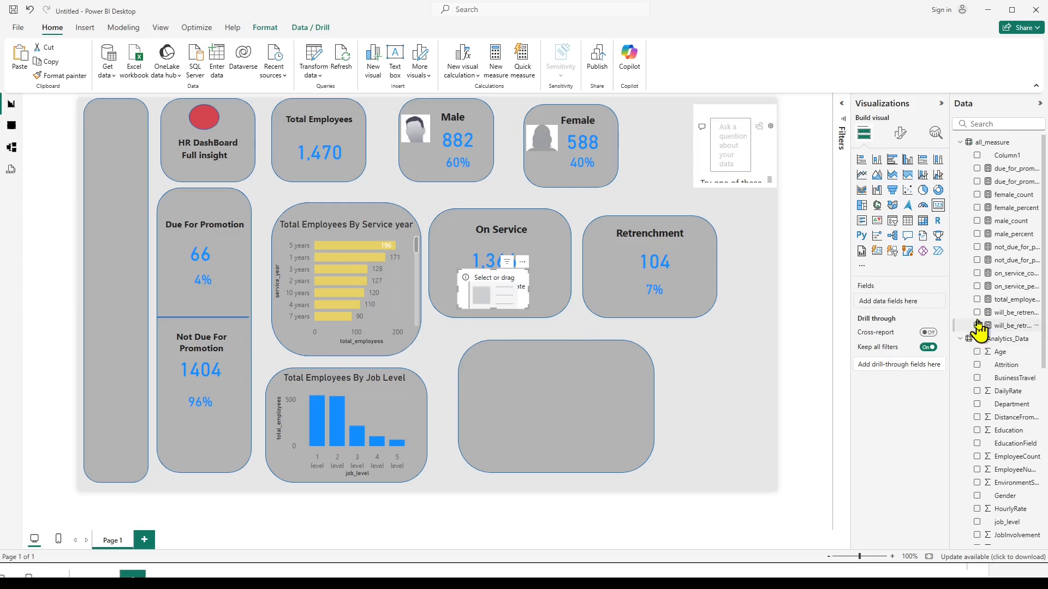
left_click(976, 287)
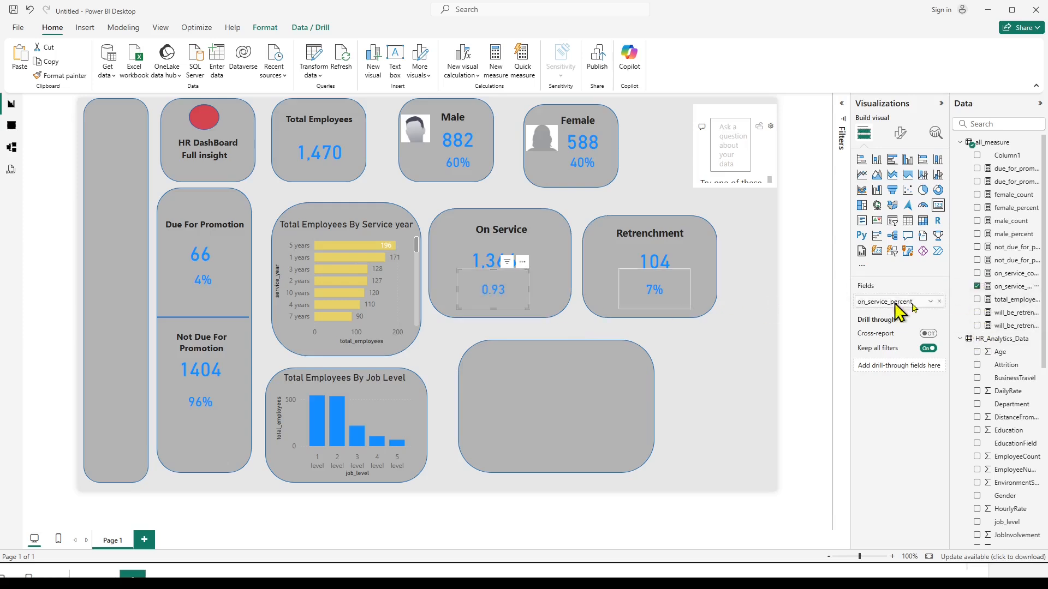
Format the on_service_percent measure as a percentage with 0 decimal places.
left_click(997, 288)
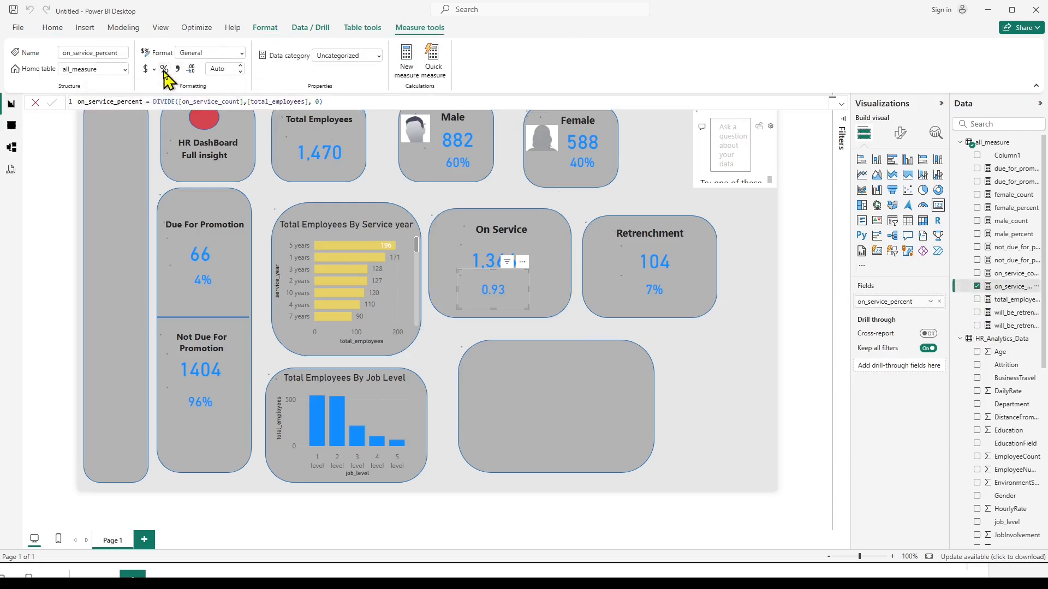
left_click(164, 70)
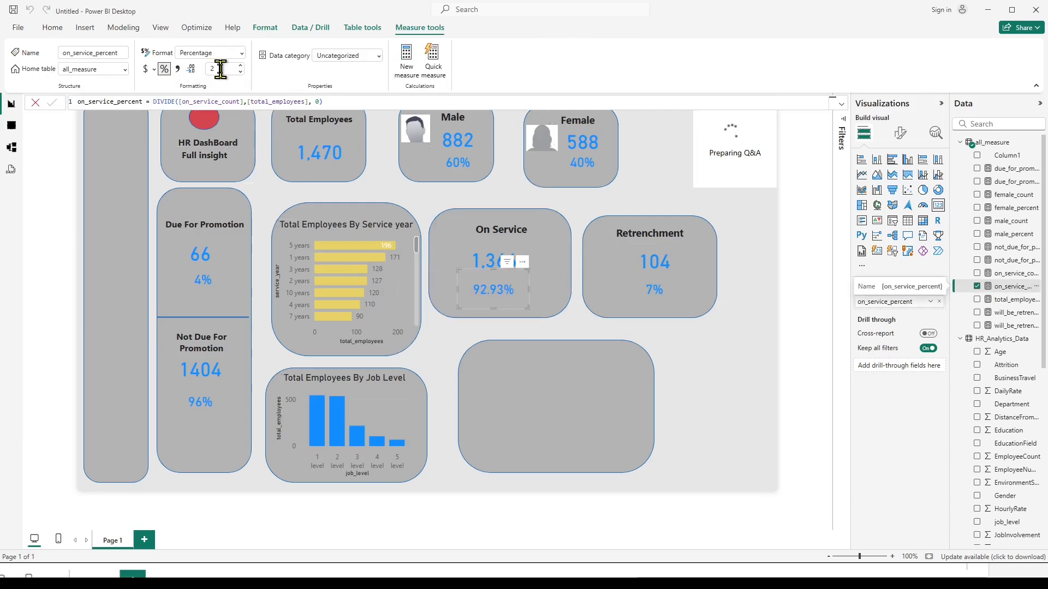
left_click_drag(220, 68, 192, 69)
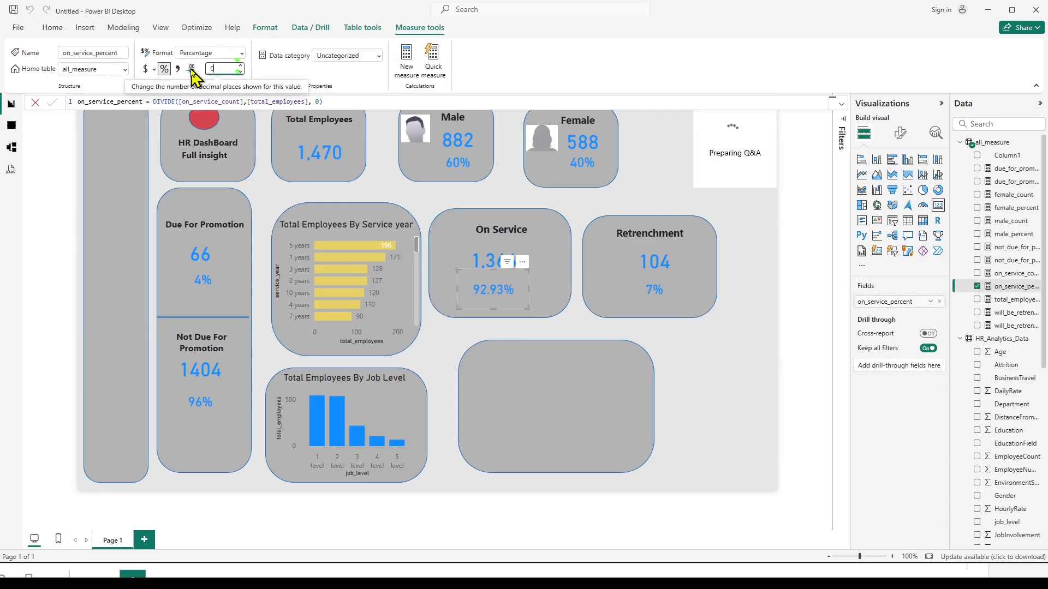
key("Return")
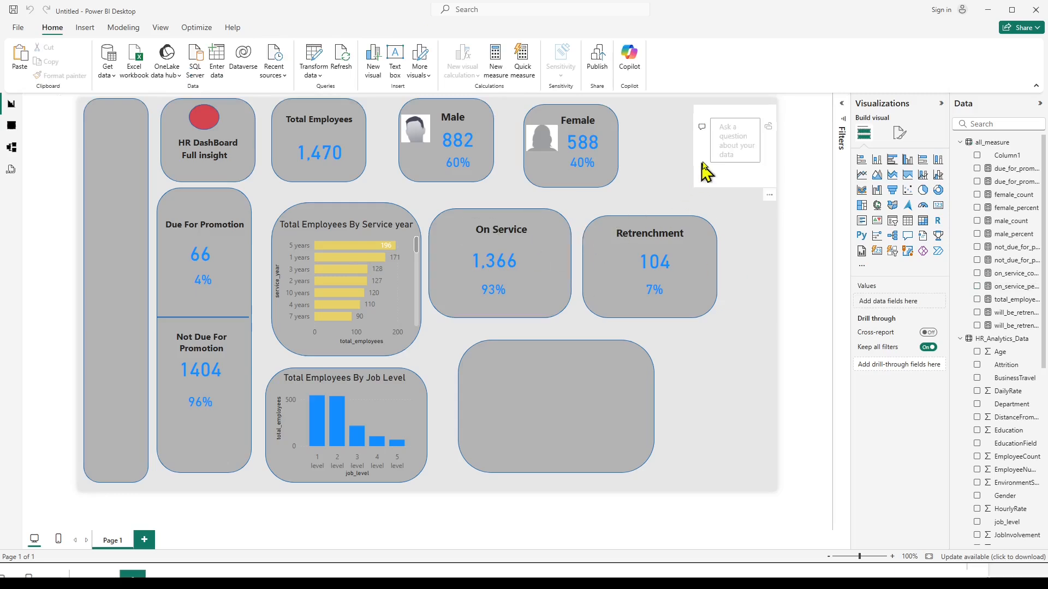
Remove the Q&A visual beside the Female tile from the report page.
right_click(781, 199)
left_click(783, 208)
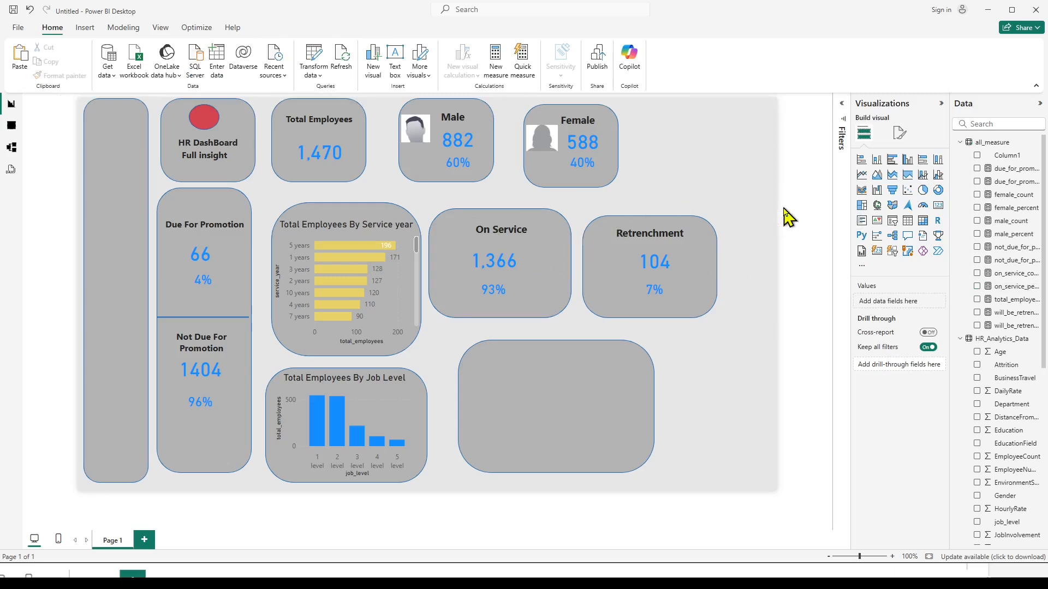
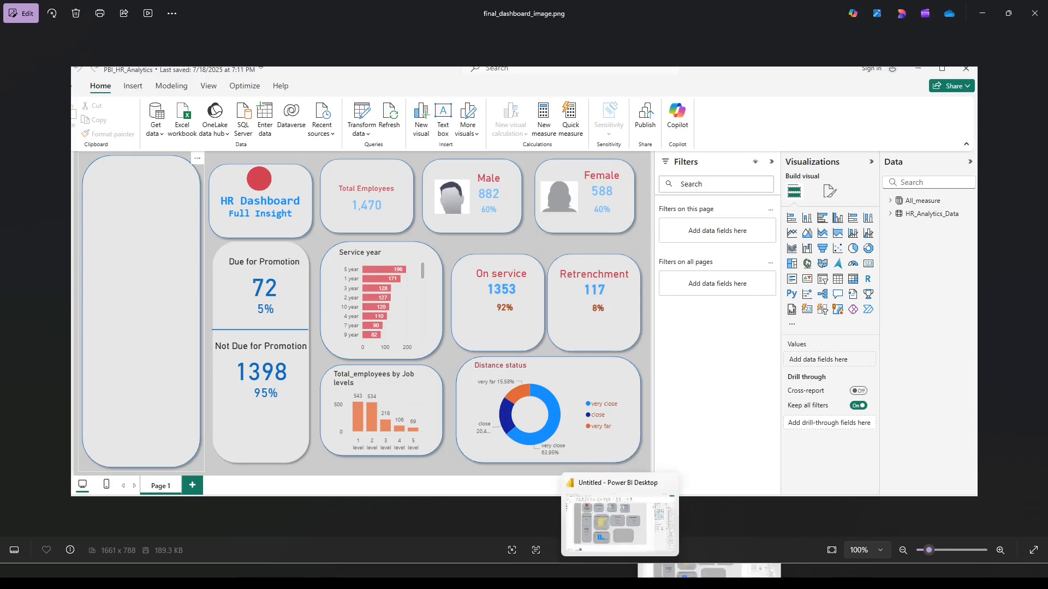
Switch to Power BI Desktop and display the HR_Analytics_Data table's rows in table view.
left_click(620, 576)
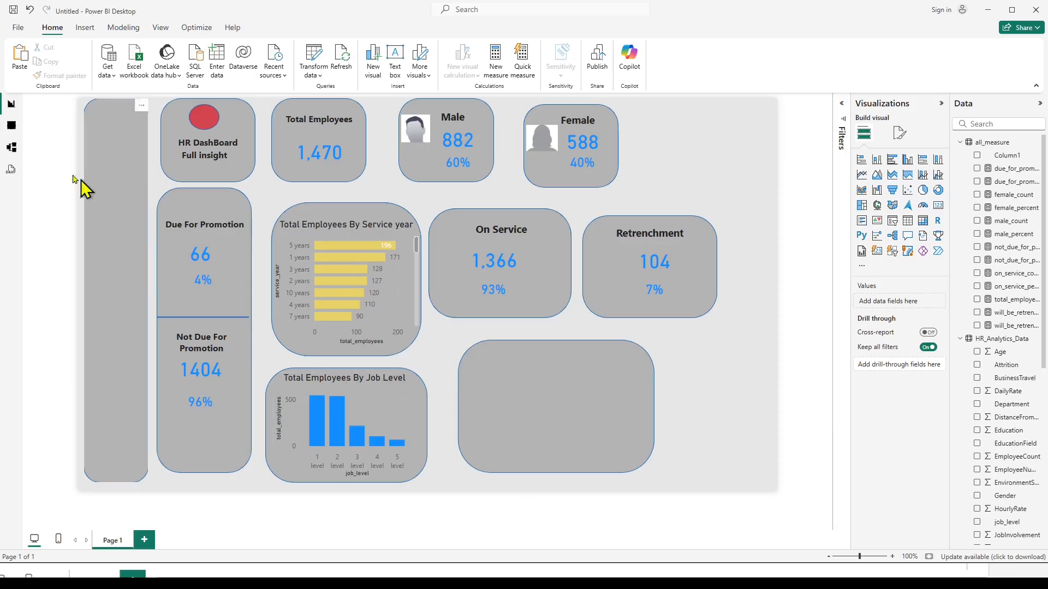
left_click(10, 127)
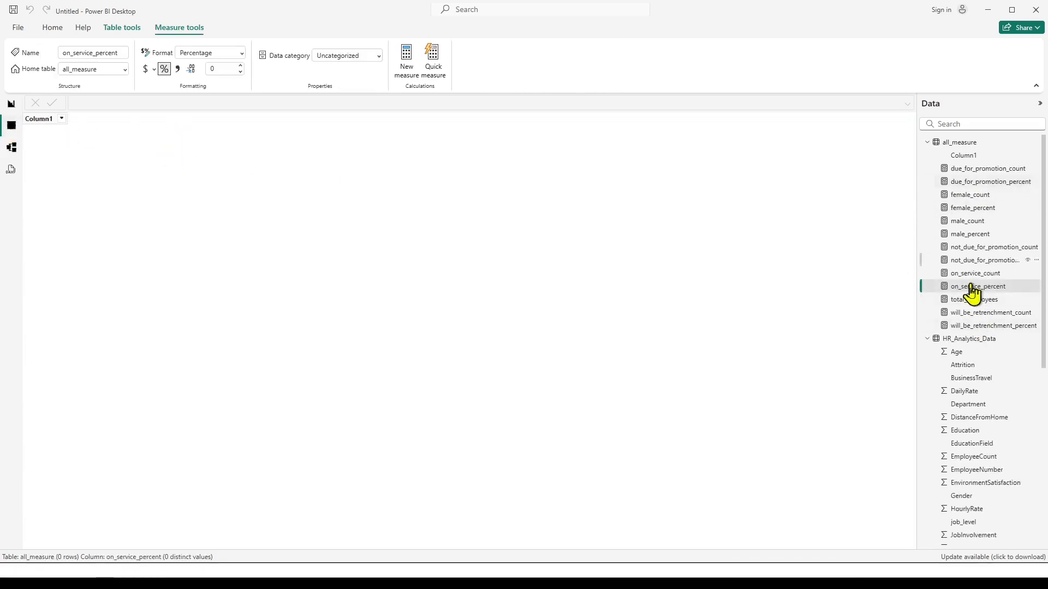
left_click(927, 143)
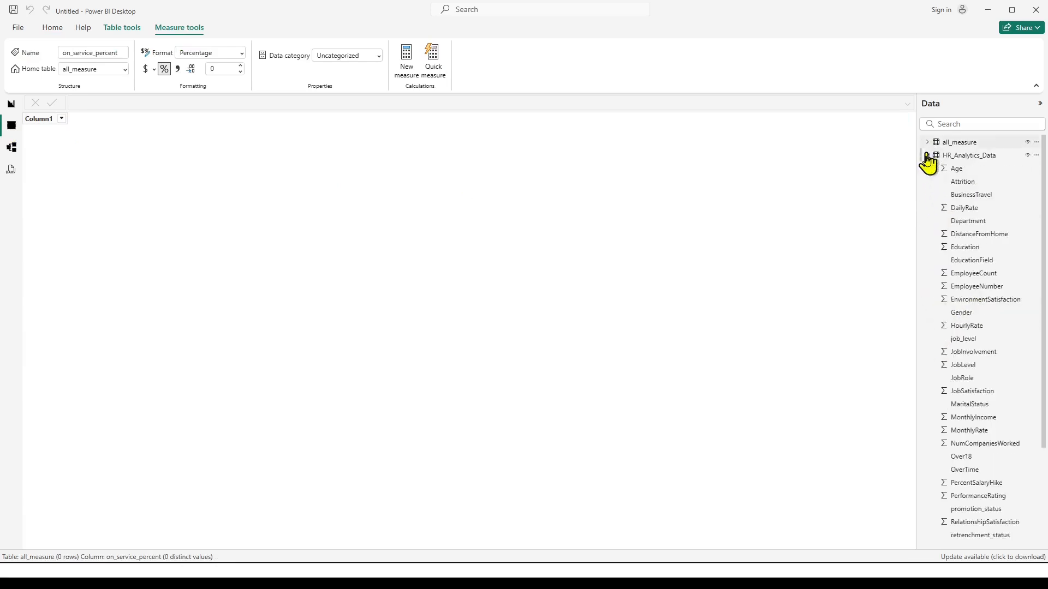
left_click(928, 156)
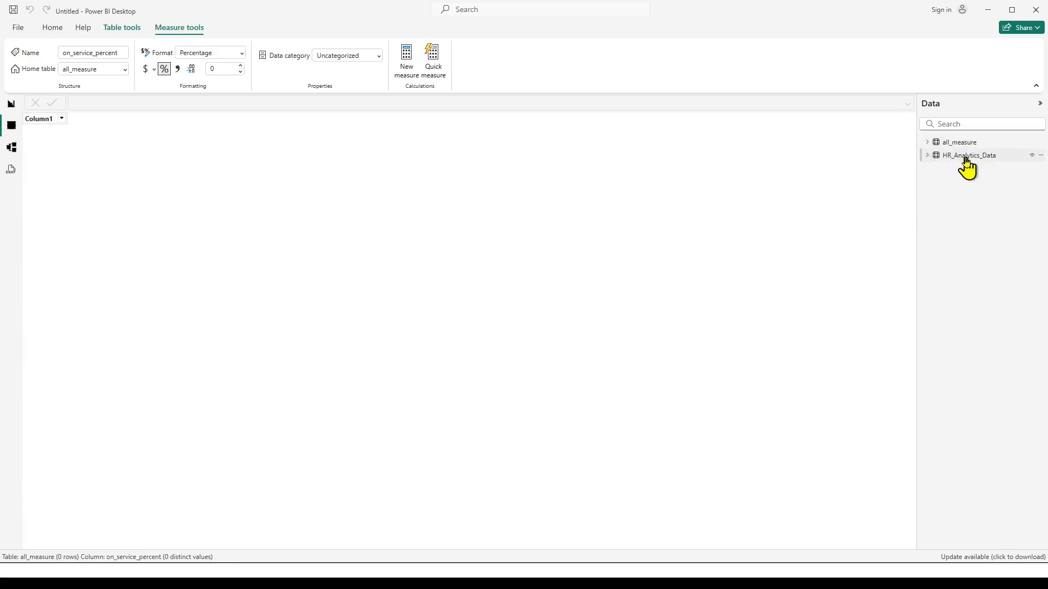
left_click(948, 160)
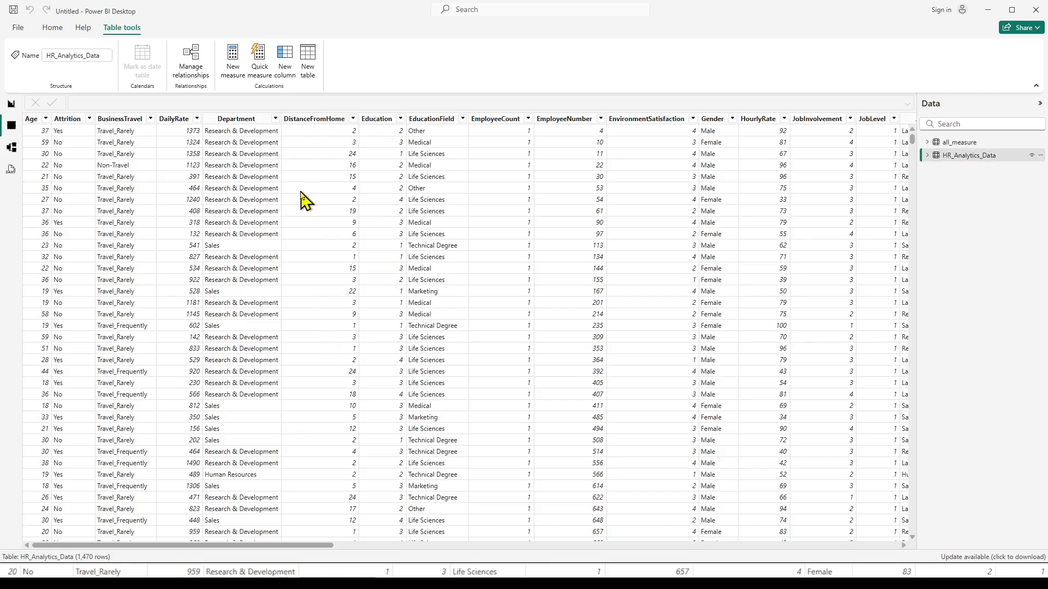
Open the data in Power Query Editor and start a conditional column named distance_status.
left_click(53, 28)
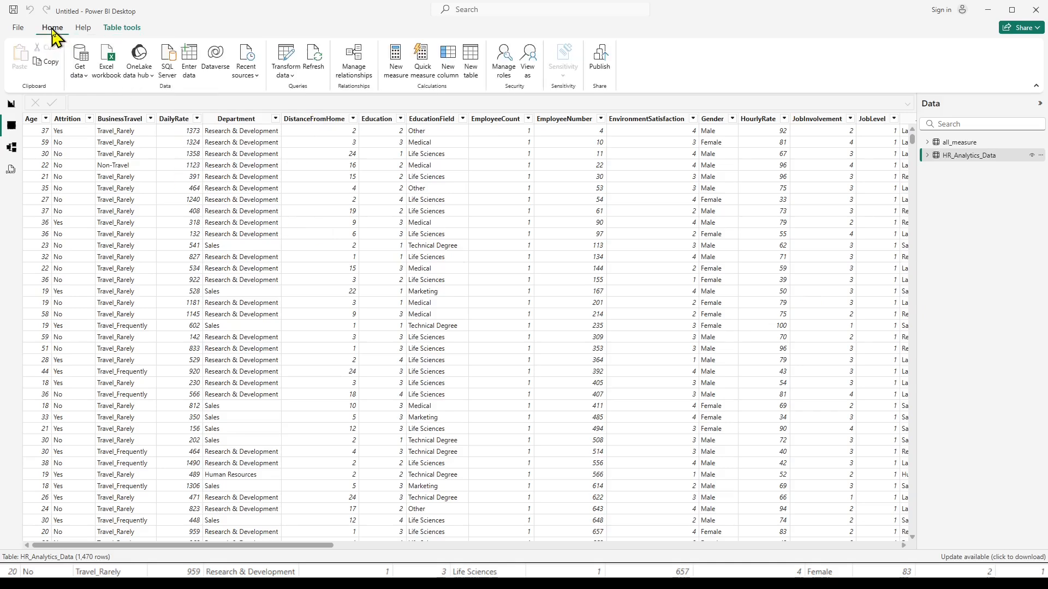
left_click(289, 65)
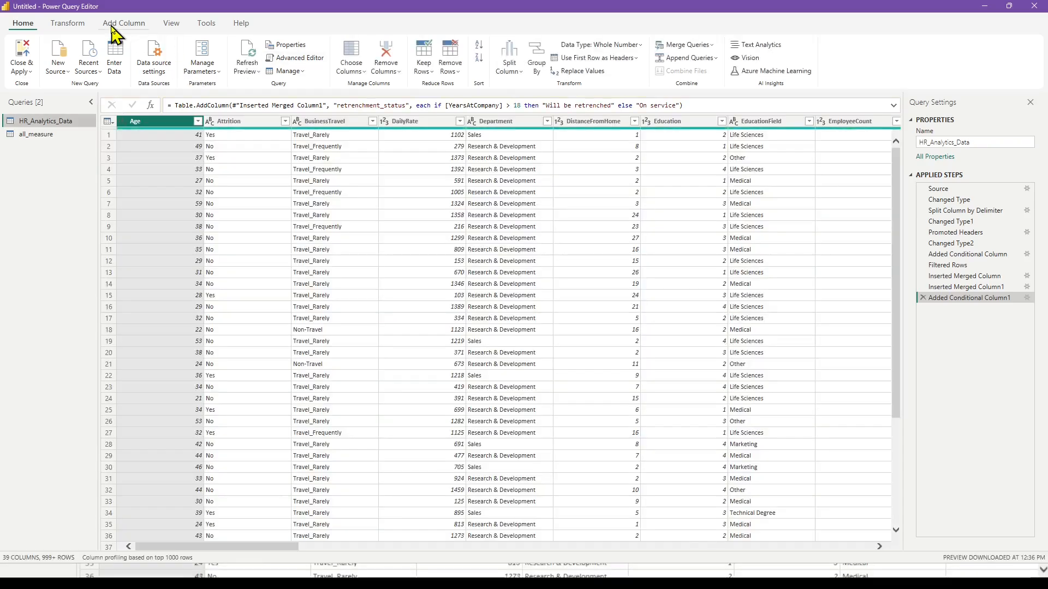
left_click(113, 25)
left_click(156, 46)
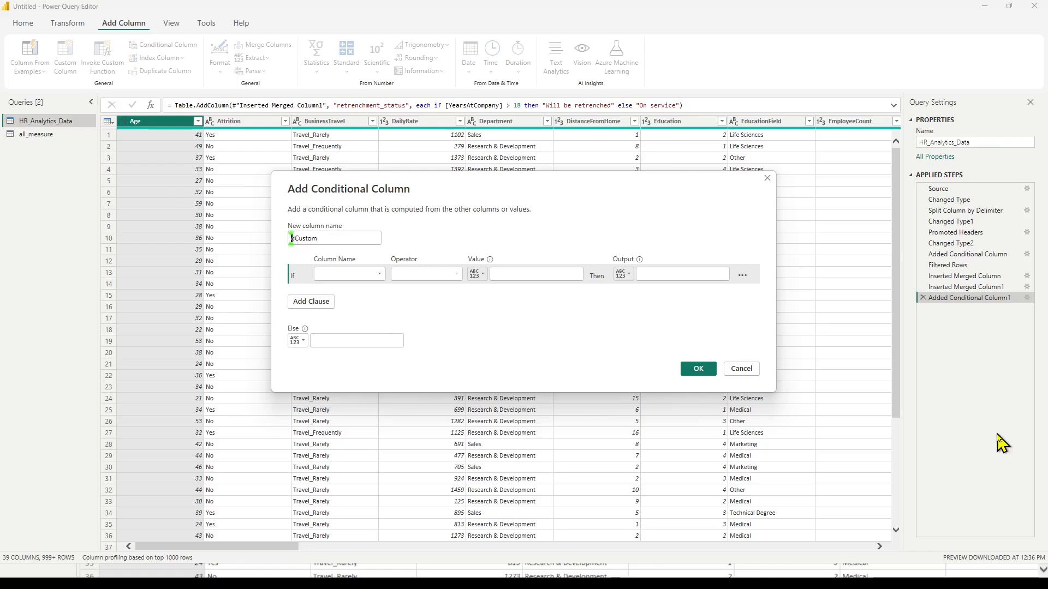
type("istance_status")
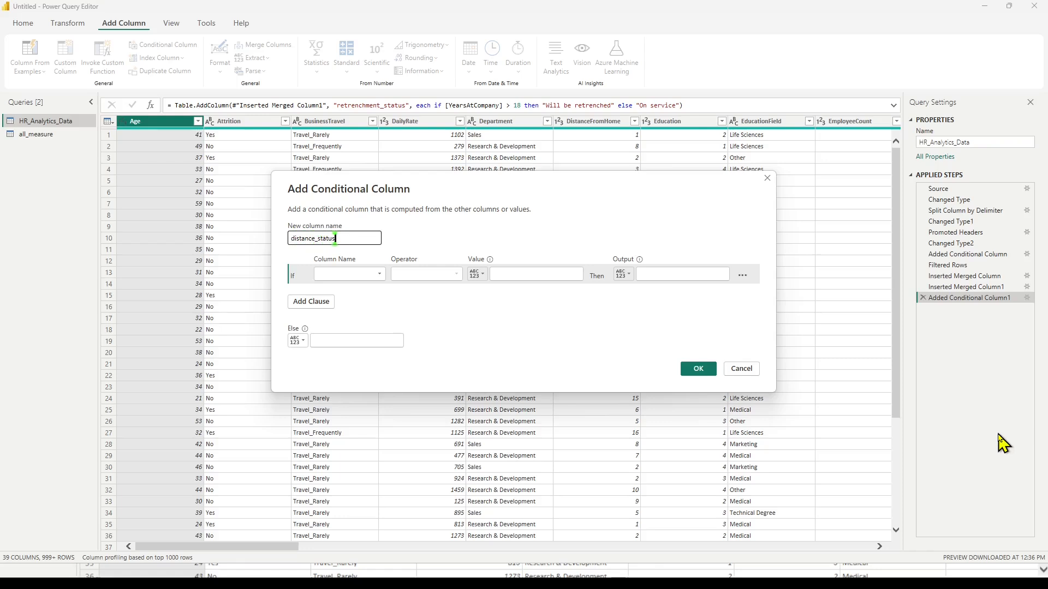
Define the first condition so that DistanceFromHome is greater than 20 outputs "far".
left_click(379, 274)
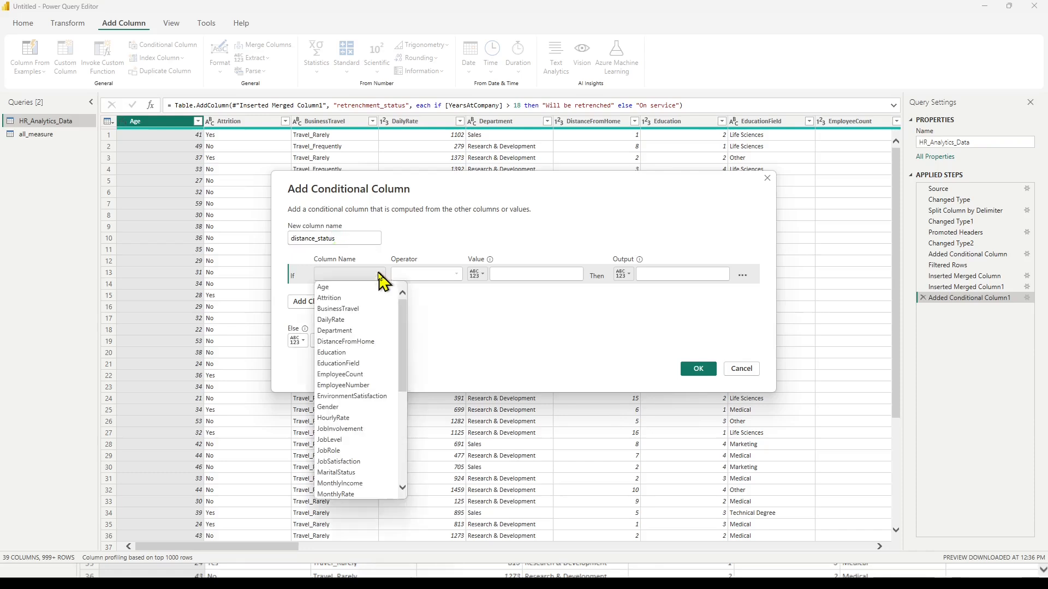
left_click(356, 342)
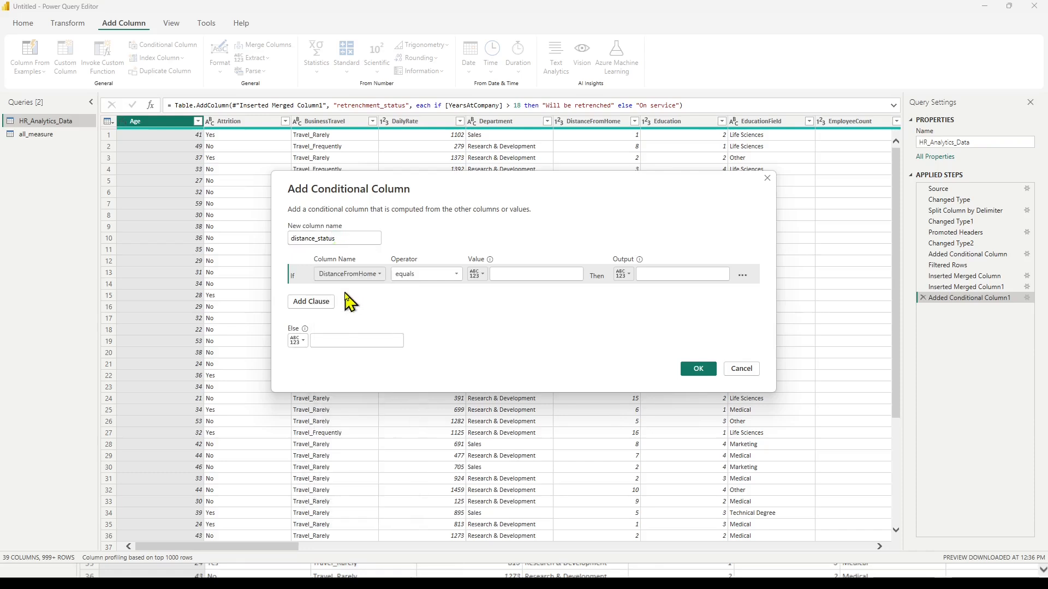
left_click(458, 275)
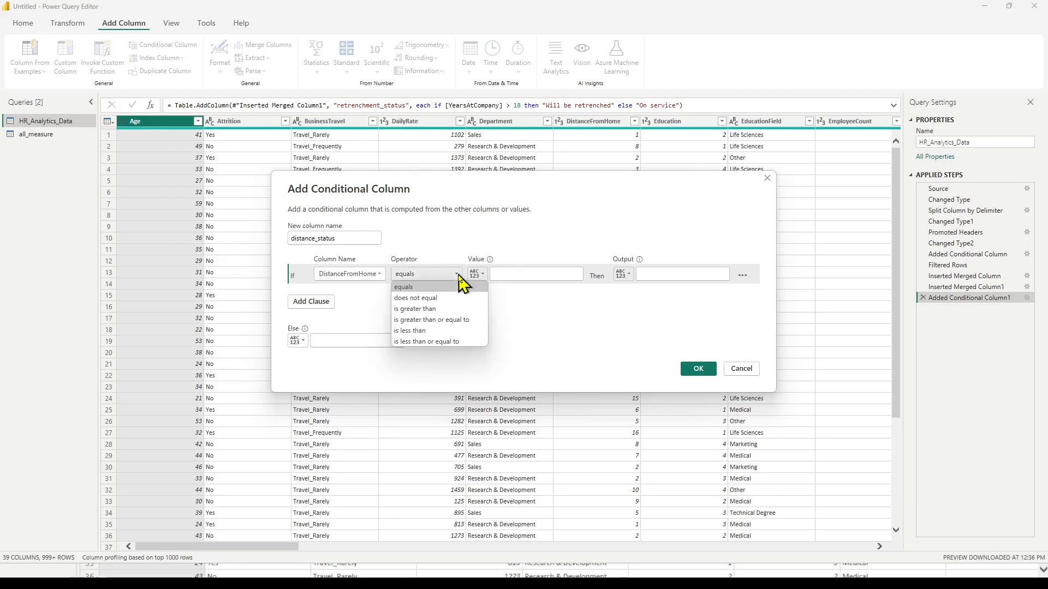
left_click(450, 308)
left_click(509, 274)
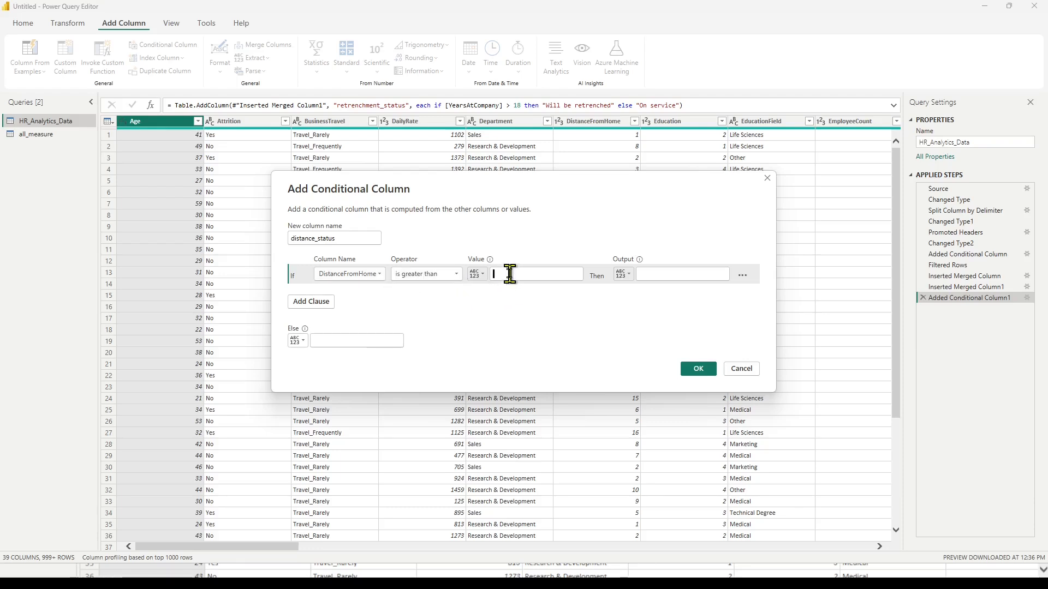
type("20")
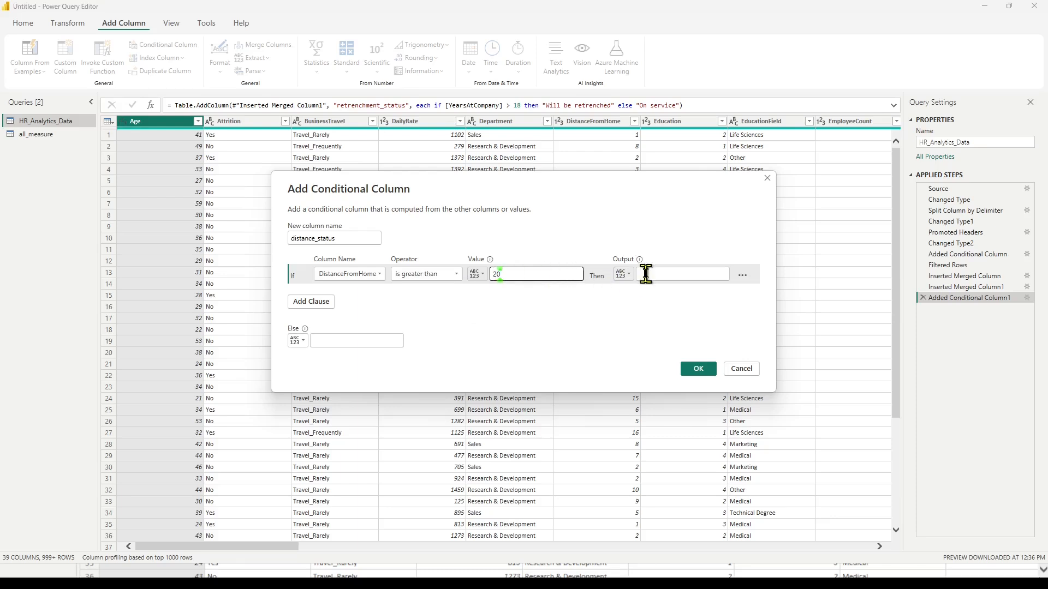
left_click(658, 274)
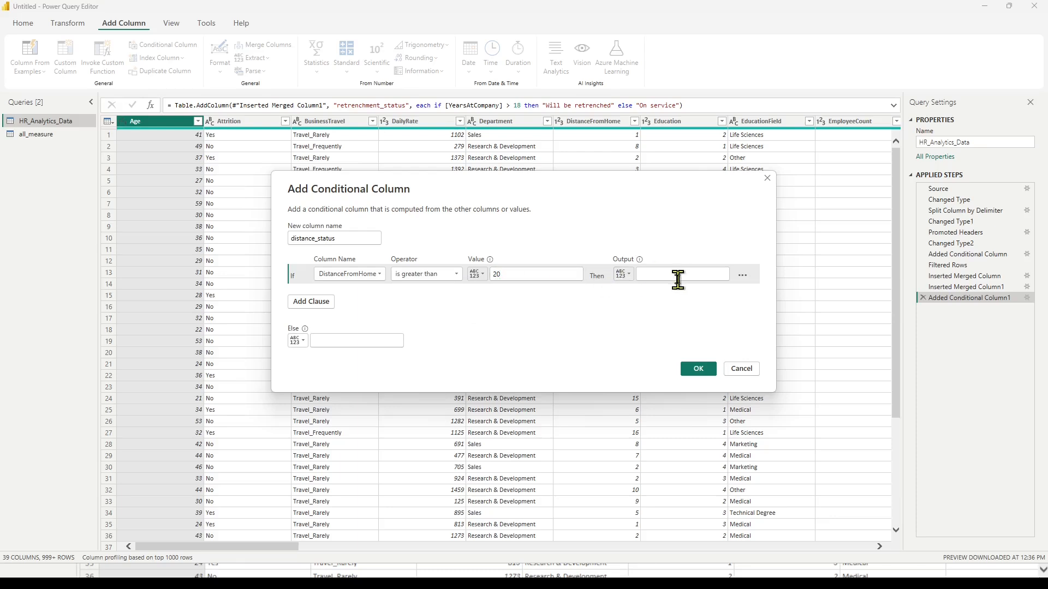
type("far")
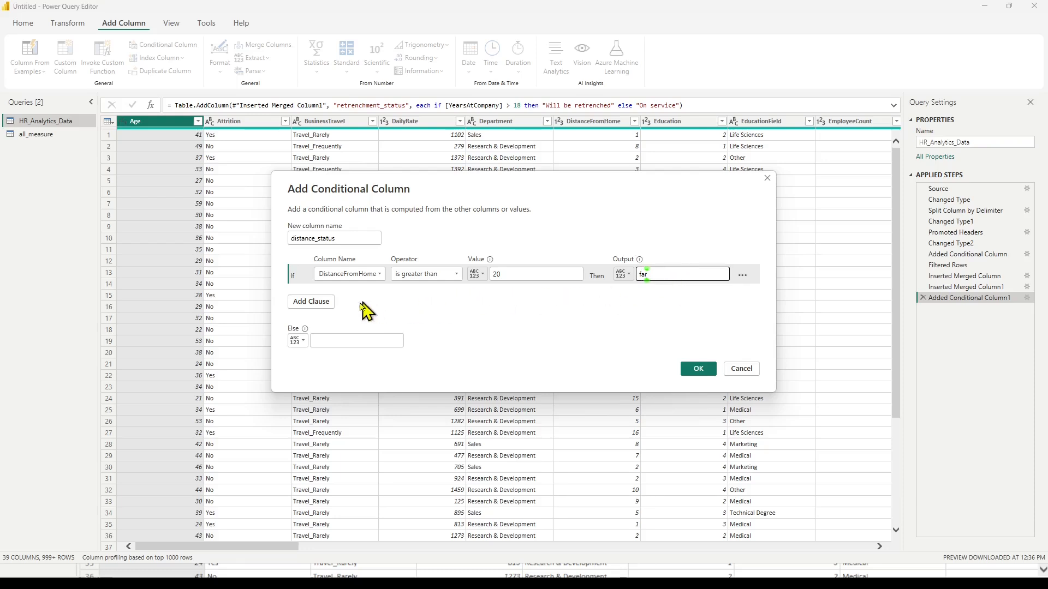
Add an else-if clause so that DistanceFromHome is greater than 10 outputs "close".
left_click(311, 302)
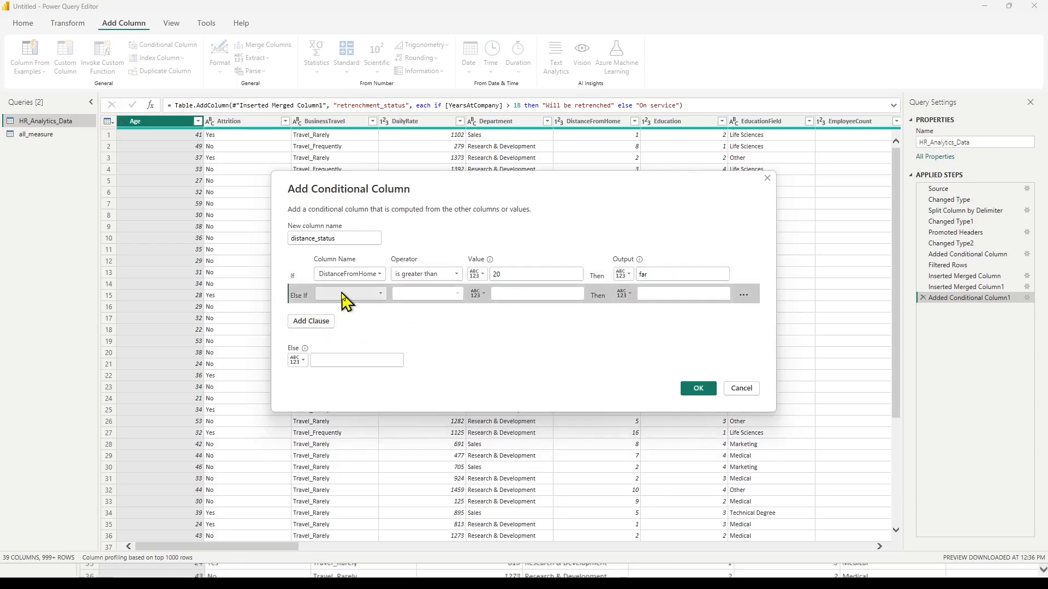
left_click(382, 295)
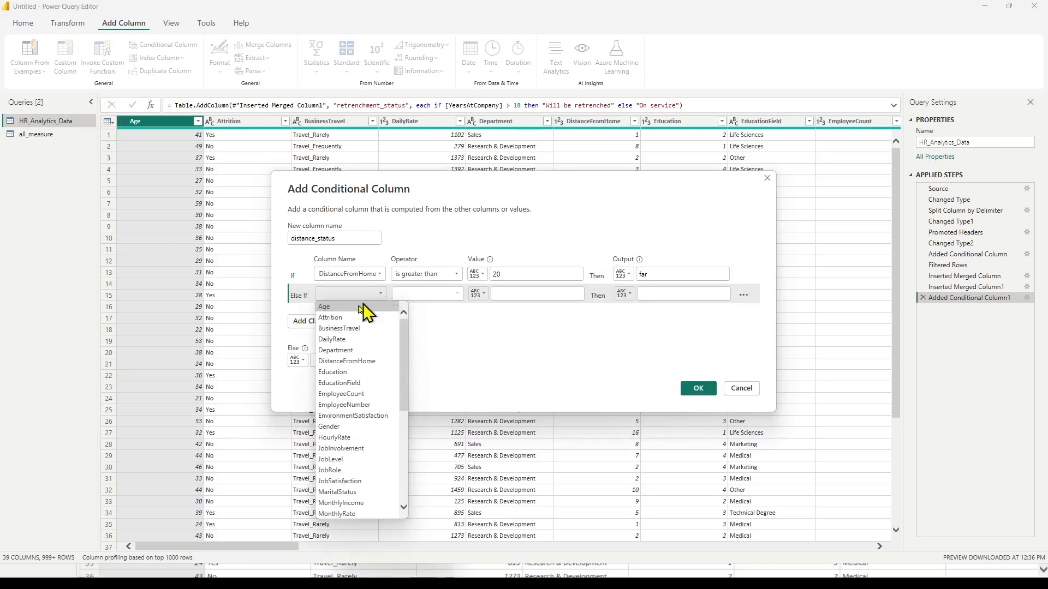
left_click(337, 362)
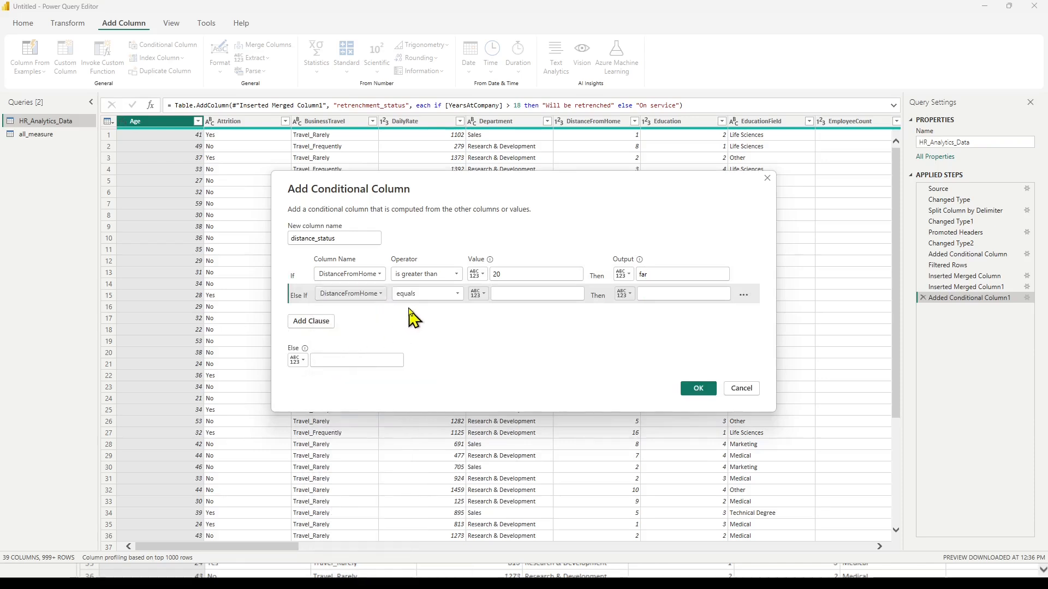
left_click(451, 295)
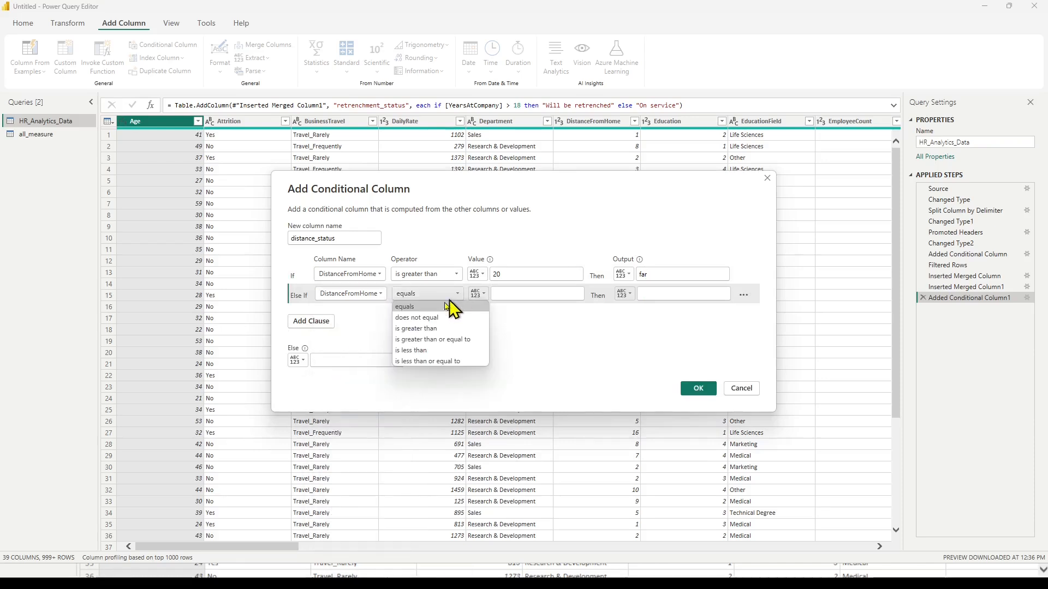
left_click(429, 329)
left_click(510, 294)
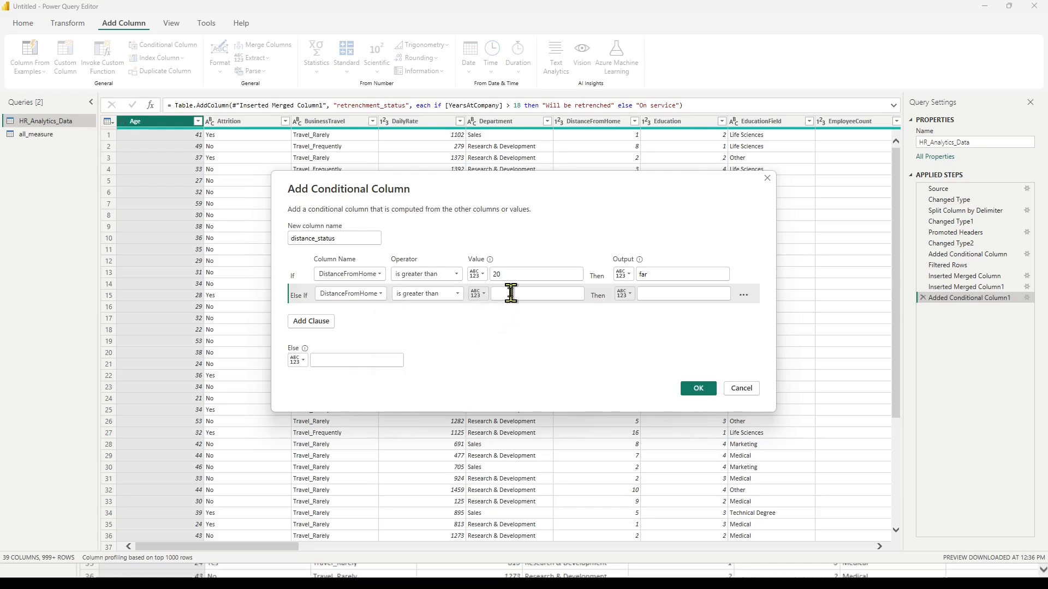
type("10")
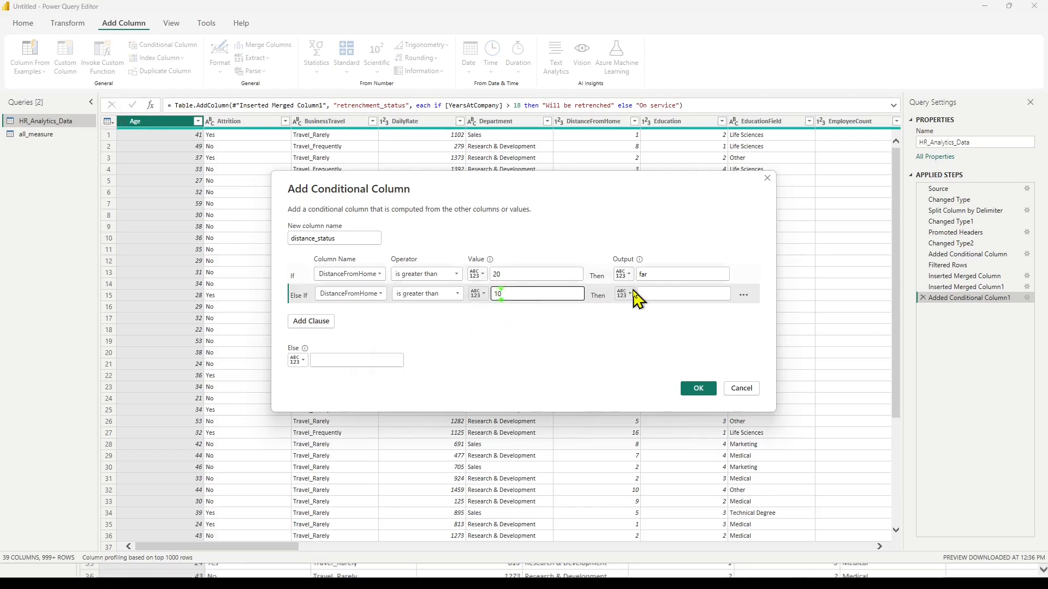
left_click(662, 291)
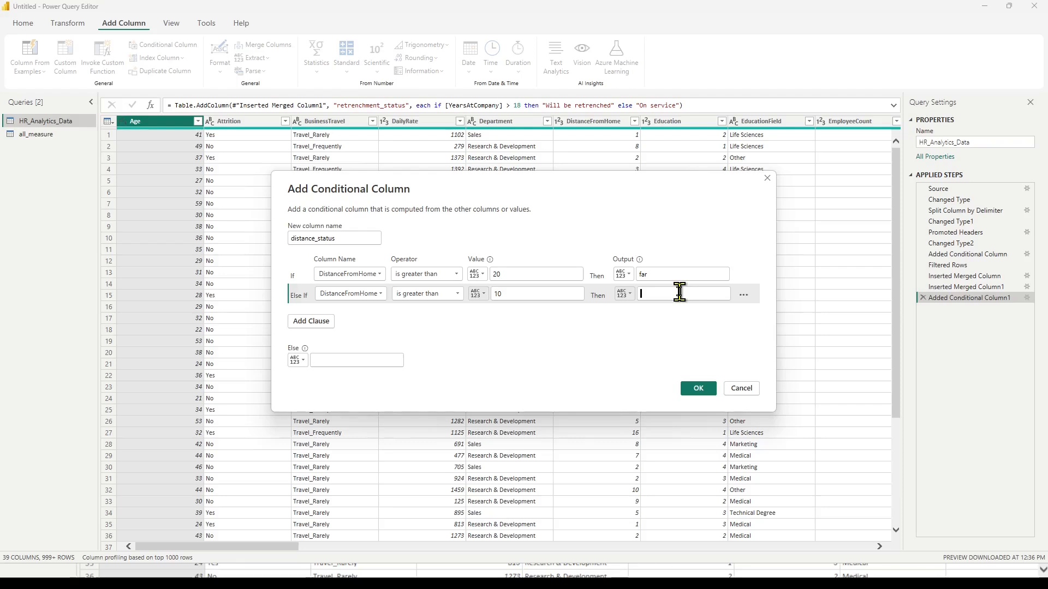
type("close")
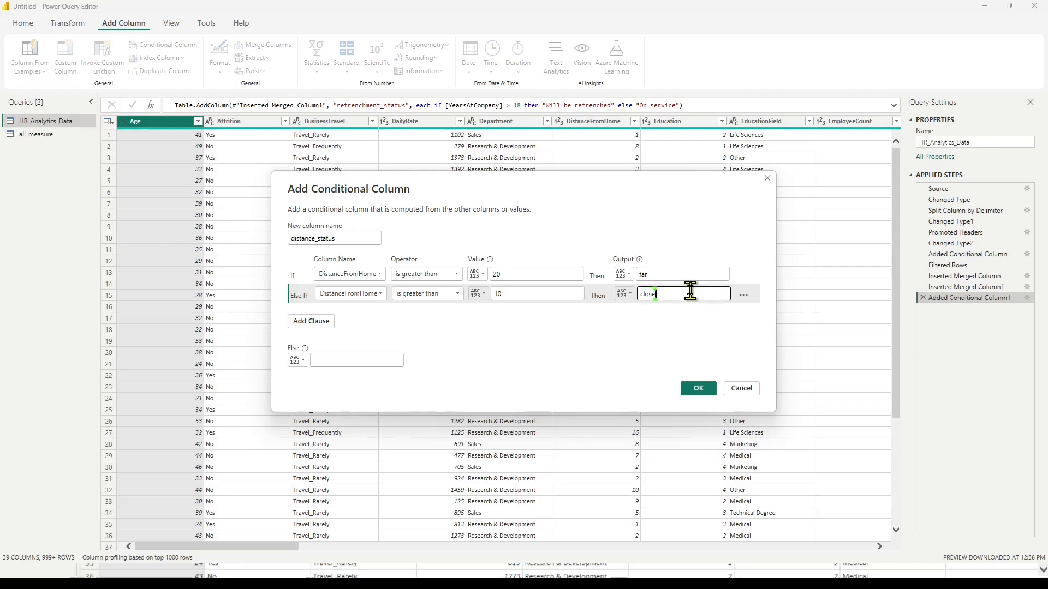
Set the else output to "near" and create the conditional column.
left_click(330, 360)
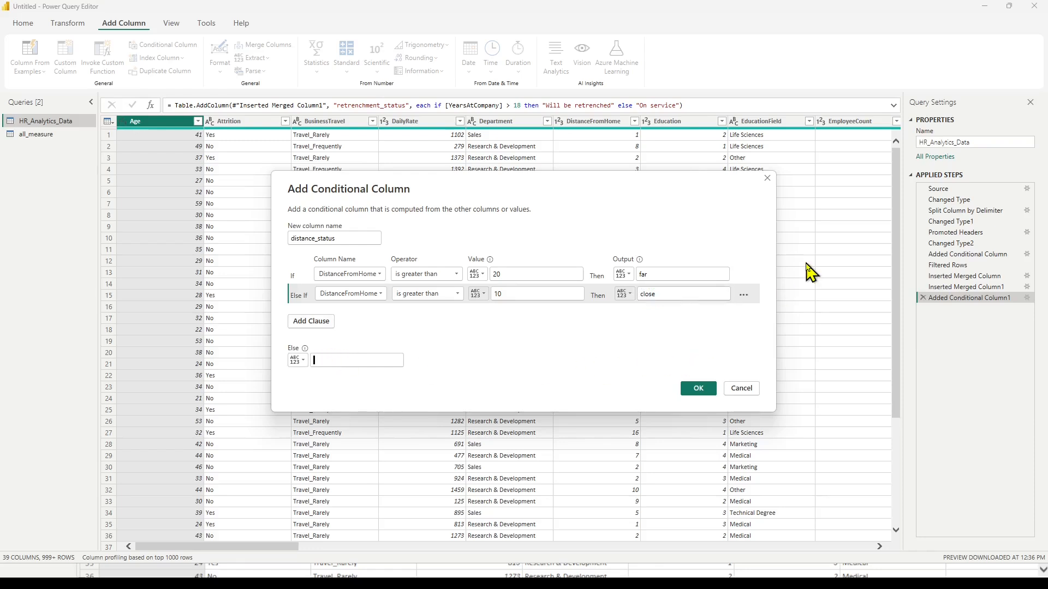
type("near")
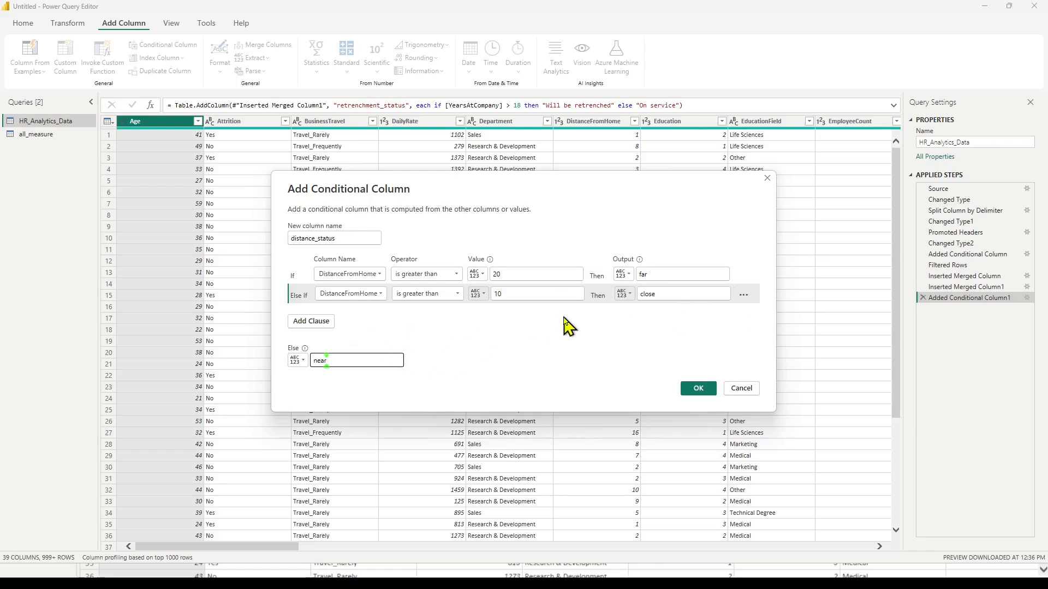
left_click(699, 389)
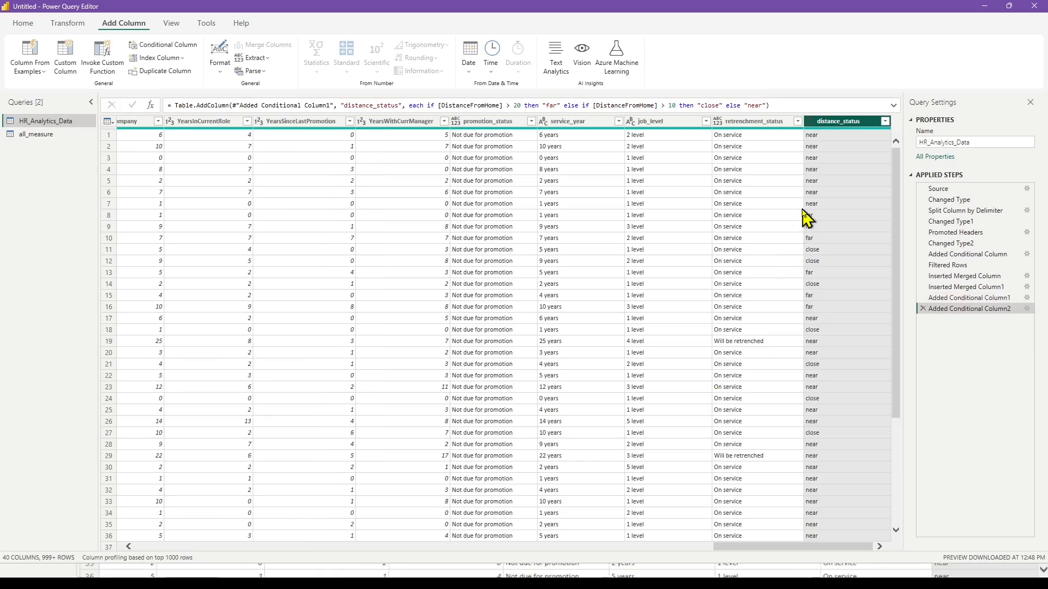
Accept the distance_status filter with all values selected, and close and apply the query changes.
left_click(884, 121)
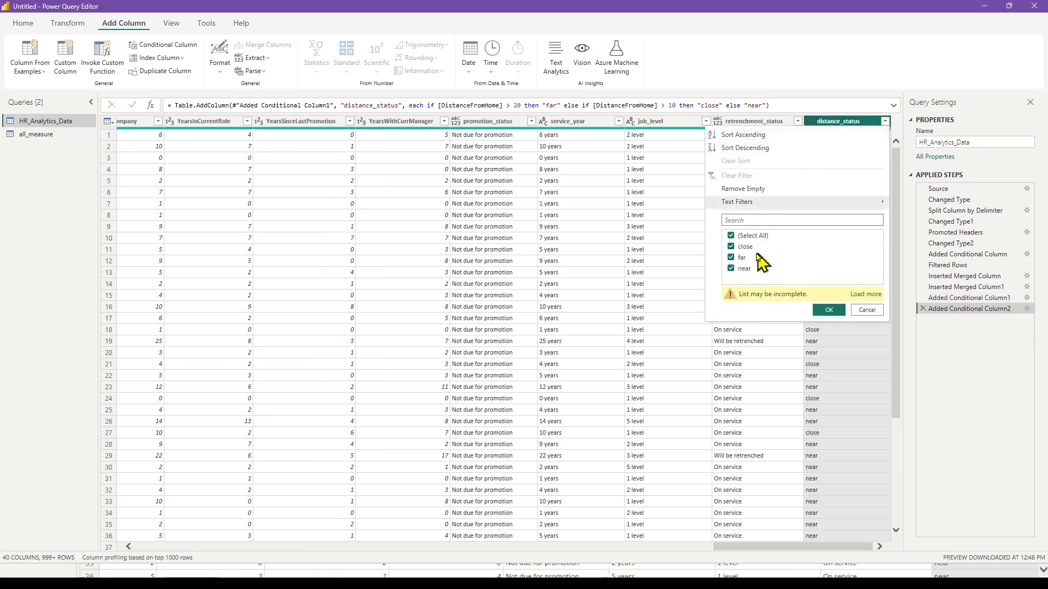
left_click(829, 310)
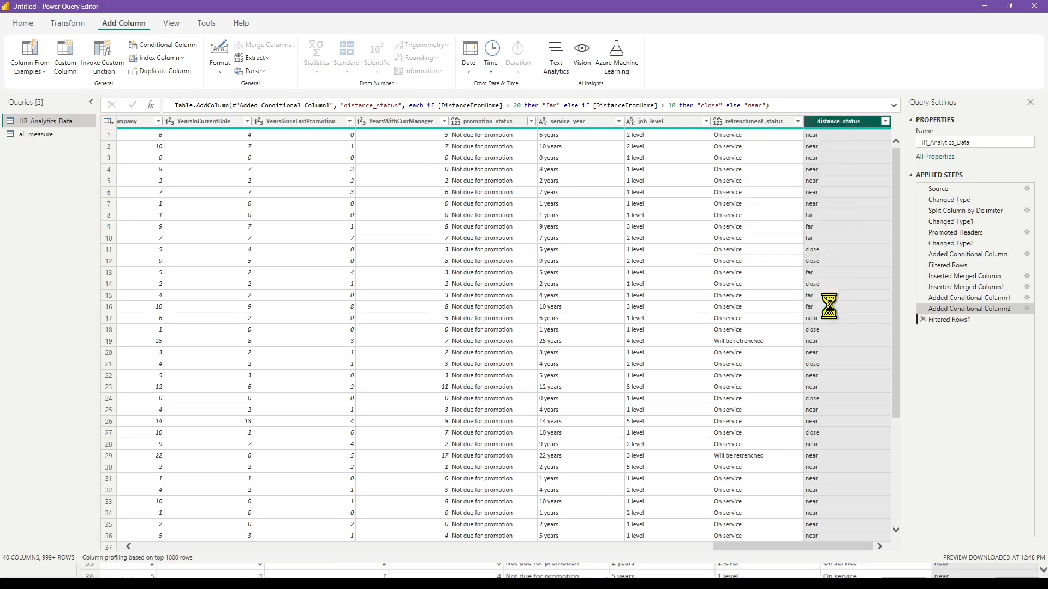
left_click(27, 25)
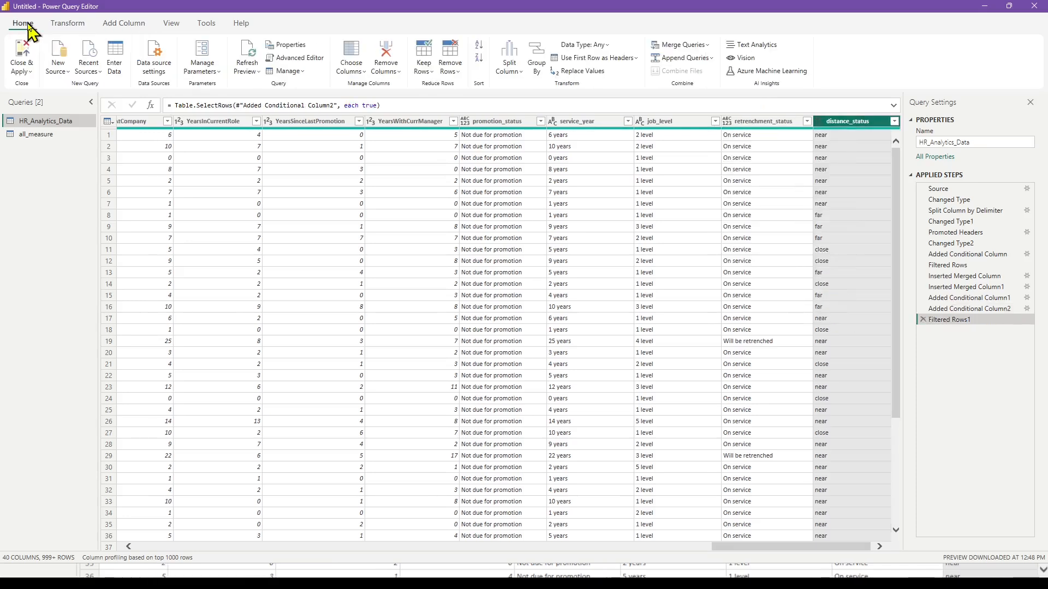
left_click(22, 54)
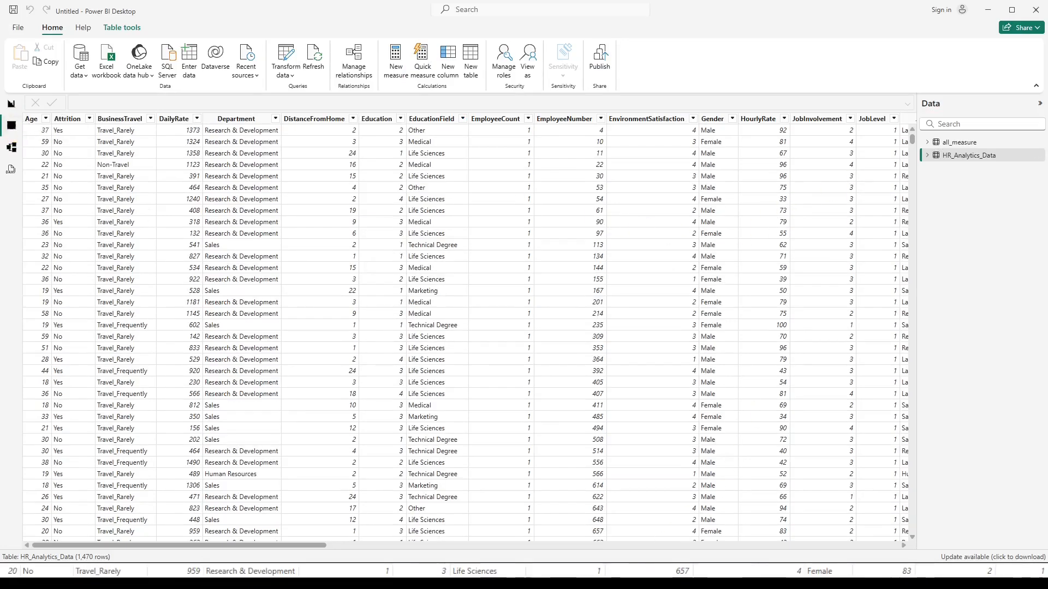
left_click_drag(316, 546, 889, 547)
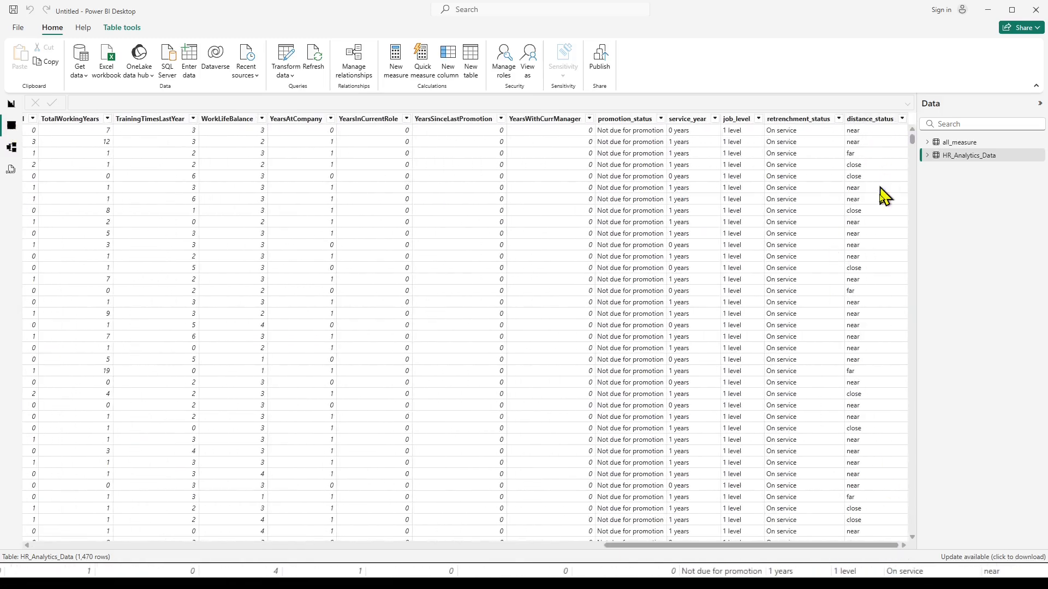
Add a donut chart to the report page with total_employees as its values.
left_click(10, 104)
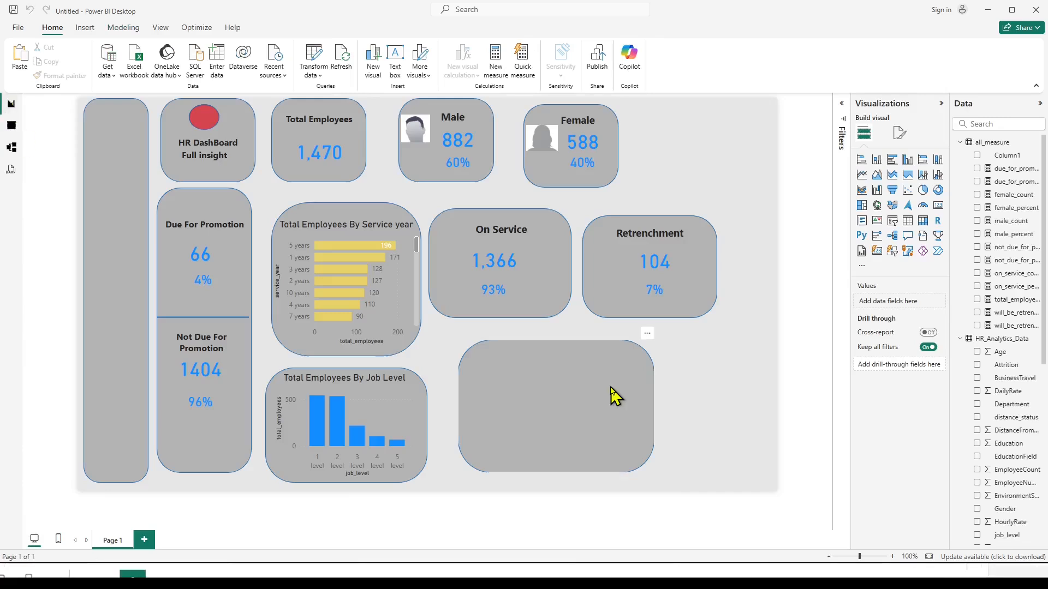
left_click(938, 191)
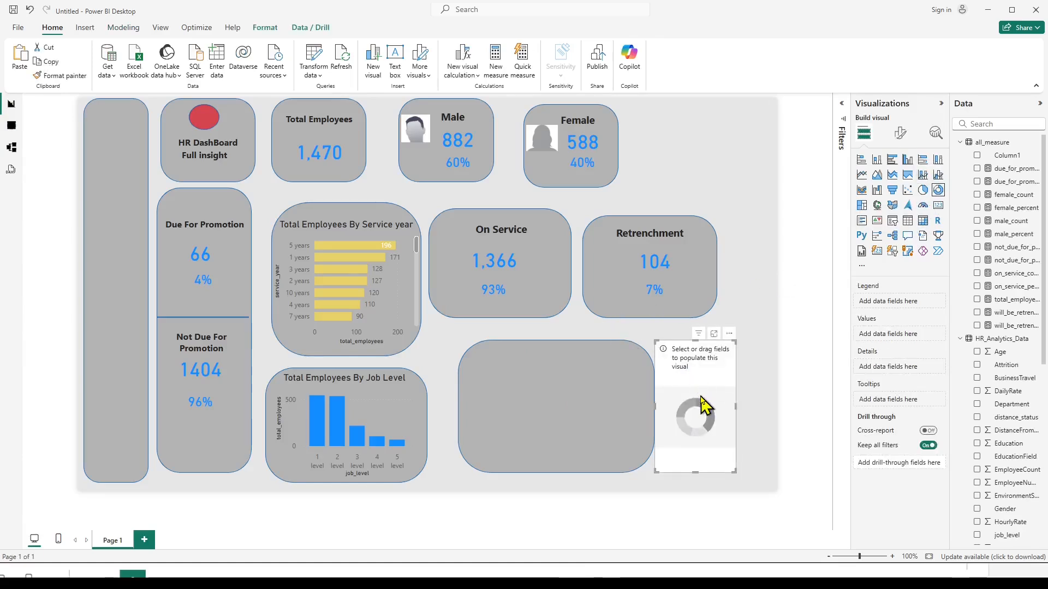
left_click(976, 300)
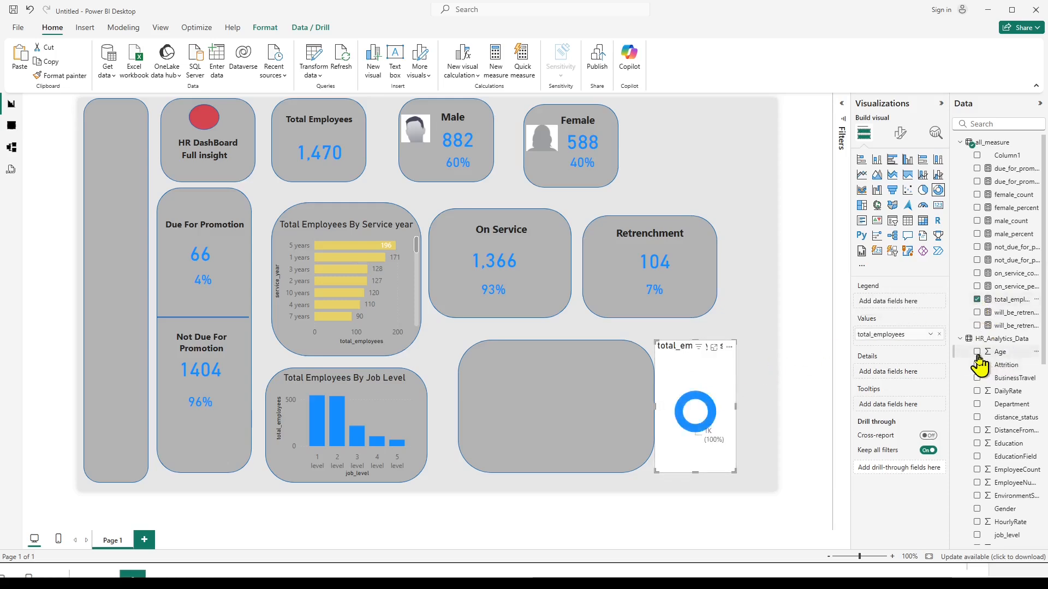
Set distance_status as the donut chart's legend and fit the chart onto the empty gray card below On Service.
left_click(977, 418)
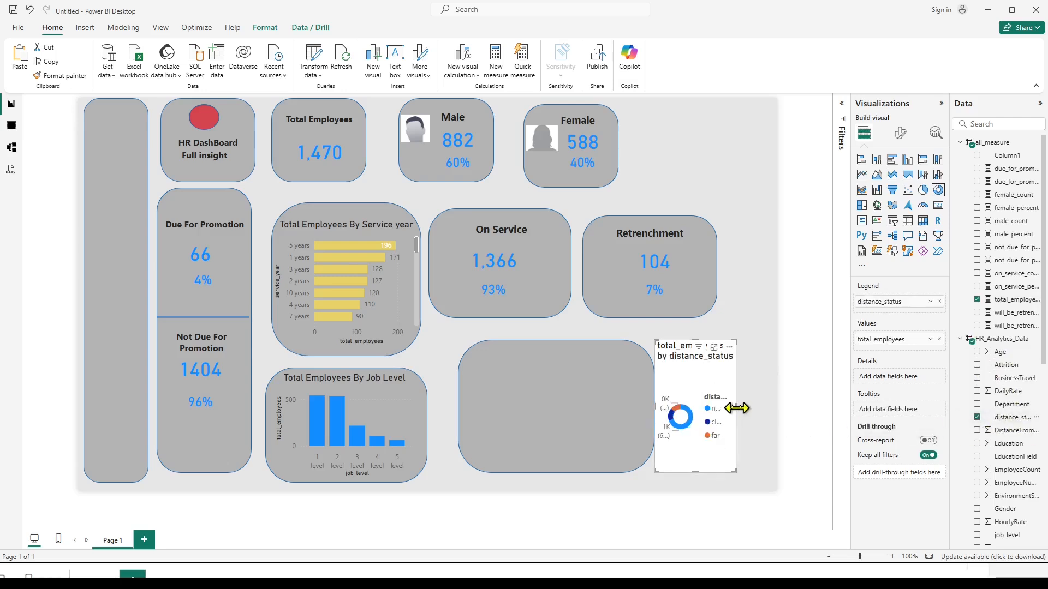
left_click_drag(736, 406, 578, 385)
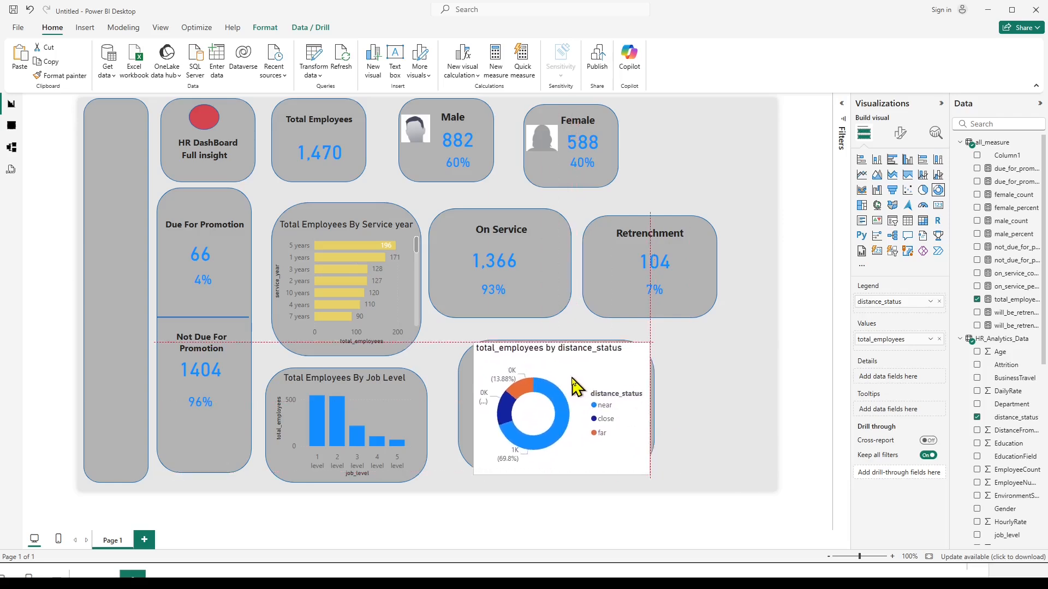
left_click(714, 382)
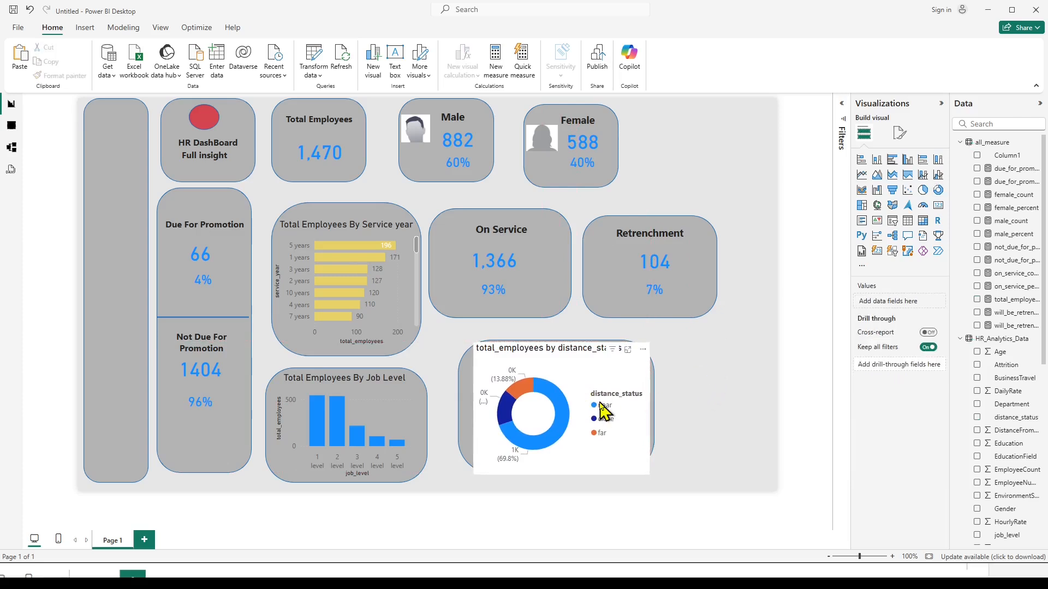
Set the donut chart's background transparency to 100%.
left_click(622, 379)
left_click(900, 137)
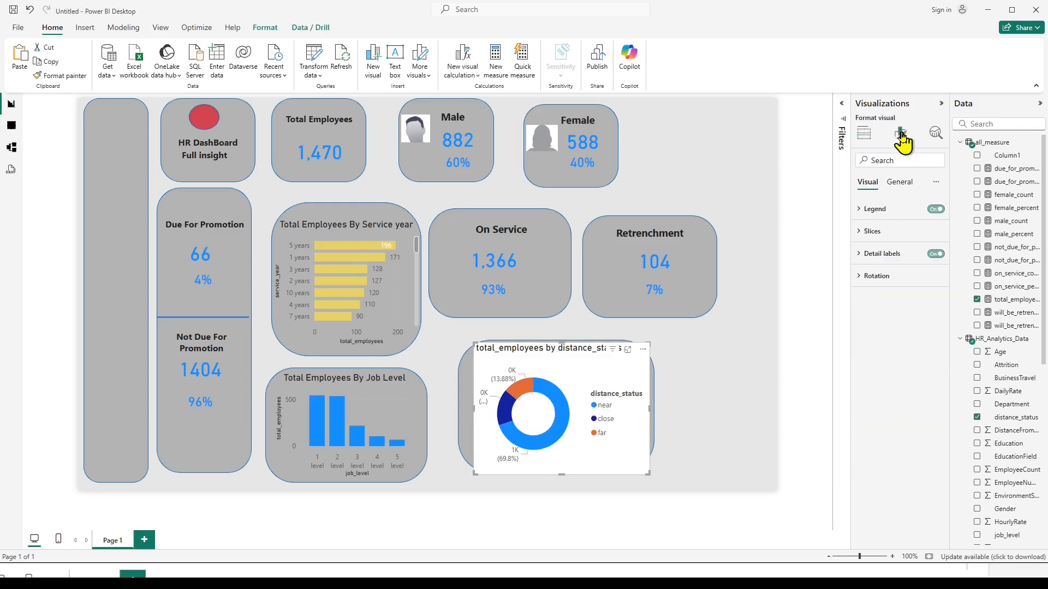
left_click(899, 183)
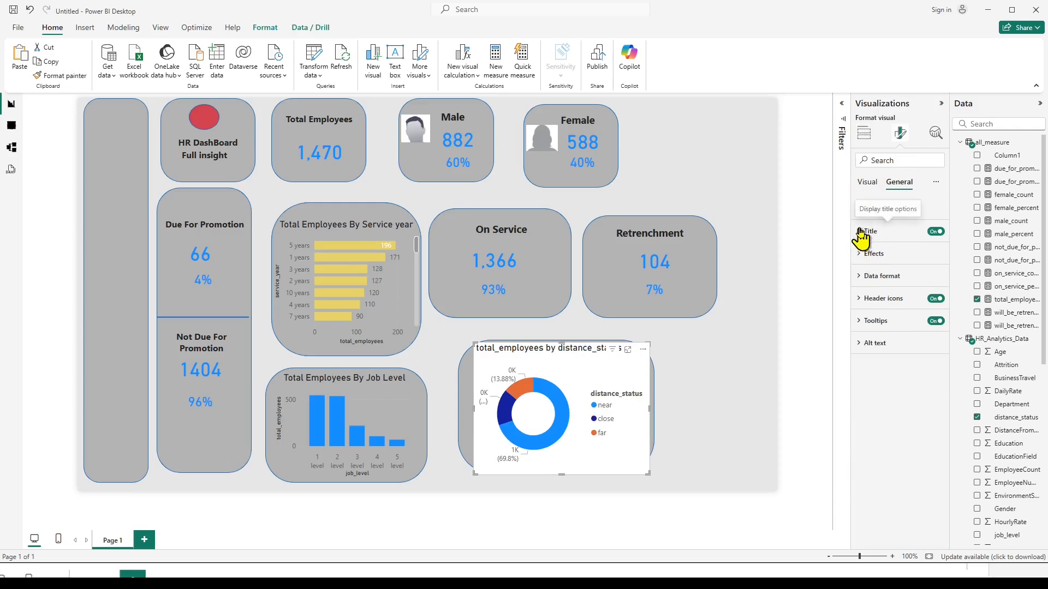
left_click(864, 254)
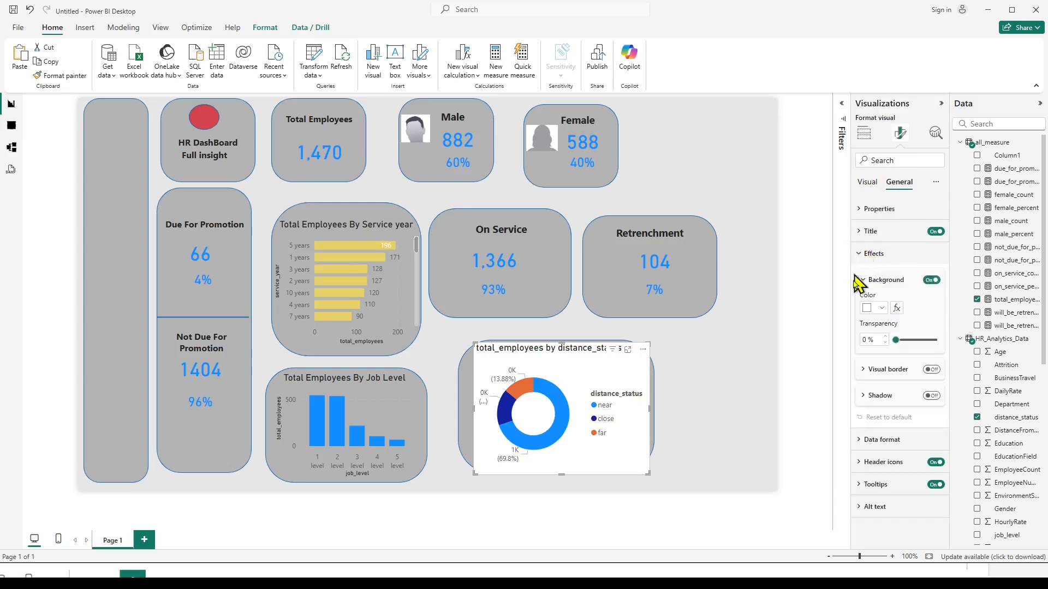
left_click_drag(898, 342, 938, 341)
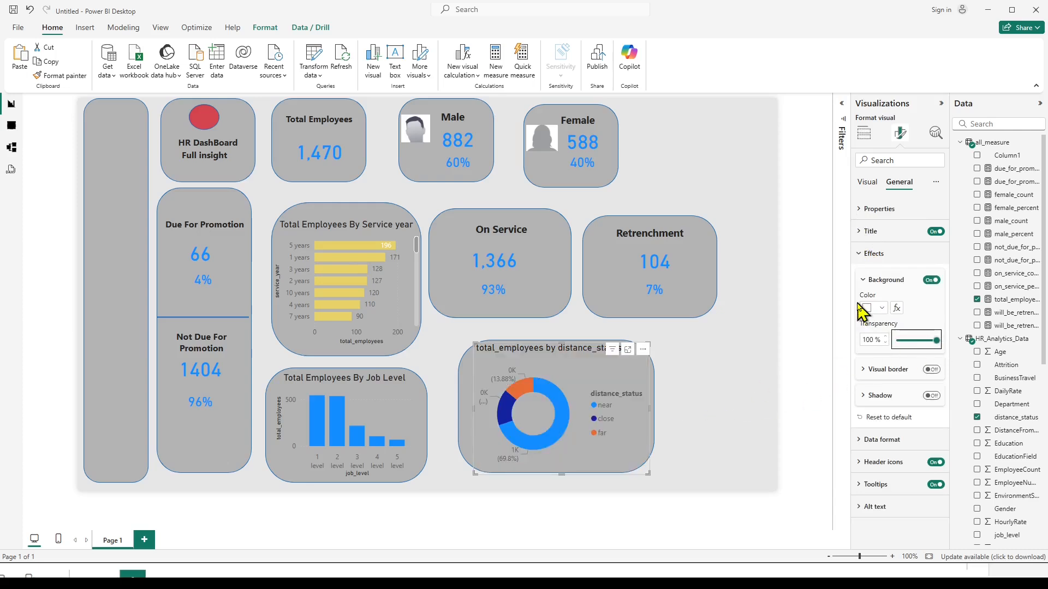
Change the donut chart's title to "Total Employees By Distance Status" and center it.
left_click(860, 232)
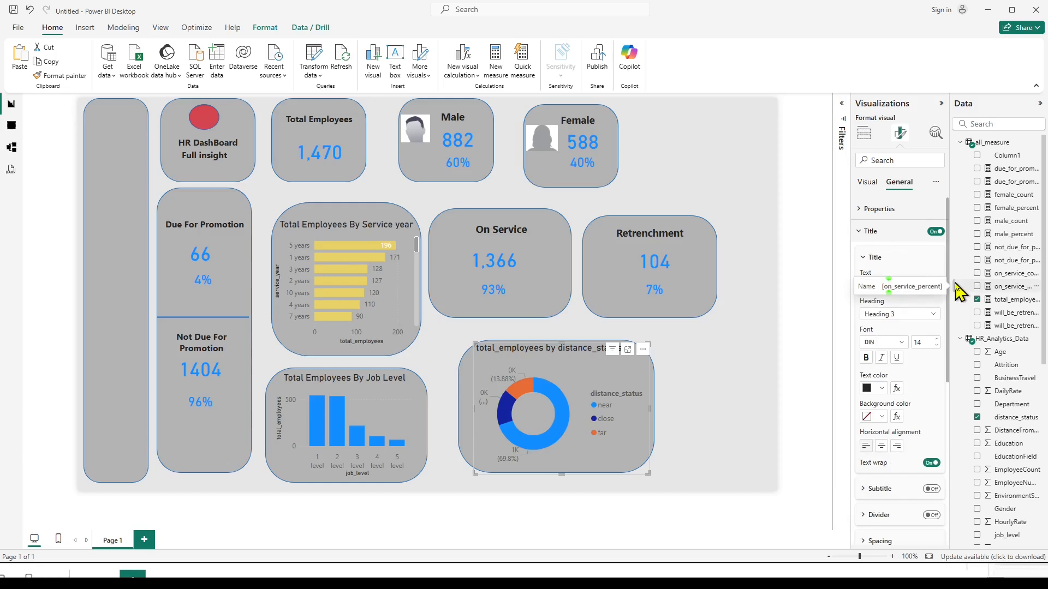
left_click(919, 282)
type("Total Empl")
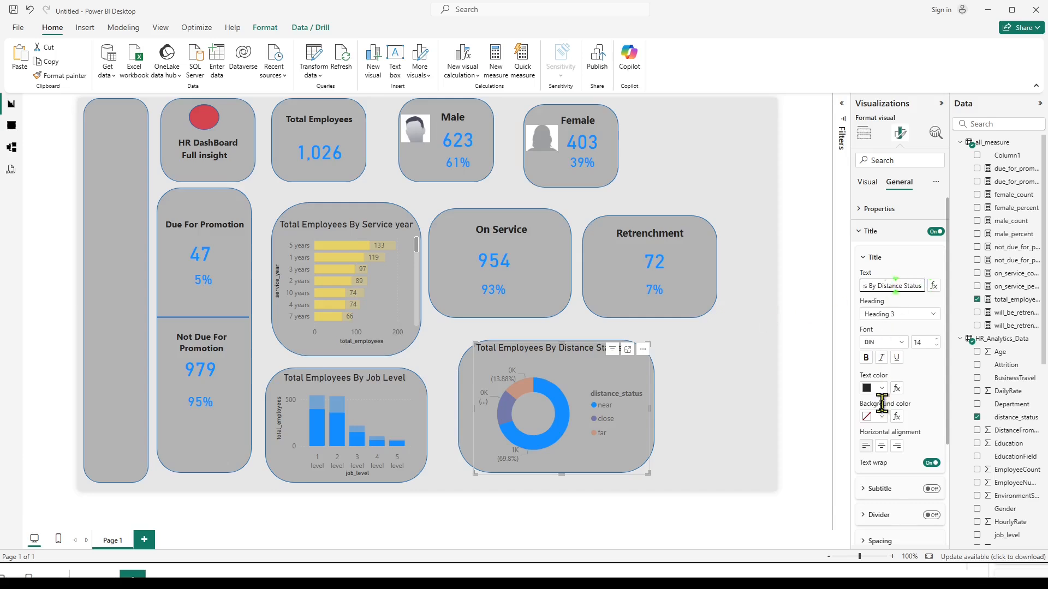
left_click(880, 446)
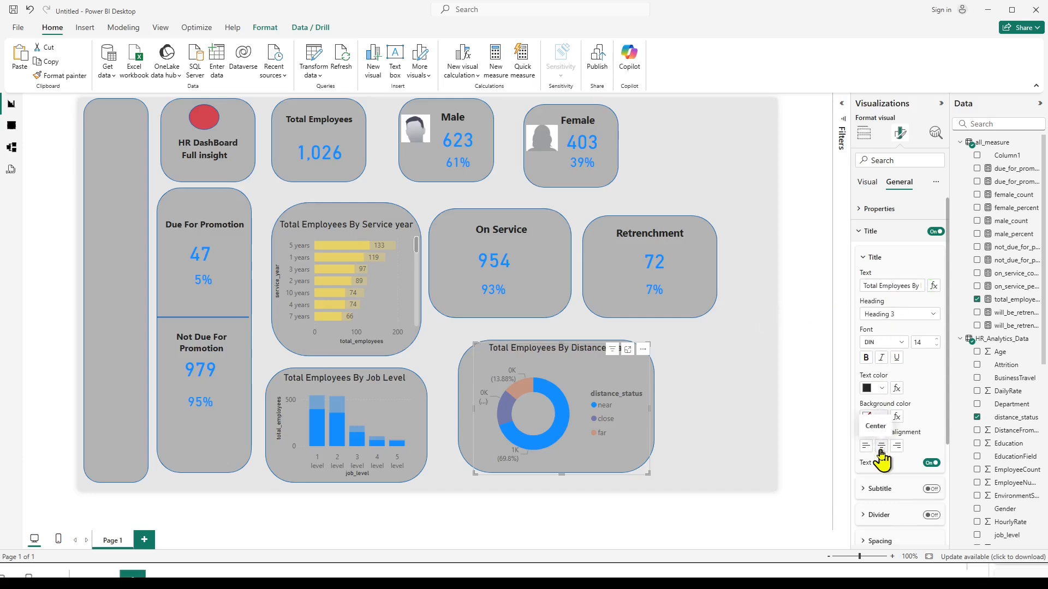
left_click(699, 343)
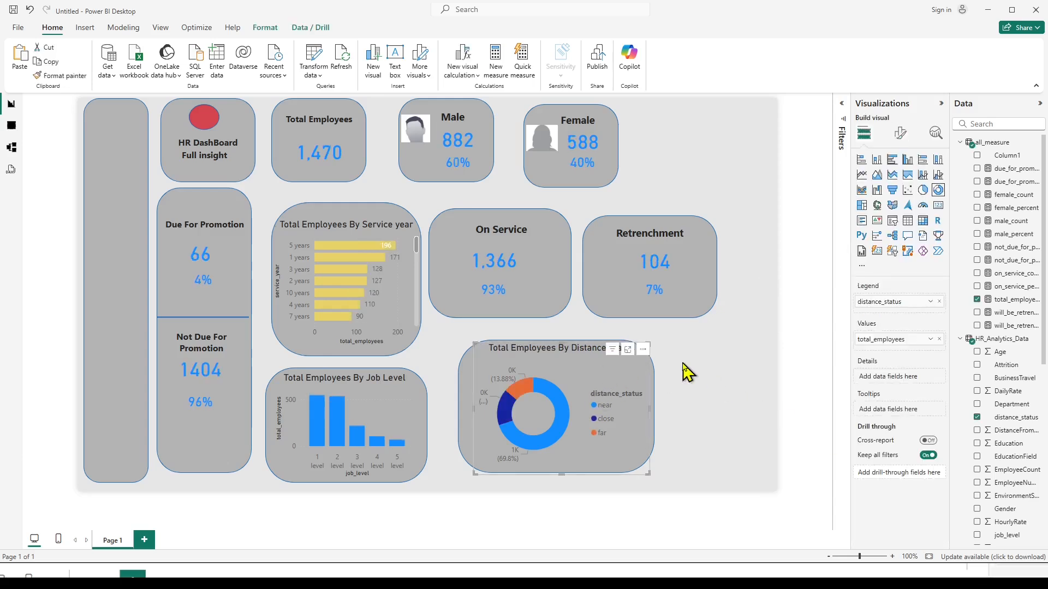
Try the Inside position for the donut chart's detail labels and return them to Outside.
left_click(595, 388)
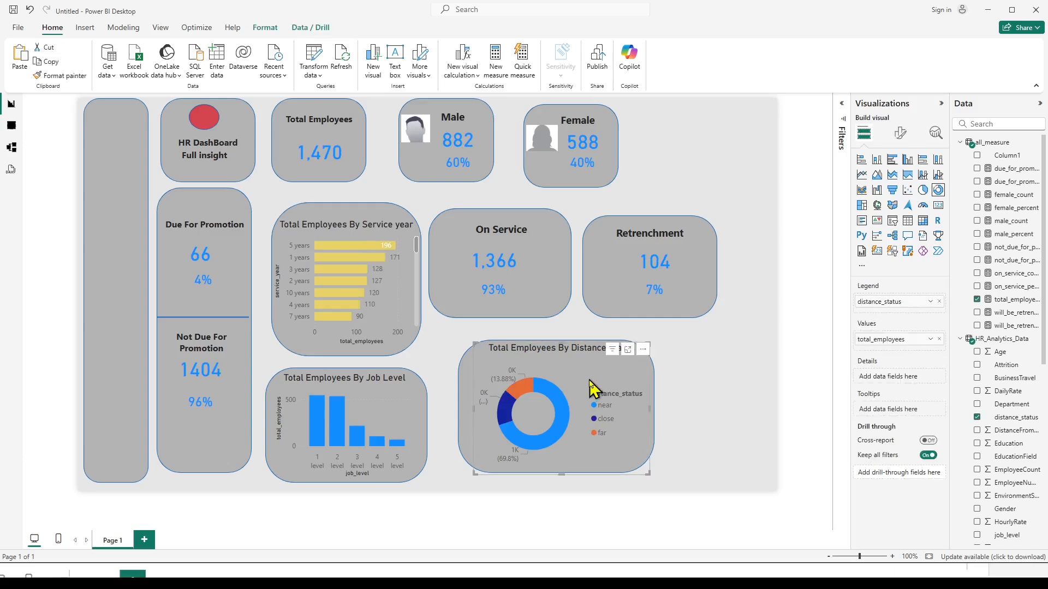
left_click(900, 133)
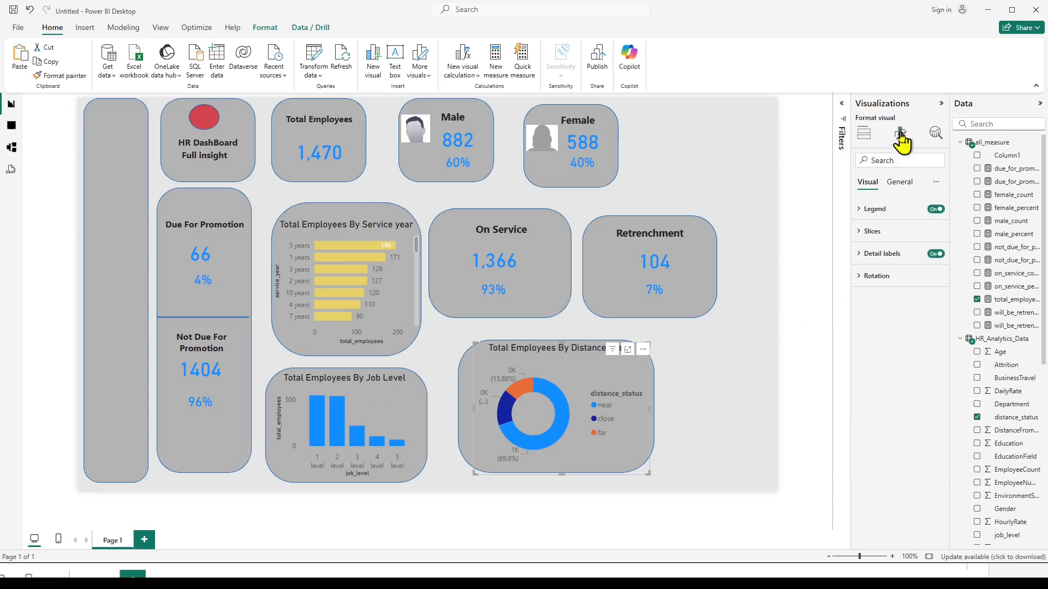
left_click(865, 255)
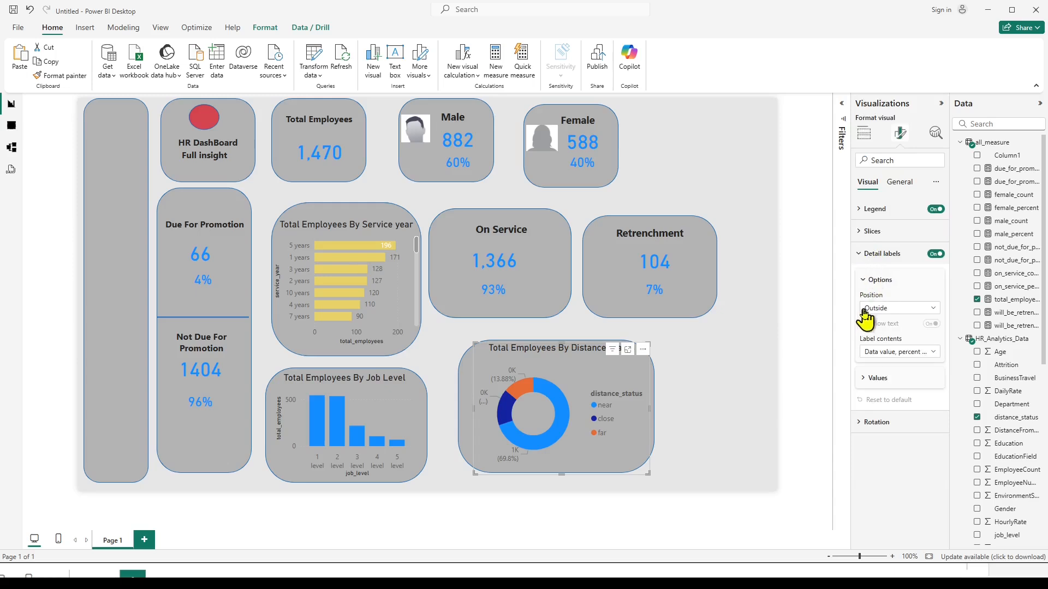
left_click(932, 310)
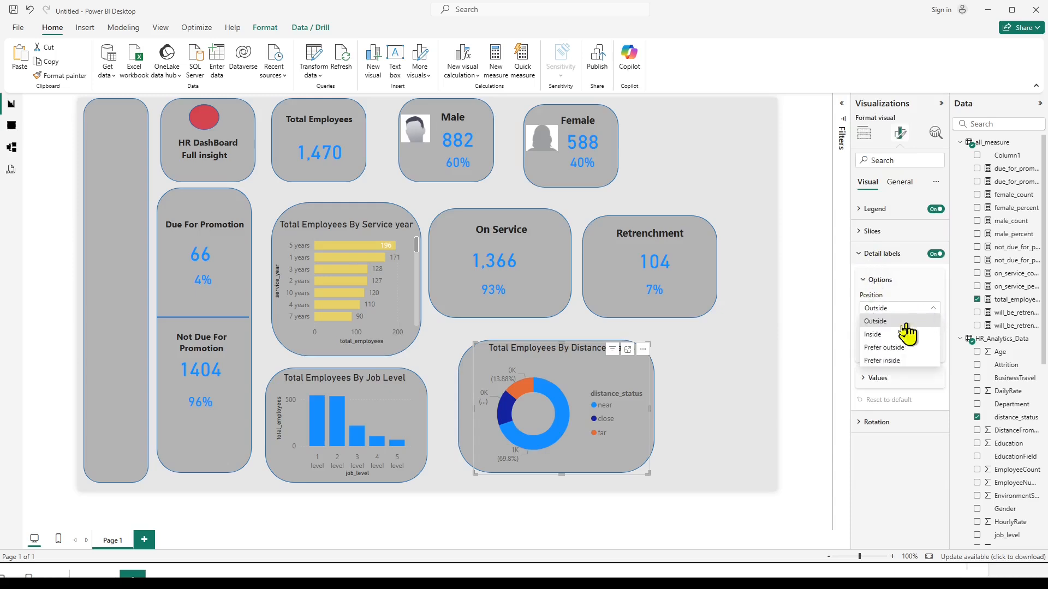
left_click(873, 335)
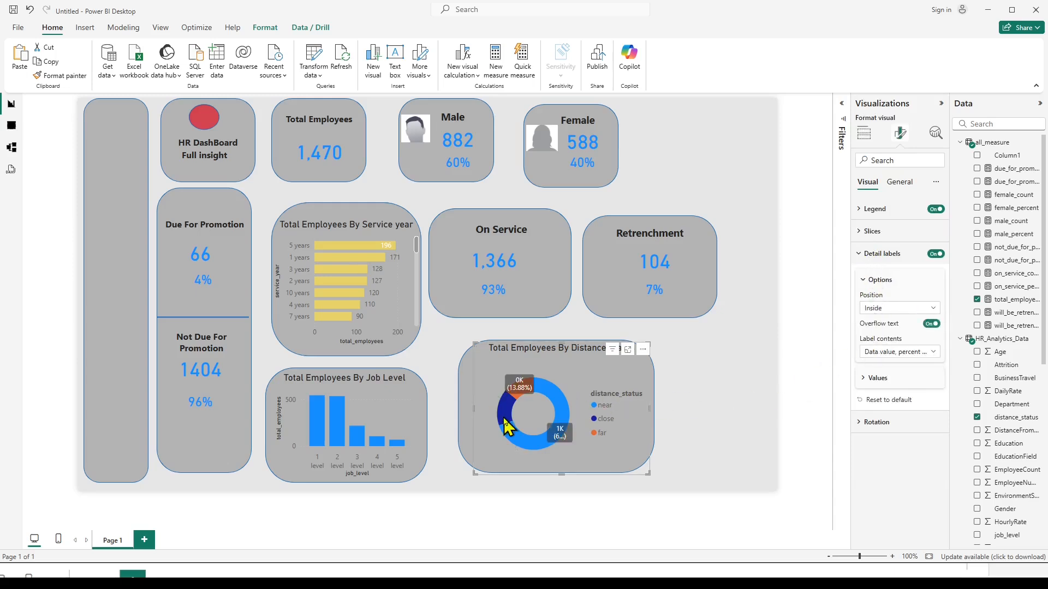
left_click(933, 309)
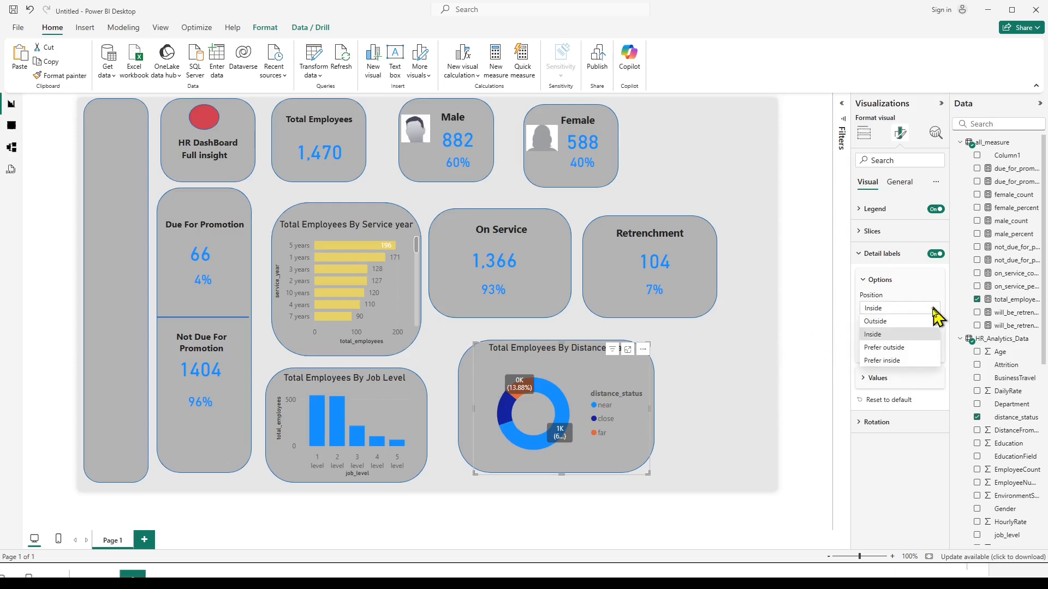
left_click(873, 322)
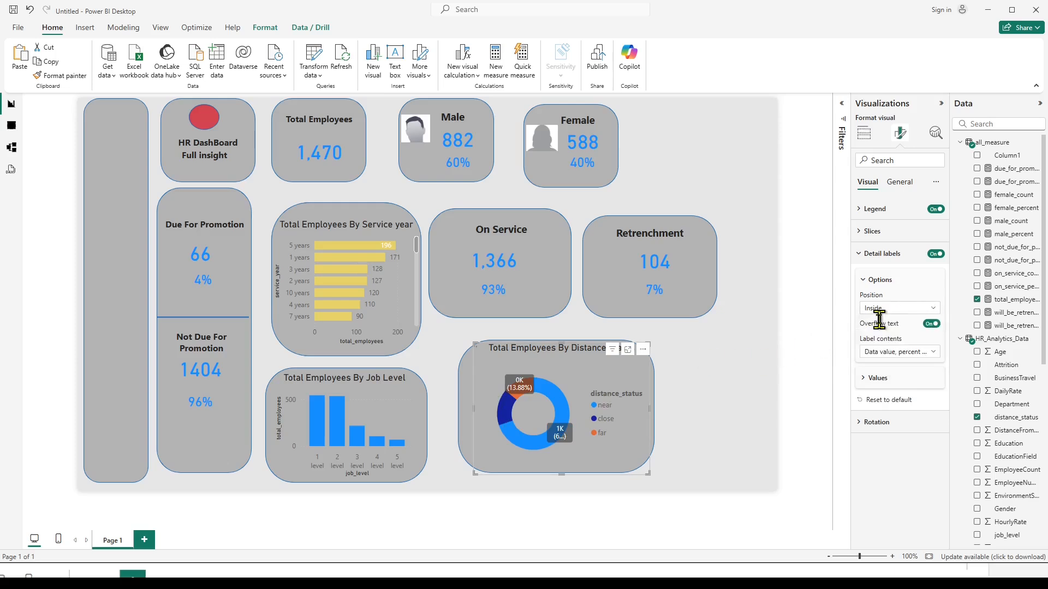
Try Data value as the donut chart's label contents and return to Data value, percent of total.
left_click(934, 356)
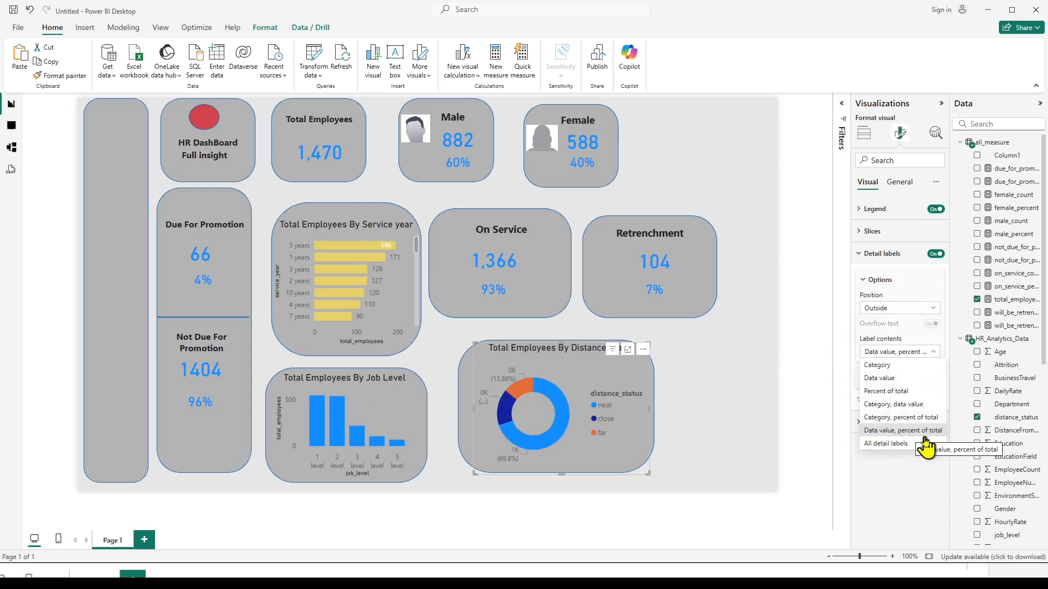
left_click(890, 380)
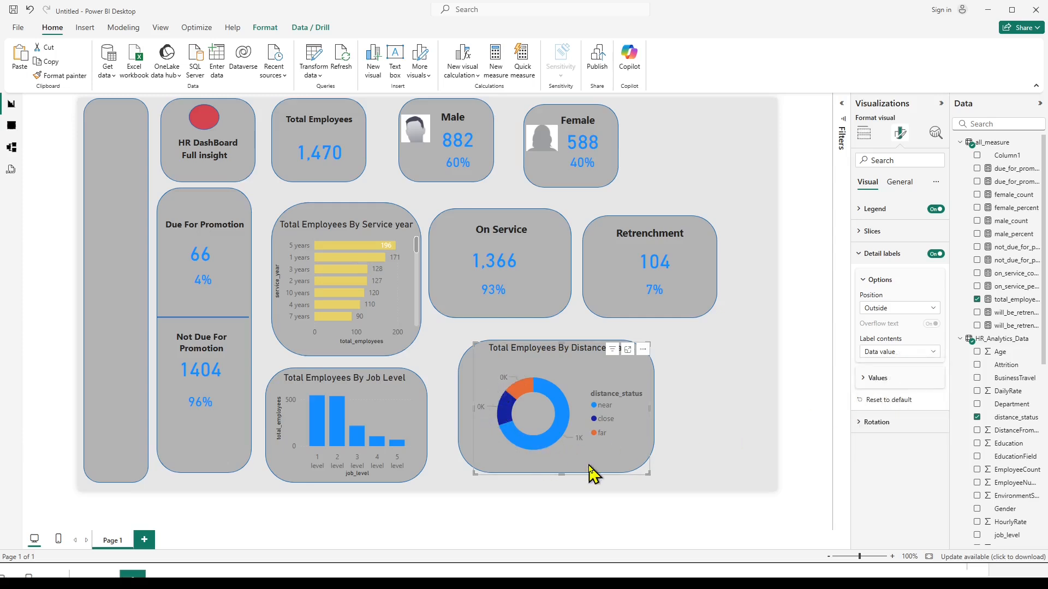
left_click(933, 354)
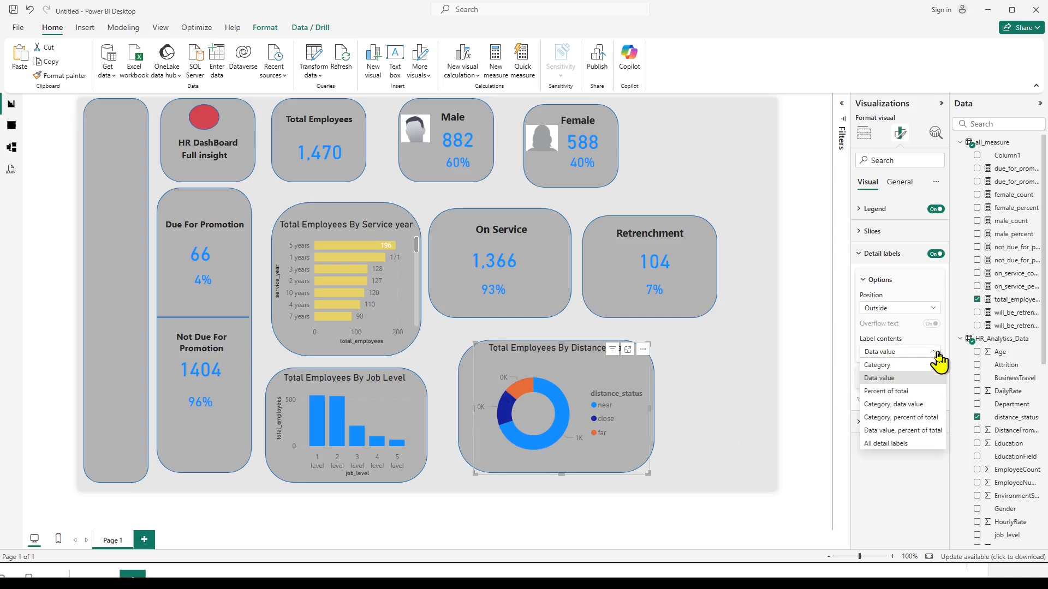
left_click(895, 431)
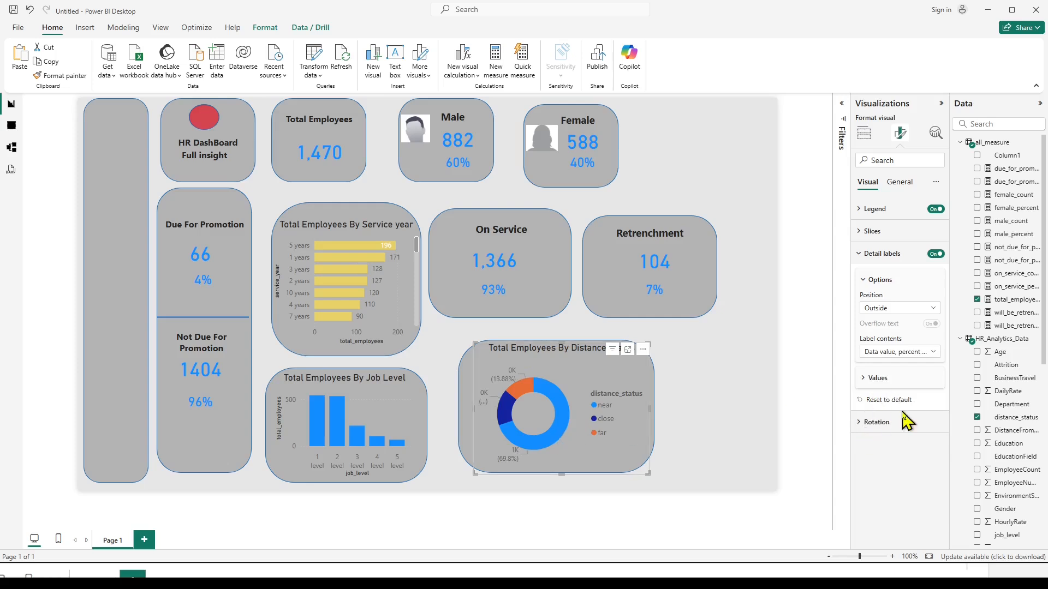
left_click(866, 281)
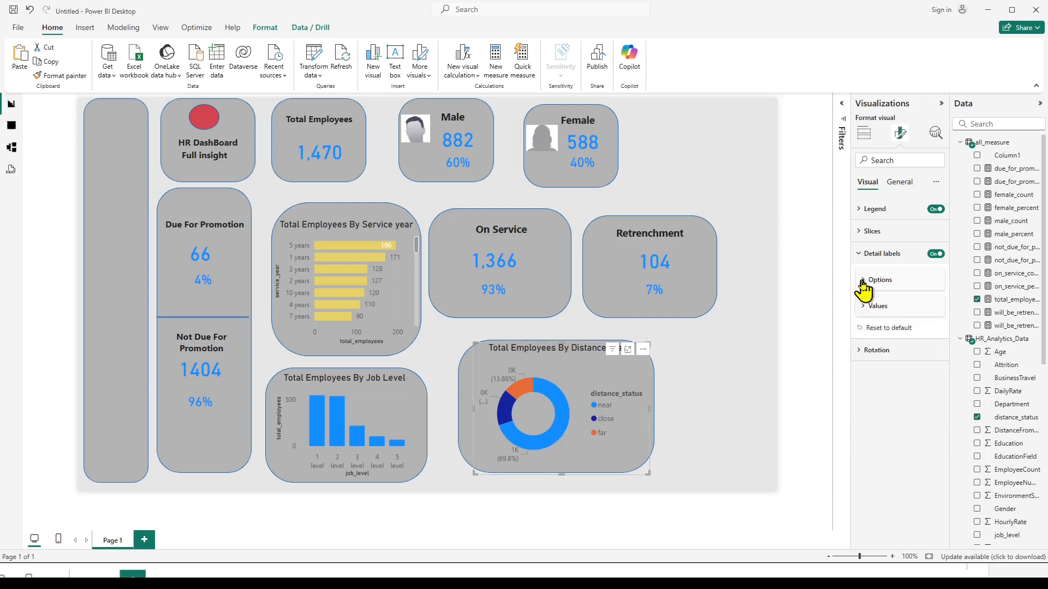
left_click(859, 253)
left_click(699, 385)
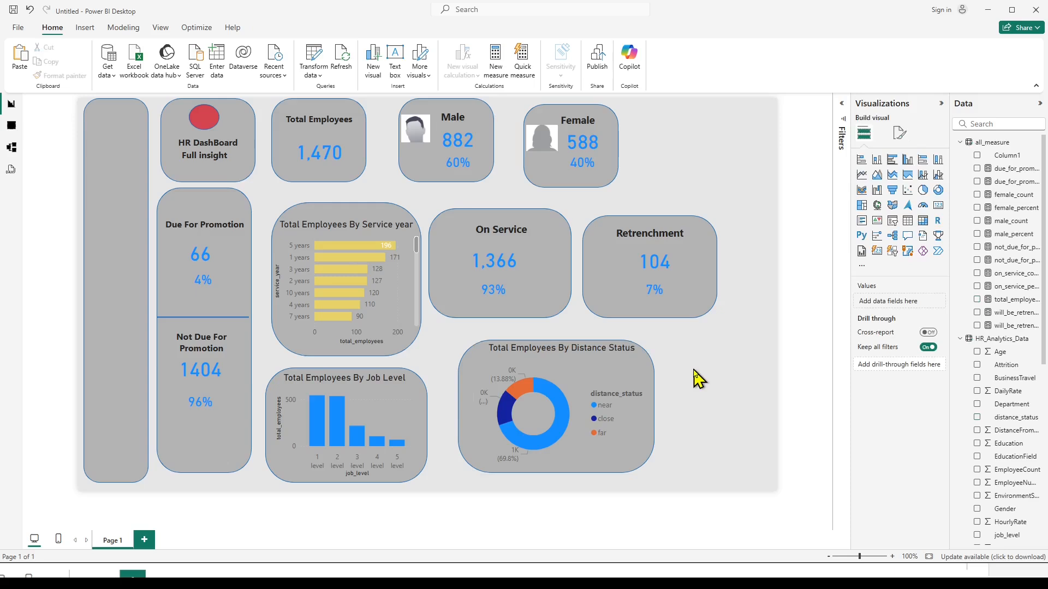
Check the dashboard's cross-filtering with the donut chart's near slice, and clear the selection.
left_click(556, 398)
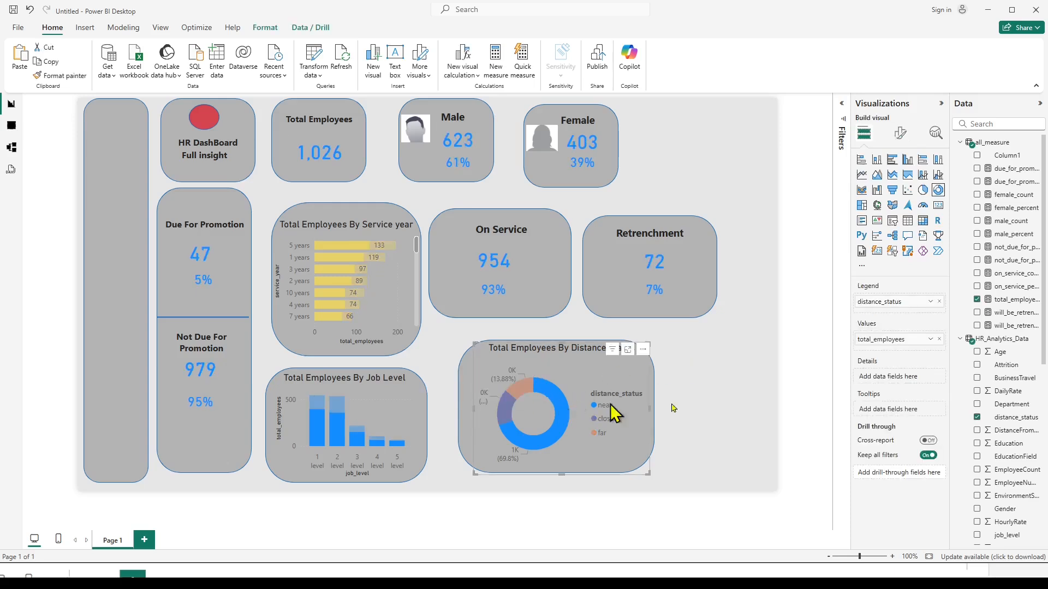
left_click(565, 407)
left_click(565, 406)
mouse_move(543, 447)
left_click(567, 423)
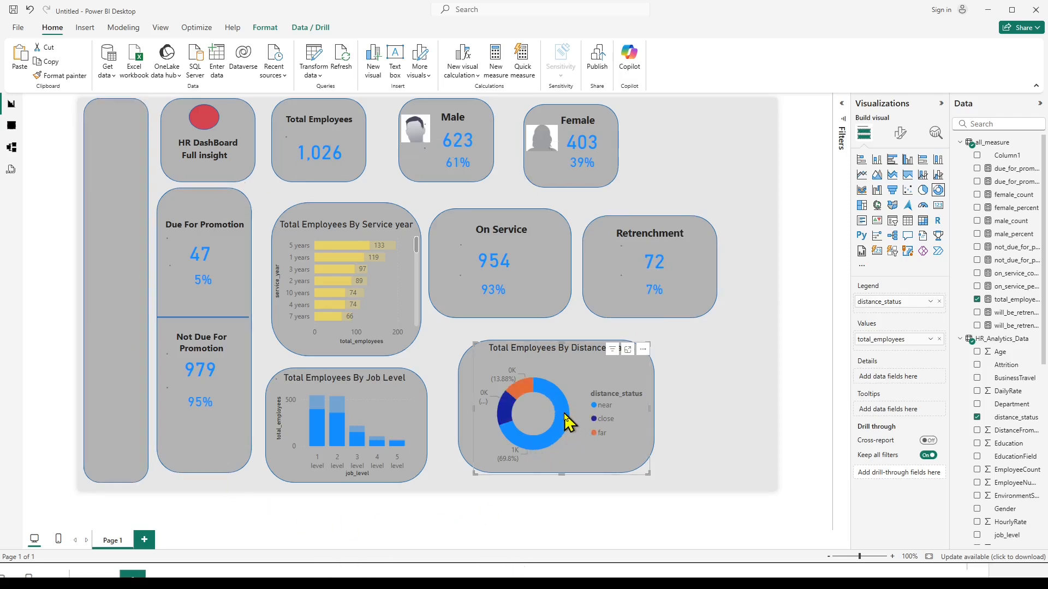
left_click(567, 423)
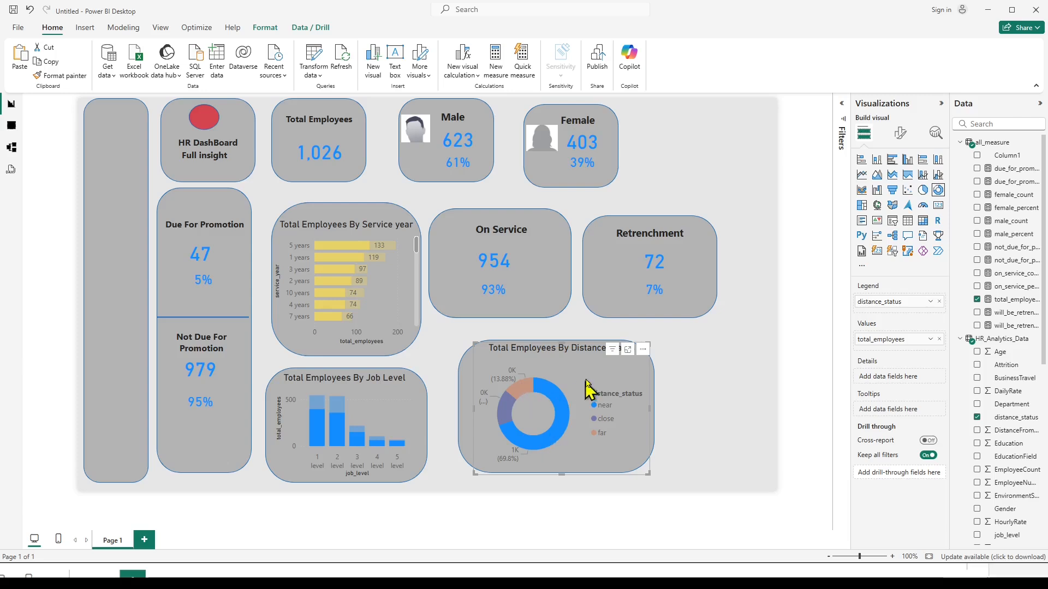
left_click(695, 391)
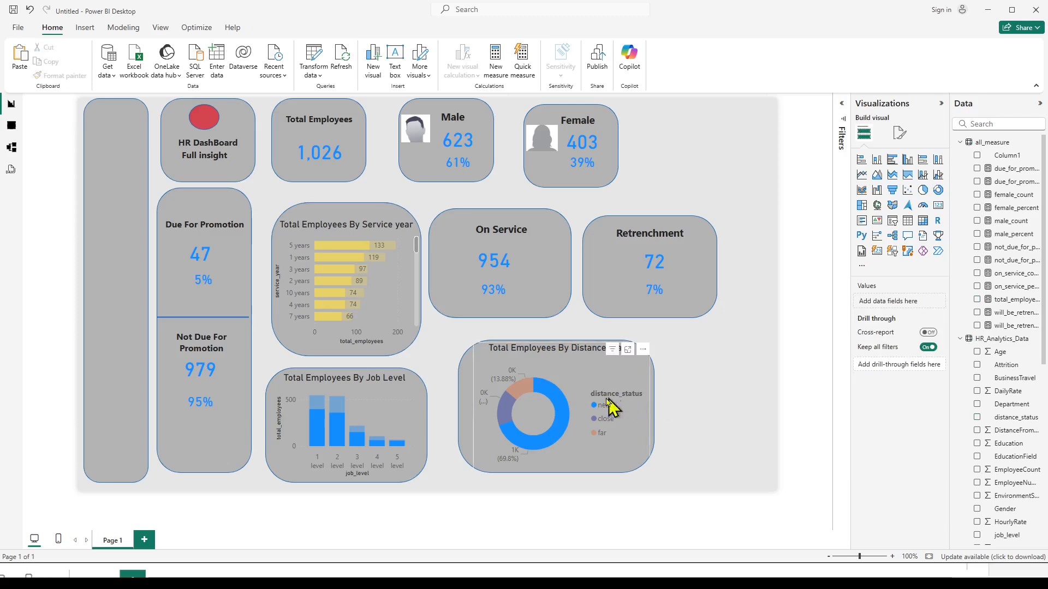
left_click(561, 394)
left_click(718, 393)
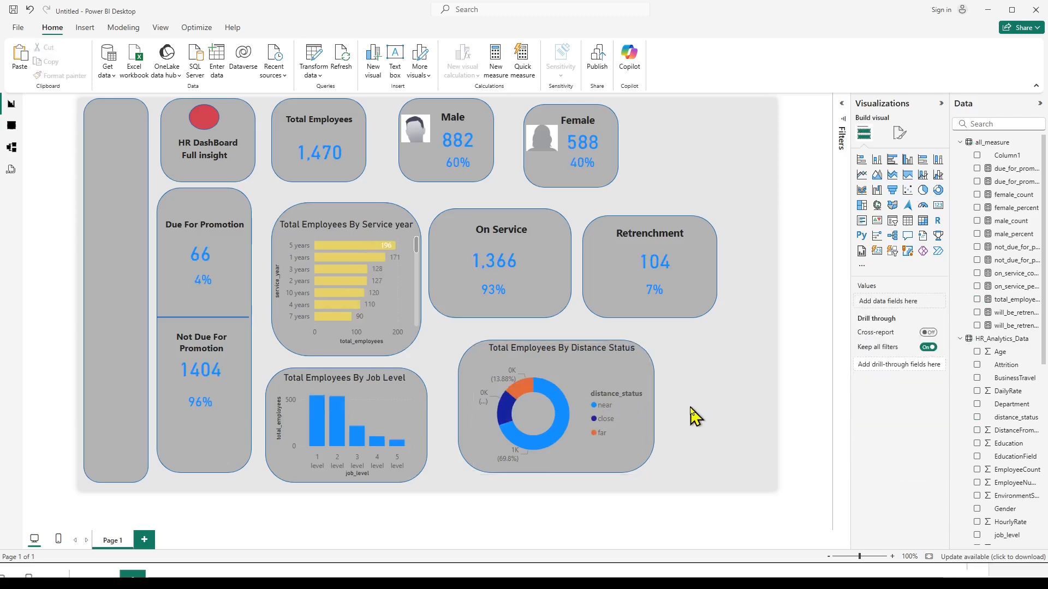
Cross-filter the dashboard by the 1 level and 2 level bars of the job level chart, and clear the selection.
left_click(321, 432)
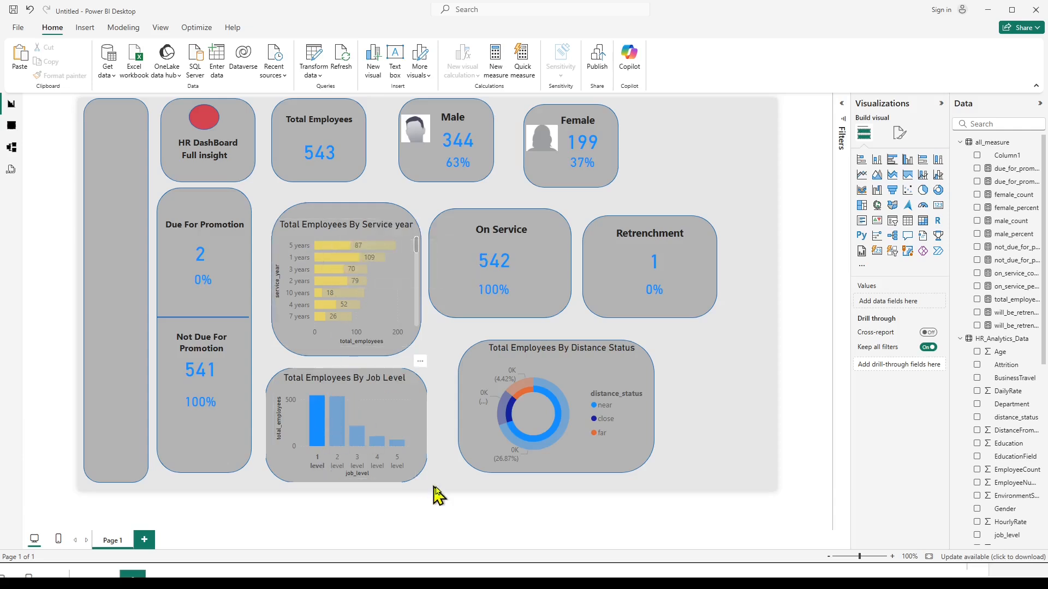
left_click(338, 437)
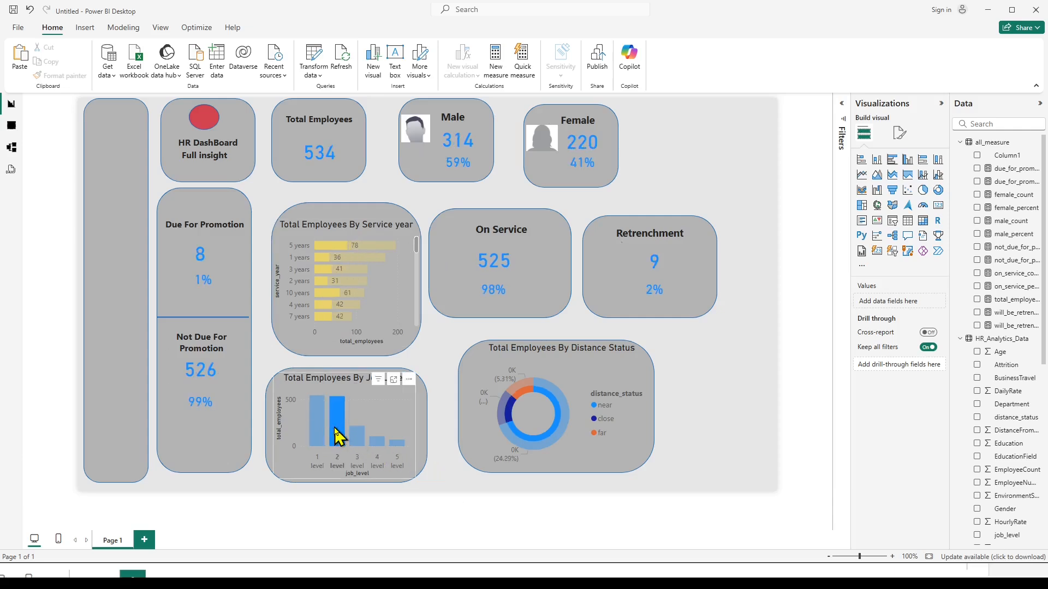
left_click(337, 436)
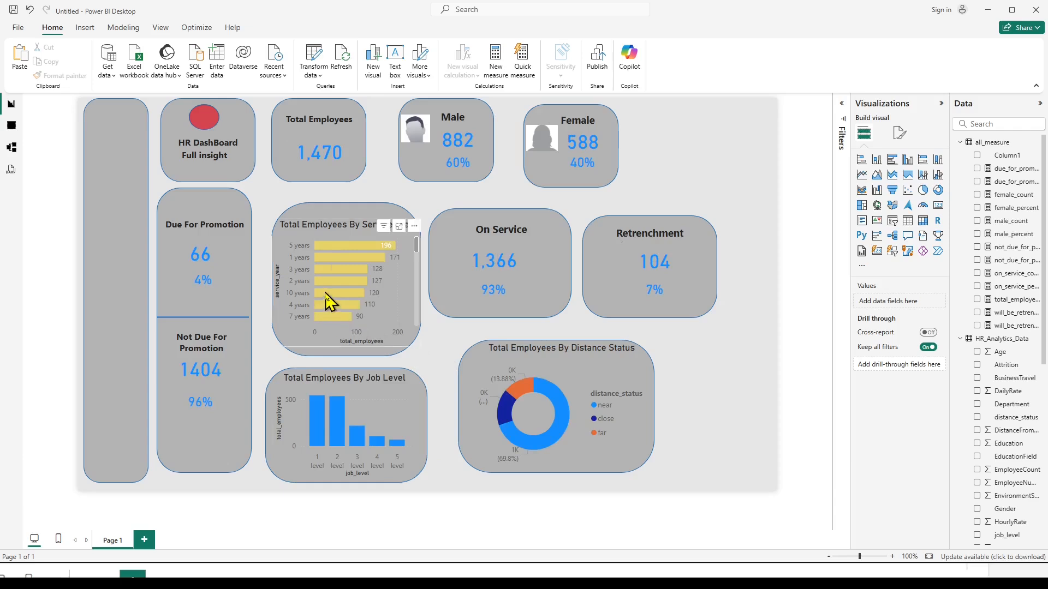
Cross-filter the dashboard by the 10 years bar of the service year chart and select the Due For Promotion count card.
mouse_move(327, 299)
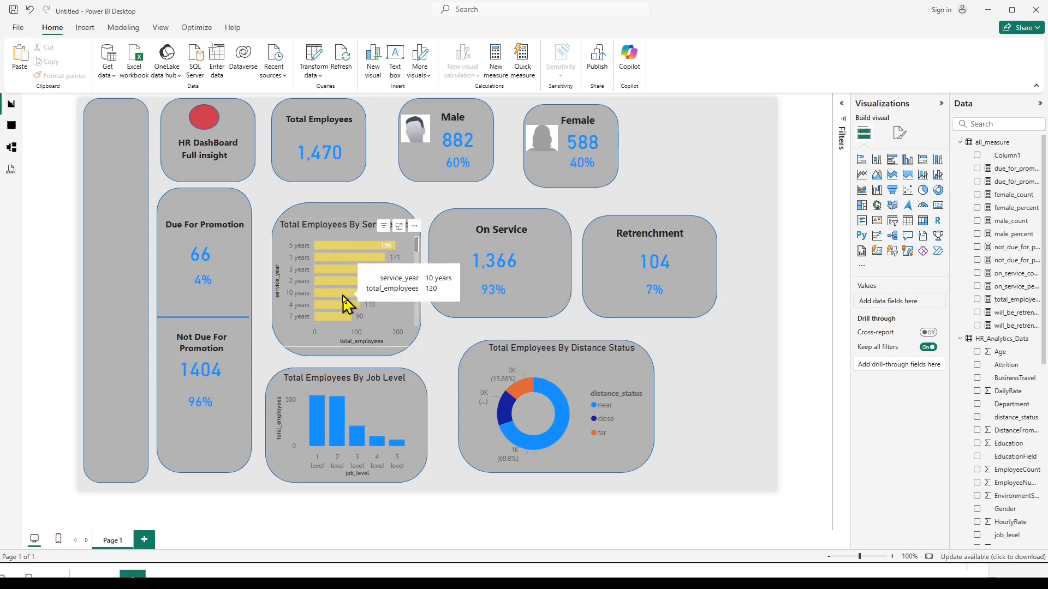
left_click(359, 295)
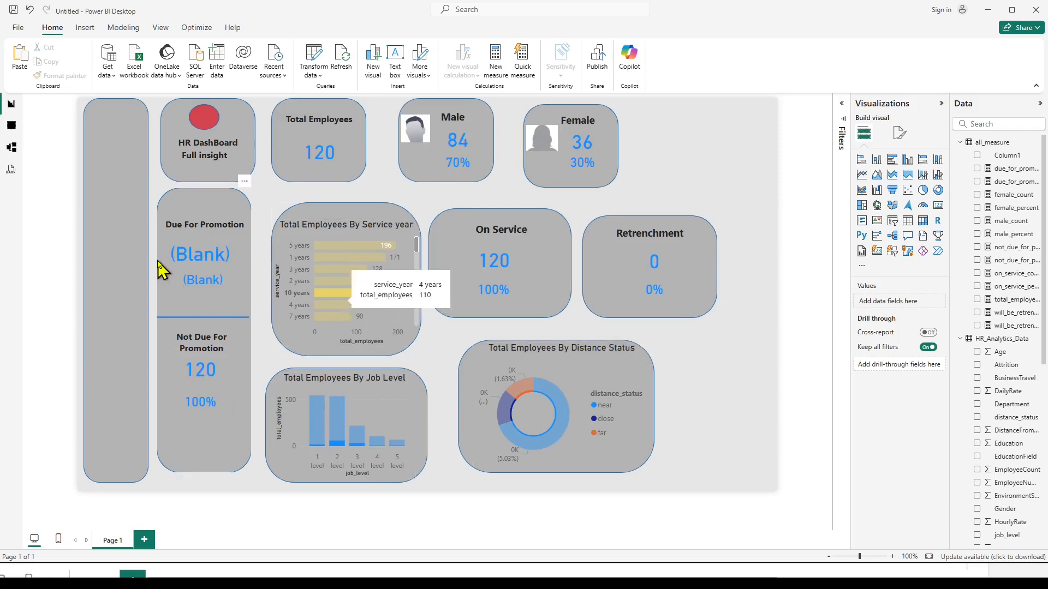
left_click(200, 255)
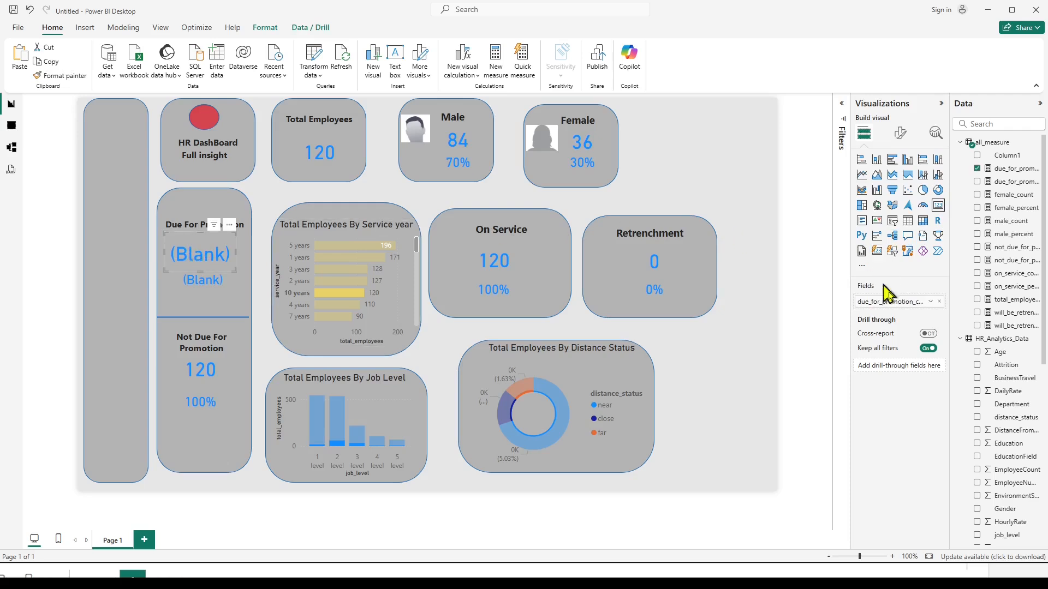
Append + 0 to the end of the due_for_promotion_count measure's formula and commit it.
left_click(1005, 171)
right_click(1005, 170)
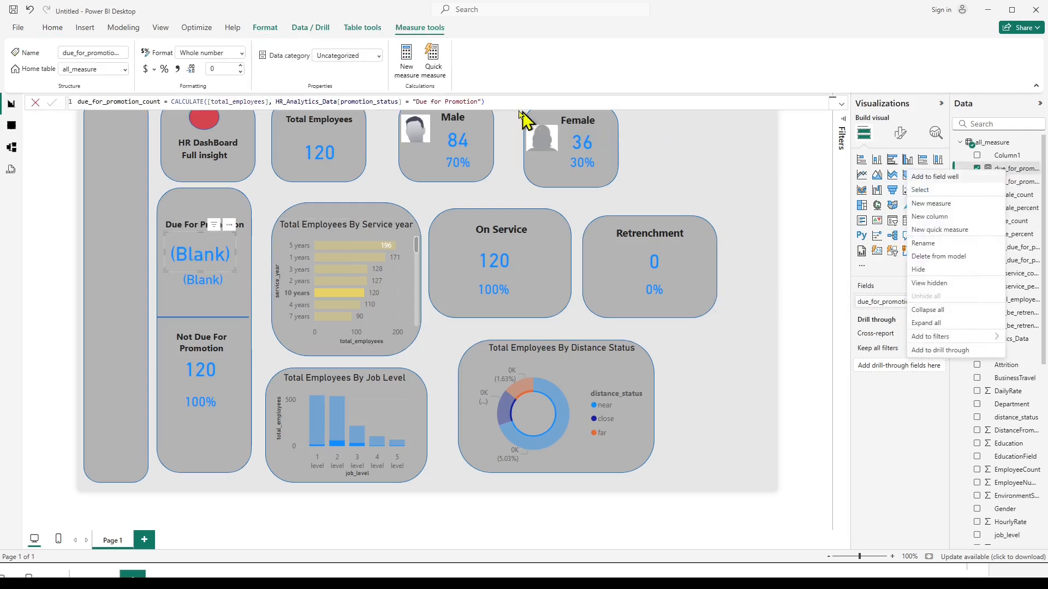
left_click(497, 103)
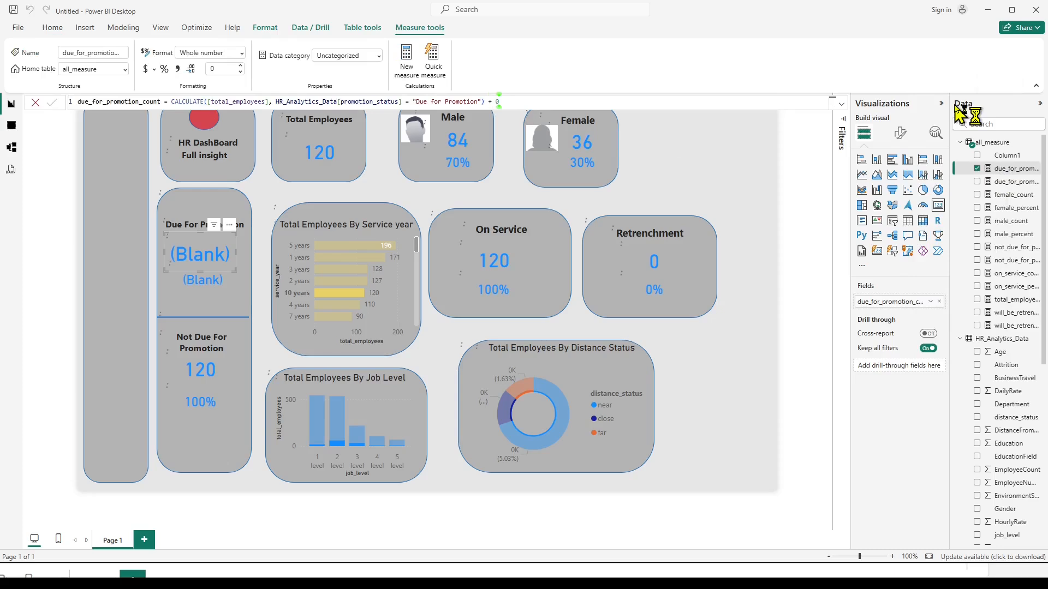
key("Return")
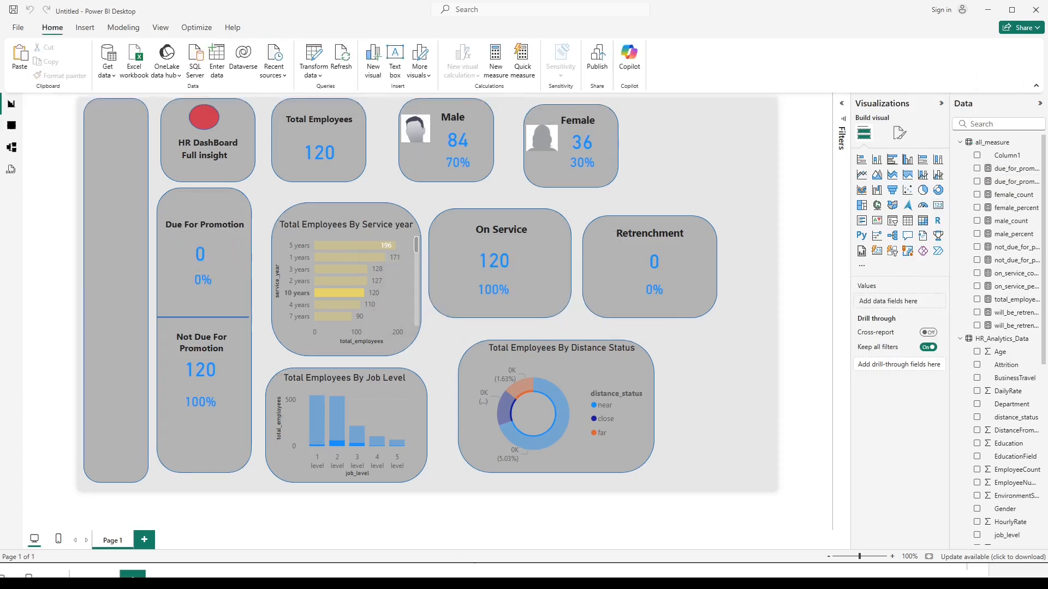
Switch to the formula-used notes in Notepad, append + 0 to the due_for_promotion_count formula, save, and append + 0 to due_for_promotion_percent.
key("alt+Tab")
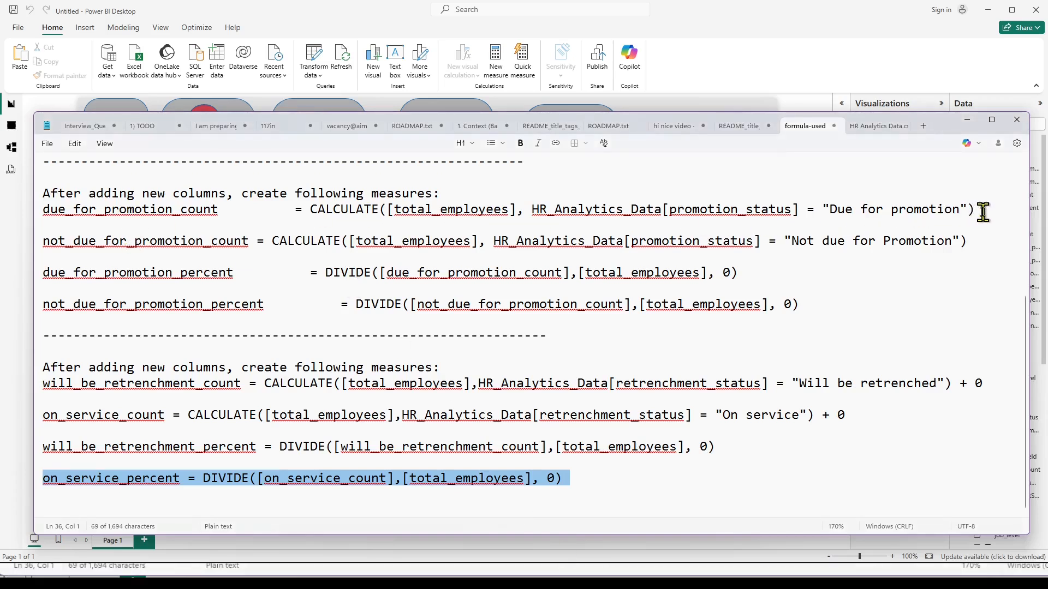
left_click(1015, 212)
type("+ 0")
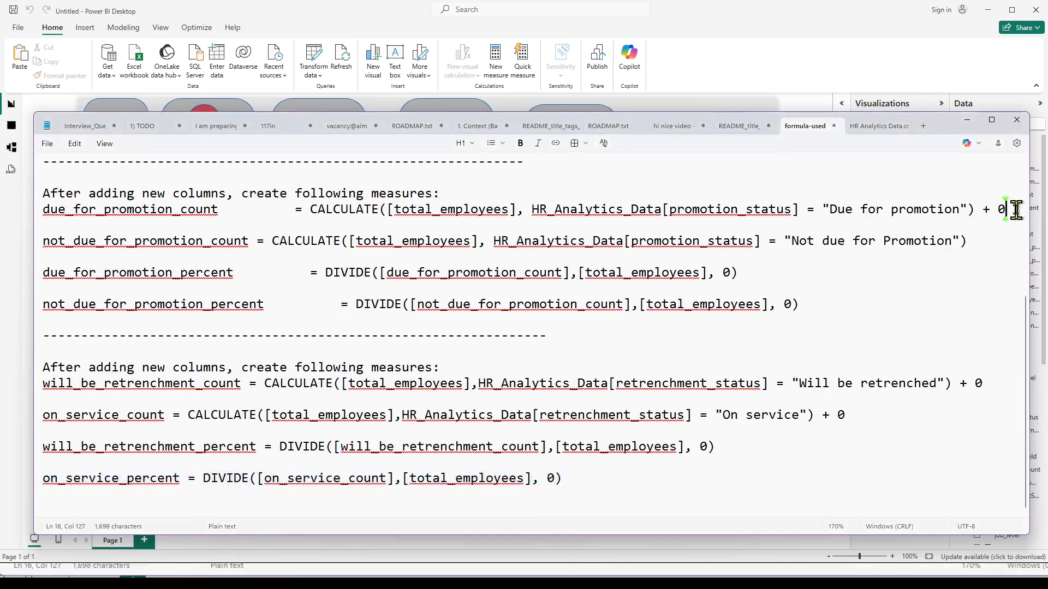
key("ctrl+s")
left_click(767, 277)
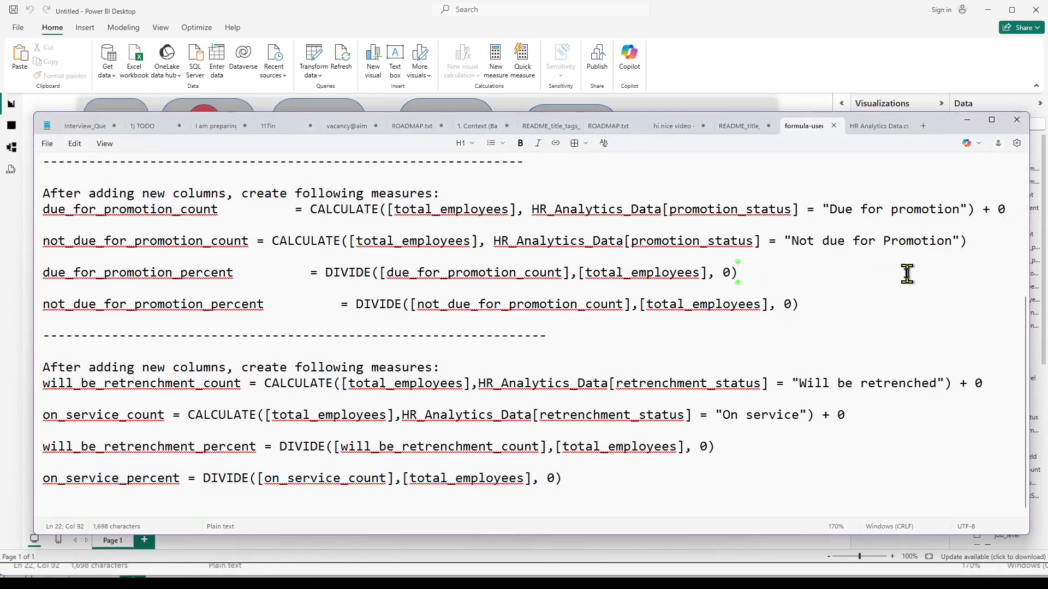
type("+ 0")
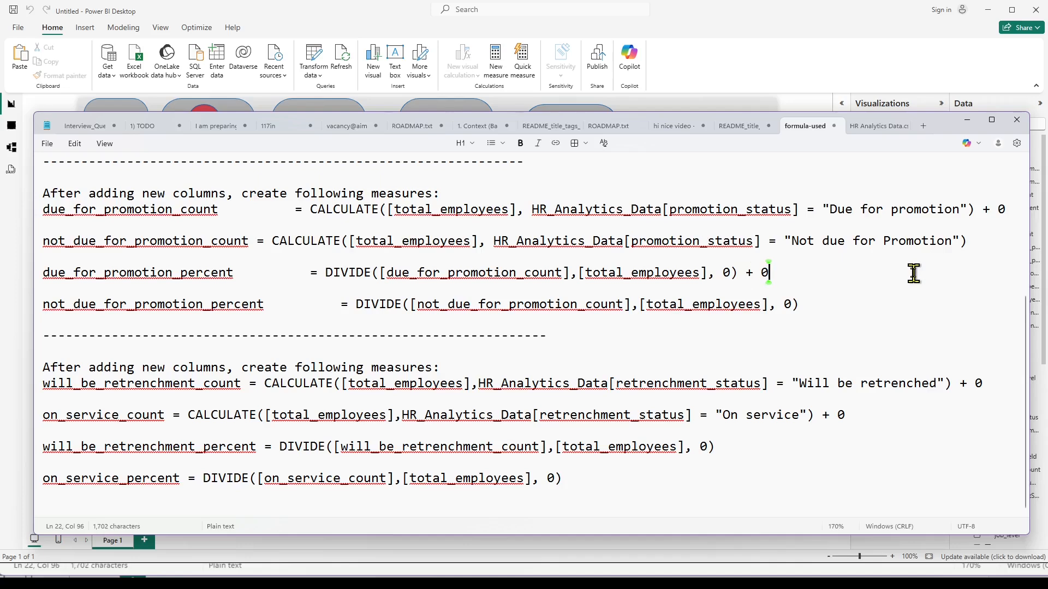